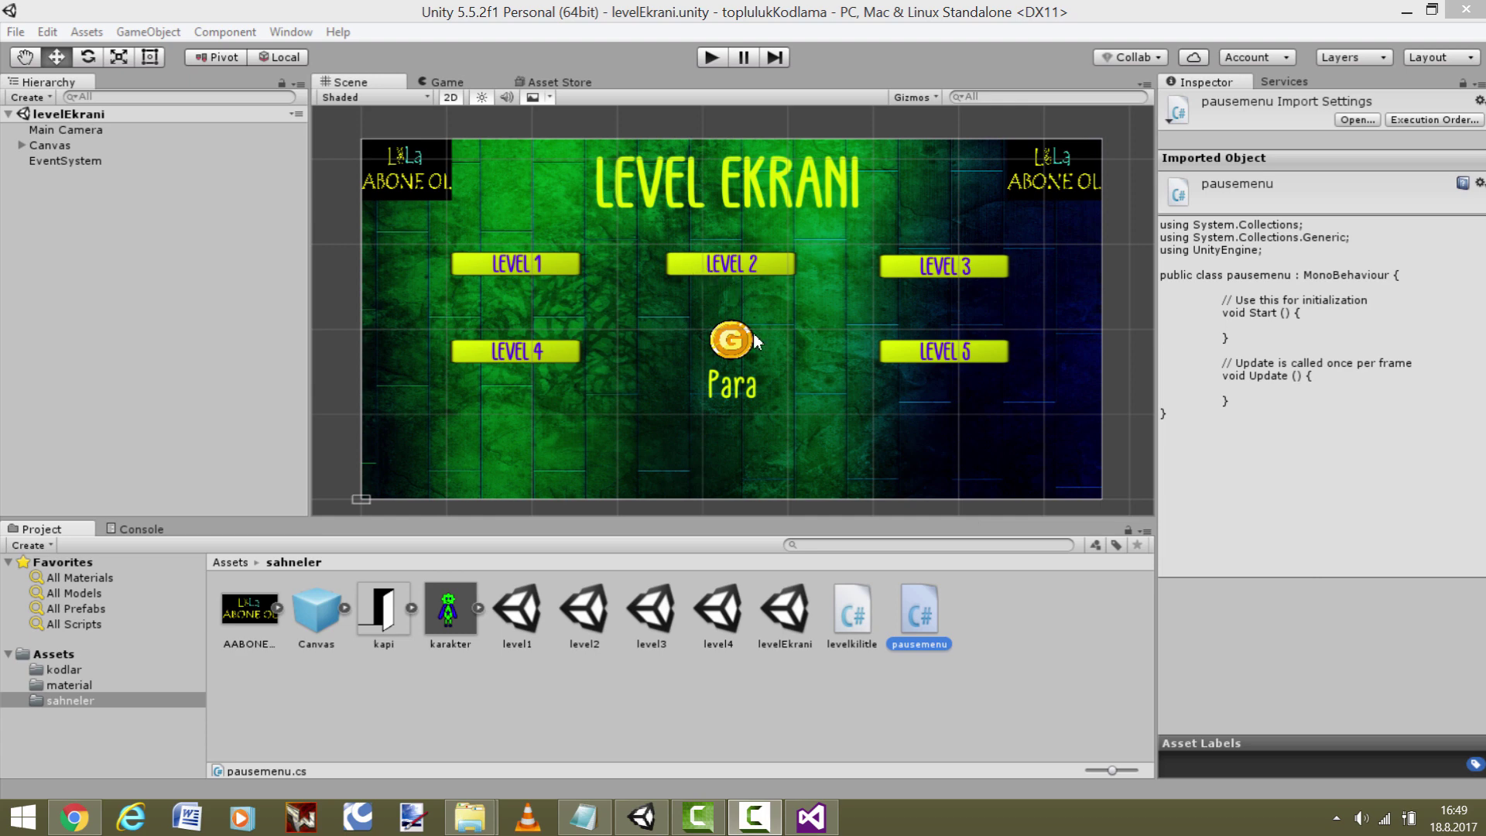
- Test the level screen in play mode by loading level 1, then stop playing
{"action": "left_click", "coordinate": [719, 58]}
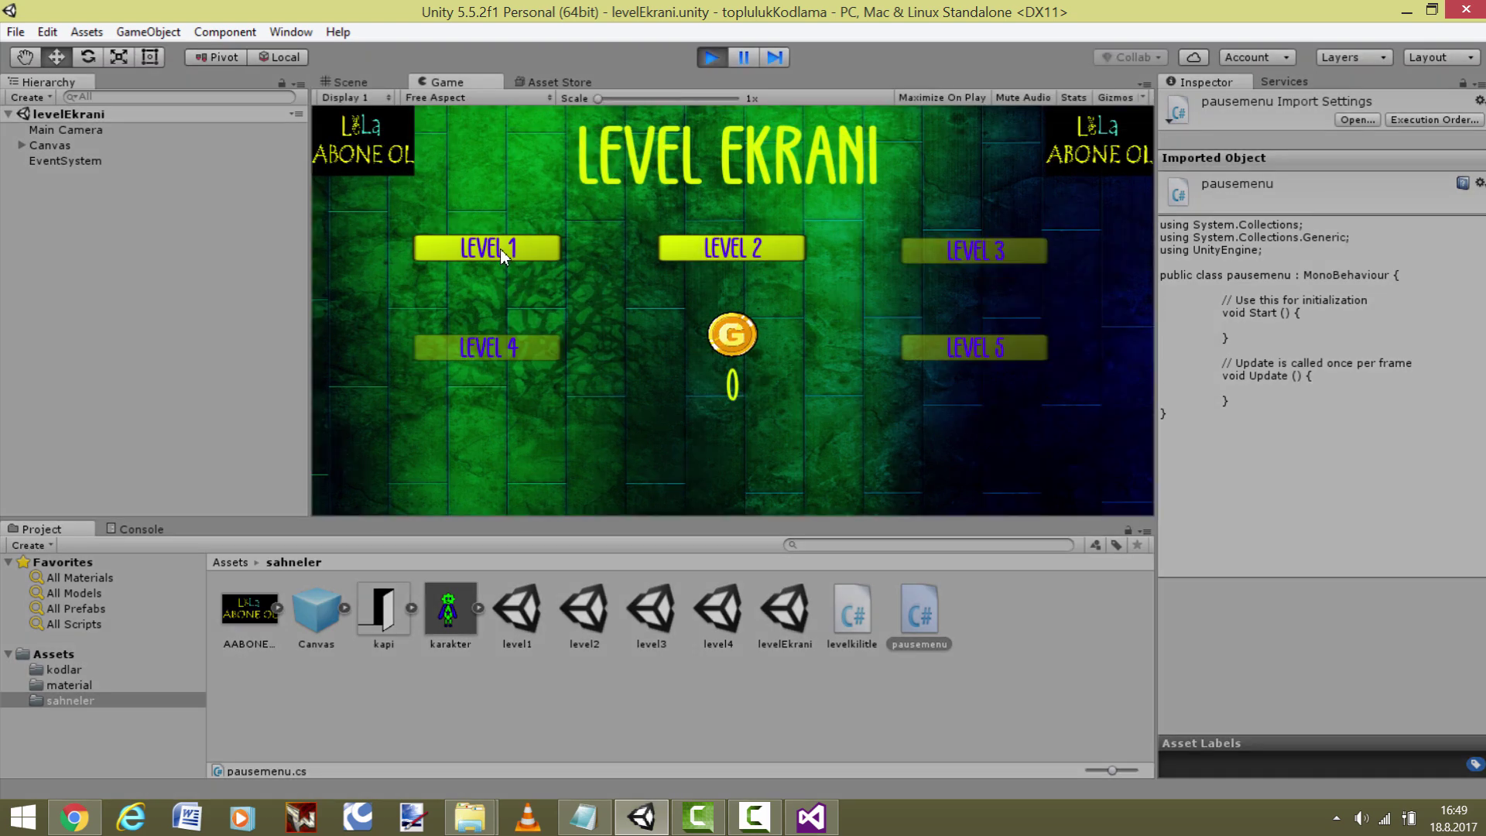
{"action": "left_click", "coordinate": [500, 249]}
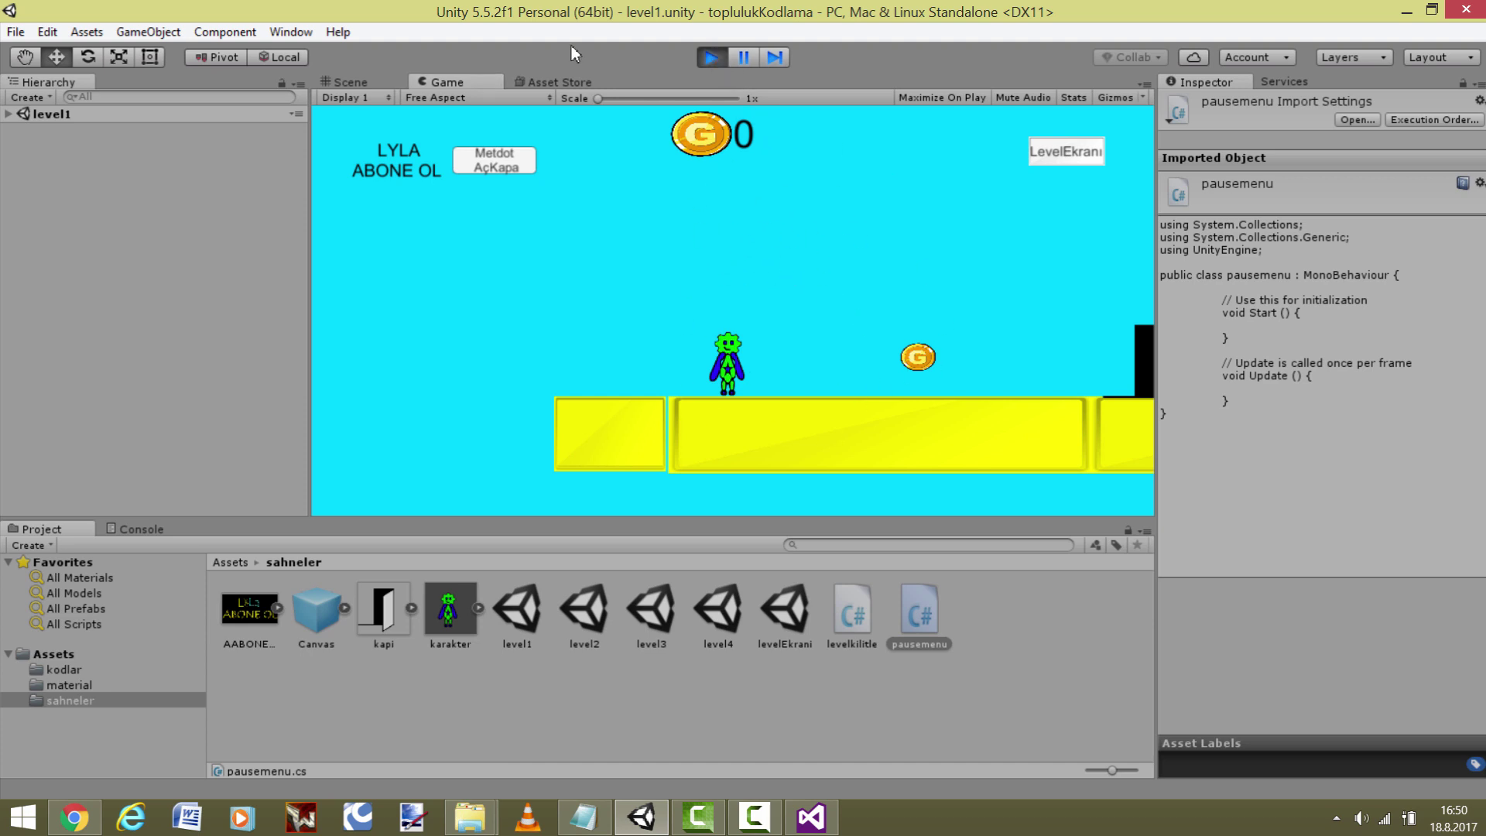
{"action": "key", "text": "ctrl+p"}
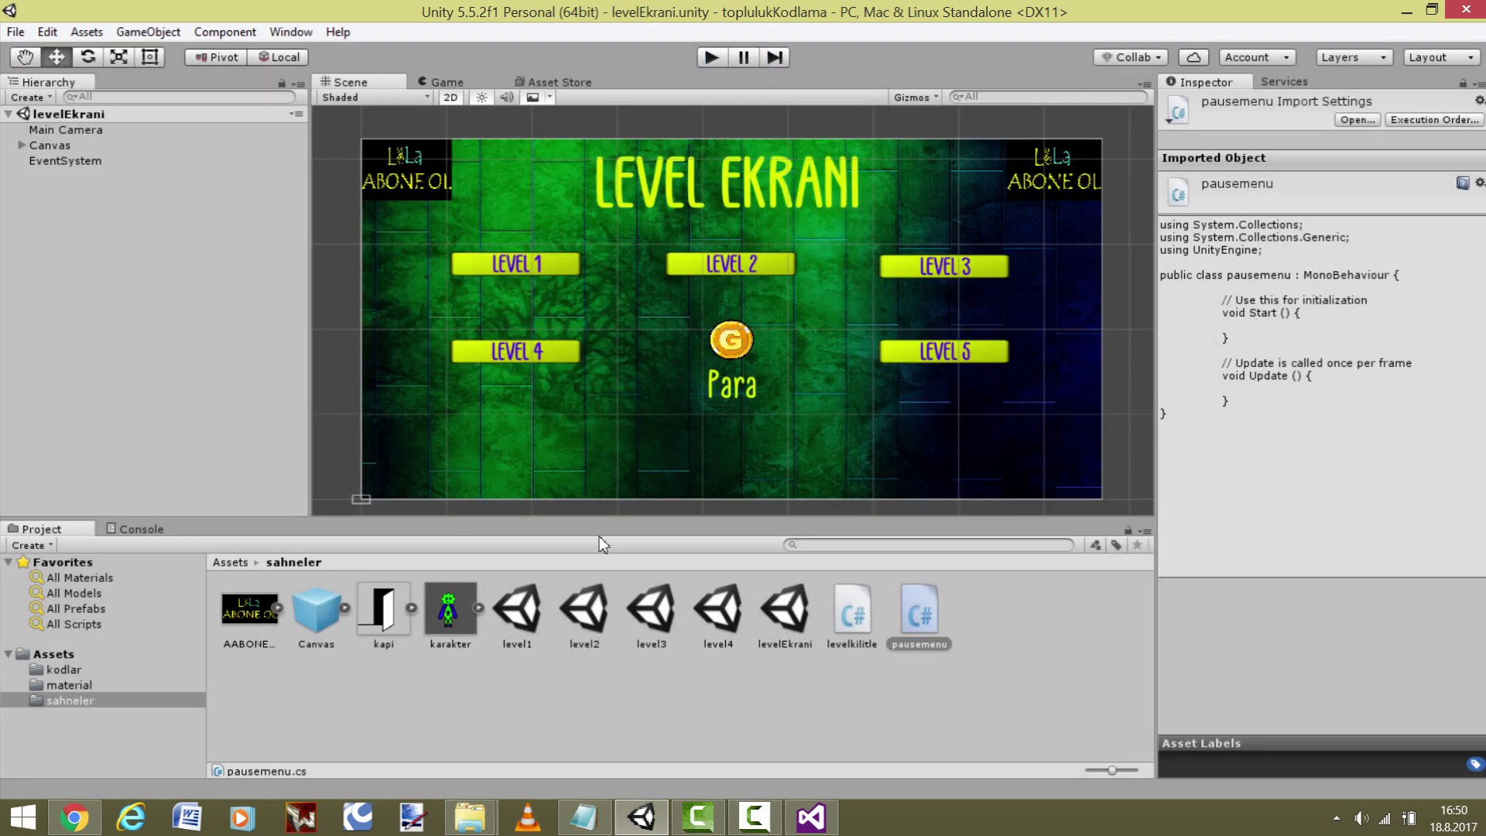
- Open the level1 scene, frame its Canvas and bitis door, and preview it in Game view
{"action": "double_click", "coordinate": [517, 611]}
{"action": "scroll", "coordinate": [656, 119], "scroll_direction": "up", "scroll_amount": 1}
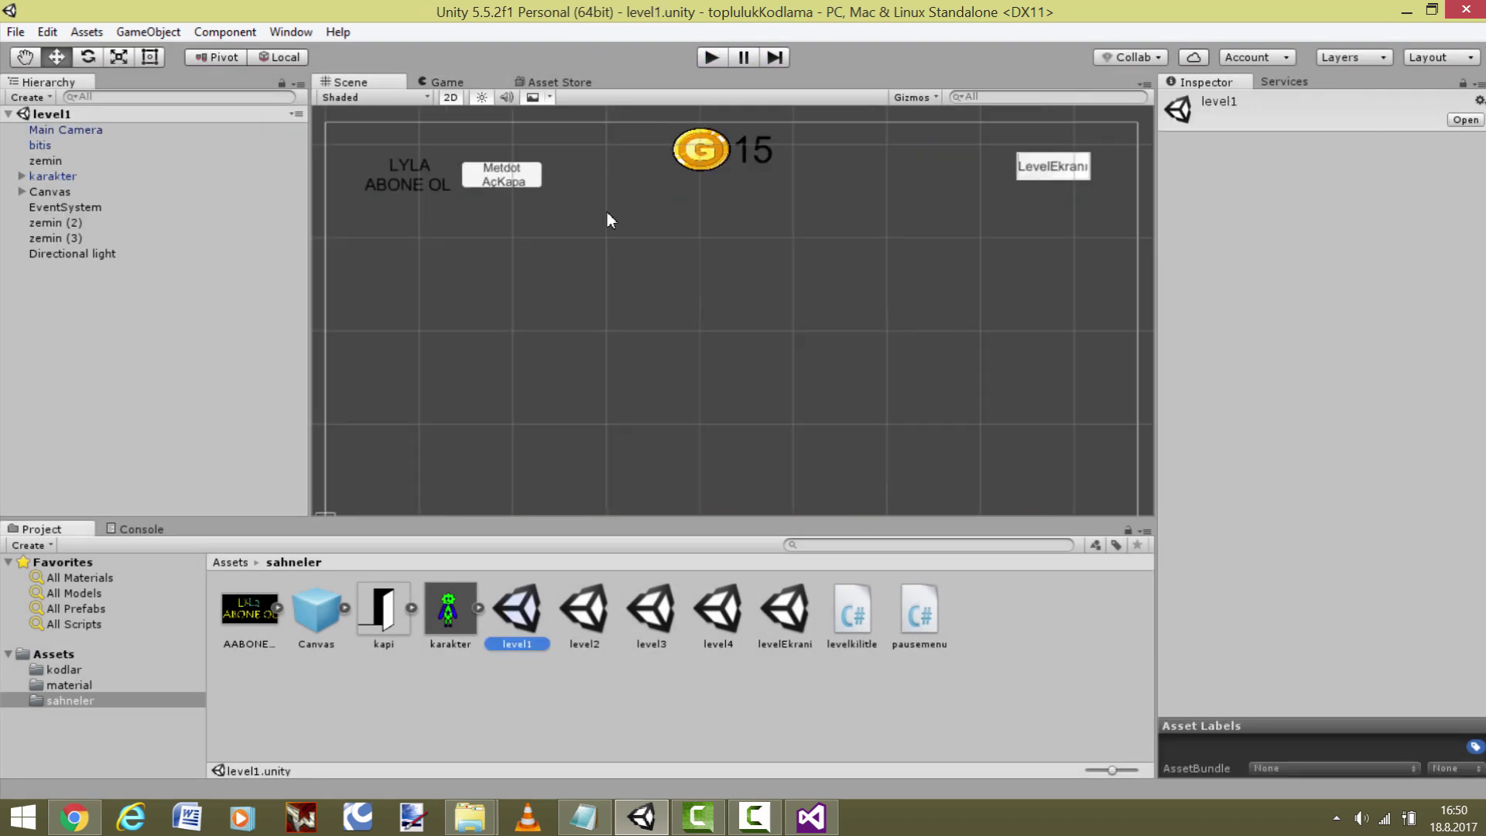
{"action": "scroll", "coordinate": [607, 214], "scroll_direction": "down", "scroll_amount": 2}
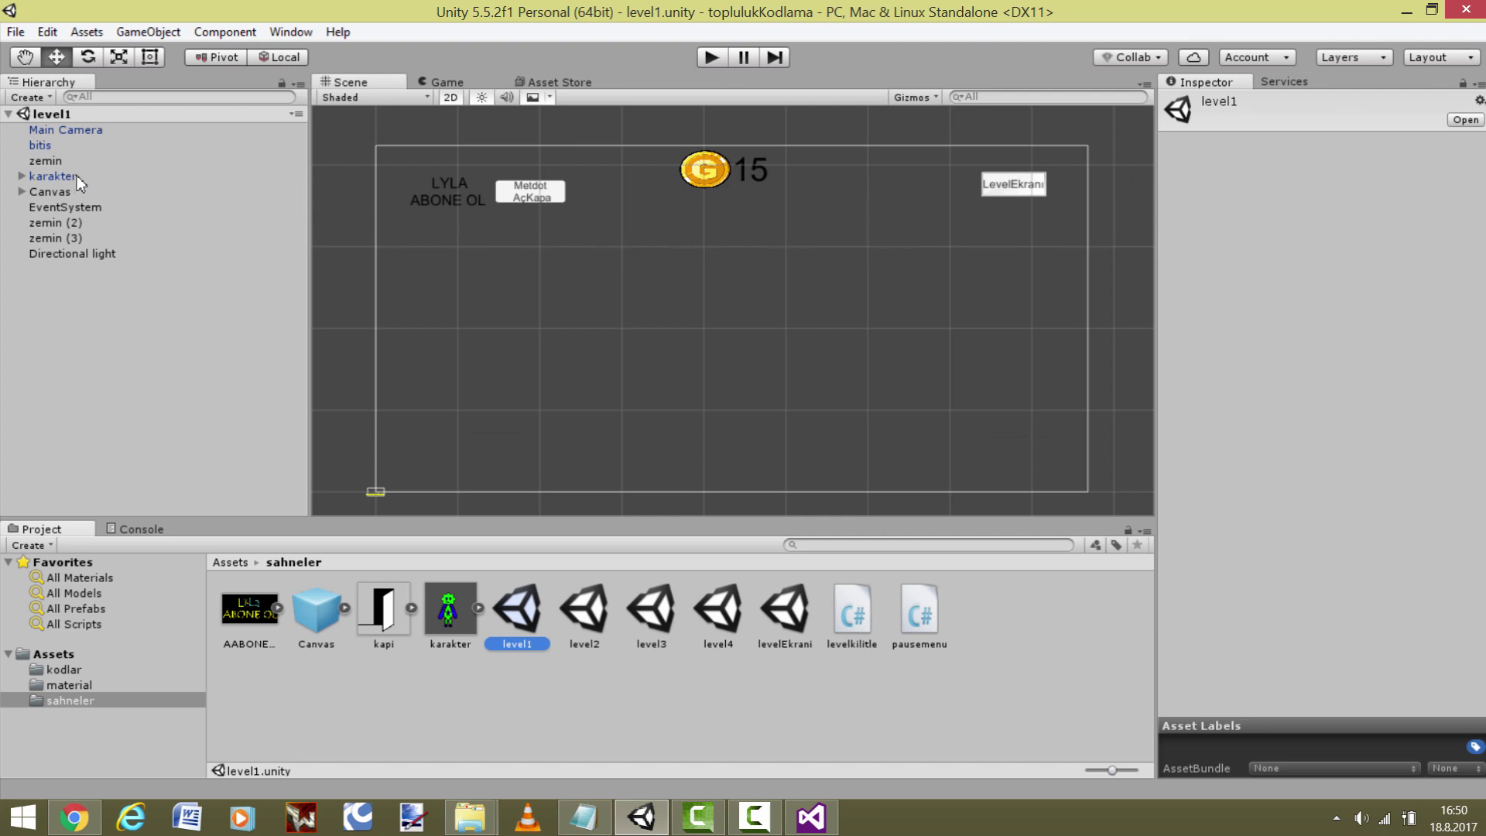
{"action": "double_click", "coordinate": [56, 191]}
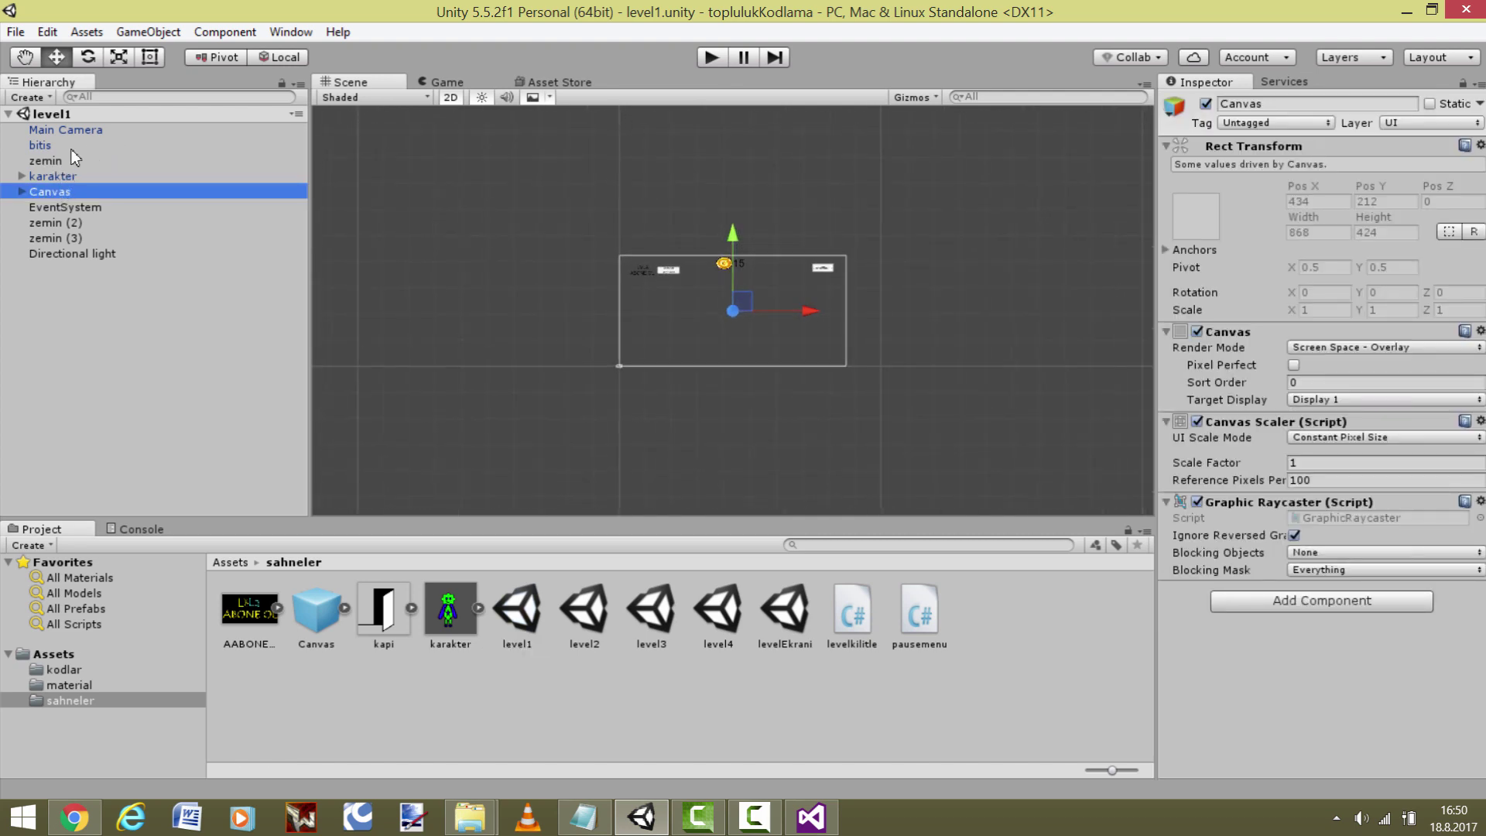
{"action": "double_click", "coordinate": [77, 145]}
{"action": "scroll", "coordinate": [541, 358], "scroll_direction": "down", "scroll_amount": 5}
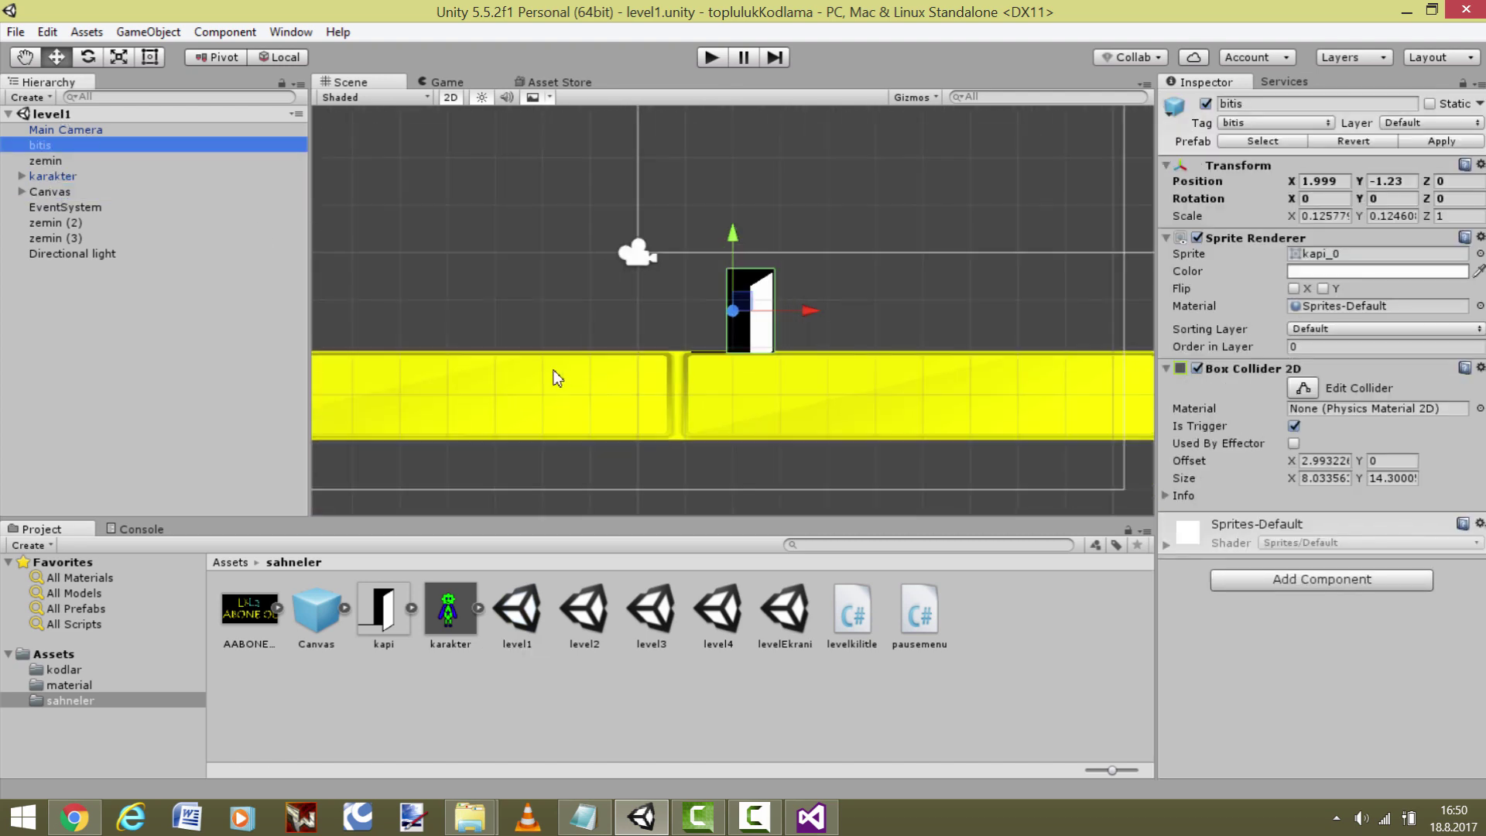
{"action": "scroll", "coordinate": [596, 369], "scroll_direction": "up", "scroll_amount": 2}
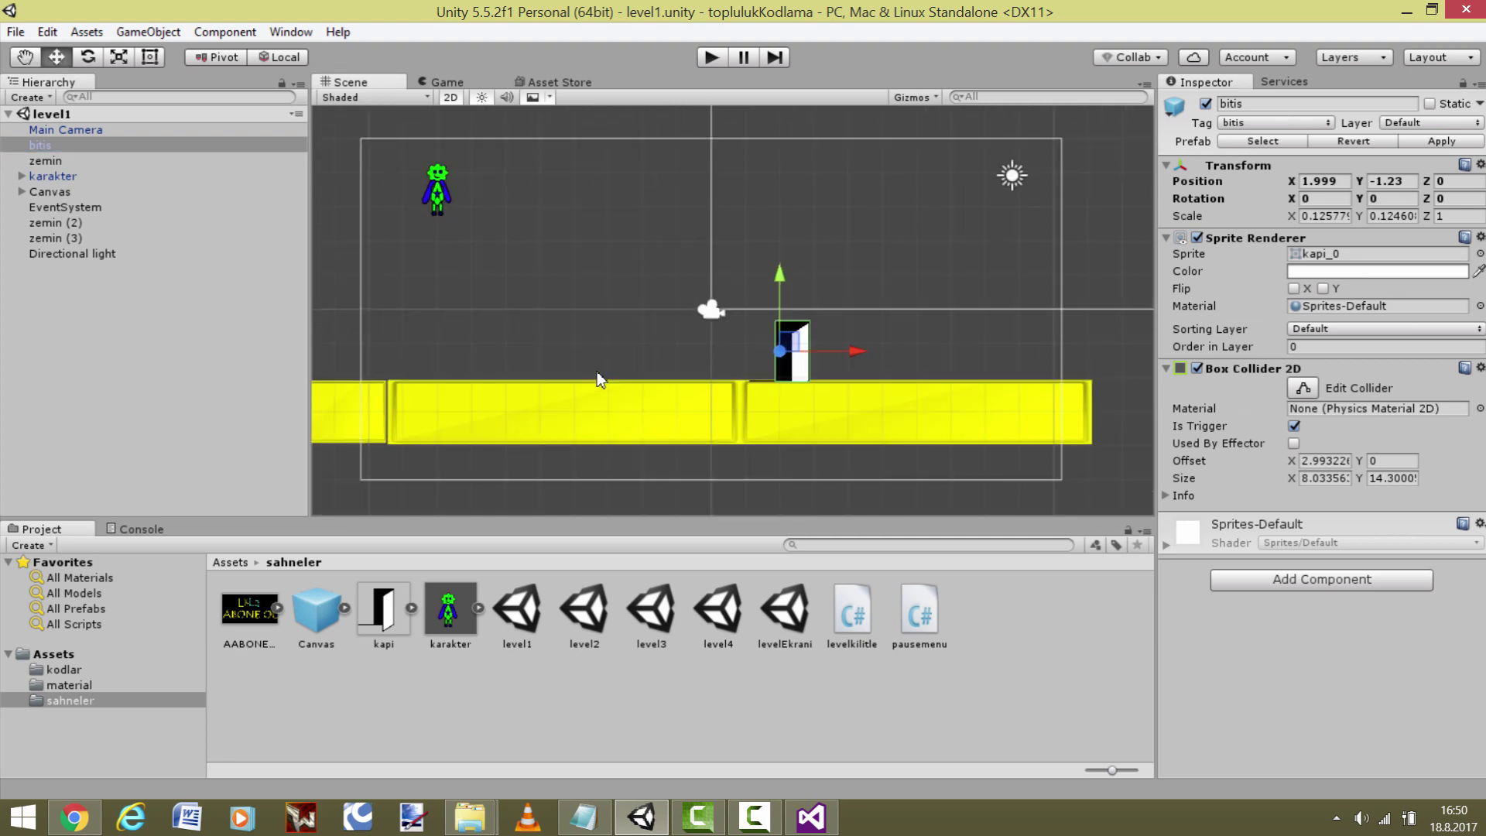
{"action": "scroll", "coordinate": [599, 369], "scroll_direction": "up", "scroll_amount": 1}
{"action": "scroll", "coordinate": [605, 369], "scroll_direction": "up", "scroll_amount": 1}
{"action": "left_click", "coordinate": [435, 82]}
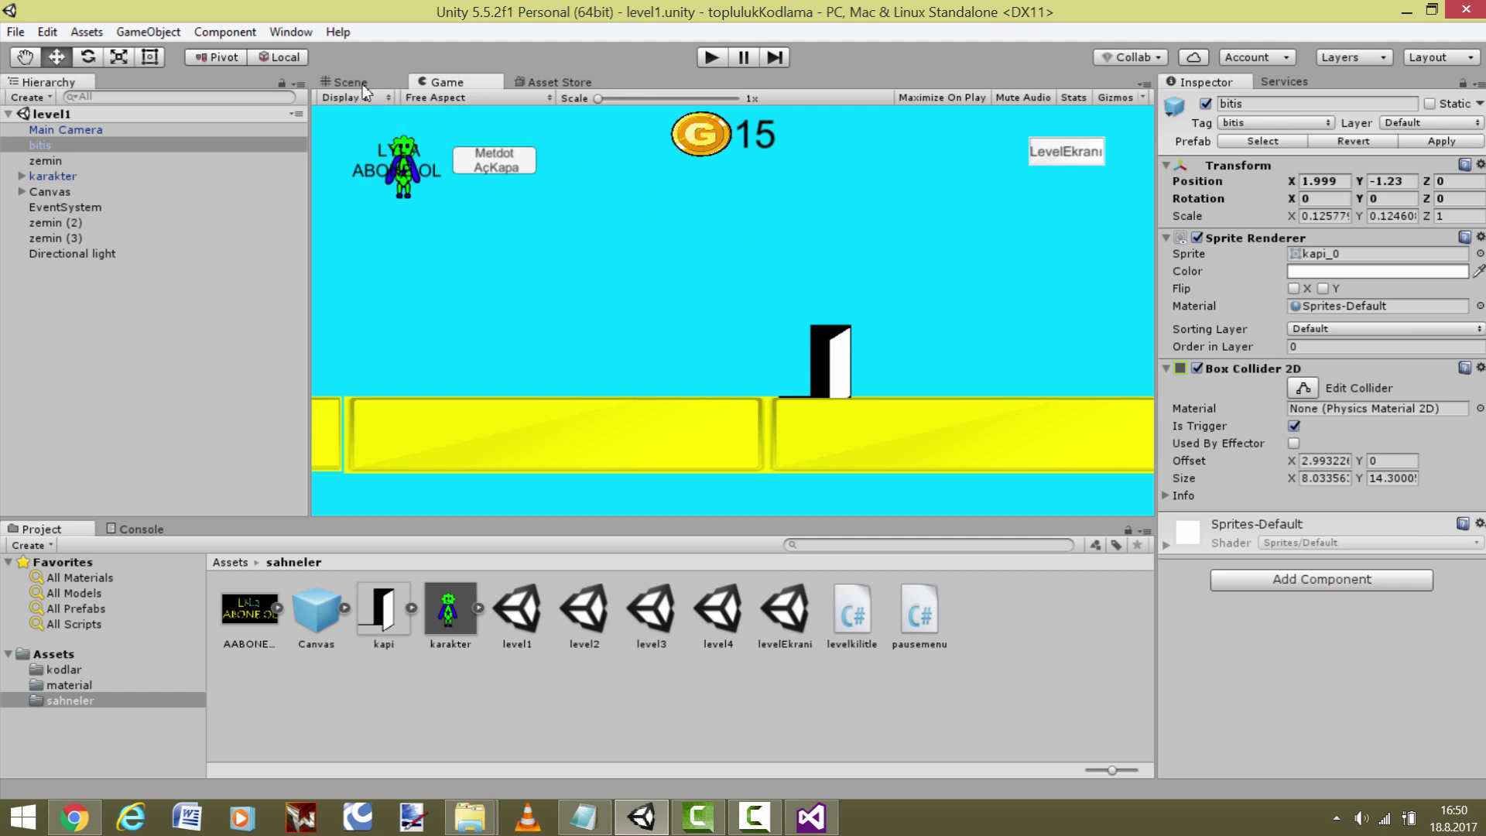
{"action": "key", "text": "ctrl+1"}
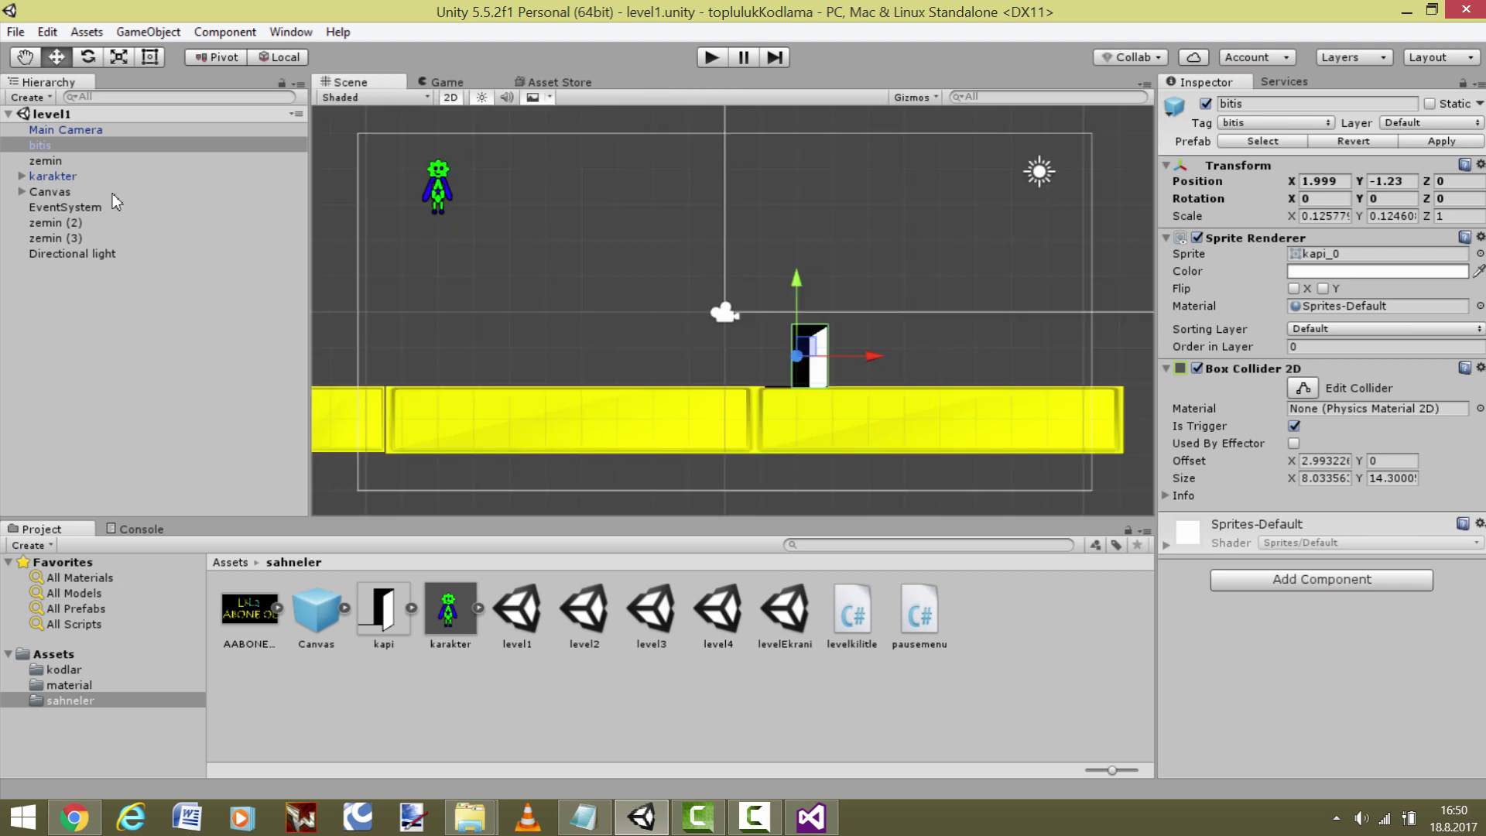
- Add a new UI Button to the level1 Canvas and select it in the scene
{"action": "left_click", "coordinate": [86, 192]}
{"action": "right_click", "coordinate": [84, 192]}
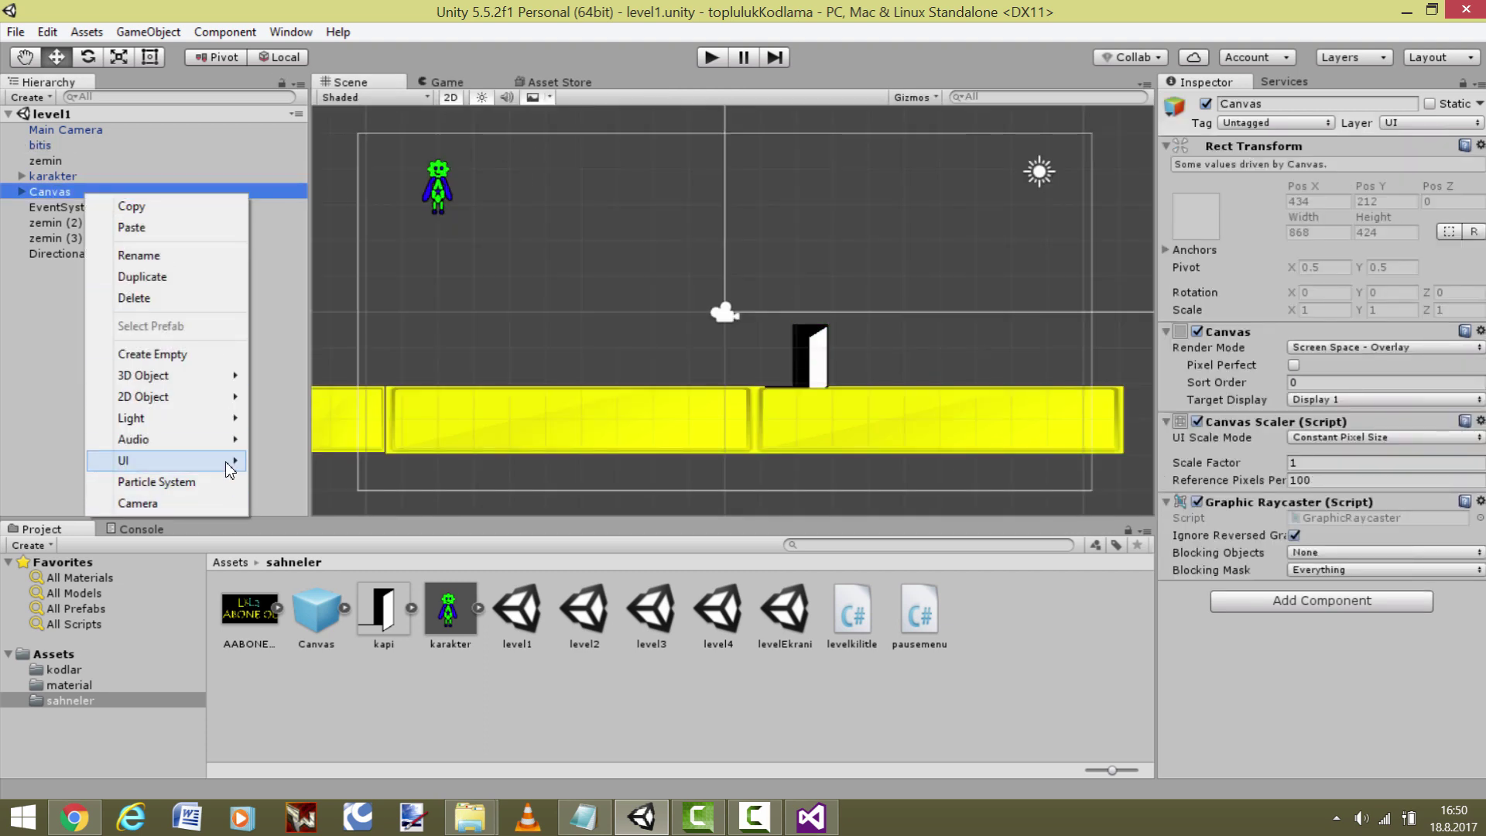
{"action": "mouse_move", "coordinate": [230, 469]}
{"action": "left_click", "coordinate": [294, 524]}
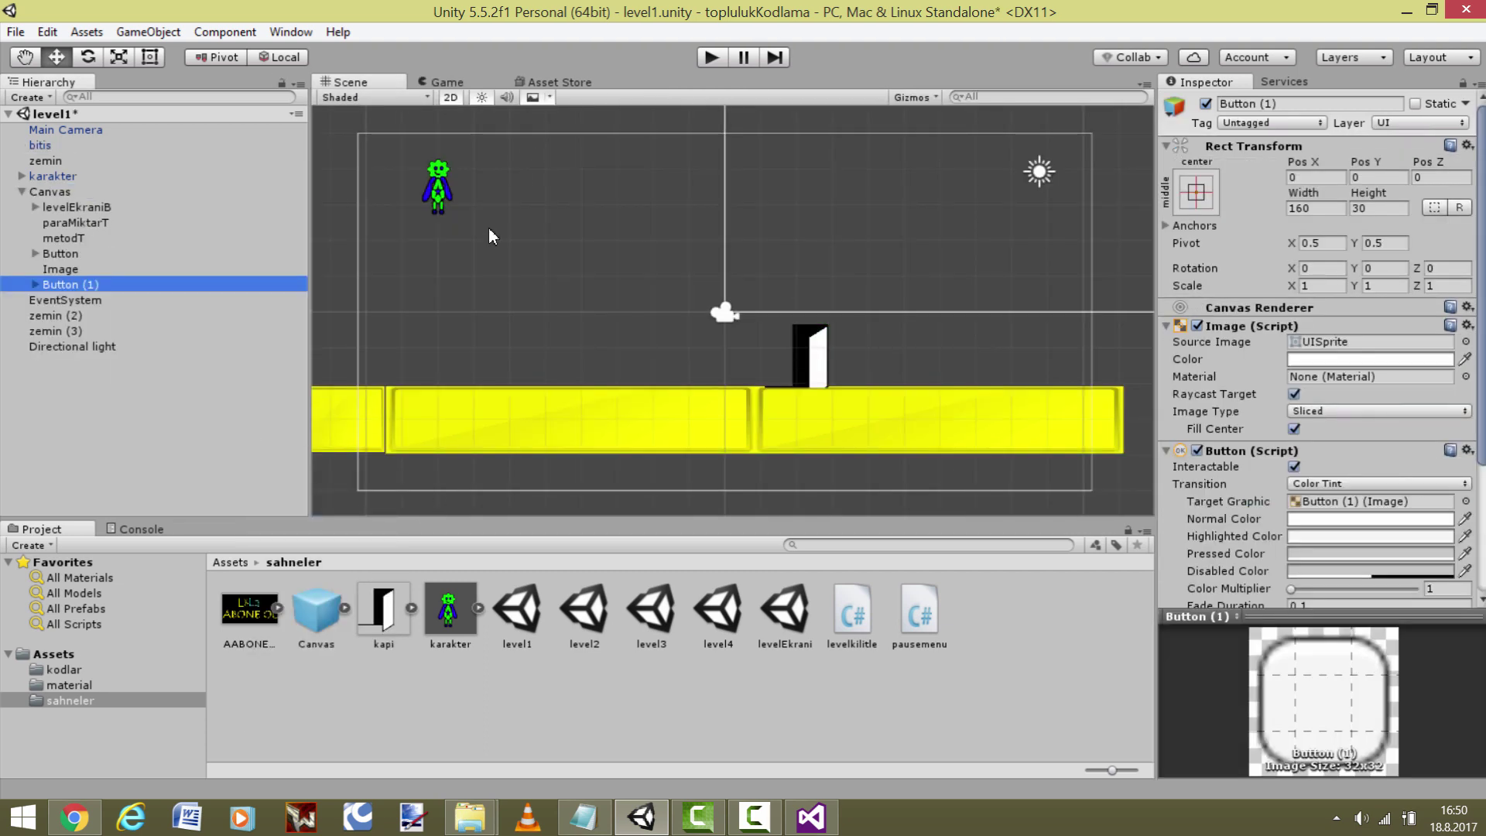
{"action": "double_click", "coordinate": [127, 287]}
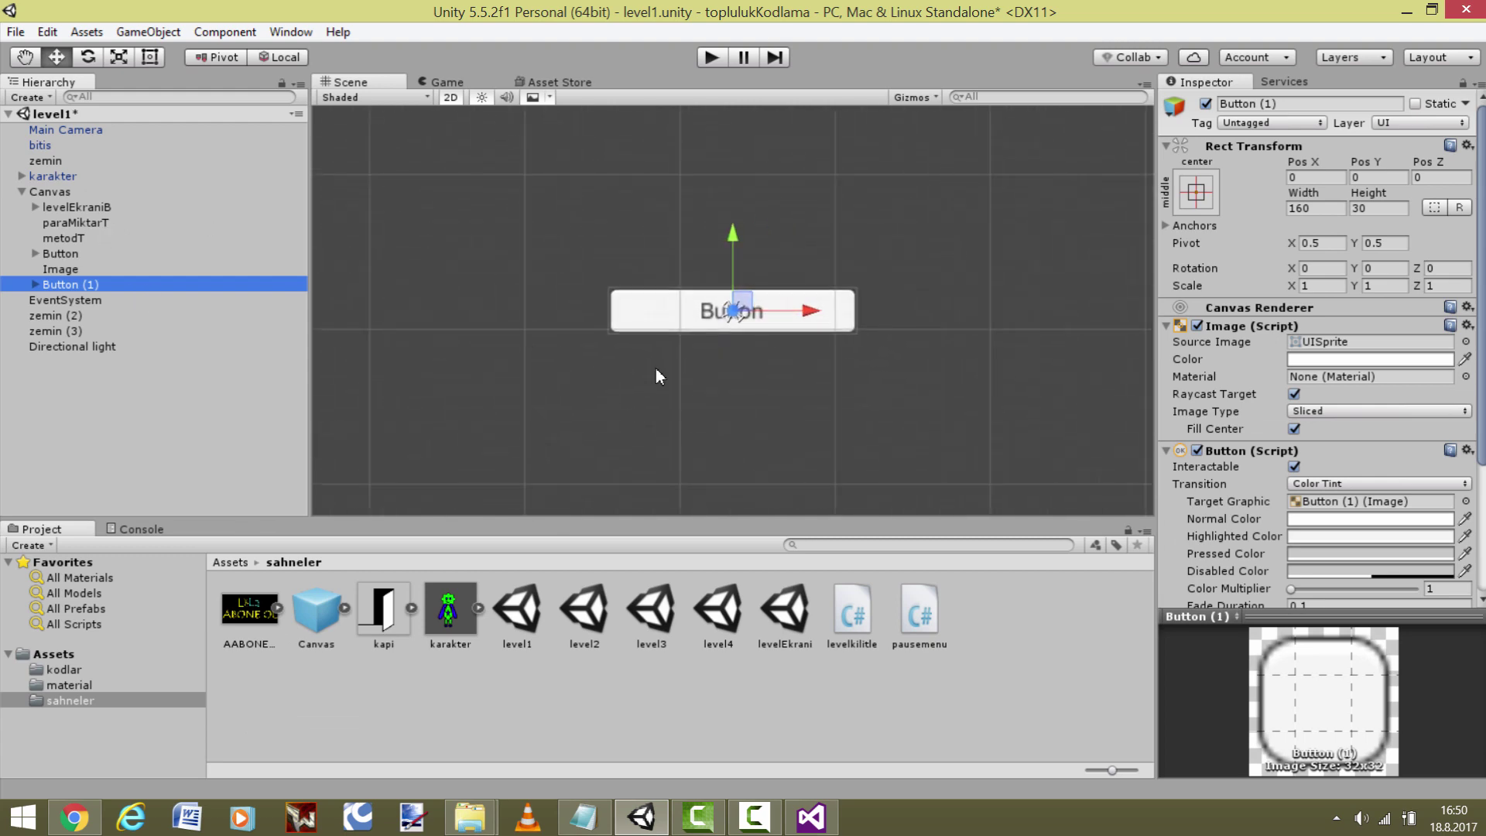
{"action": "scroll", "coordinate": [661, 366], "scroll_direction": "down", "scroll_amount": 3}
{"action": "scroll", "coordinate": [735, 313], "scroll_direction": "up", "scroll_amount": 2}
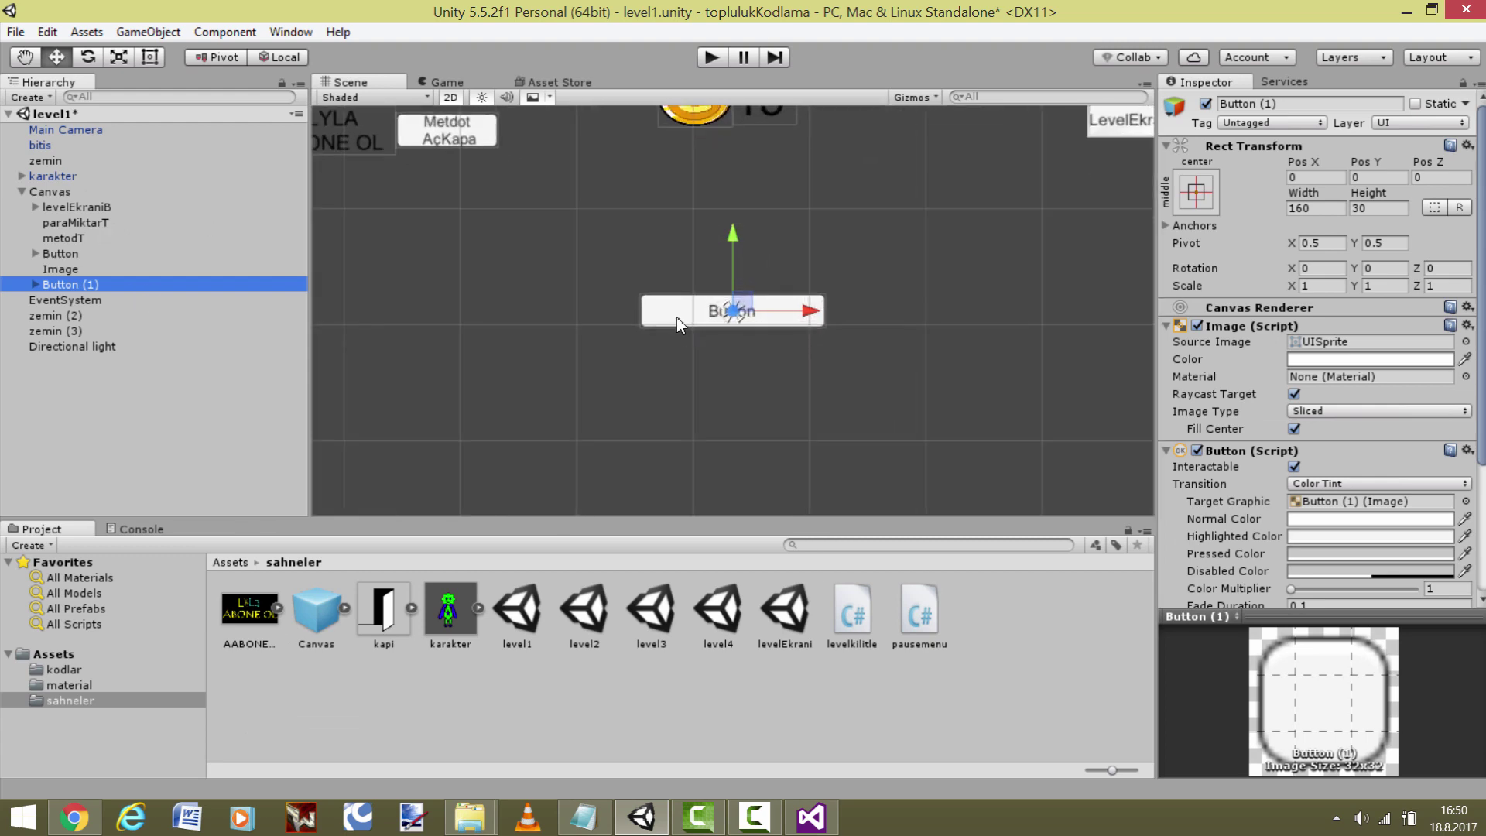
{"action": "left_click_drag", "start_coordinate": [676, 316], "coordinate": [873, 269]}
{"action": "left_click", "coordinate": [697, 321]}
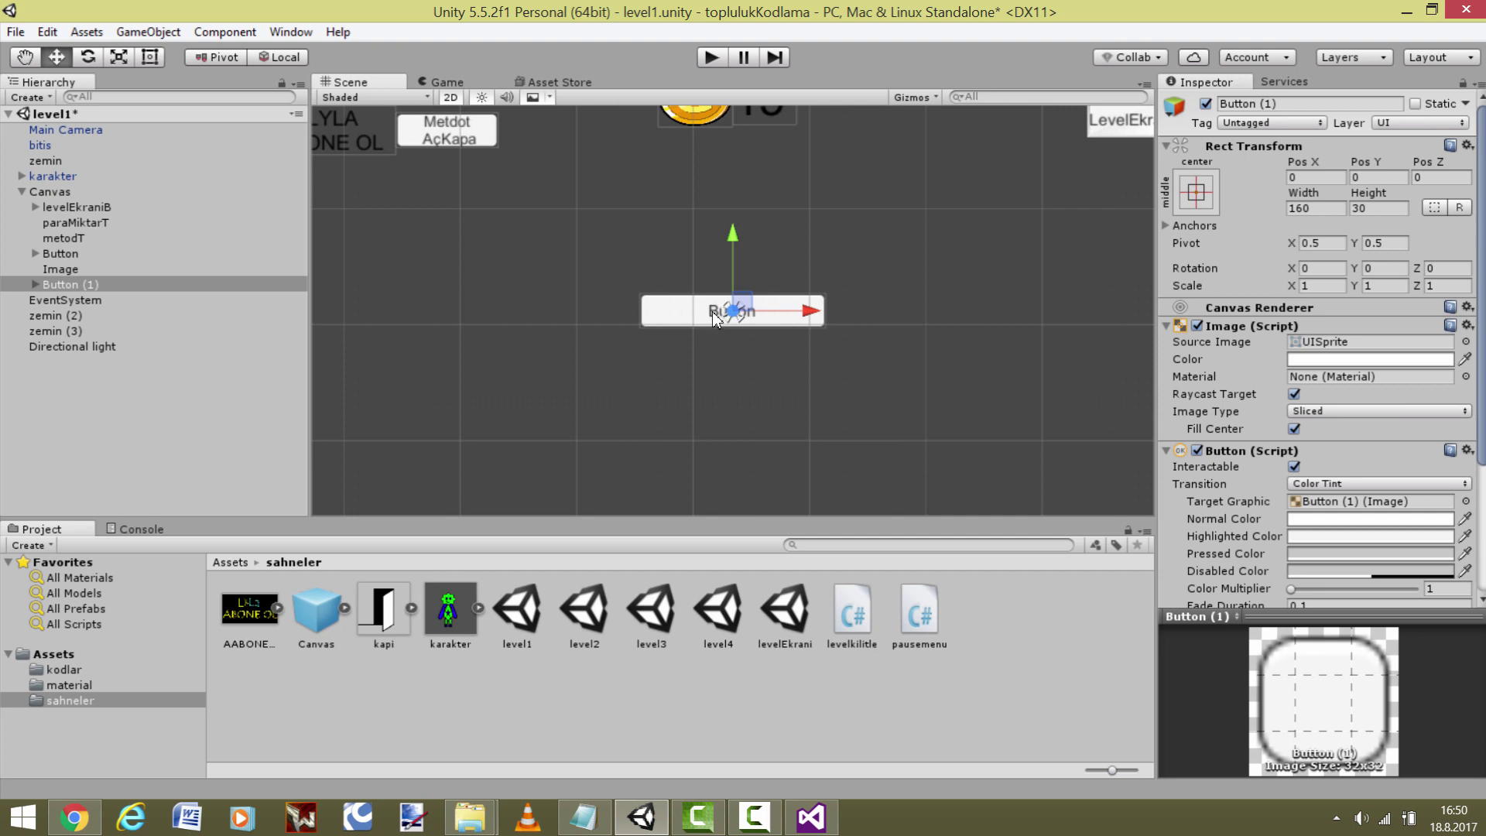
- Place Button (1) below the LevelEkranı button and narrow it to about 106 wide
{"action": "key", "text": "t"}
{"action": "left_click_drag", "start_coordinate": [697, 323], "coordinate": [986, 245]}
{"action": "middle_click_drag", "start_coordinate": [987, 244], "coordinate": [608, 280]}
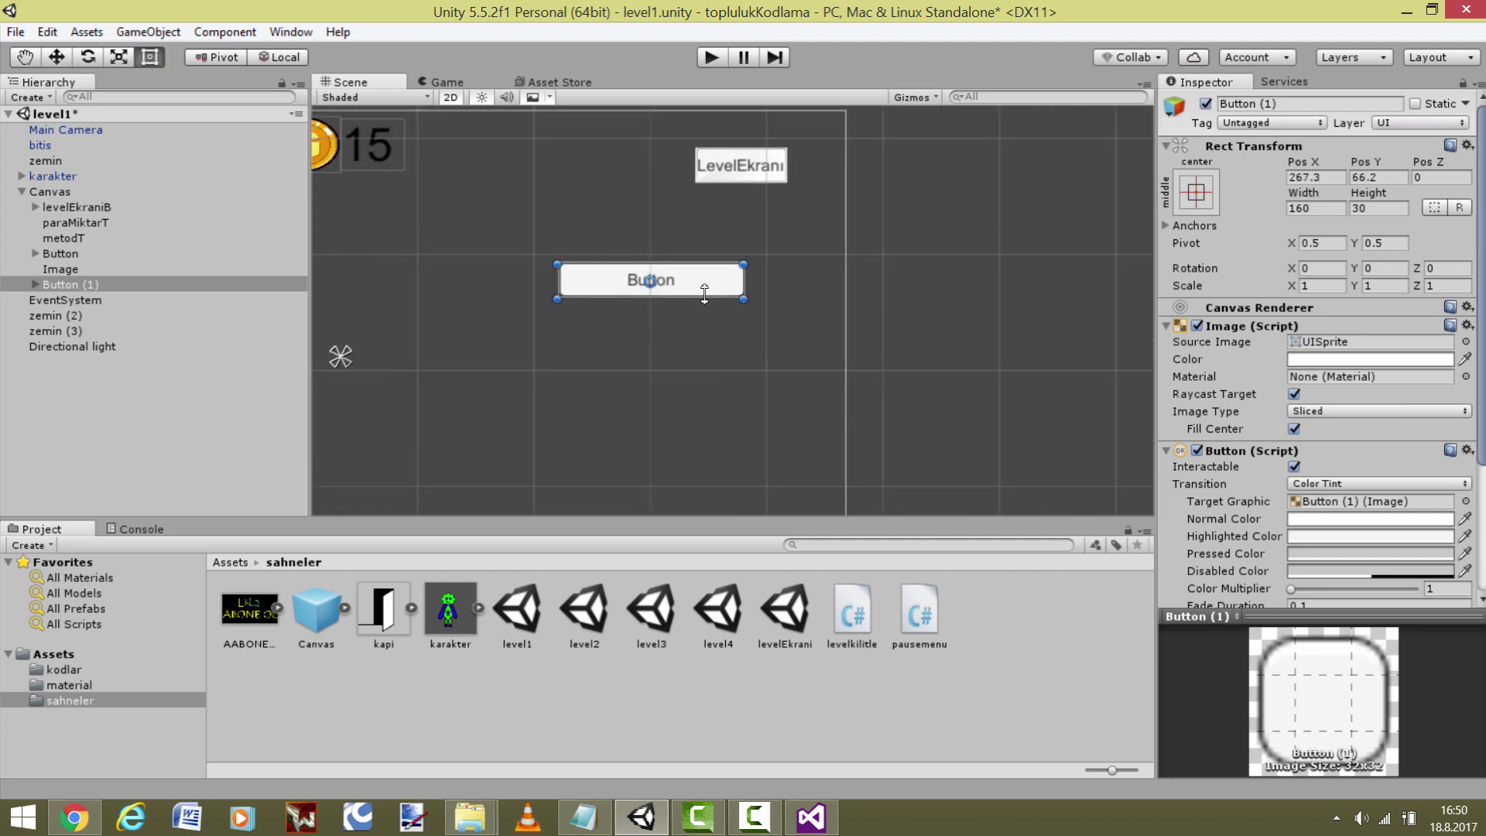
{"action": "mouse_move", "coordinate": [735, 280]}
{"action": "left_mouse_down"}
{"action": "mouse_move", "coordinate": [782, 257]}
{"action": "mouse_move", "coordinate": [790, 235]}
{"action": "left_mouse_up"}
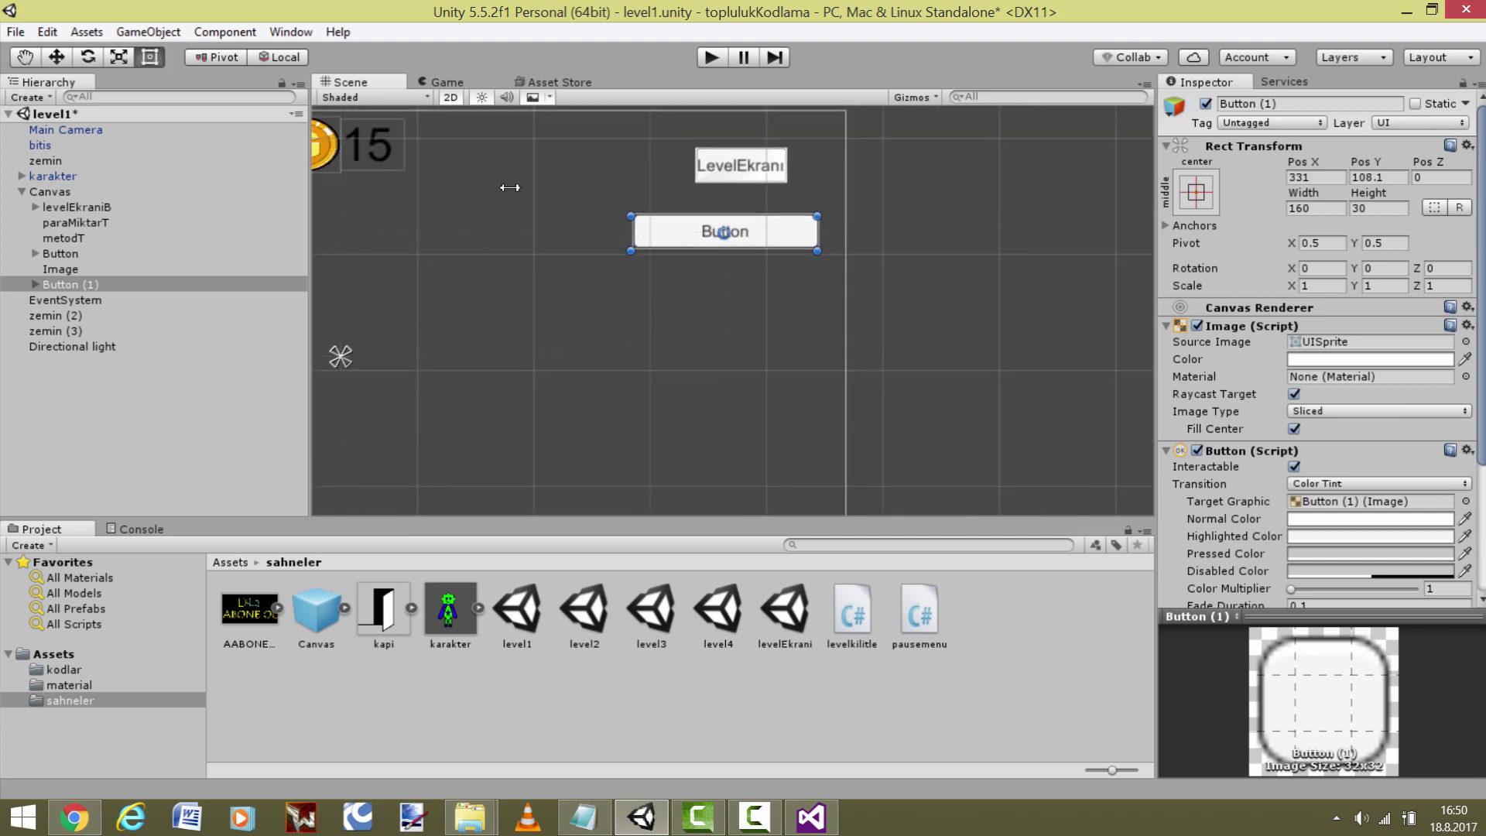
{"action": "left_click_drag", "start_coordinate": [633, 233], "coordinate": [698, 236]}
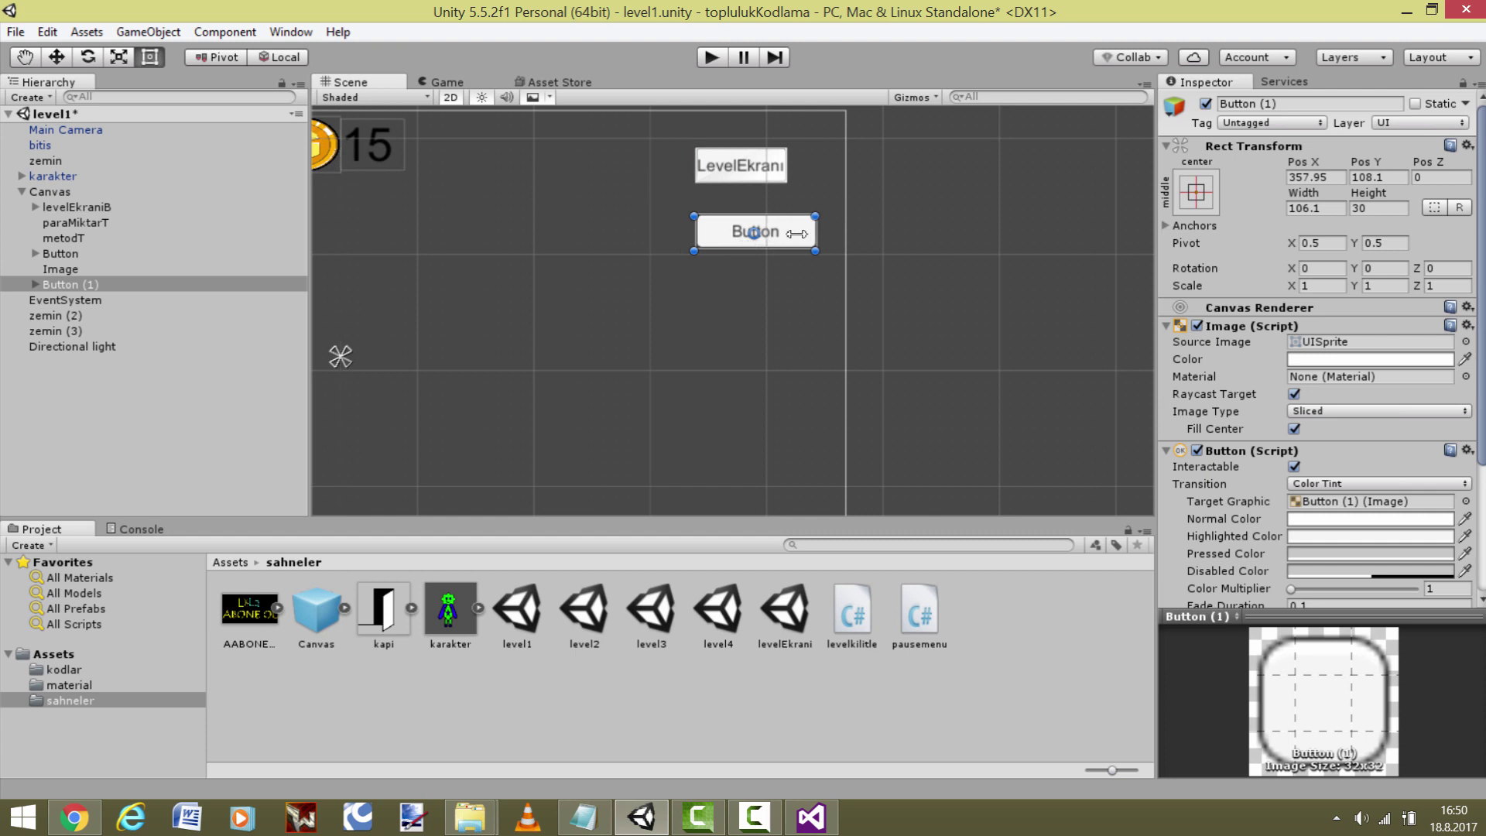
{"action": "left_click_drag", "start_coordinate": [817, 232], "coordinate": [784, 232]}
- Change Button (1)'s label to '||' with Best Fit enabled and pure black colour
{"action": "left_click", "coordinate": [717, 233]}
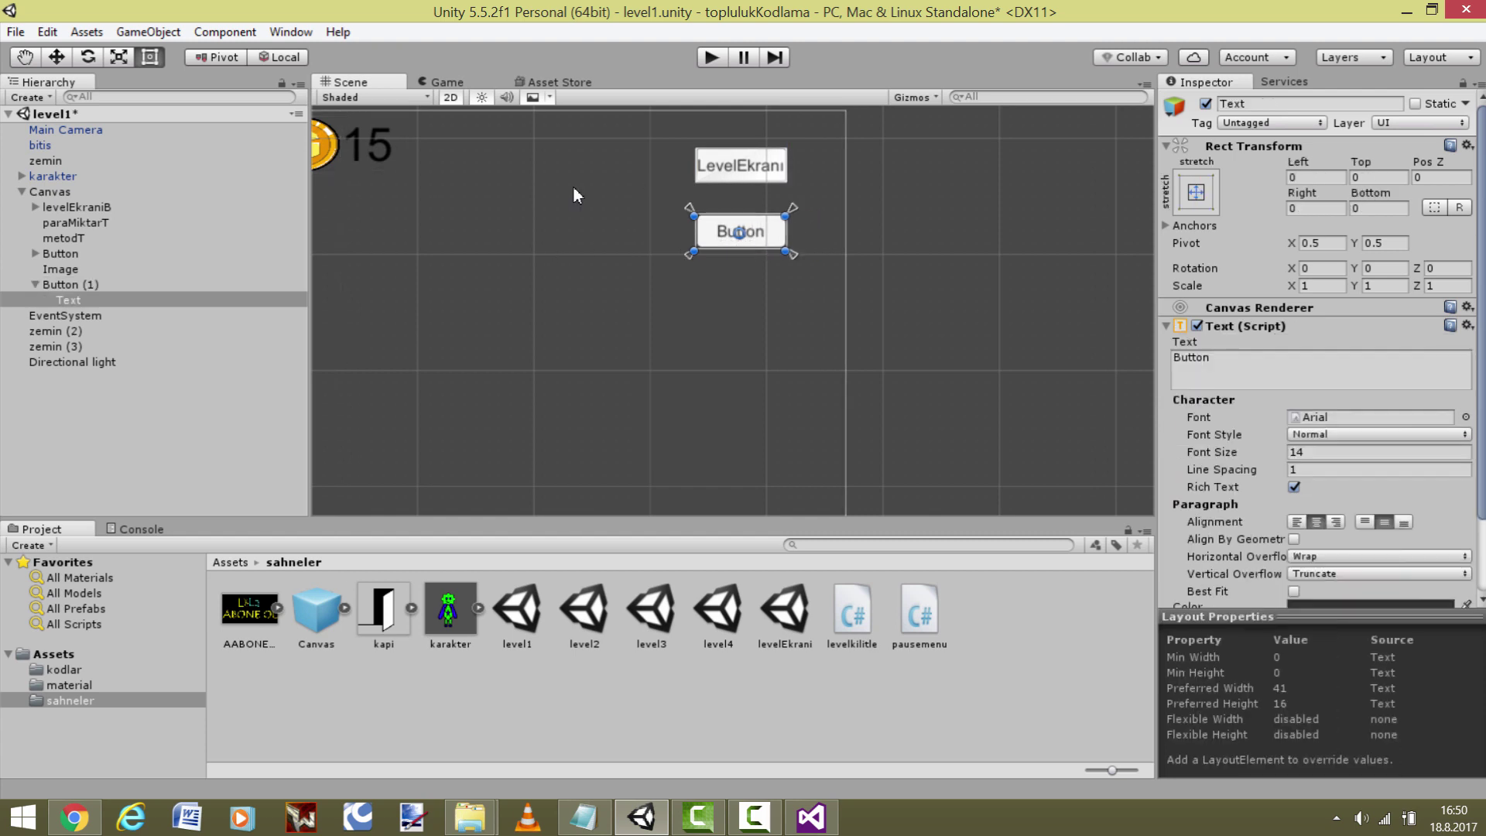
{"action": "key", "text": "BackSpace"}
{"action": "key", "text": "t"}
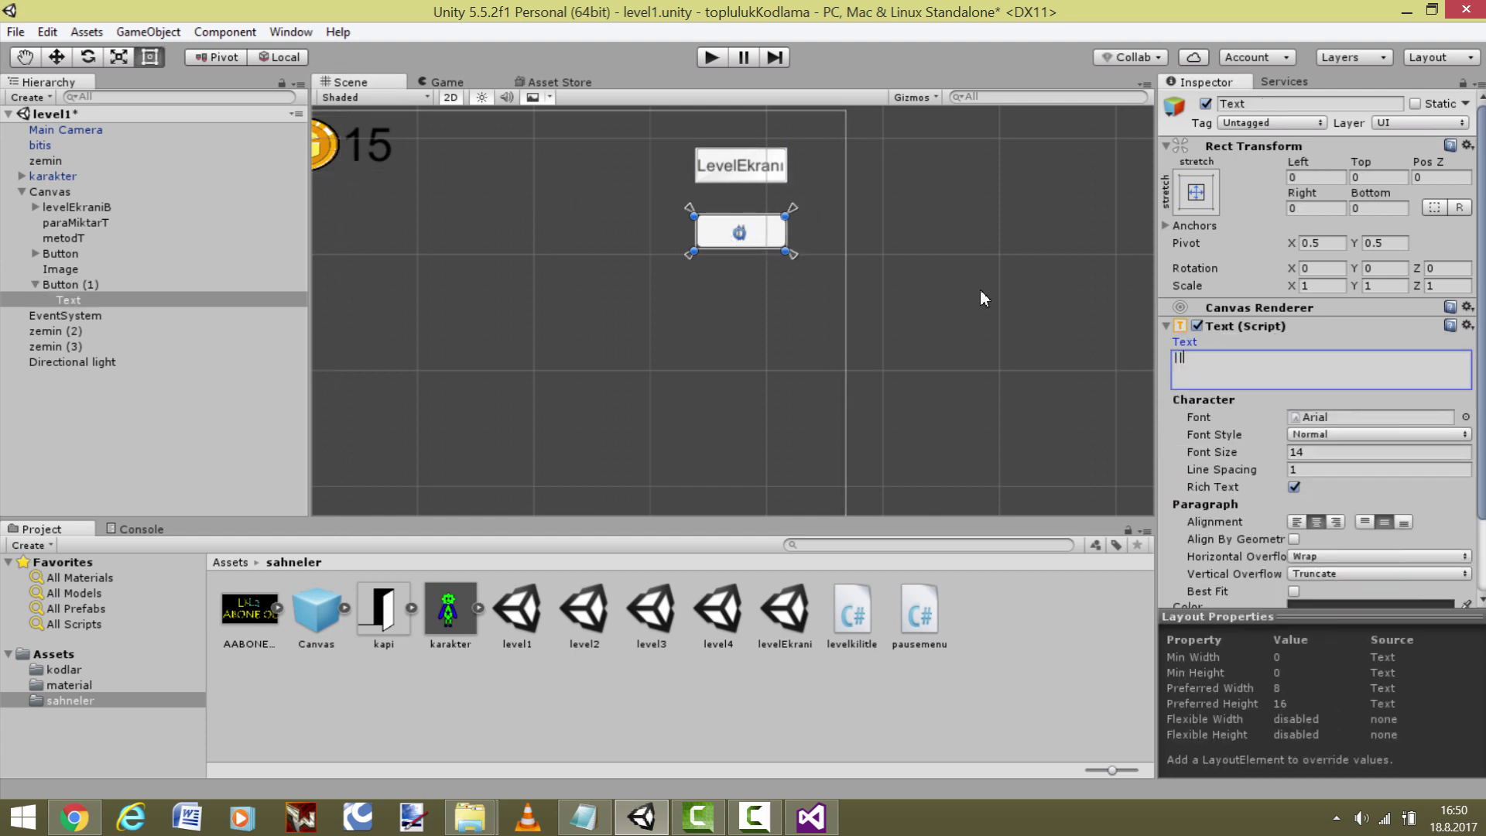
{"action": "left_click", "coordinate": [1297, 588]}
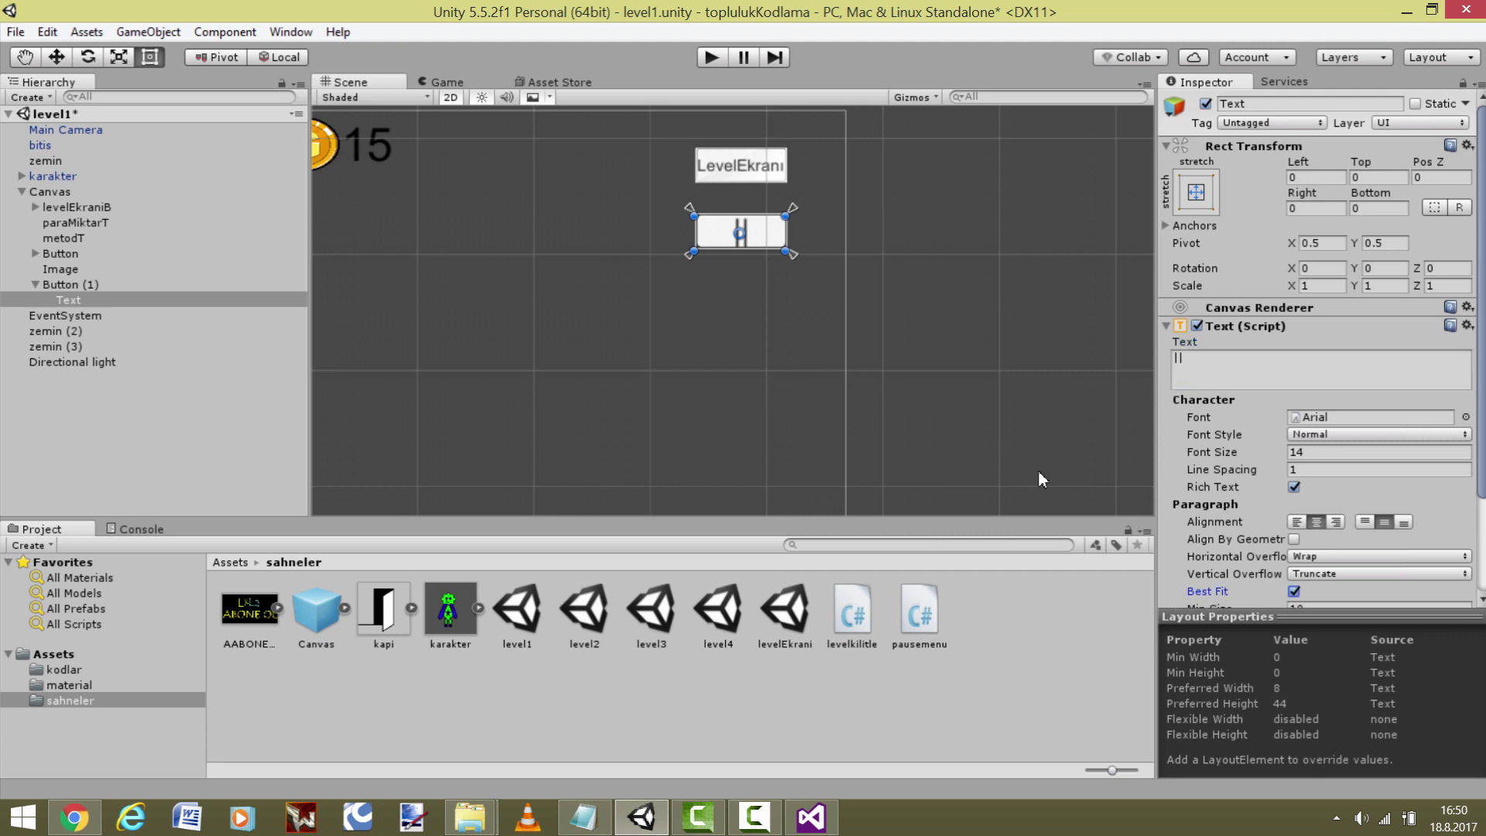
{"action": "scroll", "coordinate": [1262, 433], "scroll_direction": "down", "scroll_amount": 4}
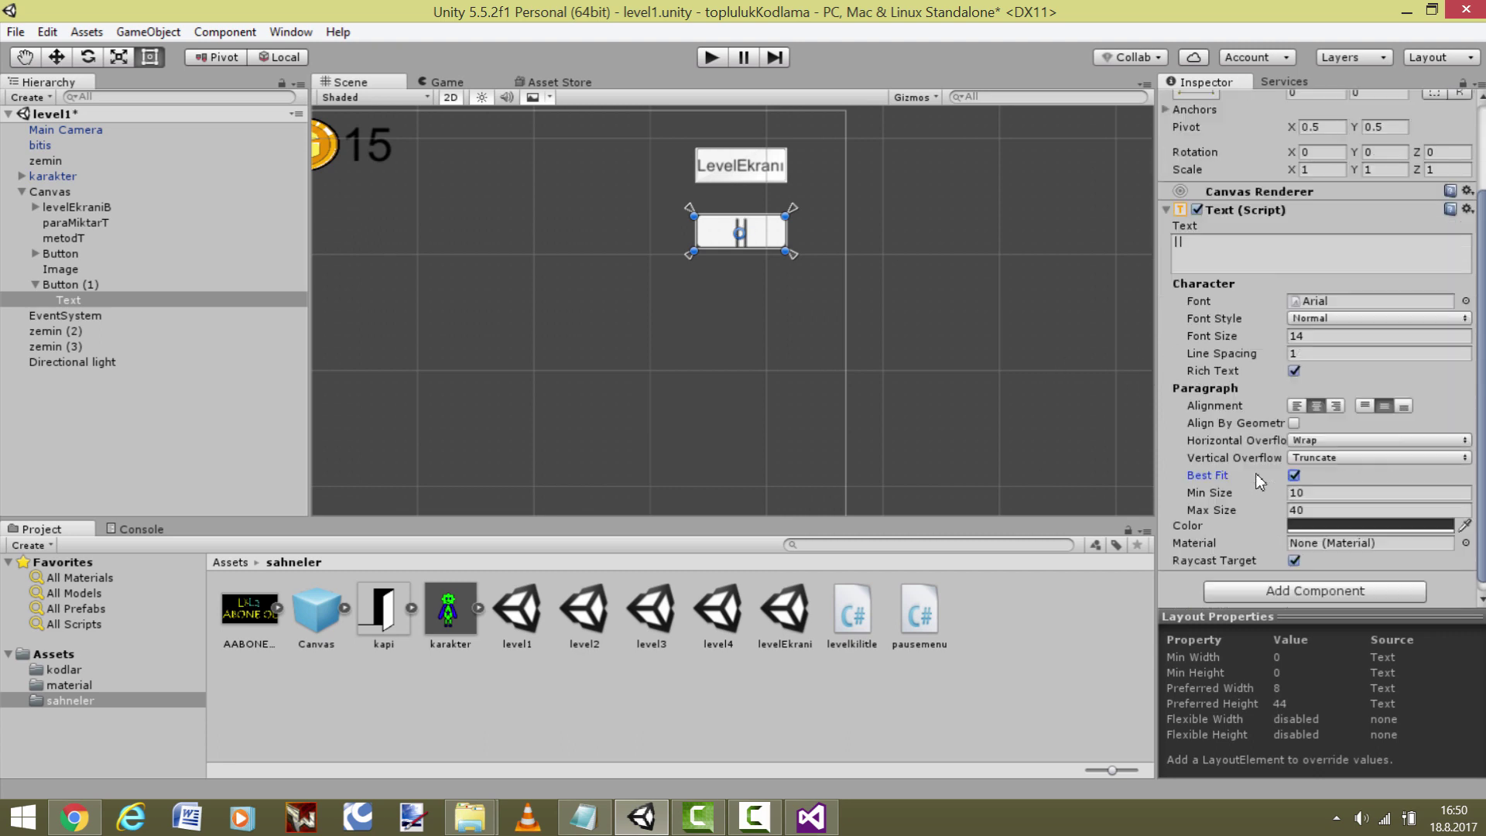
{"action": "left_click", "coordinate": [1316, 514]}
{"action": "left_click_drag", "start_coordinate": [56, 196], "coordinate": [56, 233]}
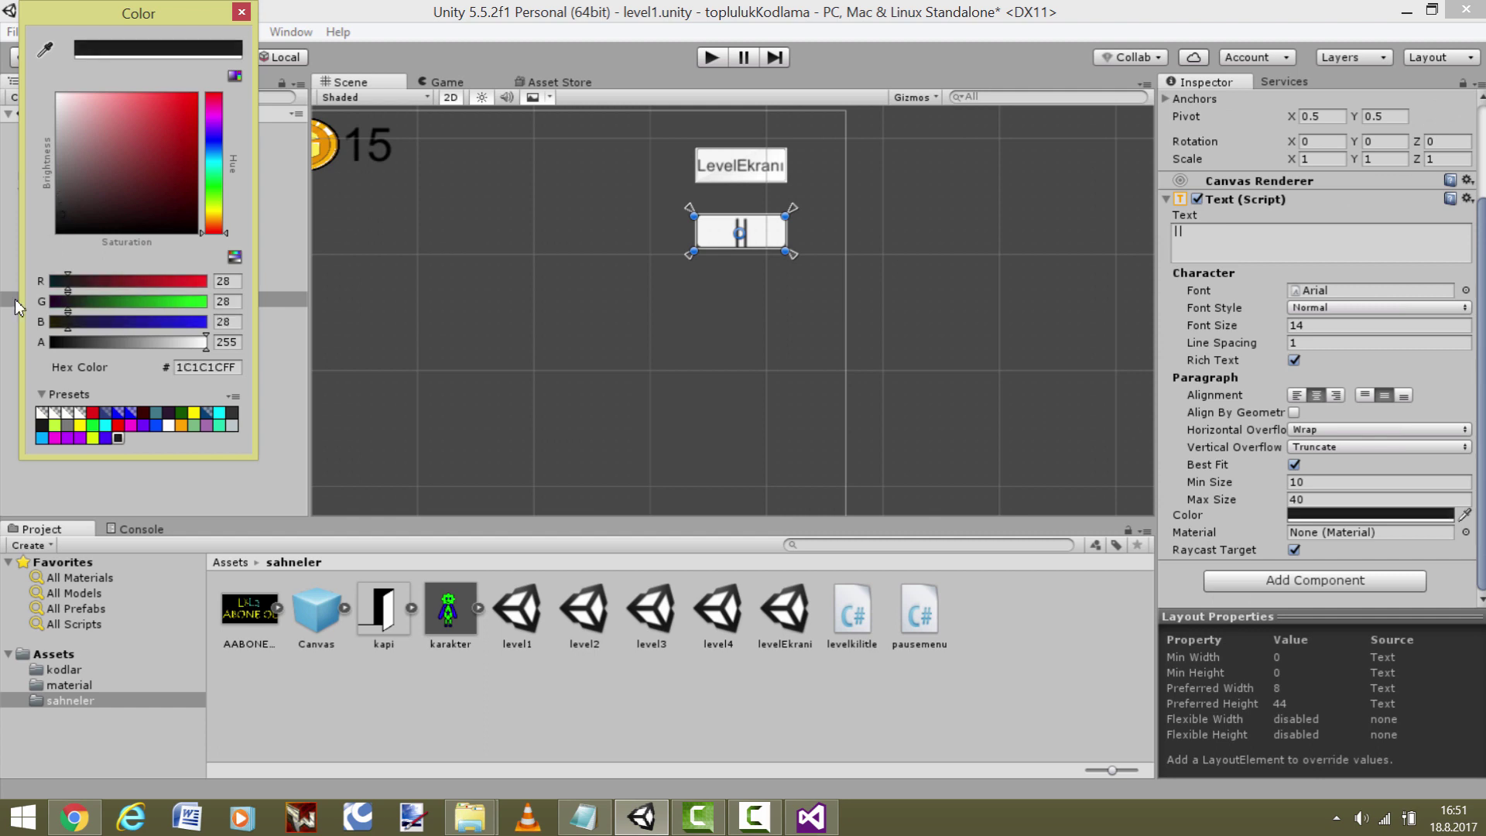
{"action": "left_click", "coordinate": [243, 12]}
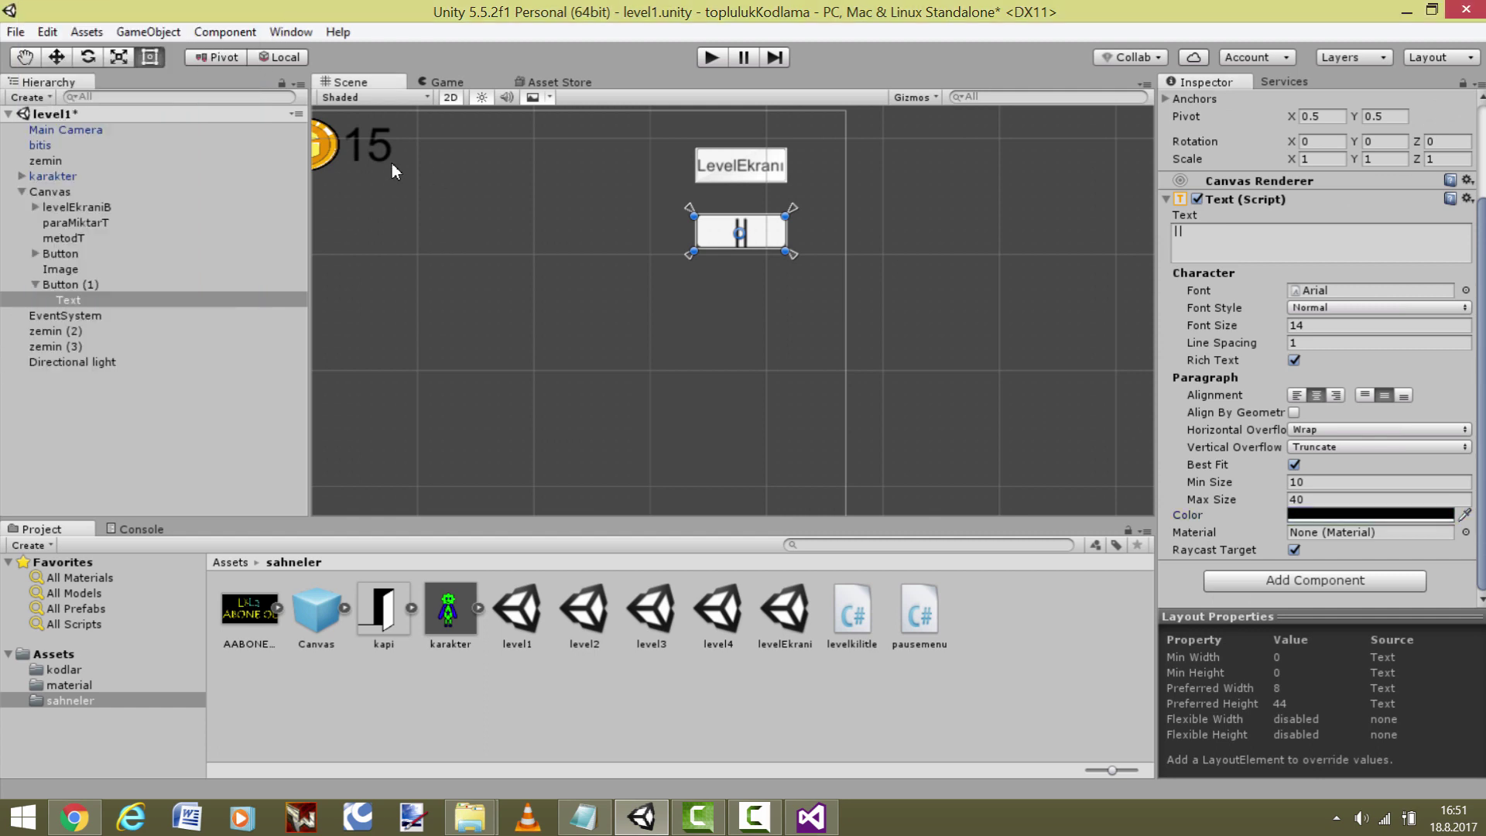
{"action": "left_click", "coordinate": [580, 259]}
{"action": "mouse_move", "coordinate": [581, 258]}
{"action": "middle_mouse_down"}
{"action": "mouse_move", "coordinate": [760, 239]}
{"action": "mouse_move", "coordinate": [772, 253]}
{"action": "mouse_move", "coordinate": [722, 257]}
{"action": "middle_mouse_up"}
{"action": "scroll", "coordinate": [772, 245], "scroll_direction": "down", "scroll_amount": 2}
{"action": "scroll", "coordinate": [759, 275], "scroll_direction": "up", "scroll_amount": 1}
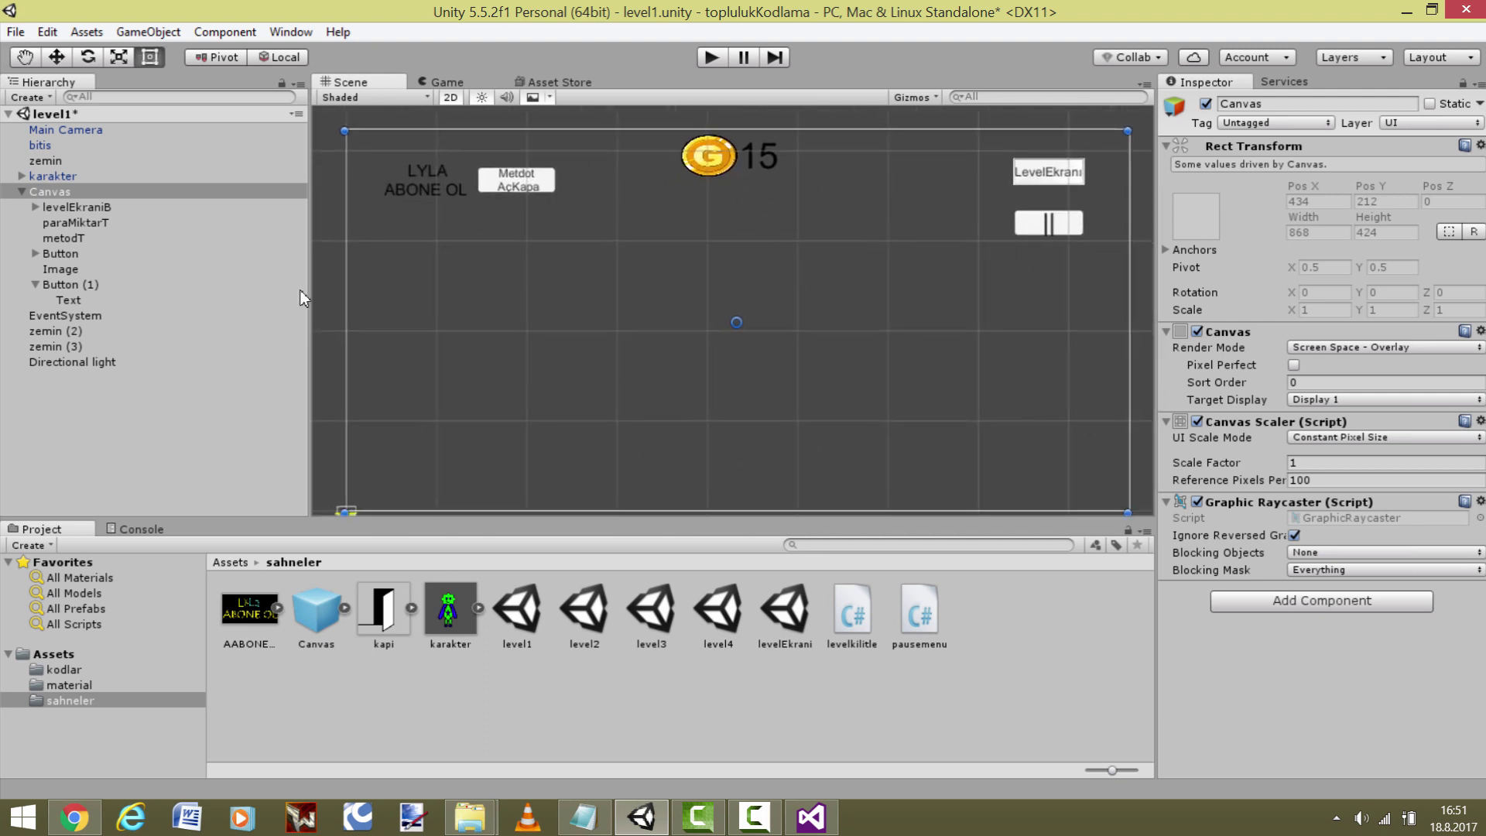
- Add a Panel to the Canvas, shrink it from its corners and centre it
{"action": "left_click", "coordinate": [78, 192]}
{"action": "right_click", "coordinate": [51, 191]}
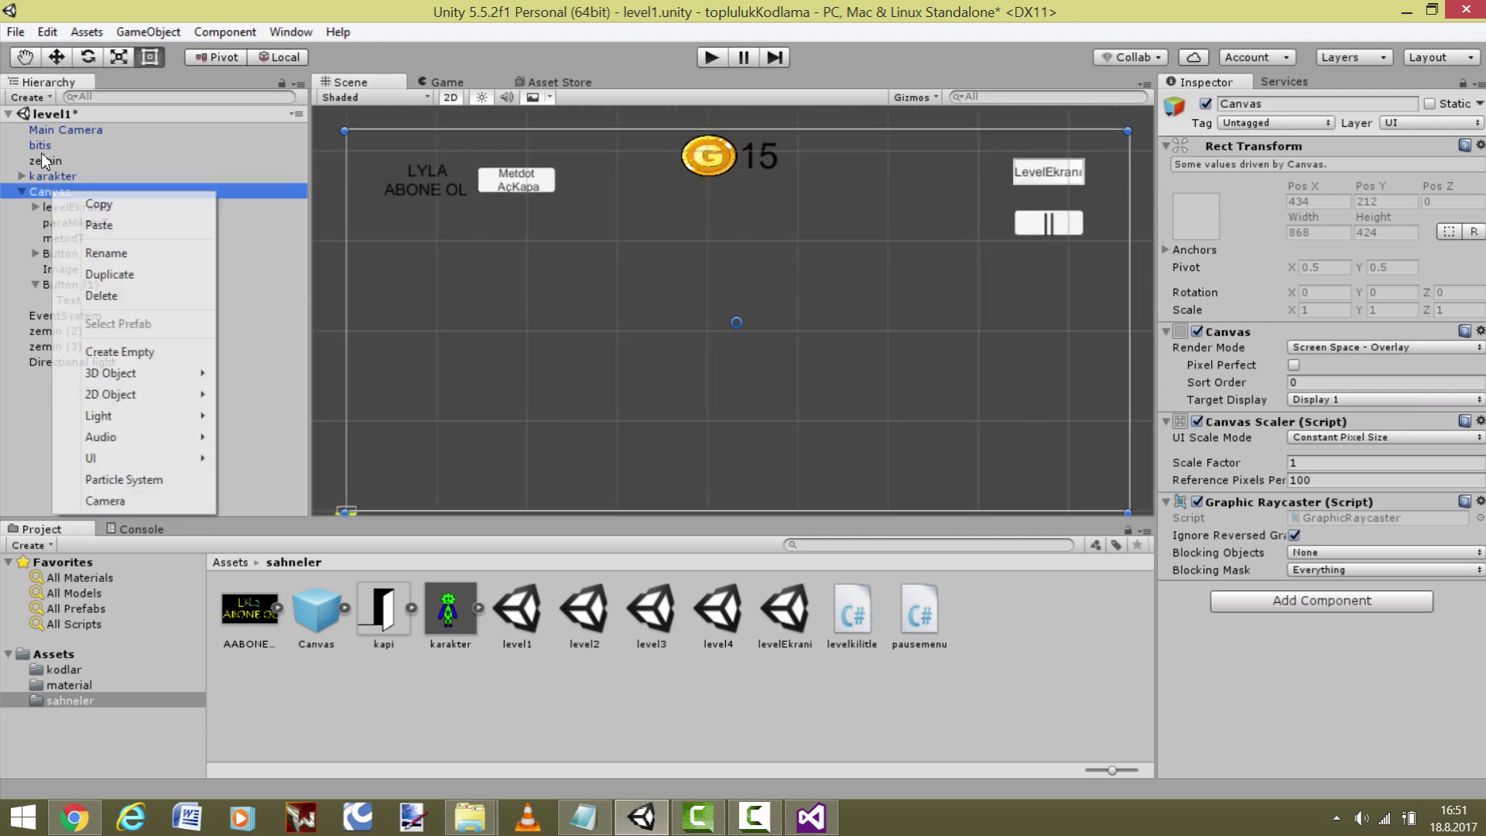
{"action": "mouse_move", "coordinate": [180, 461]}
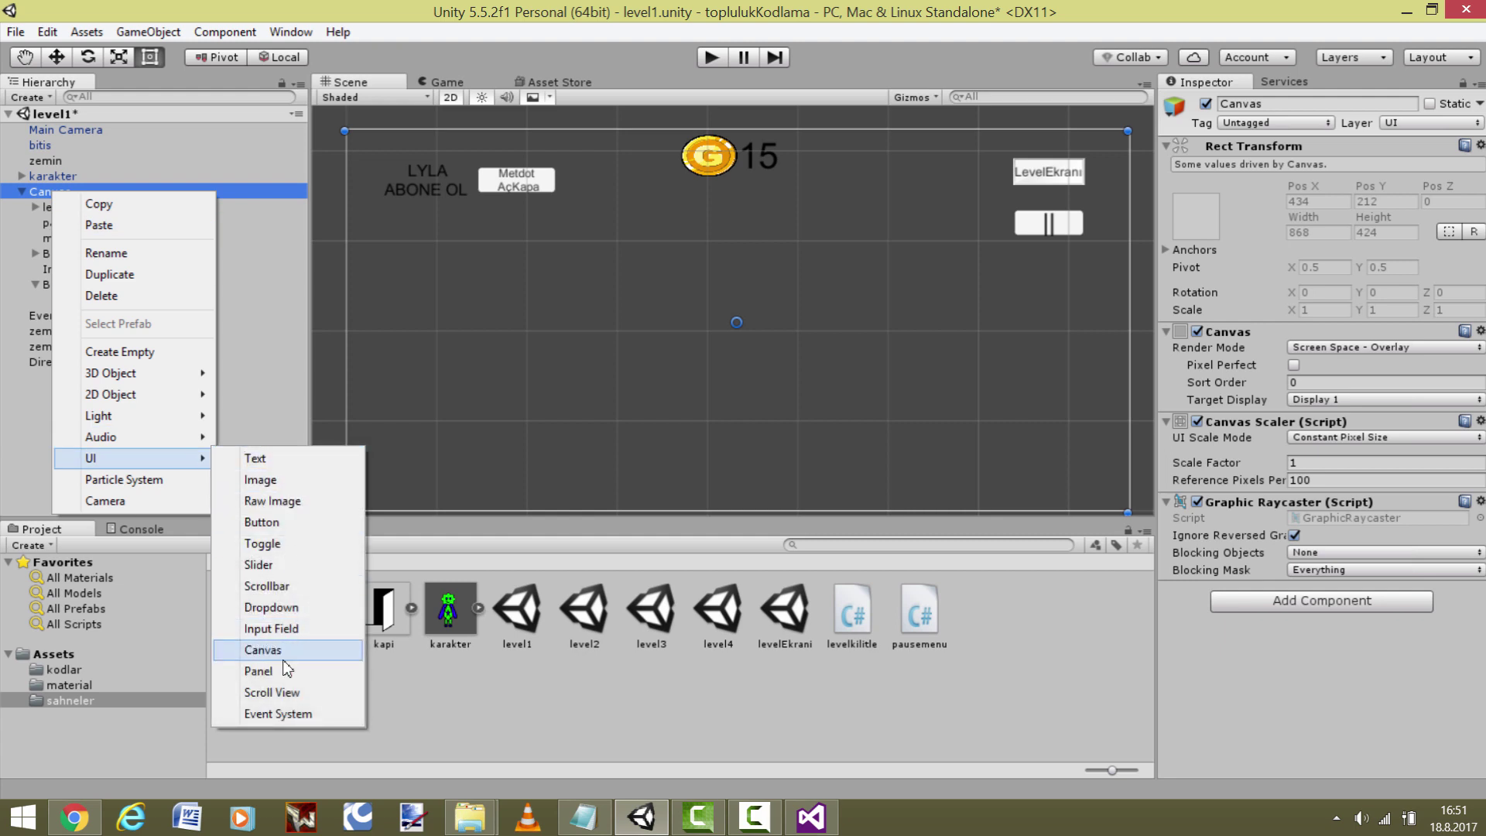
{"action": "left_click", "coordinate": [261, 671]}
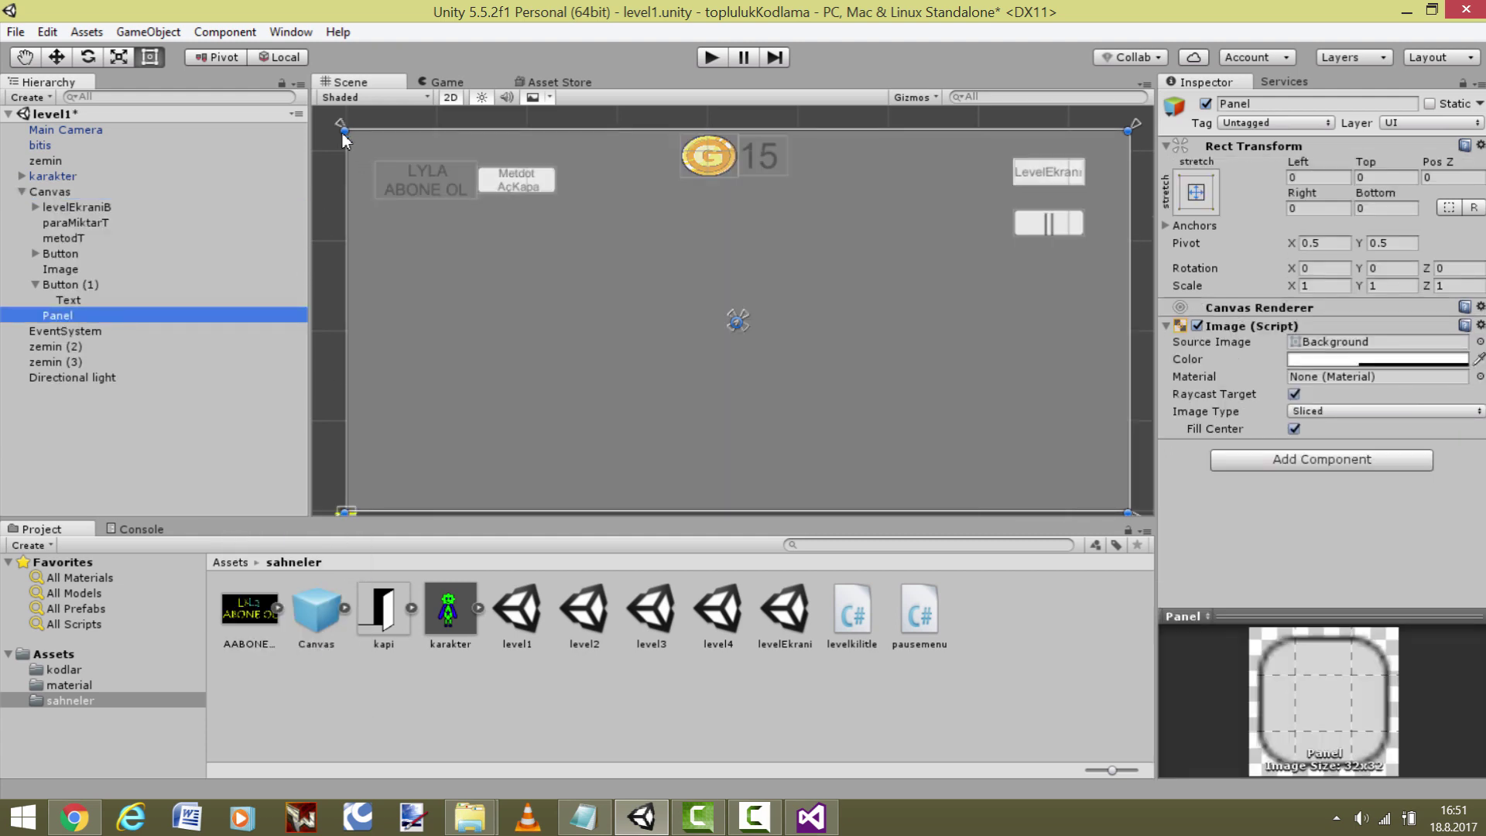
{"action": "left_click_drag", "start_coordinate": [340, 134], "coordinate": [774, 231]}
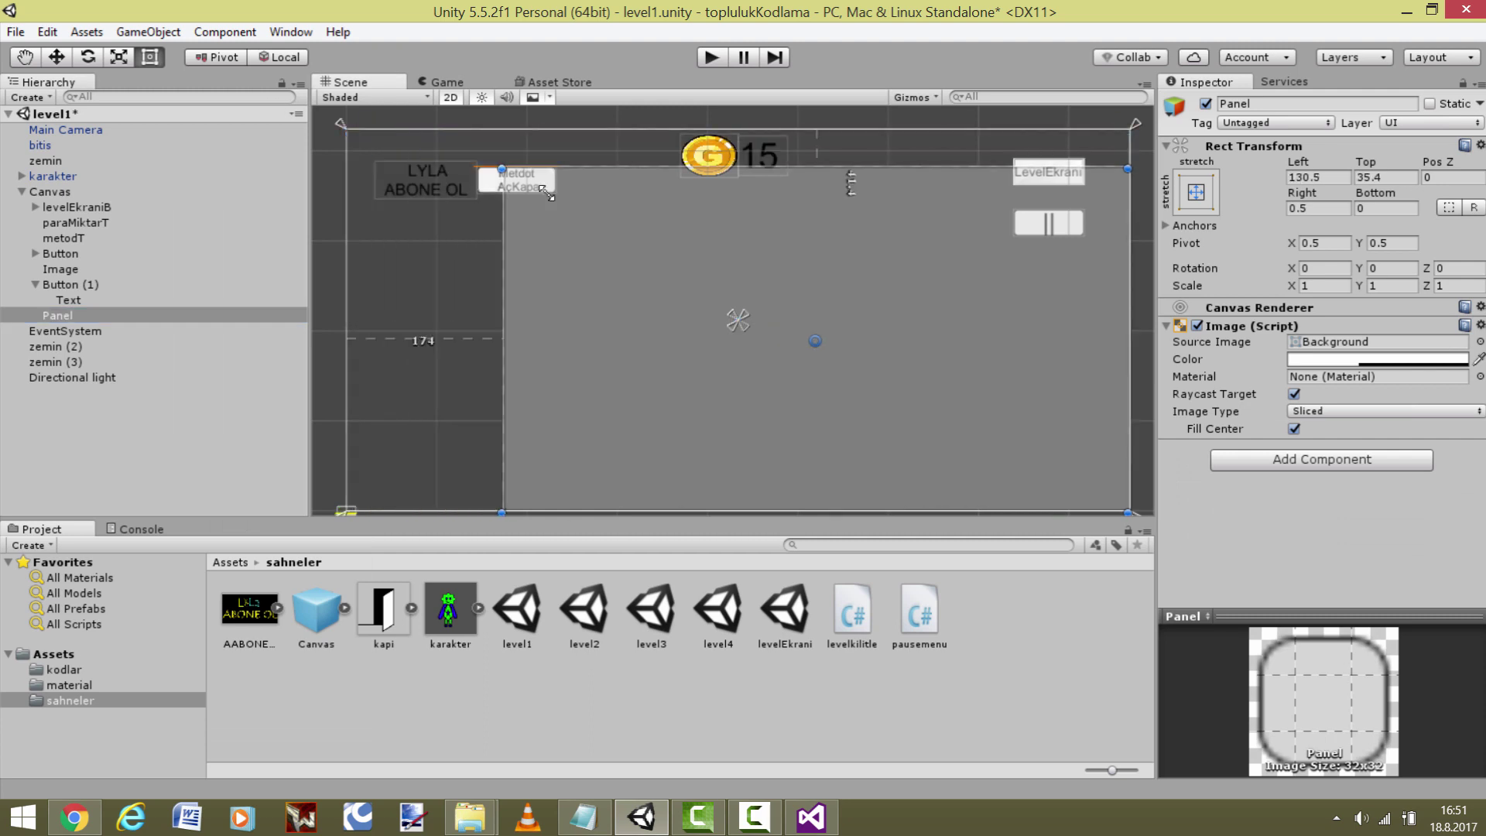
{"action": "left_click_drag", "start_coordinate": [825, 332], "coordinate": [630, 283]}
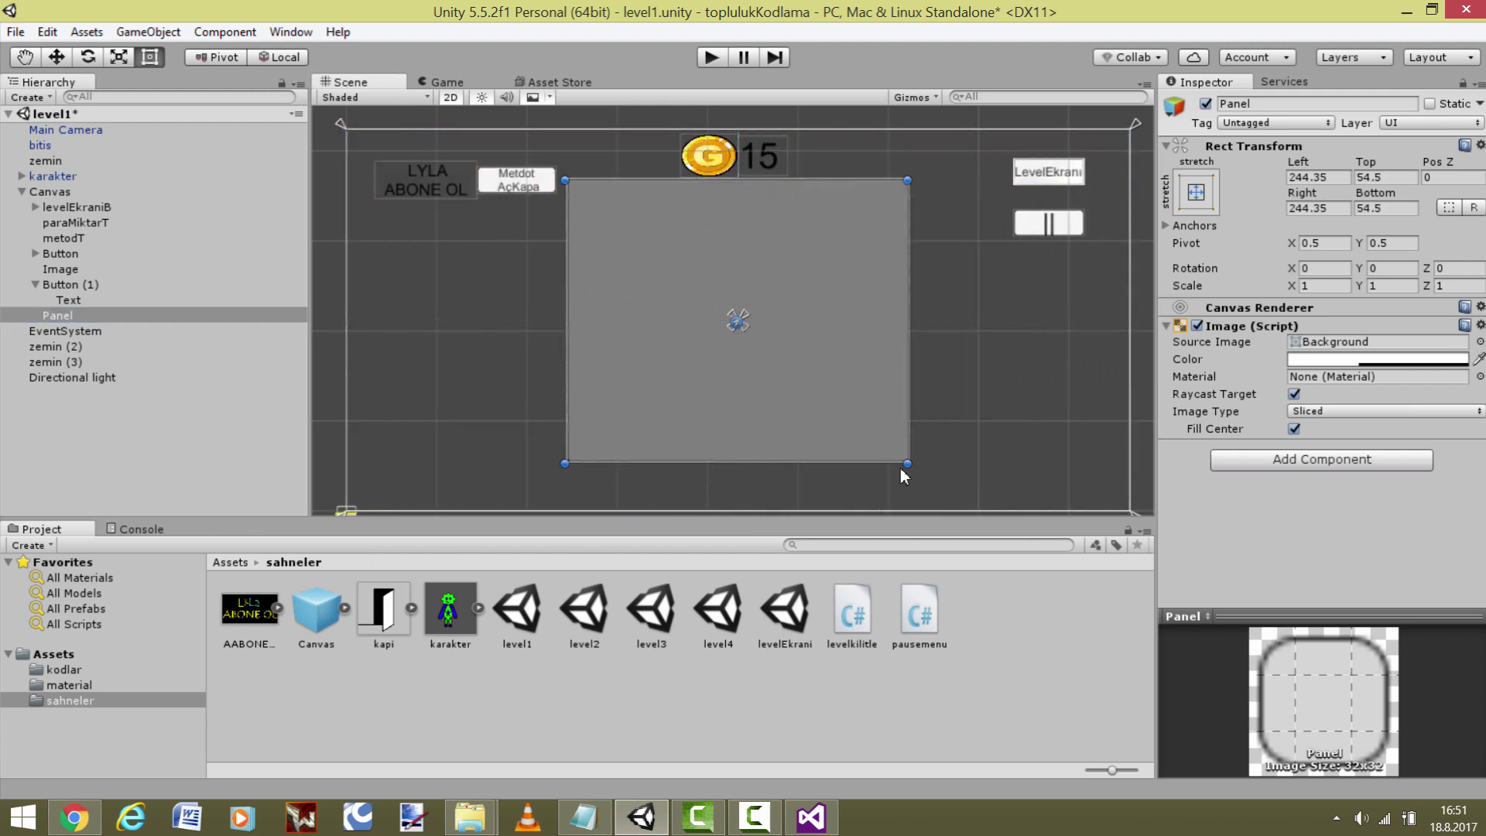
{"action": "left_click_drag", "start_coordinate": [903, 470], "coordinate": [816, 458]}
{"action": "left_click_drag", "start_coordinate": [748, 392], "coordinate": [795, 410]}
{"action": "left_click", "coordinate": [447, 81]}
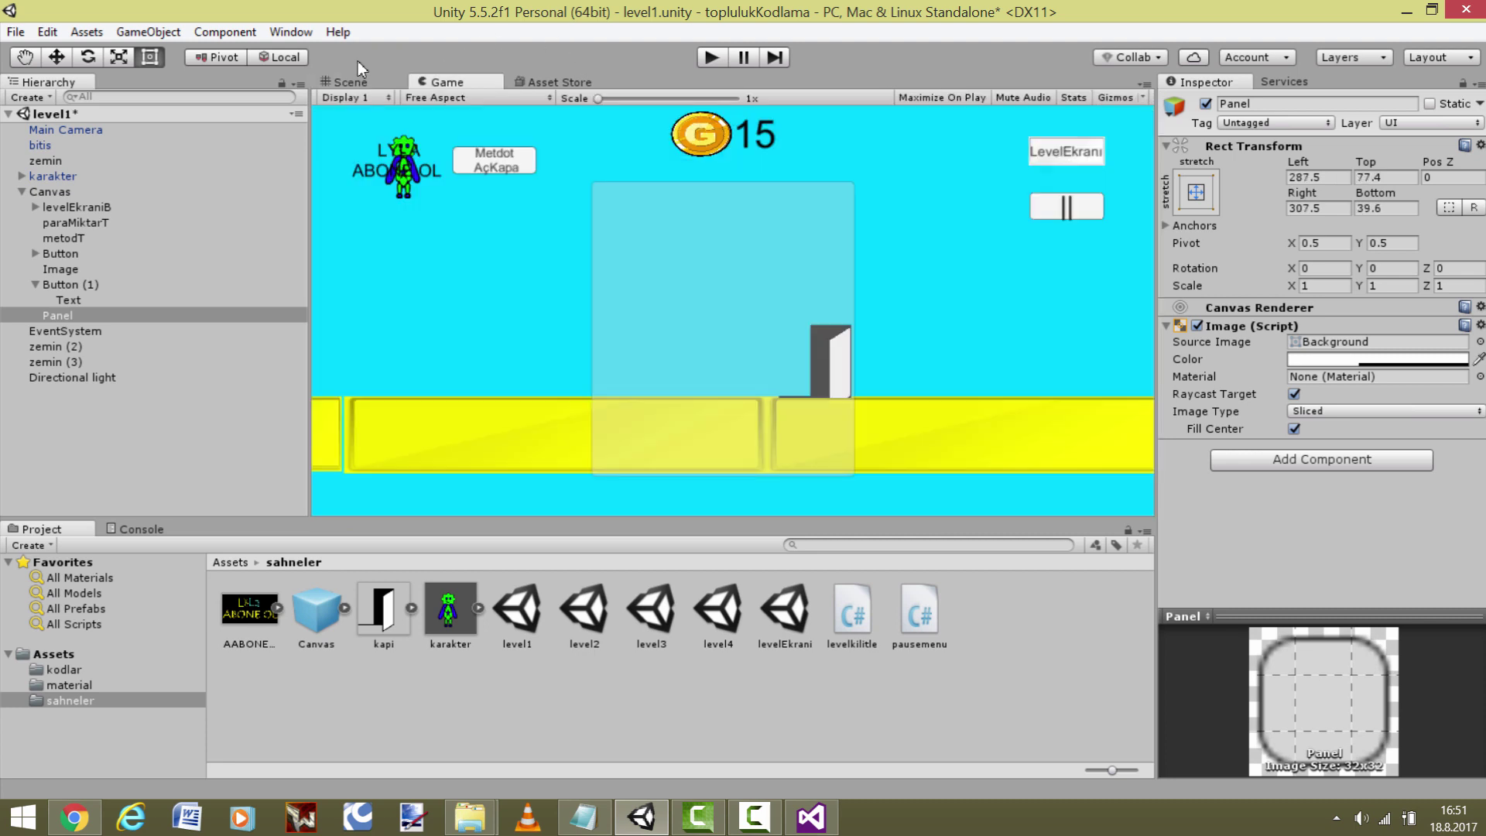
{"action": "left_click", "coordinate": [341, 81]}
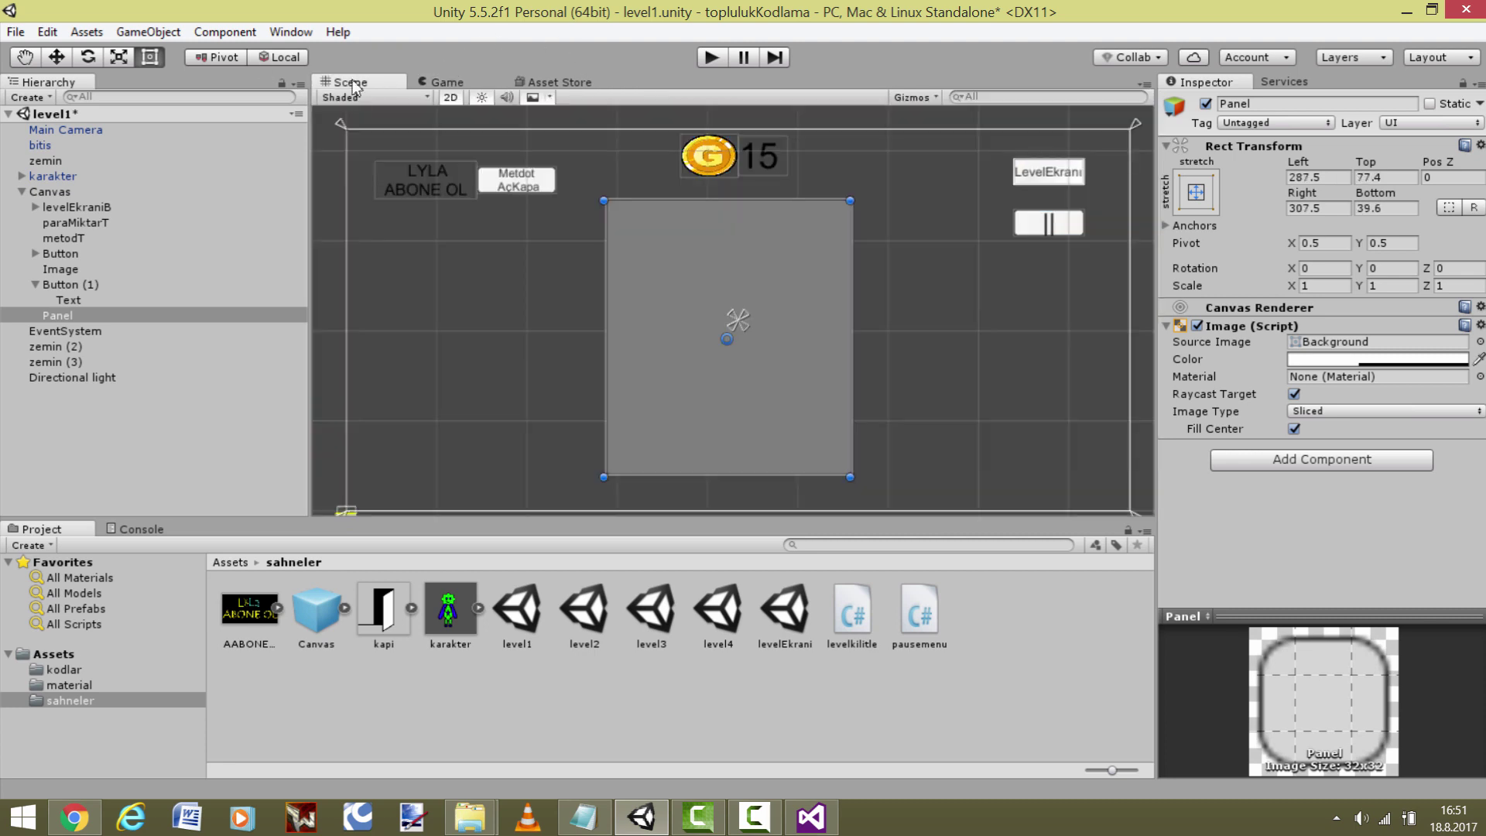
- Nudge the panel slightly right and set its colour alpha to 255 for full opacity
{"action": "key", "text": "w"}
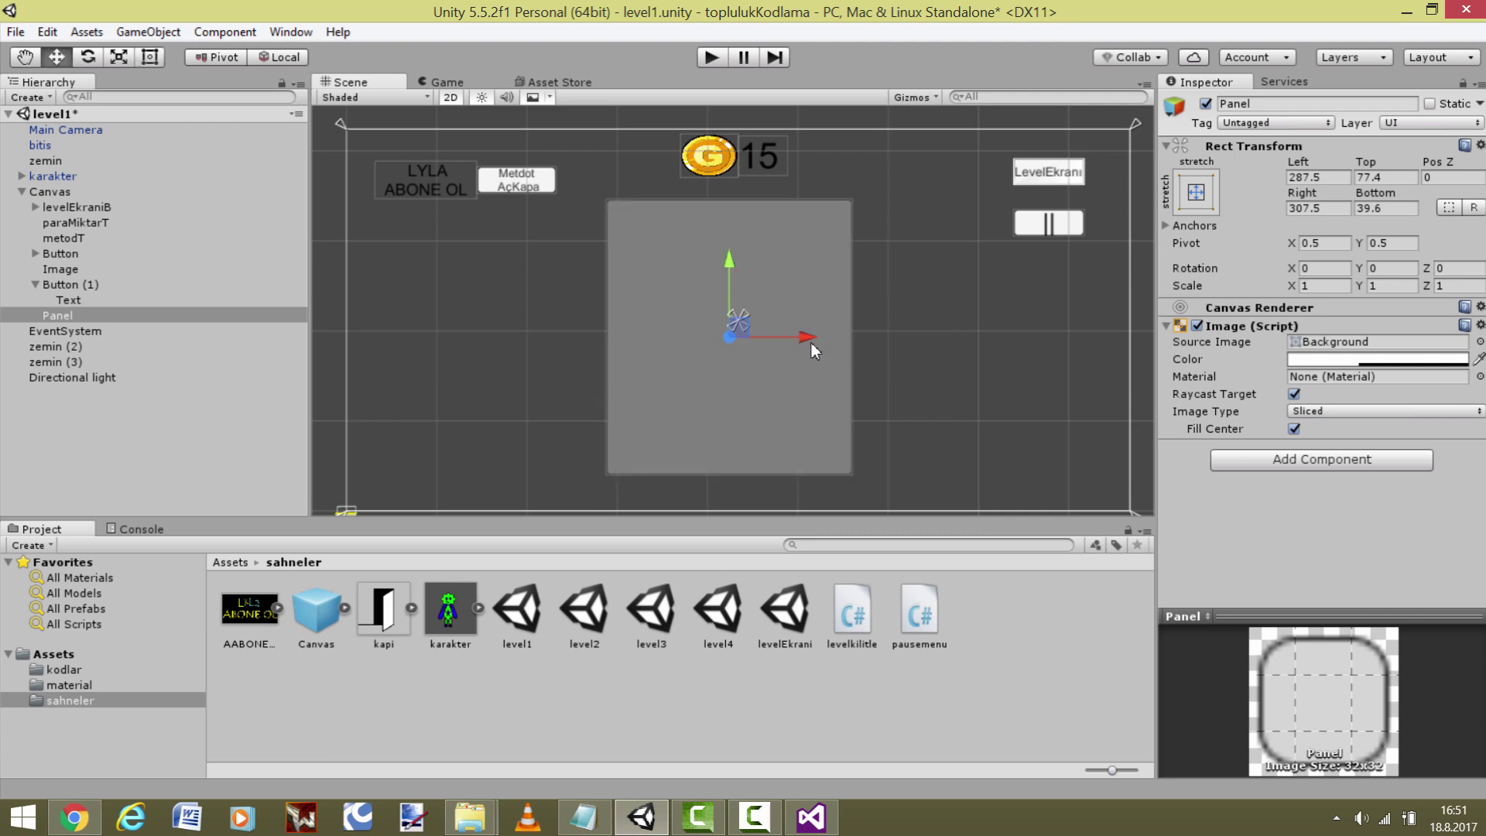
{"action": "left_click_drag", "start_coordinate": [811, 342], "coordinate": [819, 347]}
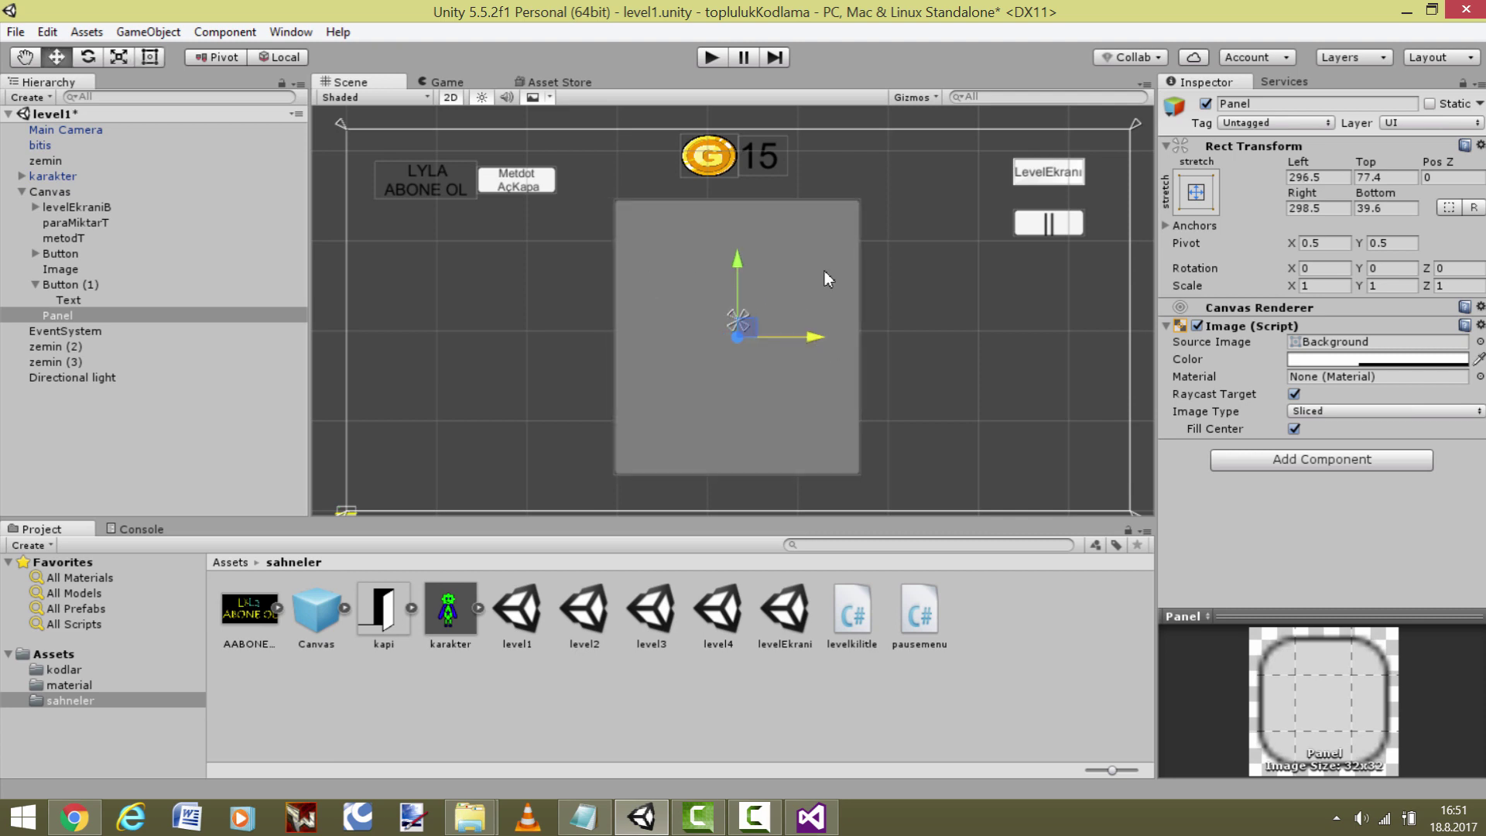
{"action": "left_click", "coordinate": [1337, 359]}
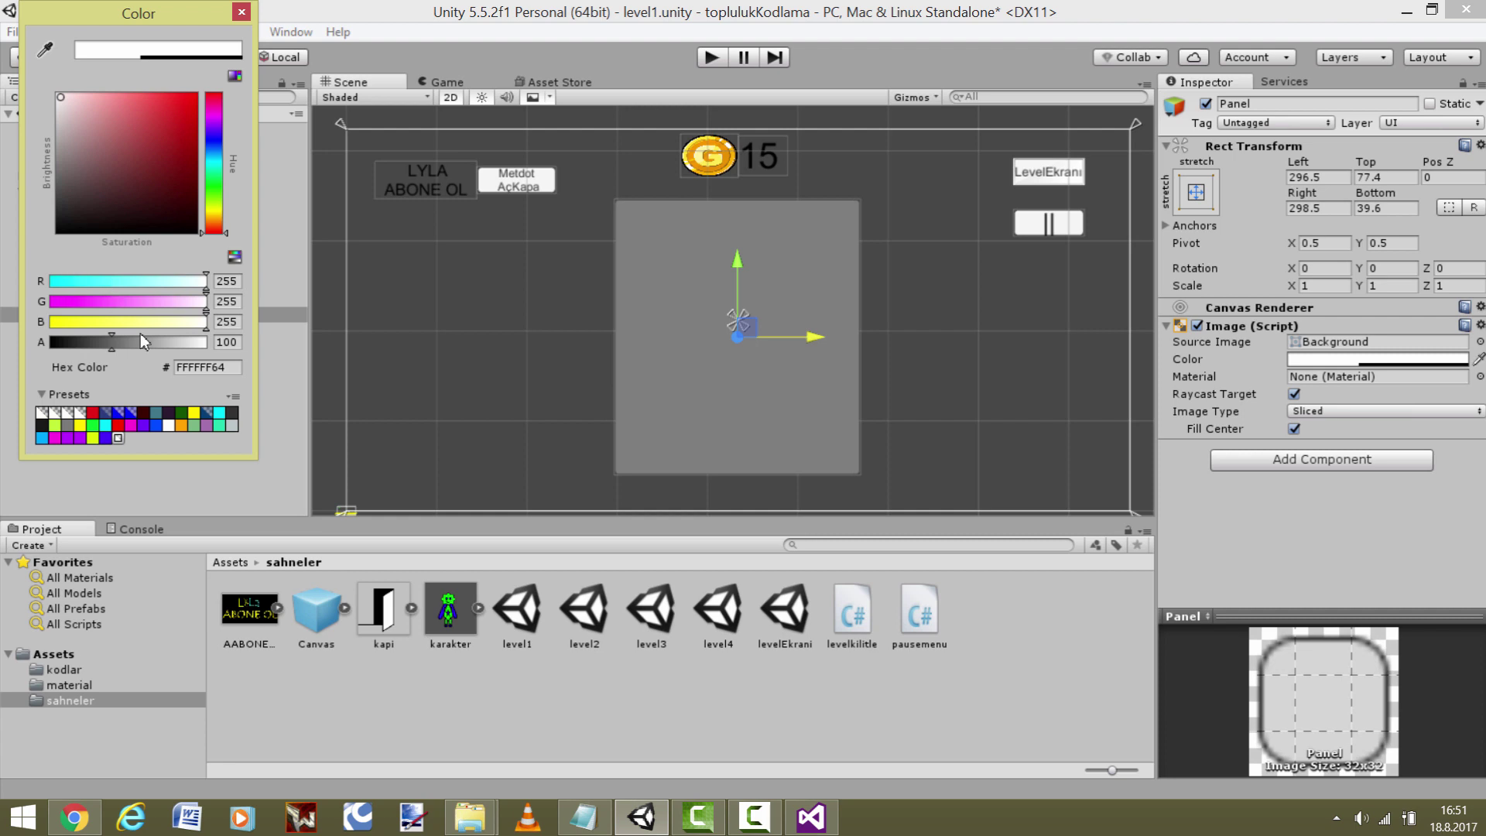
{"action": "left_click_drag", "start_coordinate": [110, 347], "coordinate": [211, 355]}
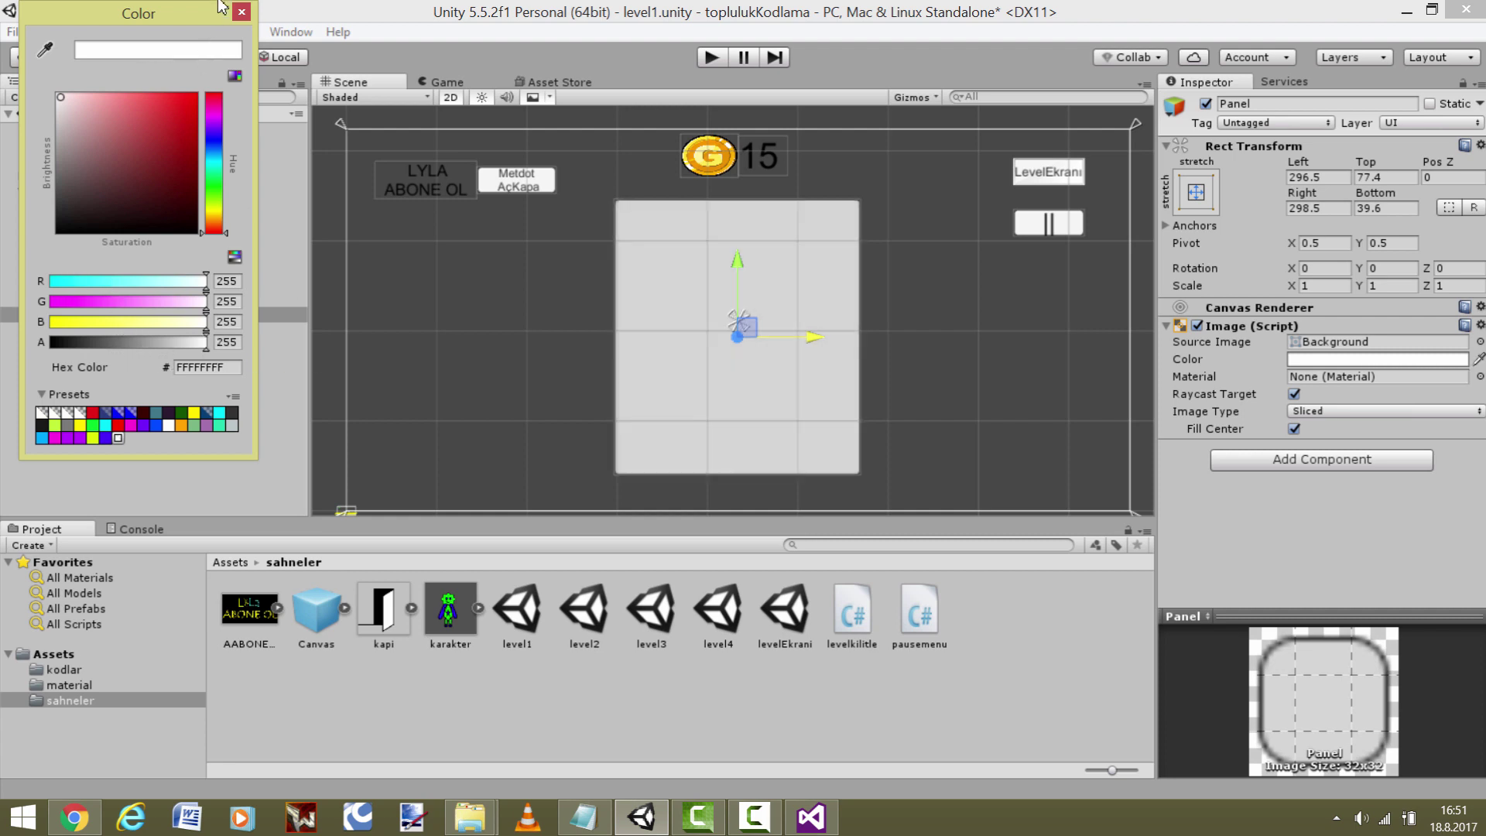
{"action": "left_click", "coordinate": [242, 11]}
{"action": "left_click", "coordinate": [445, 81]}
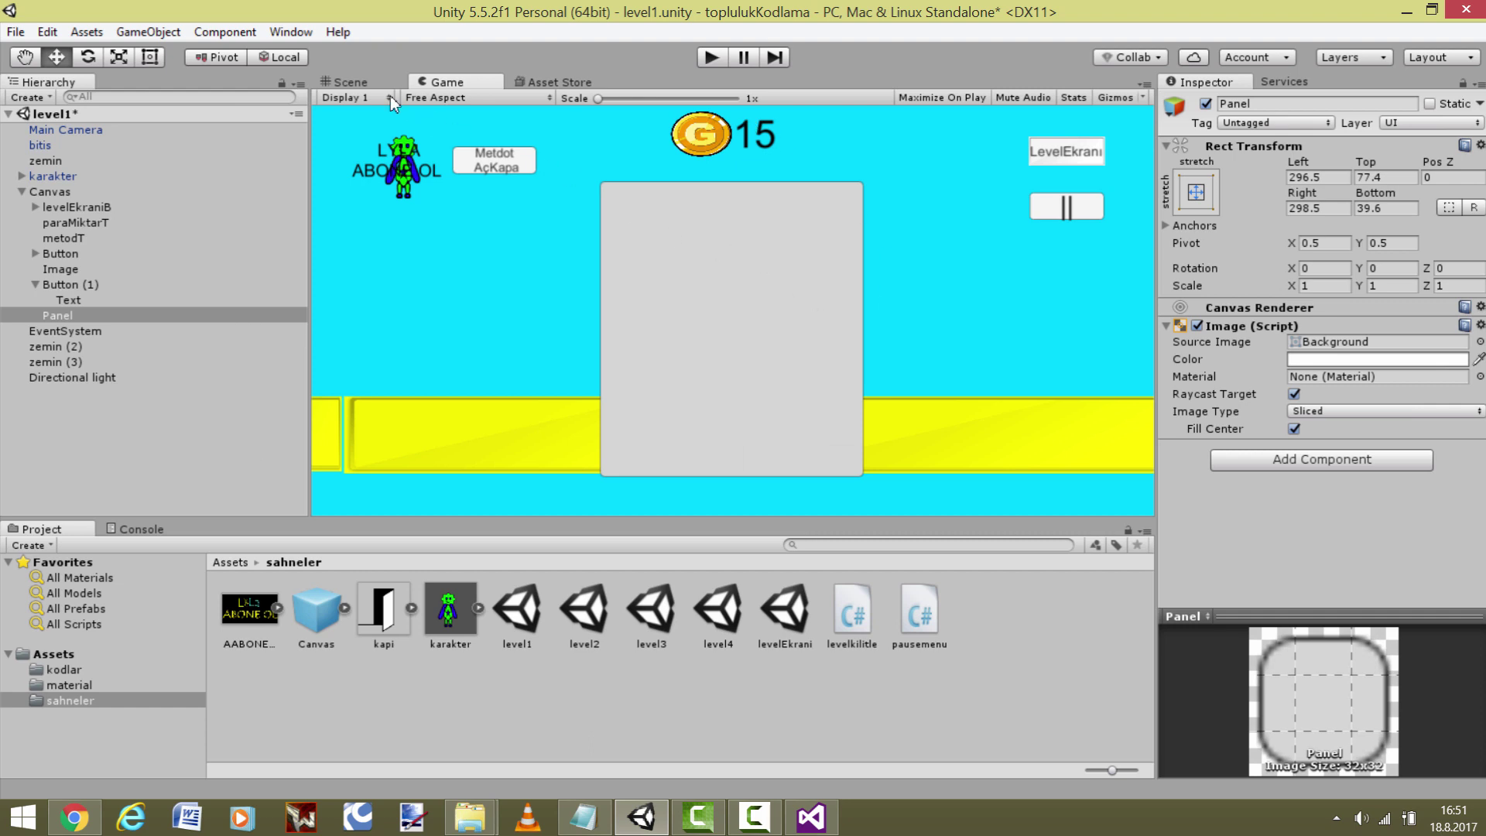
{"action": "left_click", "coordinate": [346, 82]}
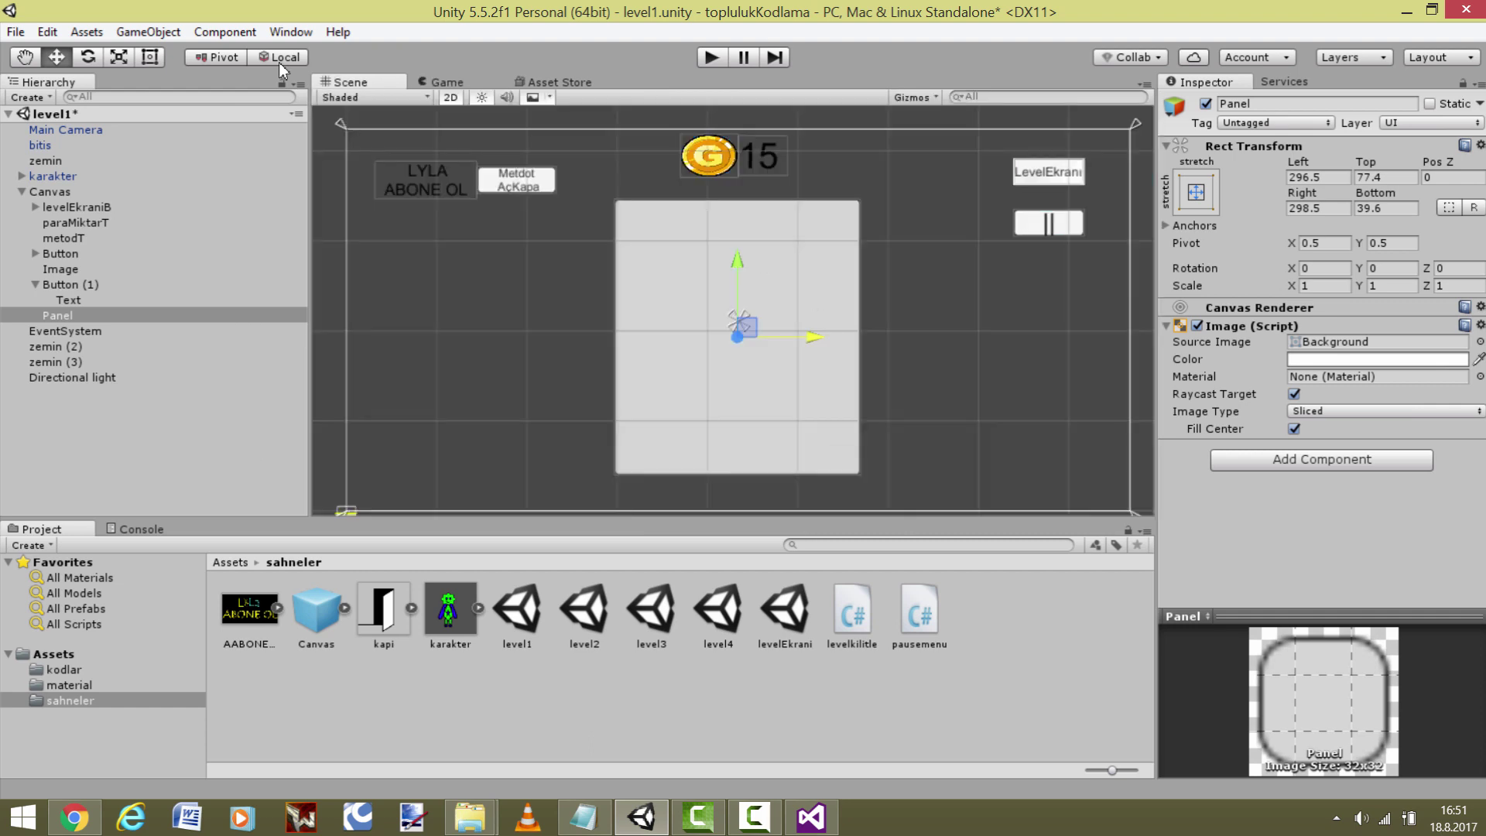
- Add a New Text child to the Panel and move it near the panel's top
{"action": "right_click", "coordinate": [68, 314]}
{"action": "mouse_move", "coordinate": [155, 579]}
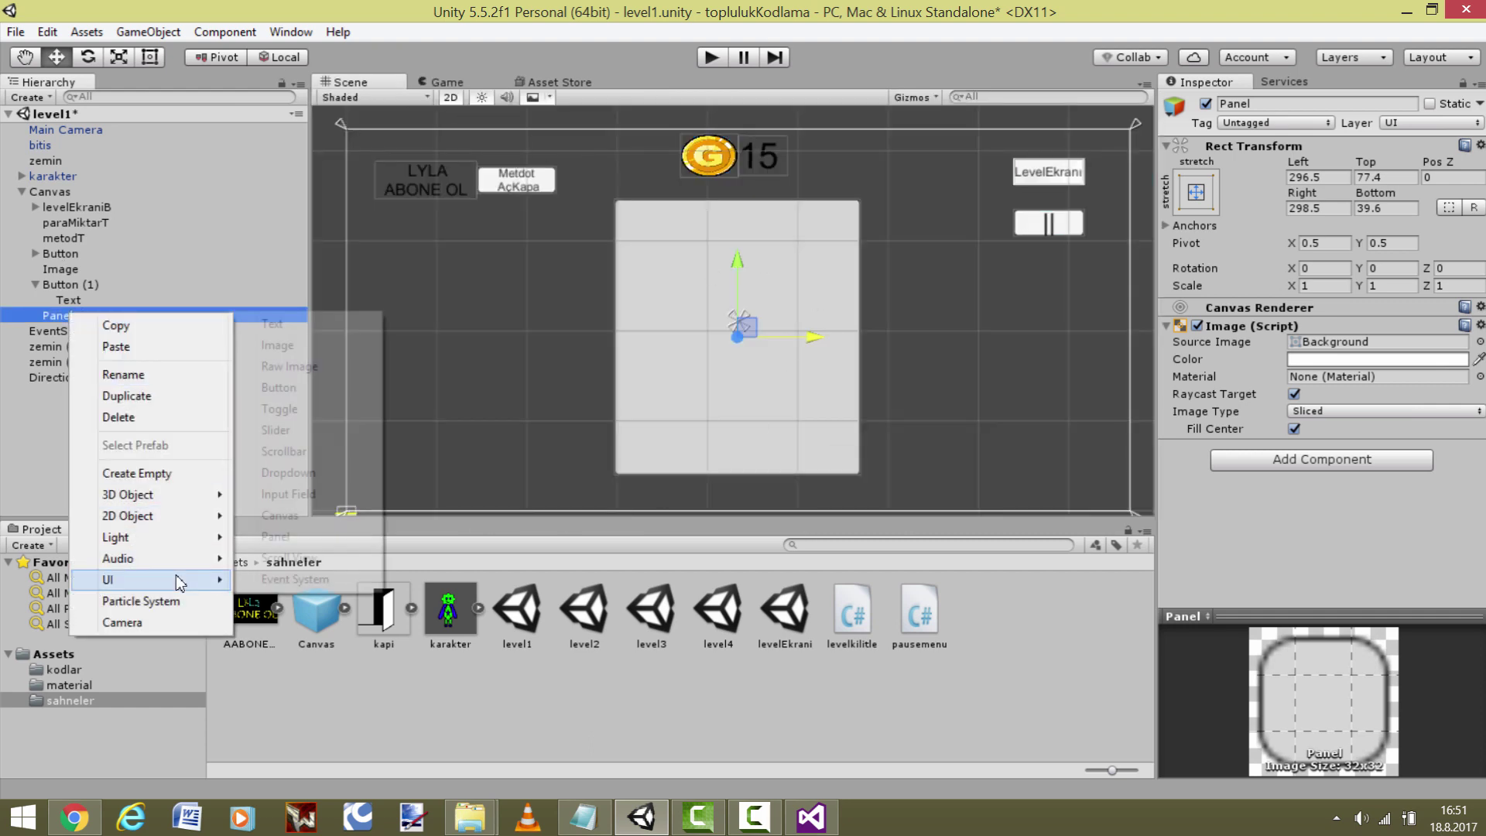
{"action": "left_click", "coordinate": [272, 324]}
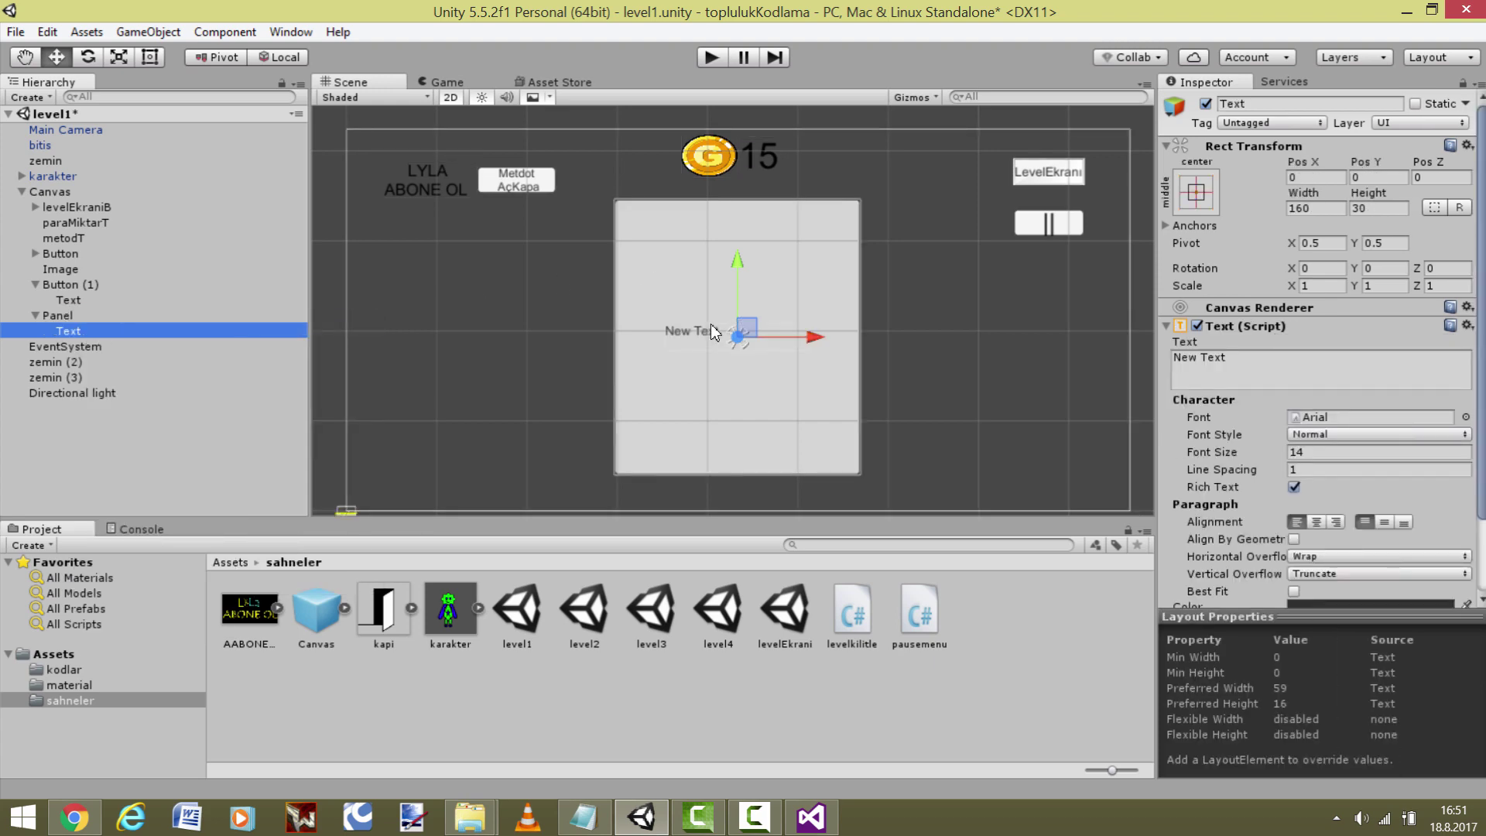
{"action": "left_click_drag", "start_coordinate": [741, 263], "coordinate": [743, 155]}
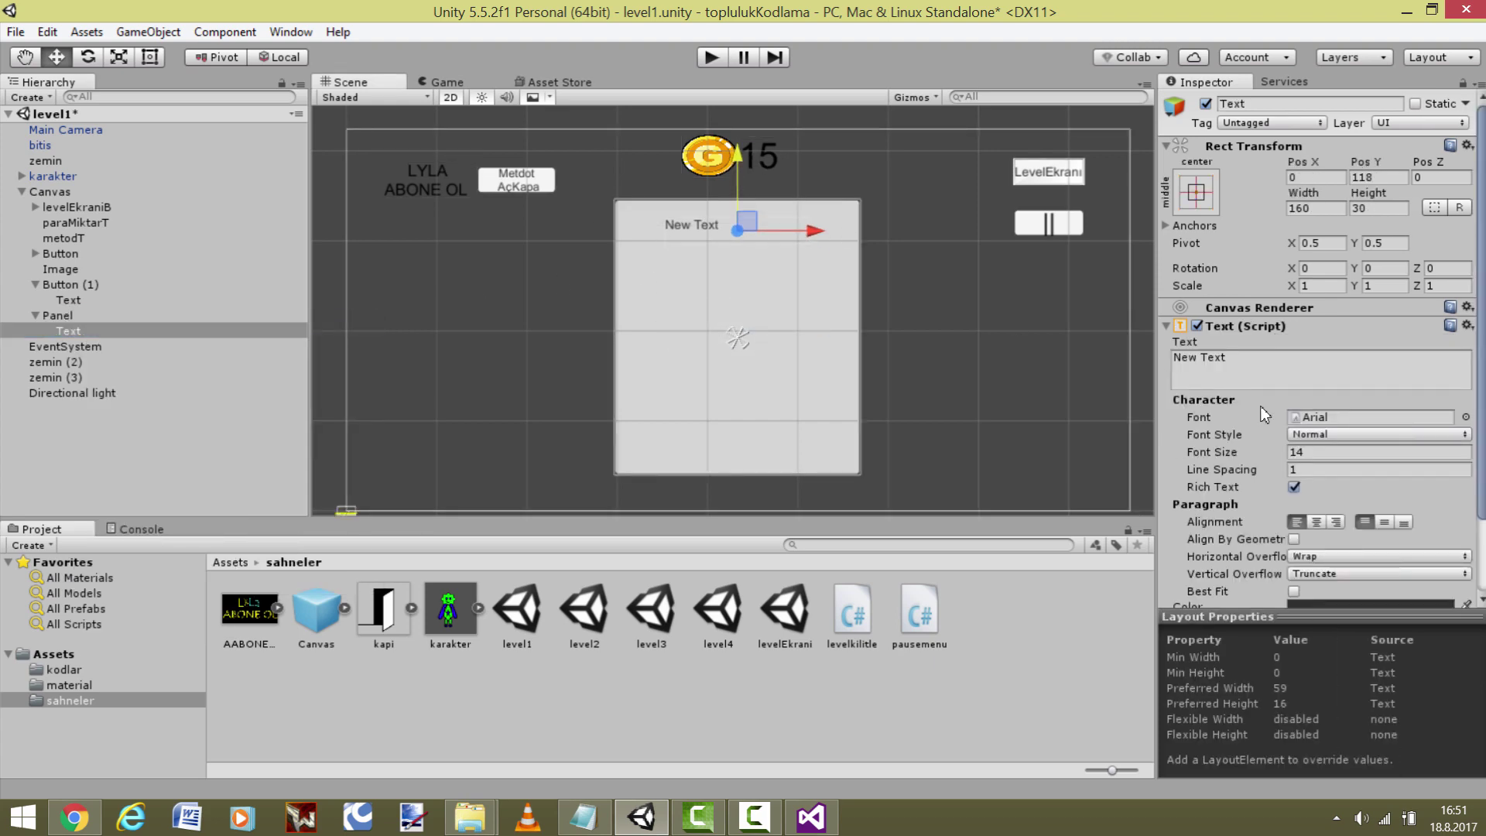
- Set the label to 'PAUSE MENU', centred both ways, Best Fit, red, and raised slightly
{"action": "left_click", "coordinate": [1296, 354]}
{"action": "type", "text": "PAUS"}
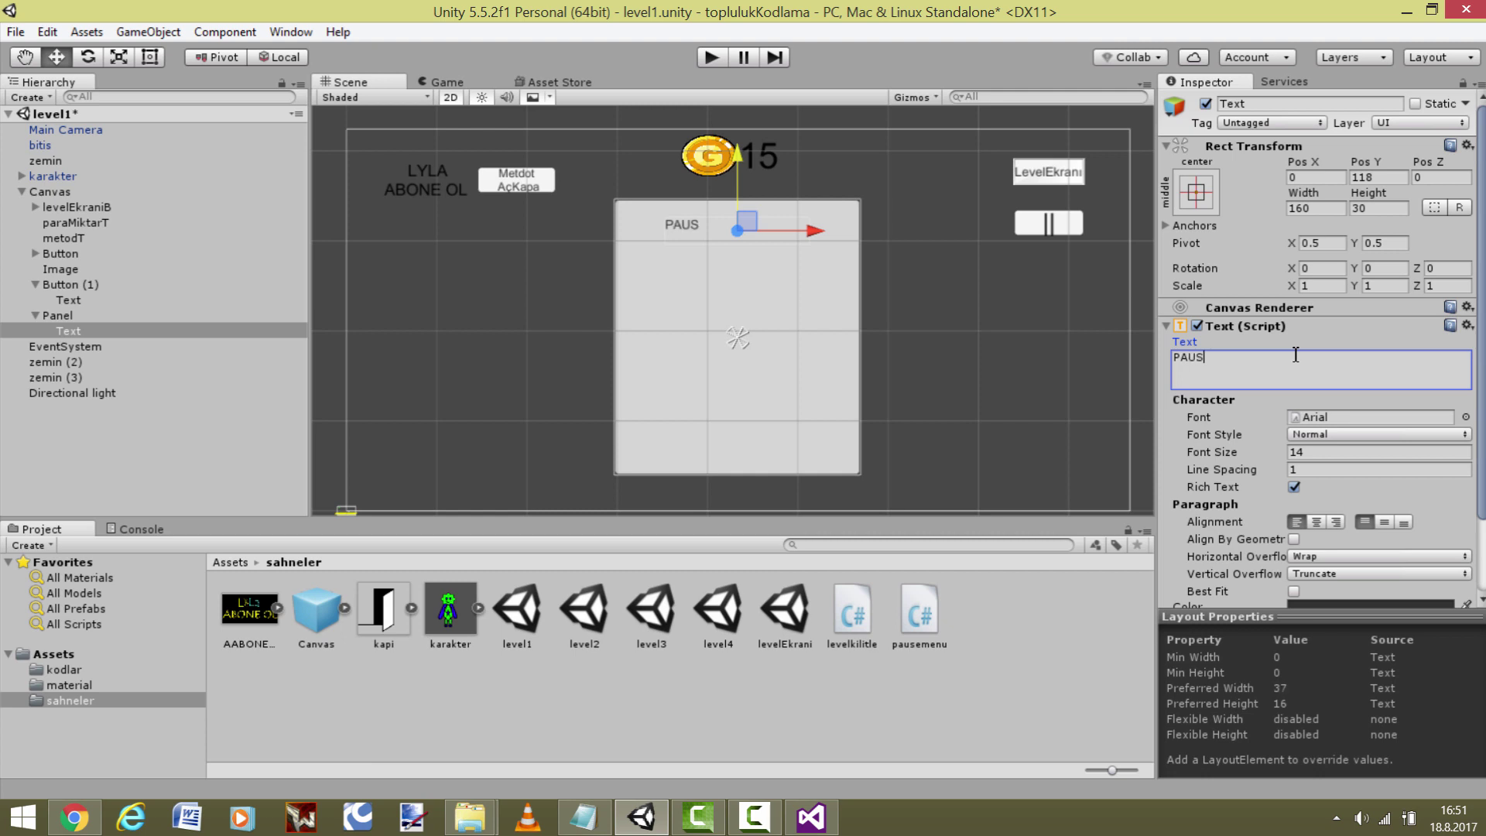
{"action": "type", "text": "E MENU"}
{"action": "left_click", "coordinate": [1316, 523]}
{"action": "left_click", "coordinate": [1383, 521]}
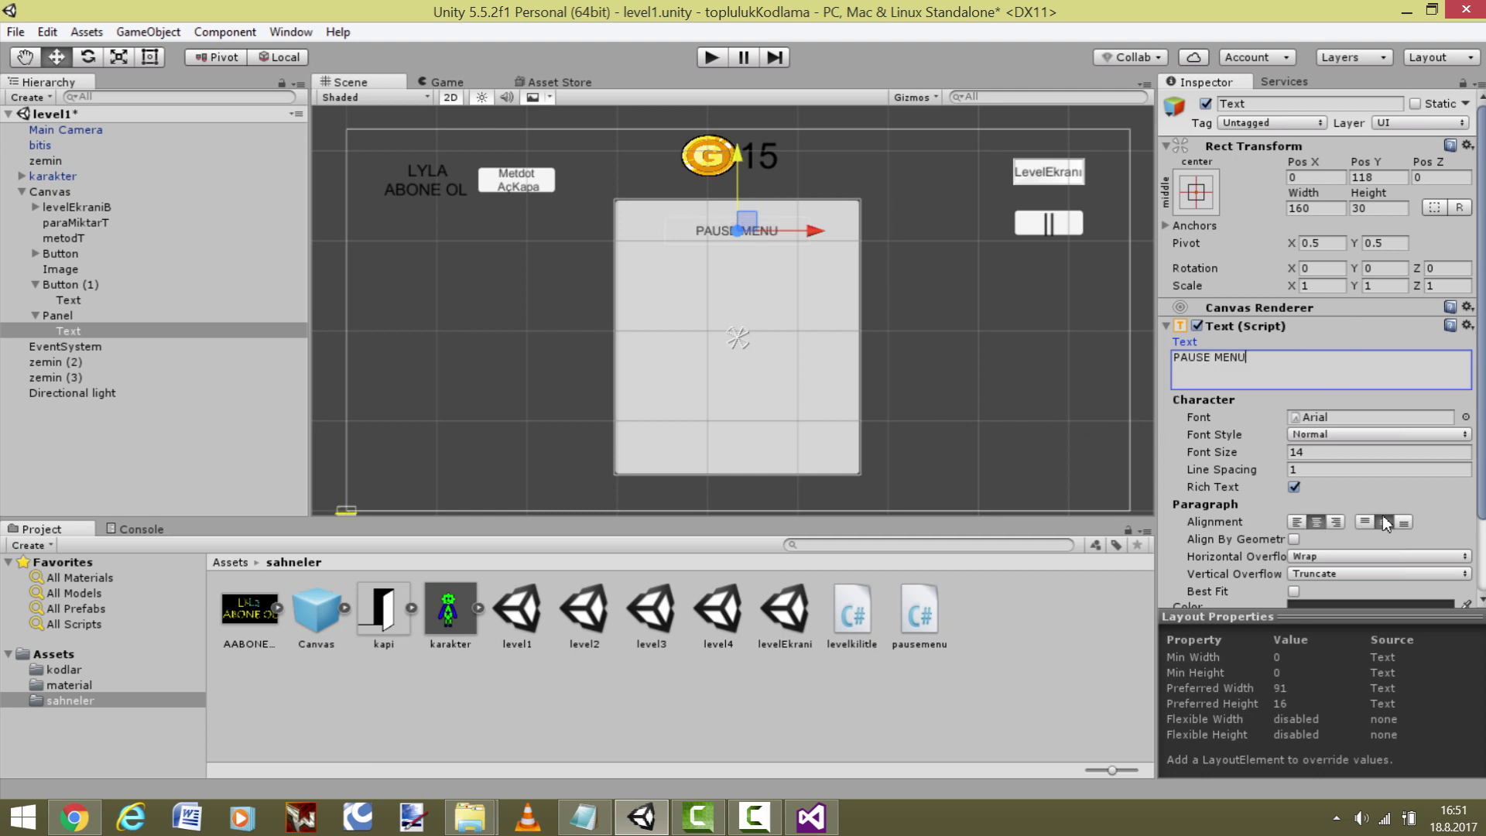
{"action": "scroll", "coordinate": [1314, 536], "scroll_direction": "down", "scroll_amount": 3}
{"action": "left_click", "coordinate": [1294, 500]}
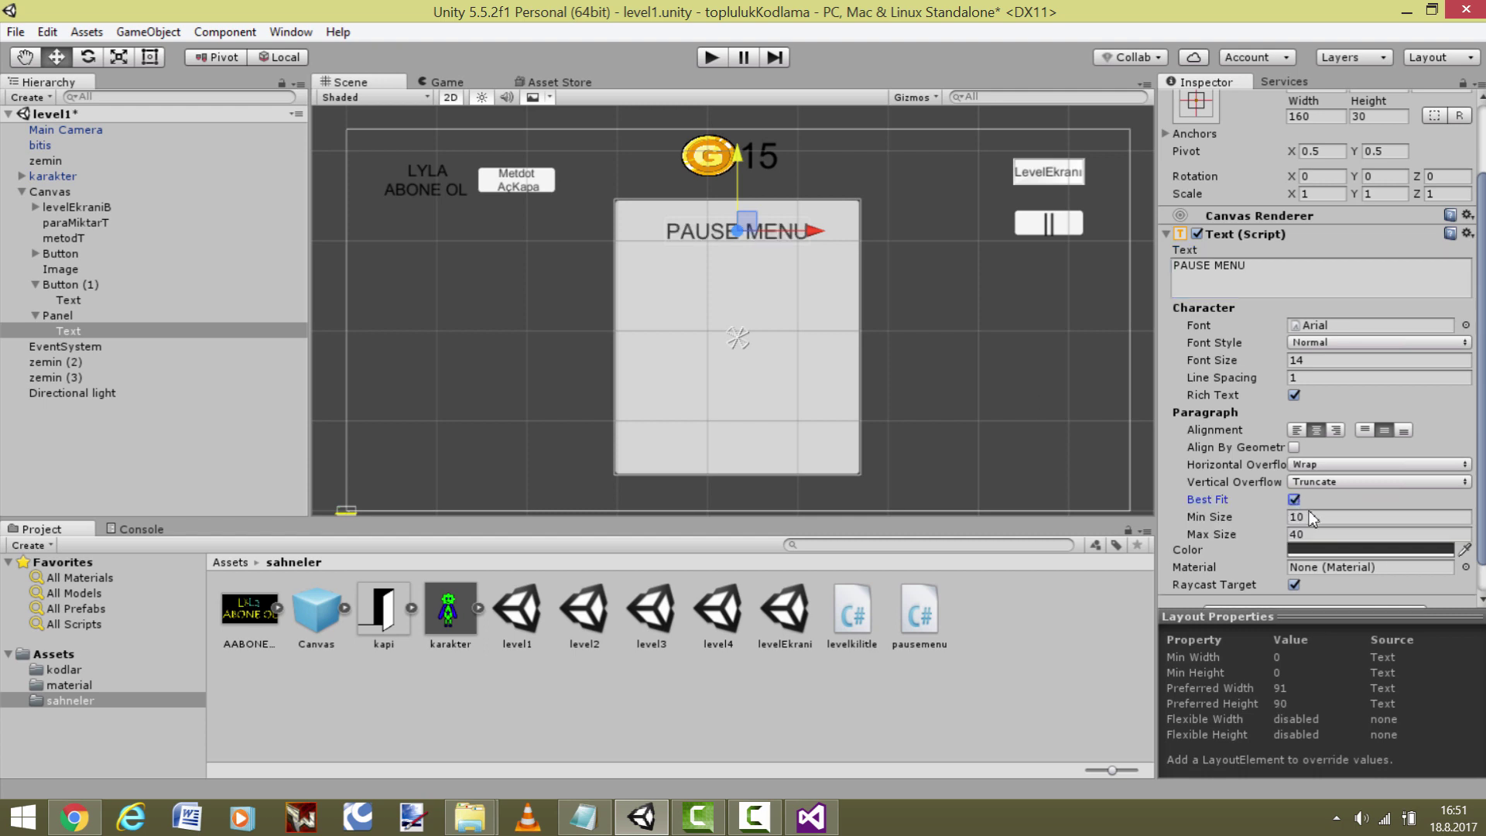
{"action": "left_click", "coordinate": [1334, 550]}
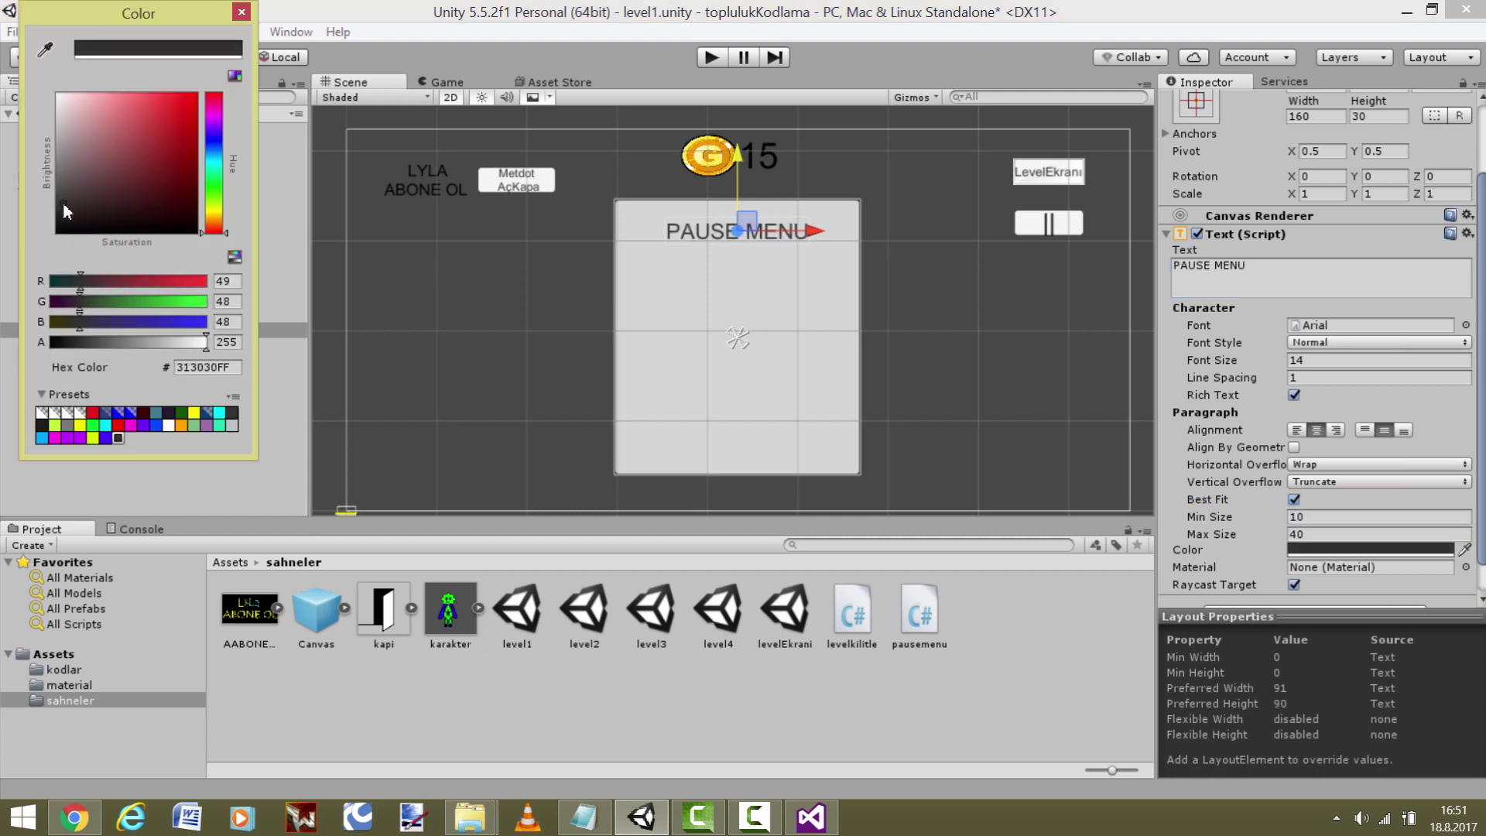
{"action": "left_click_drag", "start_coordinate": [63, 202], "coordinate": [307, 27]}
{"action": "left_click", "coordinate": [241, 11]}
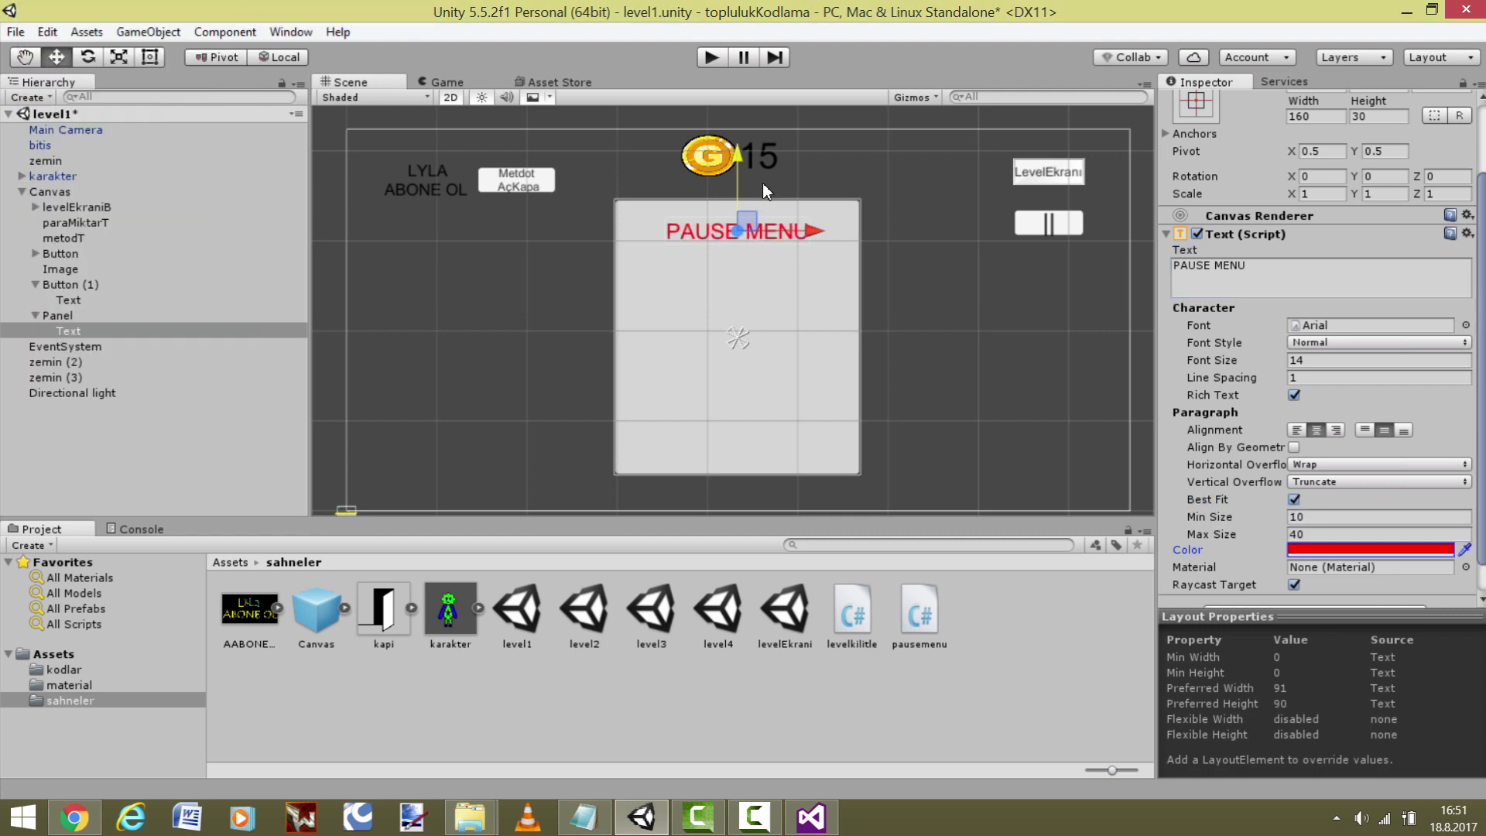
{"action": "left_click_drag", "start_coordinate": [749, 169], "coordinate": [737, 144]}
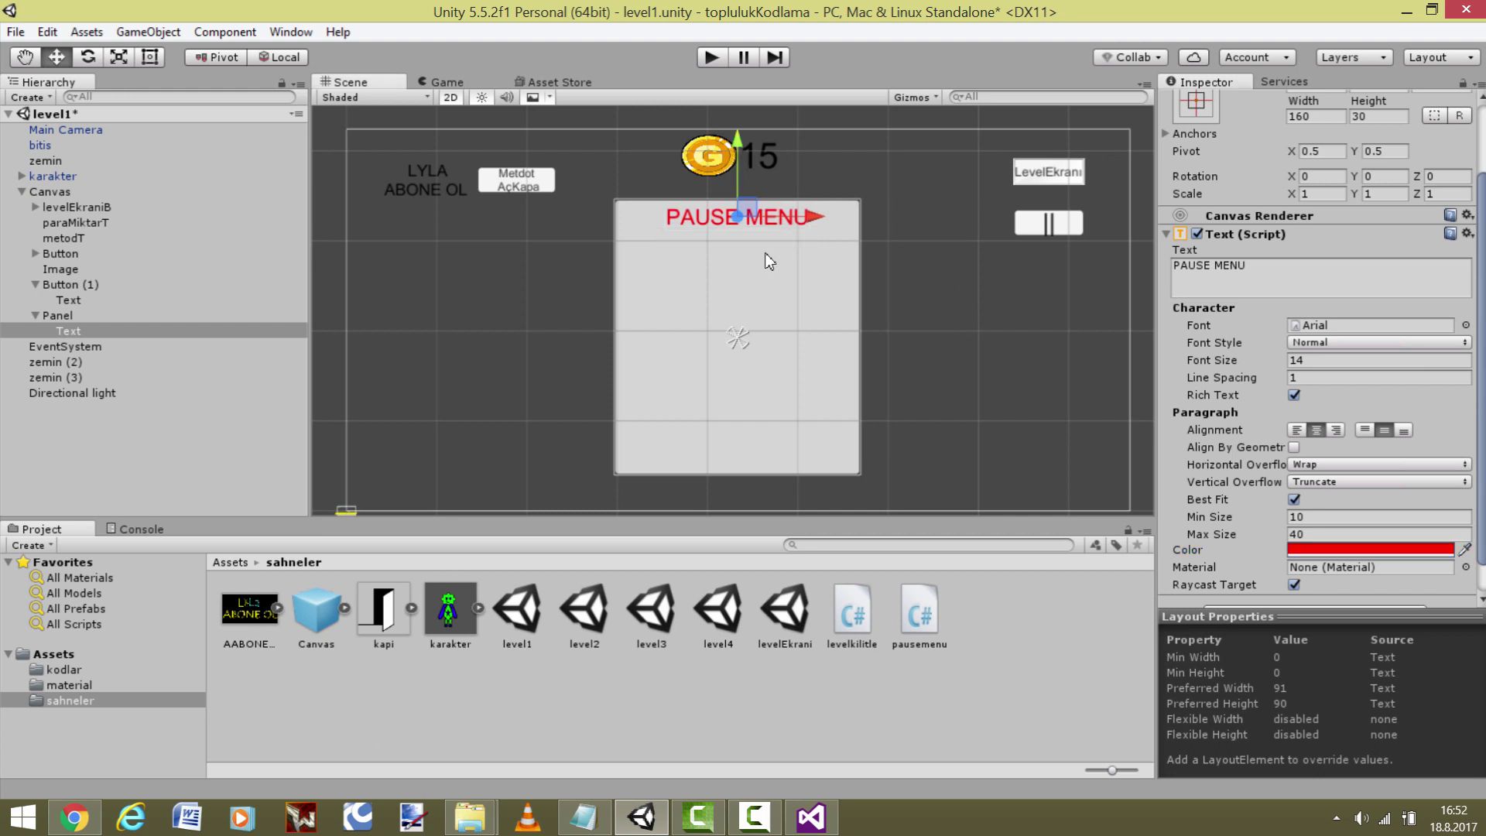
{"action": "left_click", "coordinate": [703, 328]}
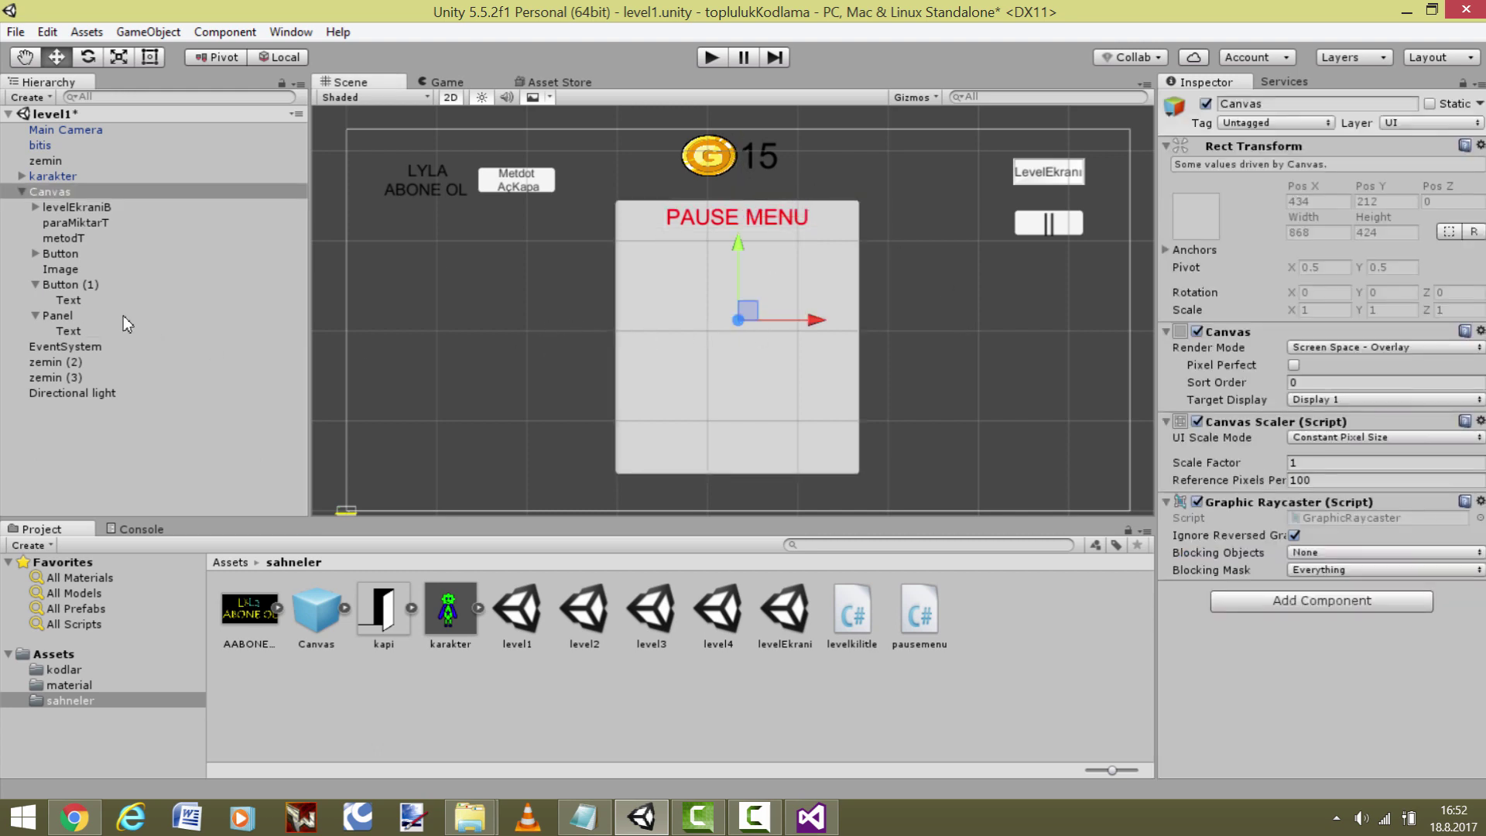
- Rename the Panel to pausePanel
{"action": "left_click", "coordinate": [66, 315]}
{"action": "left_click", "coordinate": [74, 314]}
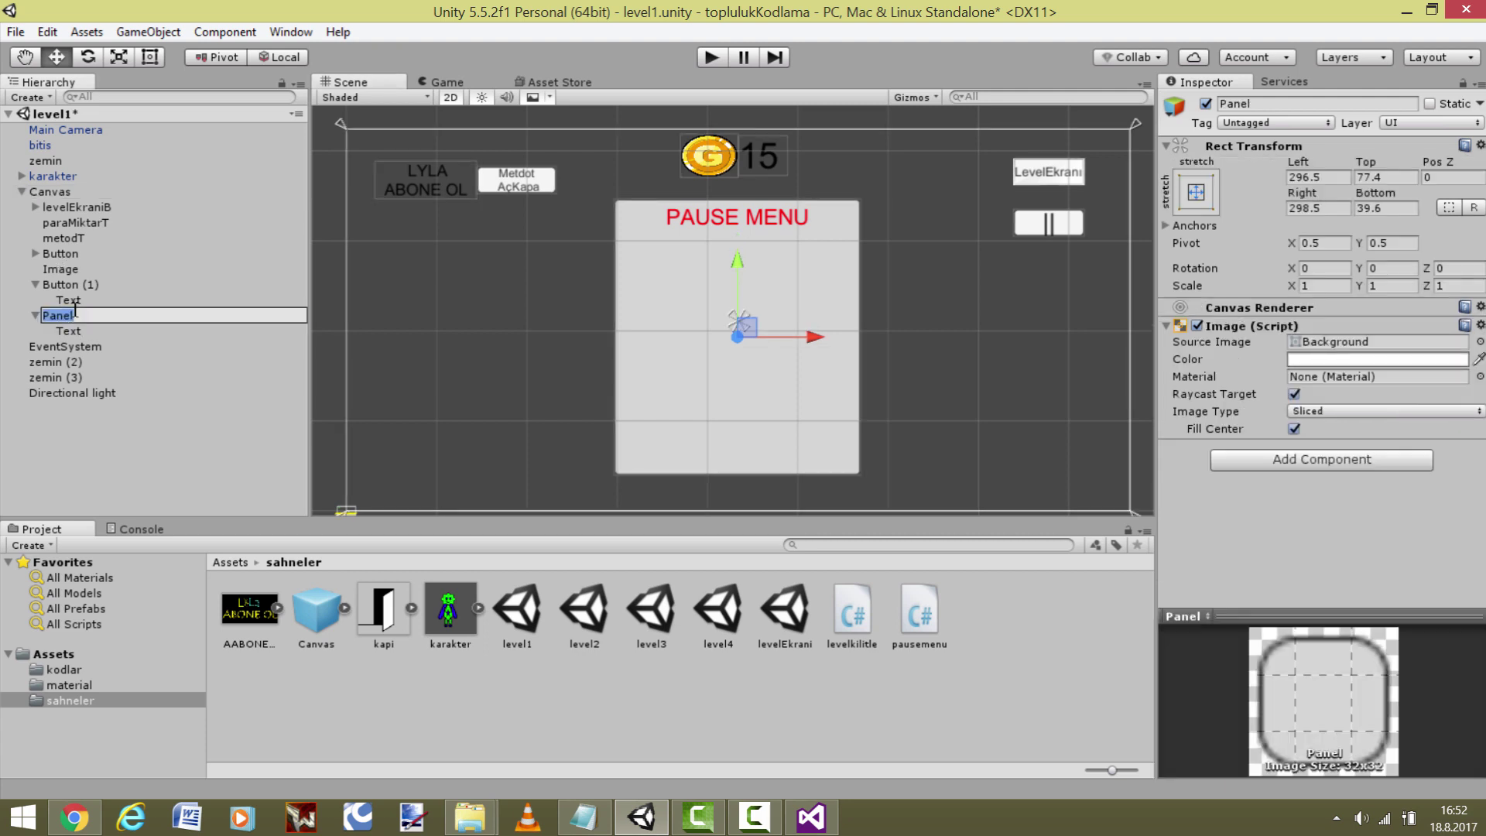
{"action": "type", "text": "pauseP"}
{"action": "type", "text": "an"}
{"action": "key", "text": "Return"}
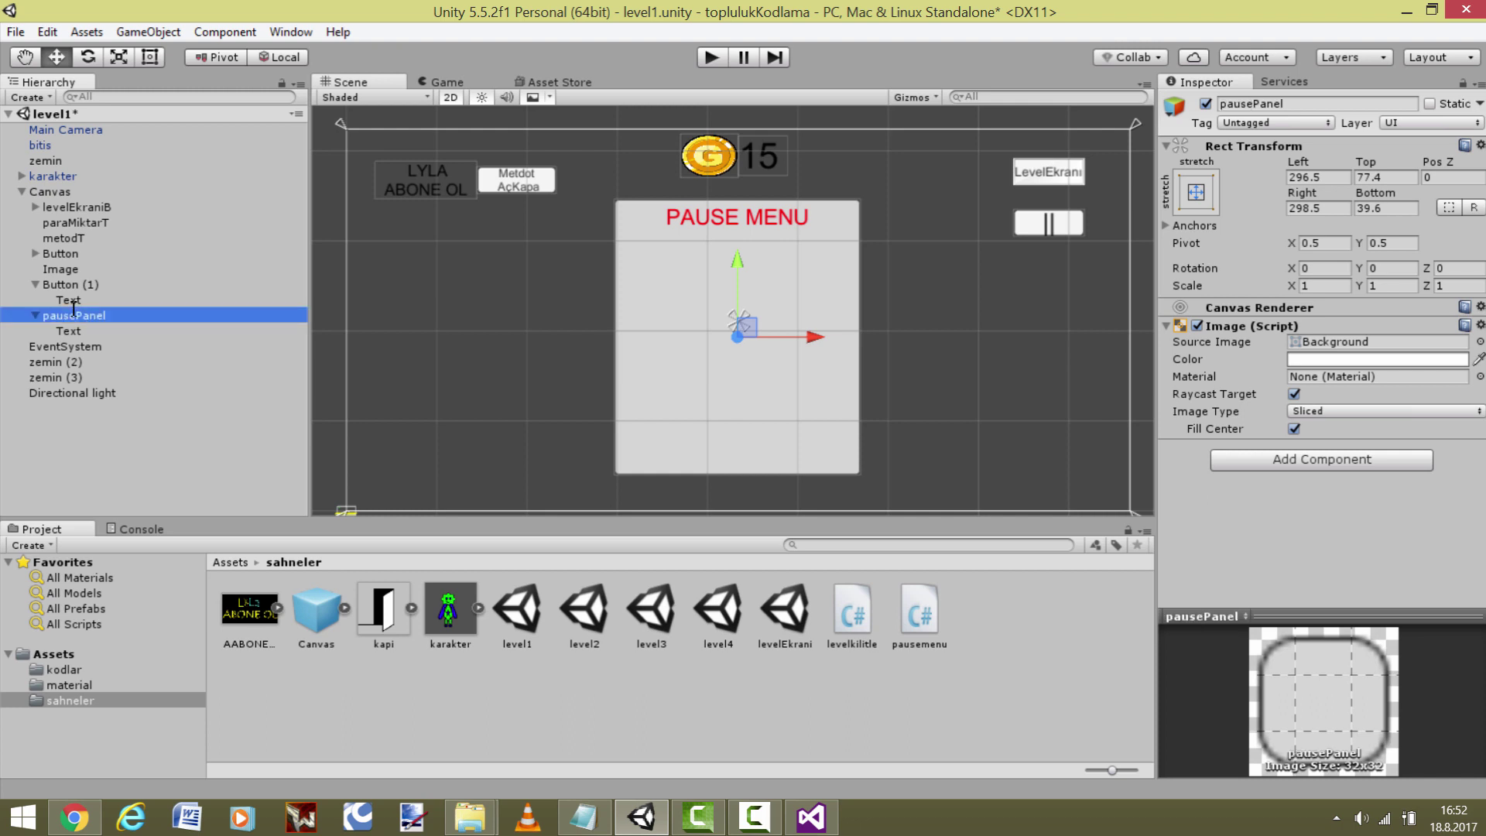
{"action": "left_click", "coordinate": [34, 319]}
{"action": "left_click", "coordinate": [34, 319]}
- Add a button to pausePanel below the title and duplicate it twice, stacking the copies beneath
{"action": "right_click", "coordinate": [63, 327]}
{"action": "mouse_move", "coordinate": [140, 586]}
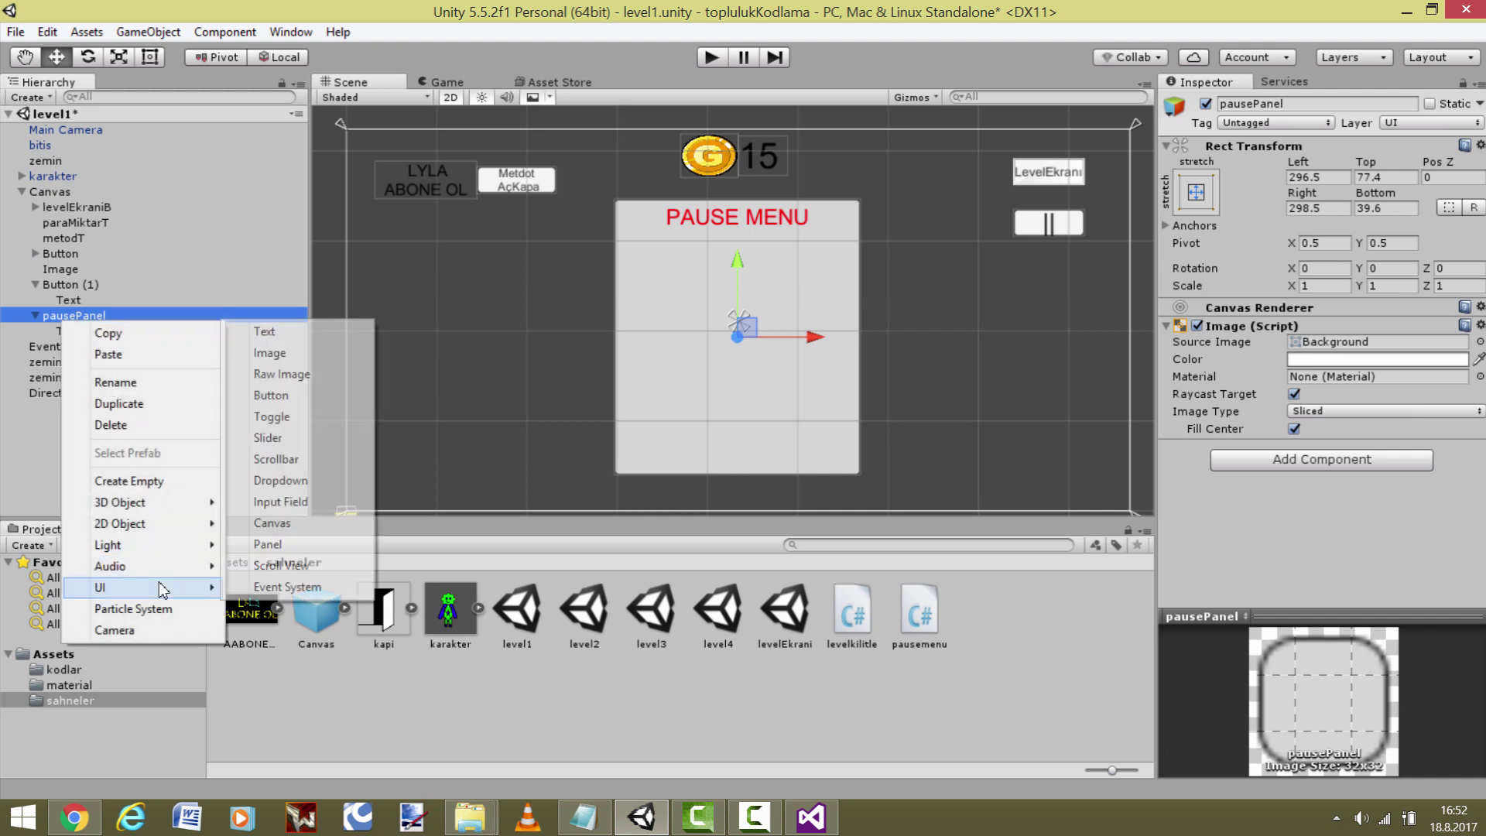
{"action": "left_click", "coordinate": [270, 395]}
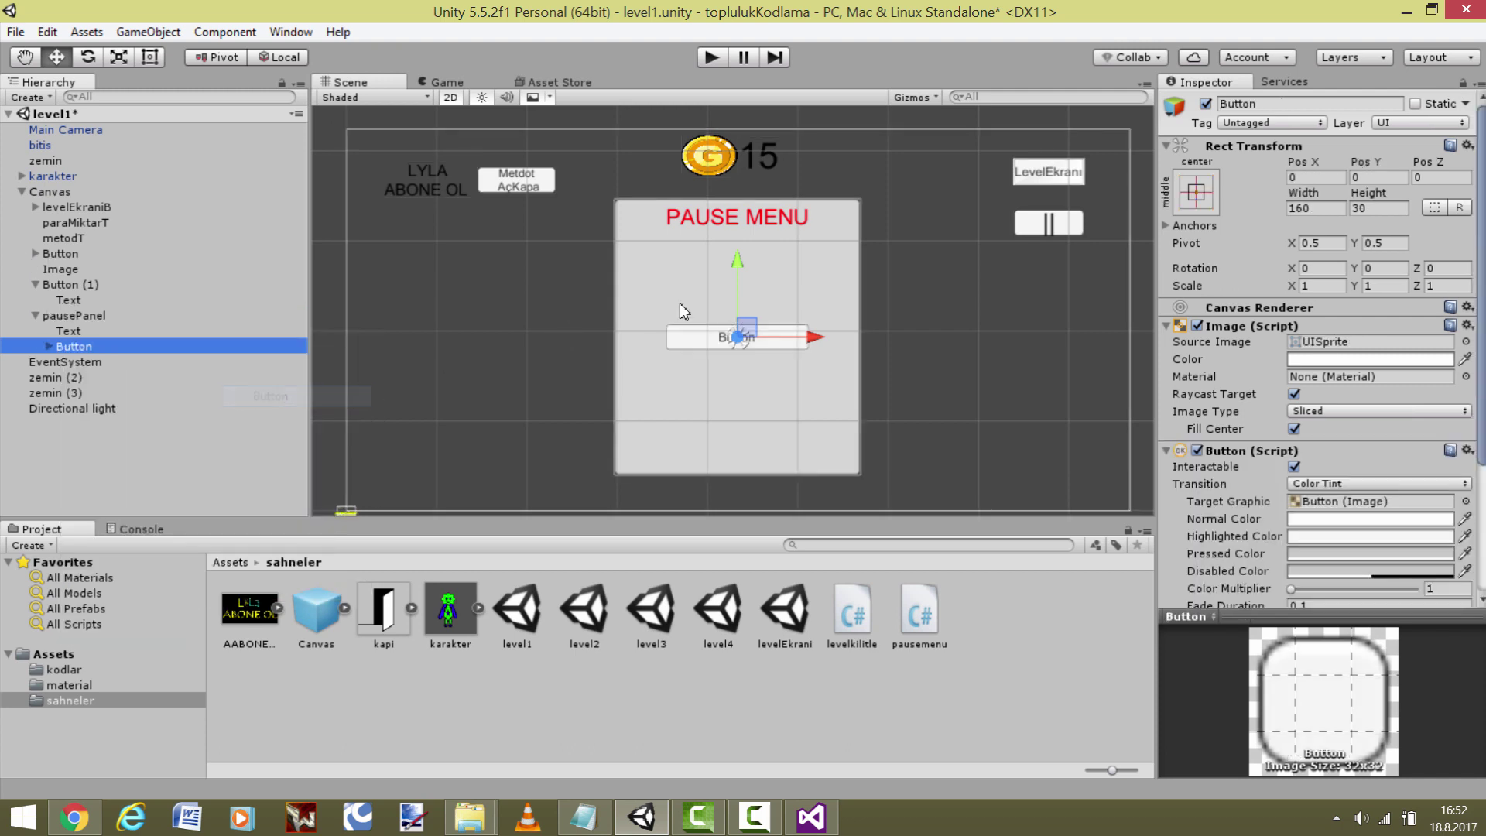
{"action": "left_click_drag", "start_coordinate": [740, 269], "coordinate": [754, 225]}
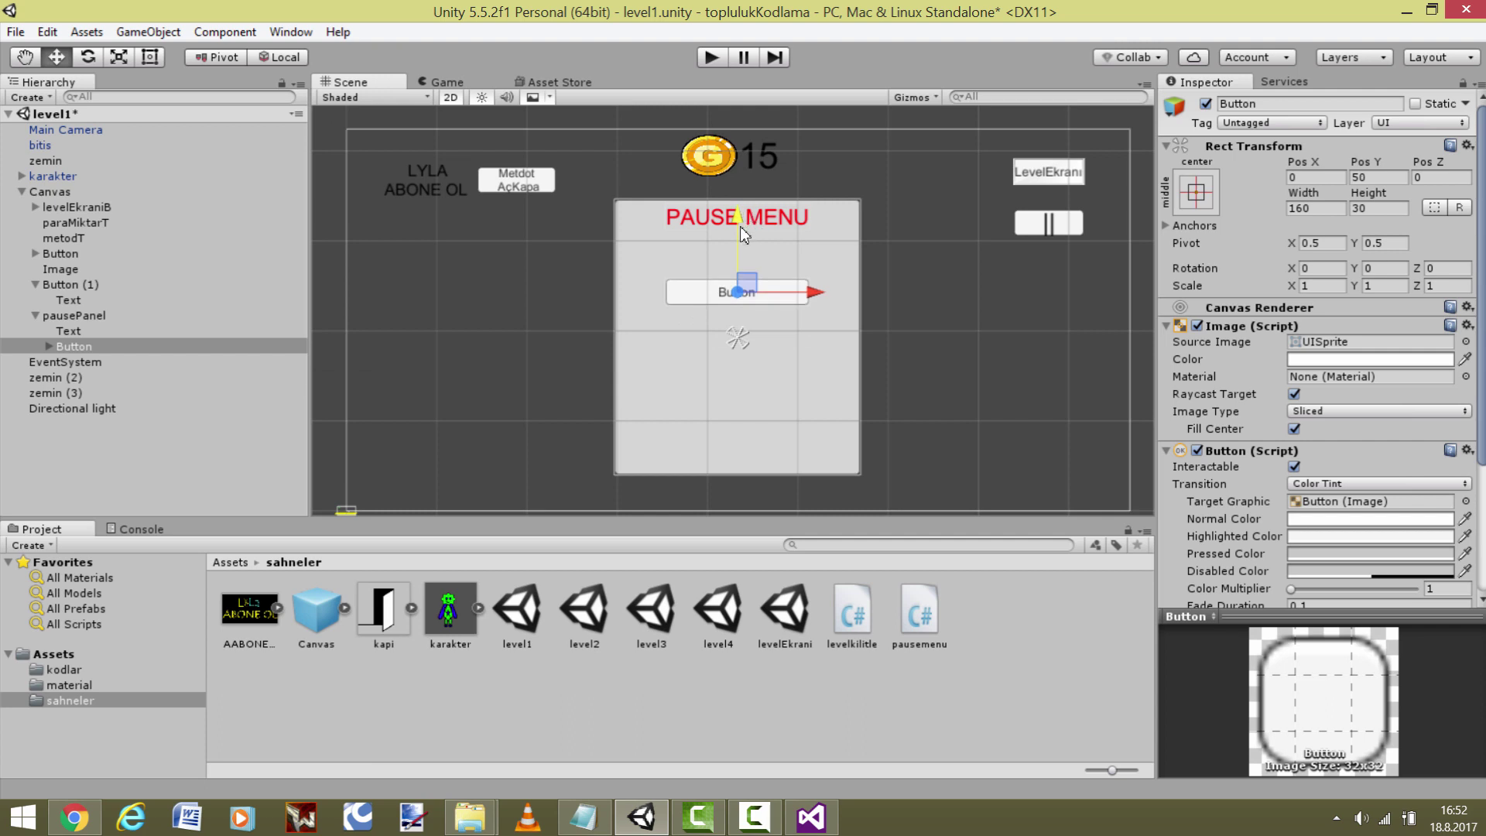
{"action": "key", "text": "ctrl+d"}
{"action": "left_click_drag", "start_coordinate": [740, 222], "coordinate": [741, 304]}
{"action": "key", "text": "ctrl+d"}
{"action": "left_click_drag", "start_coordinate": [744, 307], "coordinate": [743, 303]}
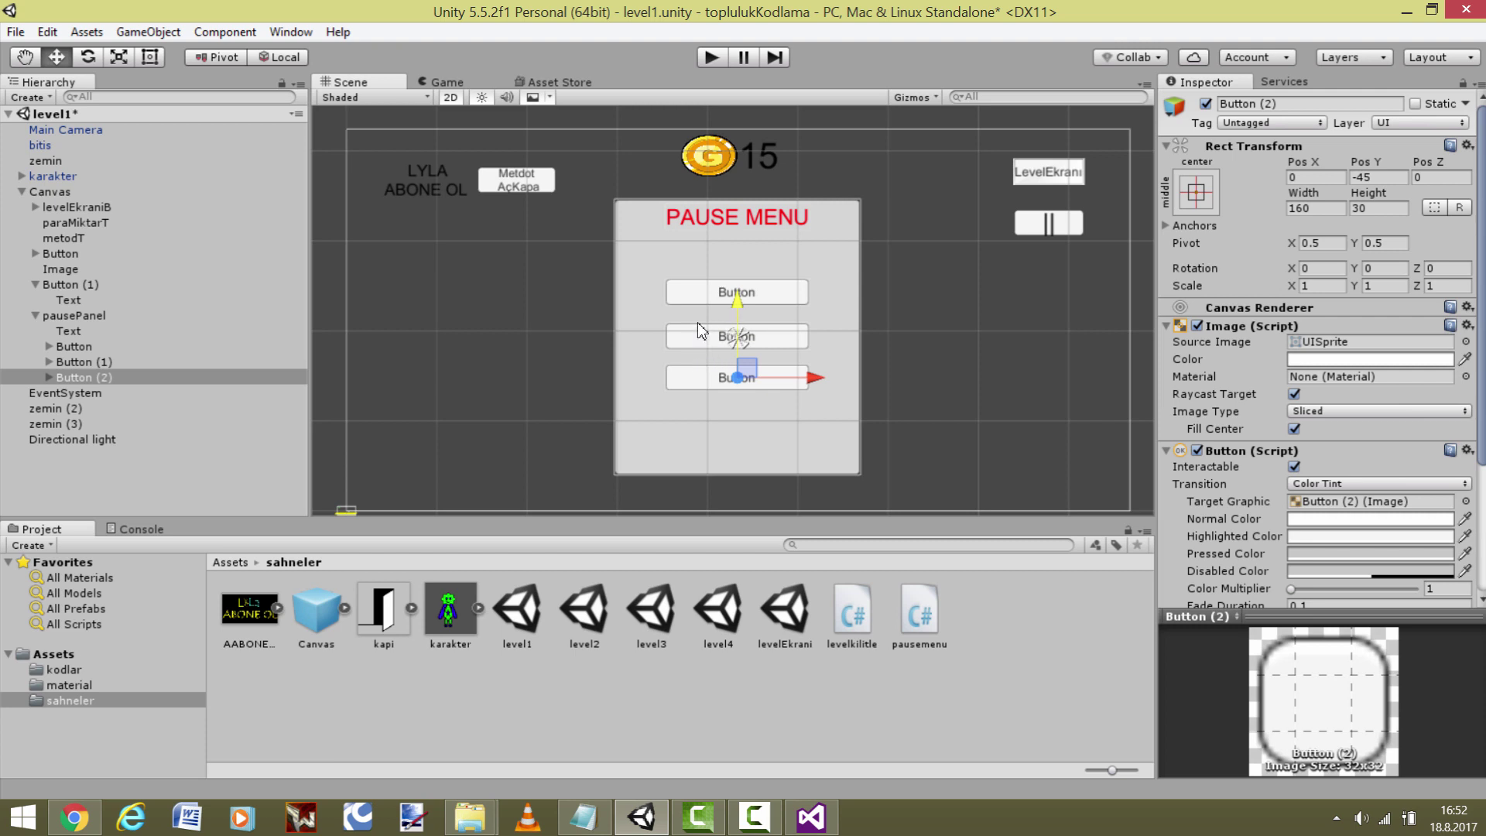
- Label the buttons top to bottom 'Devam Et', 'Yeniden Başla' and 'Level Ekranı'
{"action": "left_click", "coordinate": [696, 293]}
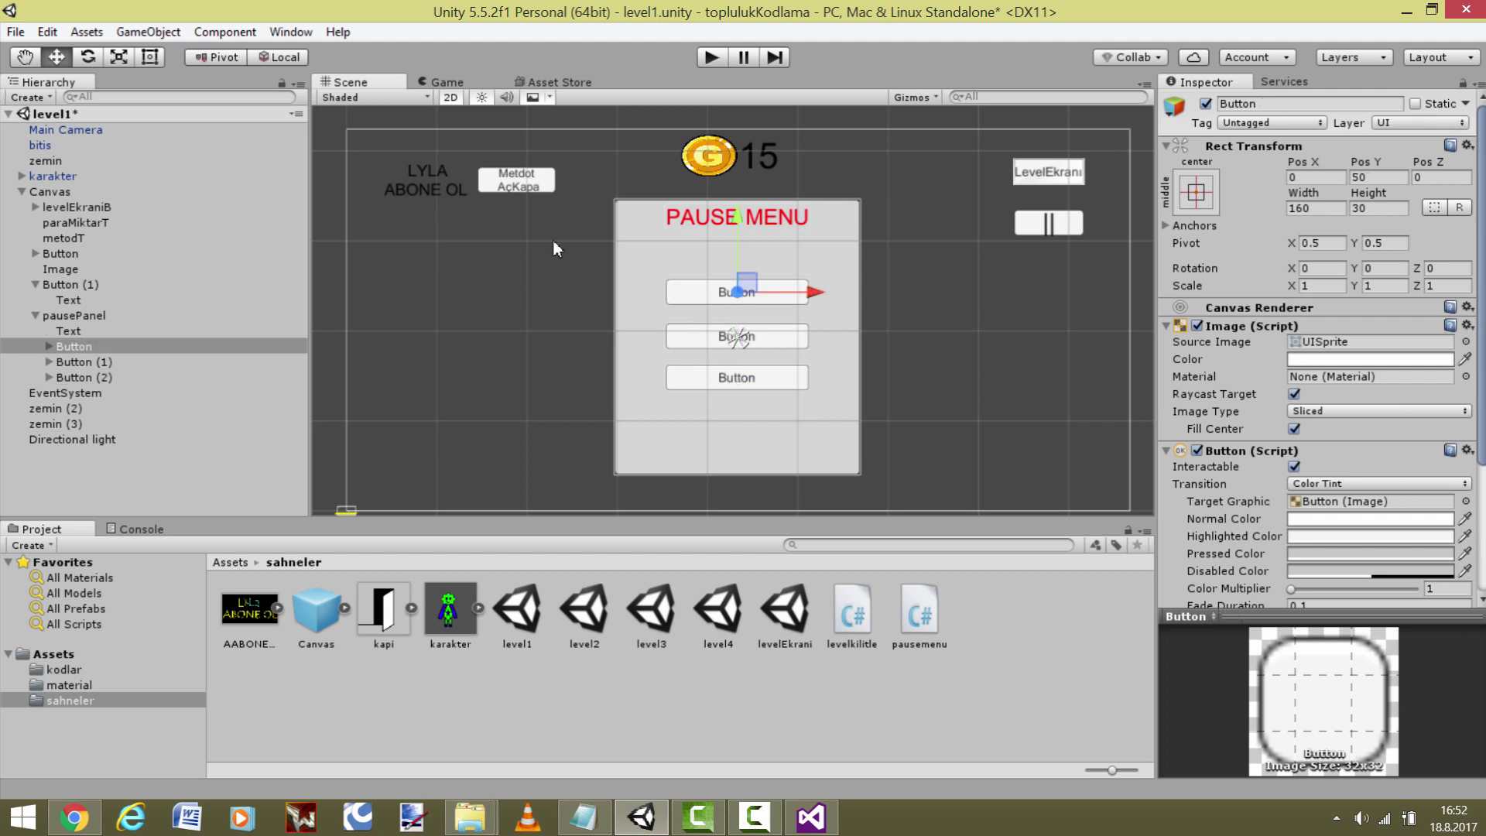
{"action": "left_click", "coordinate": [1257, 379]}
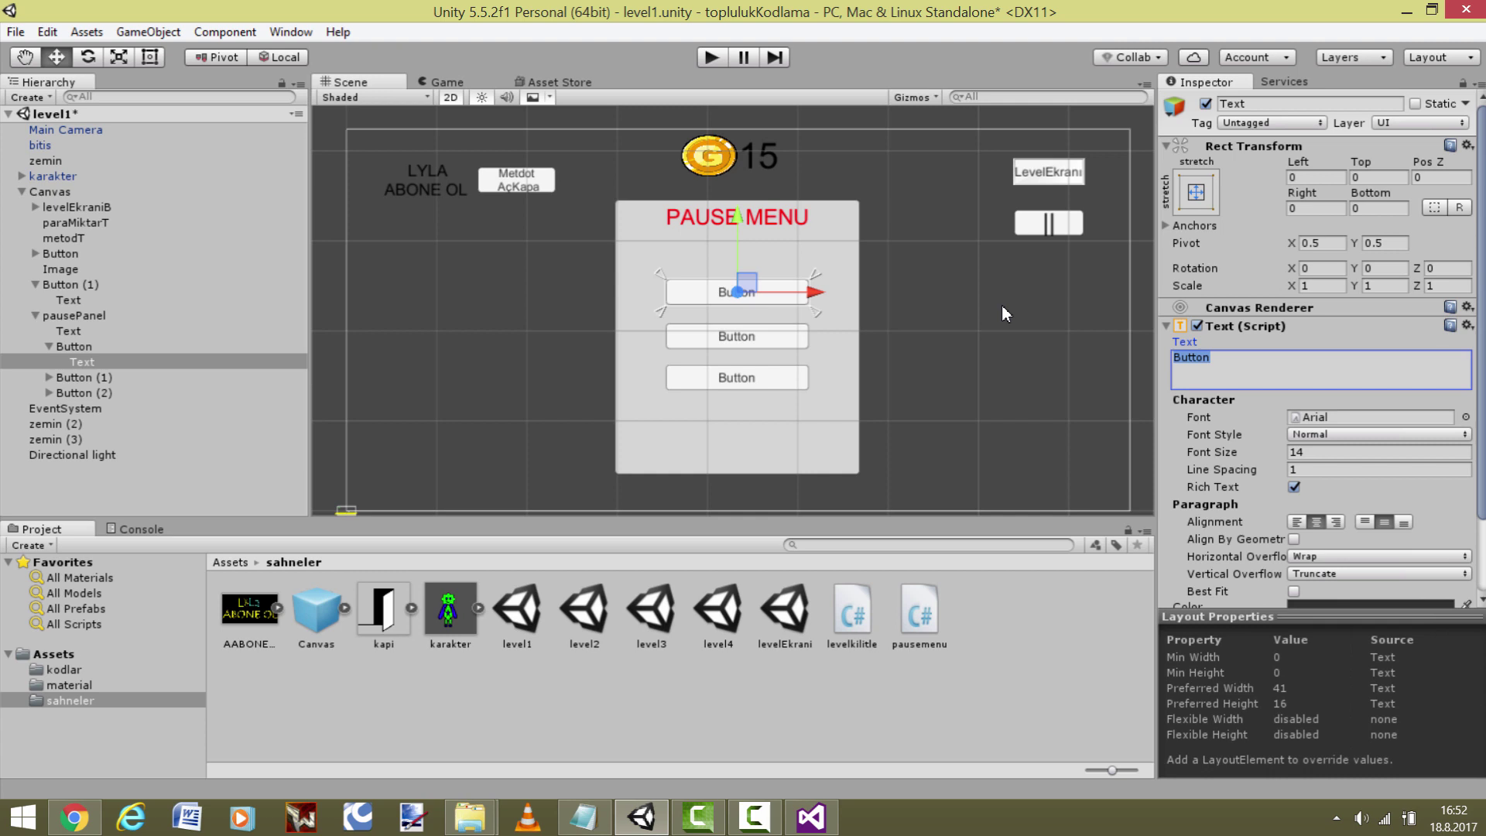
{"action": "type", "text": "Devam E"}
{"action": "type", "text": "t"}
{"action": "left_click", "coordinate": [670, 346]}
{"action": "left_click", "coordinate": [670, 346]}
{"action": "left_click", "coordinate": [1236, 387]}
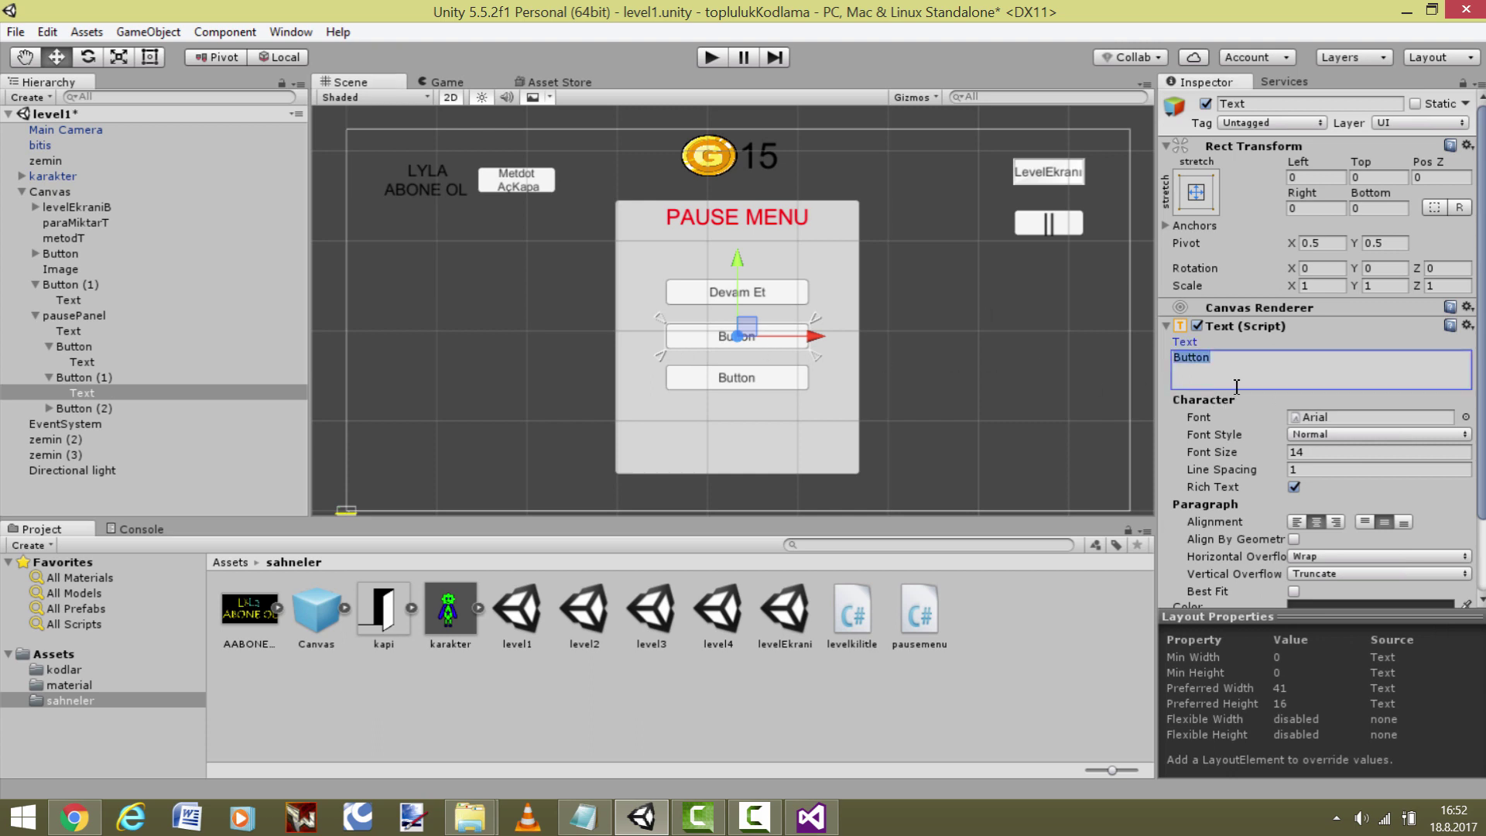
{"action": "type", "text": "Yeniden"}
{"action": "type", "text": " Başla"}
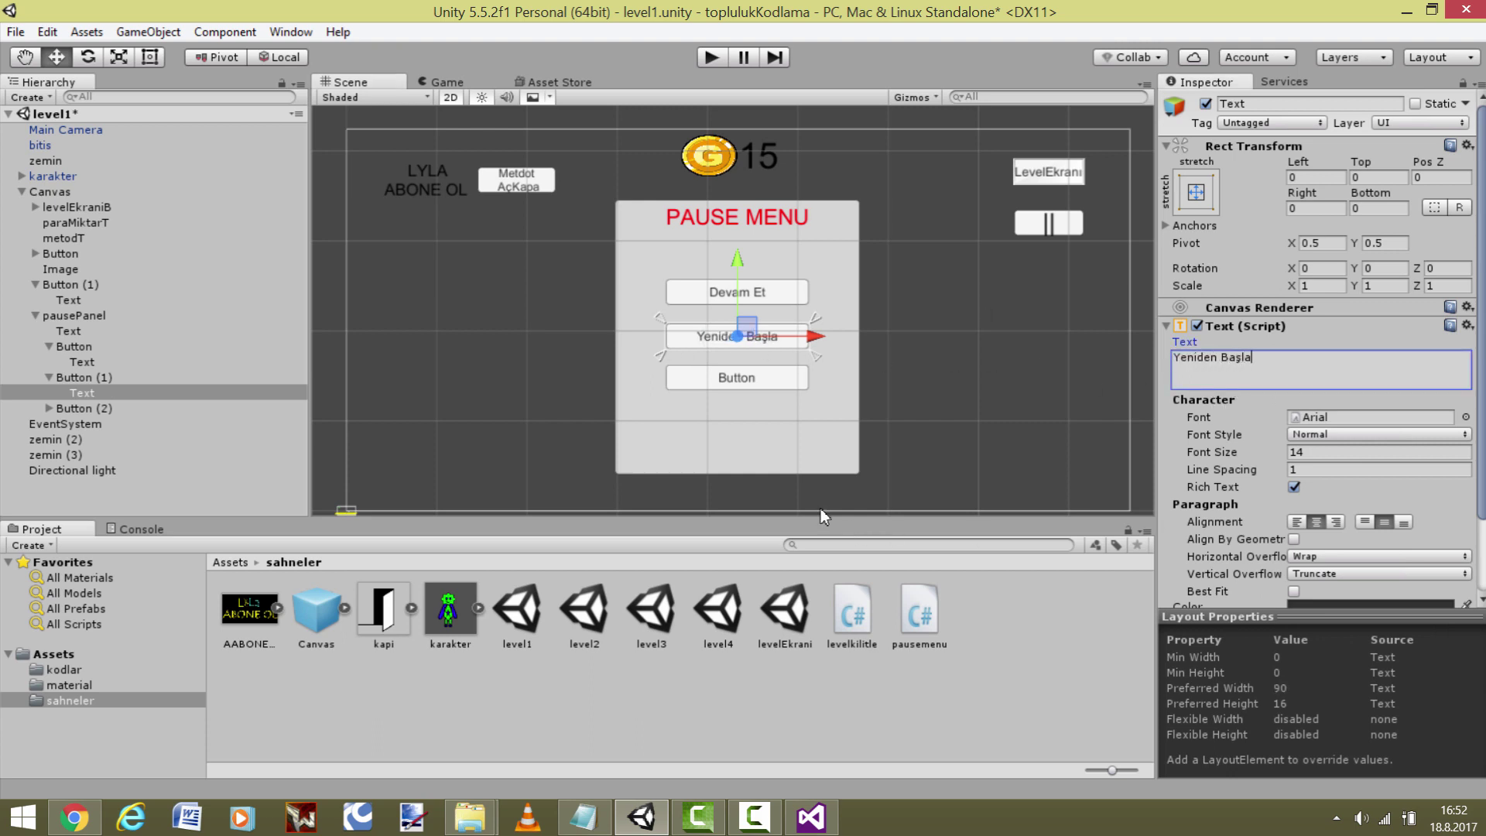
{"action": "left_click", "coordinate": [688, 386]}
{"action": "left_click", "coordinate": [679, 379]}
{"action": "left_click", "coordinate": [1273, 388]}
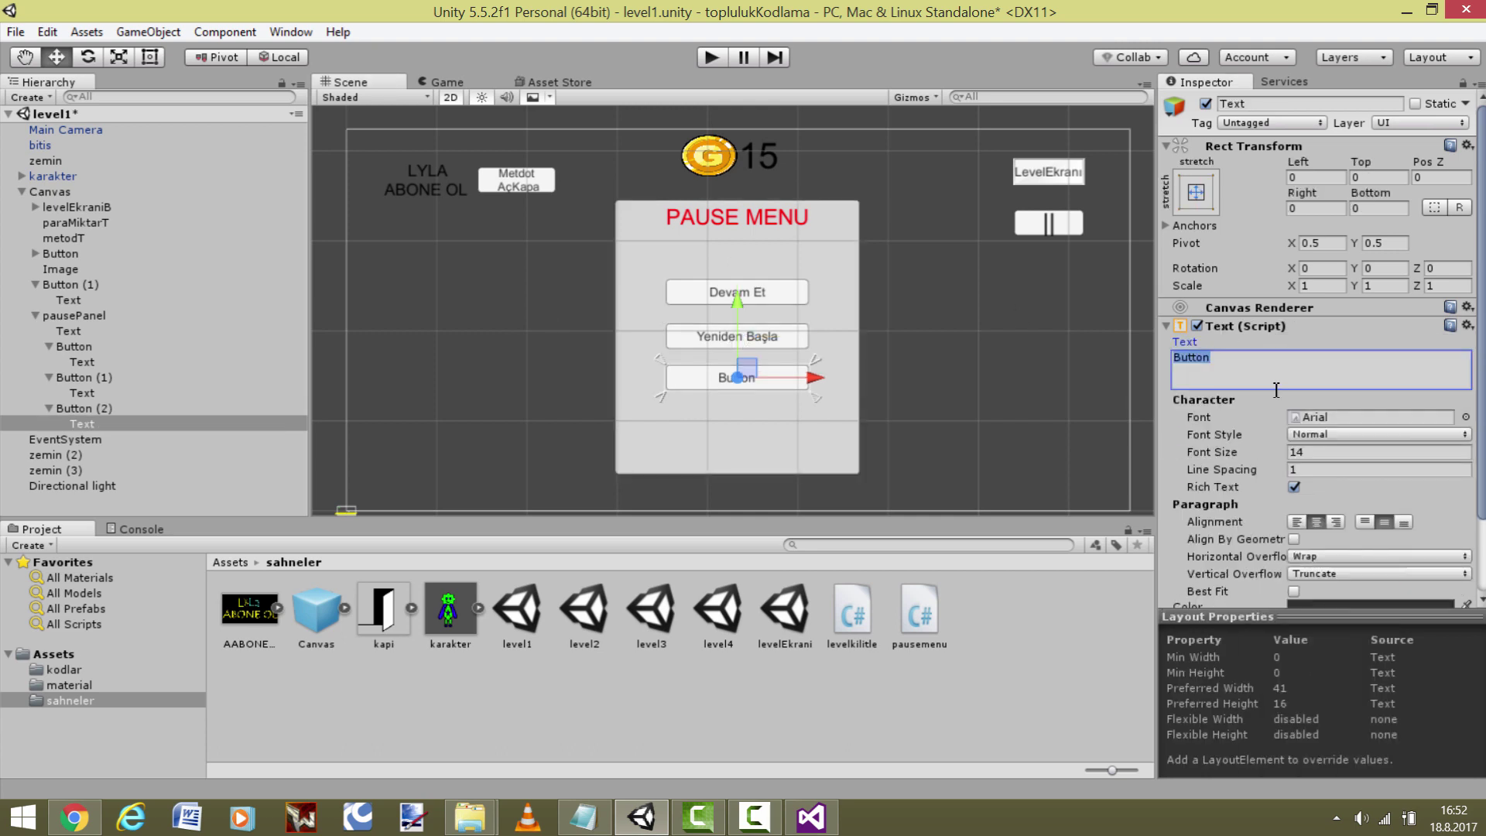
{"action": "type", "text": "Level Ek"}
{"action": "type", "text": "ranı"}
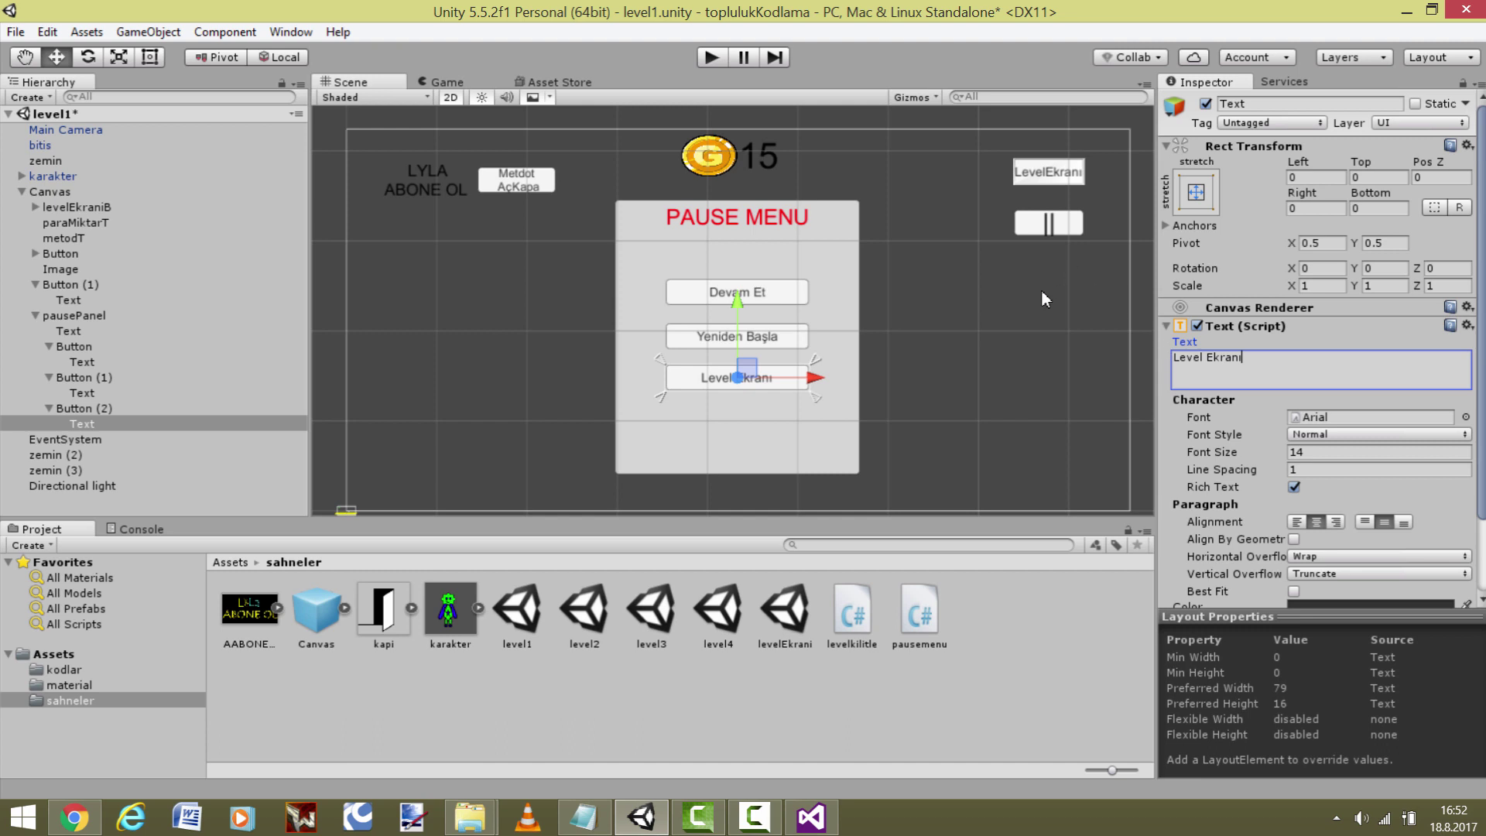
{"action": "left_click", "coordinate": [1005, 321]}
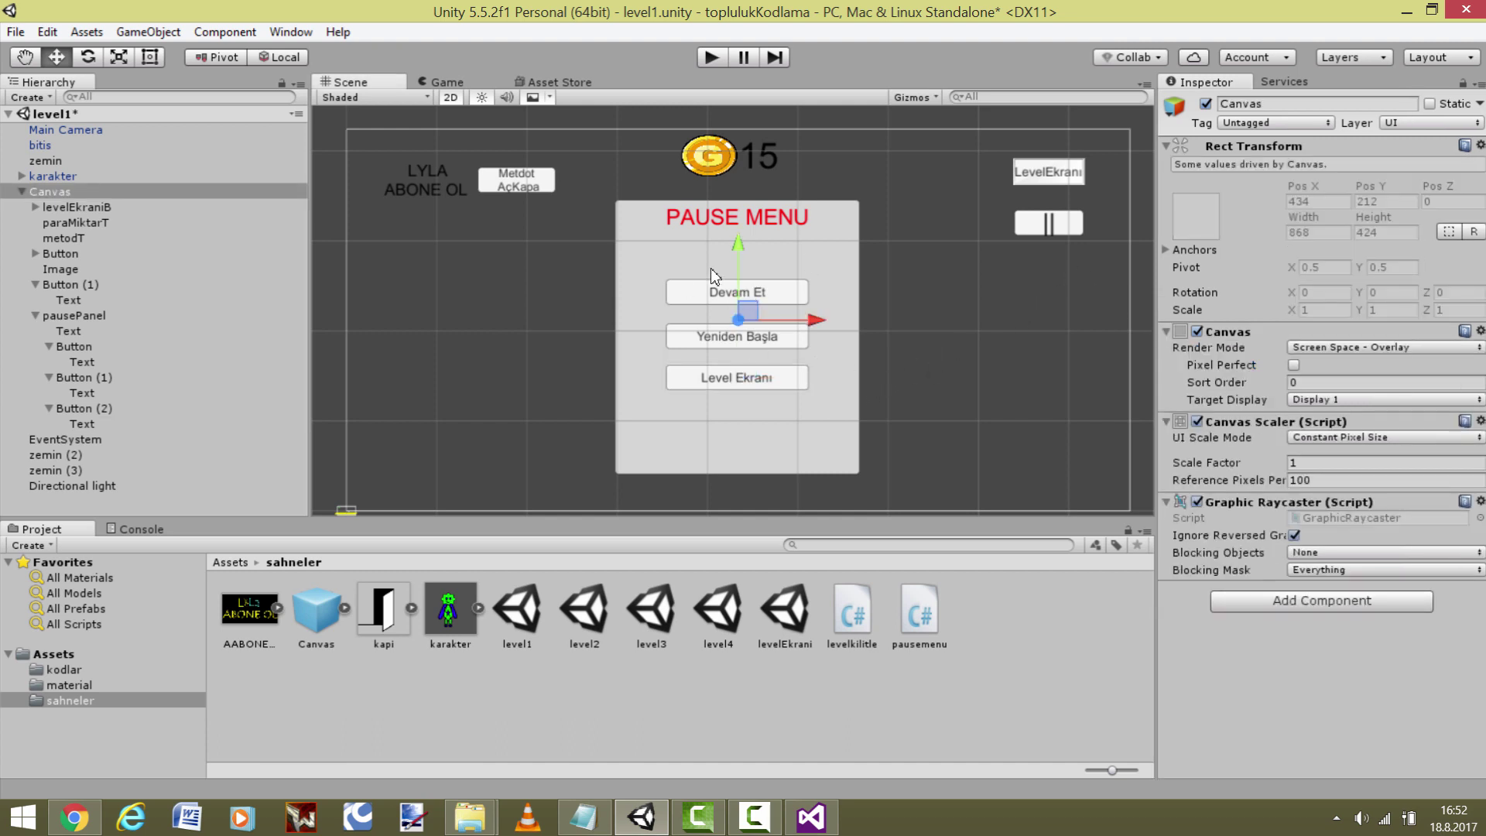
- Shrink pausePanel from its top-right corner and bottom edge with the Rect tool
{"action": "left_click", "coordinate": [638, 224]}
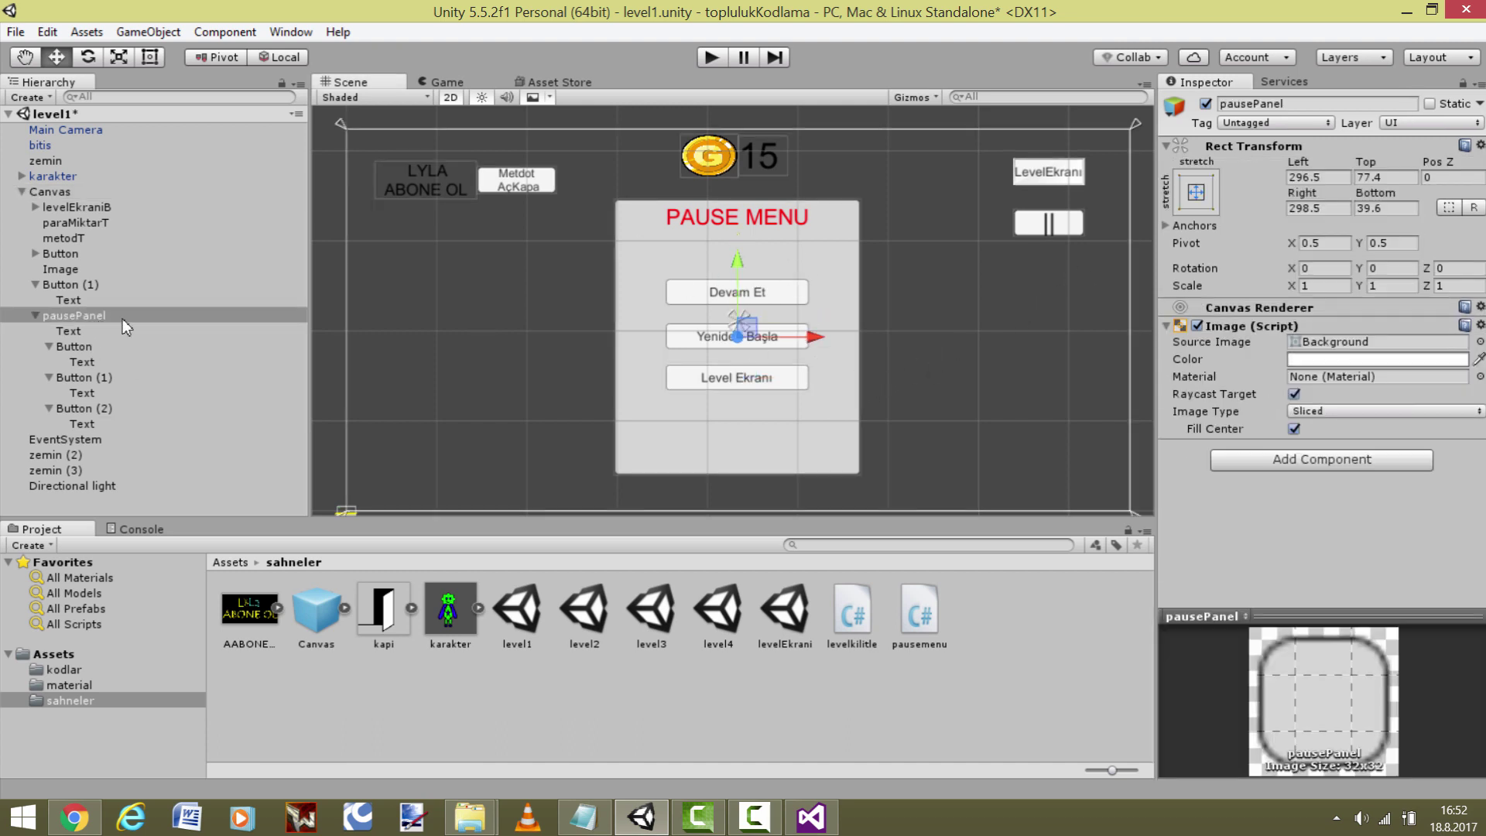
{"action": "key", "text": "t"}
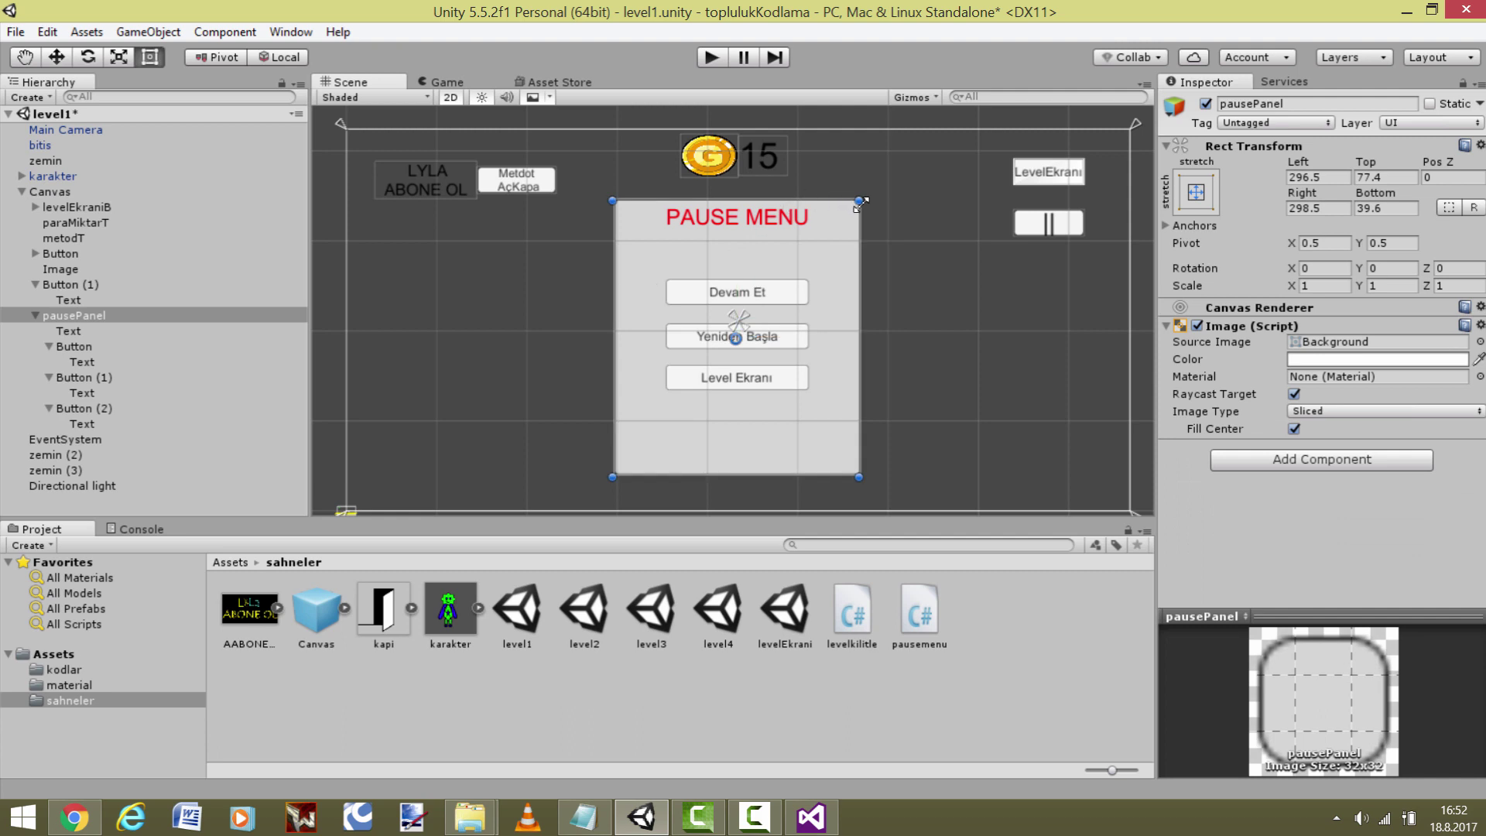
{"action": "mouse_move", "coordinate": [858, 201]}
{"action": "left_mouse_down"}
{"action": "mouse_move", "coordinate": [800, 294]}
{"action": "mouse_move", "coordinate": [763, 271]}
{"action": "left_mouse_up"}
{"action": "left_click", "coordinate": [772, 248]}
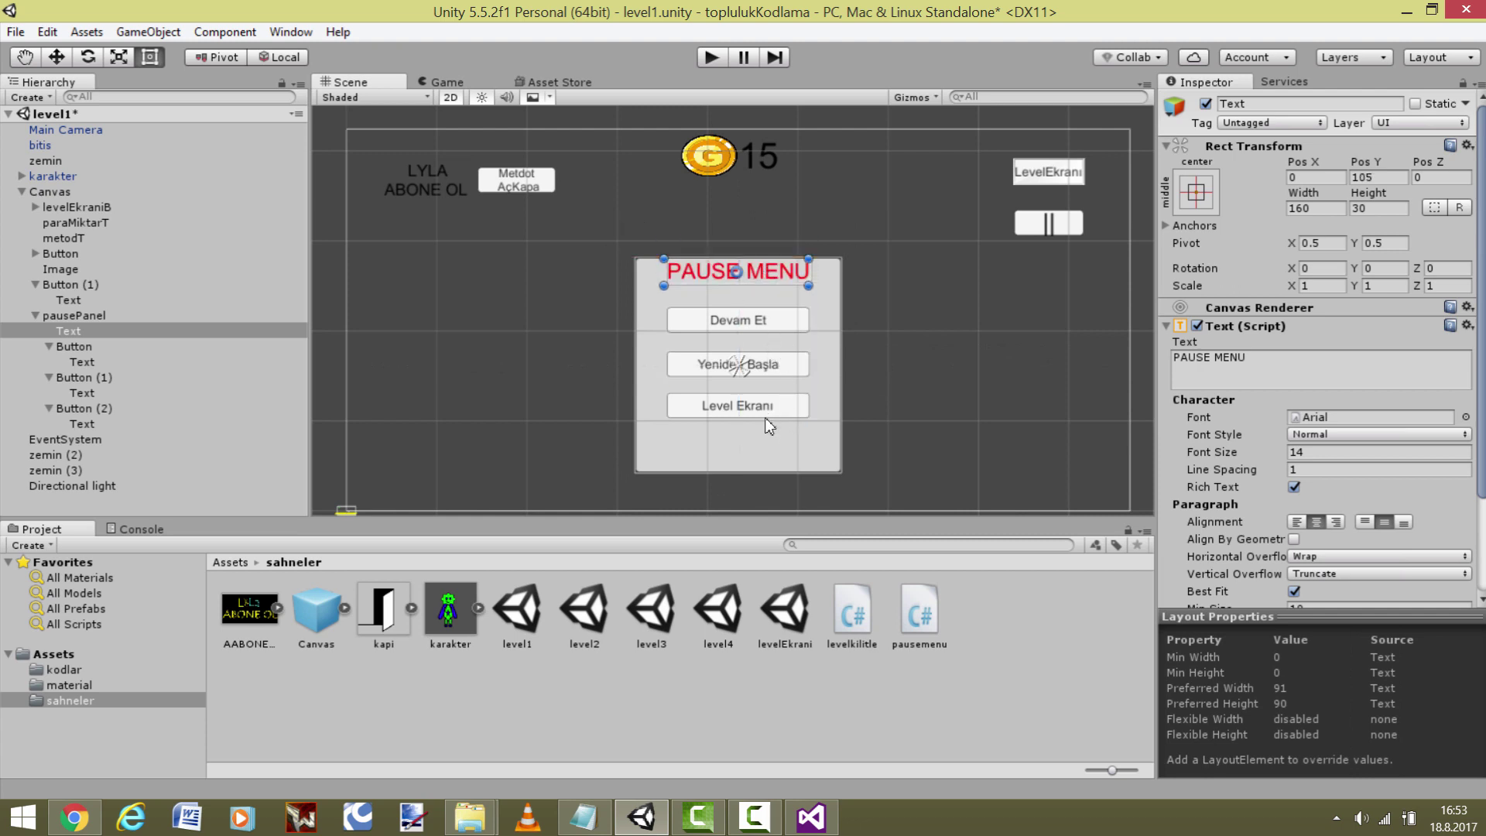
{"action": "left_click", "coordinate": [764, 469]}
{"action": "left_click_drag", "start_coordinate": [766, 472], "coordinate": [775, 428]}
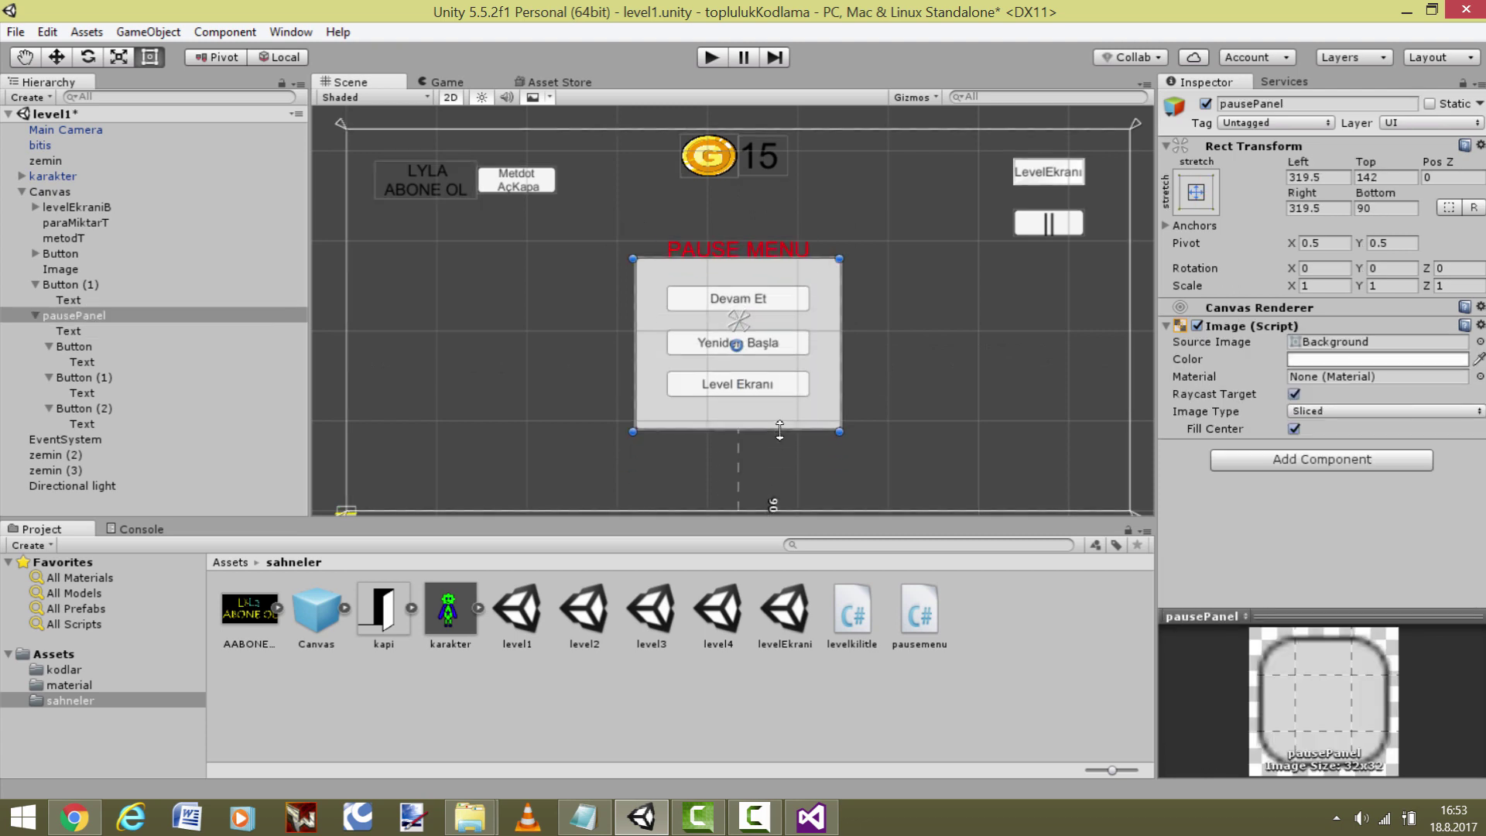
{"action": "left_click", "coordinate": [760, 307]}
- Move the three buttons and the PAUSE MENU title down inside the panel, then preview in Game view
{"action": "left_click", "coordinate": [752, 302]}
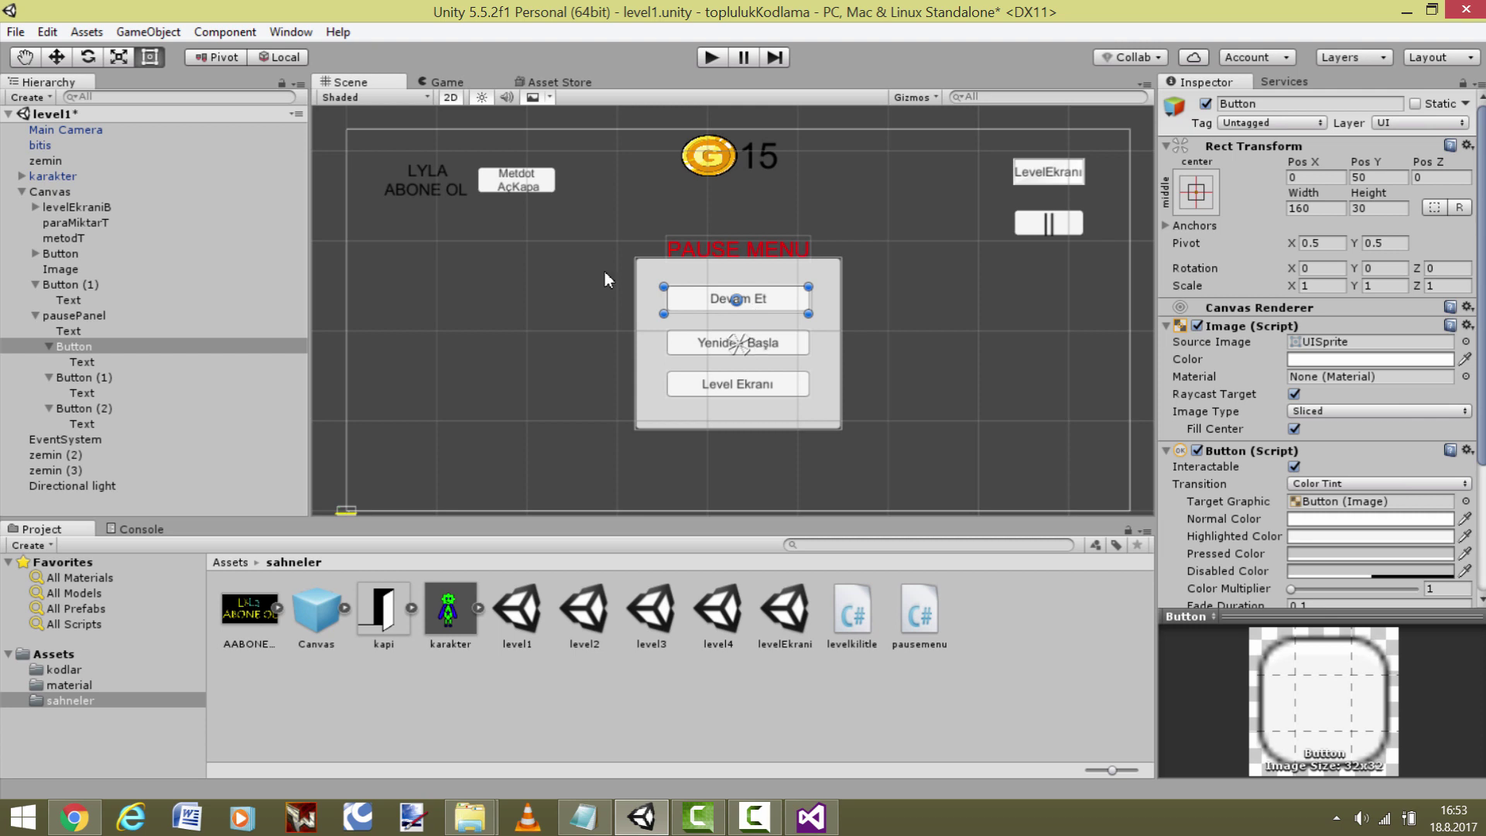
{"action": "left_click", "coordinate": [760, 346], "text": "shift"}
{"action": "left_click", "coordinate": [767, 384], "text": "shift"}
{"action": "left_click_drag", "start_coordinate": [743, 302], "coordinate": [745, 328]}
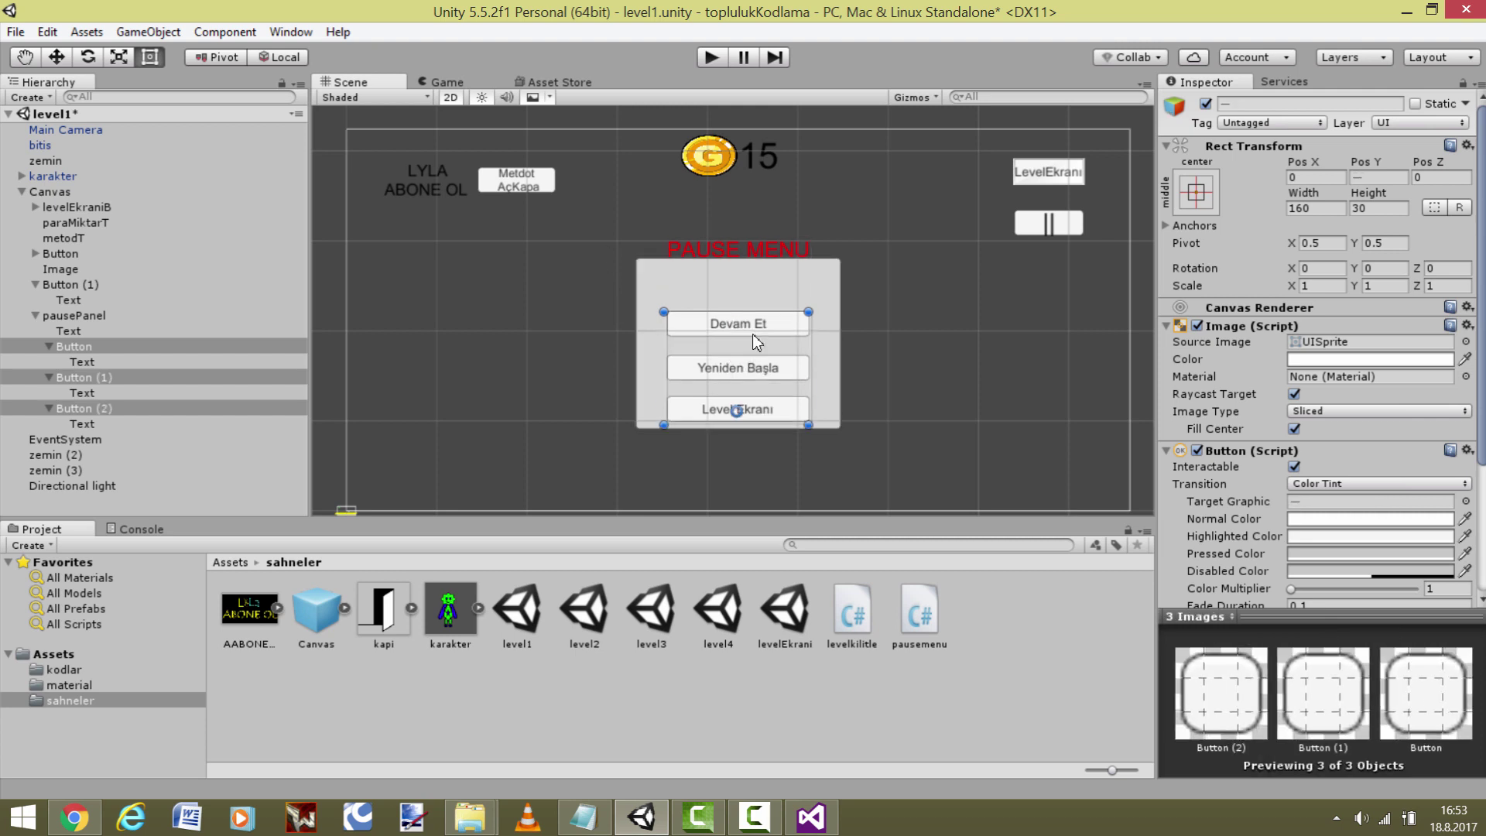
{"action": "left_click_drag", "start_coordinate": [758, 260], "coordinate": [761, 288]}
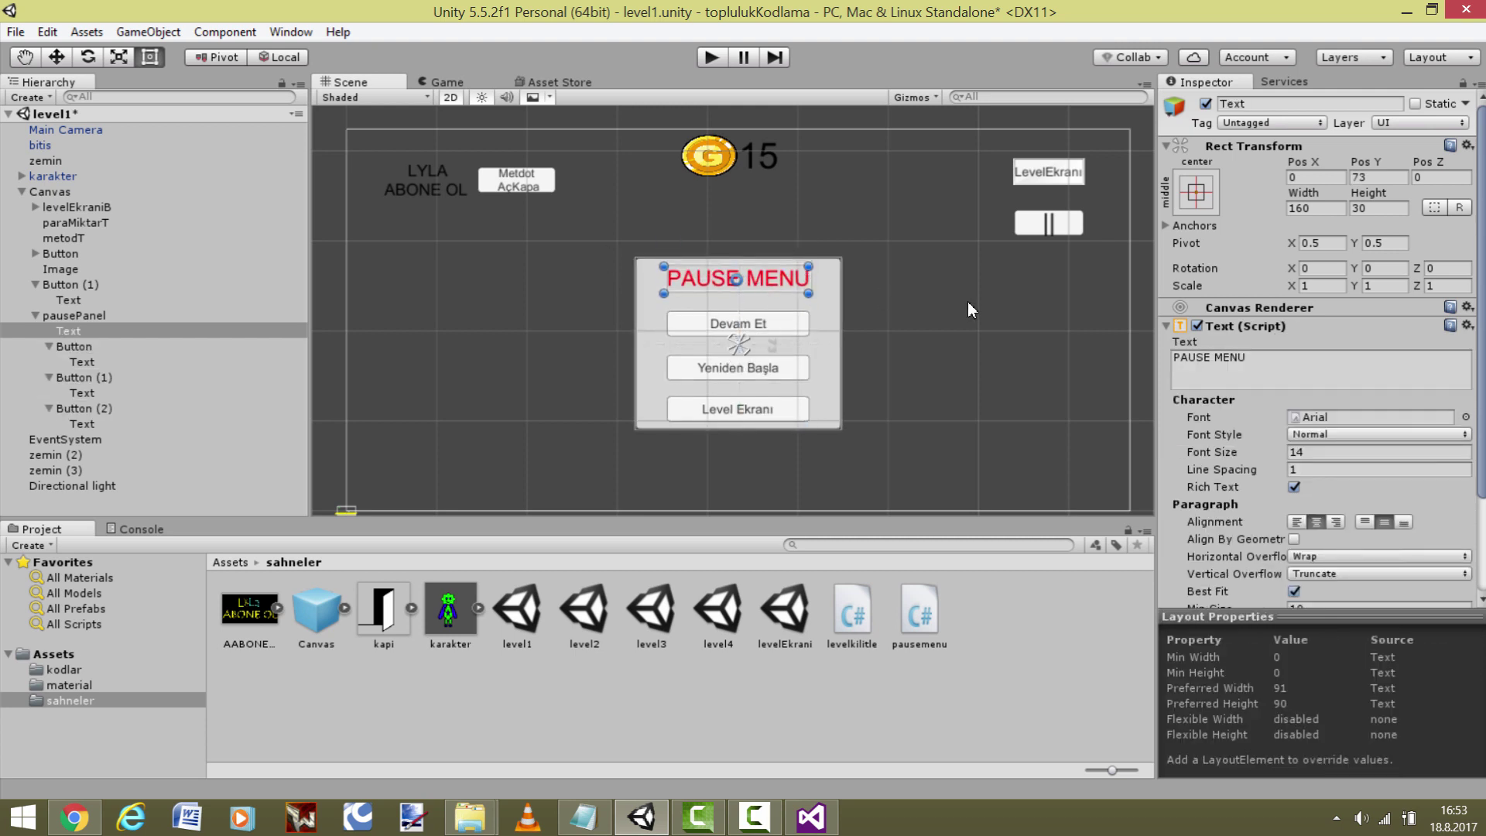
{"action": "left_click", "coordinate": [470, 125]}
{"action": "left_click", "coordinate": [449, 82]}
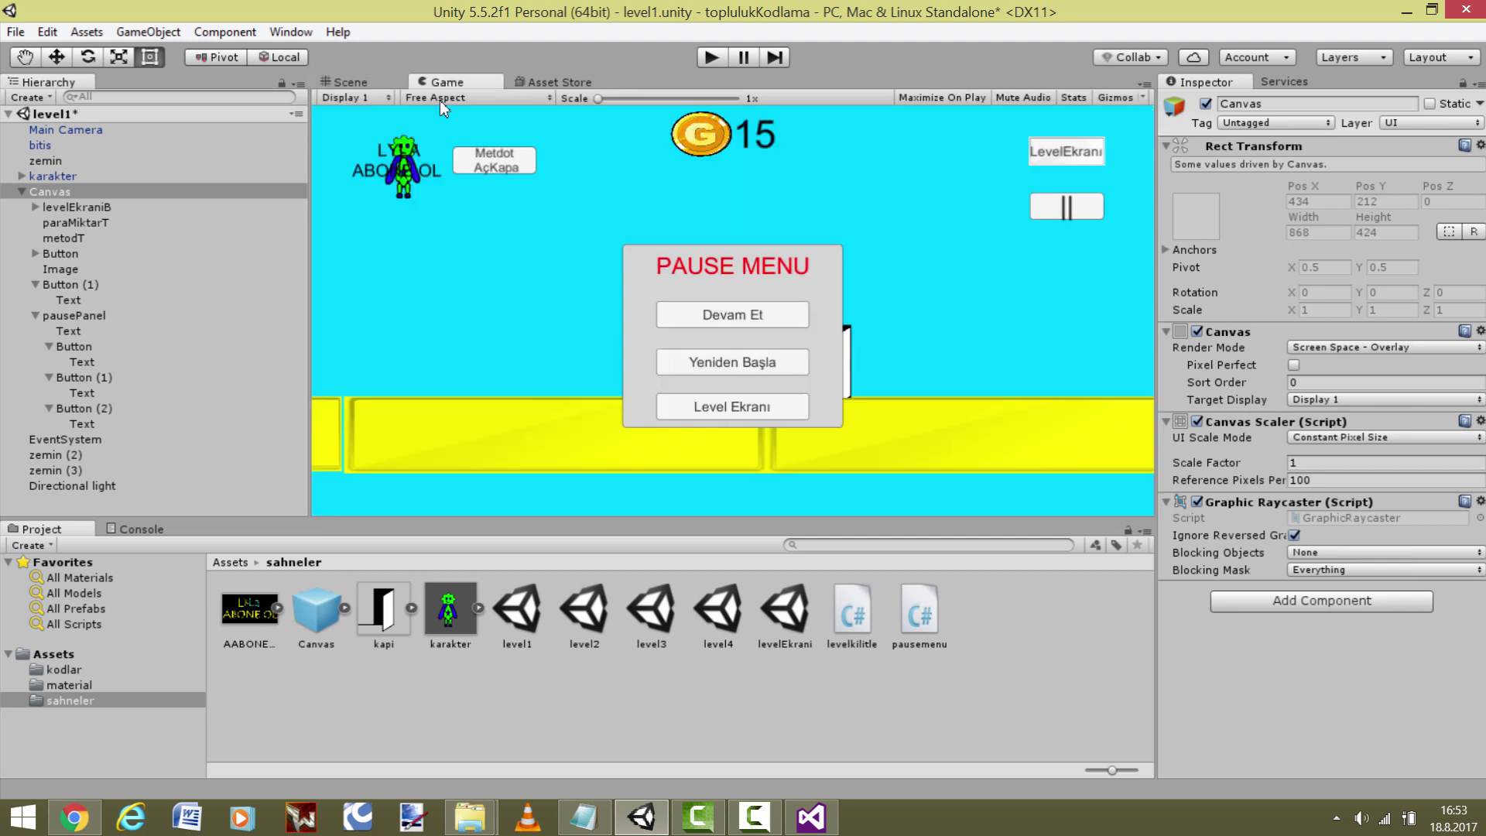
- Narrow the Devam Et, Yeniden Başla and Level Ekranı buttons together to 124 wide
{"action": "left_click", "coordinate": [356, 82]}
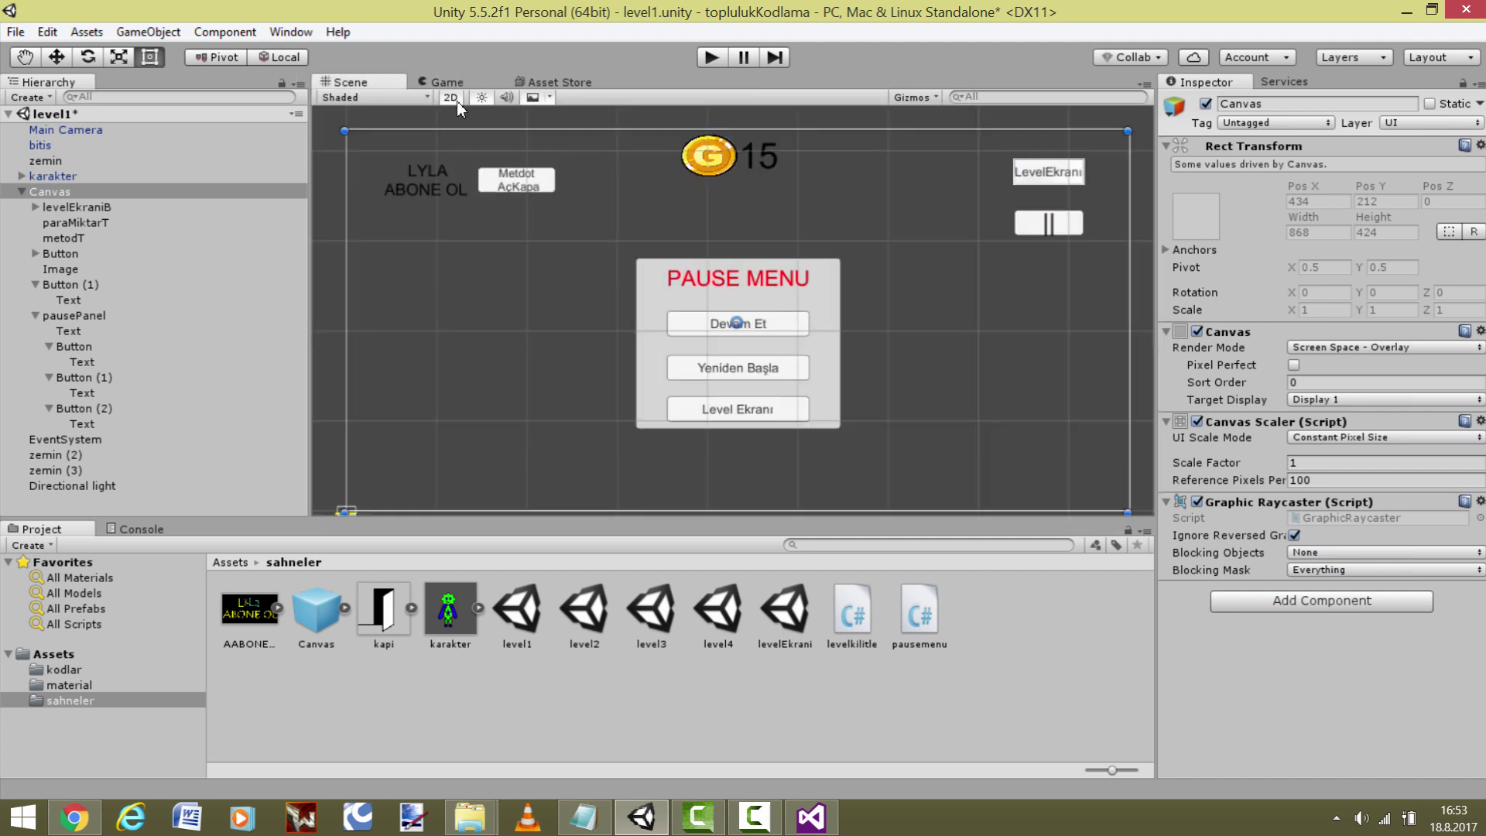
{"action": "left_click", "coordinate": [725, 329]}
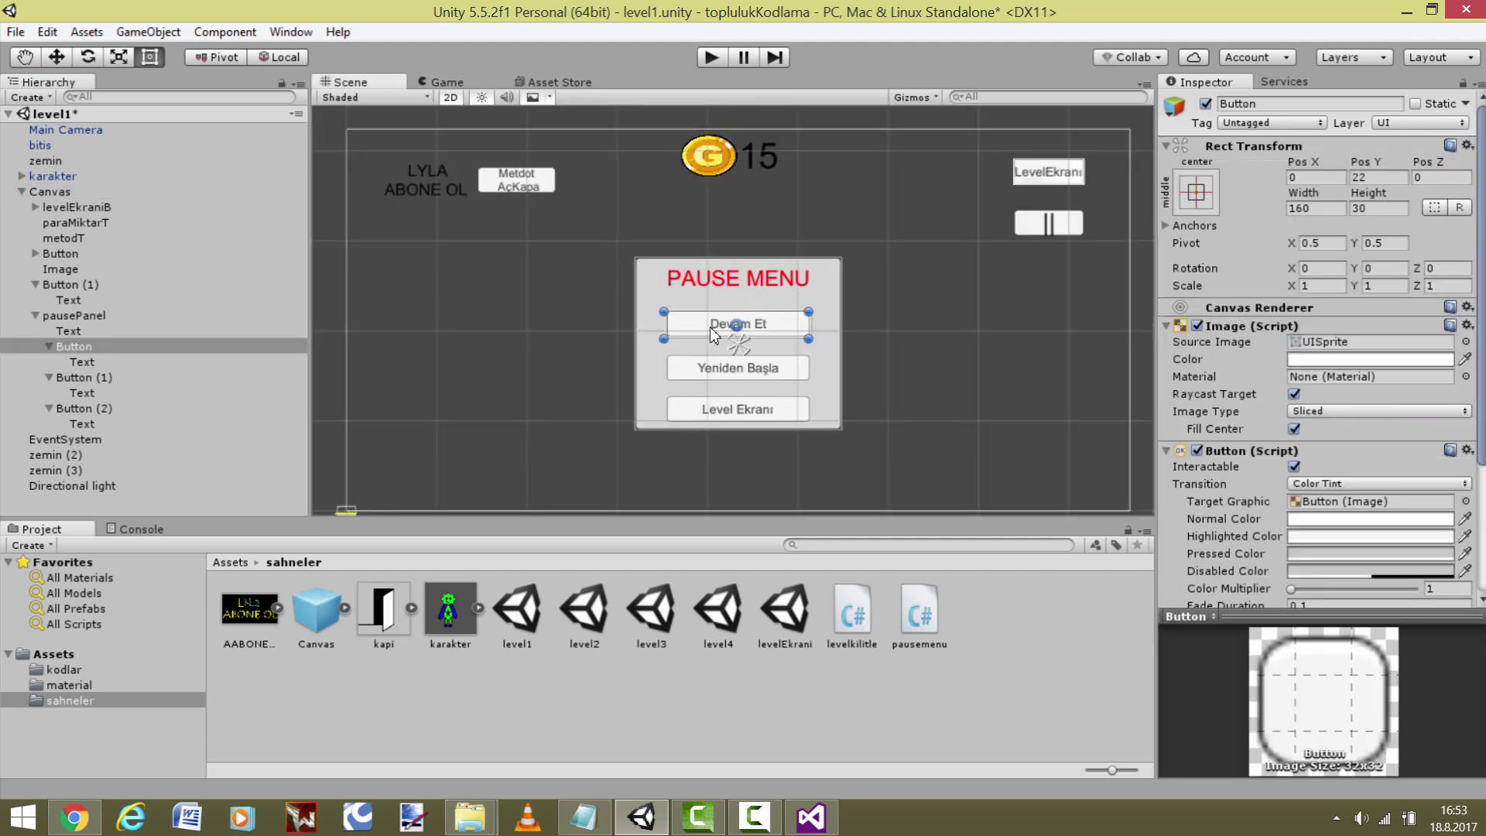
{"action": "left_click", "coordinate": [708, 370], "text": "shift"}
{"action": "left_click", "coordinate": [718, 416], "text": "shift"}
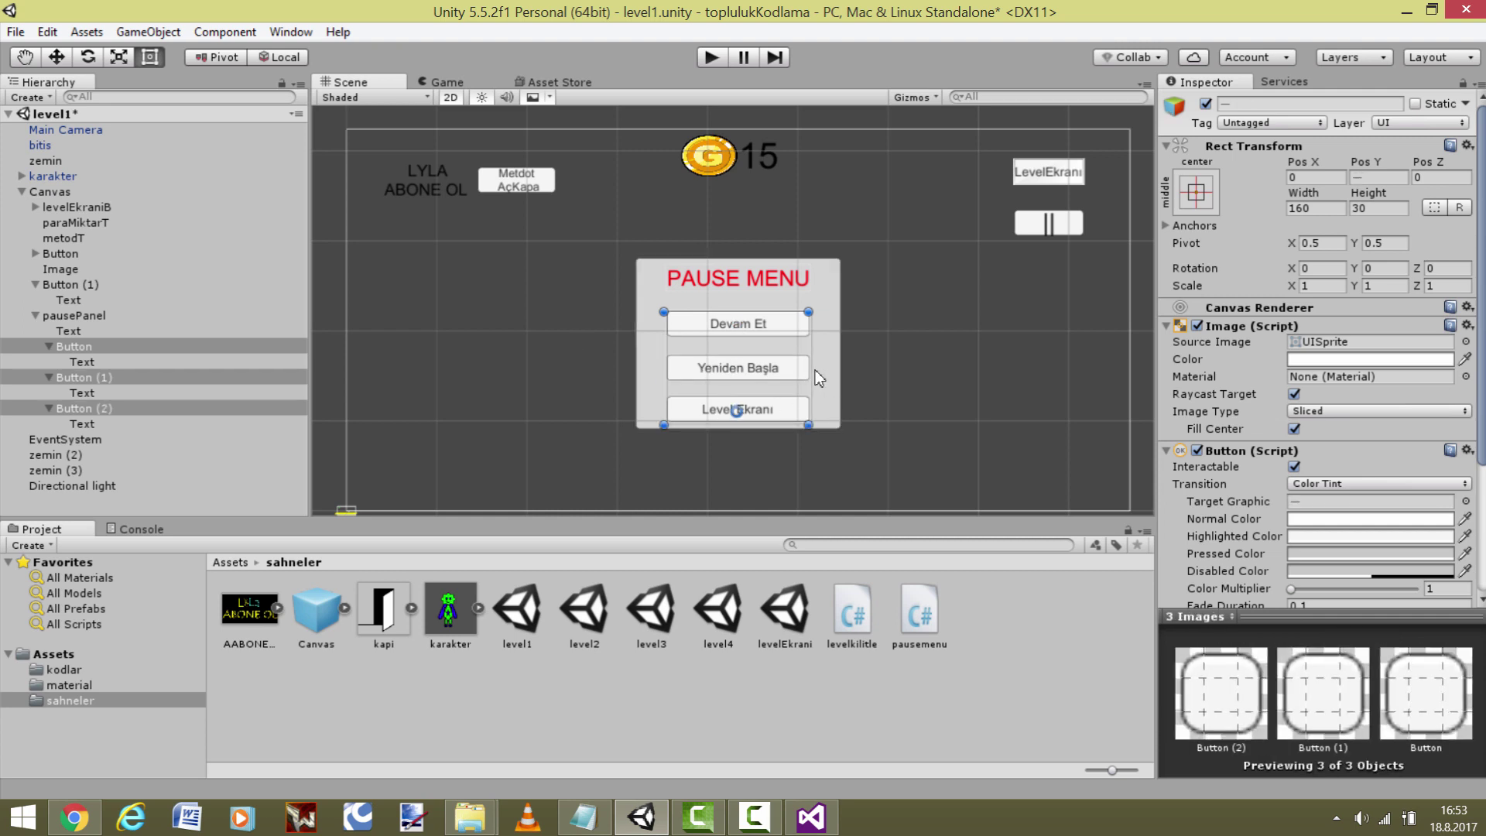
{"action": "left_click_drag", "start_coordinate": [808, 371], "coordinate": [786, 376]}
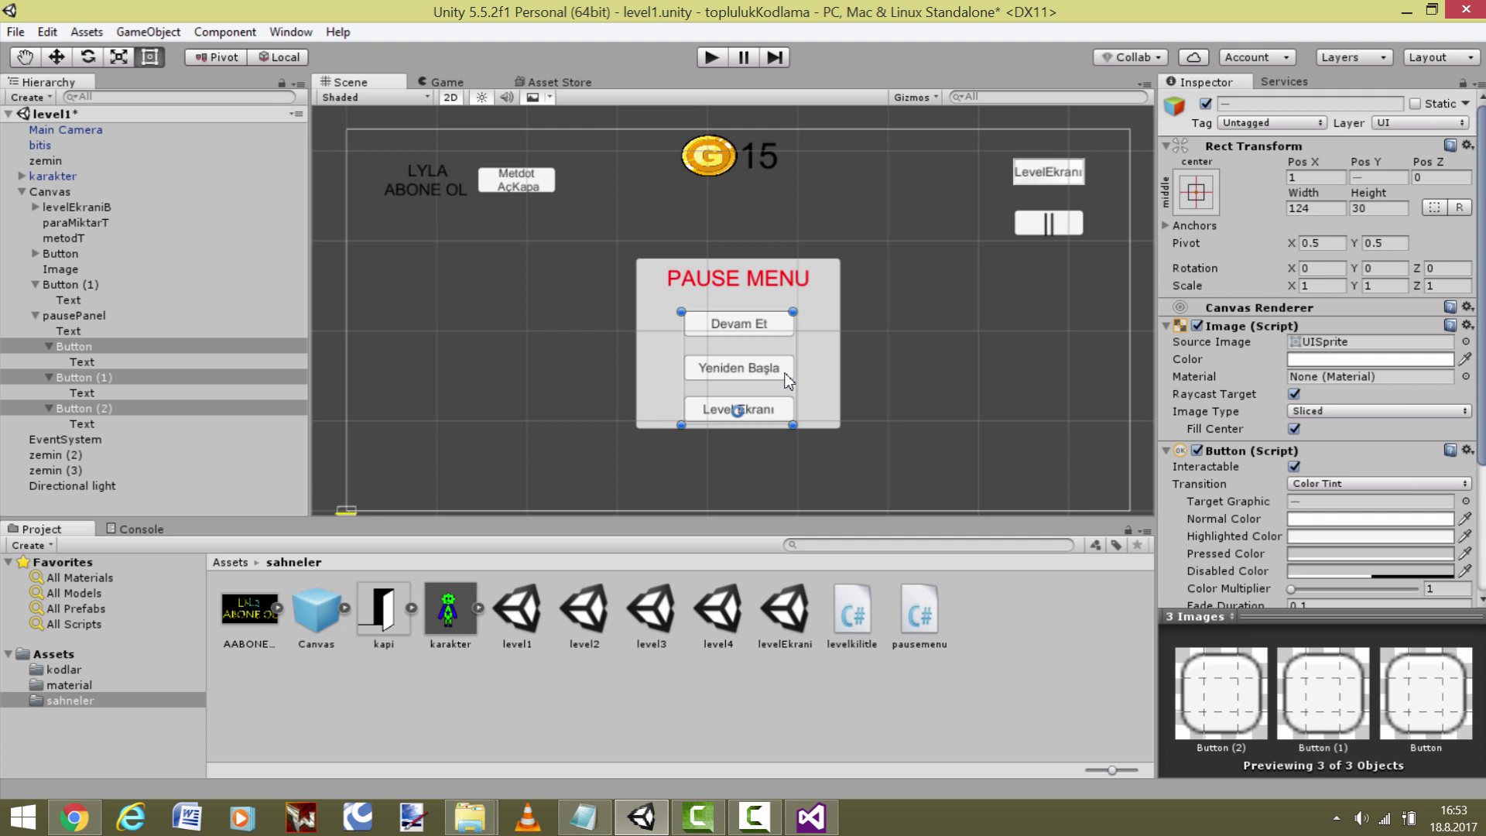
{"action": "left_click", "coordinate": [882, 365]}
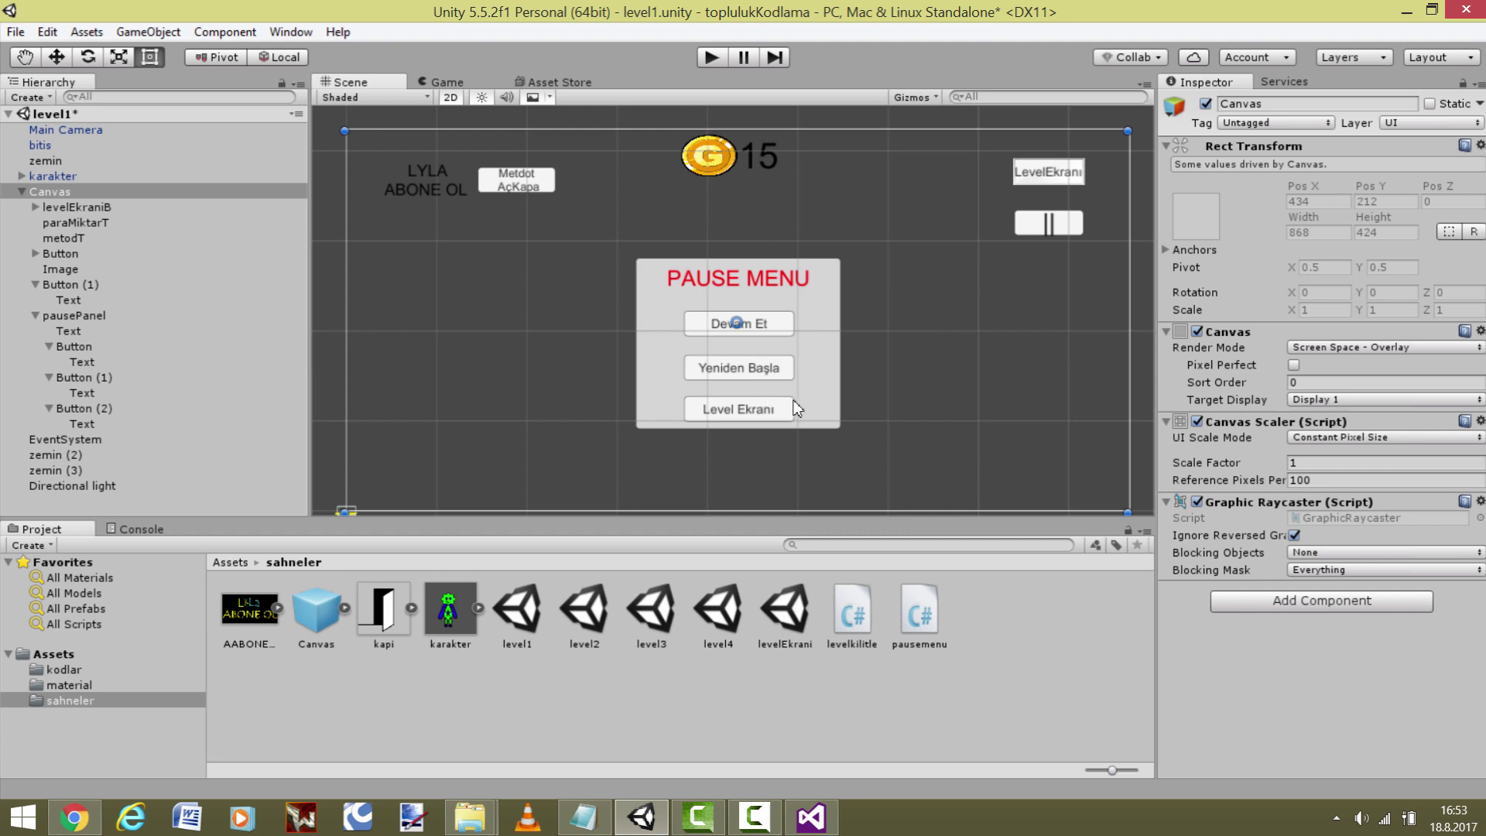
- Open pausemenu.cs in Visual Studio and delete the template comments above Start and Update
{"action": "double_click", "coordinate": [913, 622]}
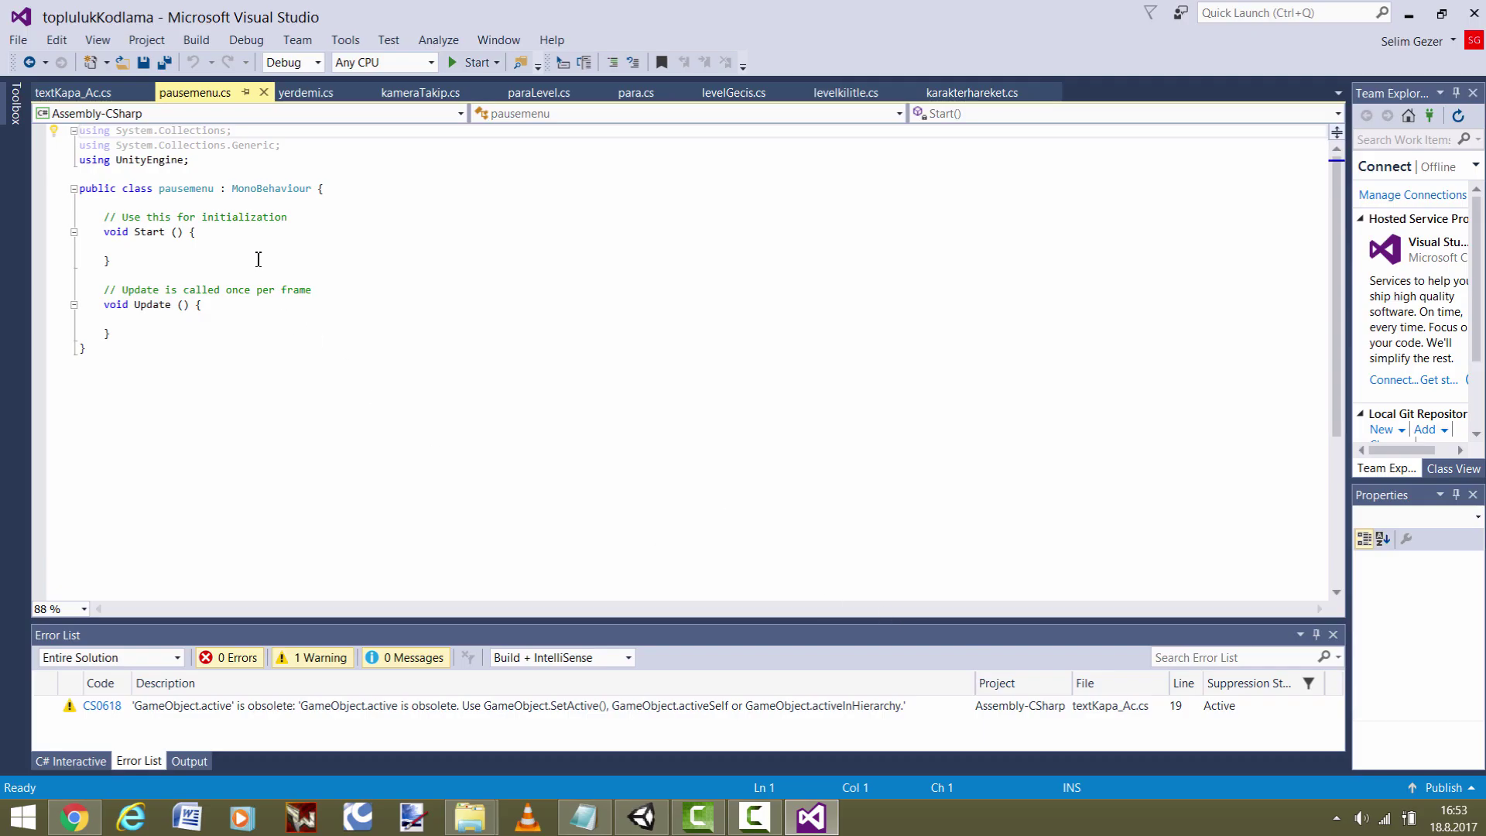
{"action": "left_click_drag", "start_coordinate": [338, 221], "coordinate": [111, 218]}
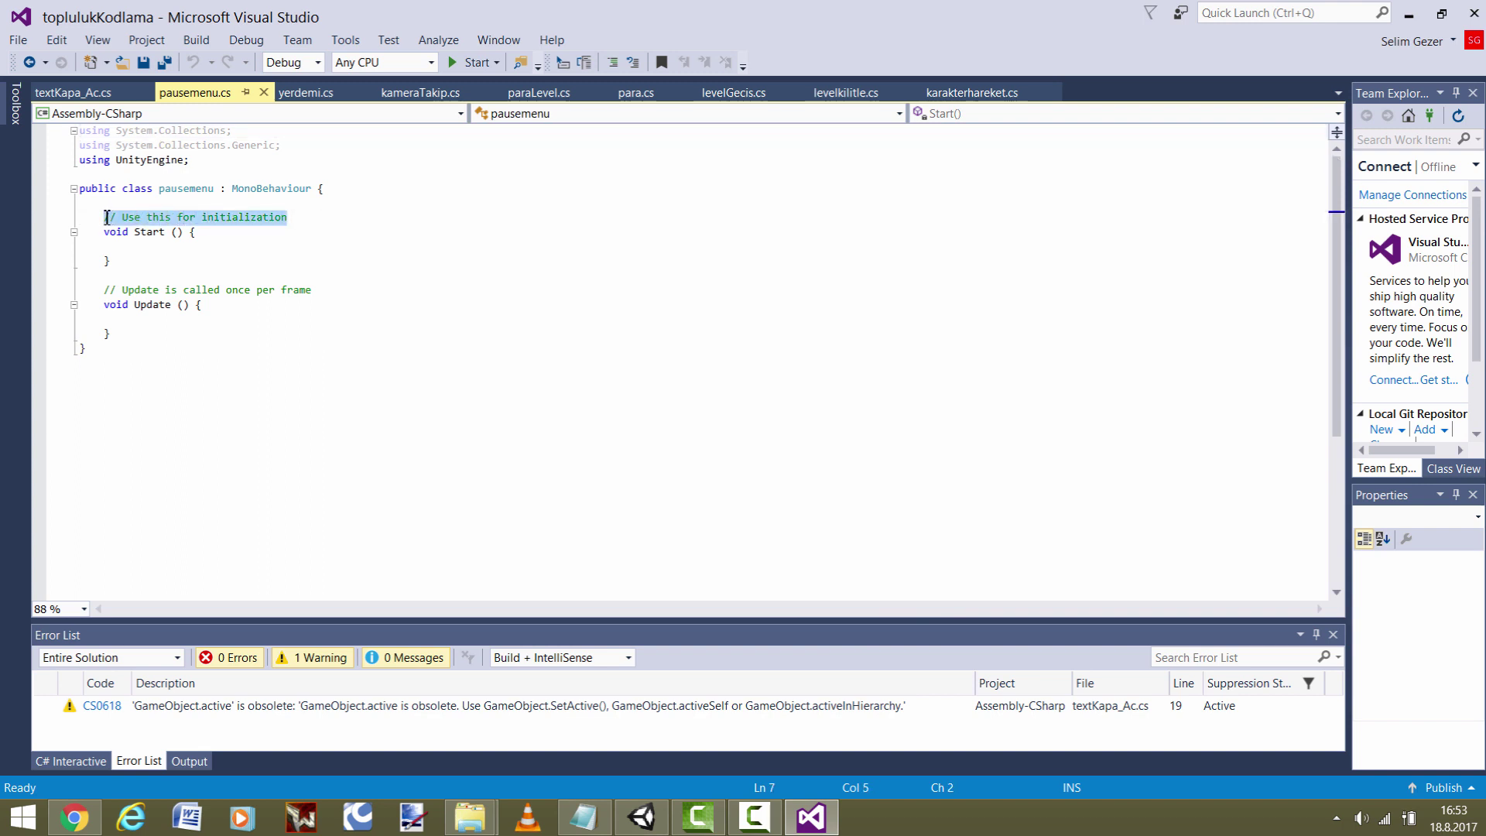
{"action": "left_click_drag", "start_coordinate": [356, 294], "coordinate": [99, 293]}
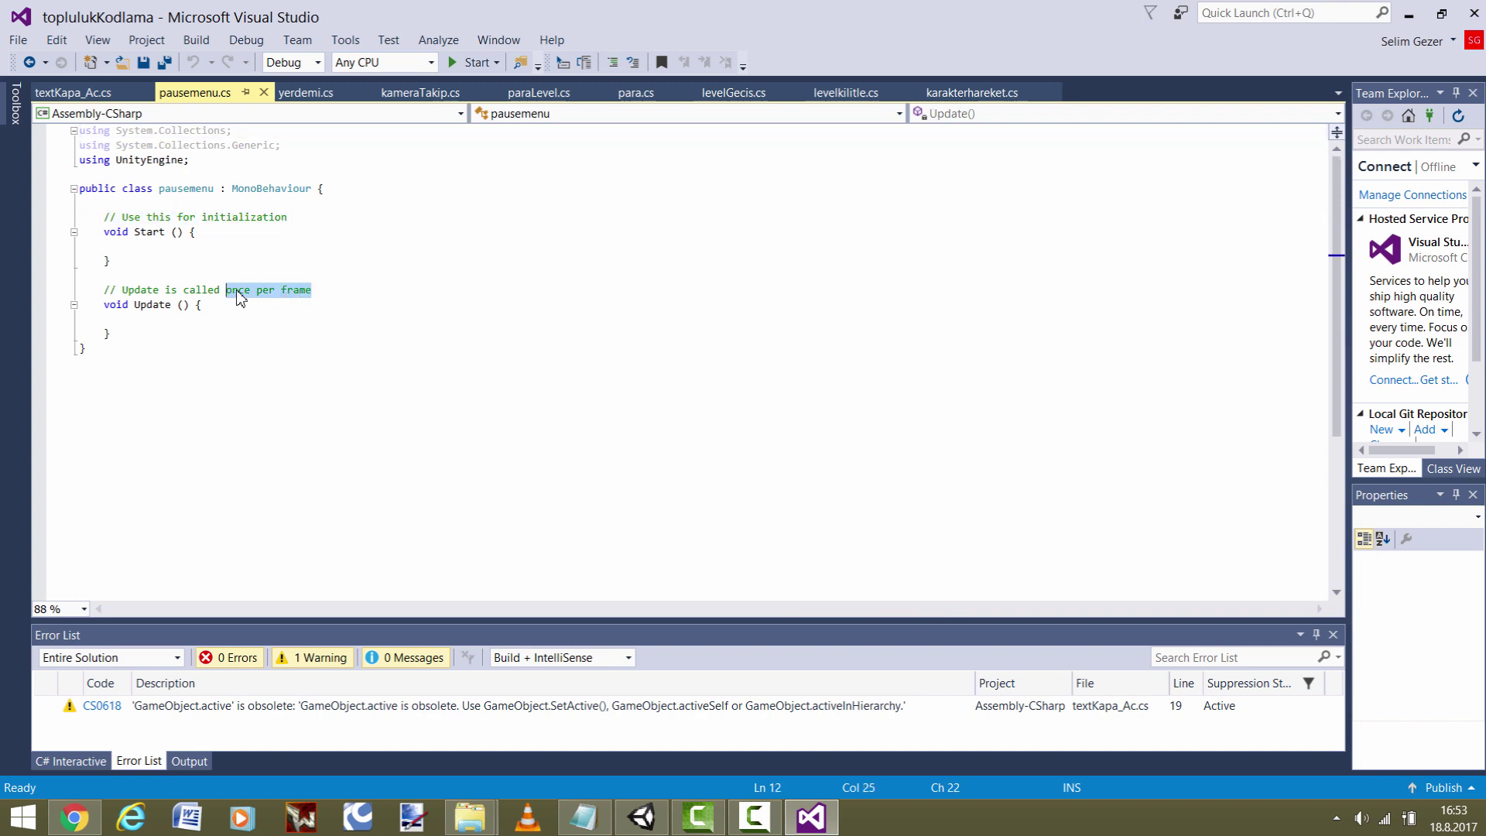
{"action": "key", "text": "Delete"}
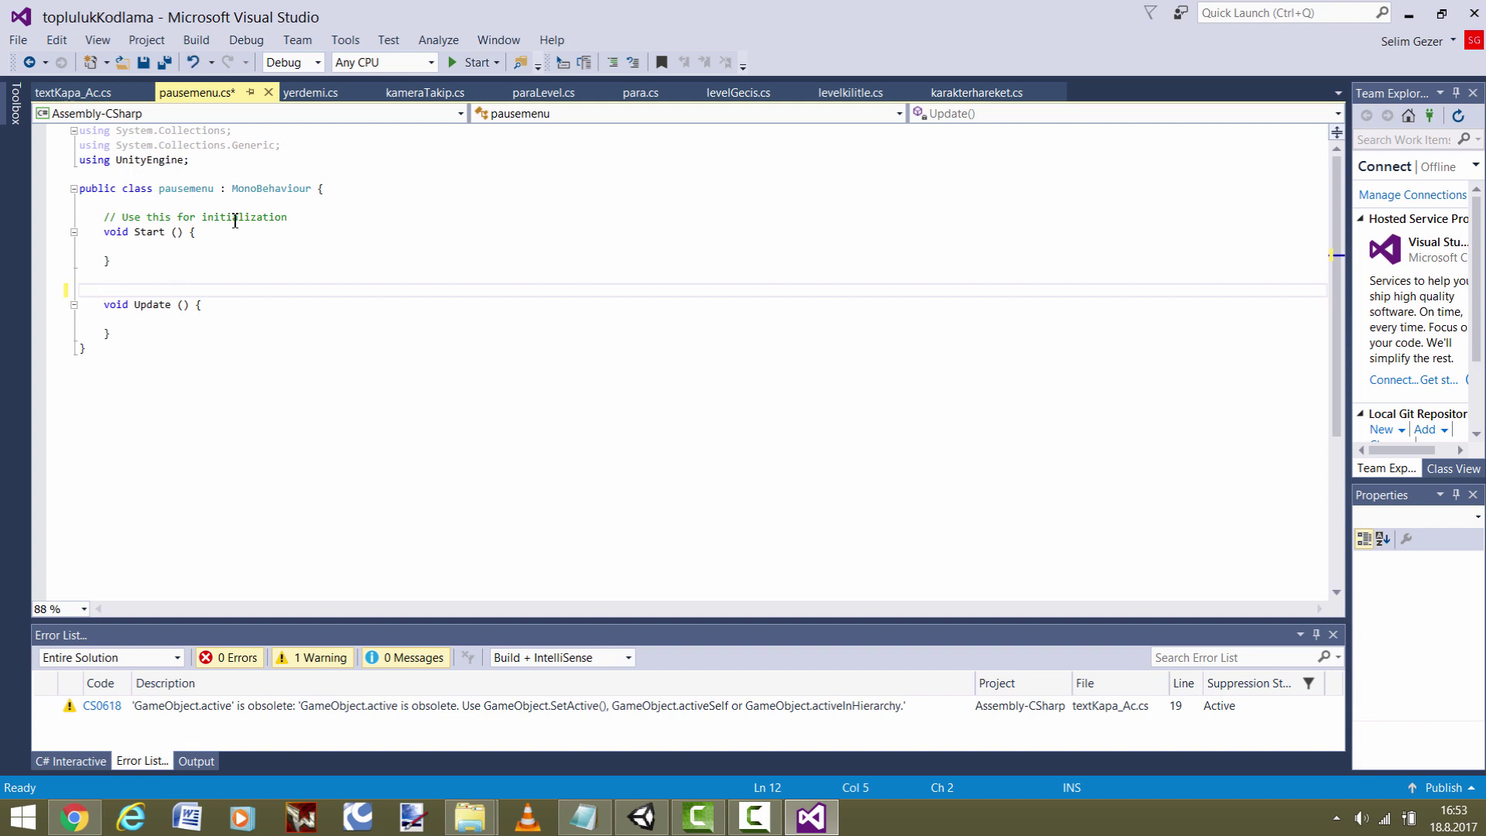
{"action": "left_click_drag", "start_coordinate": [287, 217], "coordinate": [87, 215]}
{"action": "key", "text": "Delete"}
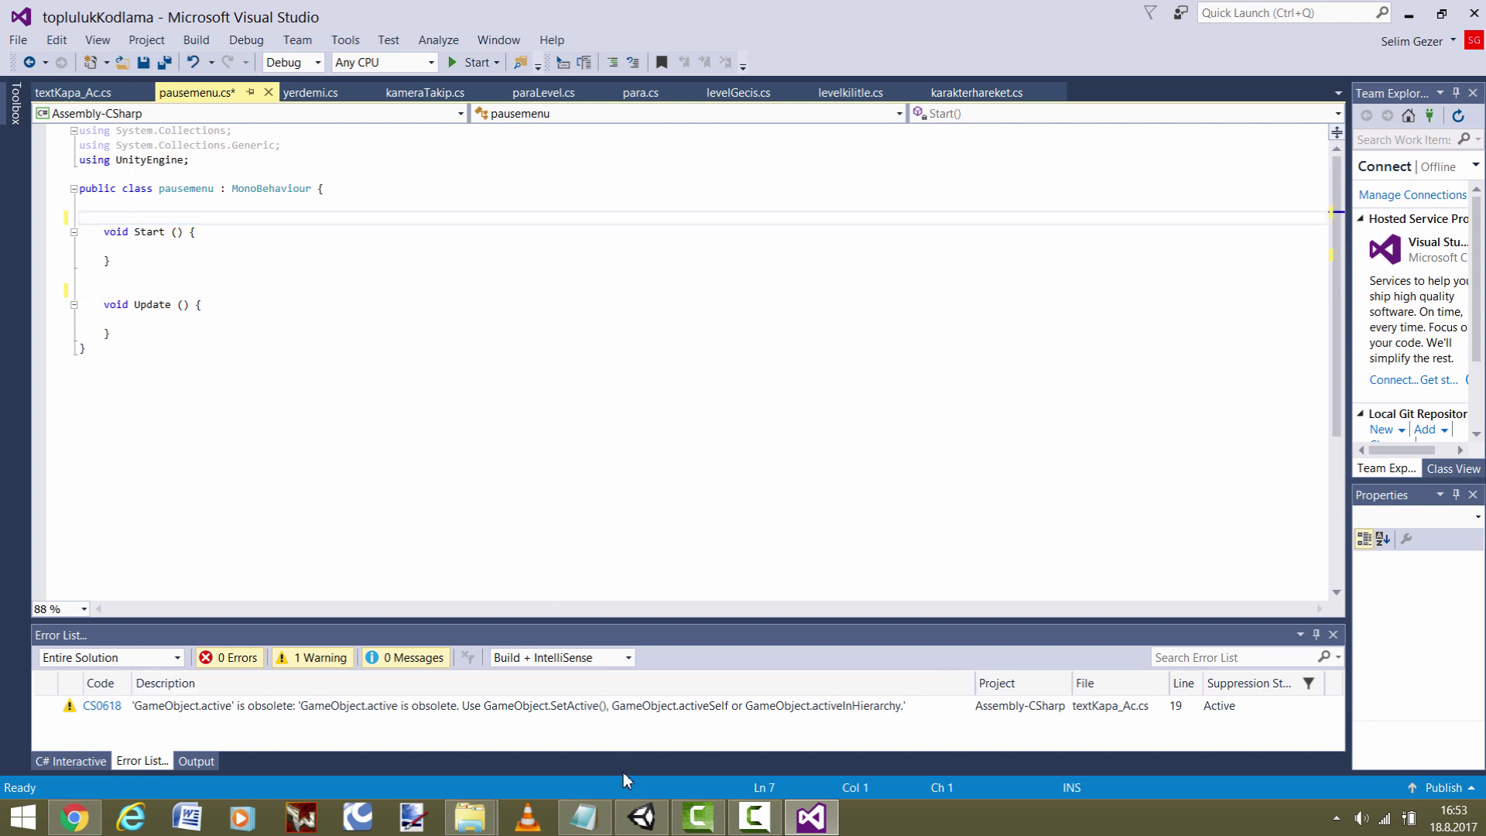
{"action": "left_click", "coordinate": [636, 825]}
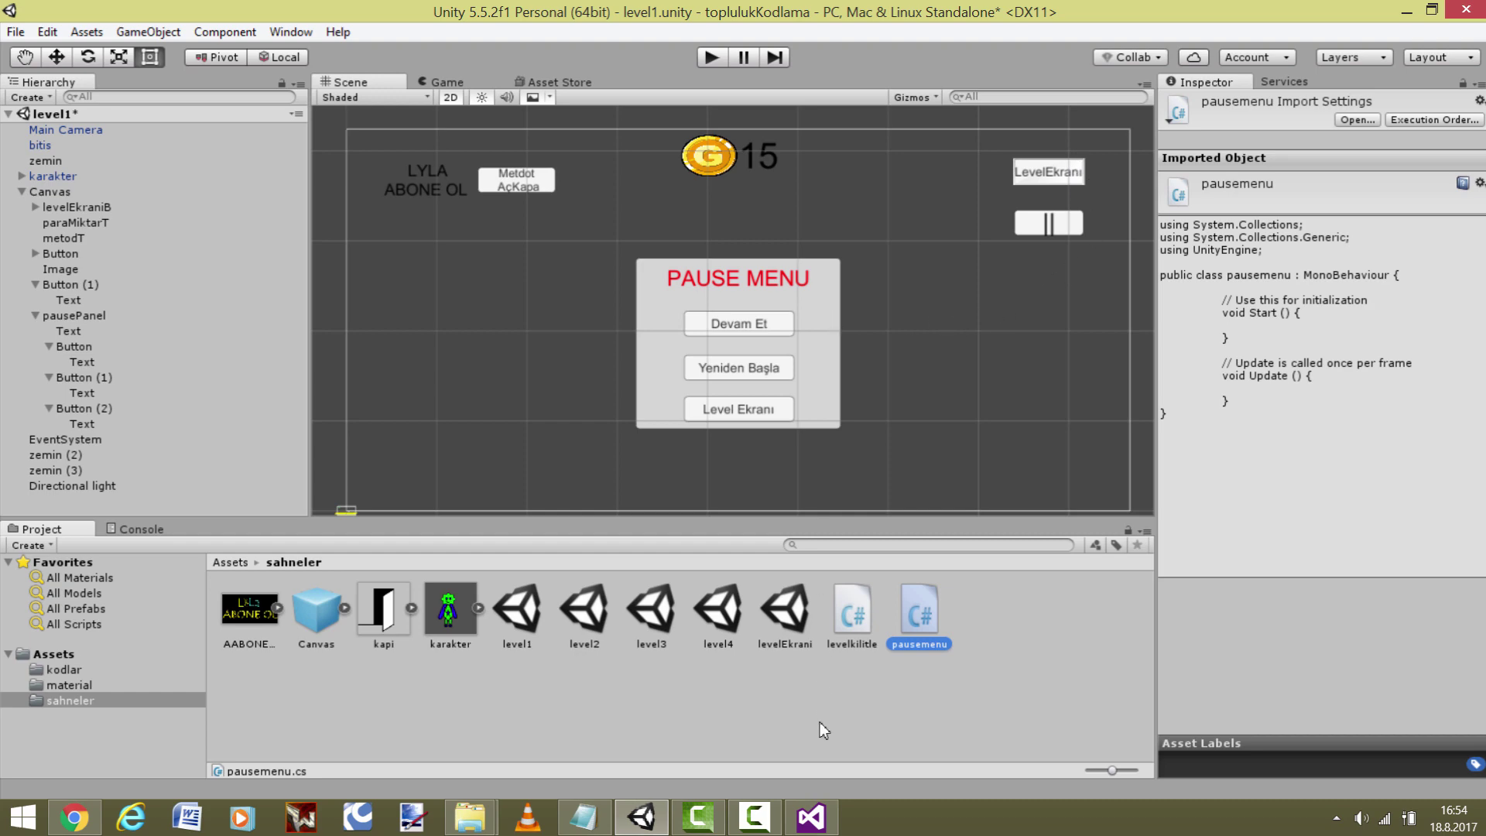
- Declare a public GameObject pausep field and call pausep.SetActive(false) in Start()
{"action": "left_click", "coordinate": [811, 817]}
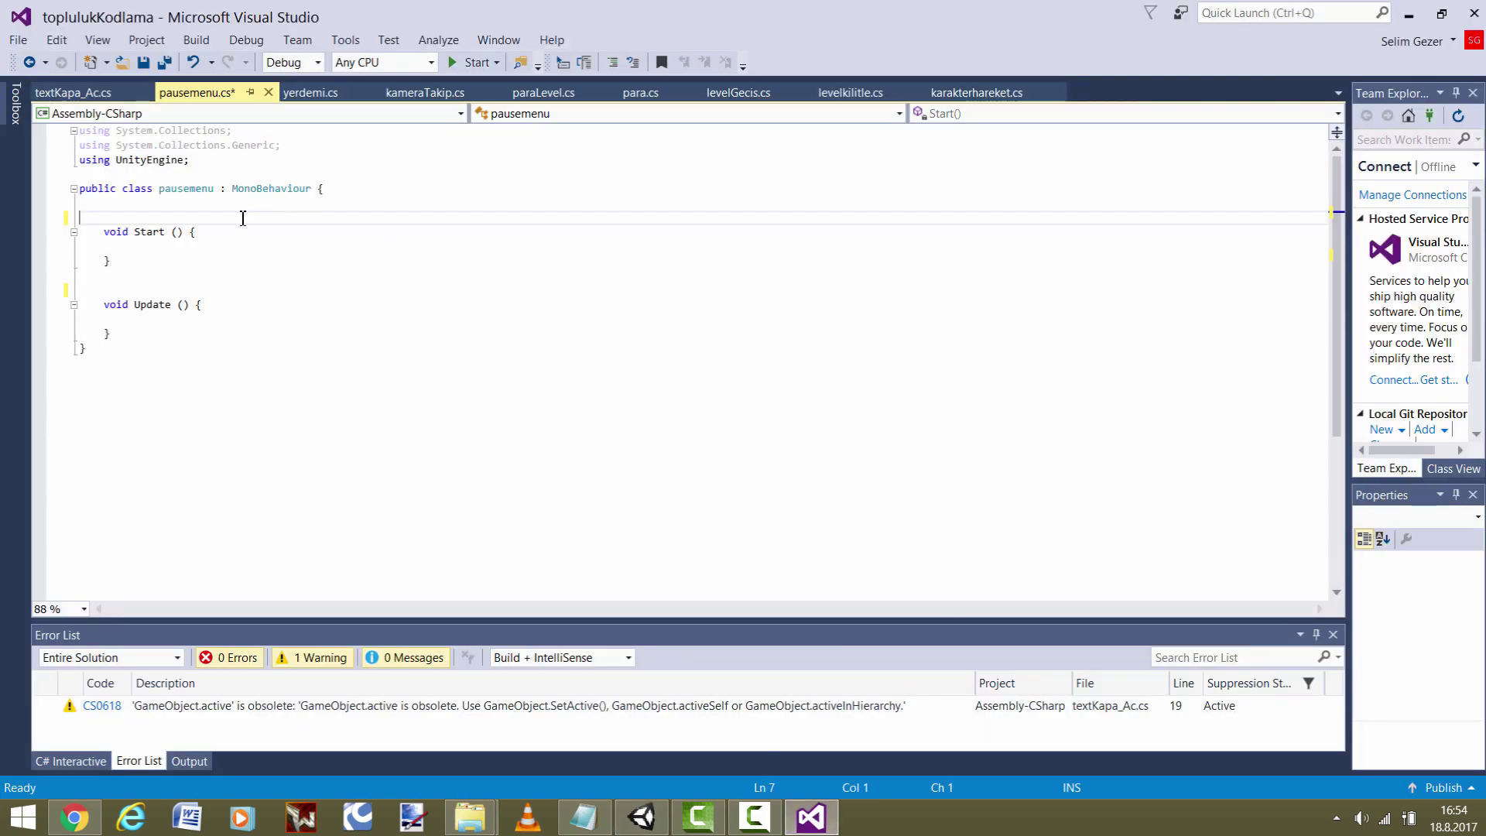
{"action": "type", "text": "pu"}
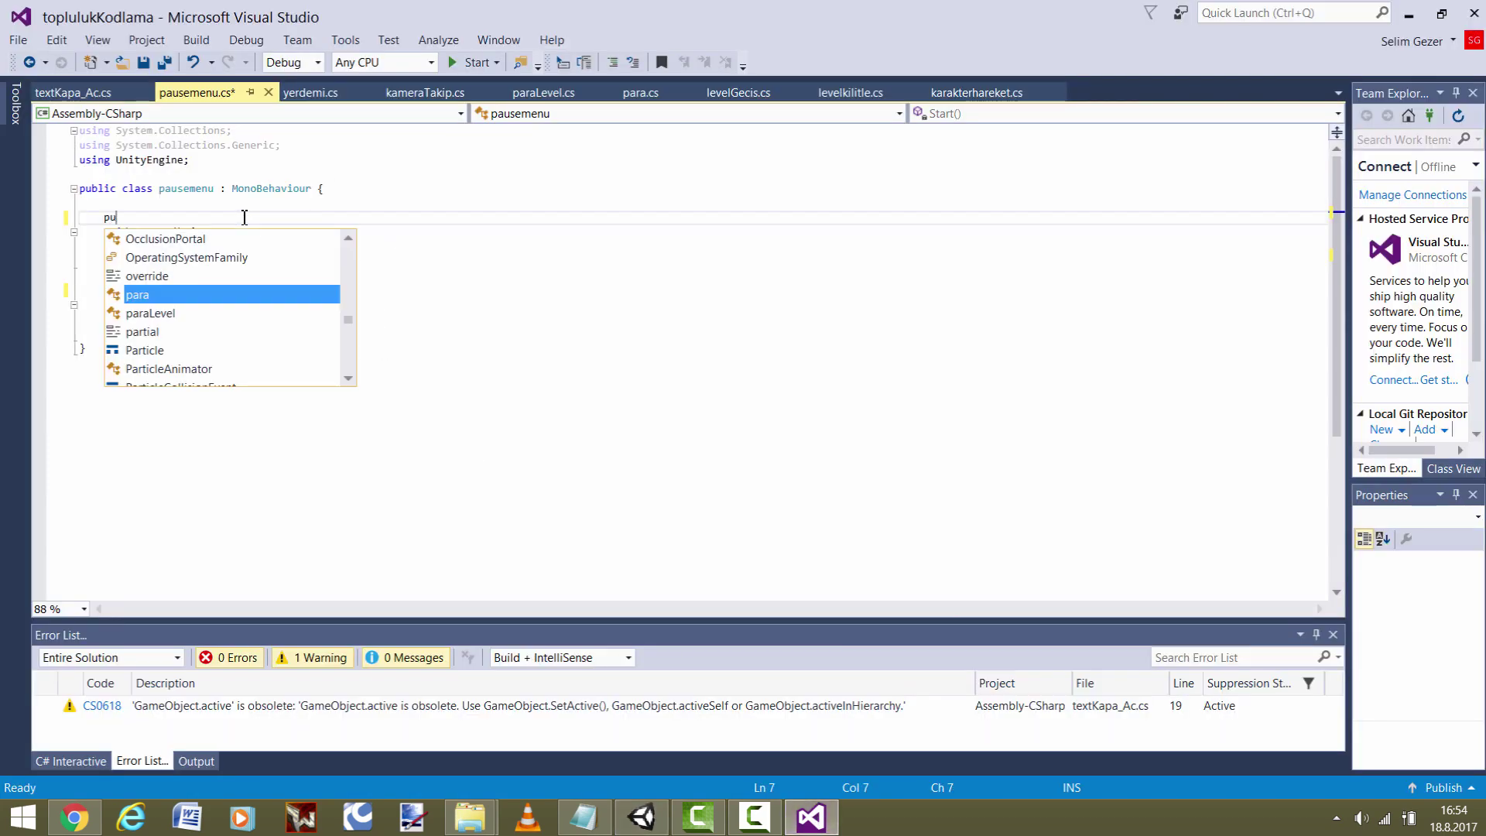
{"action": "type", "text": "blic game "}
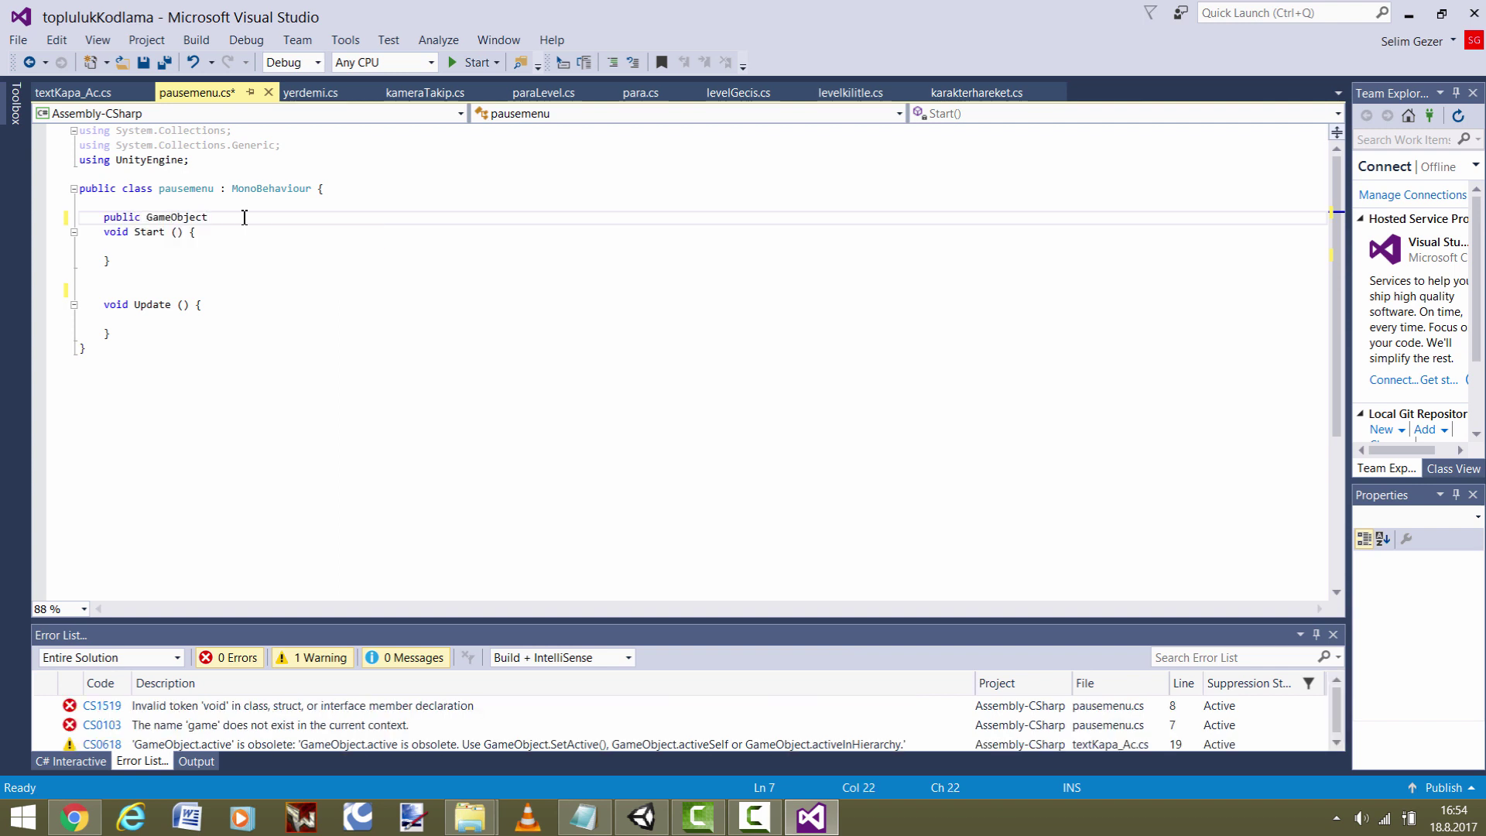
{"action": "type", "text": "pause"}
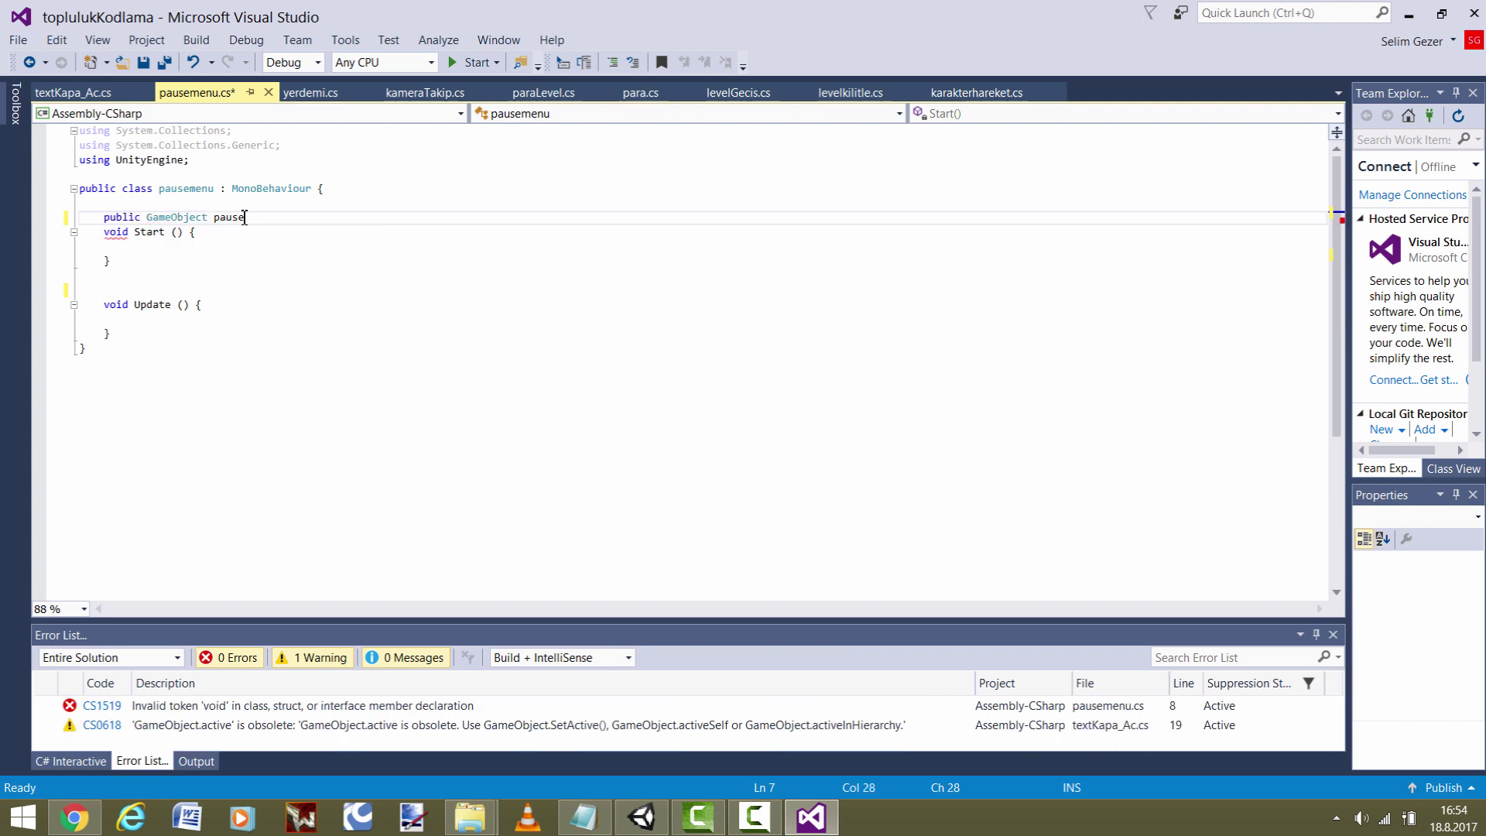
{"action": "type", "text": "p;"}
{"action": "key", "text": "Return"}
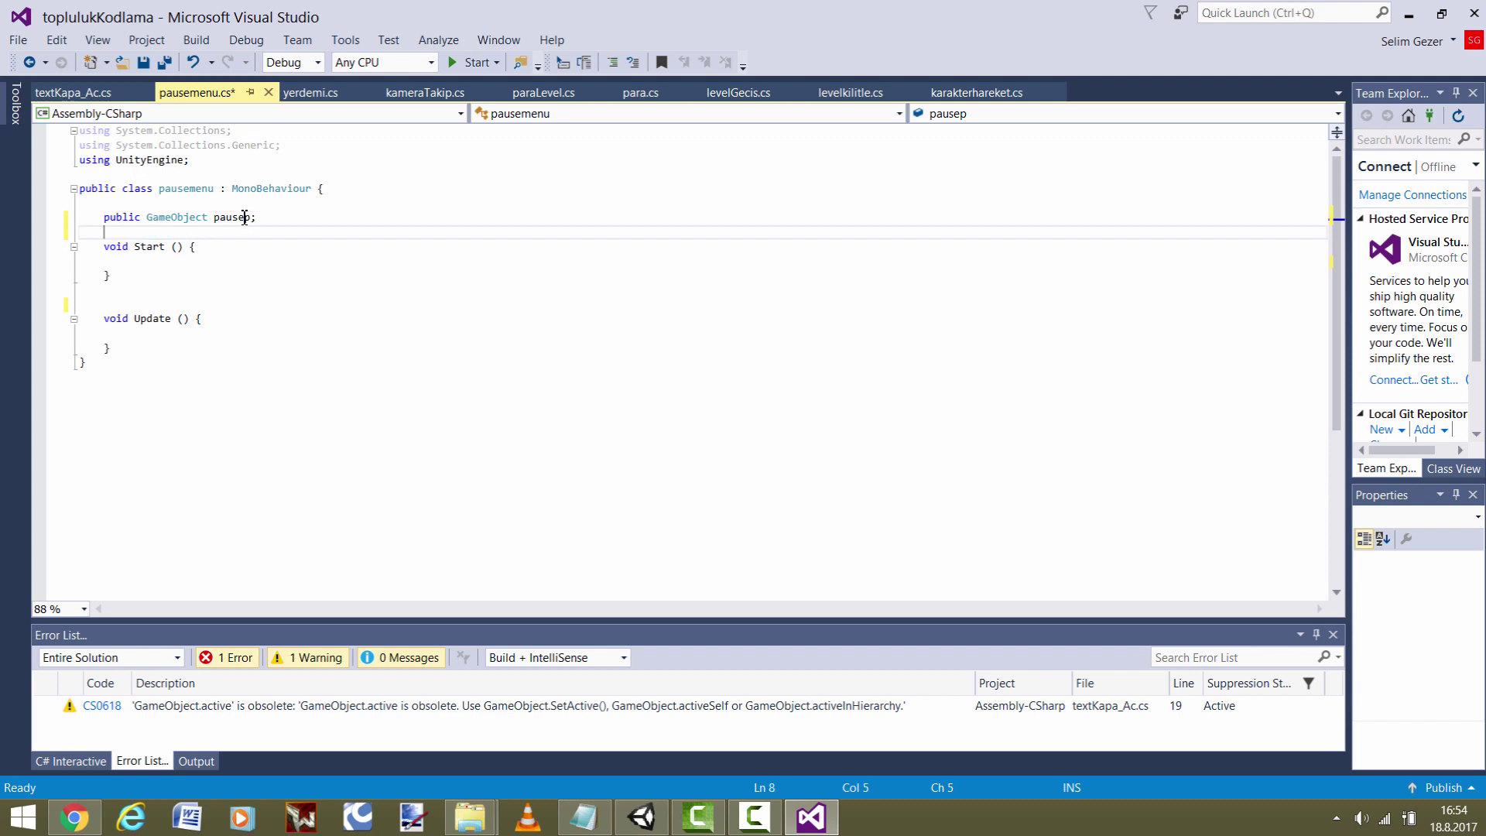
{"action": "left_click", "coordinate": [205, 265]}
{"action": "type", "text": "p"}
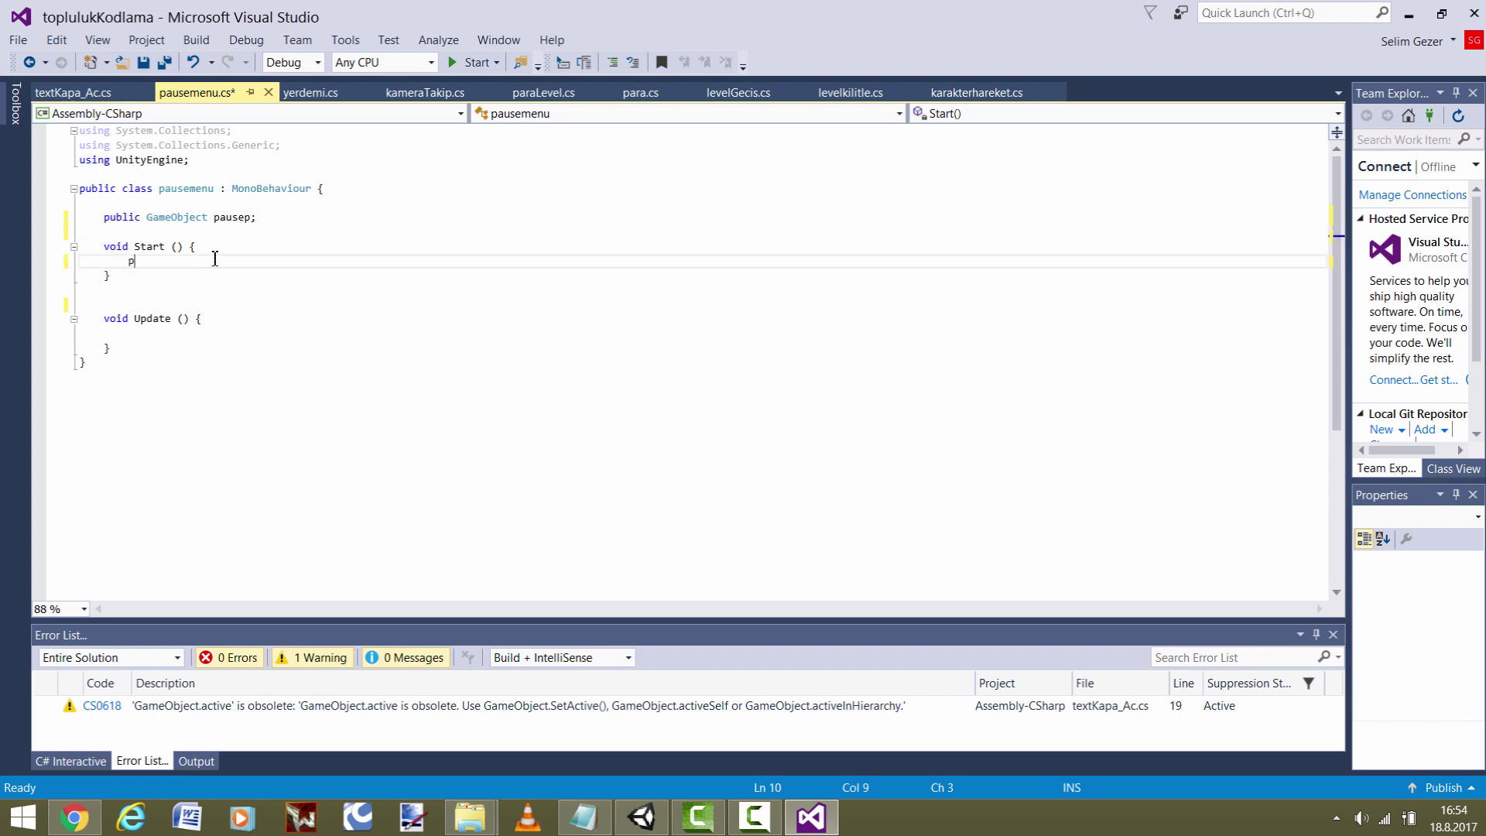
{"action": "type", "text": "ausep"}
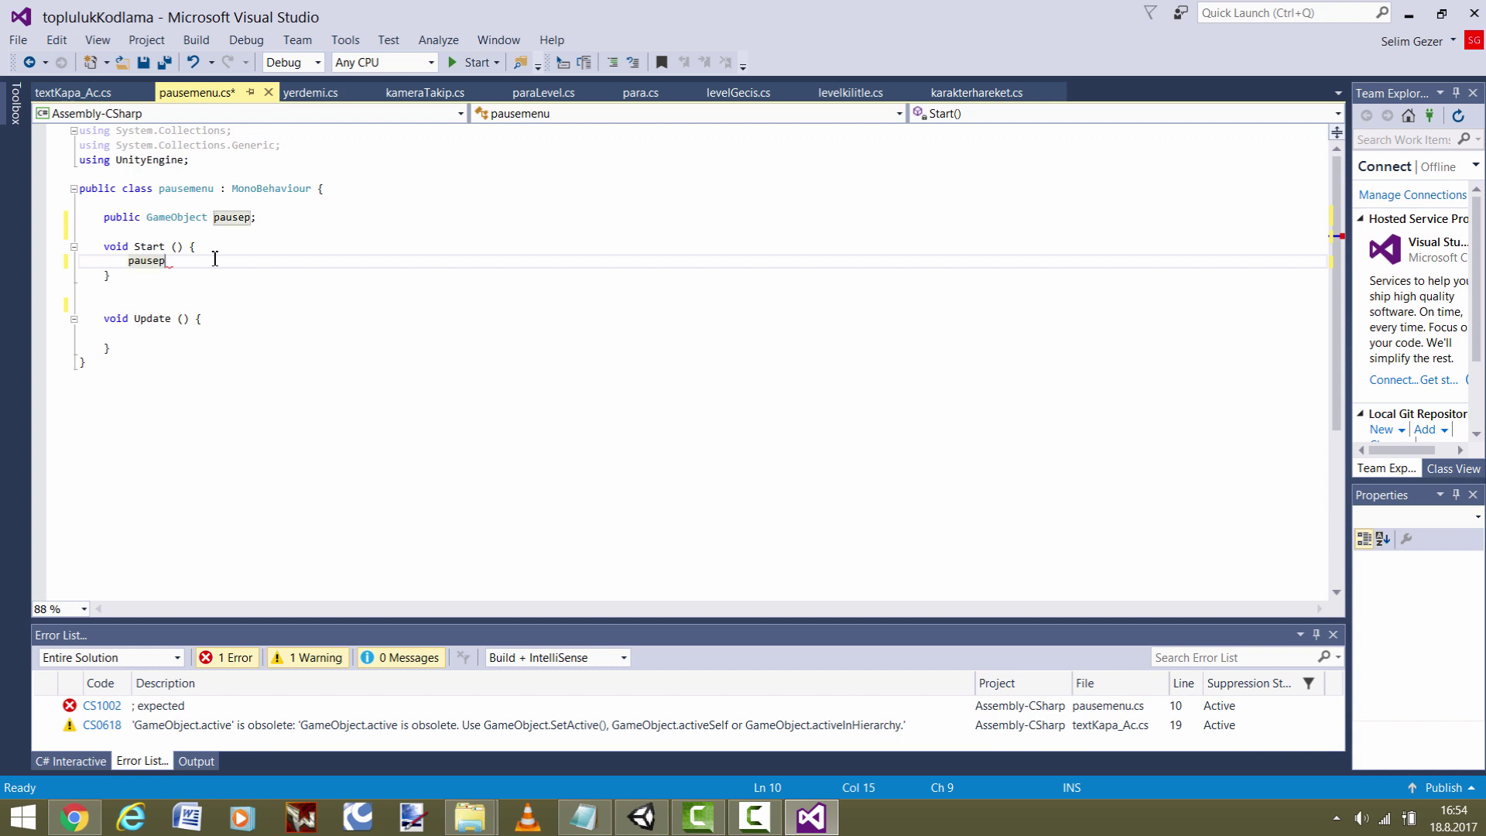
{"action": "type", "text": ".es"}
{"action": "key", "text": "BackSpace"}
{"action": "key", "text": "BackSpace"}
{"action": "type", "text": "se"}
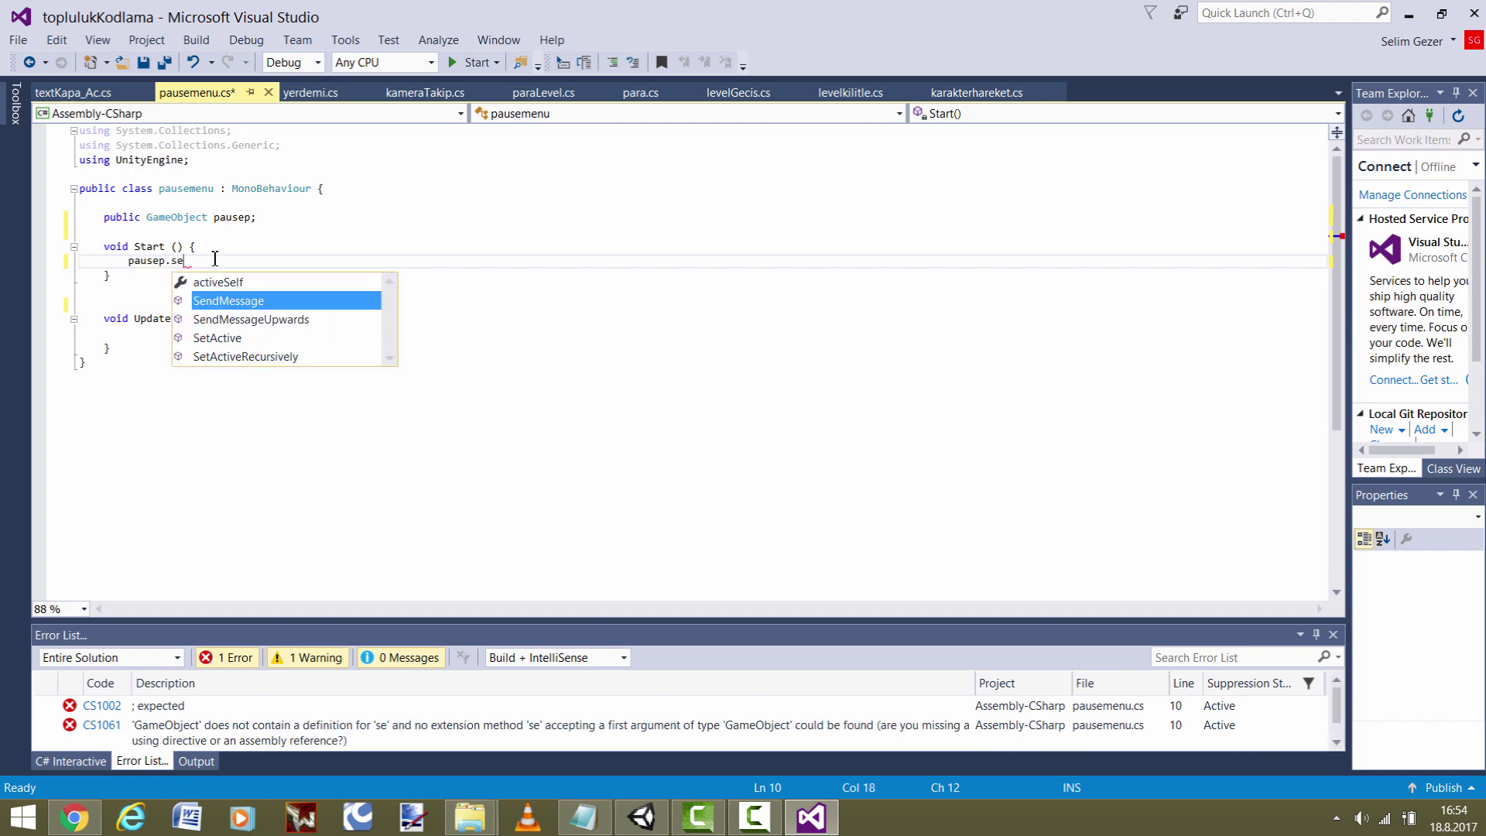
{"action": "key", "text": "Tab"}
{"action": "type", "text": "("}
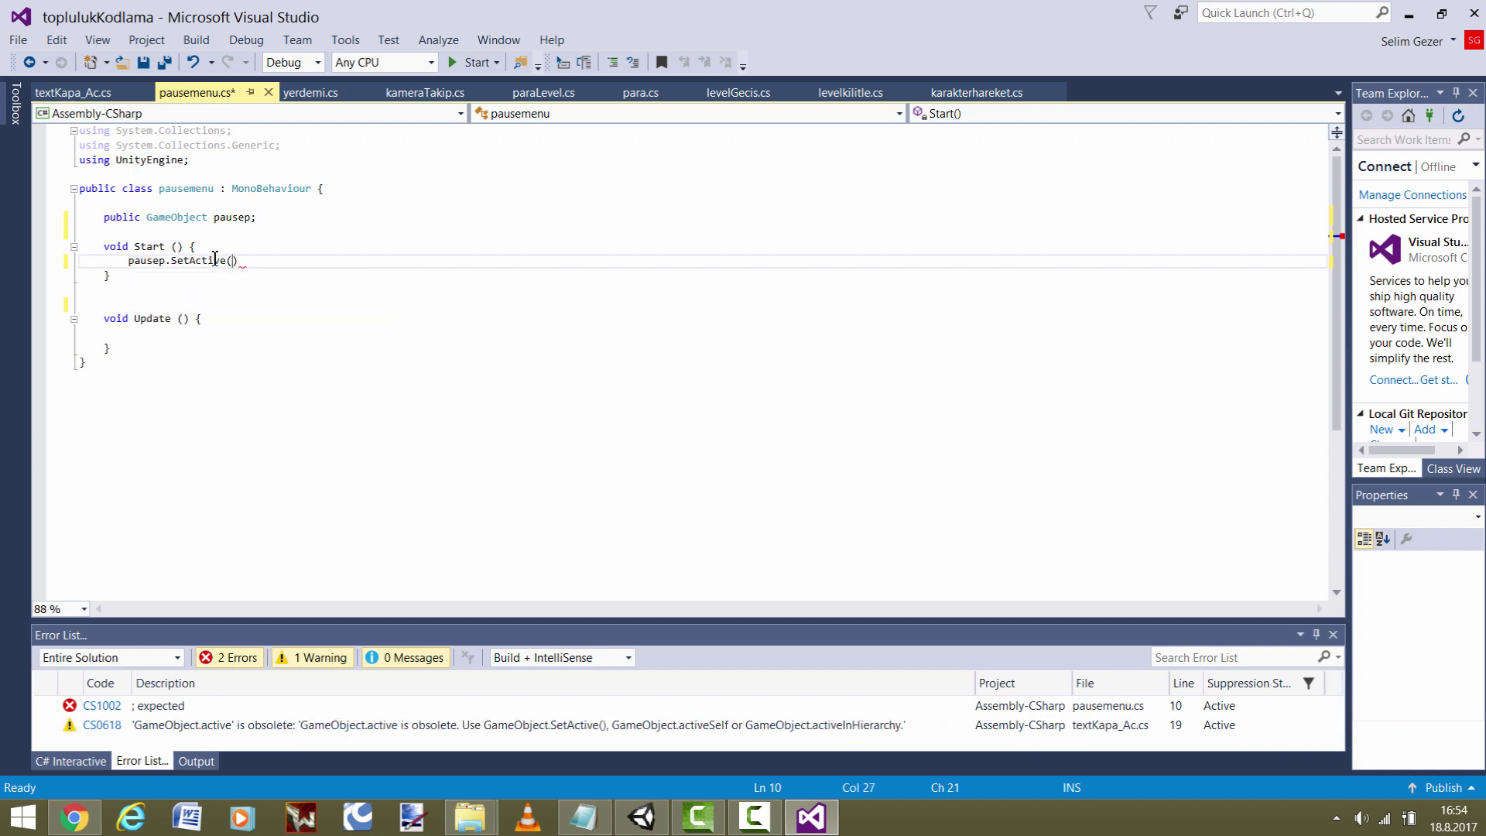
{"action": "type", "text": "false);"}
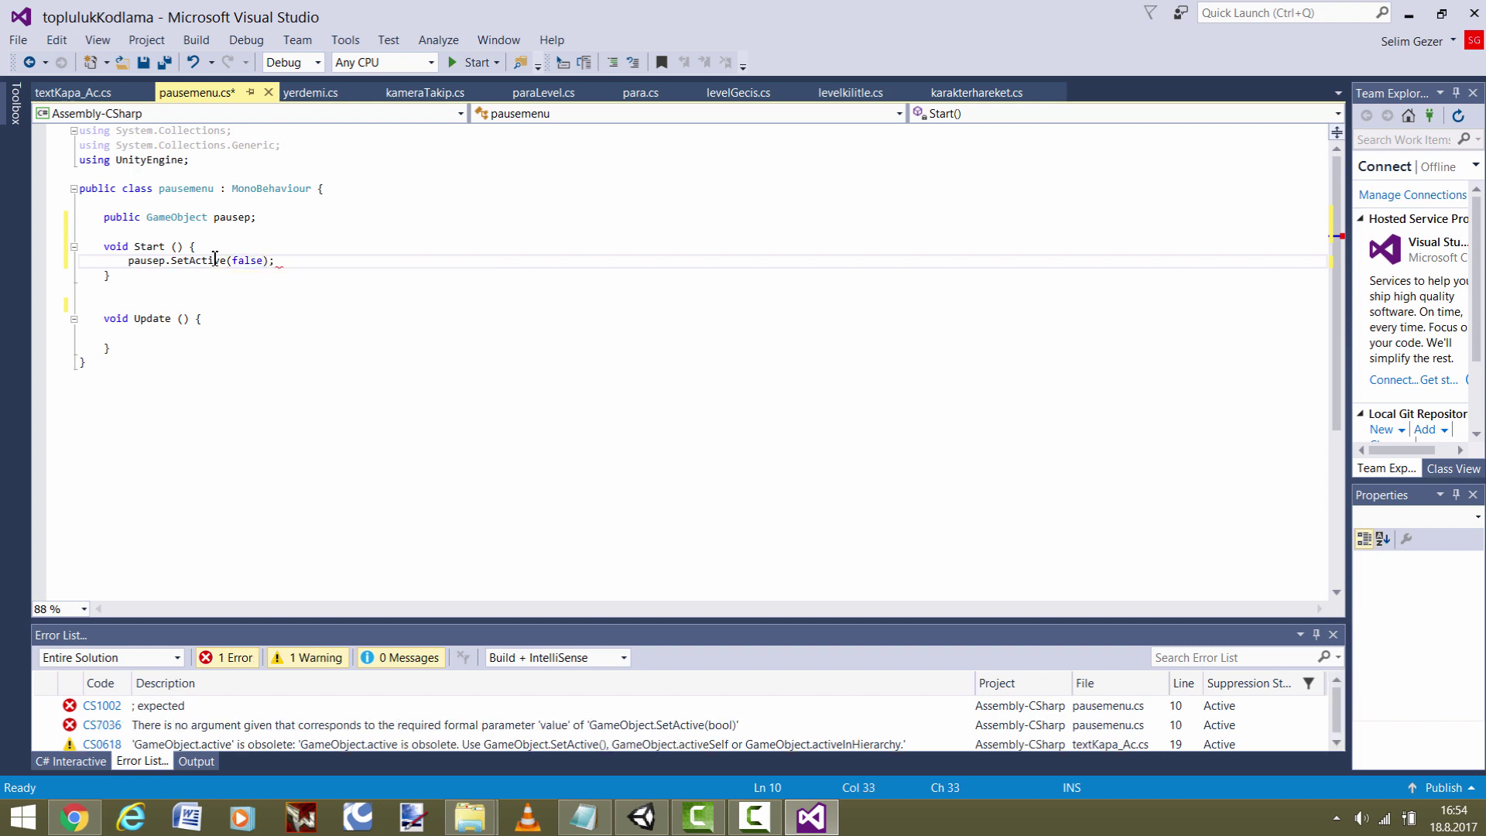
{"action": "left_click", "coordinate": [205, 345]}
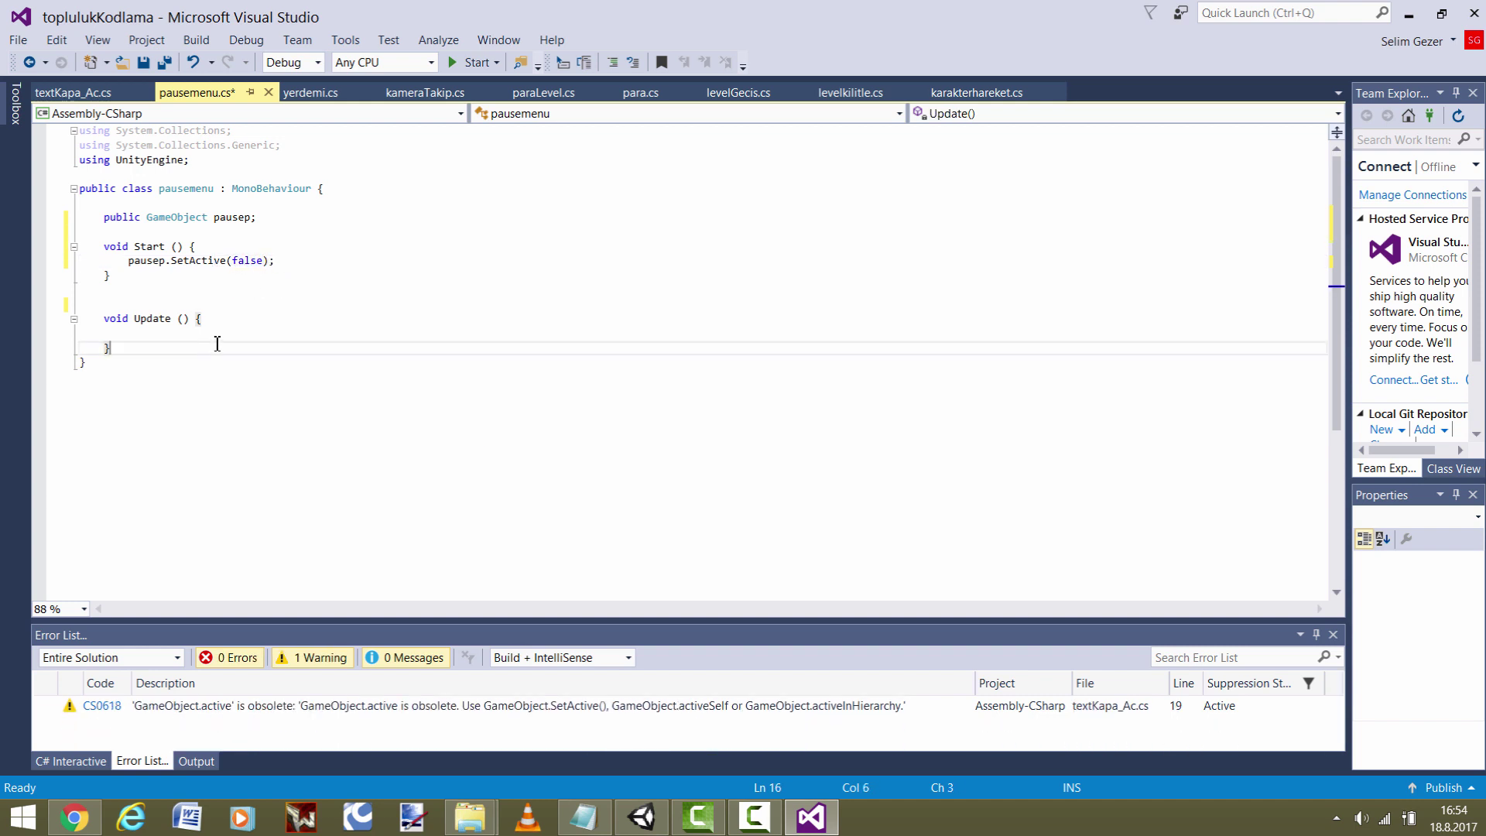
{"action": "key", "text": "Return"}
{"action": "key", "text": "Return"}
- Write public void butonden_gelen(string ne_geldi) with an if (ne_geldi == "pause") branch calling pausep.SetActive(true)
{"action": "type", "text": "pu"}
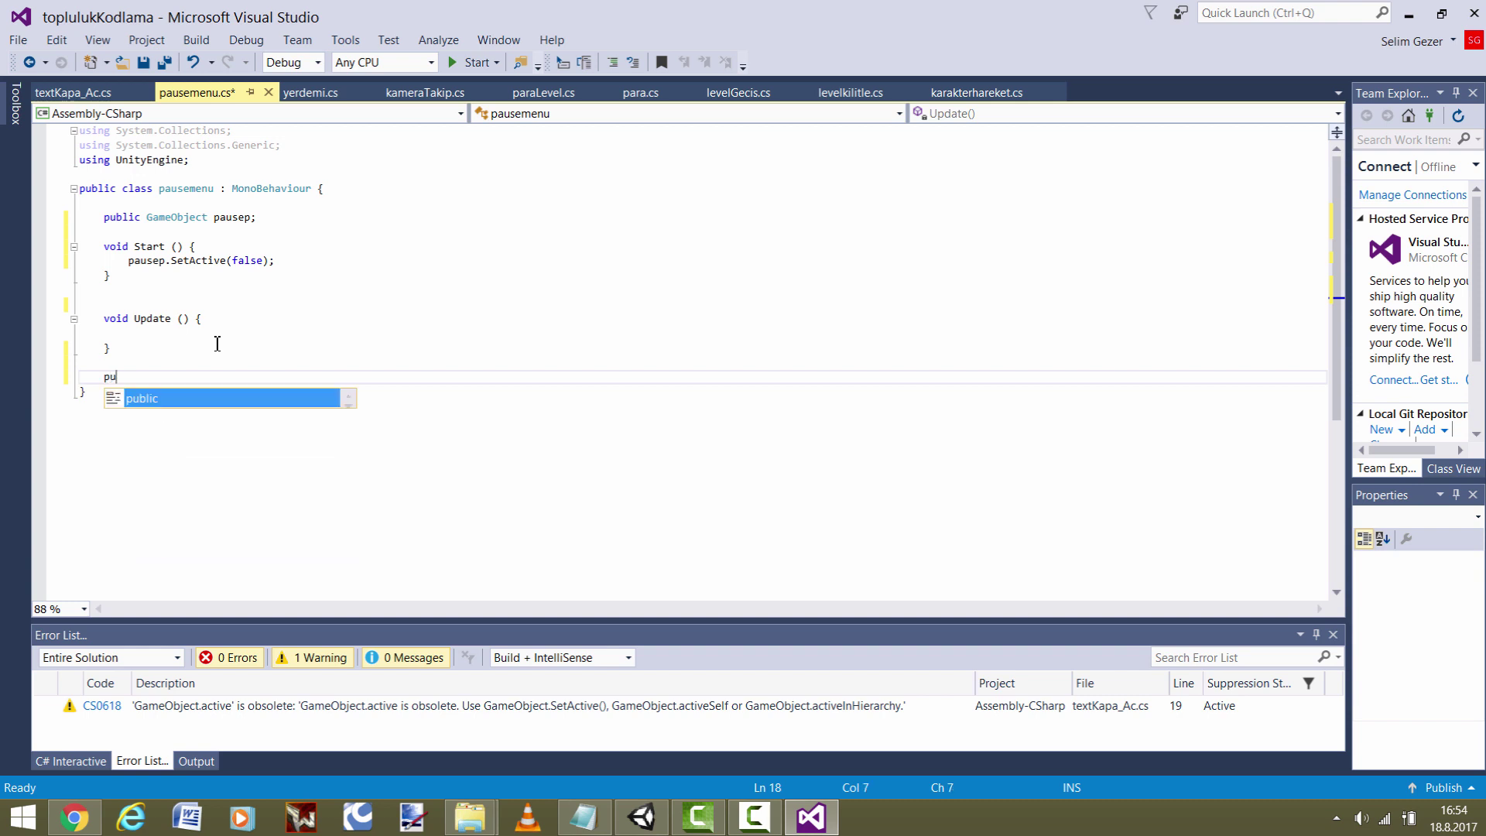
{"action": "type", "text": "blic void "}
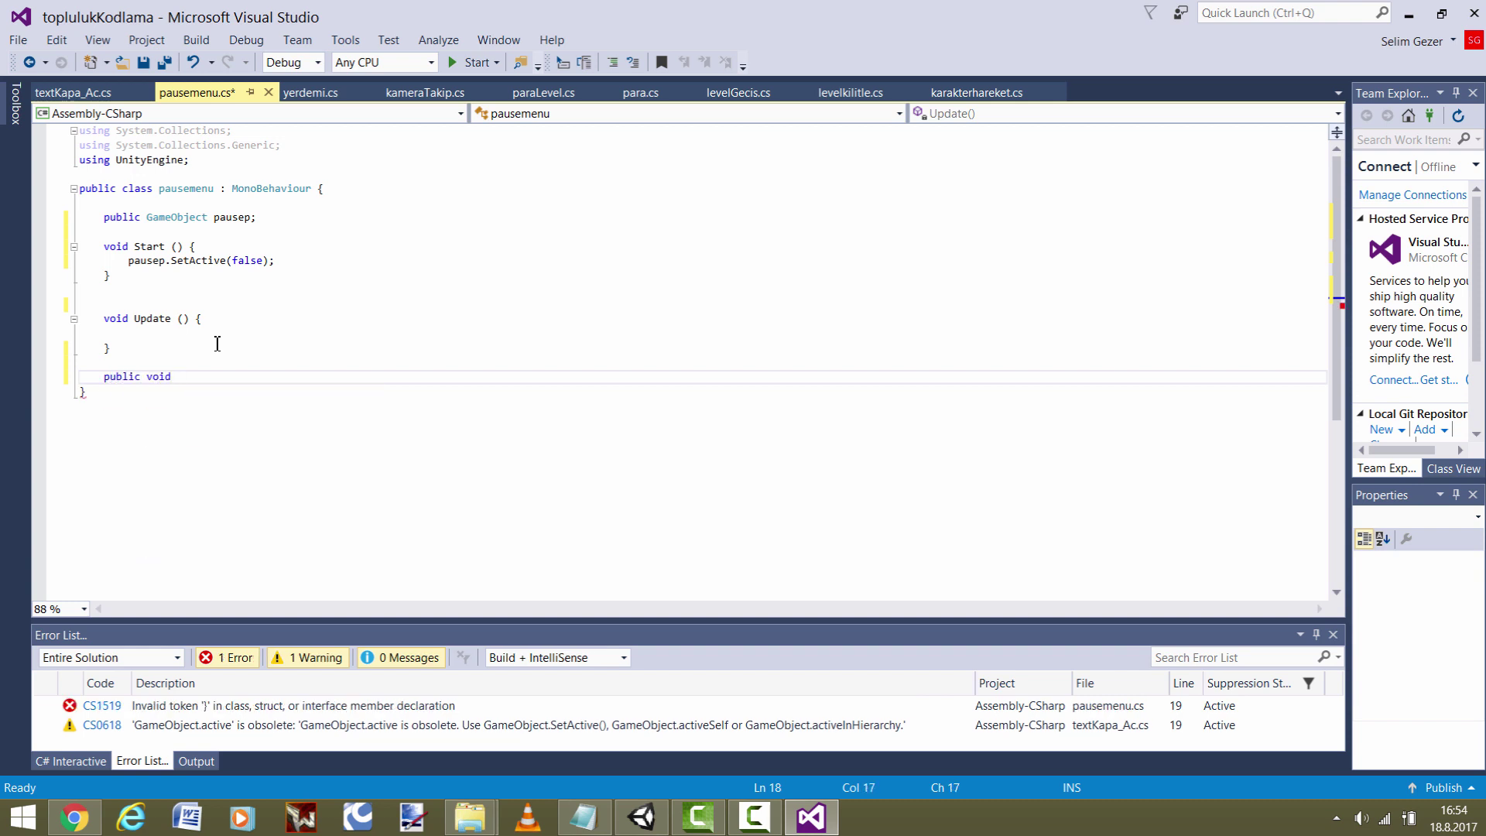
{"action": "type", "text": "tonden_"}
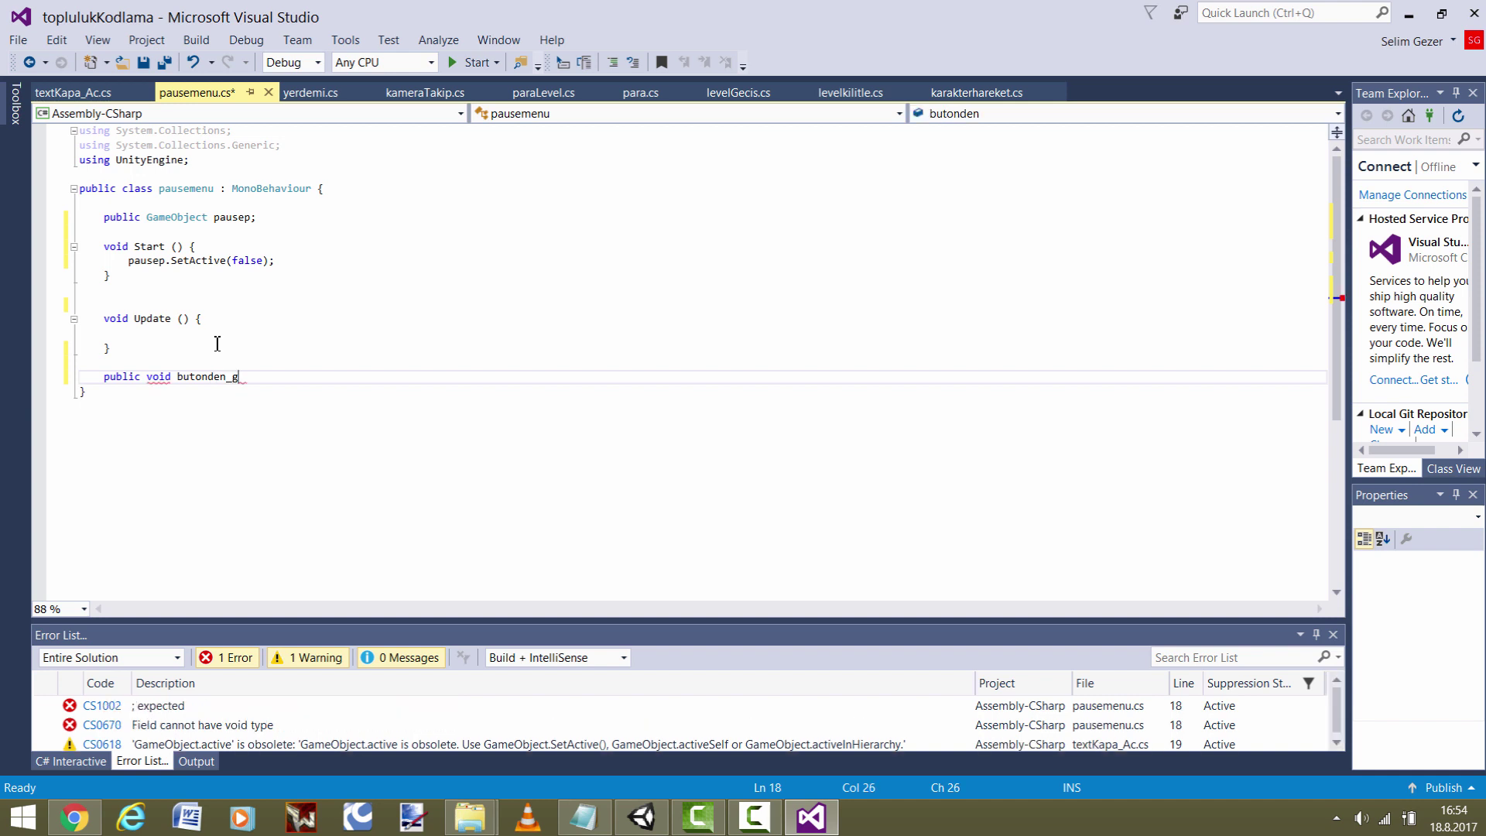
{"action": "type", "text": "gelen"}
{"action": "type", "text": "s"}
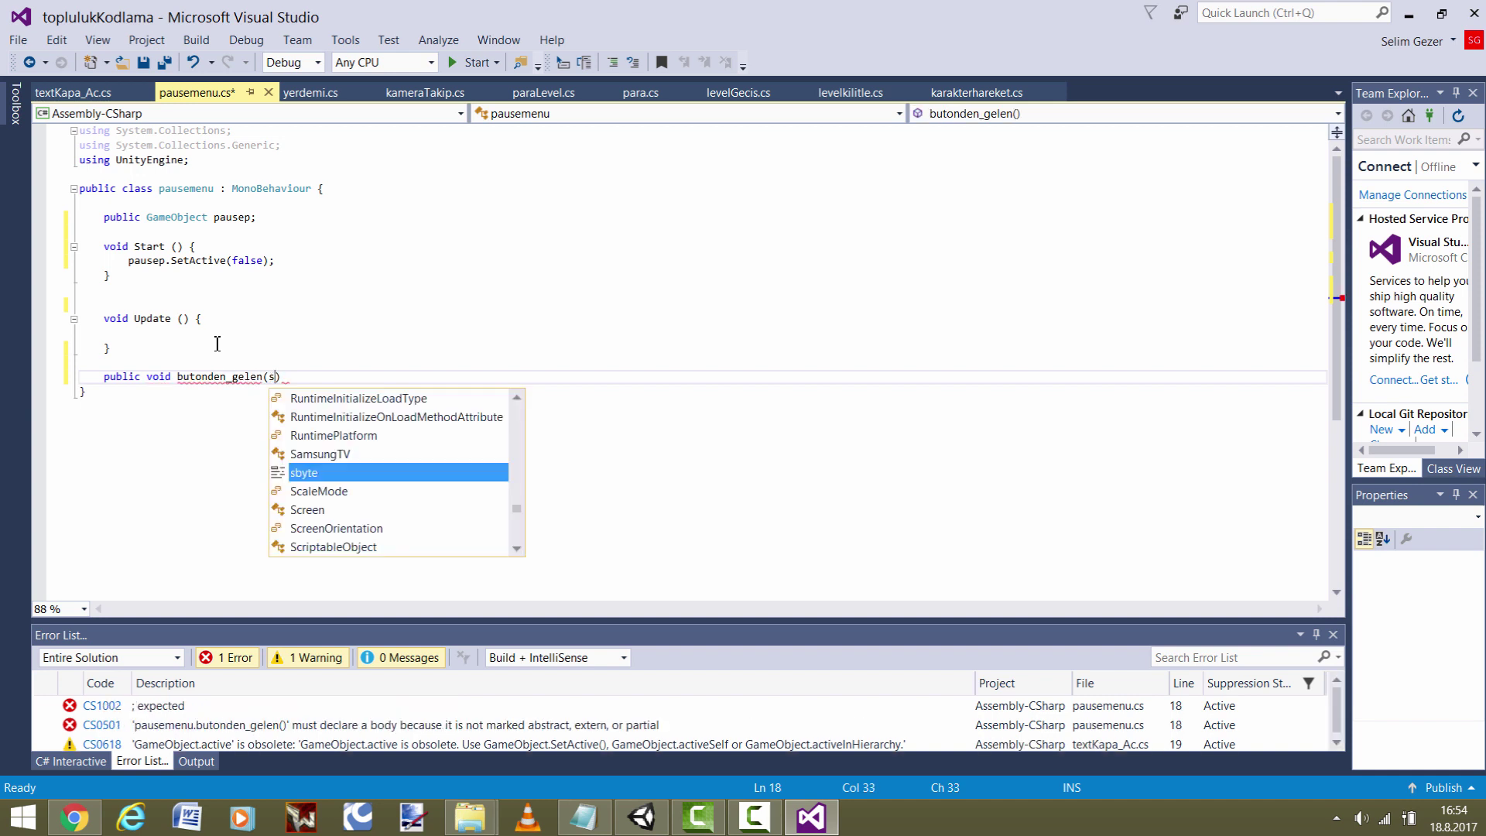
{"action": "type", "text": "tring"}
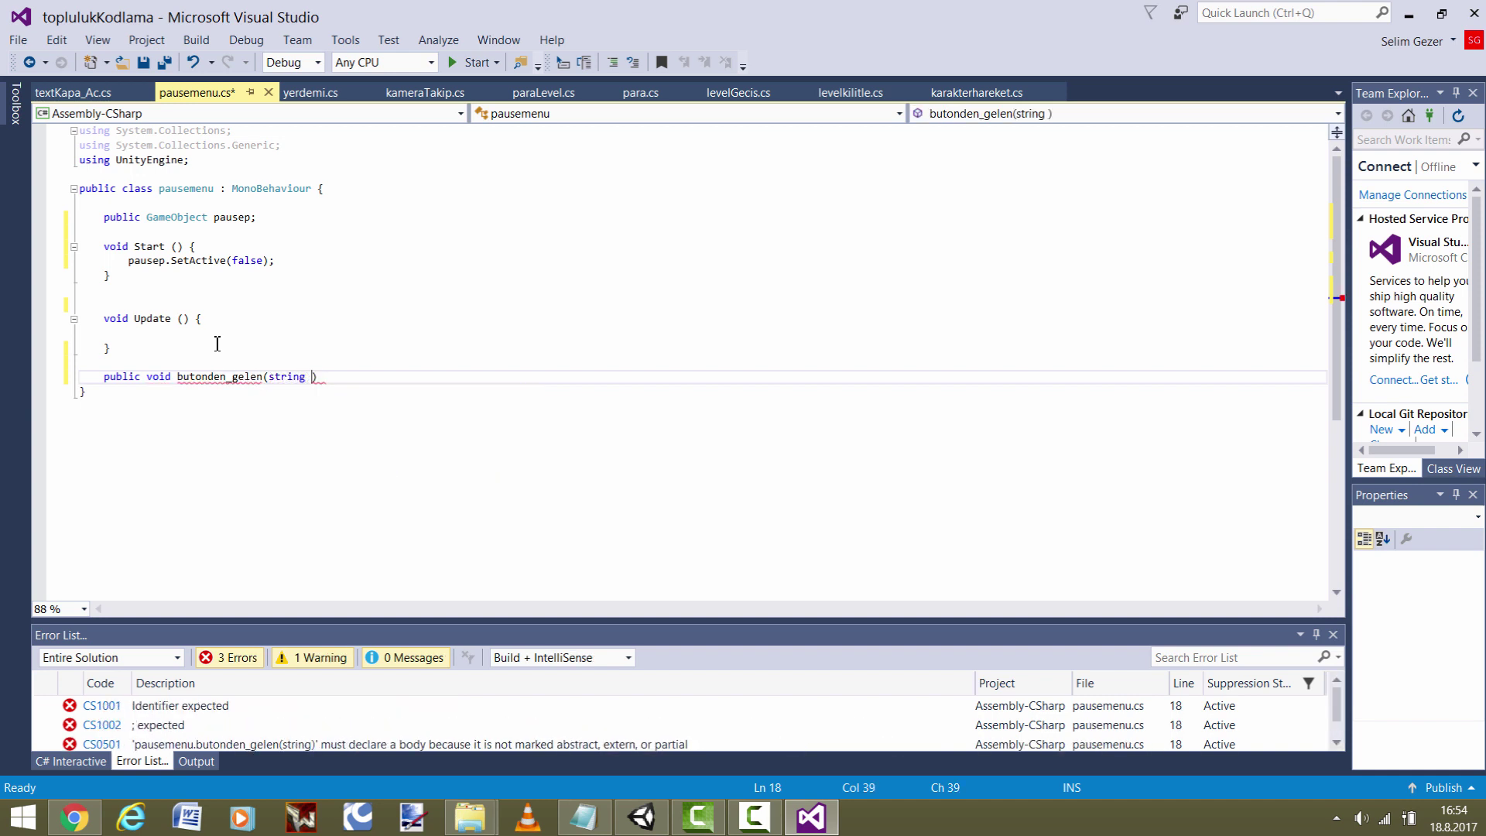
{"action": "type", "text": " e_g"}
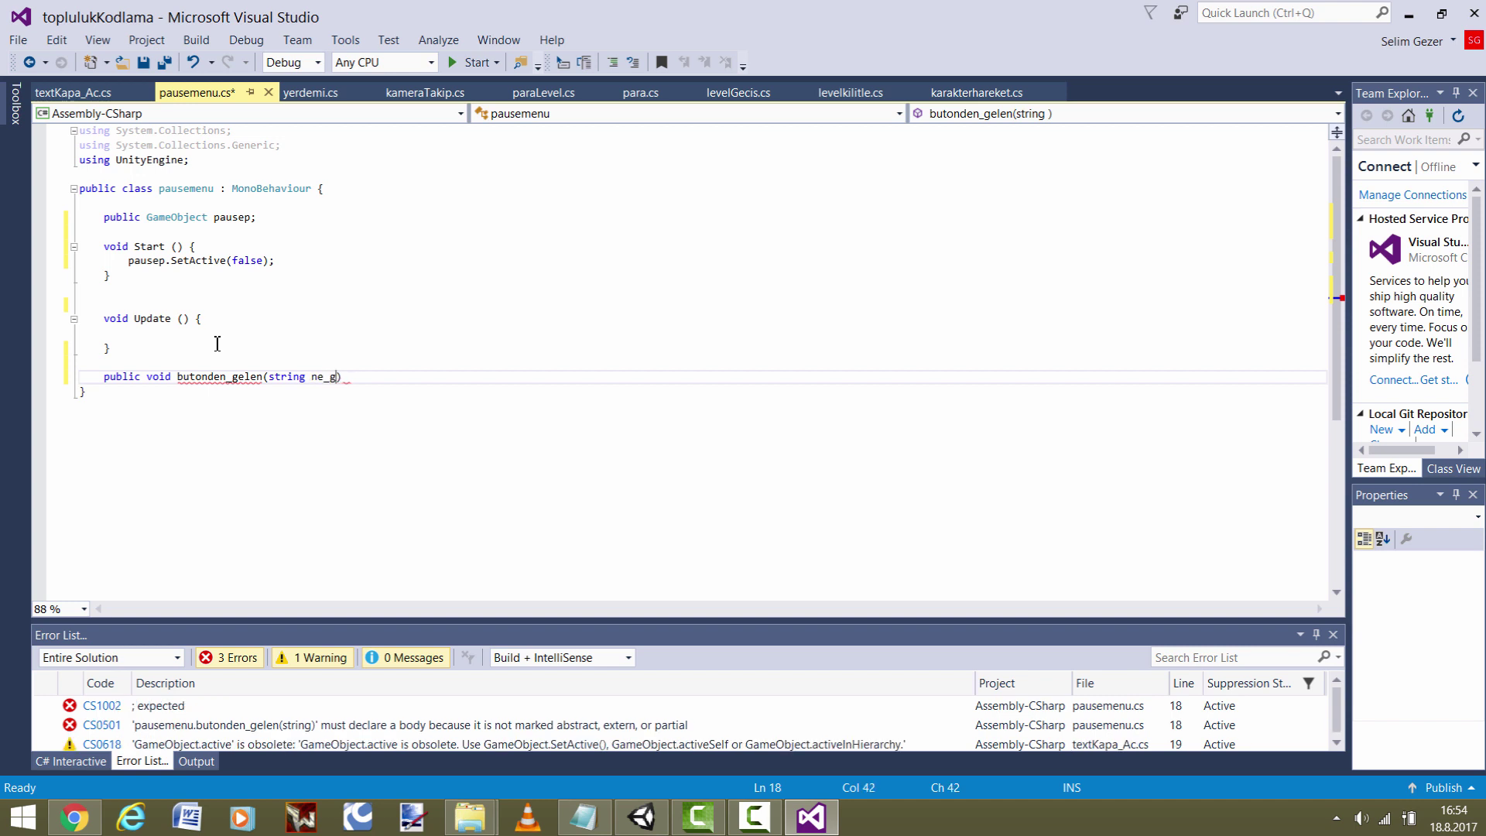
{"action": "type", "text": "eld"}
{"action": "type", "text": " {"}
{"action": "key", "text": "Return"}
{"action": "type", "text": "i"}
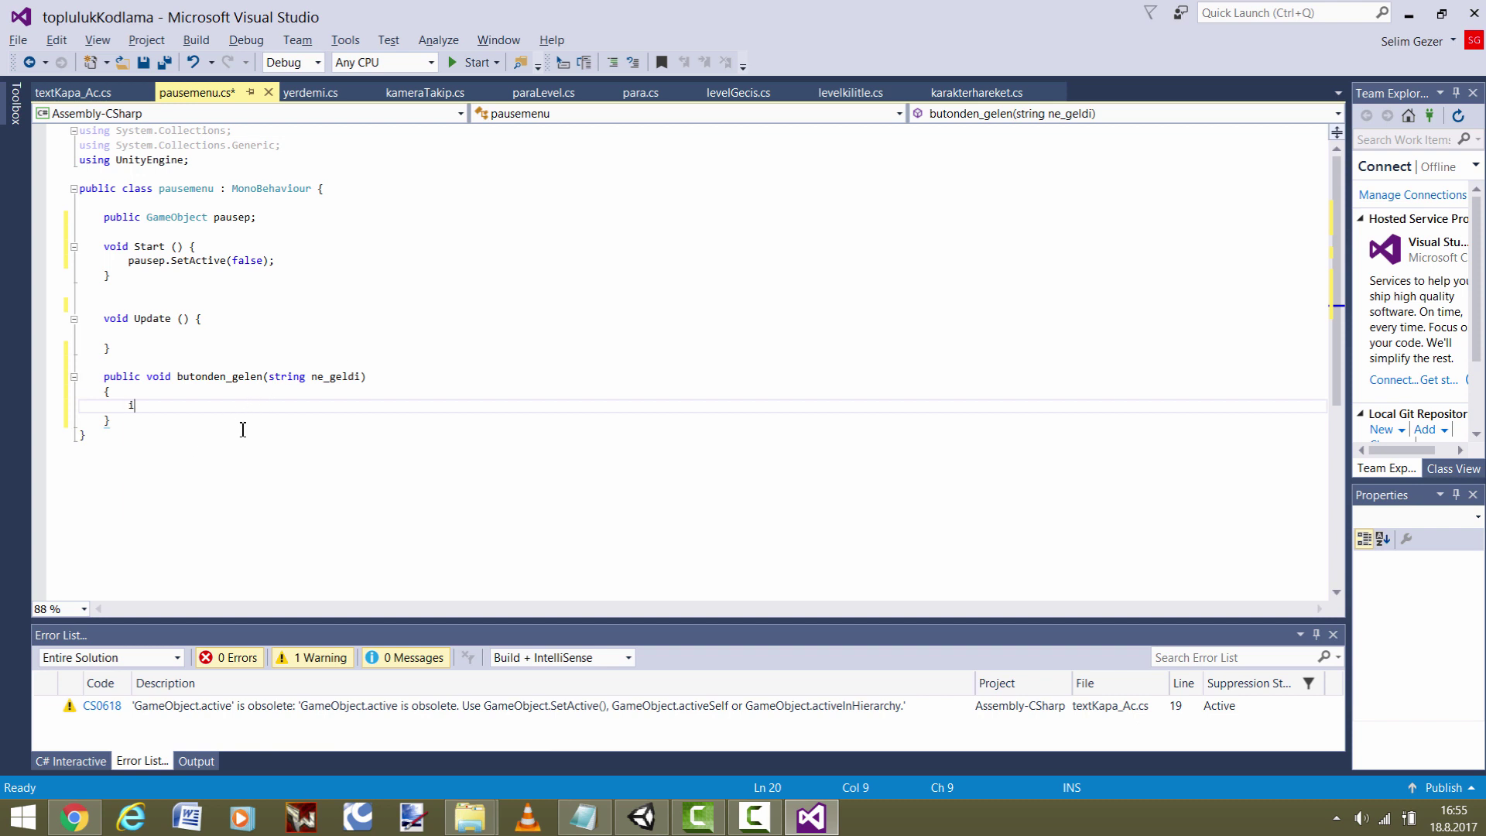
{"action": "type", "text": "f()"}
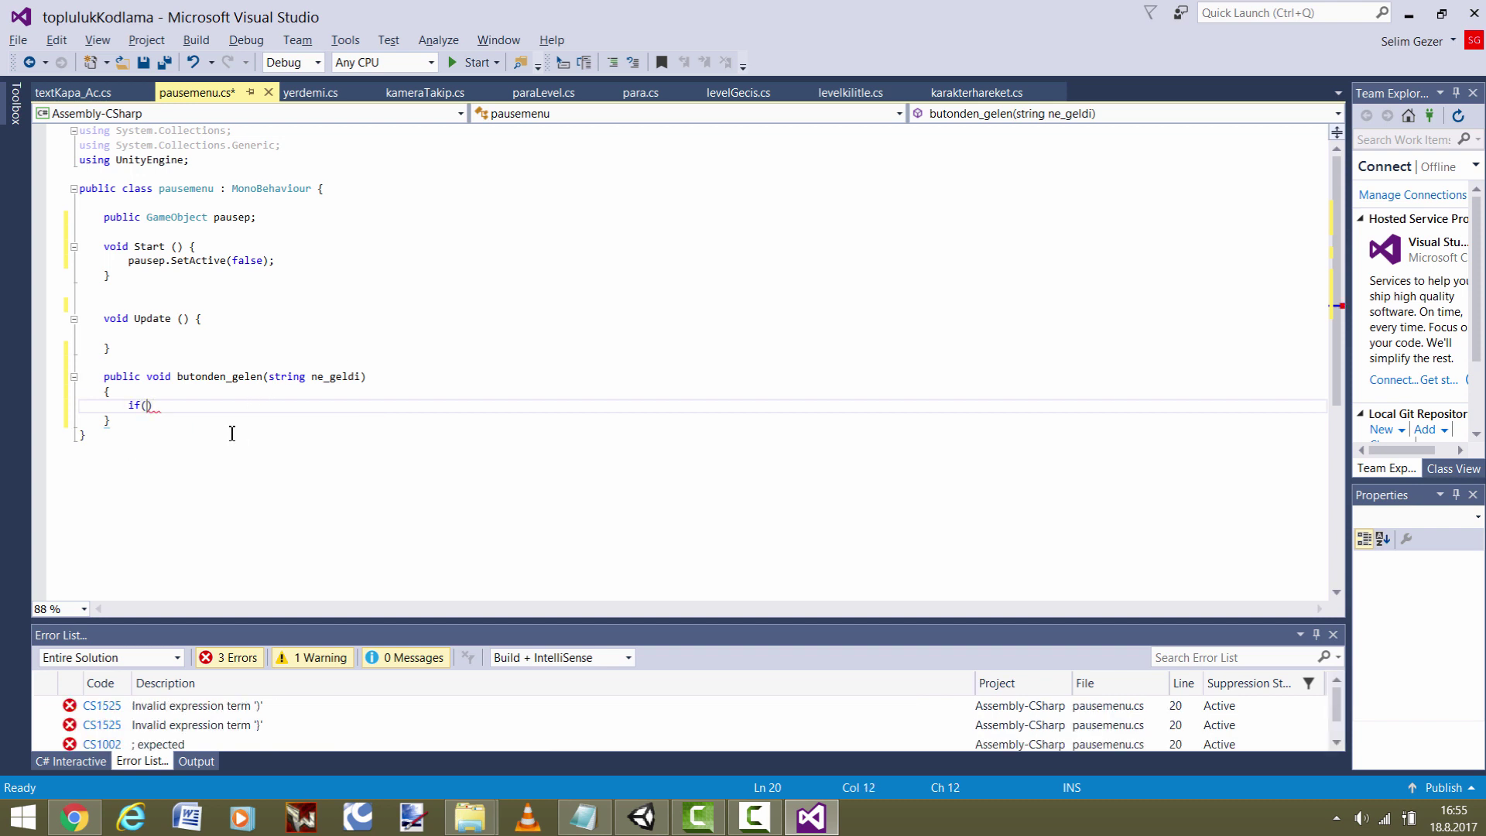
{"action": "type", "text": "ne"}
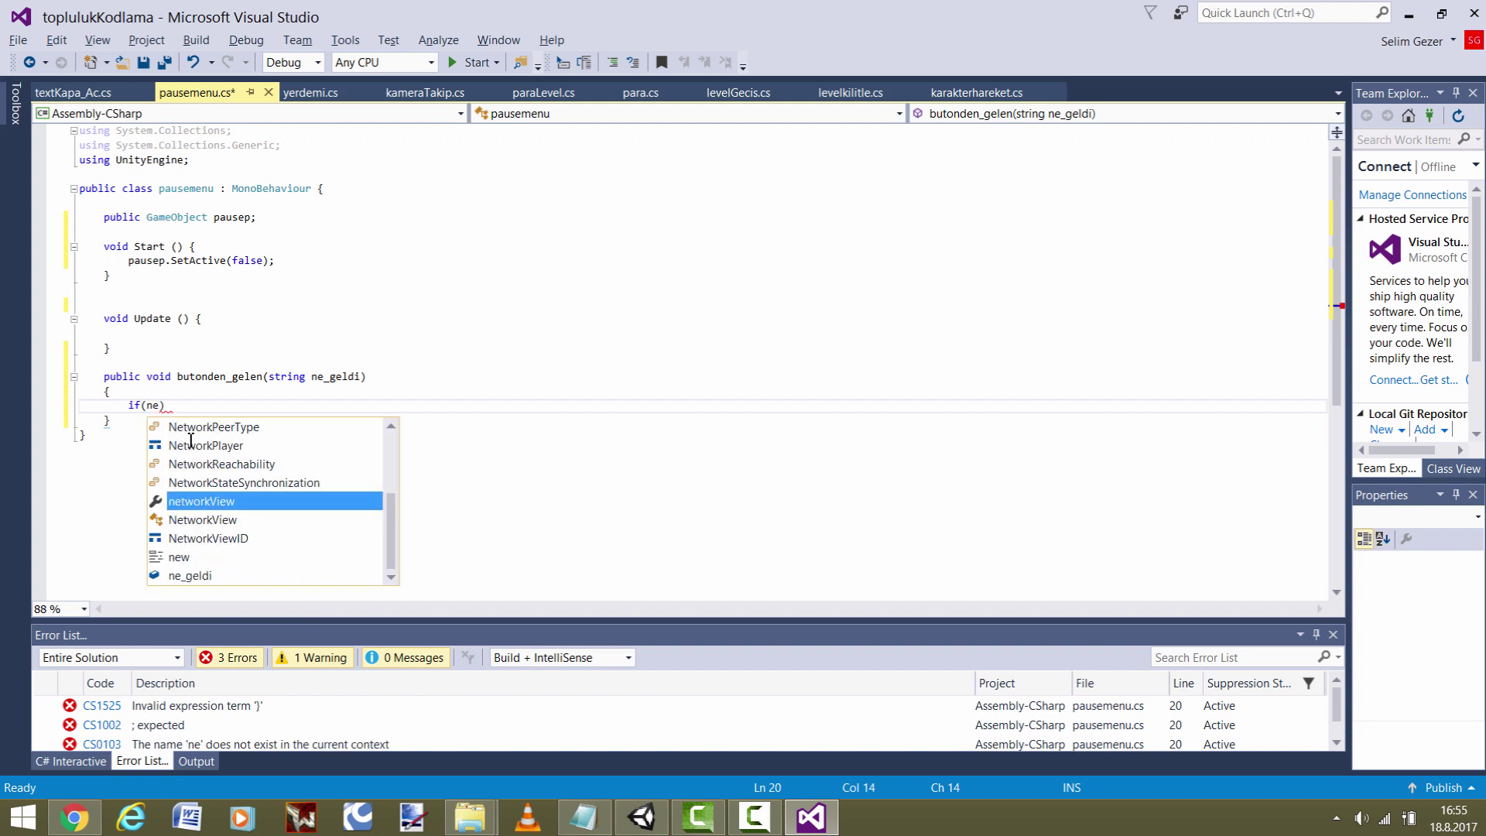
{"action": "key", "text": "Down"}
{"action": "key", "text": "Down"}
{"action": "key", "text": "Tab"}
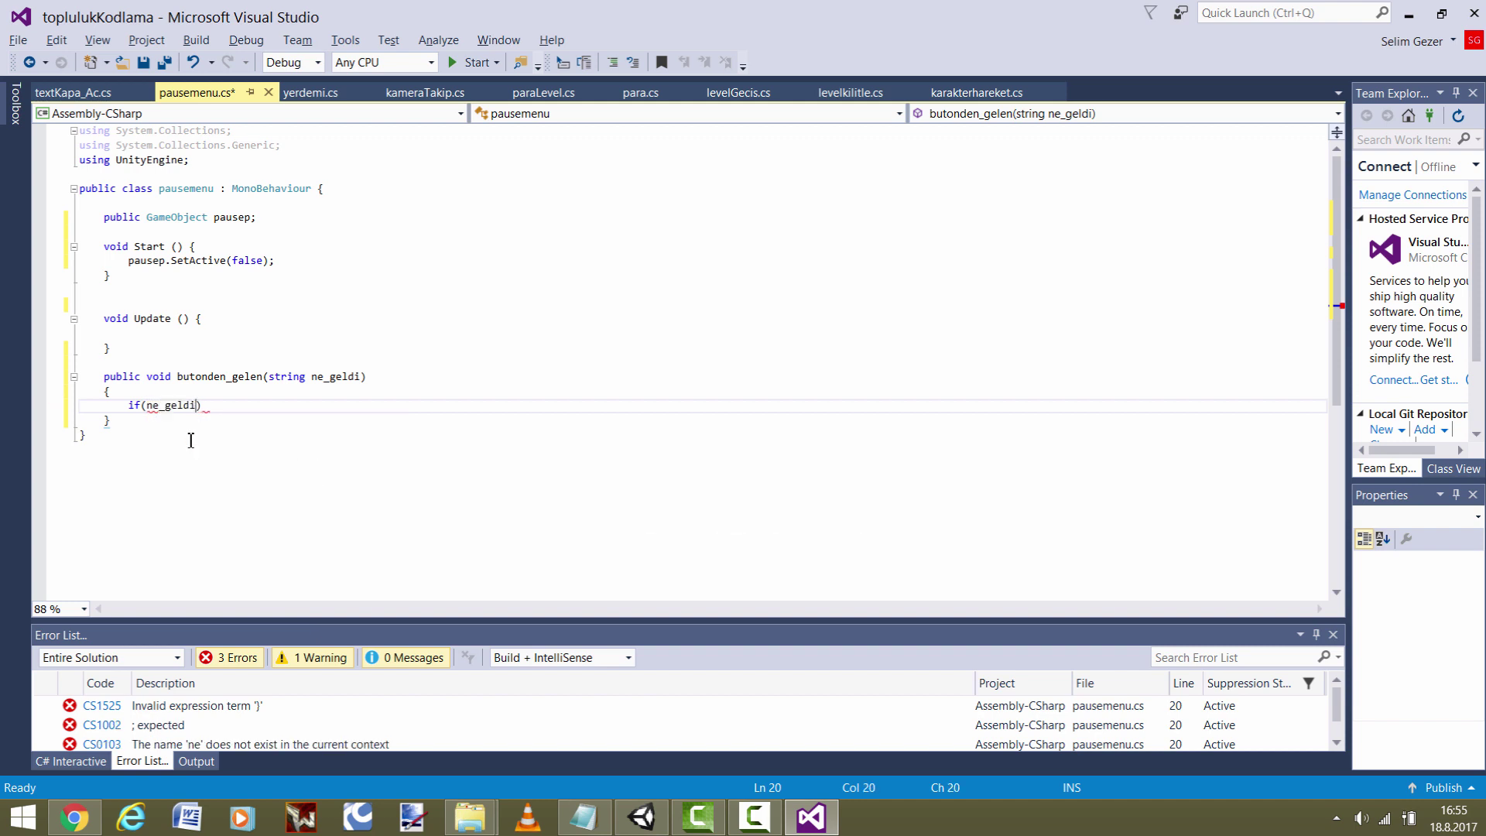
{"action": "type", "text": "==\"\""}
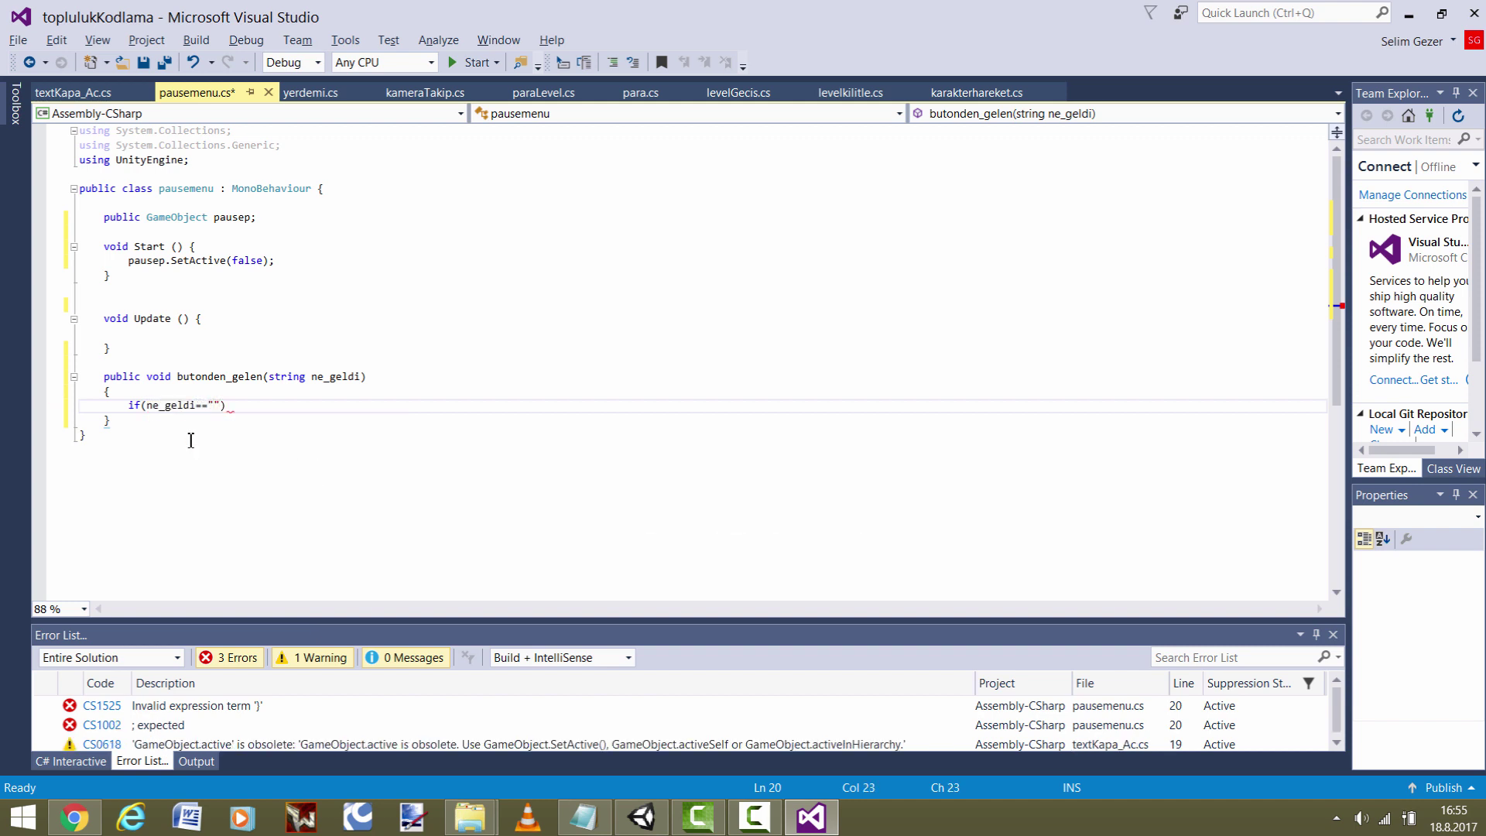
{"action": "type", "text": "pause\""}
{"action": "type", "text": "{"}
{"action": "key", "text": "Return"}
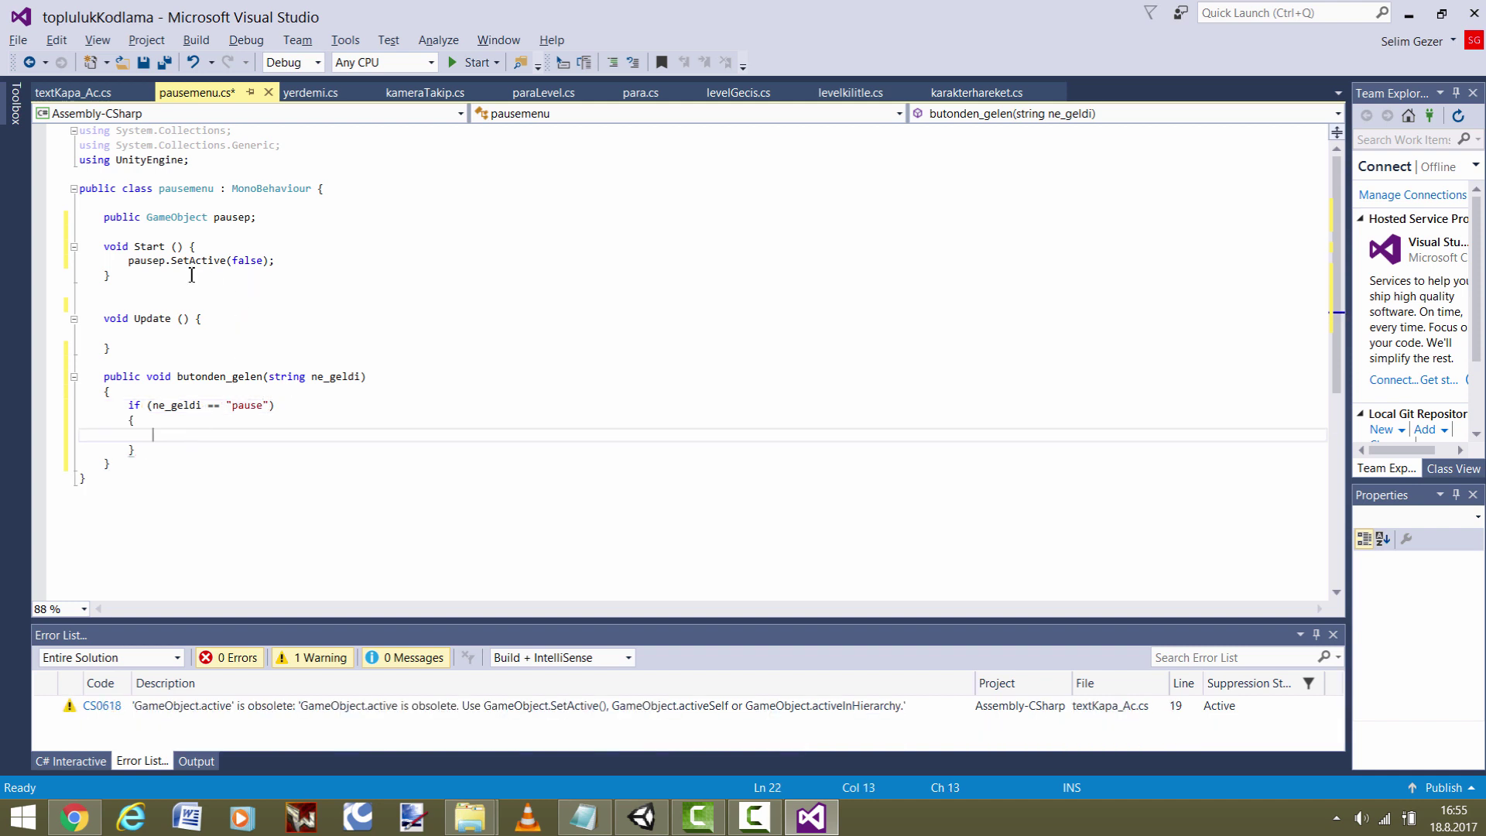
{"action": "type", "text": "pa"}
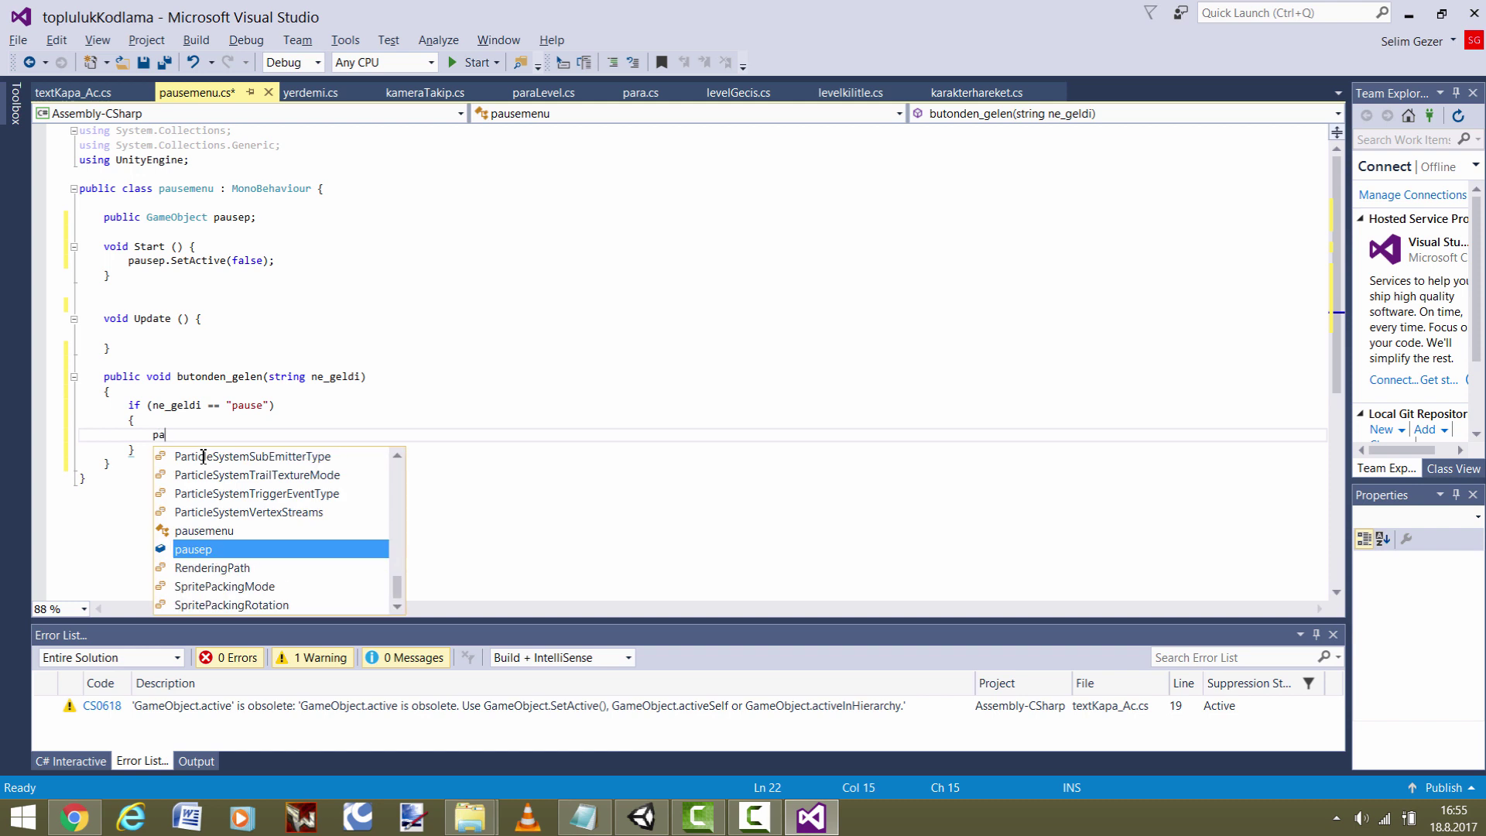
{"action": "type", "text": "usep.seta"}
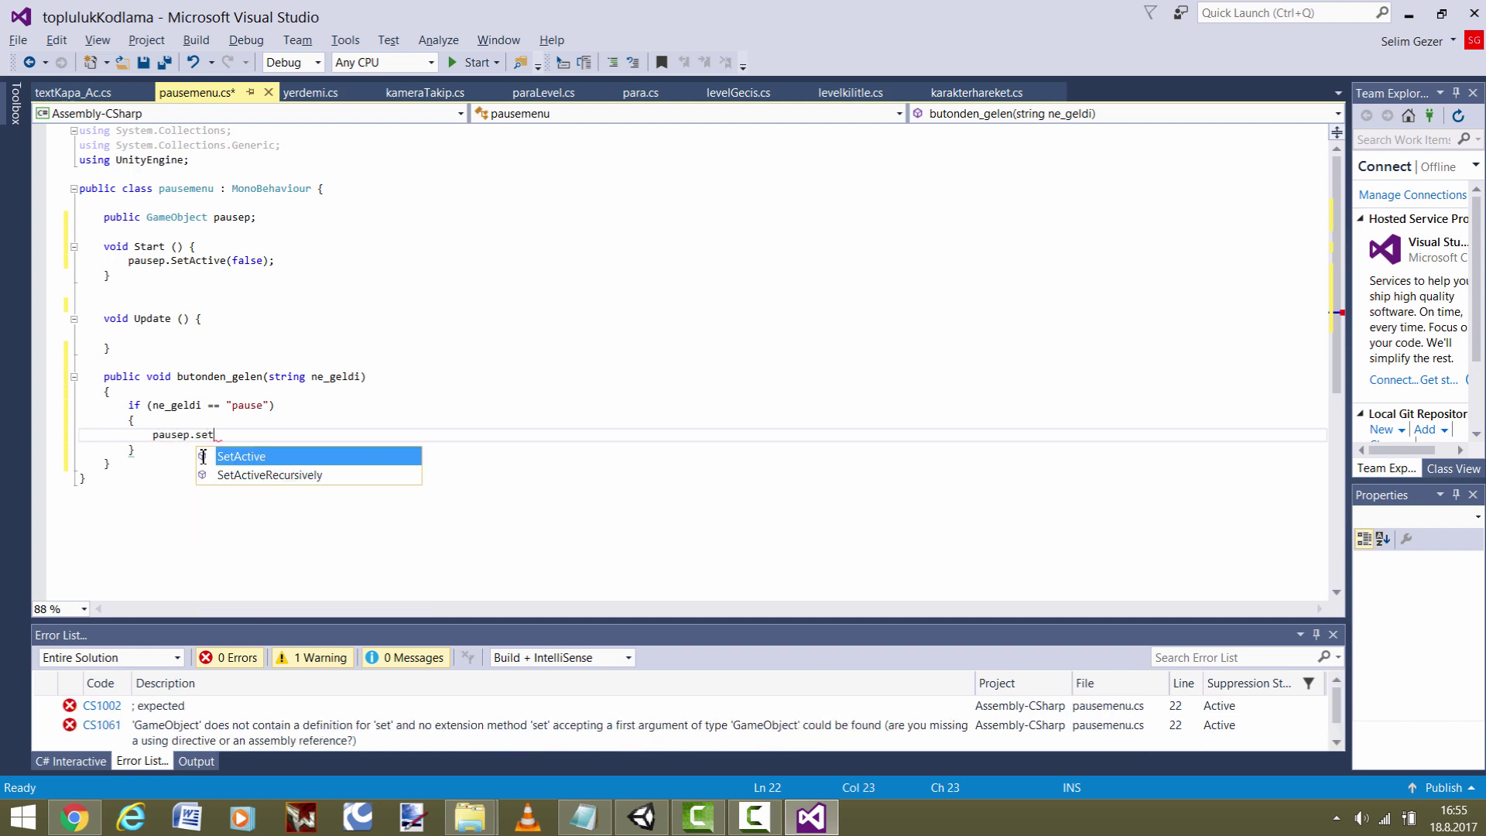
{"action": "type", "text": "()"}
{"action": "type", "text": "tActive(t"}
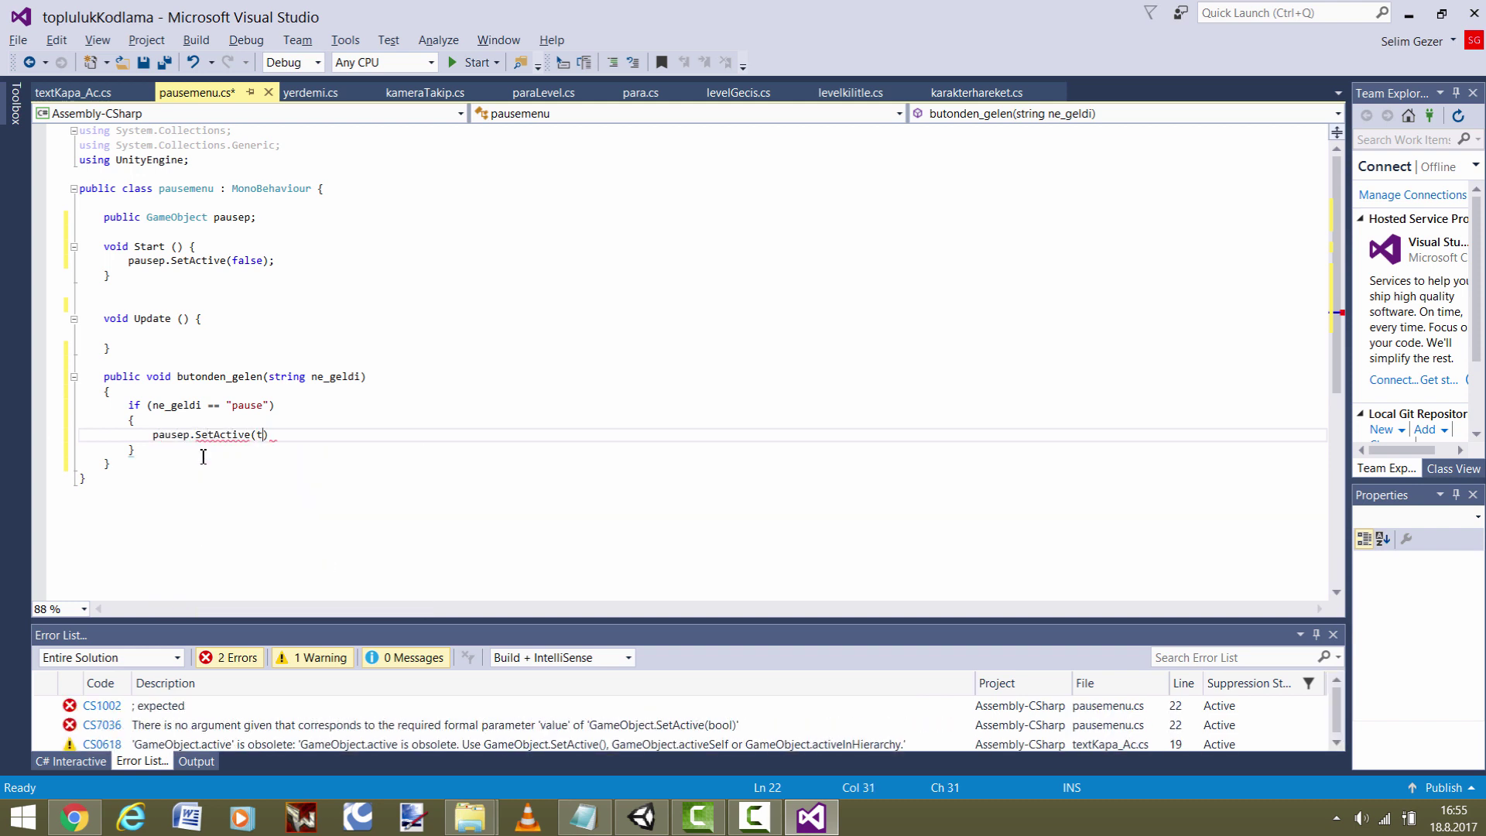
{"action": "type", "text": "rue);"}
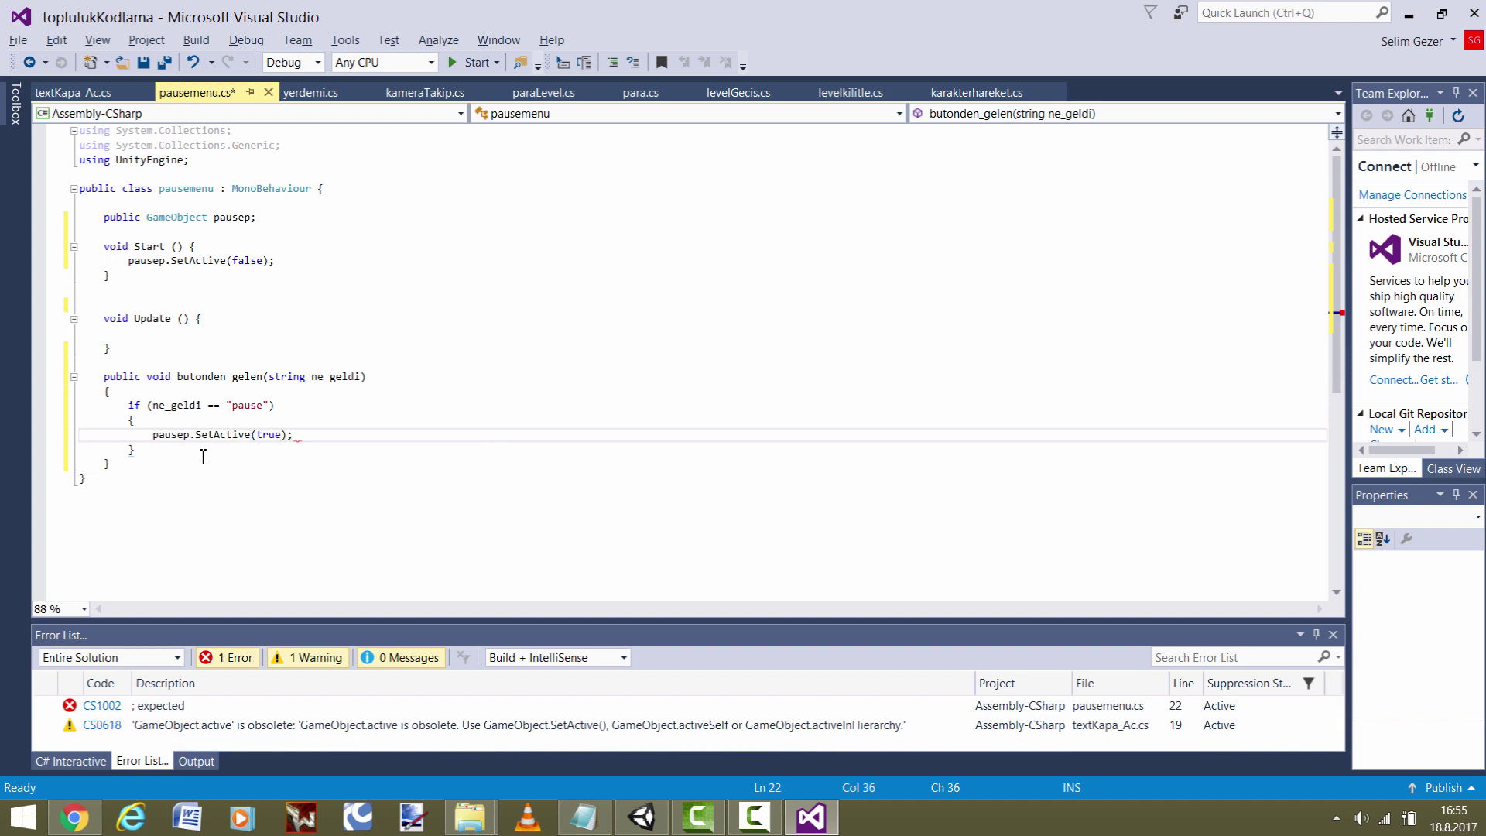
{"action": "left_click", "coordinate": [195, 453]}
- Add an else-if branch for "devamet" that calls pausep.SetActive(false)
{"action": "key", "text": "Return"}
{"action": "type", "text": "el"}
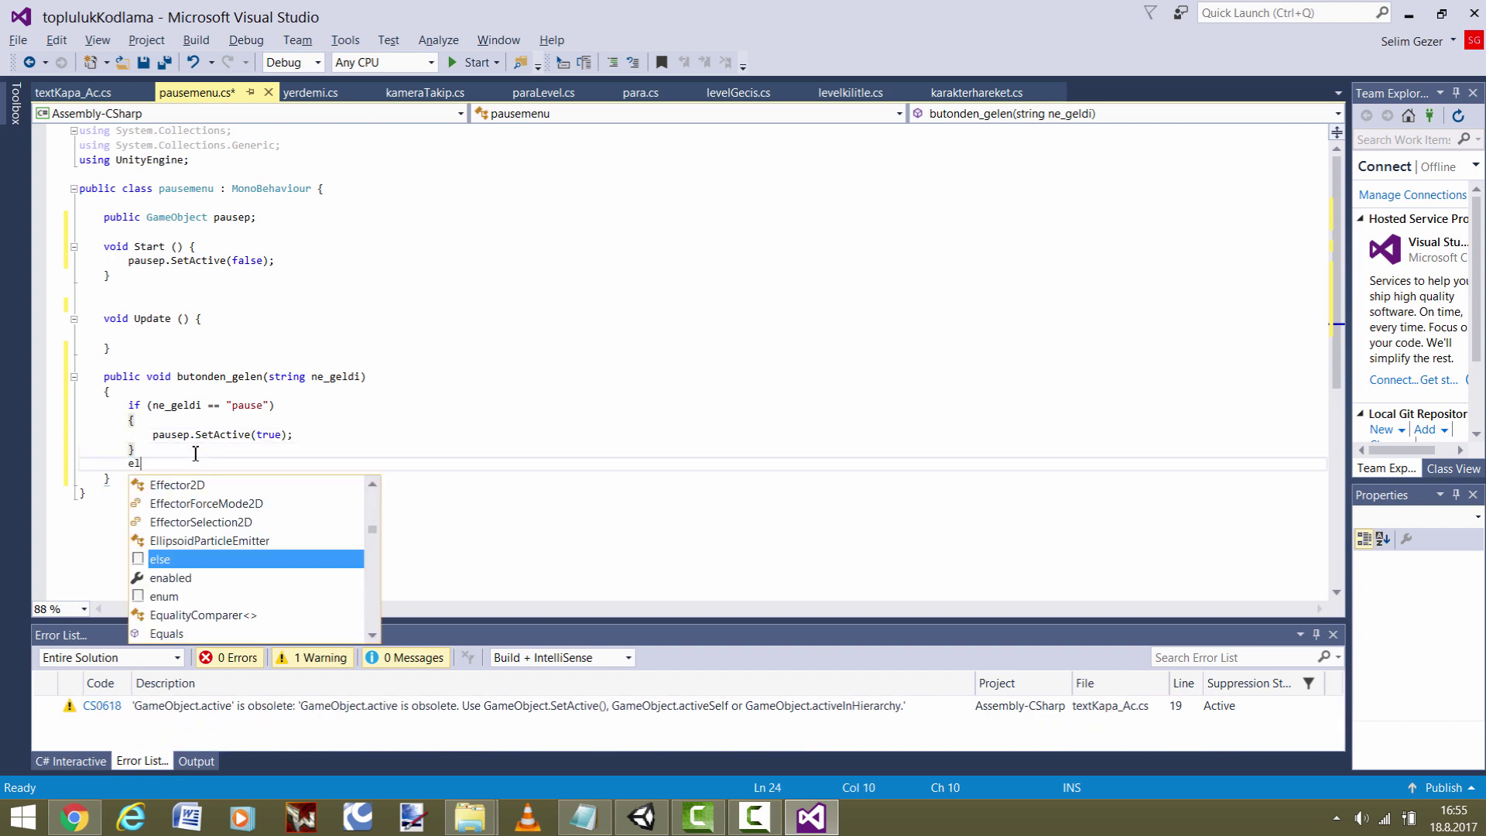
{"action": "type", "text": "se if()"}
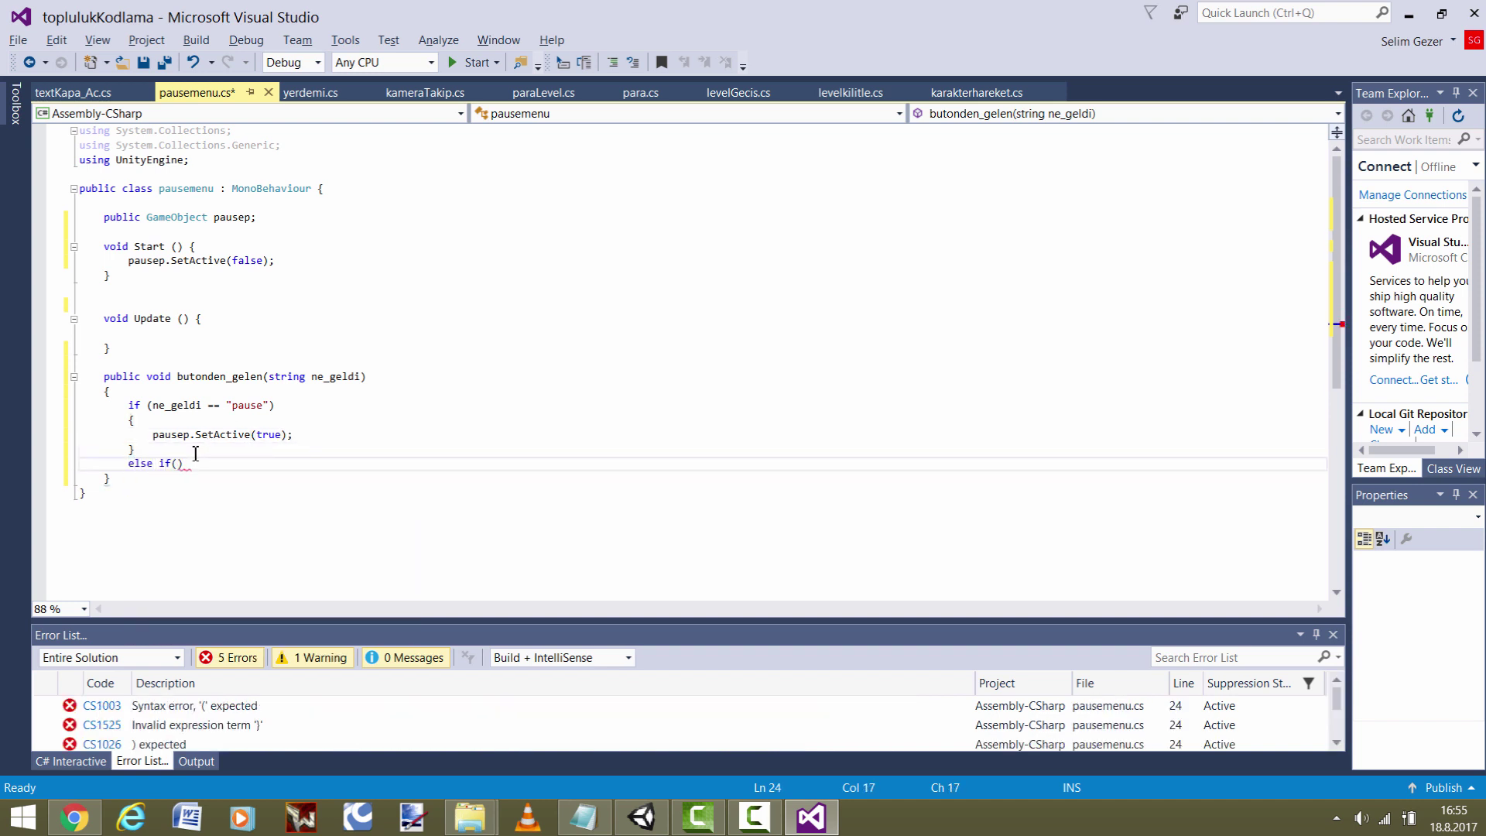
{"action": "type", "text": "ne_geldi="}
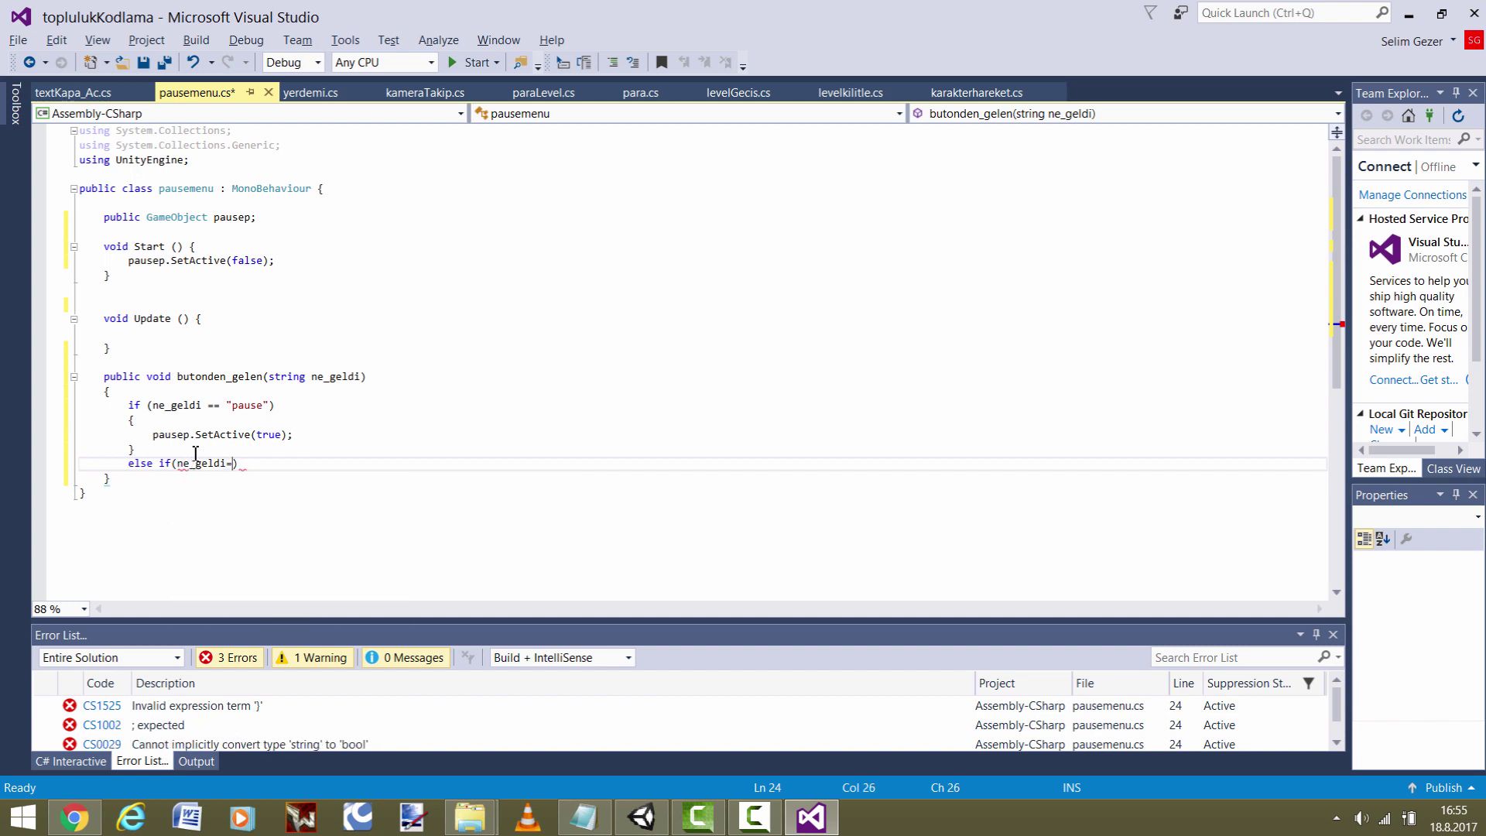
{"action": "type", "text": "=\"dev"}
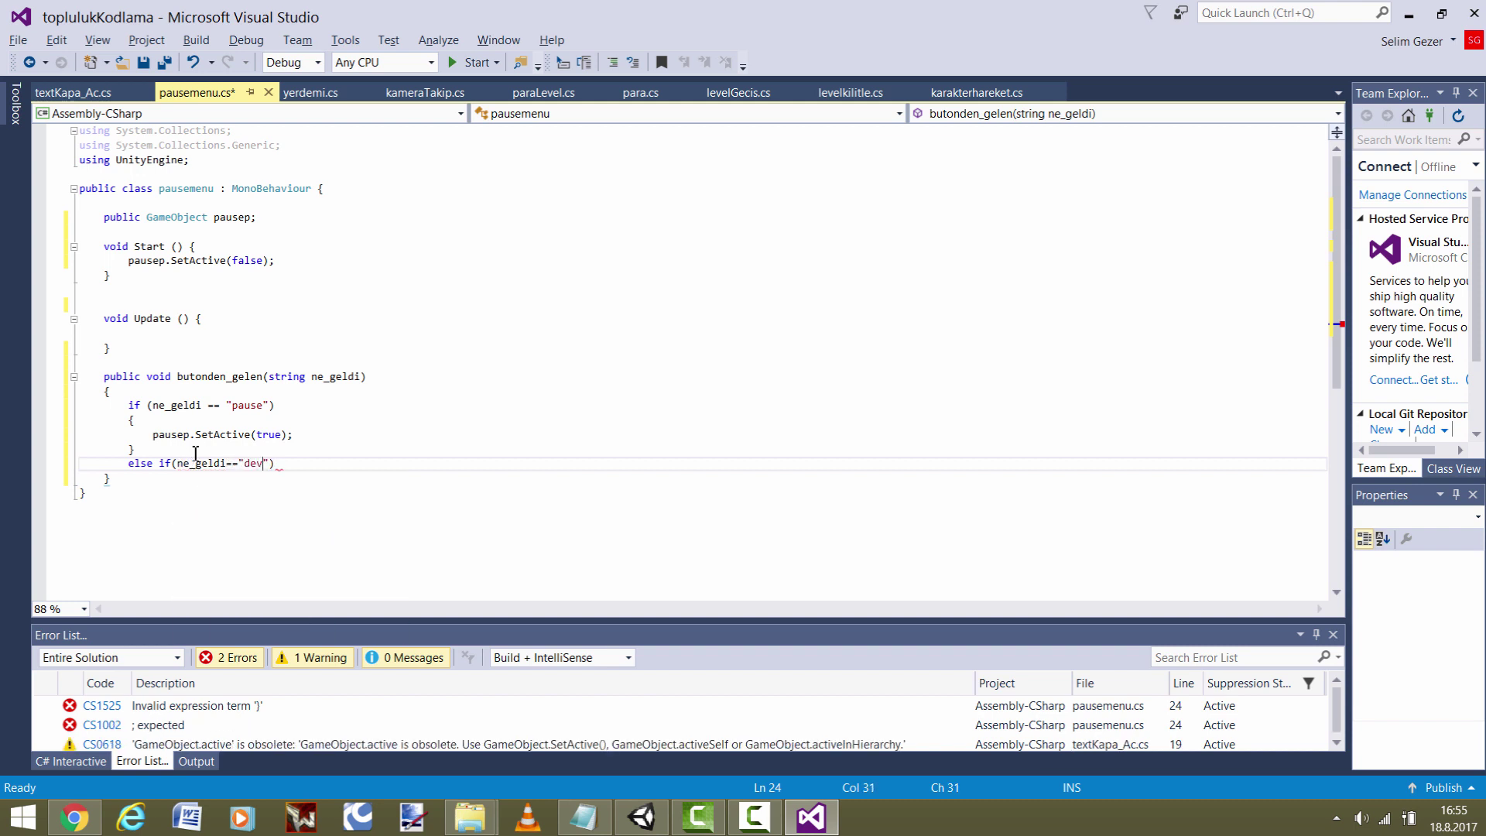
{"action": "type", "text": "amet"}
{"action": "type", "text": ")"}
{"action": "key", "text": "Return"}
{"action": "type", "text": "{"}
{"action": "key", "text": "Return"}
{"action": "type", "text": "pa"}
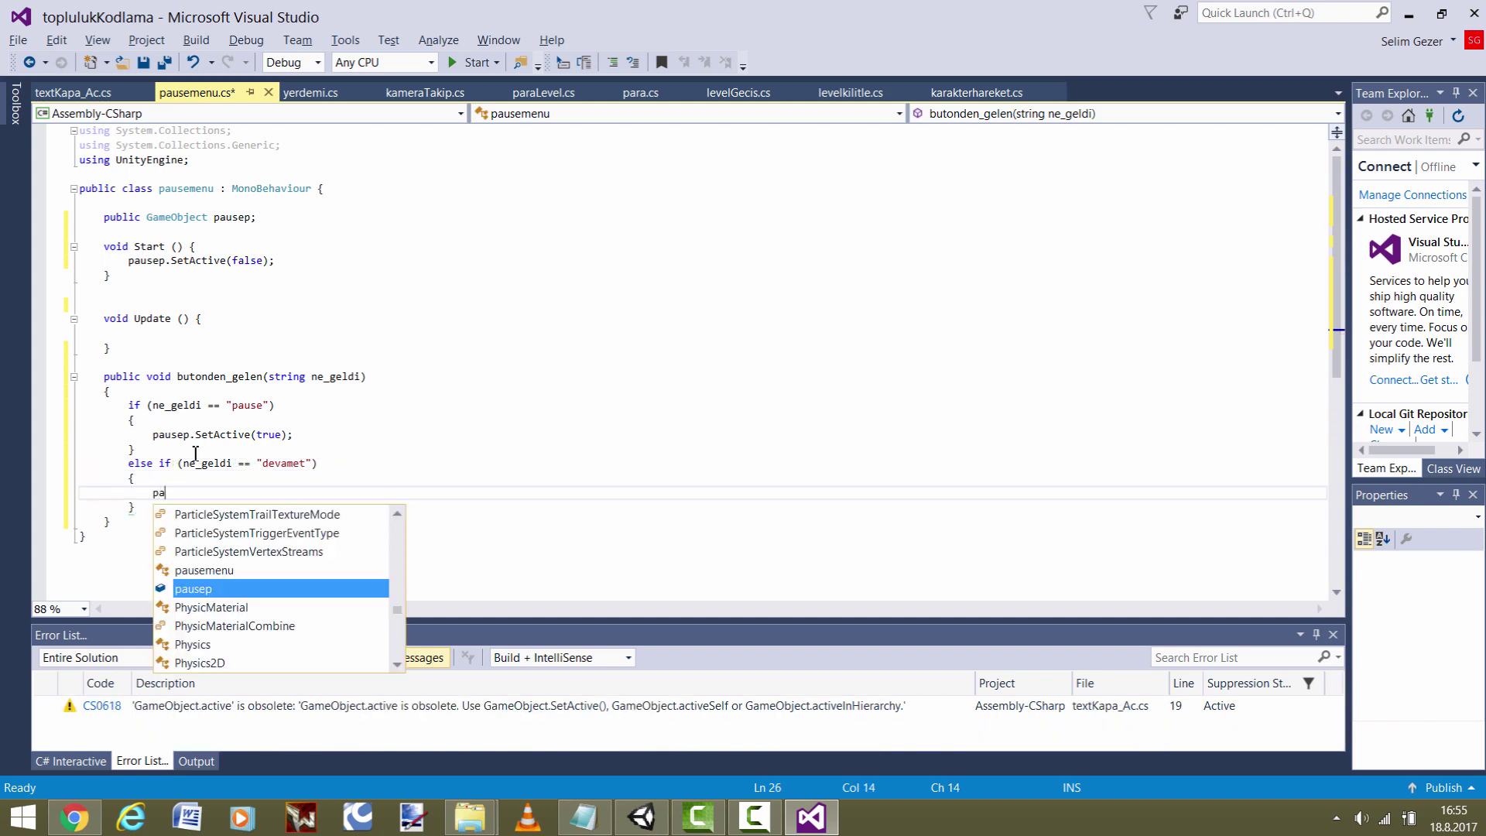
{"action": "type", "text": "uses"}
{"action": "key", "text": "Return"}
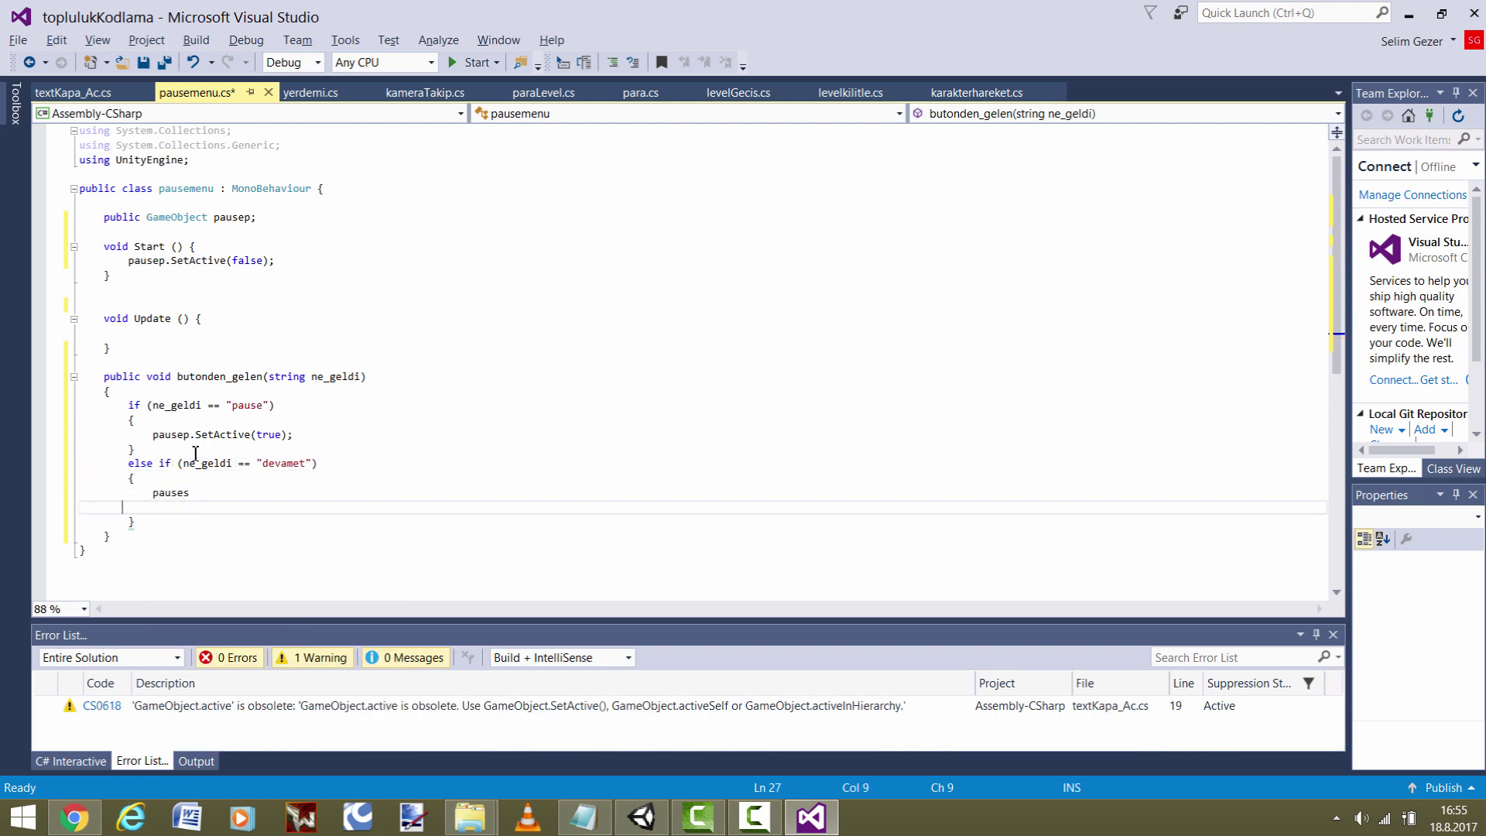
{"action": "key", "text": "BackSpace"}
{"action": "key", "text": "BackSpace"}
{"action": "key", "text": "BackSpace"}
{"action": "key", "text": "BackSpace"}
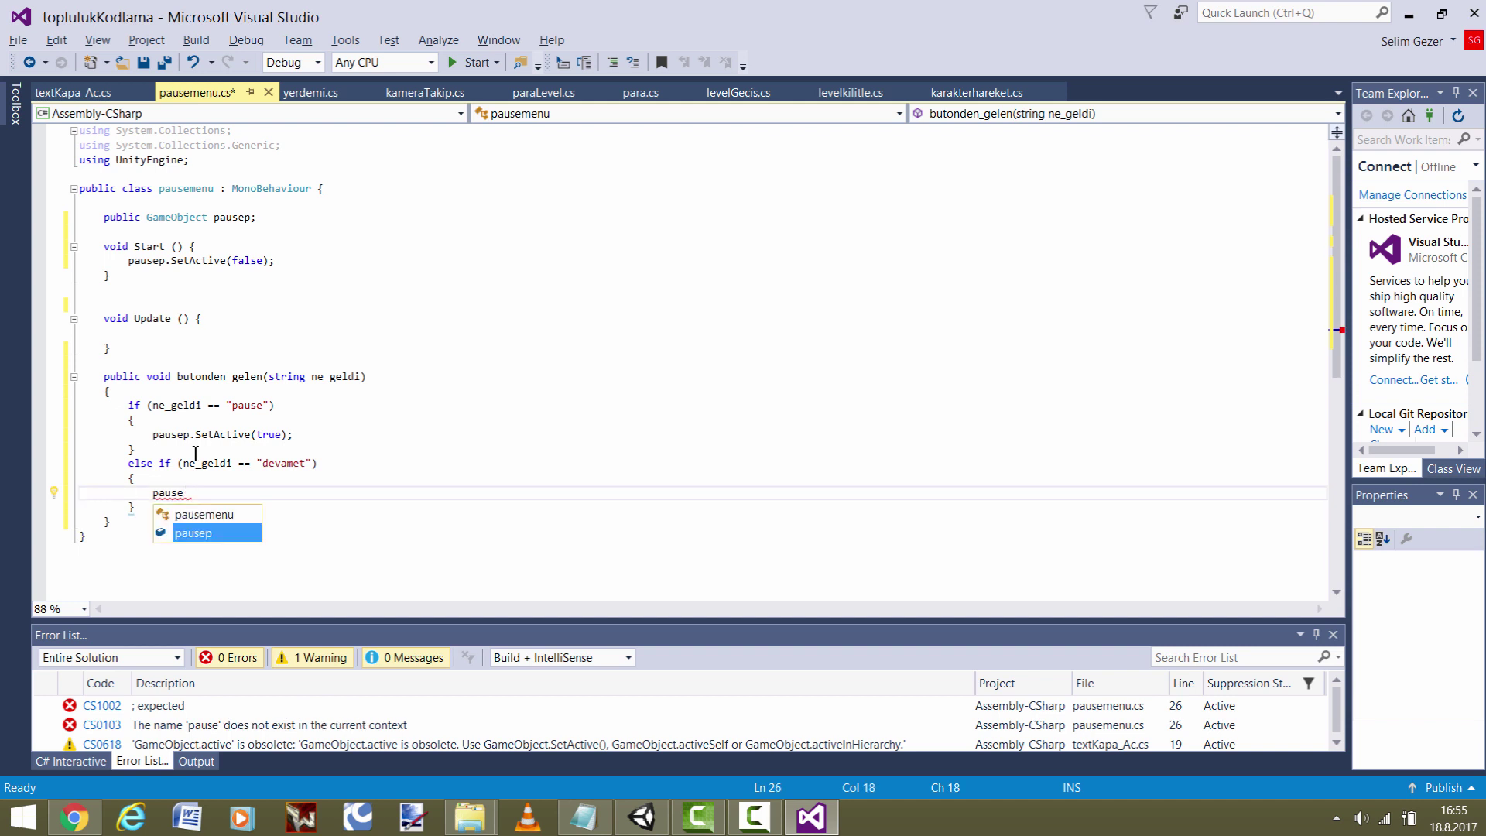
{"action": "type", "text": "p.se("}
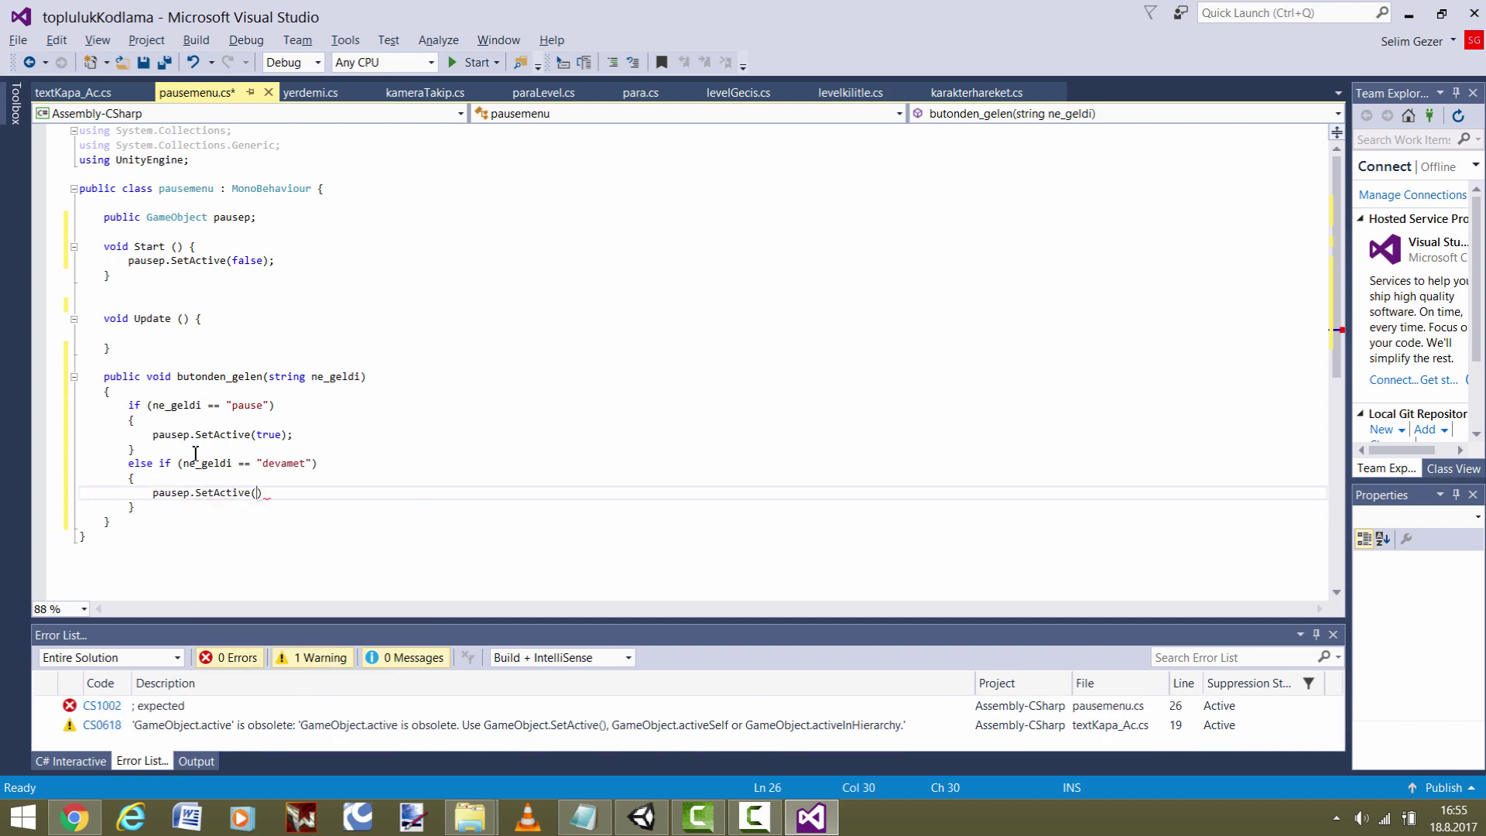
{"action": "type", "text": "false);"}
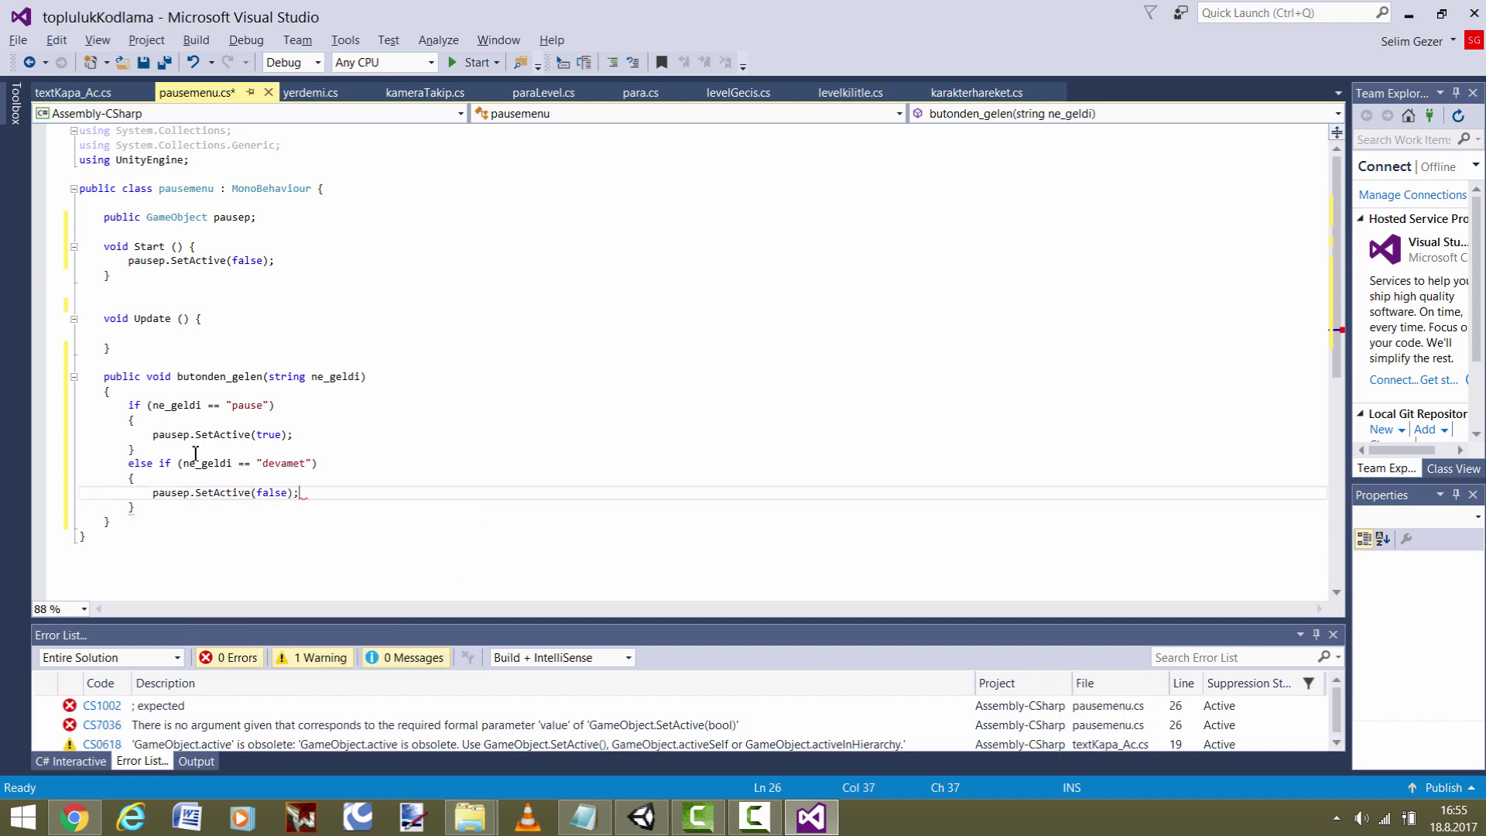
{"action": "key", "text": "Down"}
- Add an else-if condition for "levelEkrani", checking the scene name in Unity first
{"action": "key", "text": "Return"}
{"action": "type", "text": "eks"}
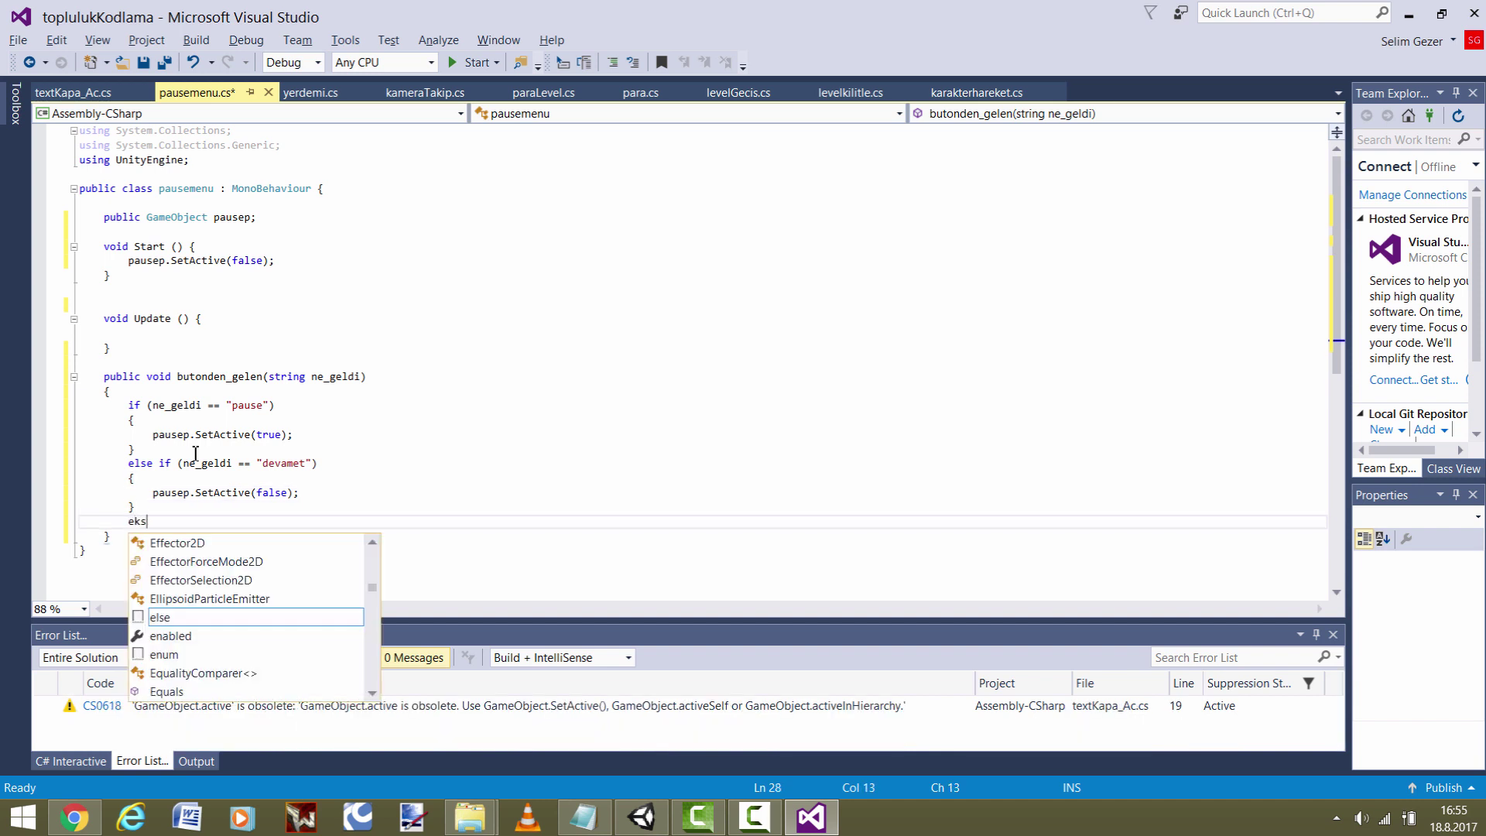
{"action": "key", "text": "BackSpace"}
{"action": "type", "text": "lse "}
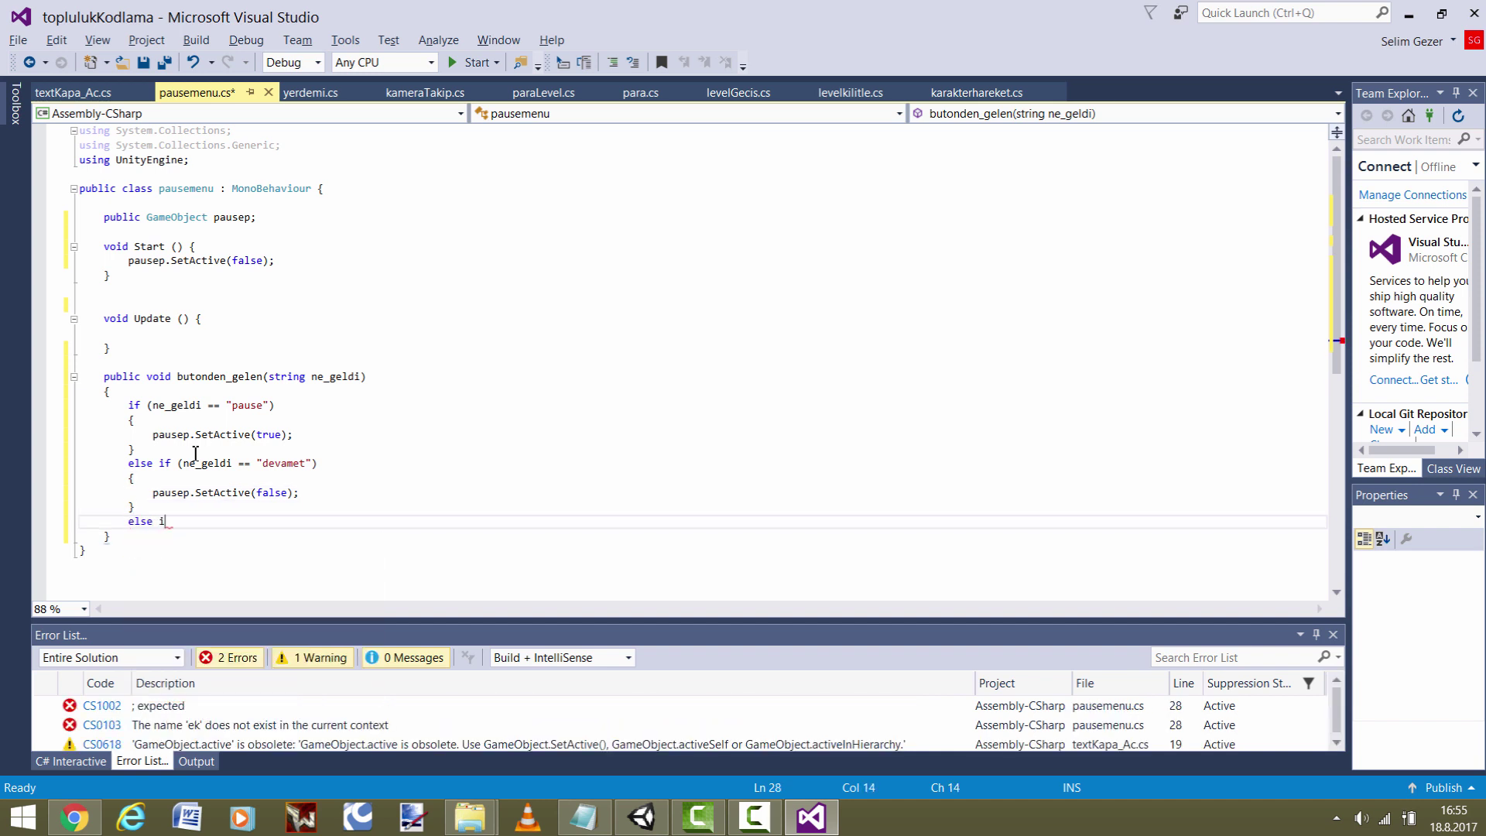
{"action": "type", "text": "if("}
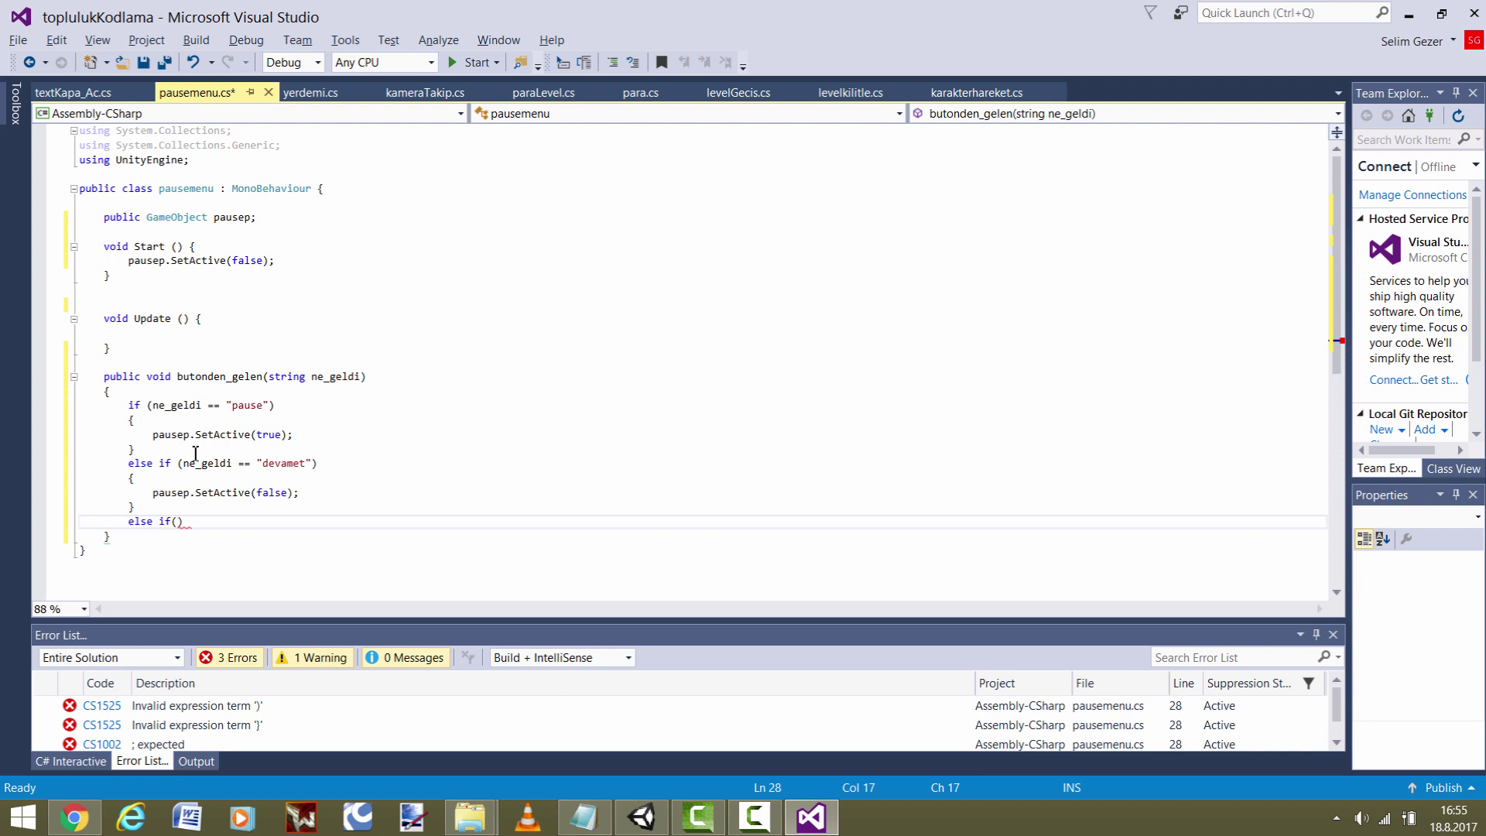
{"action": "type", "text": "e_ge"}
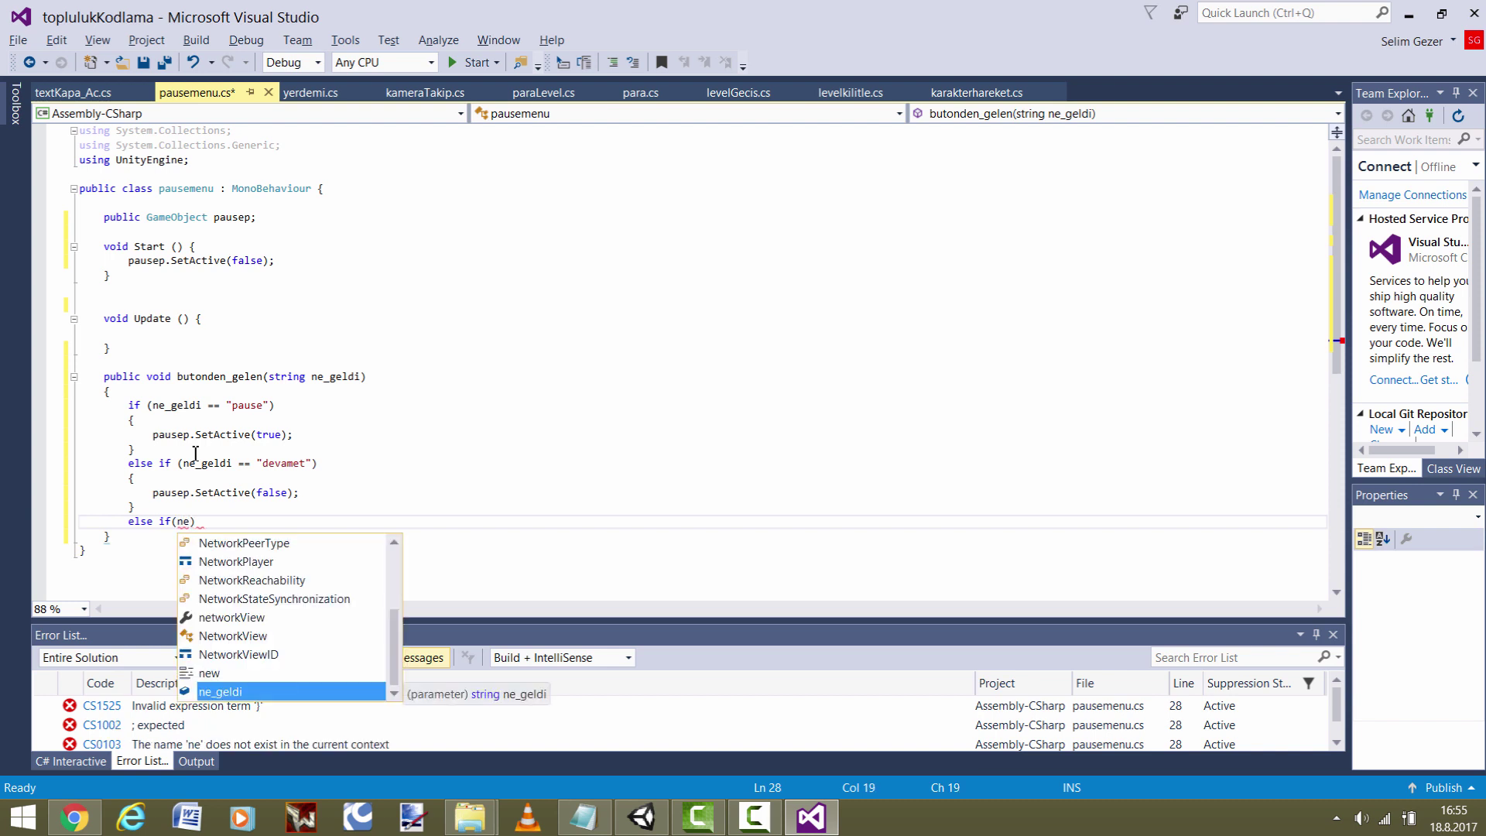
{"action": "type", "text": "ldi==\"\""}
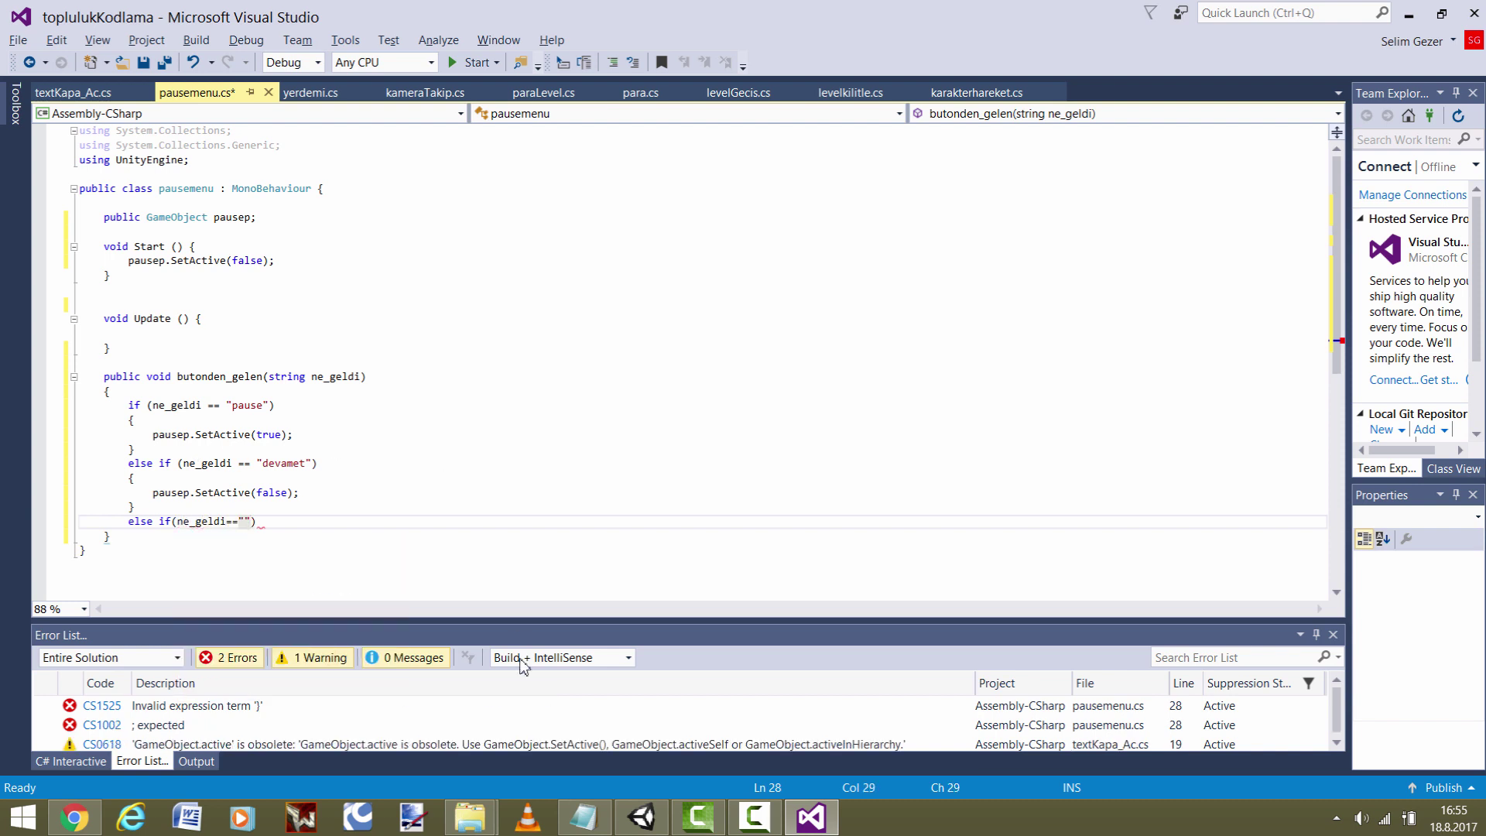
{"action": "left_click", "coordinate": [629, 831]}
{"action": "left_click", "coordinate": [629, 832]}
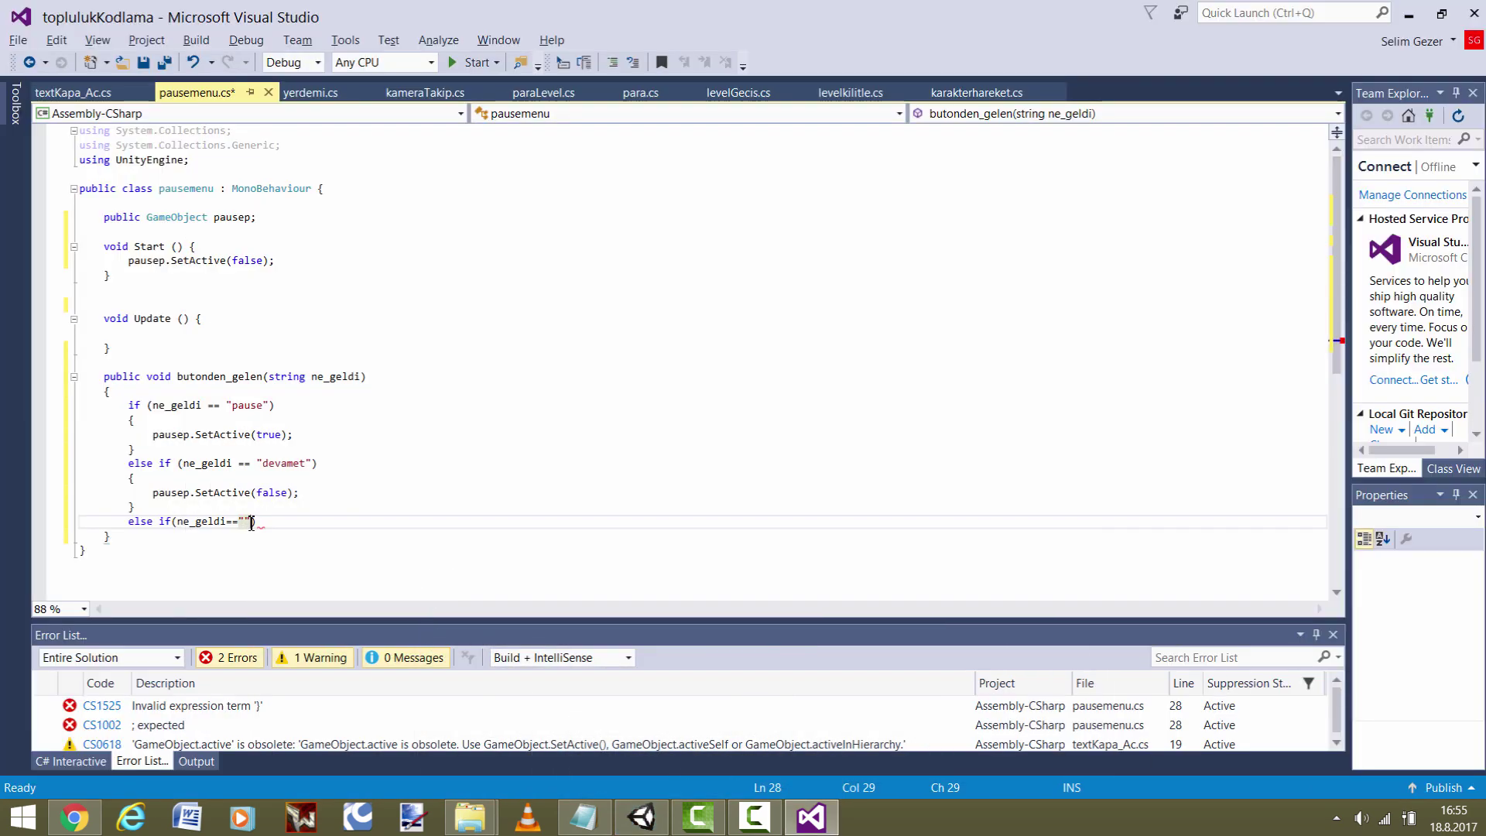
{"action": "key", "text": "Left"}
{"action": "type", "text": "level"}
{"action": "type", "text": "Ekrani"}
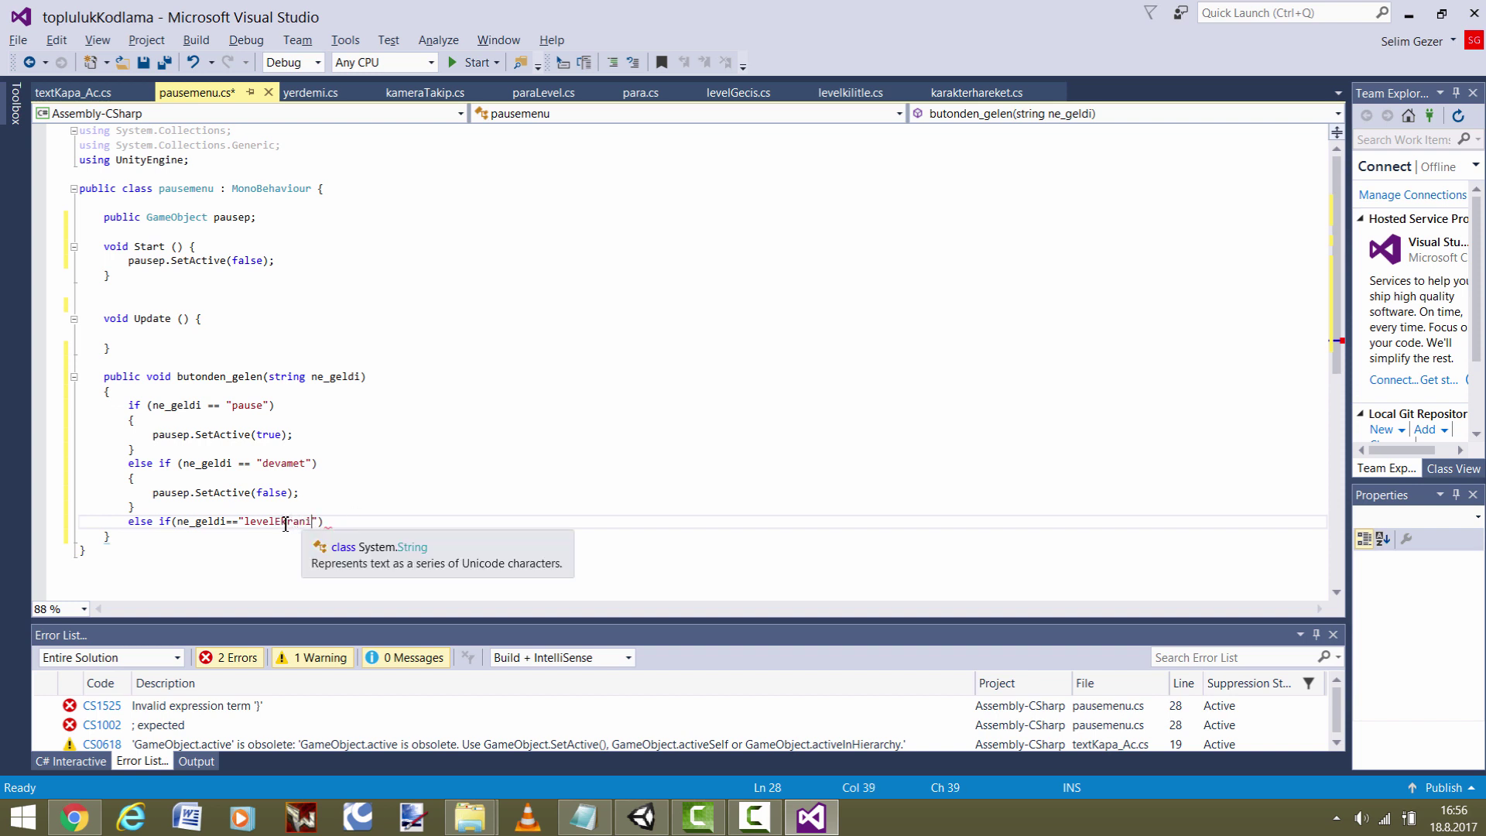
{"action": "type", "text": "{"}
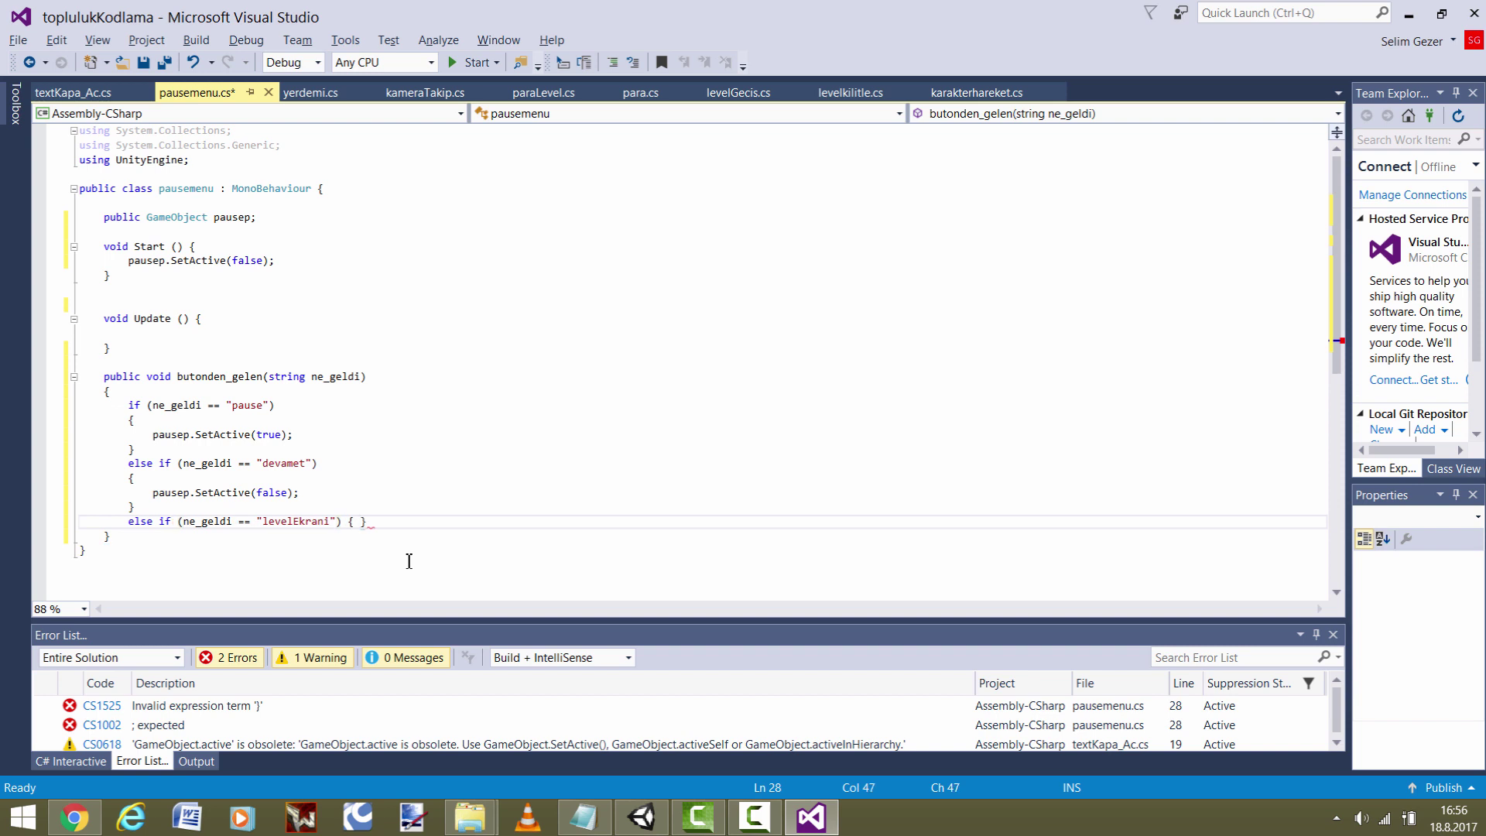
- Make the levelEkrani branch call Application.LoadLevel(0) and save pausemenu.cs
{"action": "key", "text": "Return"}
{"action": "type", "text": "app"}
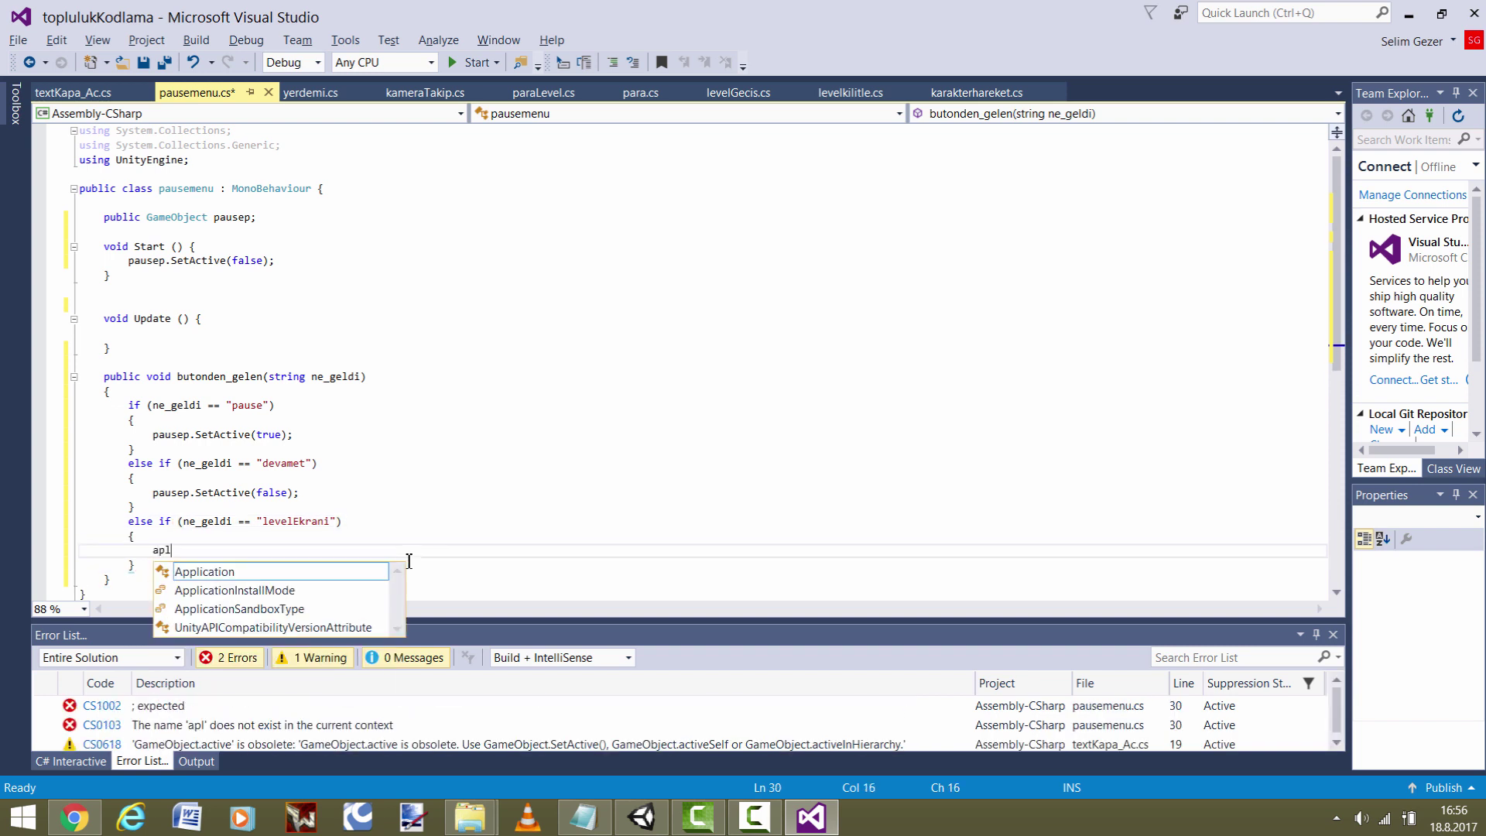
{"action": "key", "text": "Tab"}
{"action": "type", "text": ".load"}
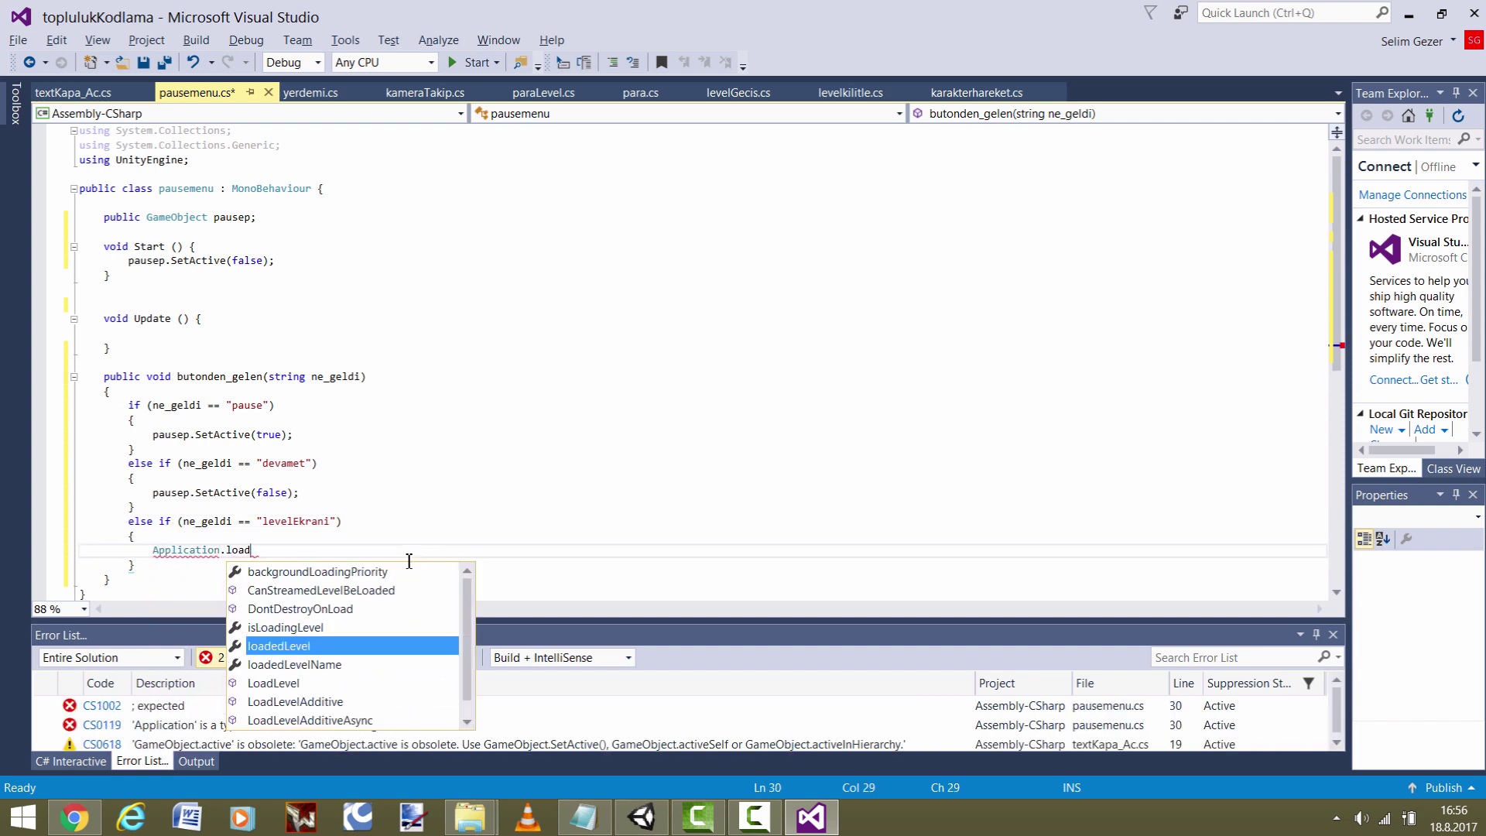
{"action": "key", "text": "Up"}
{"action": "type", "text": "("}
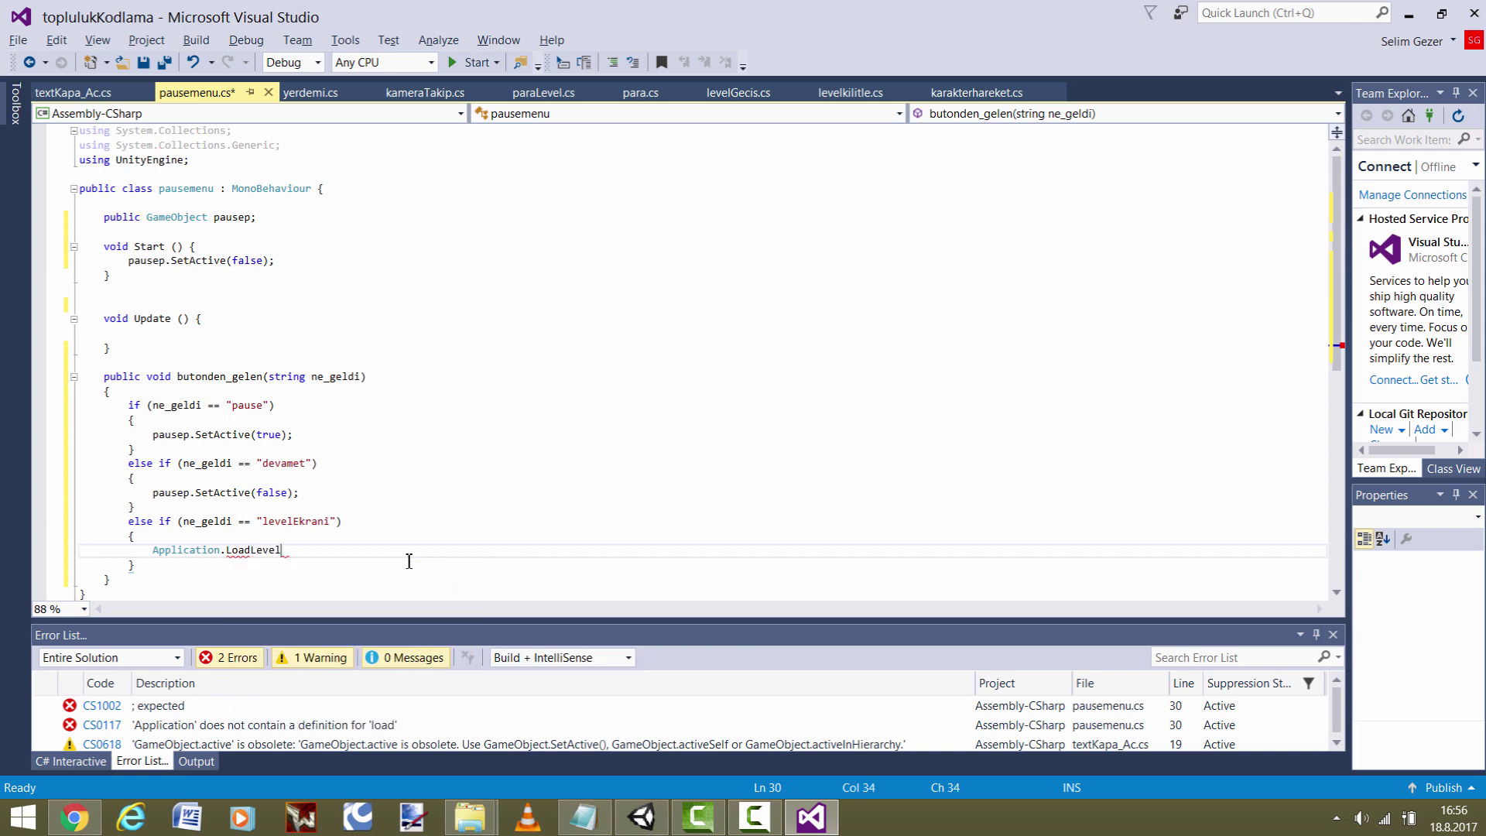
{"action": "type", "text": "0)"}
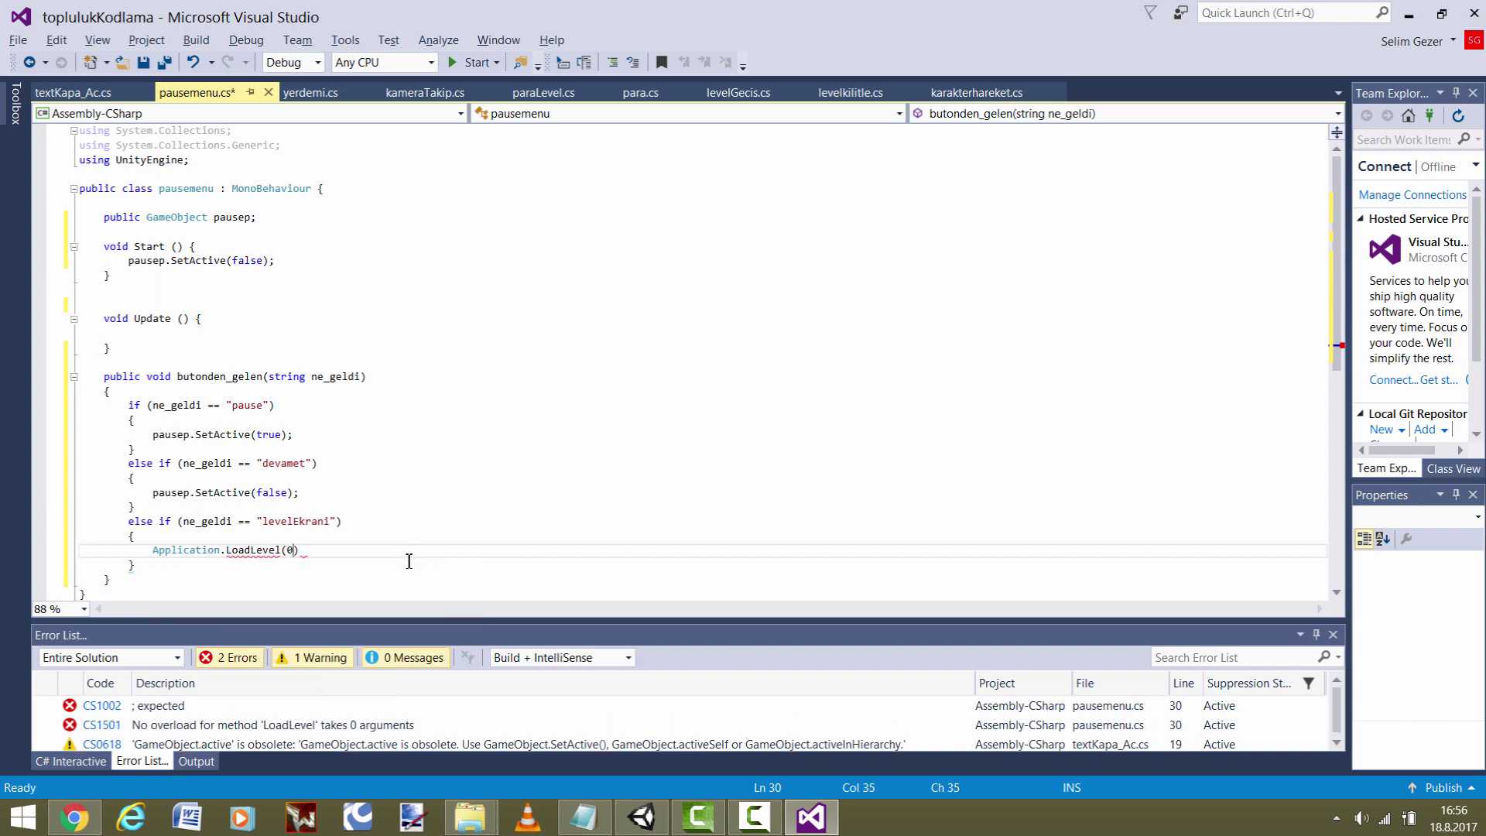
{"action": "type", "text": ";"}
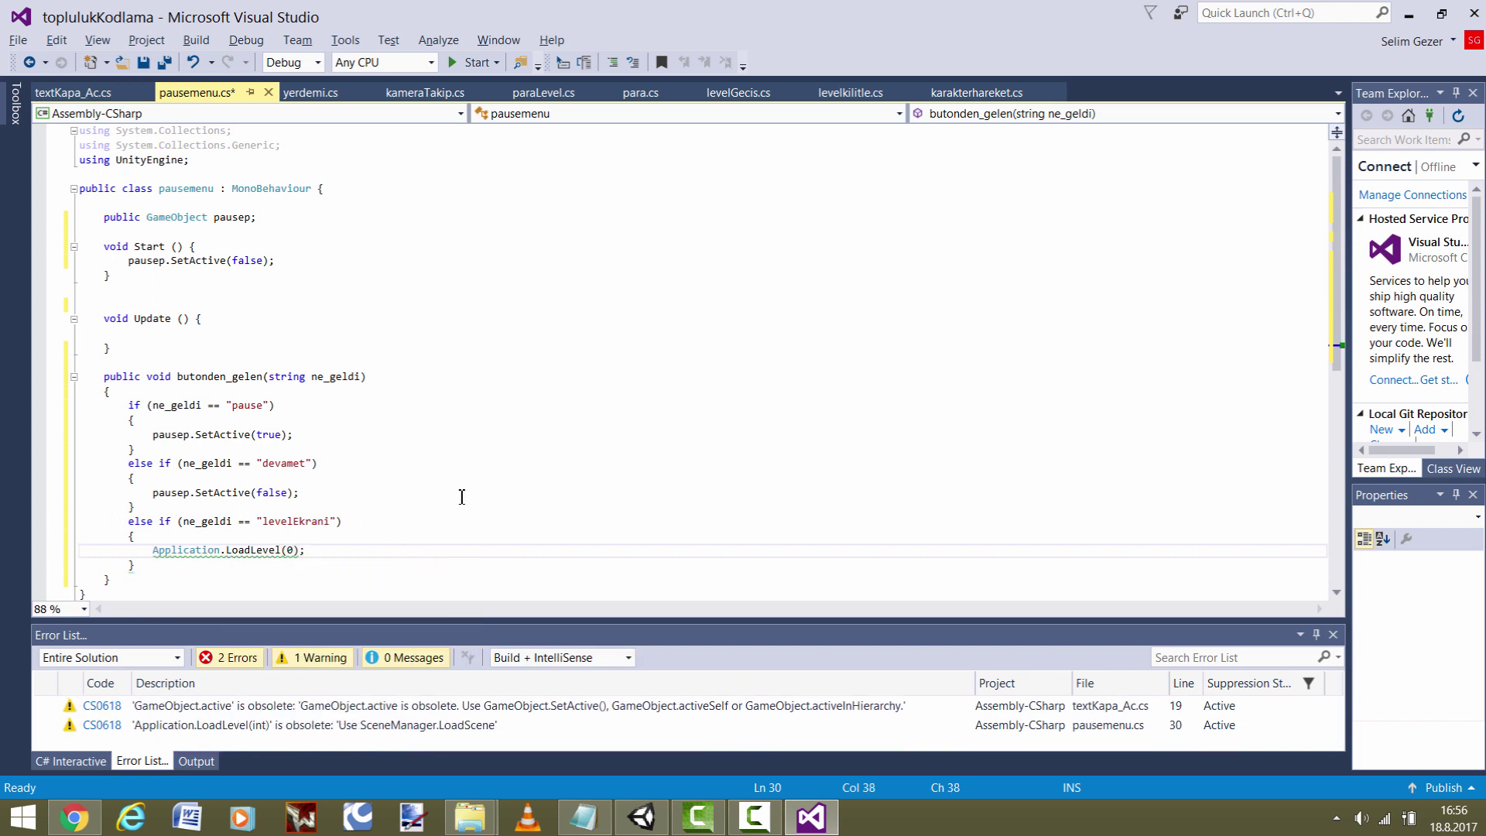
{"action": "key", "text": "ctrl+s"}
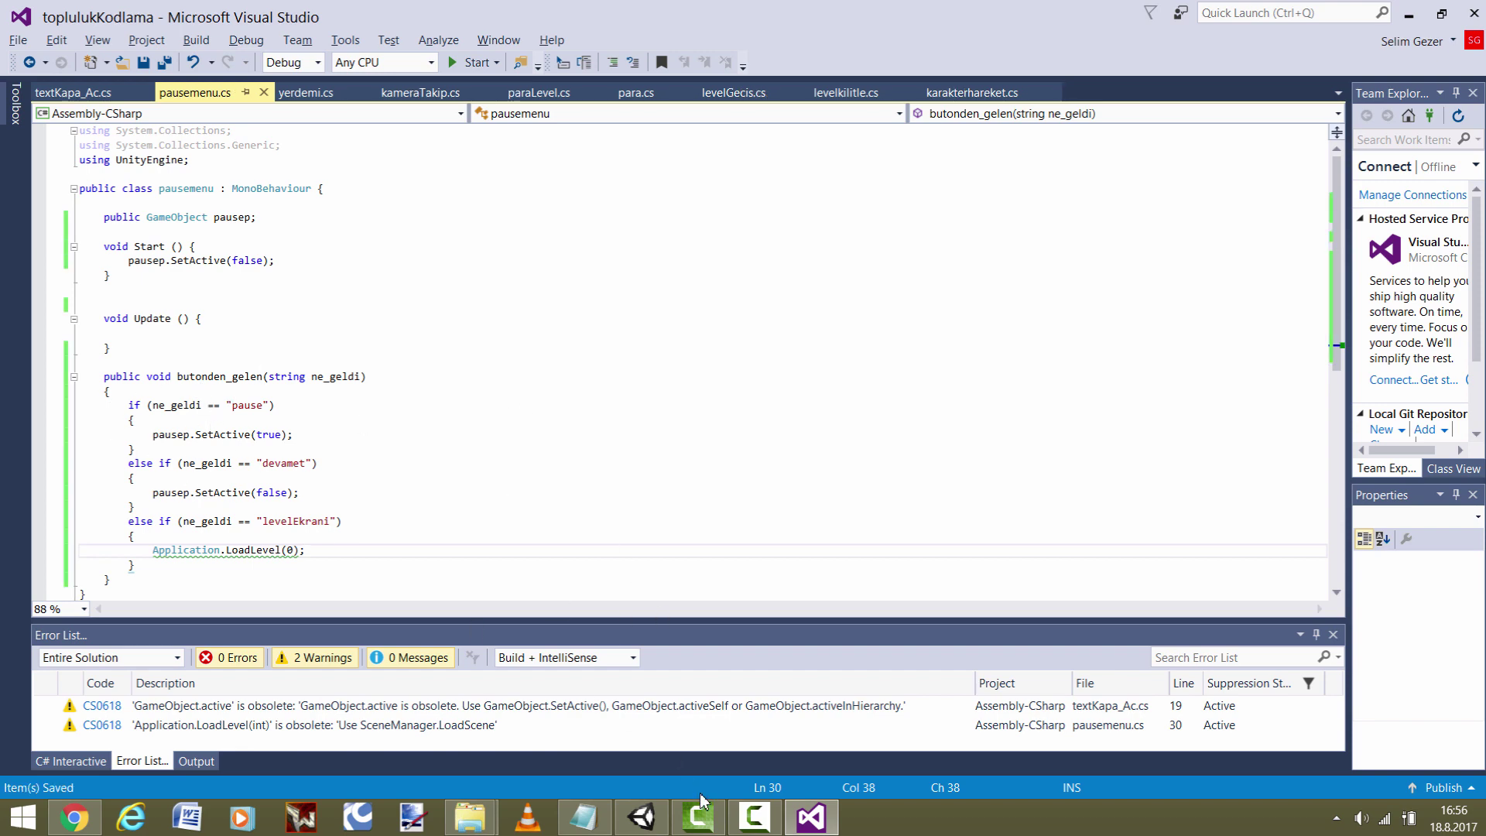
- Give Main Camera a Pausemenu component and assign pausePanel to its Pausep field
{"action": "left_click", "coordinate": [640, 817]}
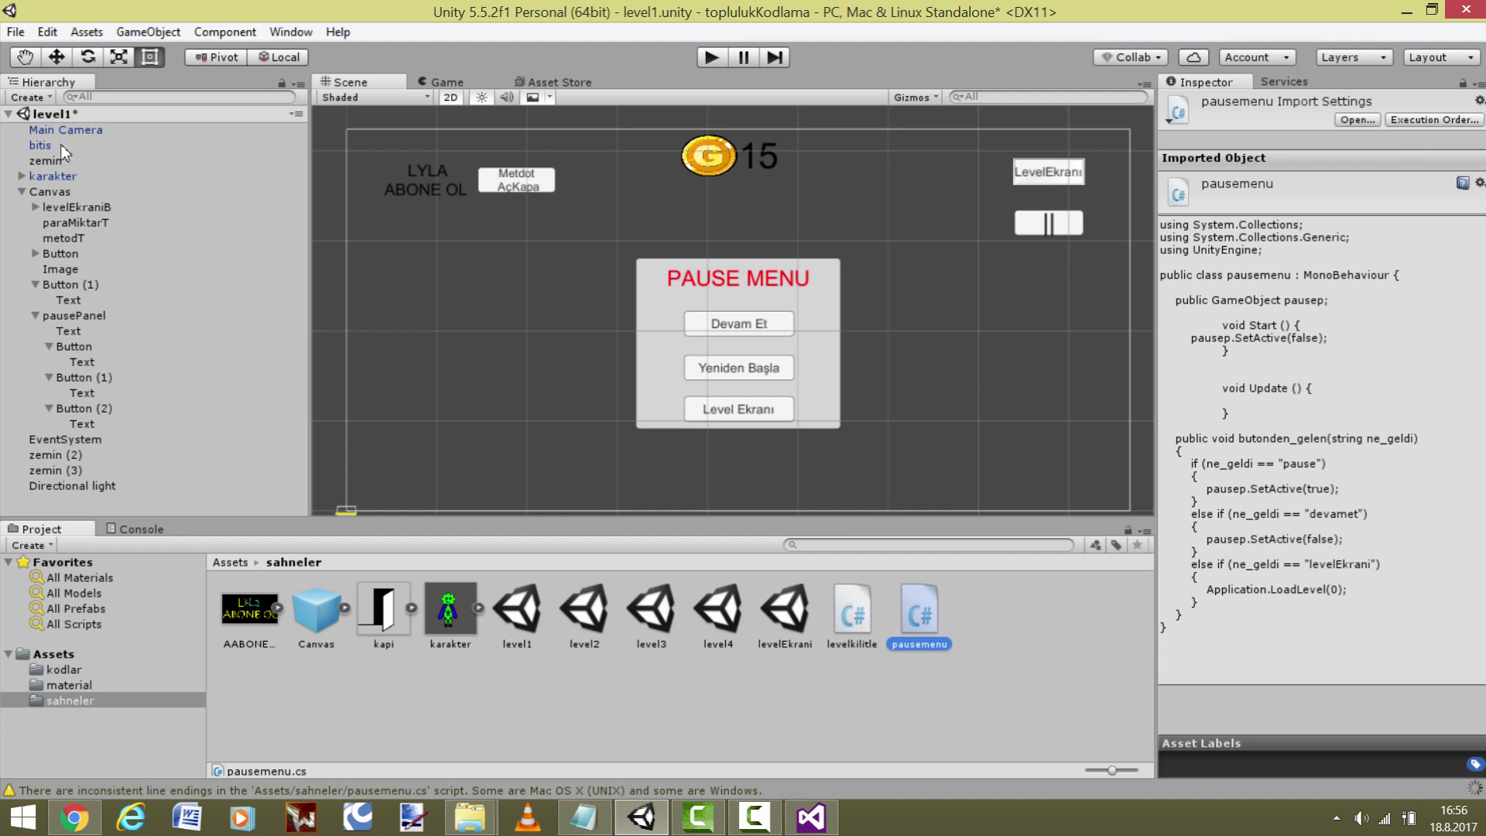
{"action": "left_click", "coordinate": [68, 132]}
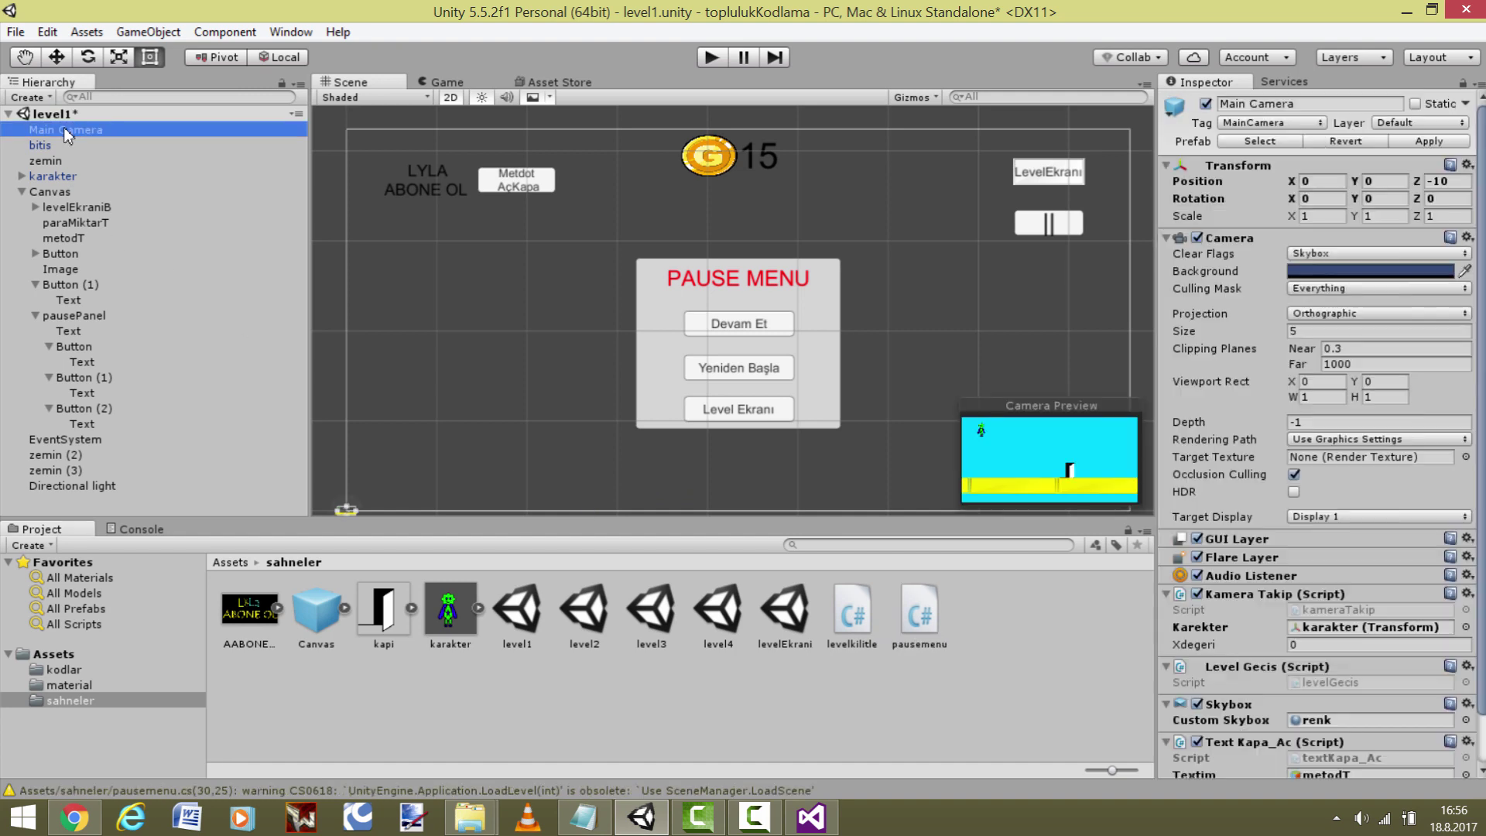
{"action": "scroll", "coordinate": [1195, 573], "scroll_direction": "down", "scroll_amount": 2}
{"action": "left_click_drag", "start_coordinate": [896, 611], "coordinate": [1269, 774]}
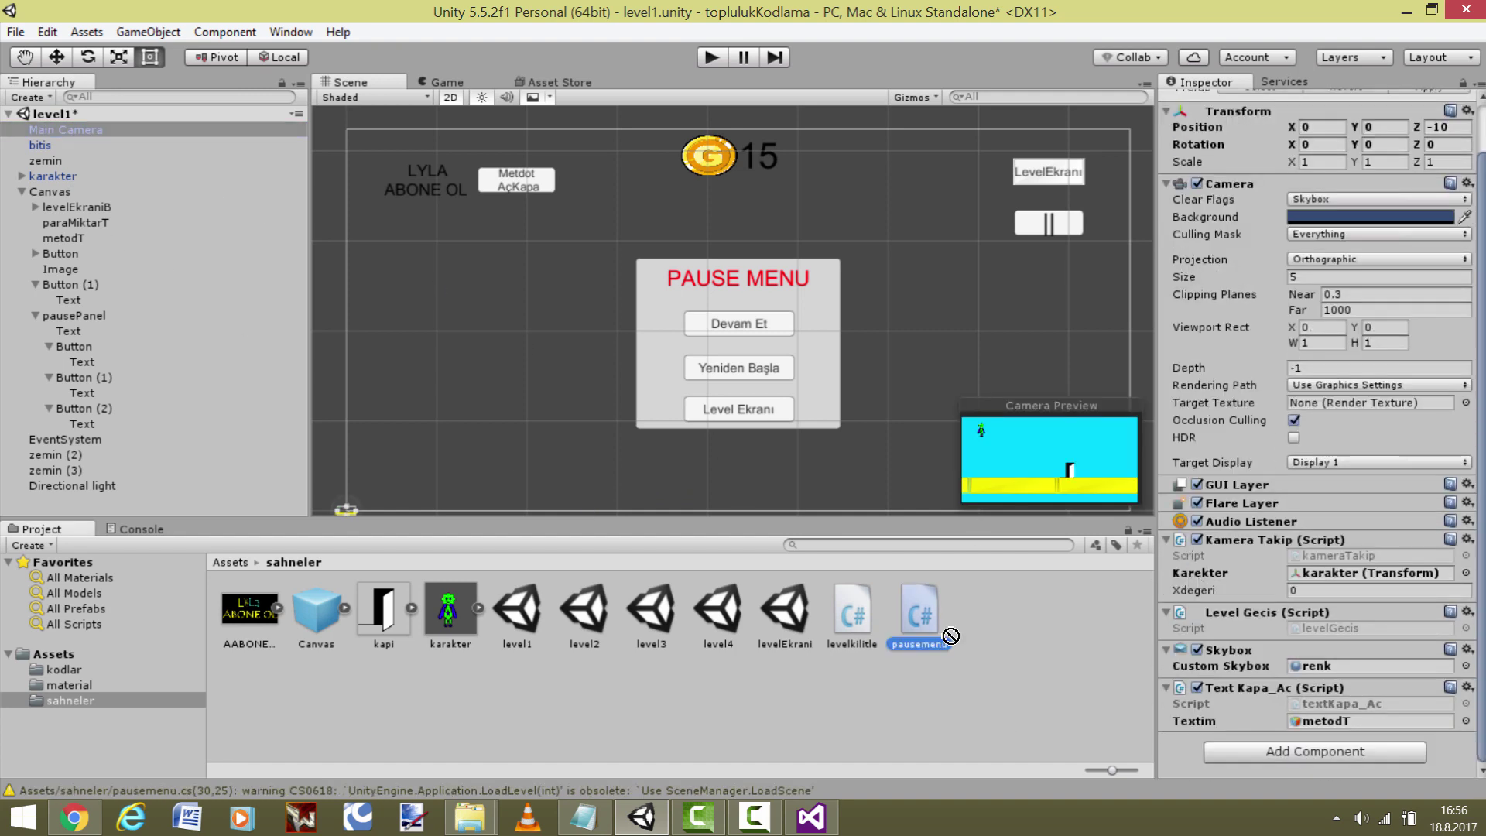
{"action": "scroll", "coordinate": [1283, 739], "scroll_direction": "down", "scroll_amount": 2}
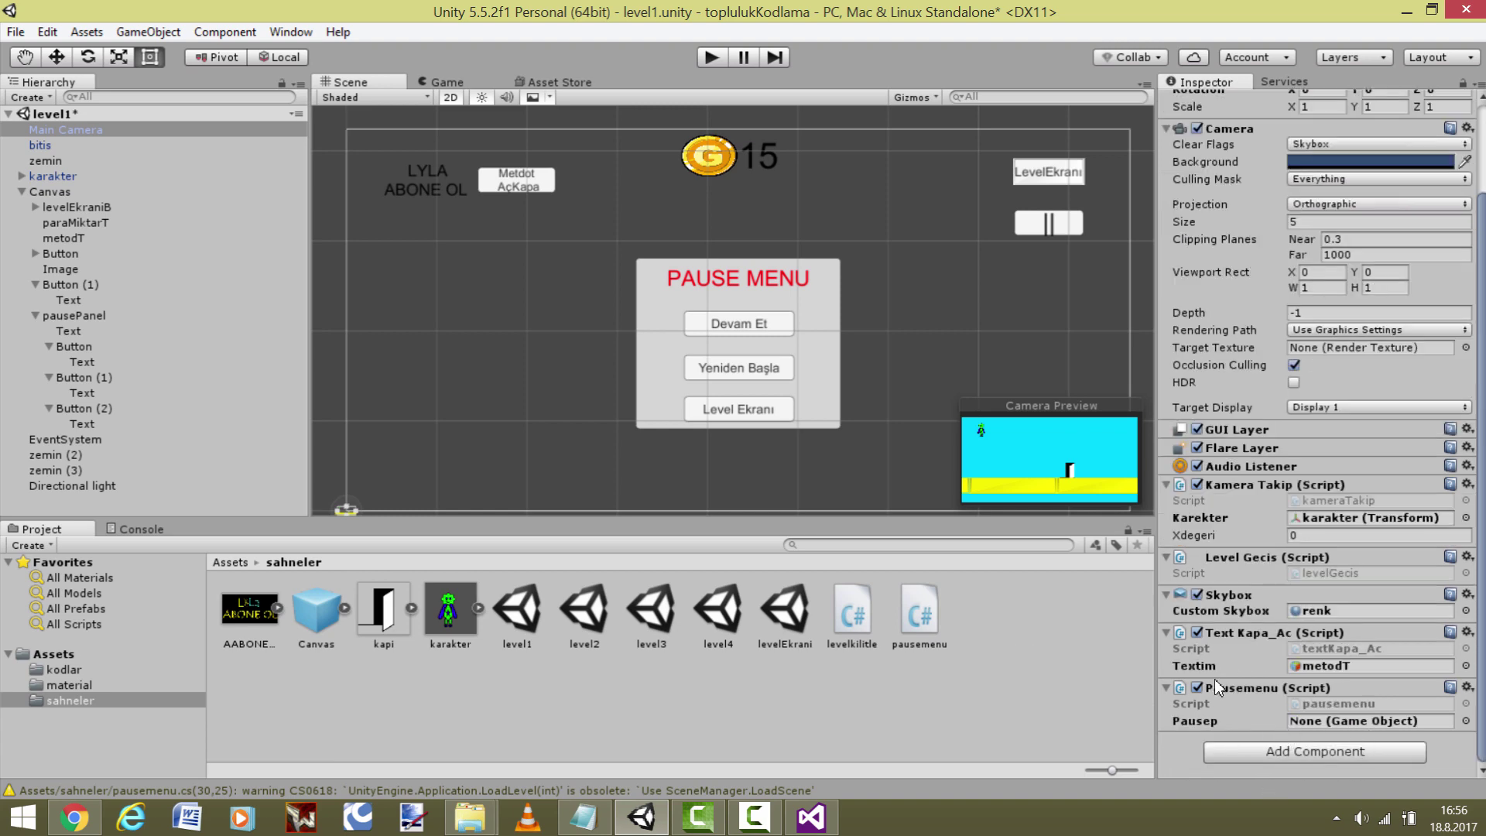
{"action": "mouse_move", "coordinate": [107, 317]}
{"action": "left_mouse_down"}
{"action": "mouse_move", "coordinate": [1084, 582]}
{"action": "mouse_move", "coordinate": [1259, 719]}
{"action": "left_mouse_up"}
- Add an On Click entry to Button (1) calling Main Camera's pausemenu.butonden_gelen with "pause"
{"action": "left_click", "coordinate": [1039, 232]}
{"action": "scroll", "coordinate": [1217, 323], "scroll_direction": "down", "scroll_amount": 2}
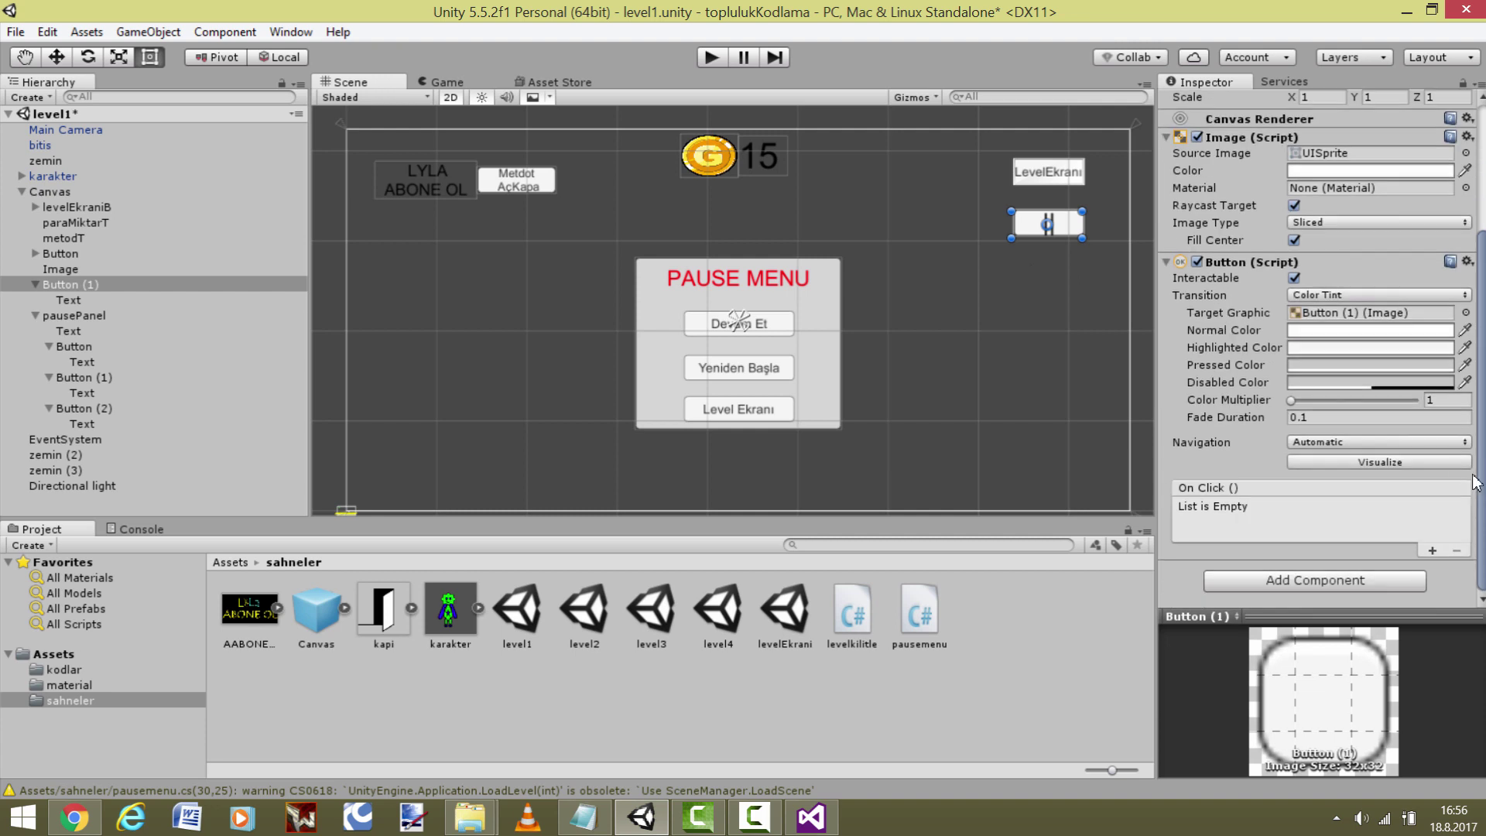
{"action": "left_click", "coordinate": [1431, 551]}
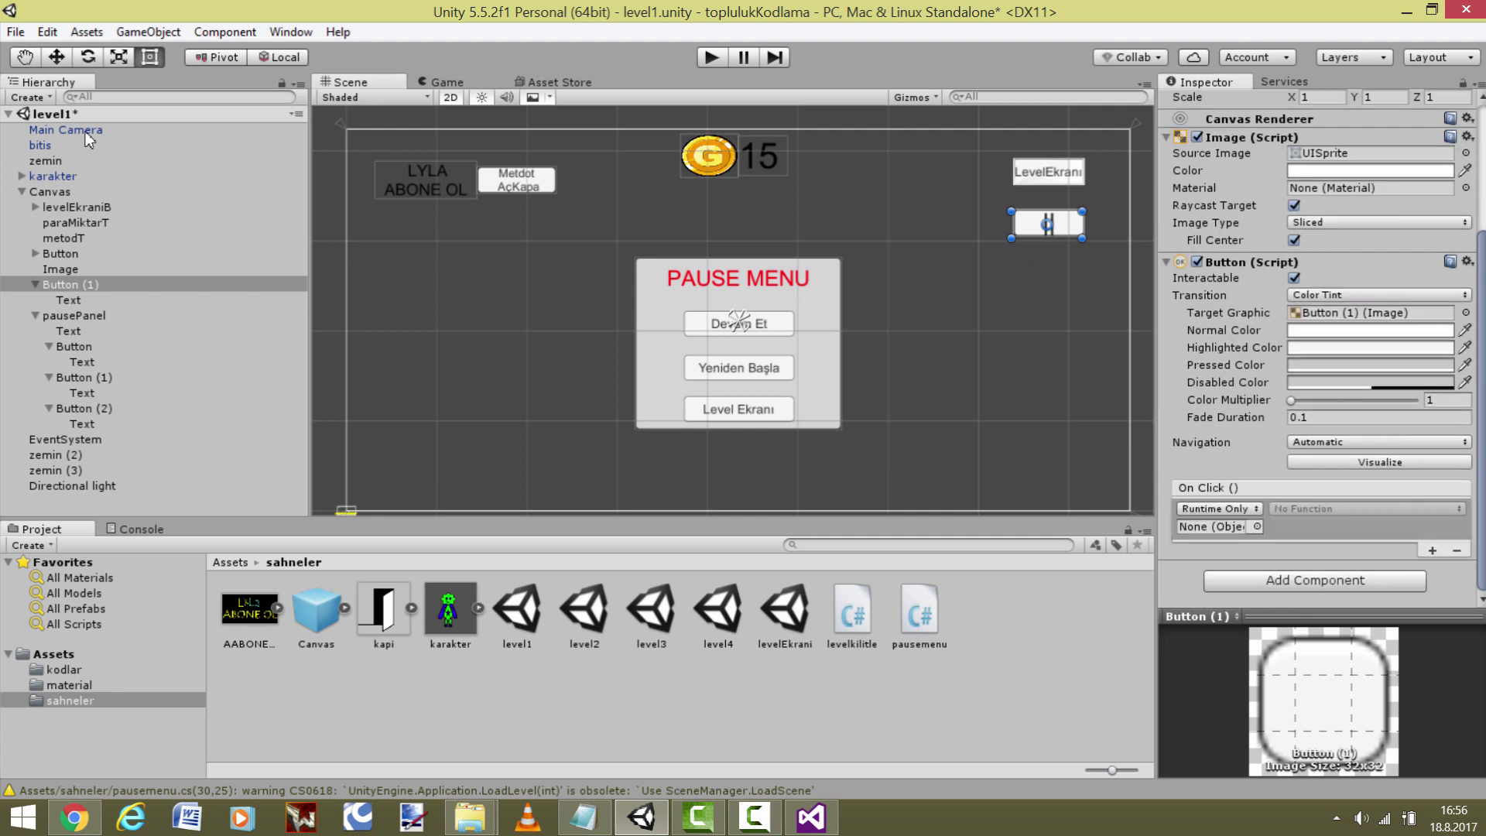
{"action": "left_click_drag", "start_coordinate": [87, 138], "coordinate": [1213, 526]}
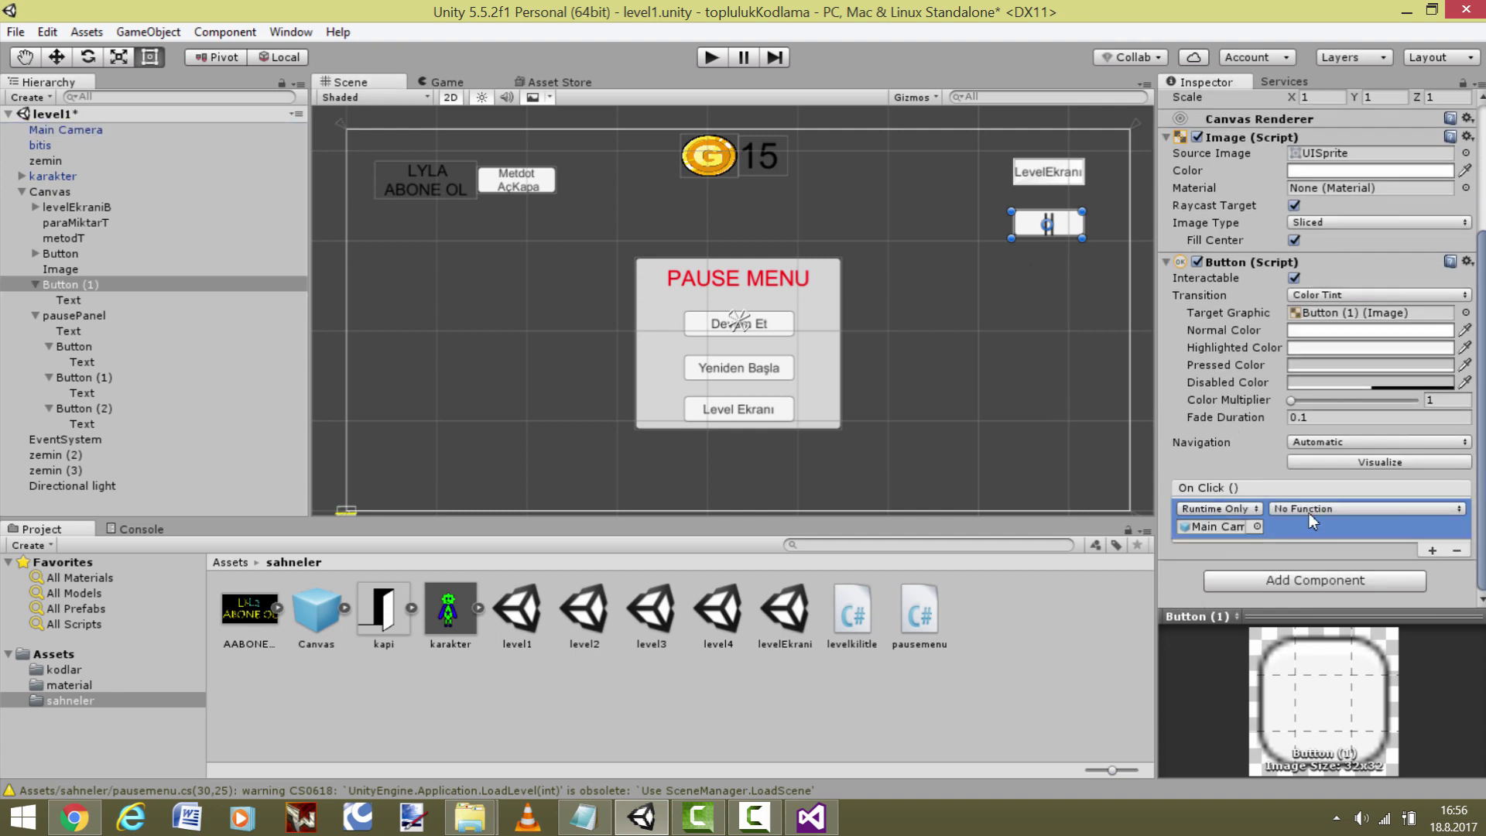
{"action": "left_click", "coordinate": [1309, 511]}
{"action": "mouse_move", "coordinate": [1353, 750]}
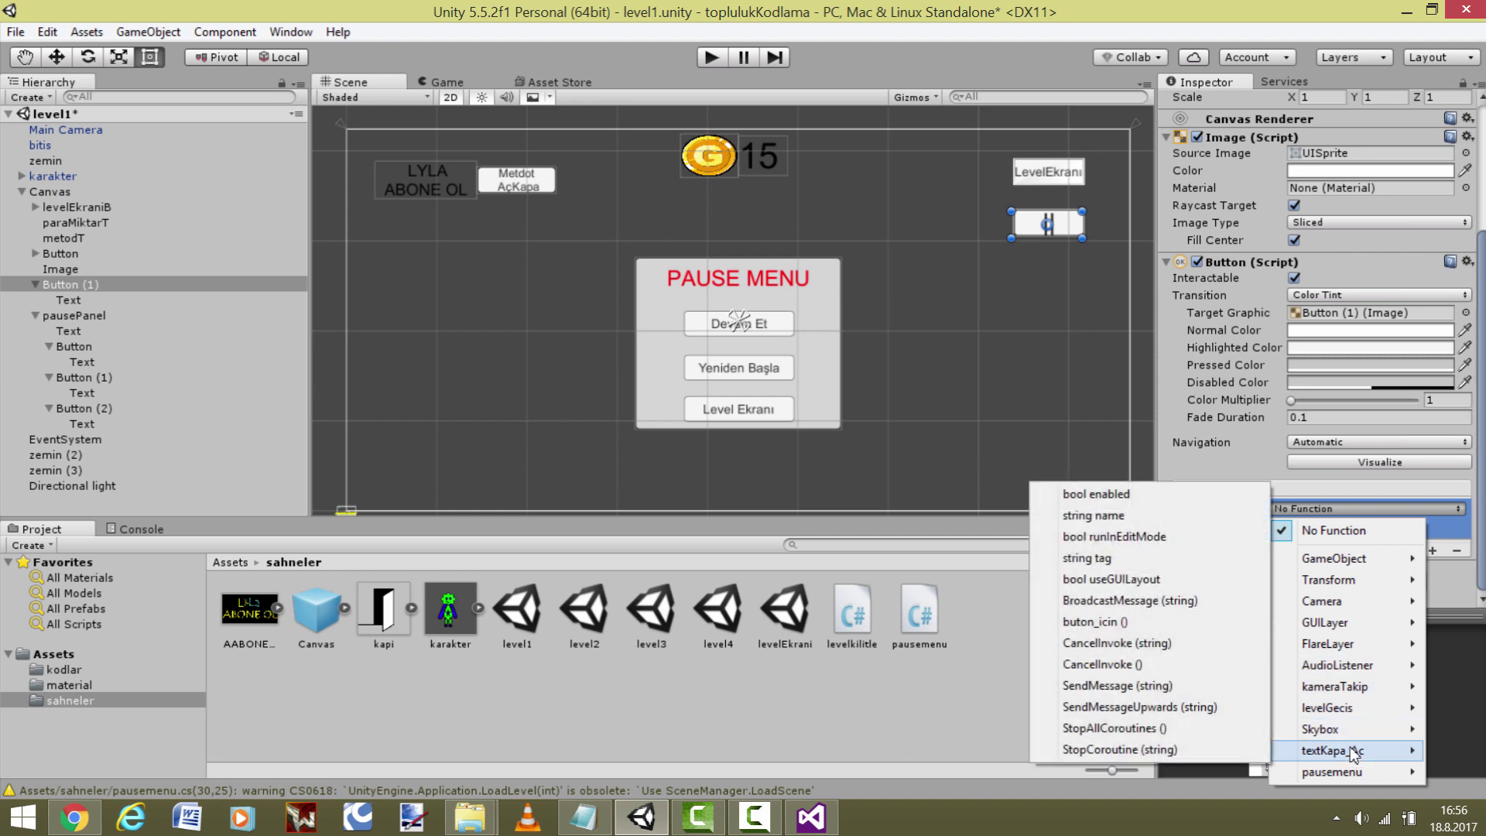
{"action": "mouse_move", "coordinate": [1324, 773]}
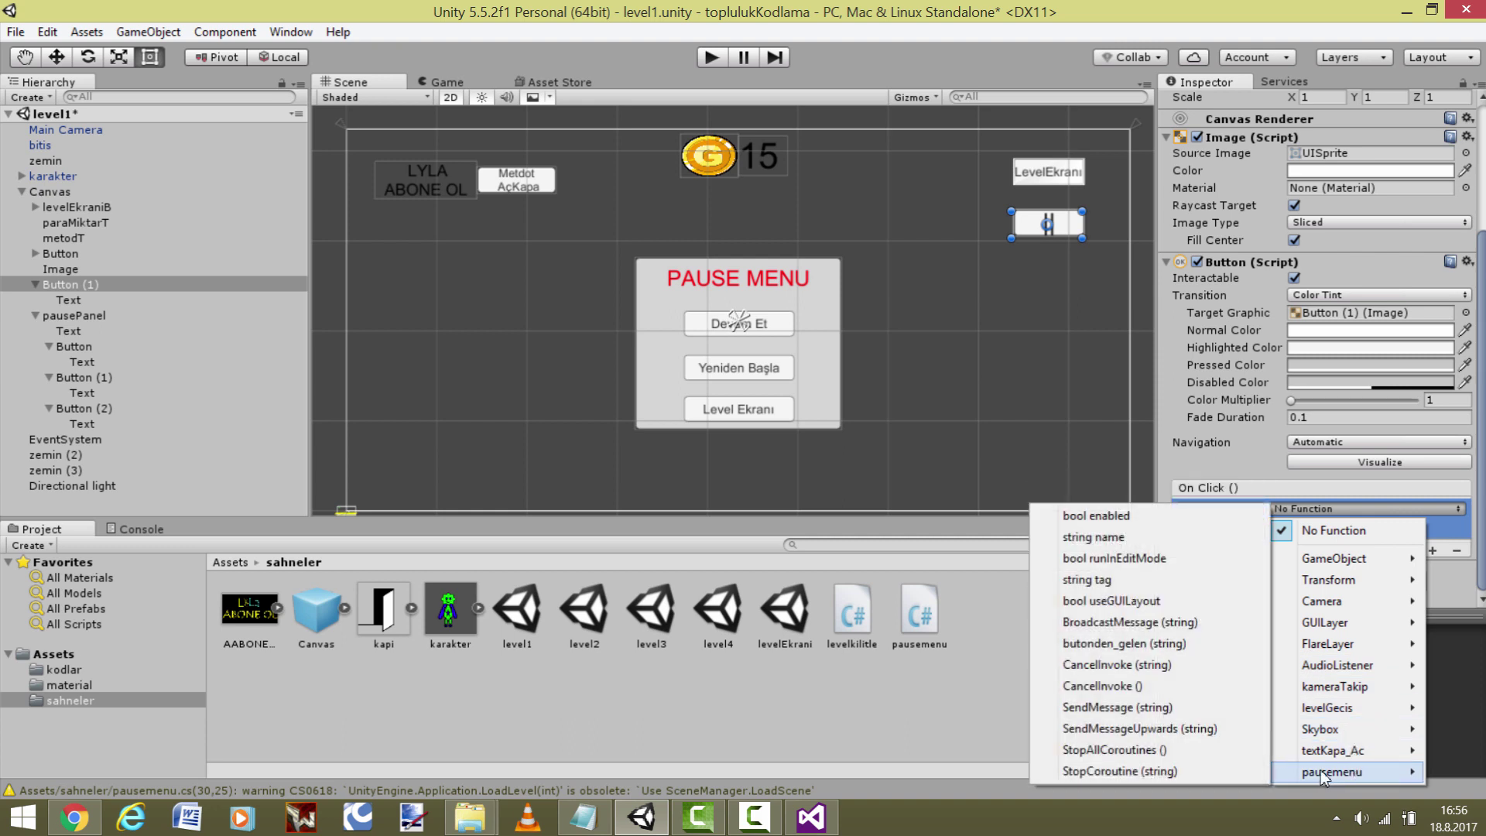
{"action": "left_click", "coordinate": [1157, 645]}
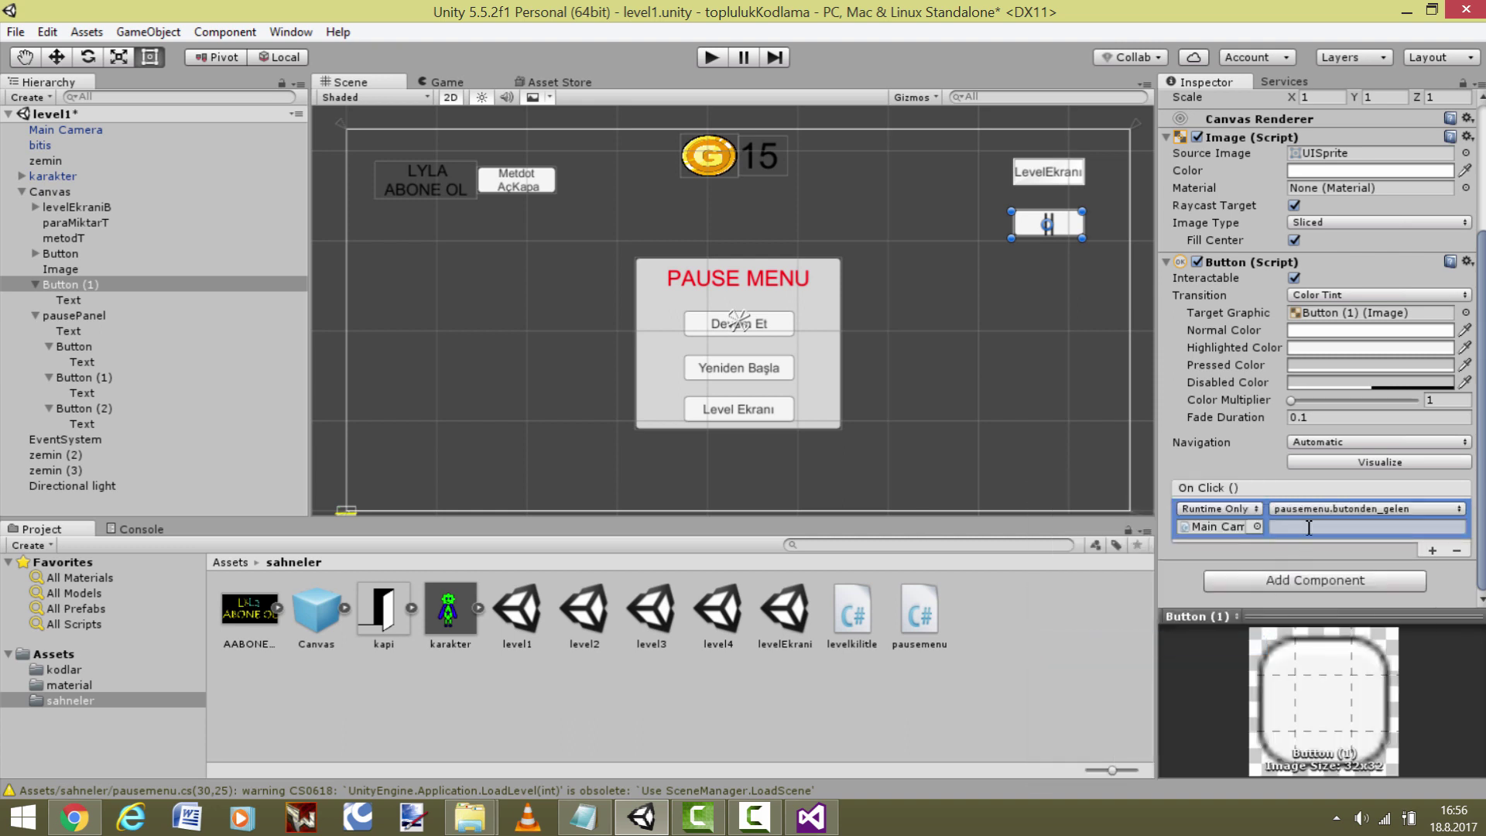
{"action": "left_click", "coordinate": [1308, 527]}
{"action": "type", "text": "pause"}
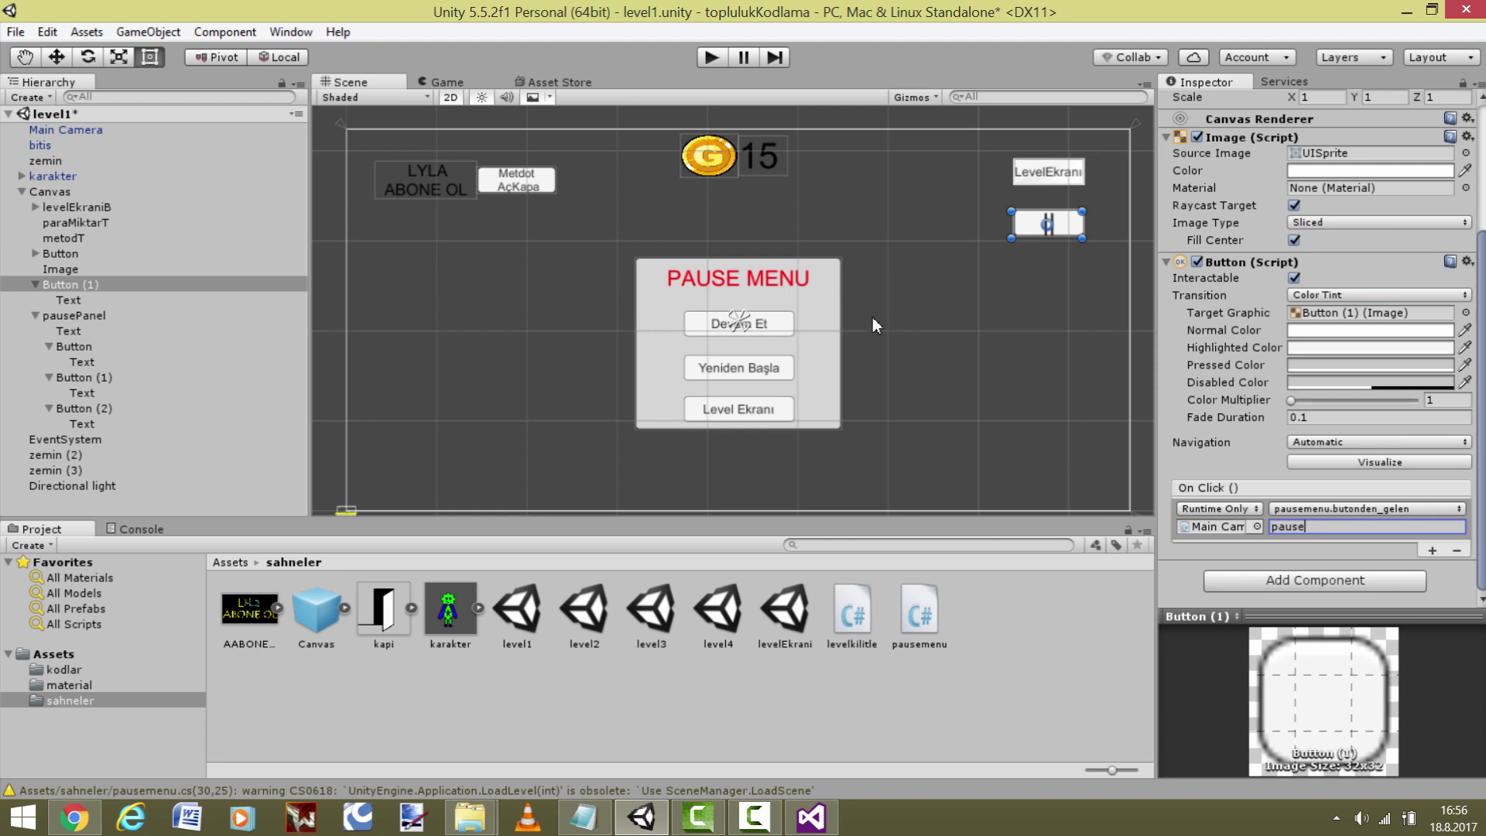
{"action": "left_click", "coordinate": [732, 325]}
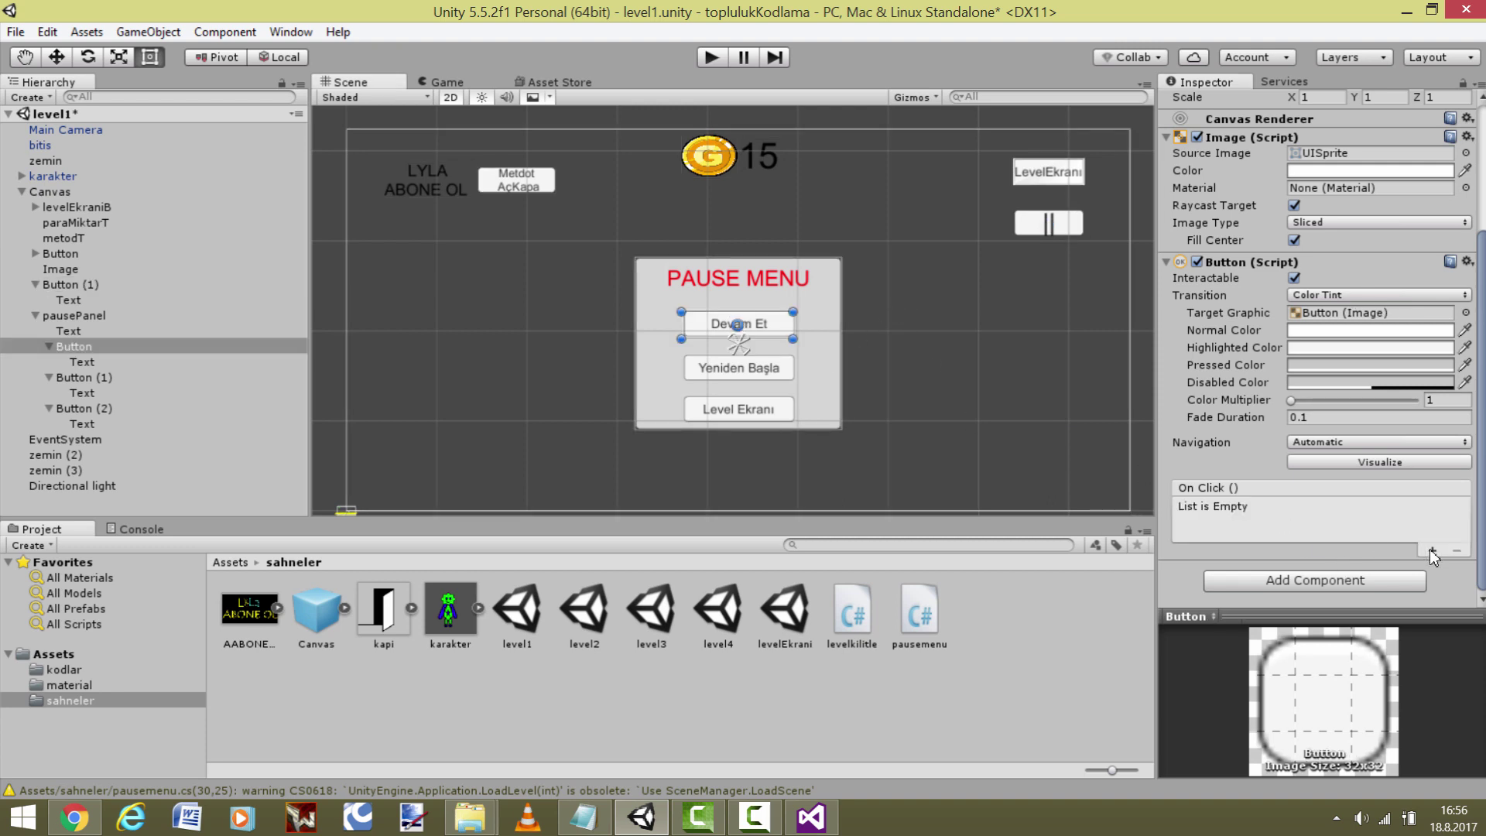
- Give all three selected pause-menu buttons an On Click calling Main Camera's pausemenu.butonden_gelen
{"action": "left_click", "coordinate": [774, 373], "text": "shift"}
{"action": "left_click", "coordinate": [774, 409], "text": "shift"}
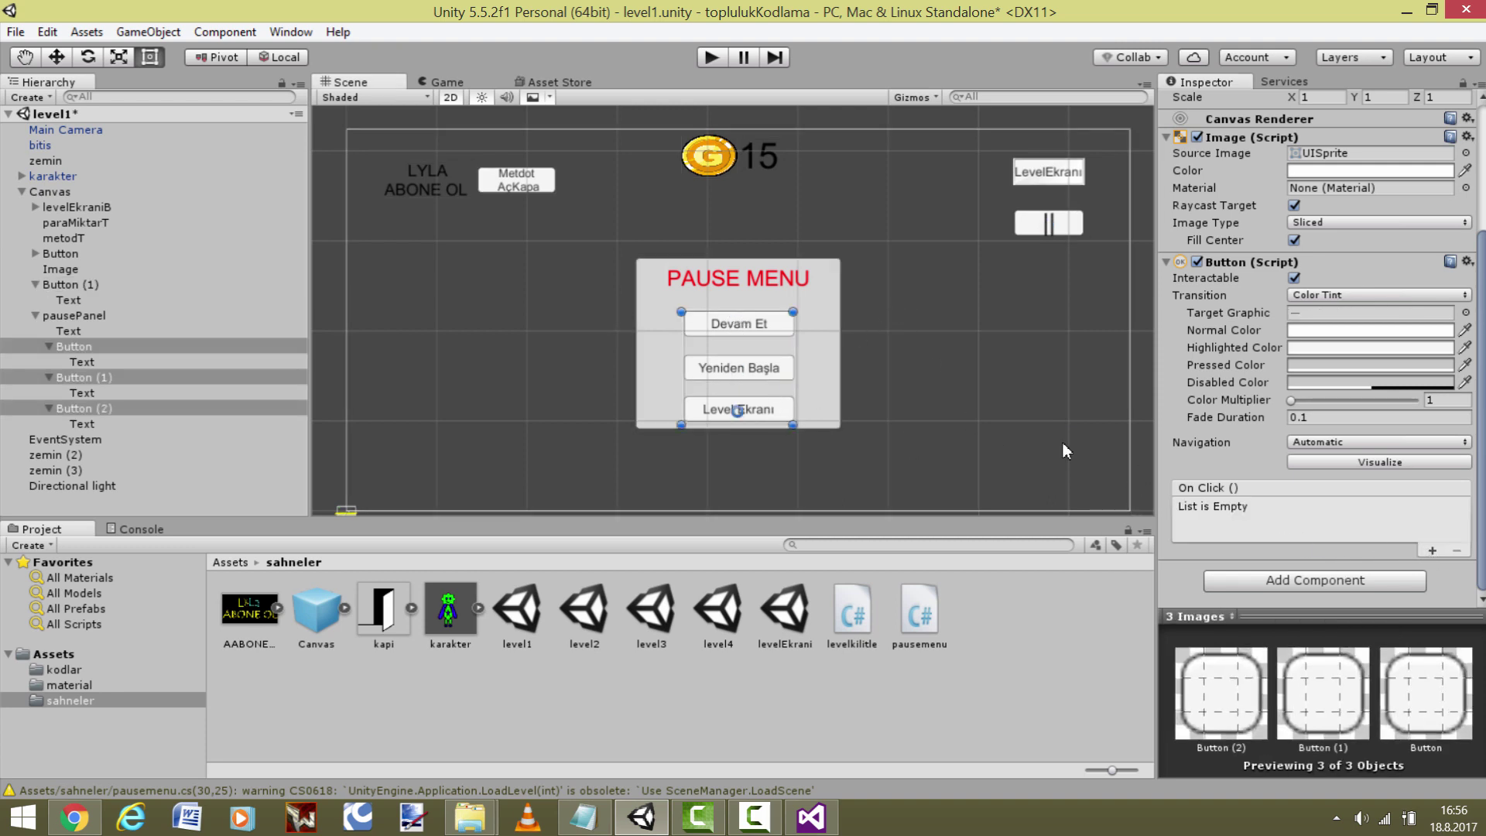
{"action": "left_click", "coordinate": [1431, 549]}
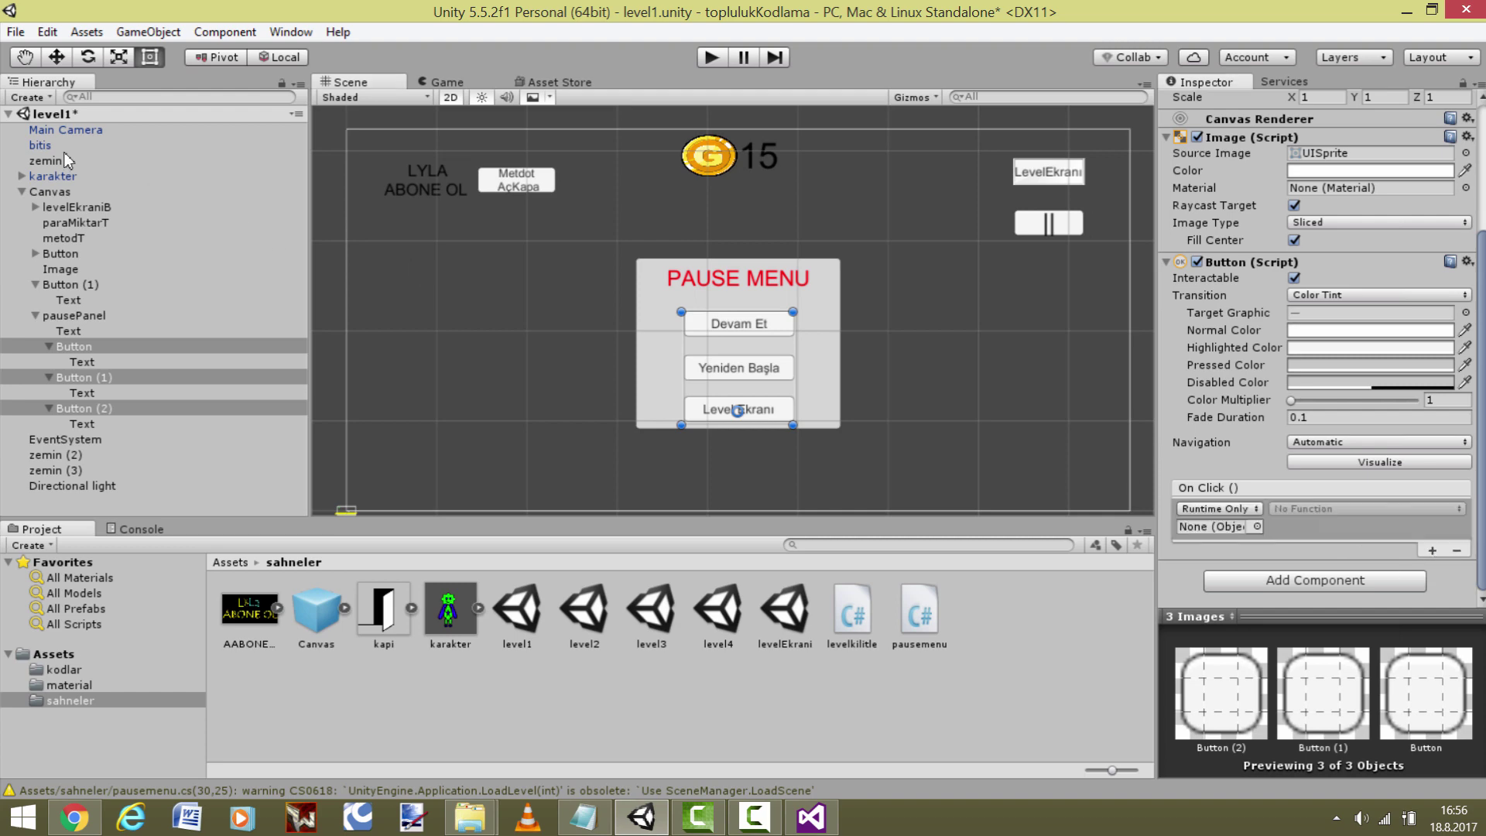
{"action": "left_click_drag", "start_coordinate": [55, 138], "coordinate": [1211, 526]}
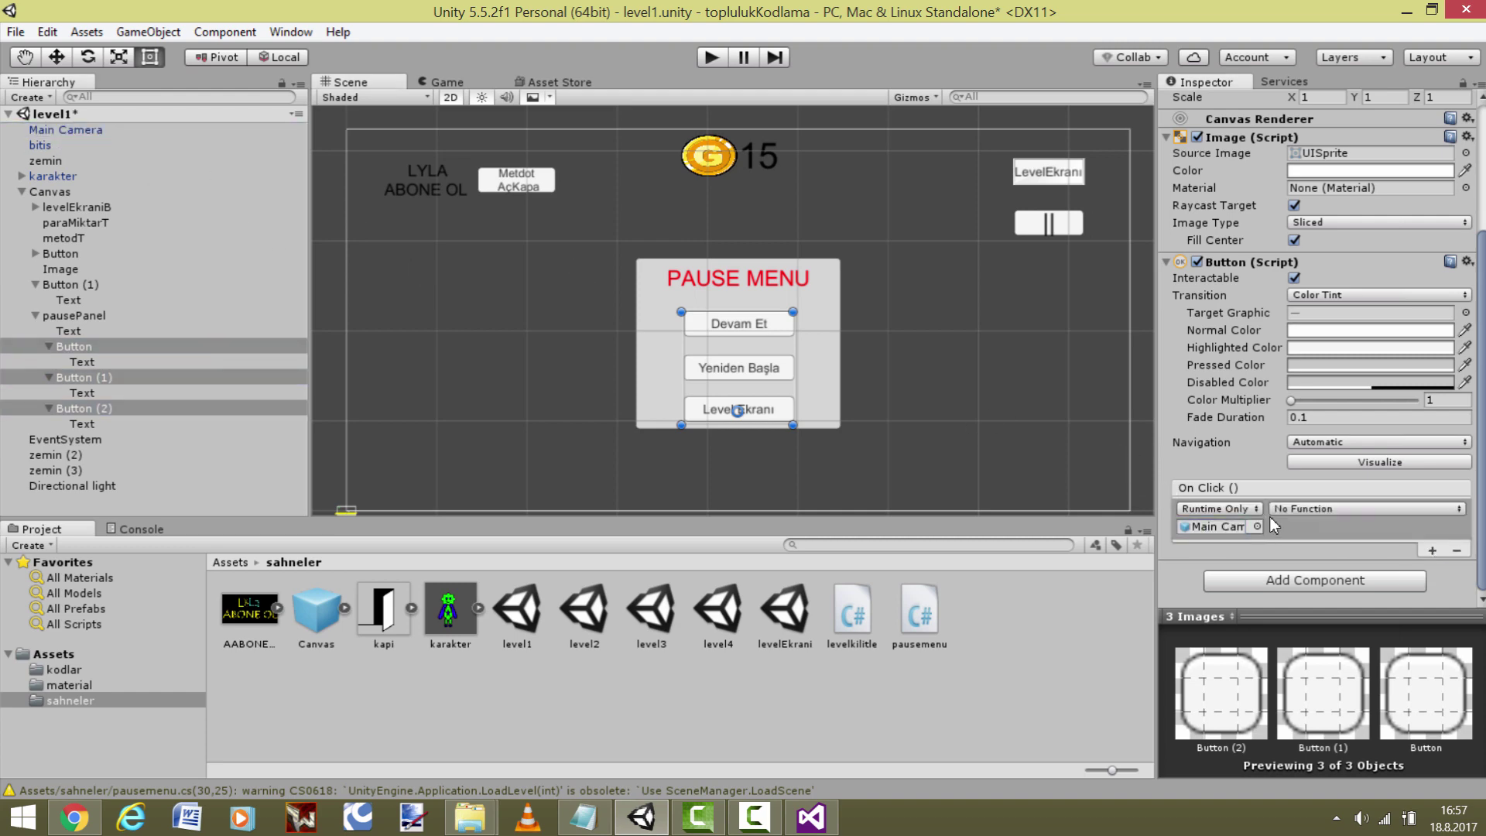
{"action": "left_click", "coordinate": [1281, 509]}
{"action": "mouse_move", "coordinate": [1331, 771]}
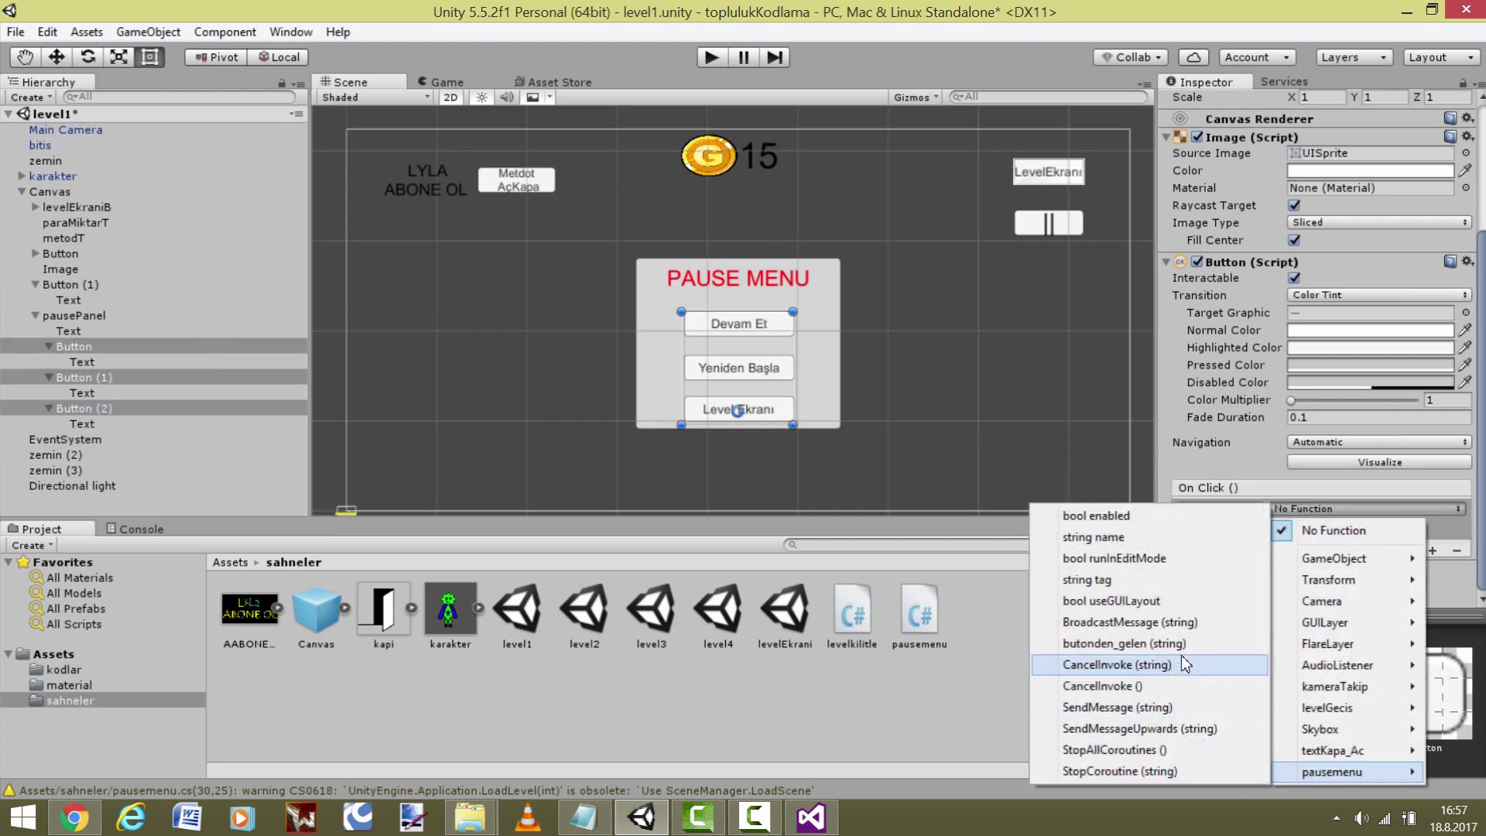
{"action": "left_click", "coordinate": [1122, 643]}
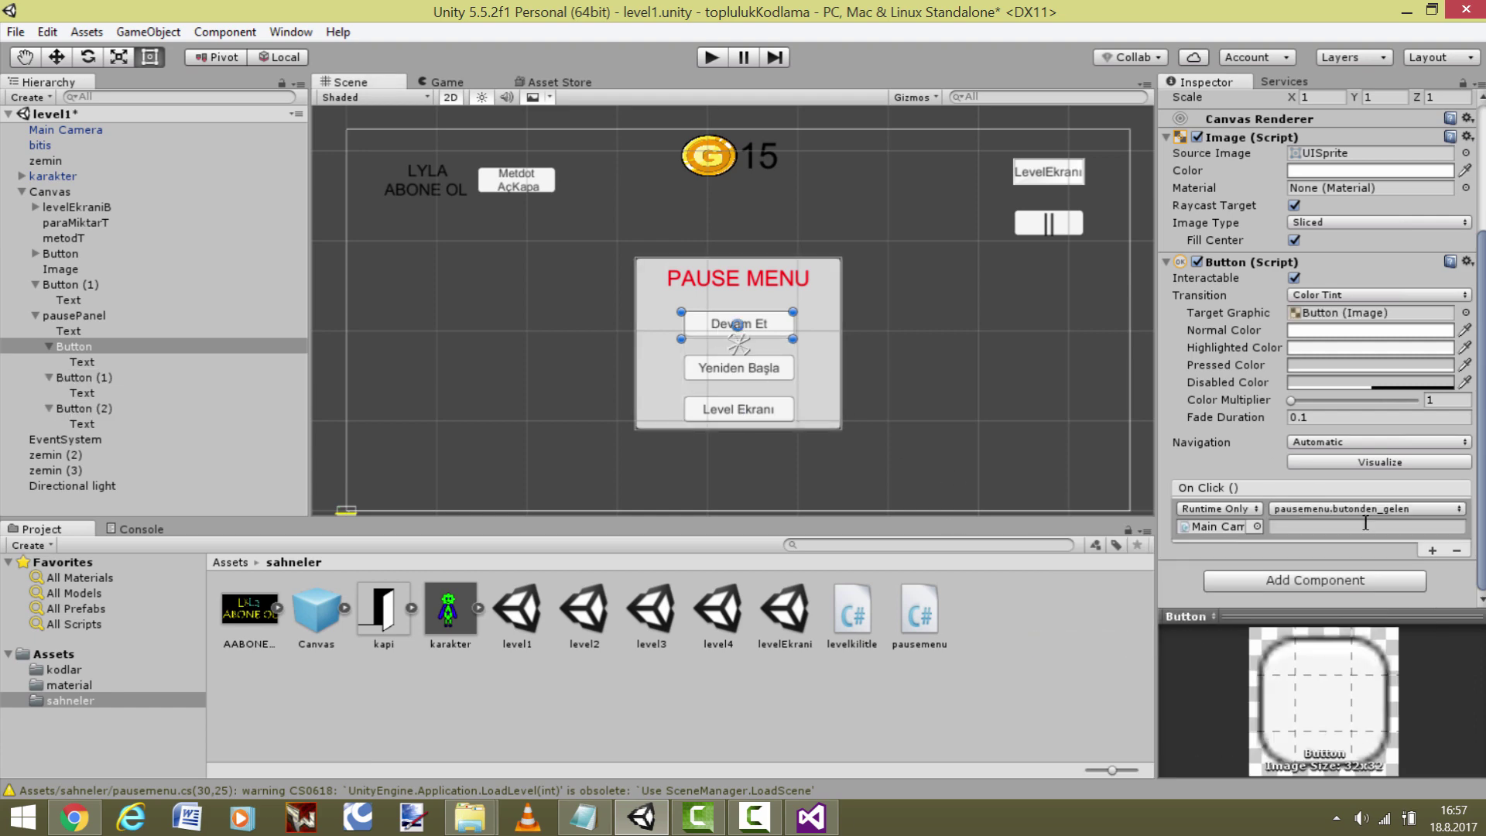
- Enter devamet as the Devam Et button's string argument
{"action": "left_click", "coordinate": [1373, 527]}
{"action": "type", "text": "devamet"}
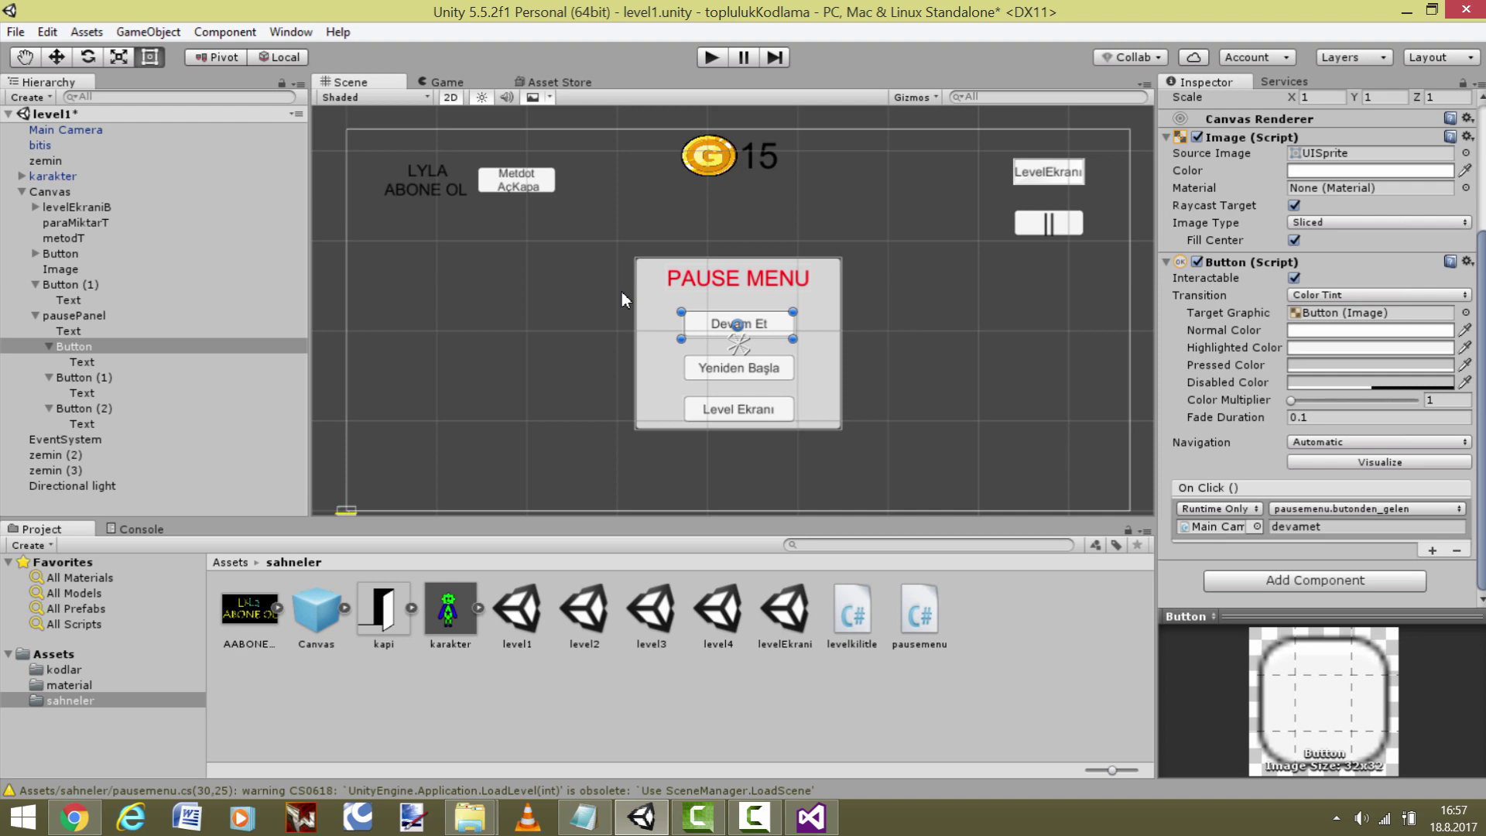
{"action": "left_click", "coordinate": [739, 368]}
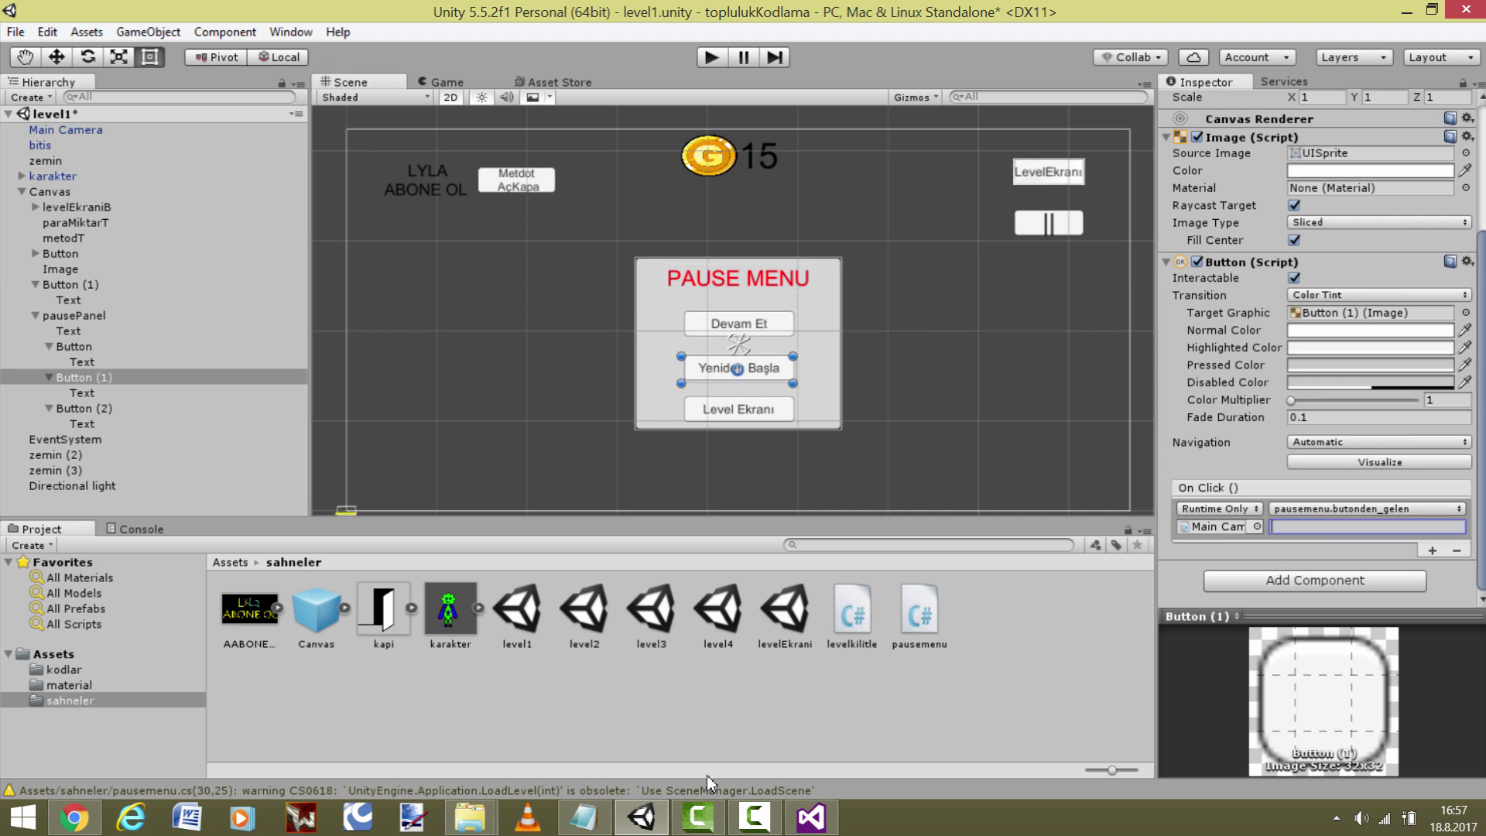
{"action": "left_click", "coordinate": [663, 823]}
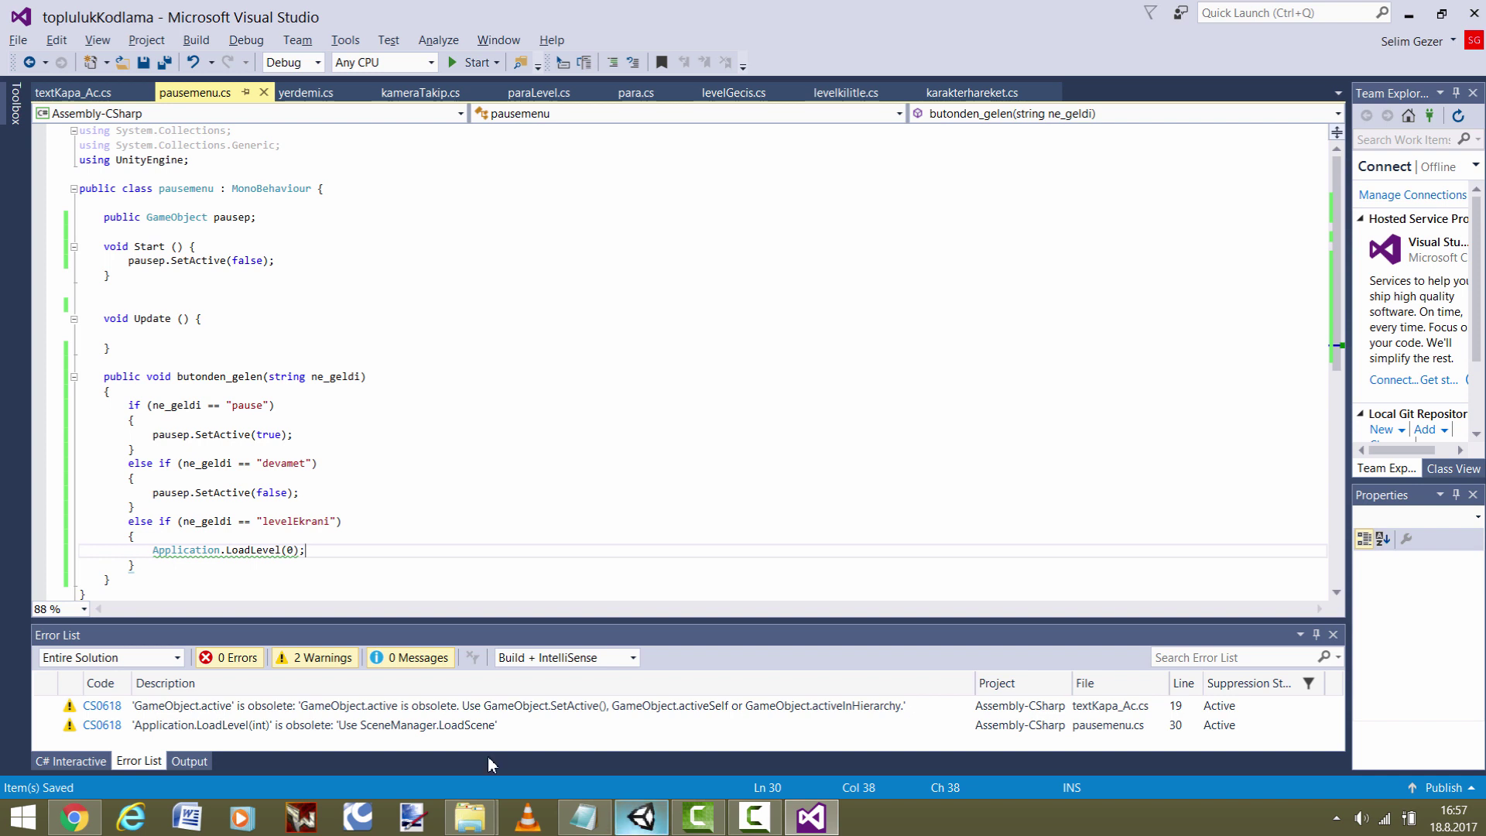
- Add an empty else if (ne_geldi == "yeniden") block after the devamet branch and save pausemenu.cs
{"action": "left_click", "coordinate": [184, 508]}
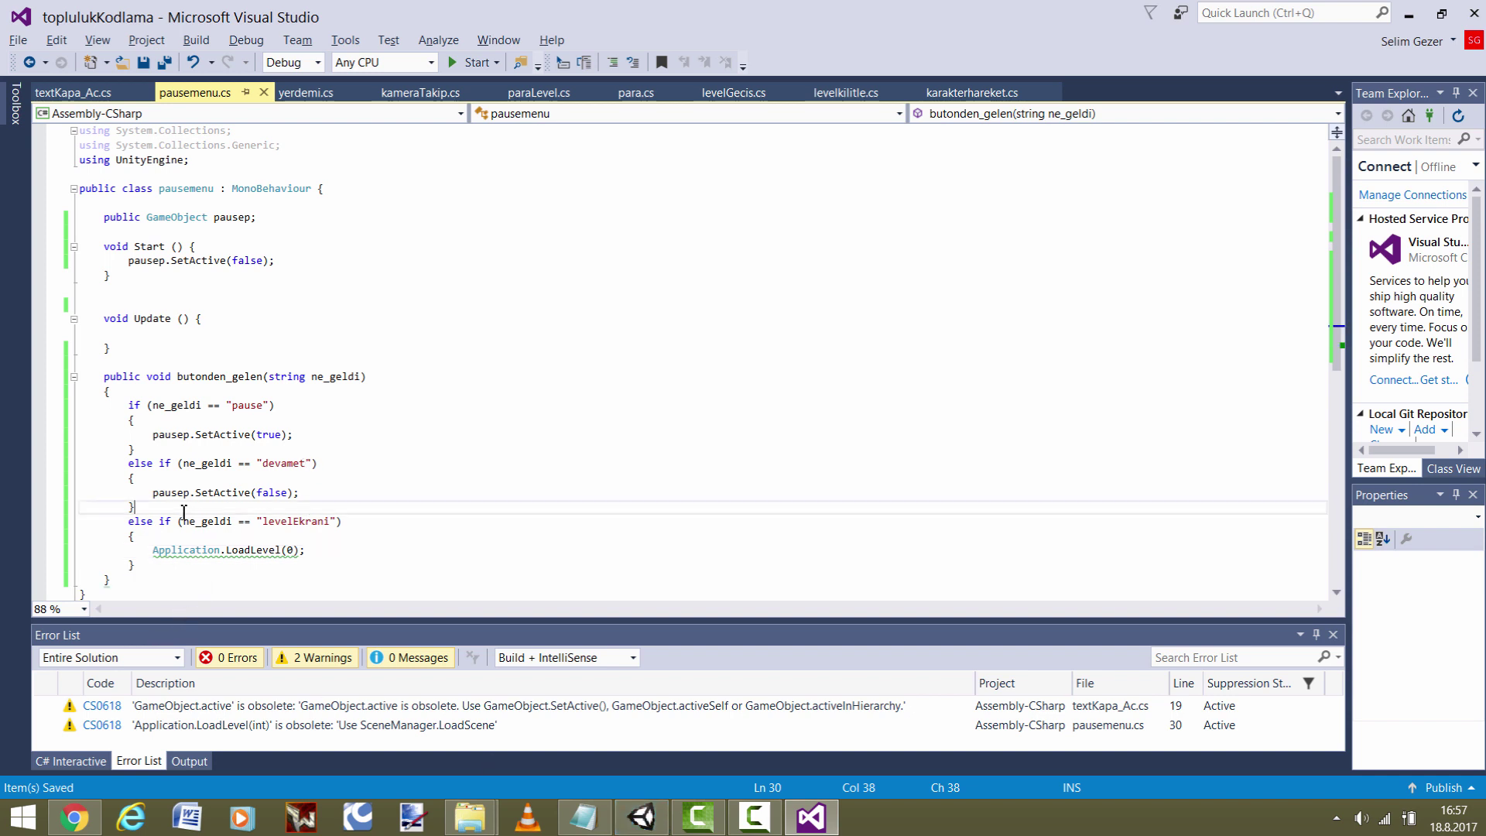
{"action": "key", "text": "Return"}
{"action": "type", "text": "else "}
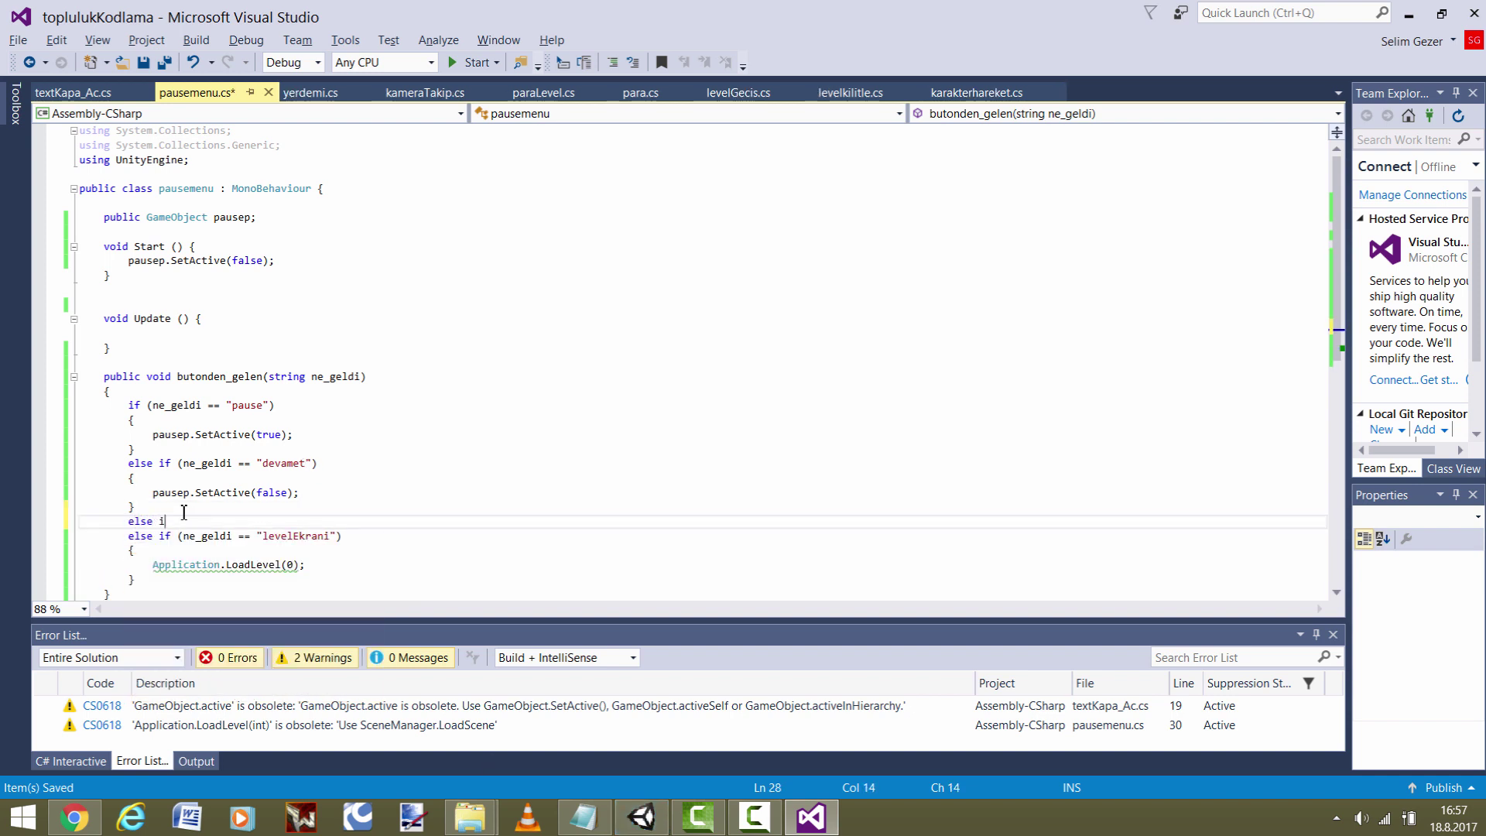
{"action": "type", "text": "if("}
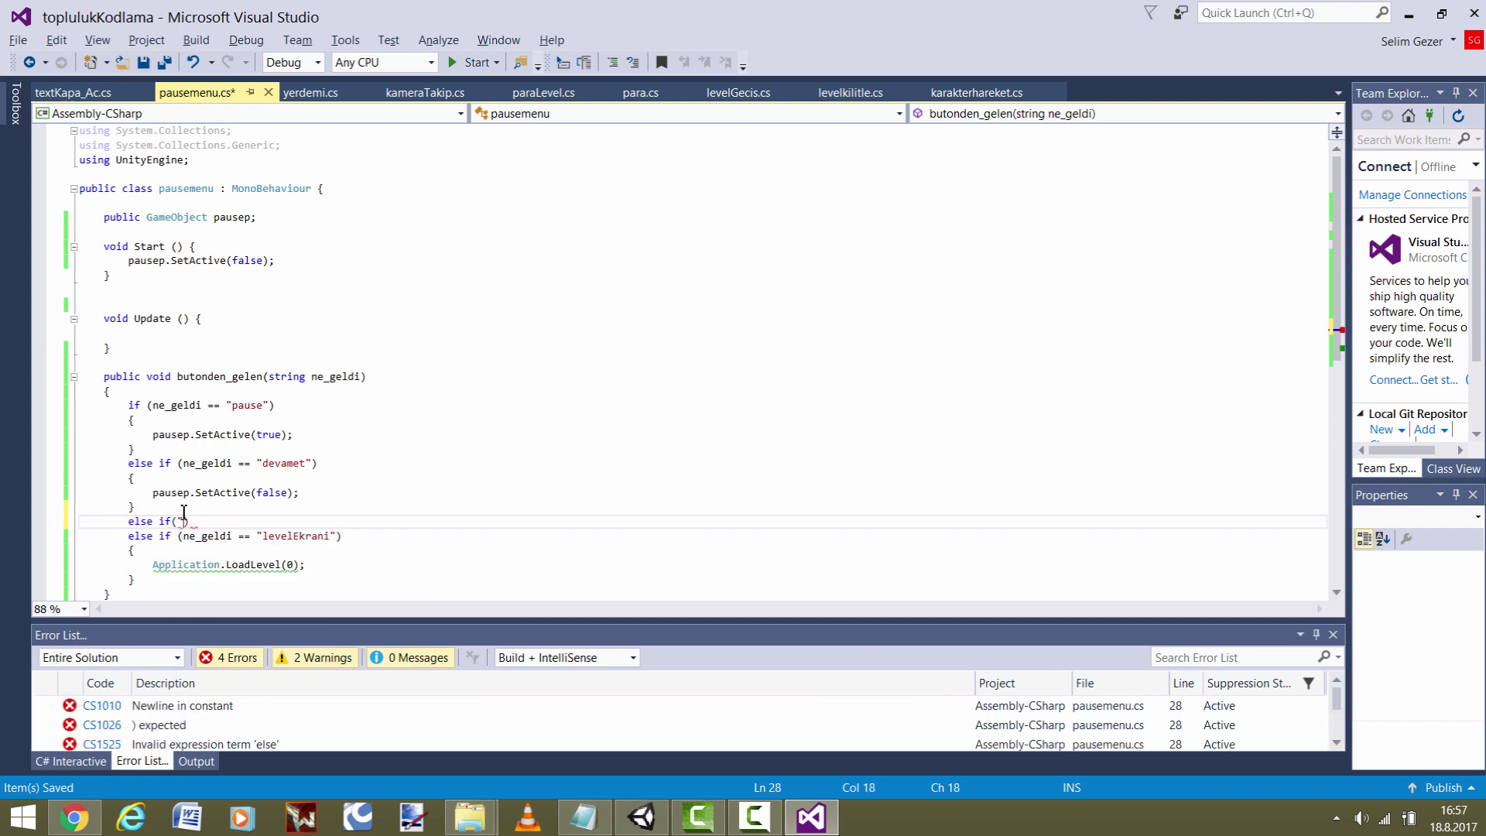
{"action": "key", "text": "BackSpace"}
{"action": "type", "text": "de"}
{"action": "key", "text": "BackSpace"}
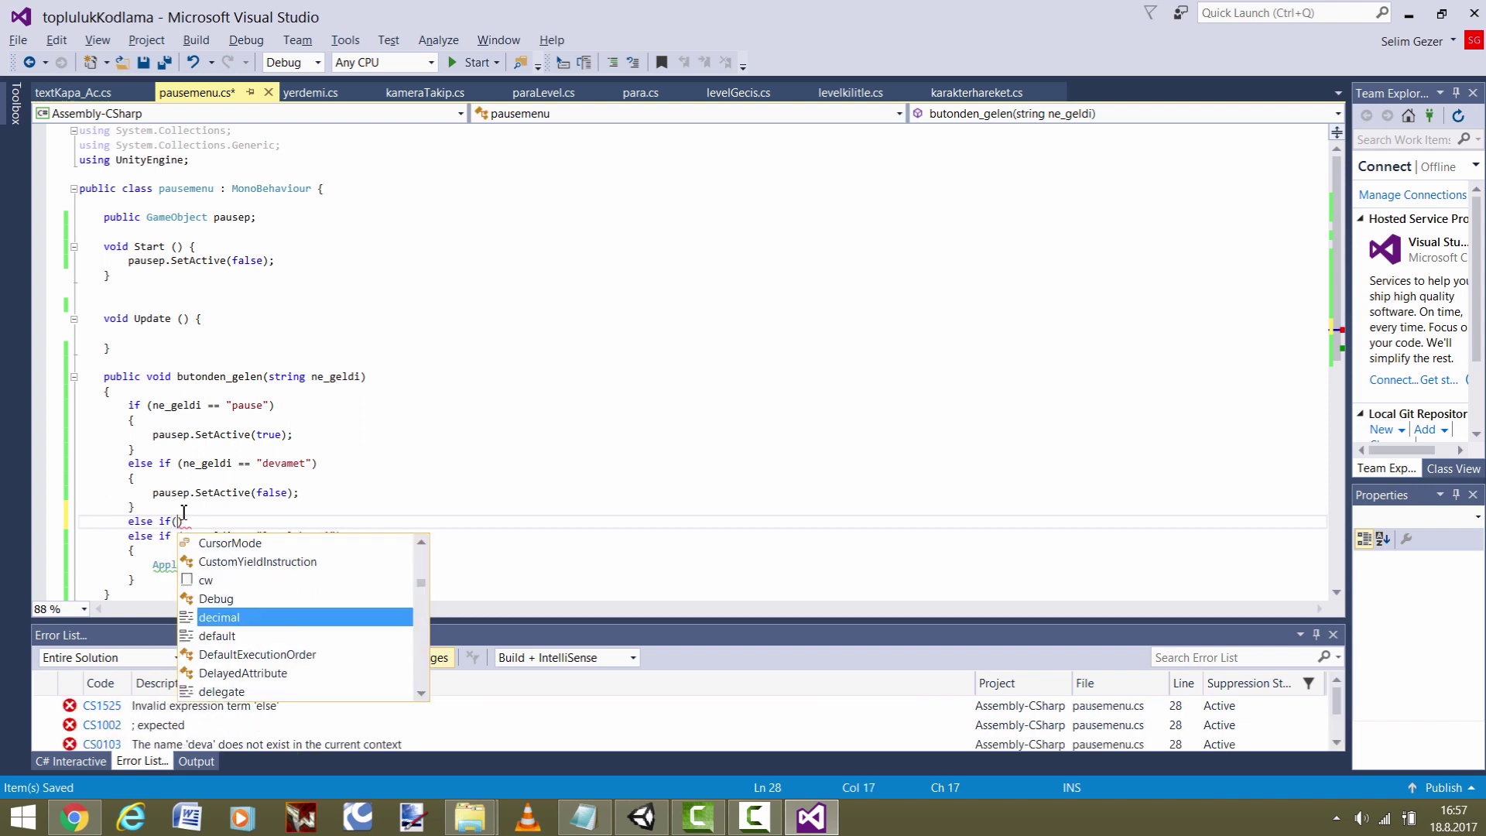
{"action": "key", "text": "BackSpace"}
{"action": "type", "text": "e"}
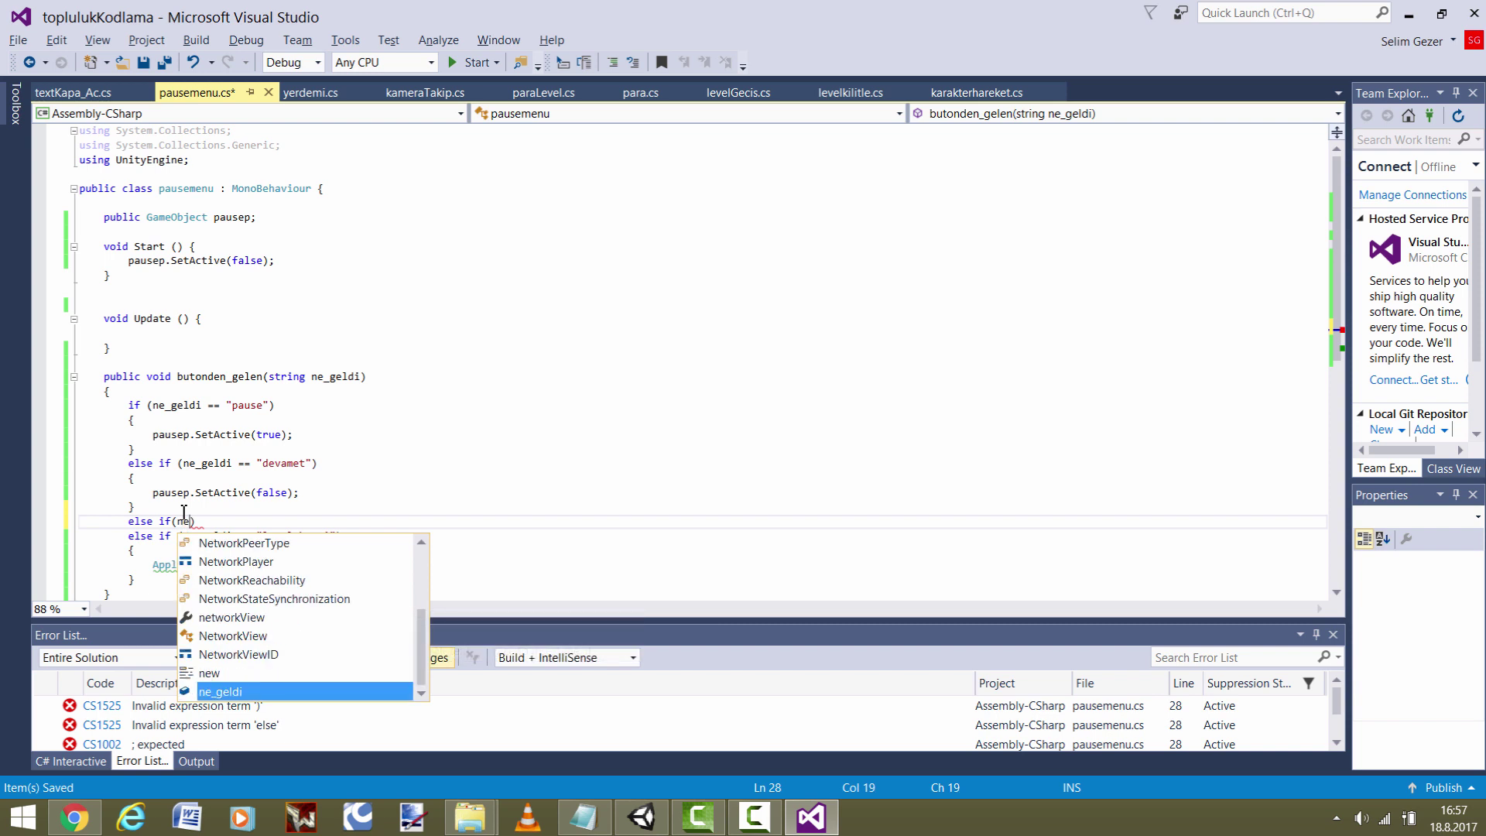
{"action": "type", "text": "_geldi==\""}
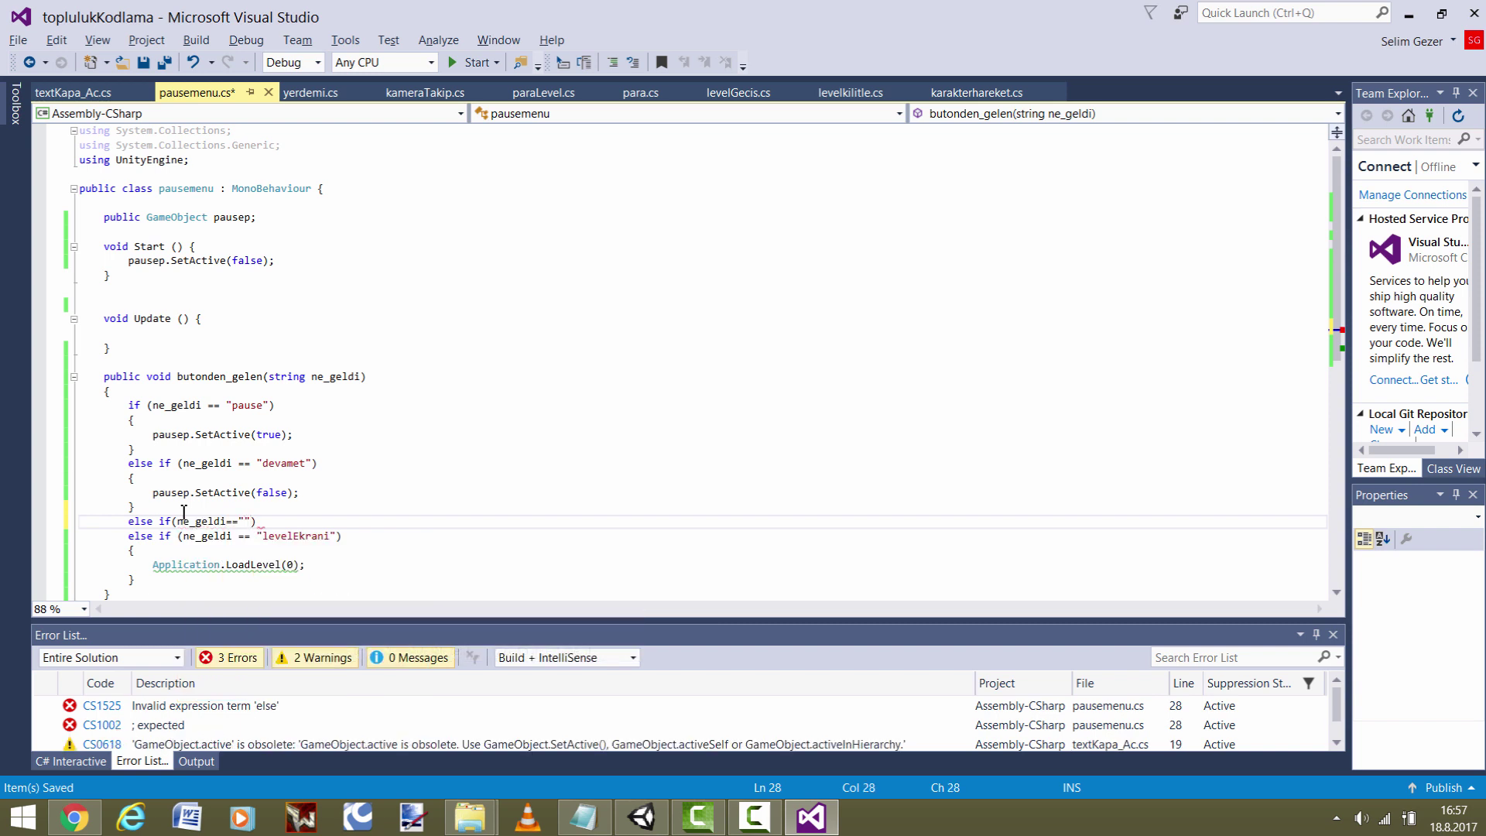
{"action": "type", "text": "yeniden"}
{"action": "type", "text": "{"}
{"action": "key", "text": "Return"}
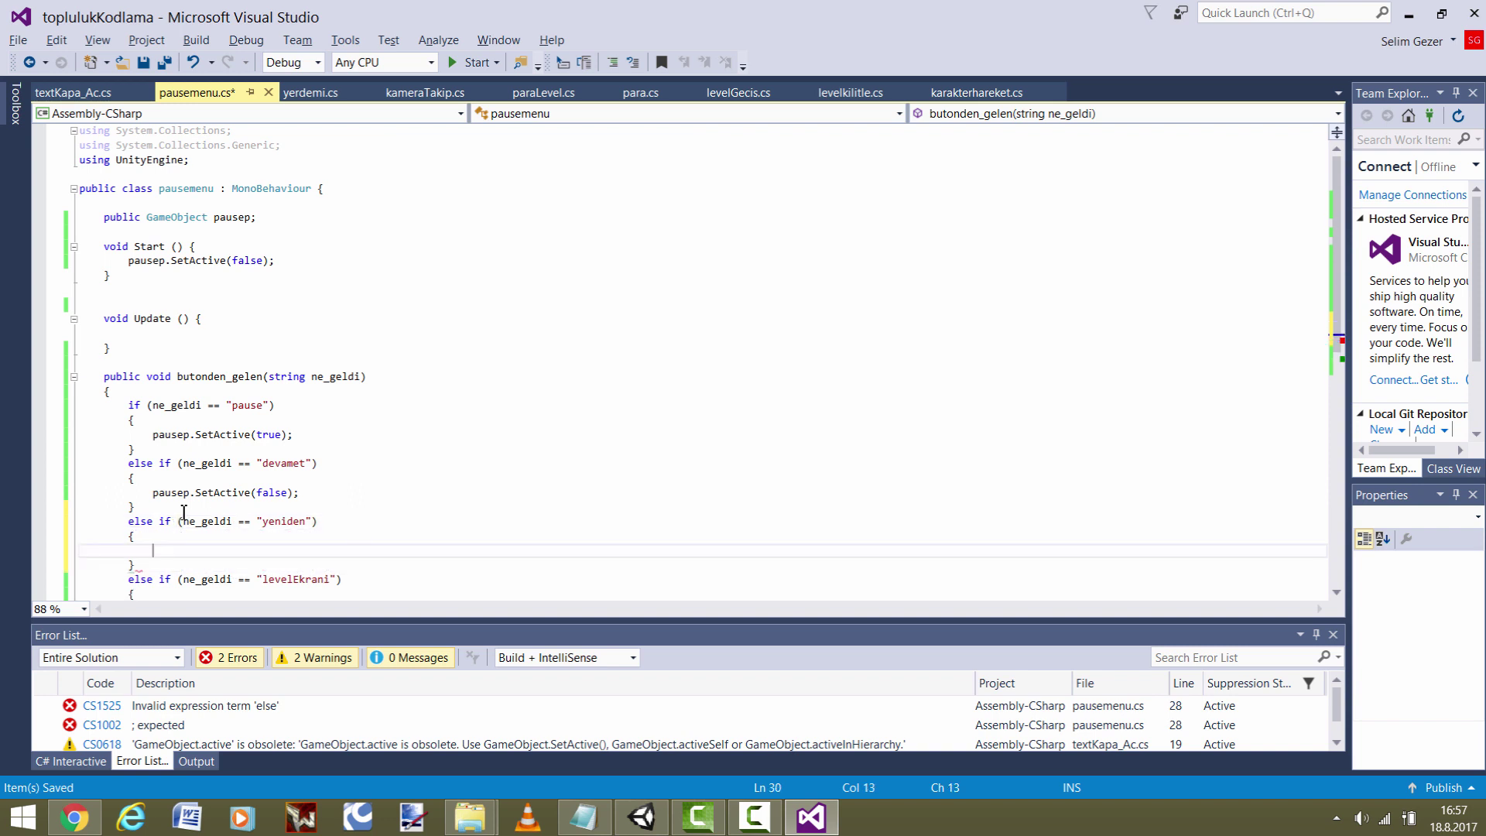
{"action": "scroll", "coordinate": [249, 537], "scroll_direction": "down", "scroll_amount": 2}
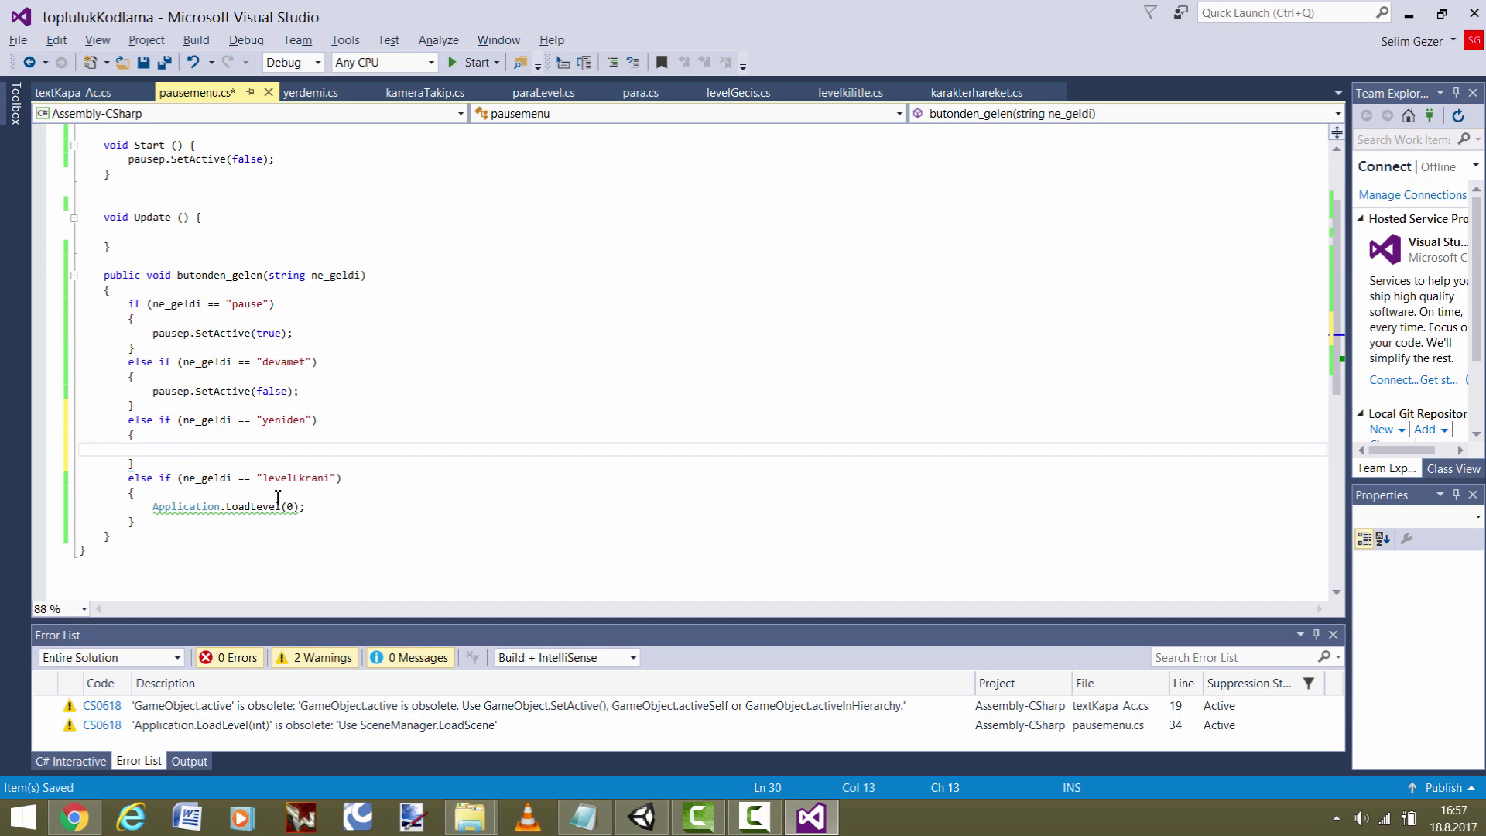
{"action": "key", "text": "ctrl+s"}
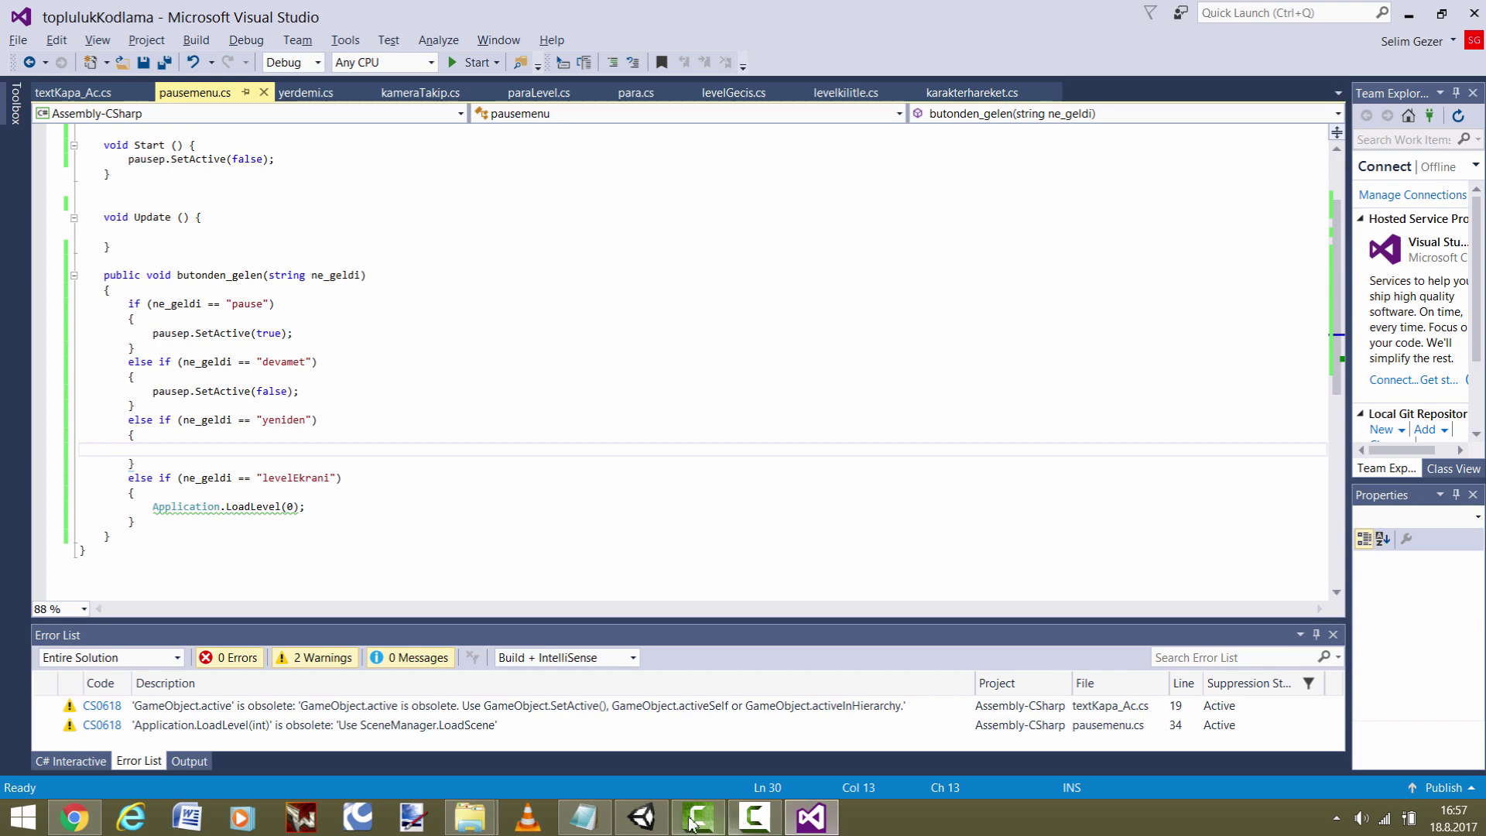
- Set Yeniden Başla's On Click argument to yeniden and type levelEkrani for Level Ekranı
{"action": "left_click", "coordinate": [641, 817]}
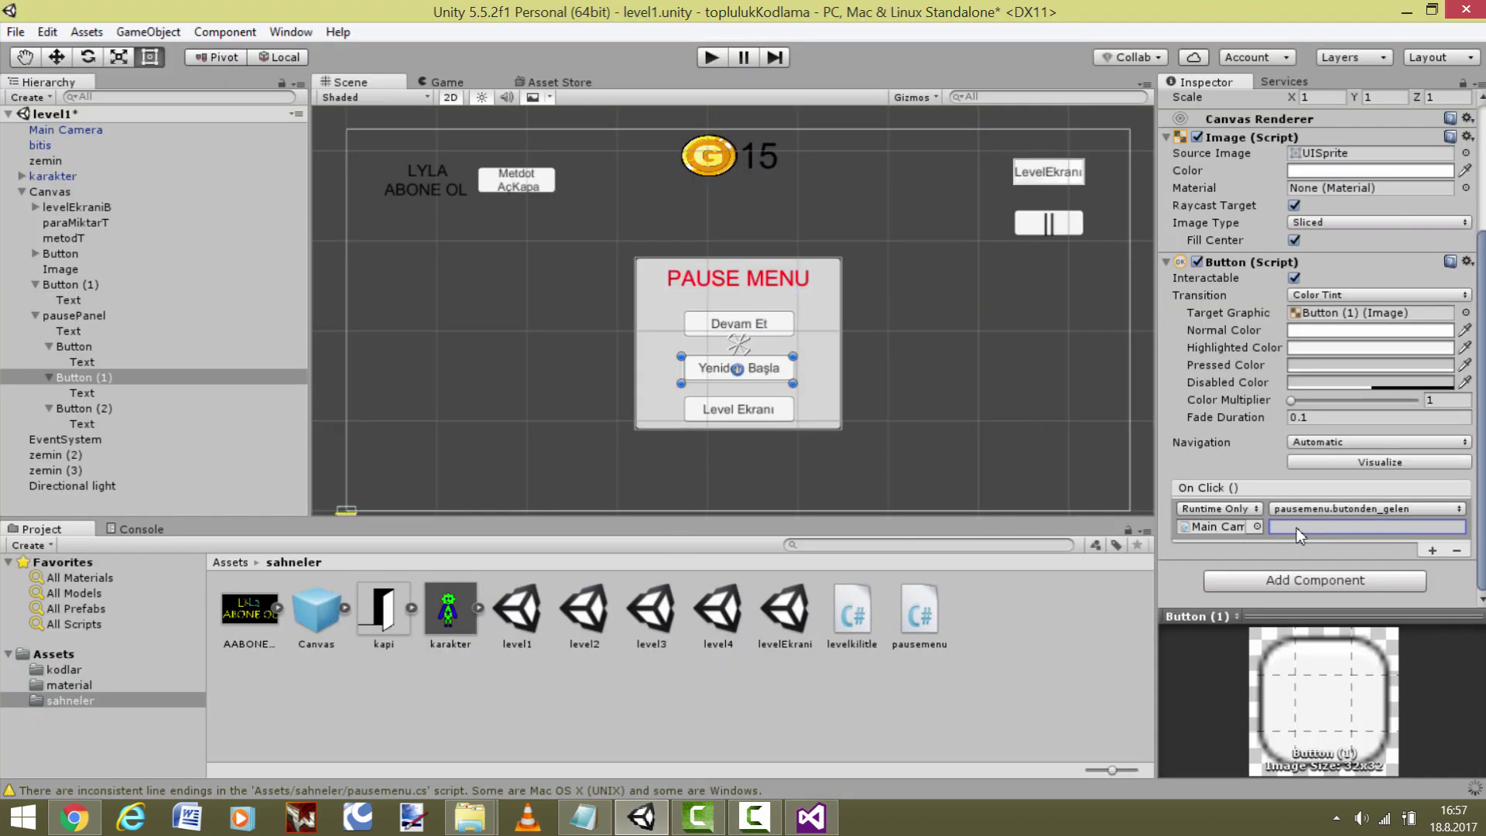
{"action": "type", "text": "yeniden"}
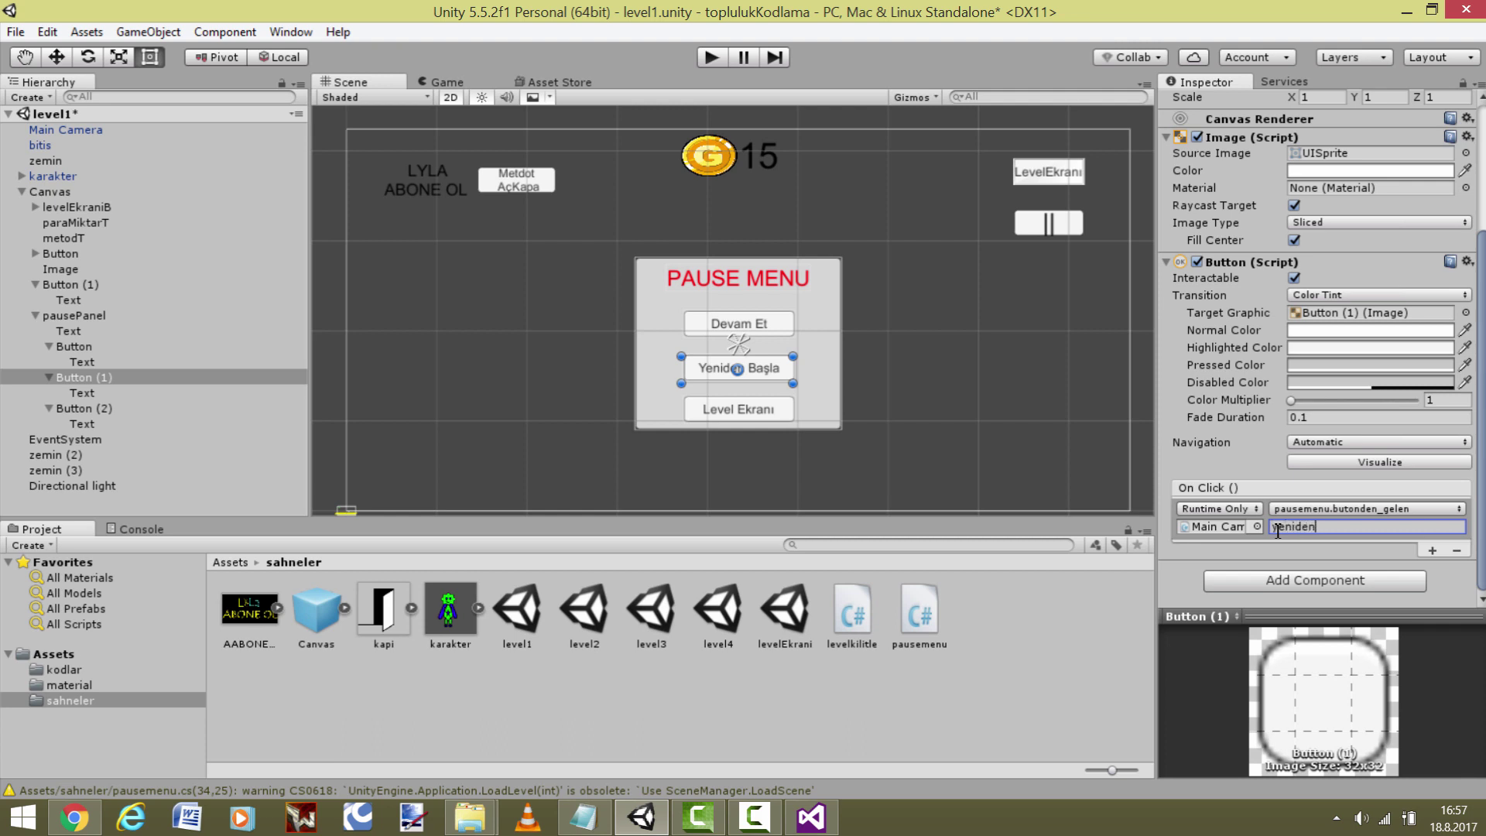
{"action": "left_click", "coordinate": [739, 409]}
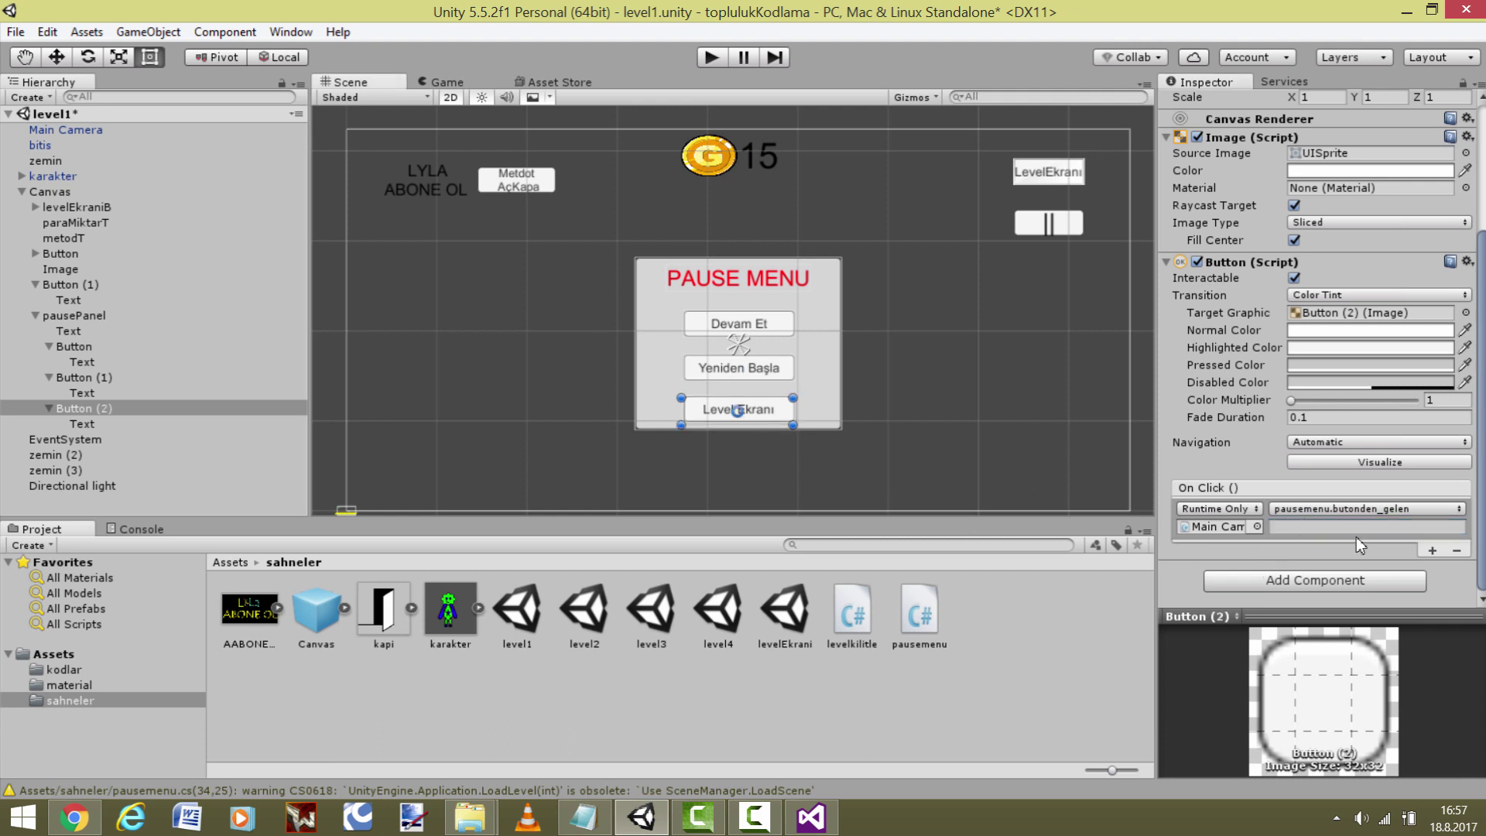
{"action": "type", "text": "levelEkr"}
{"action": "type", "text": "anın"}
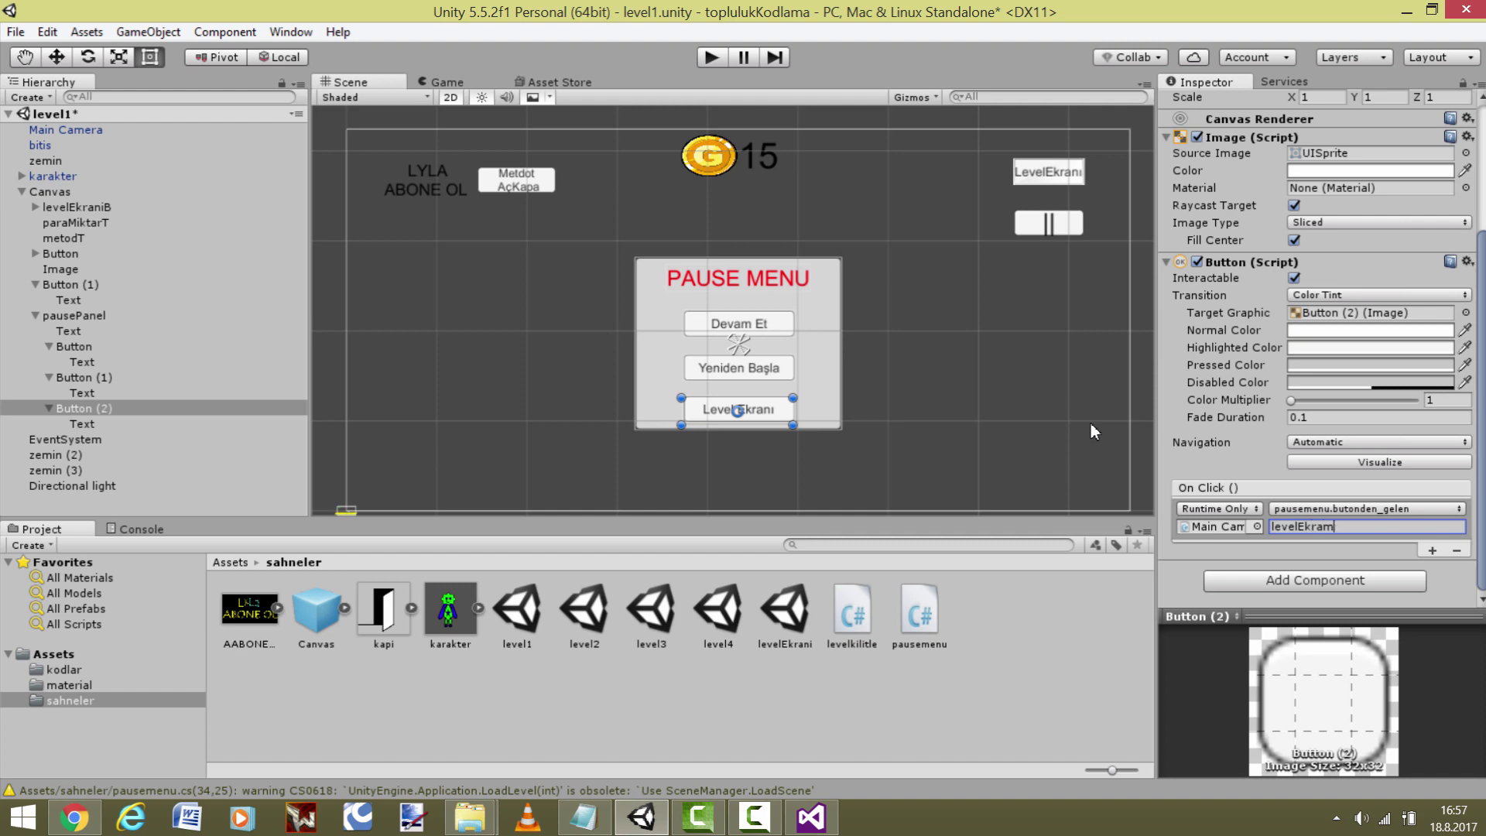
{"action": "left_click", "coordinate": [656, 200]}
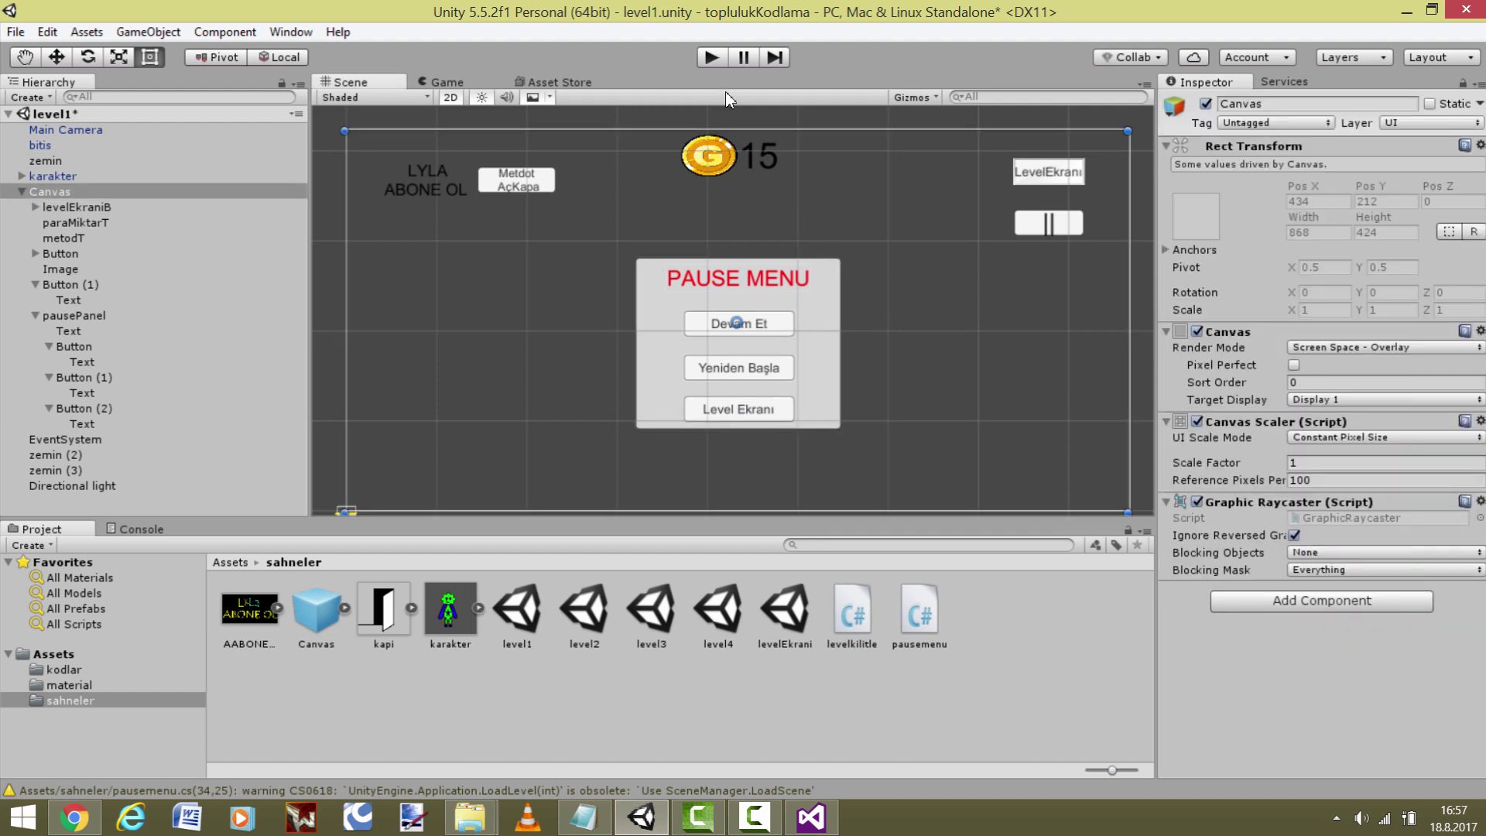
{"action": "left_click", "coordinate": [709, 59]}
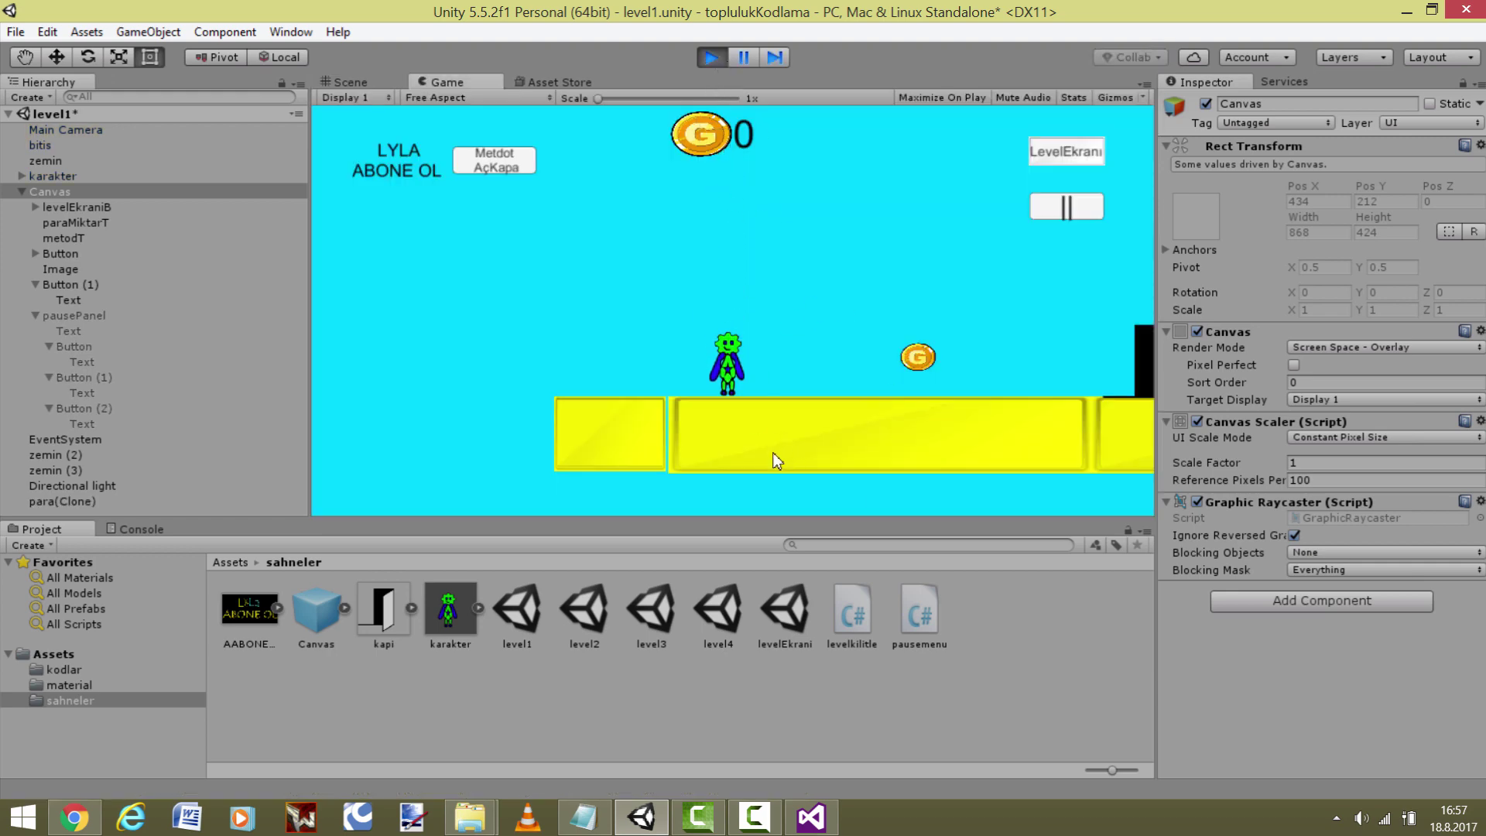
{"action": "left_click", "coordinate": [810, 817]}
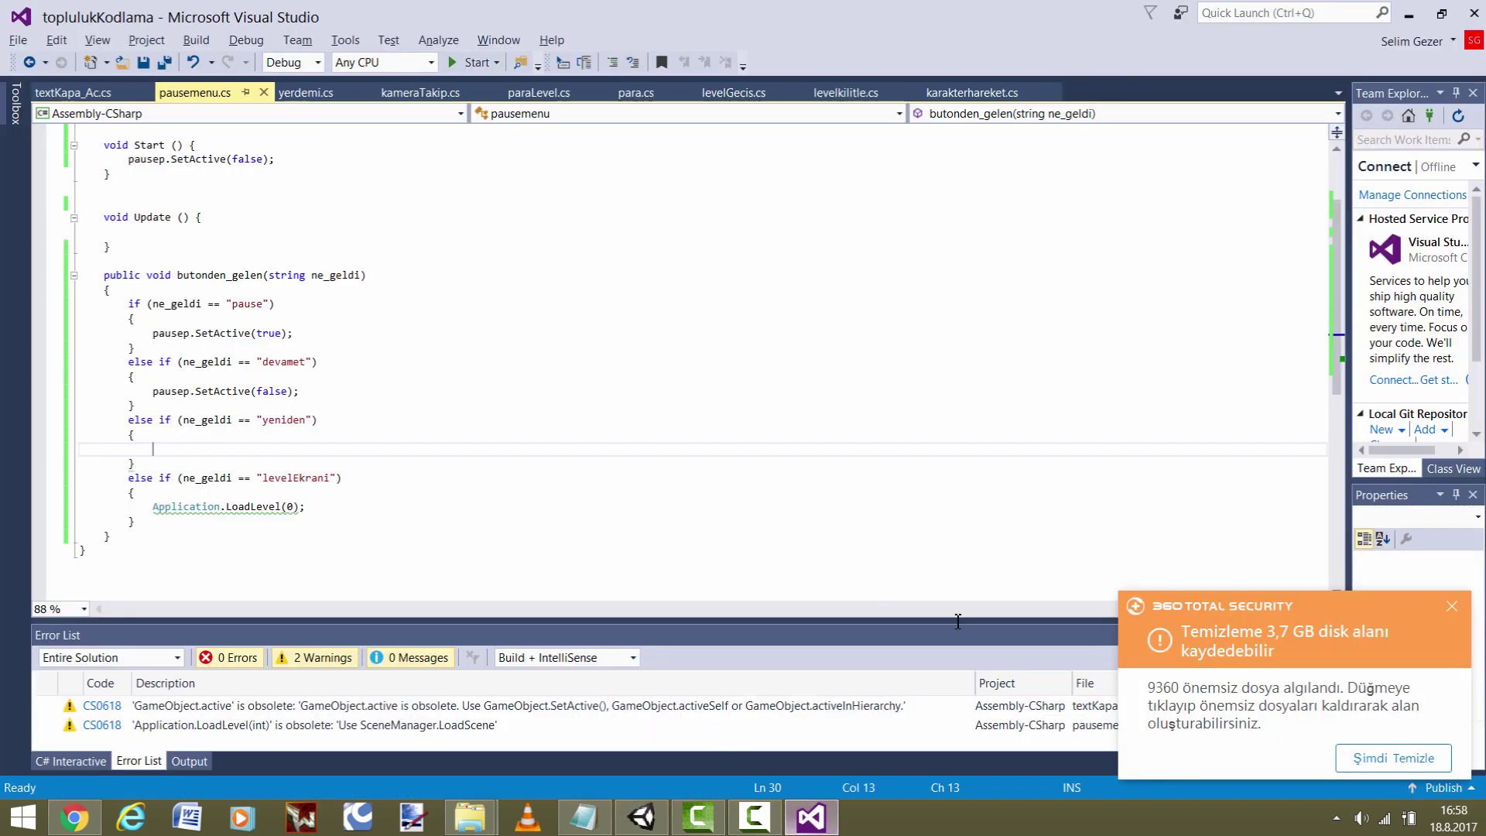
{"action": "left_click", "coordinate": [1452, 606]}
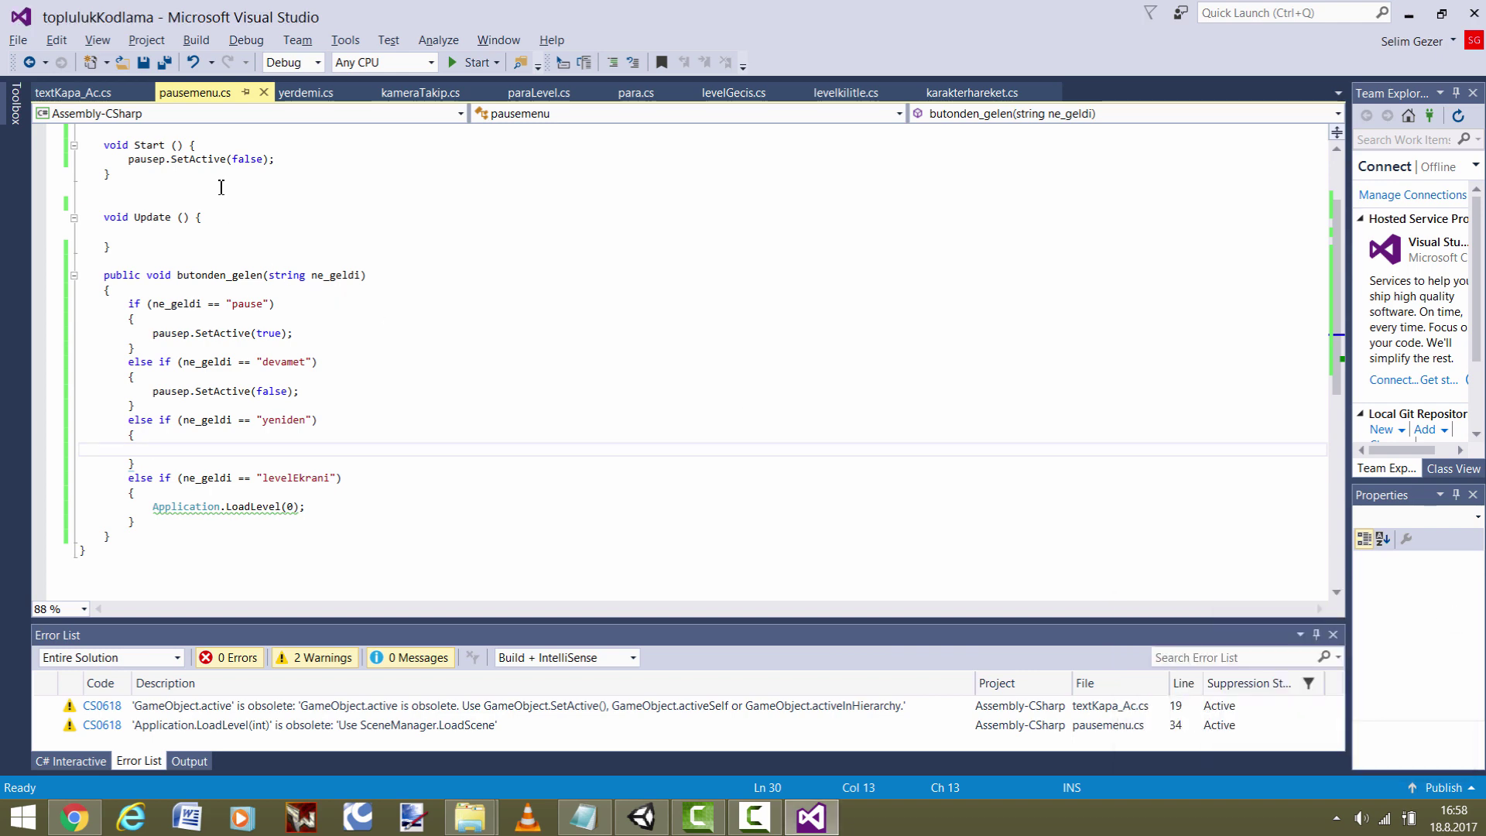
{"action": "left_click", "coordinate": [627, 825]}
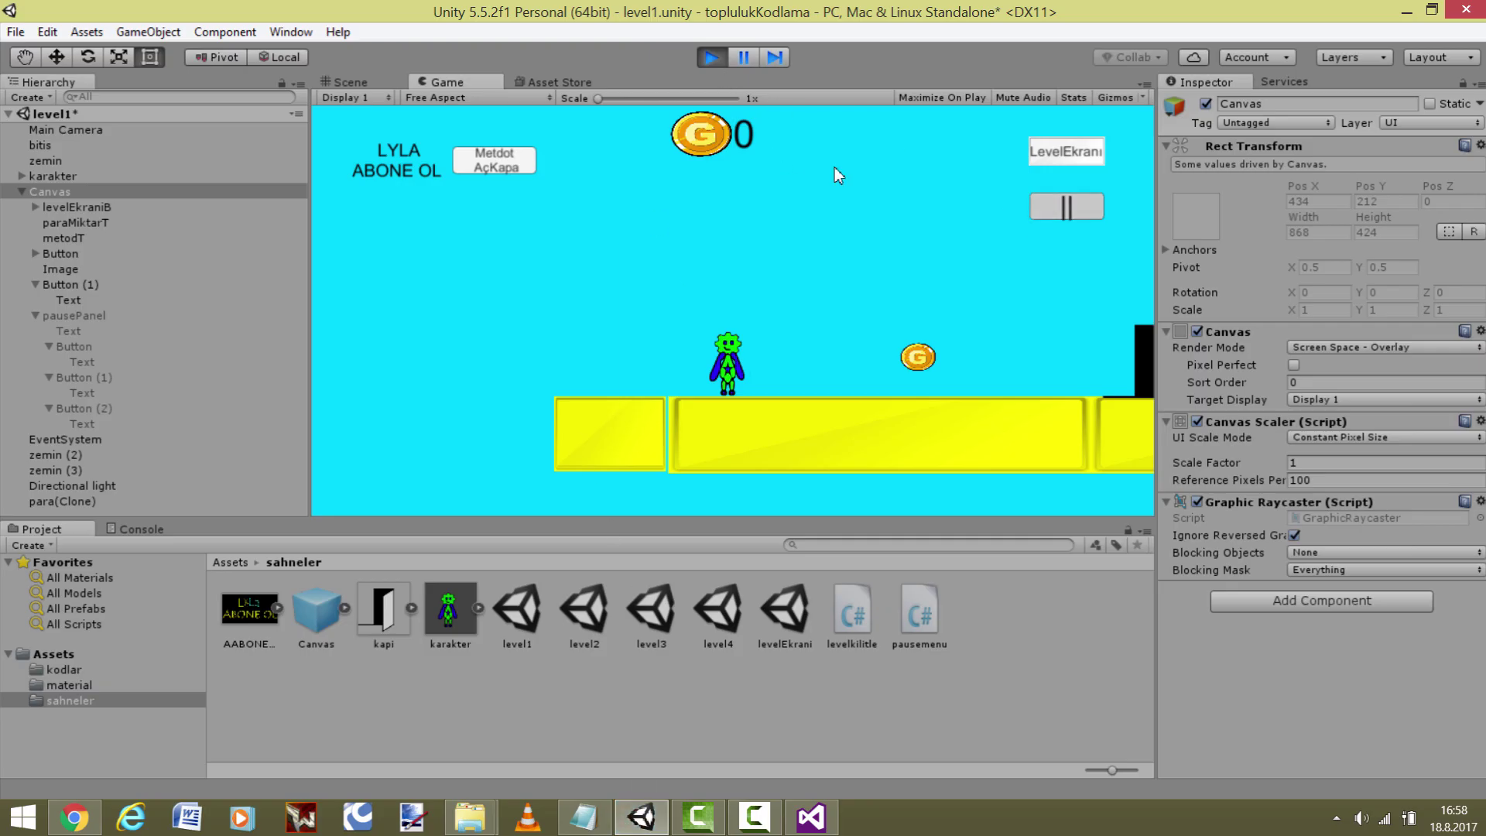
{"action": "left_click", "coordinate": [1049, 212]}
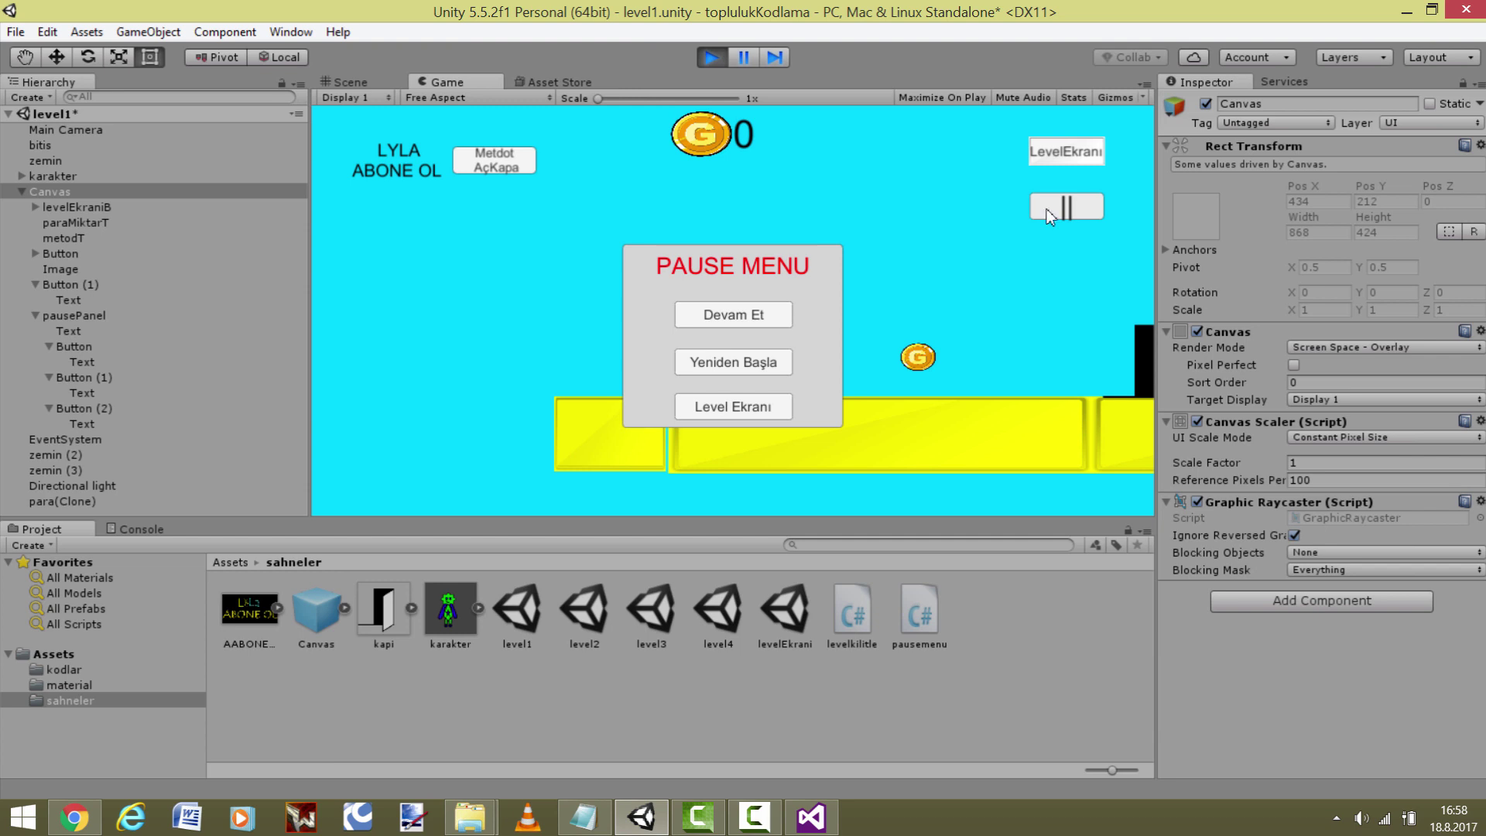
{"action": "left_click", "coordinate": [745, 317]}
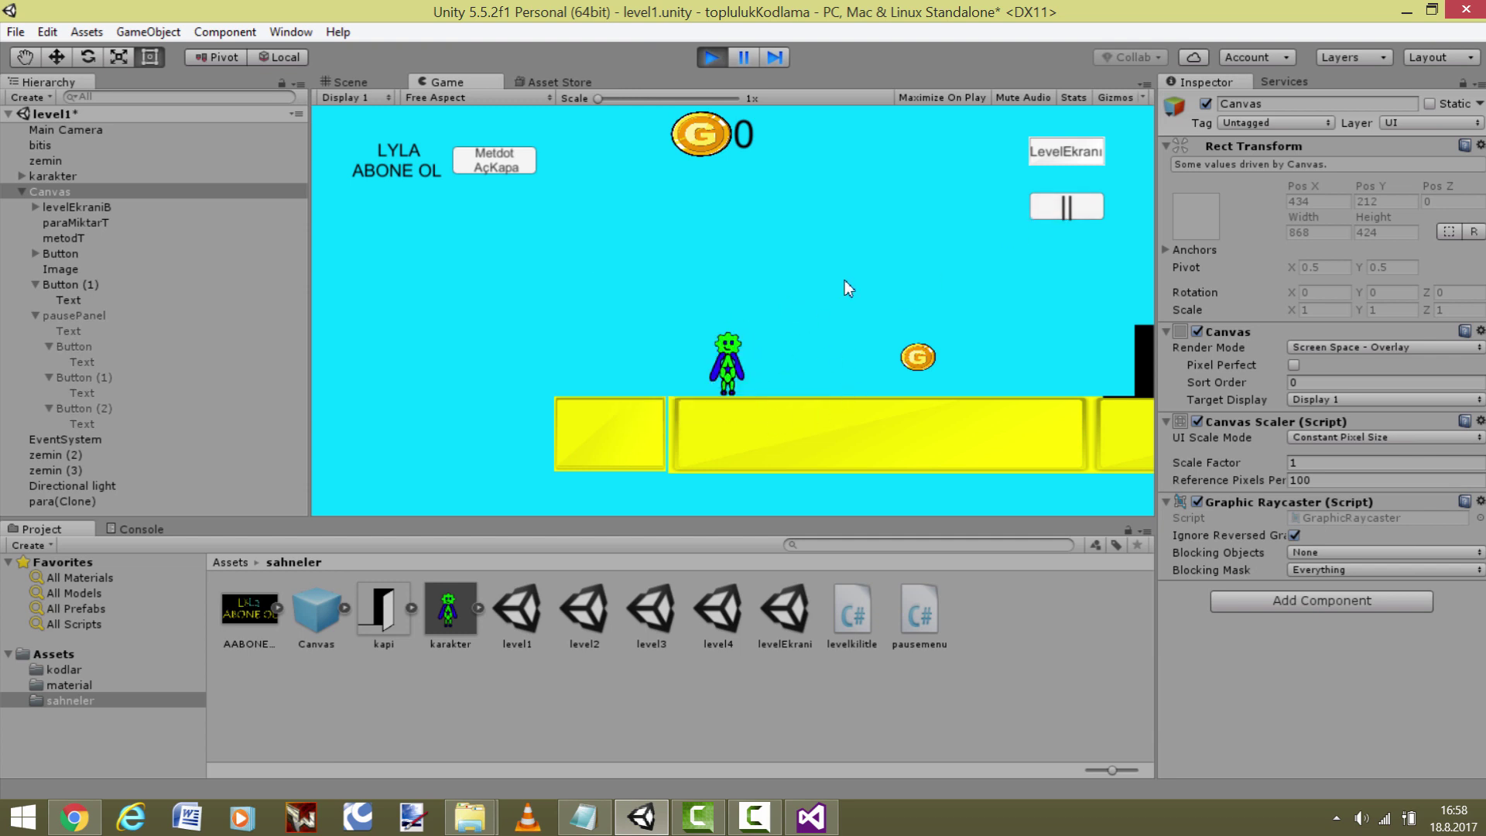
{"action": "left_click", "coordinate": [1060, 210]}
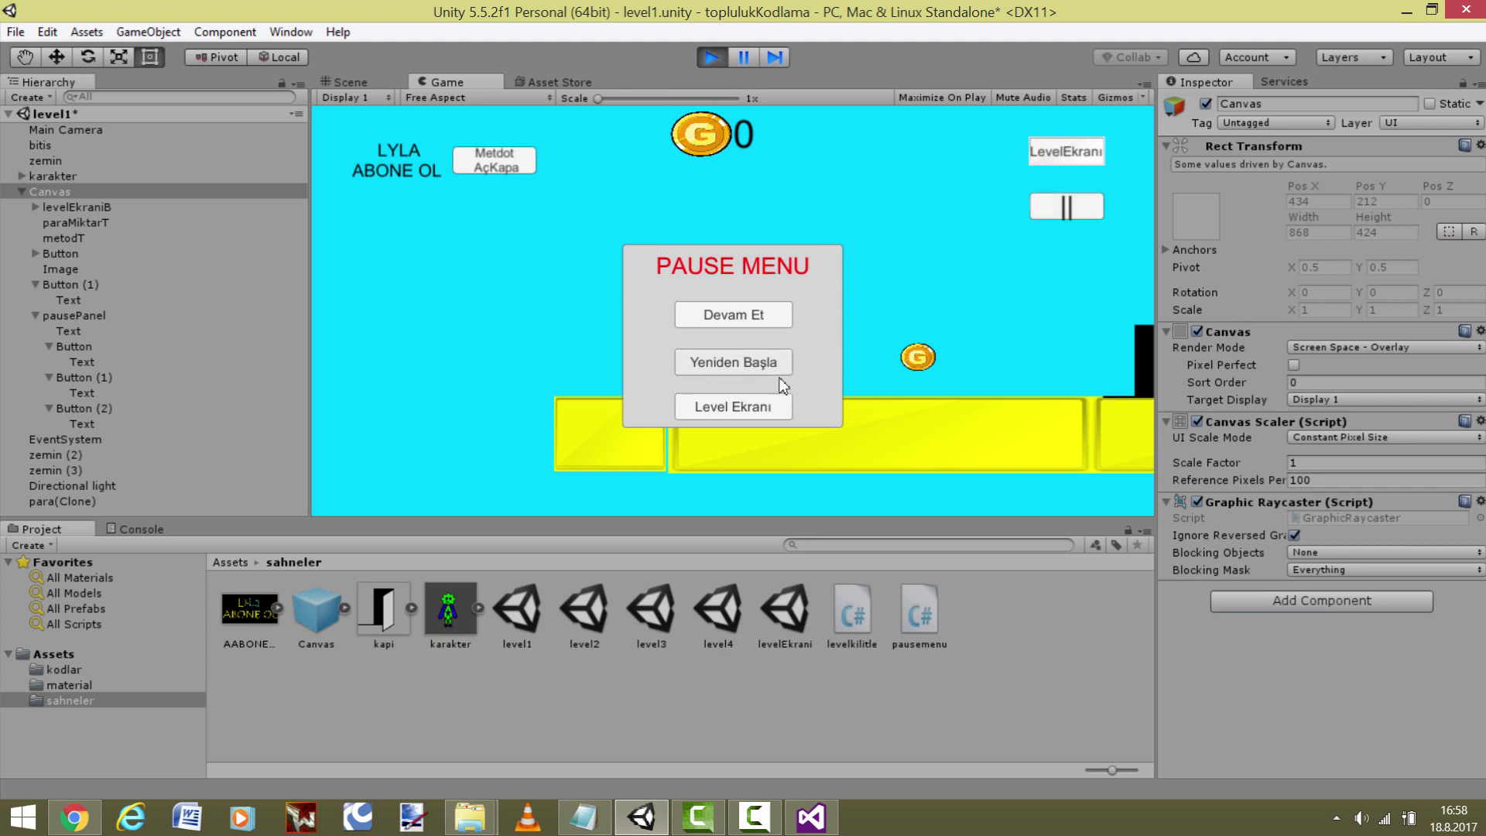
{"action": "left_click", "coordinate": [774, 406]}
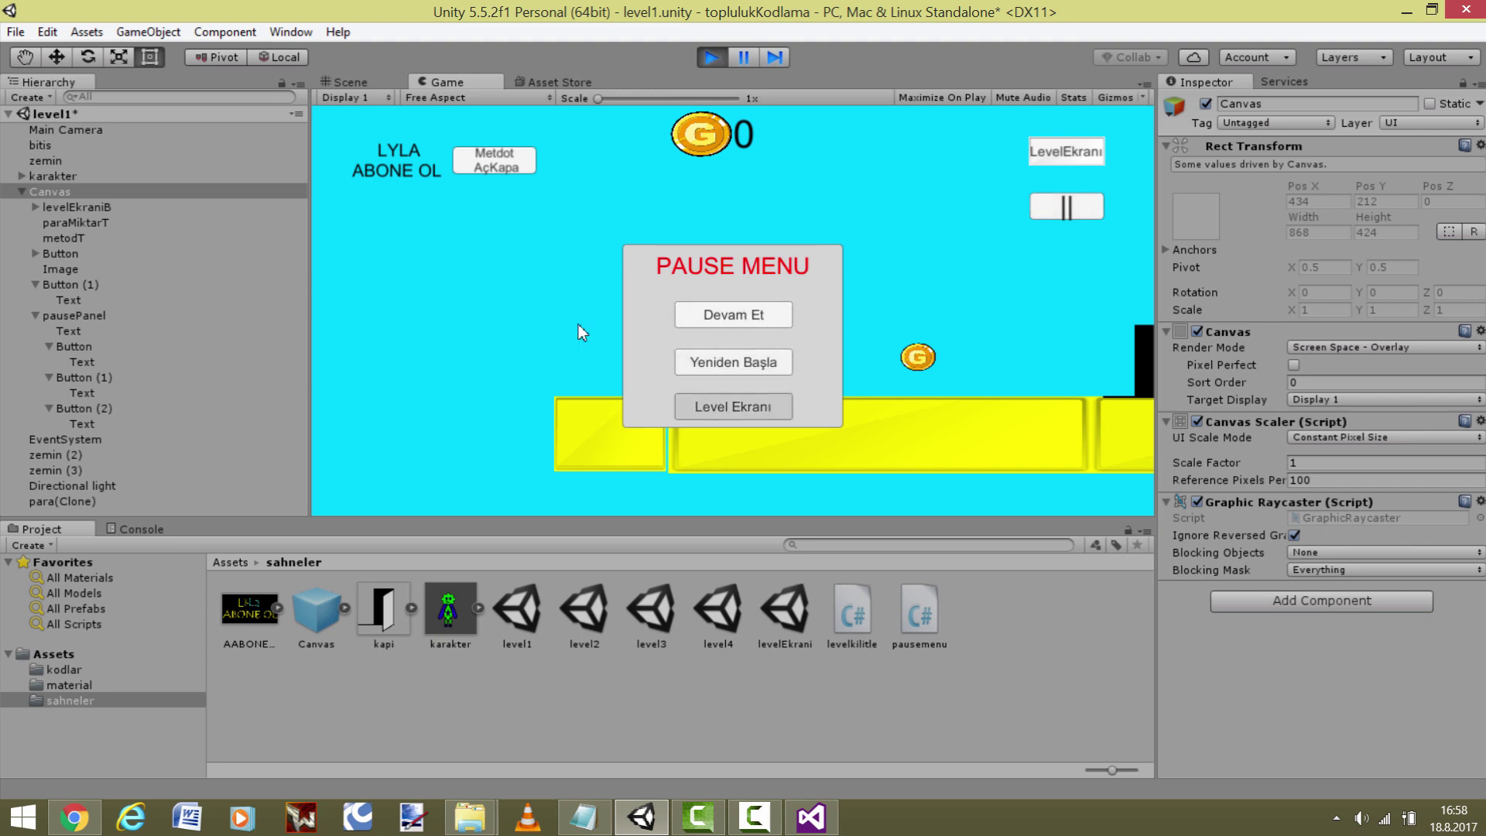
{"action": "left_click", "coordinate": [487, 248]}
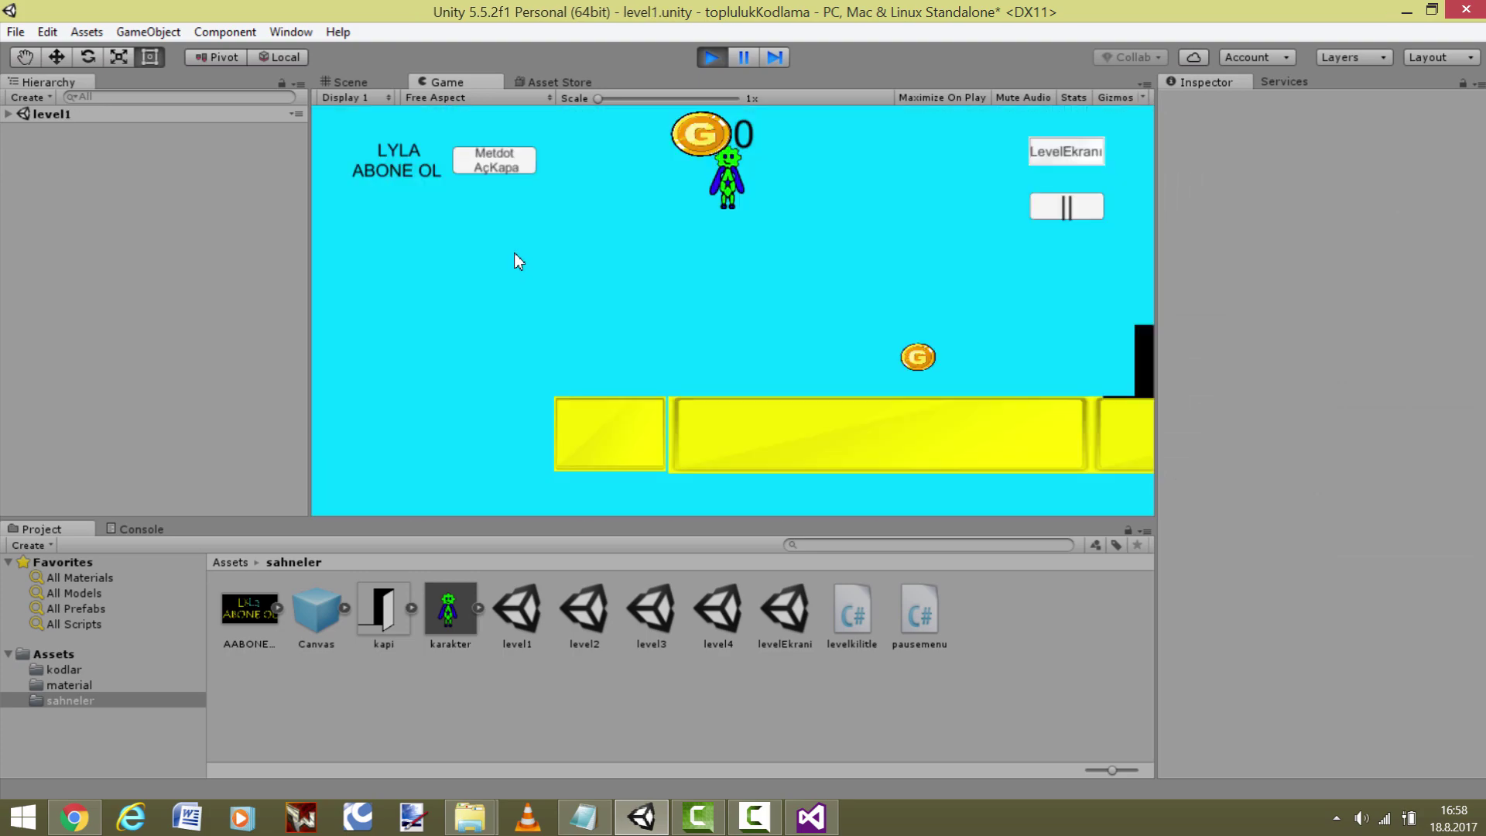
{"action": "left_click", "coordinate": [1066, 206]}
{"action": "left_click", "coordinate": [732, 410]}
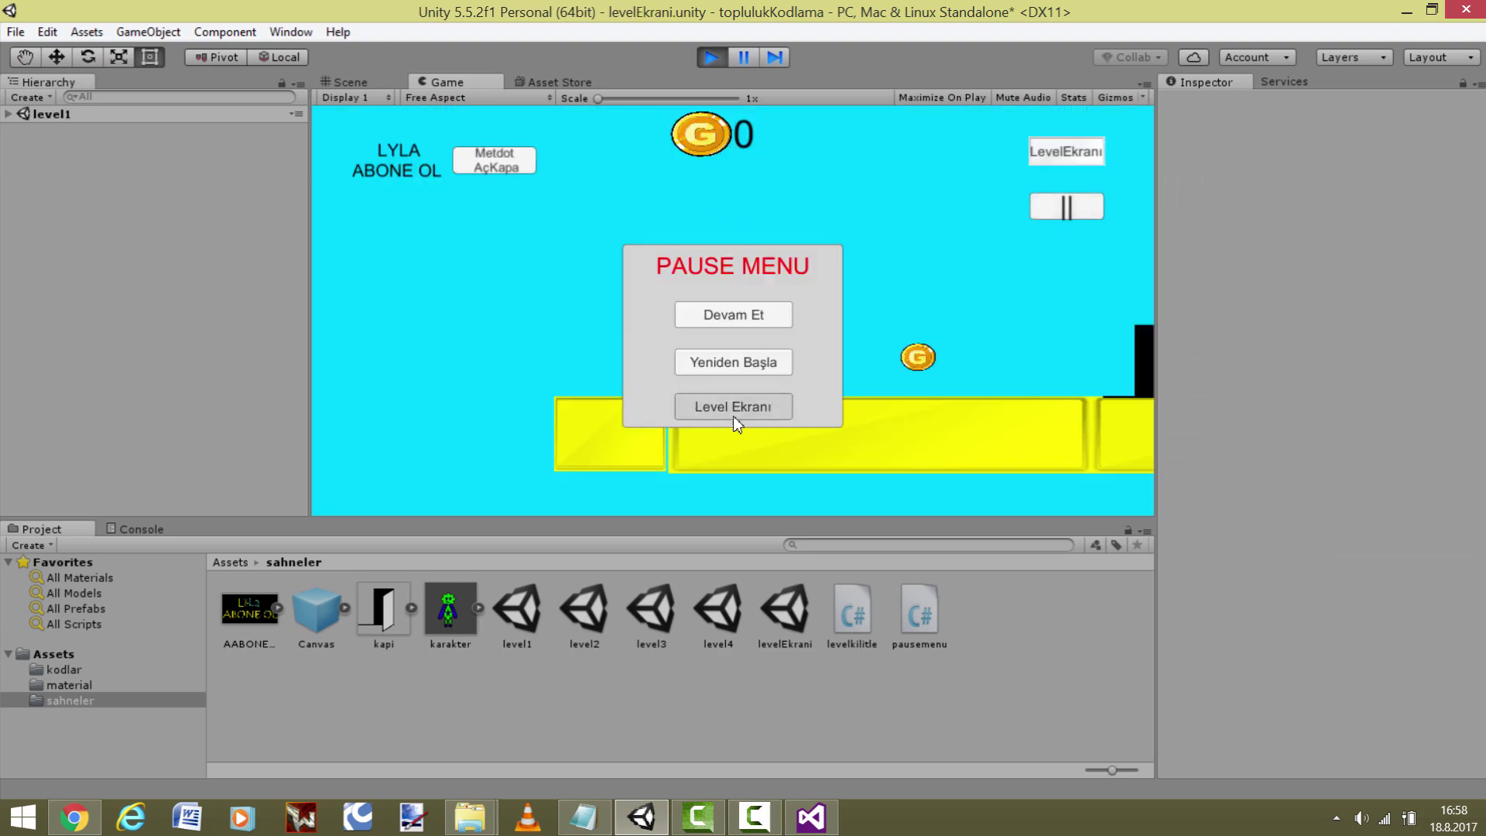
{"action": "left_click", "coordinate": [464, 248]}
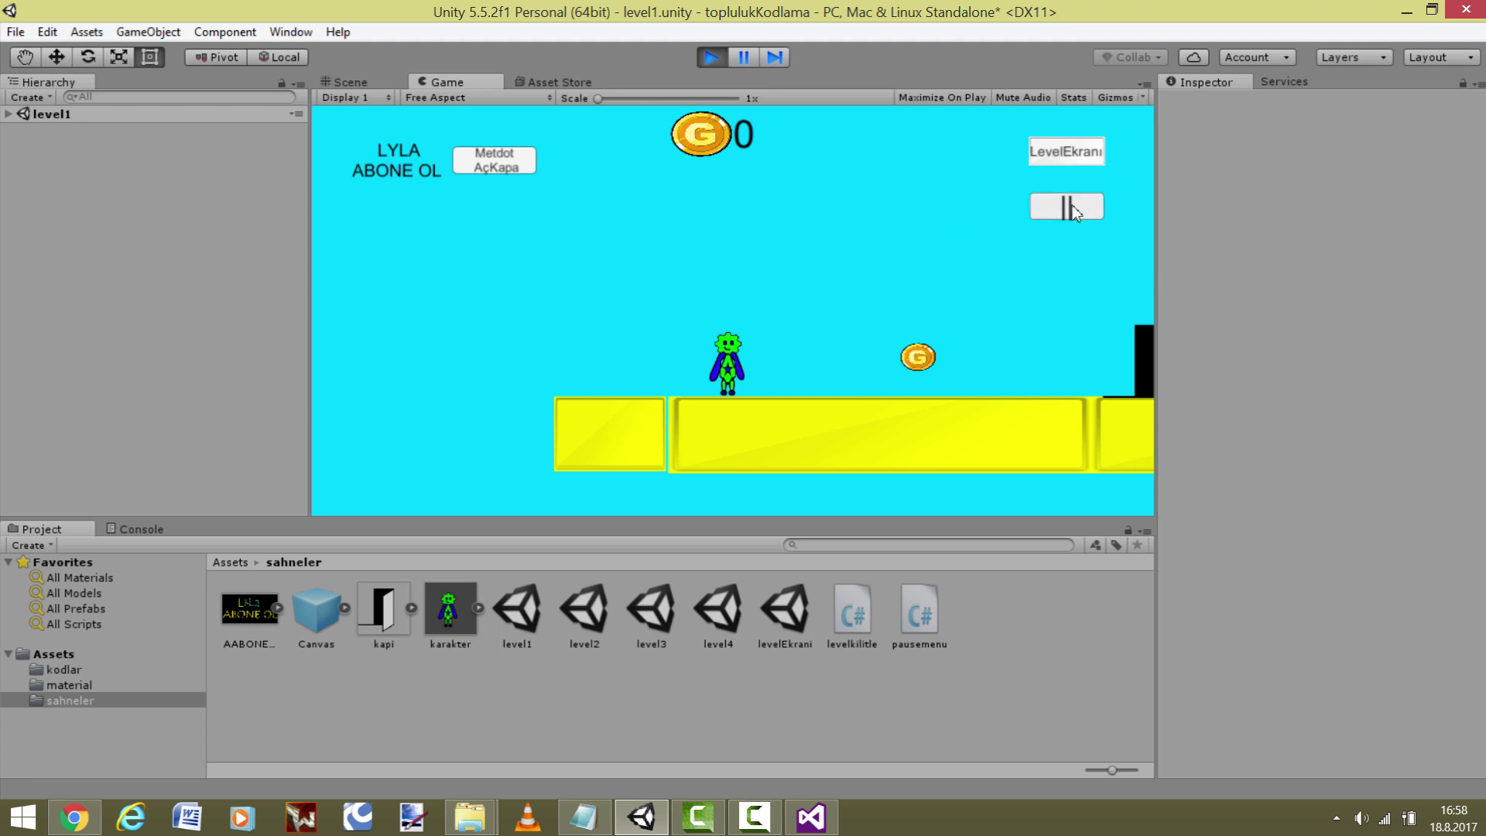
{"action": "key", "text": "Escape"}
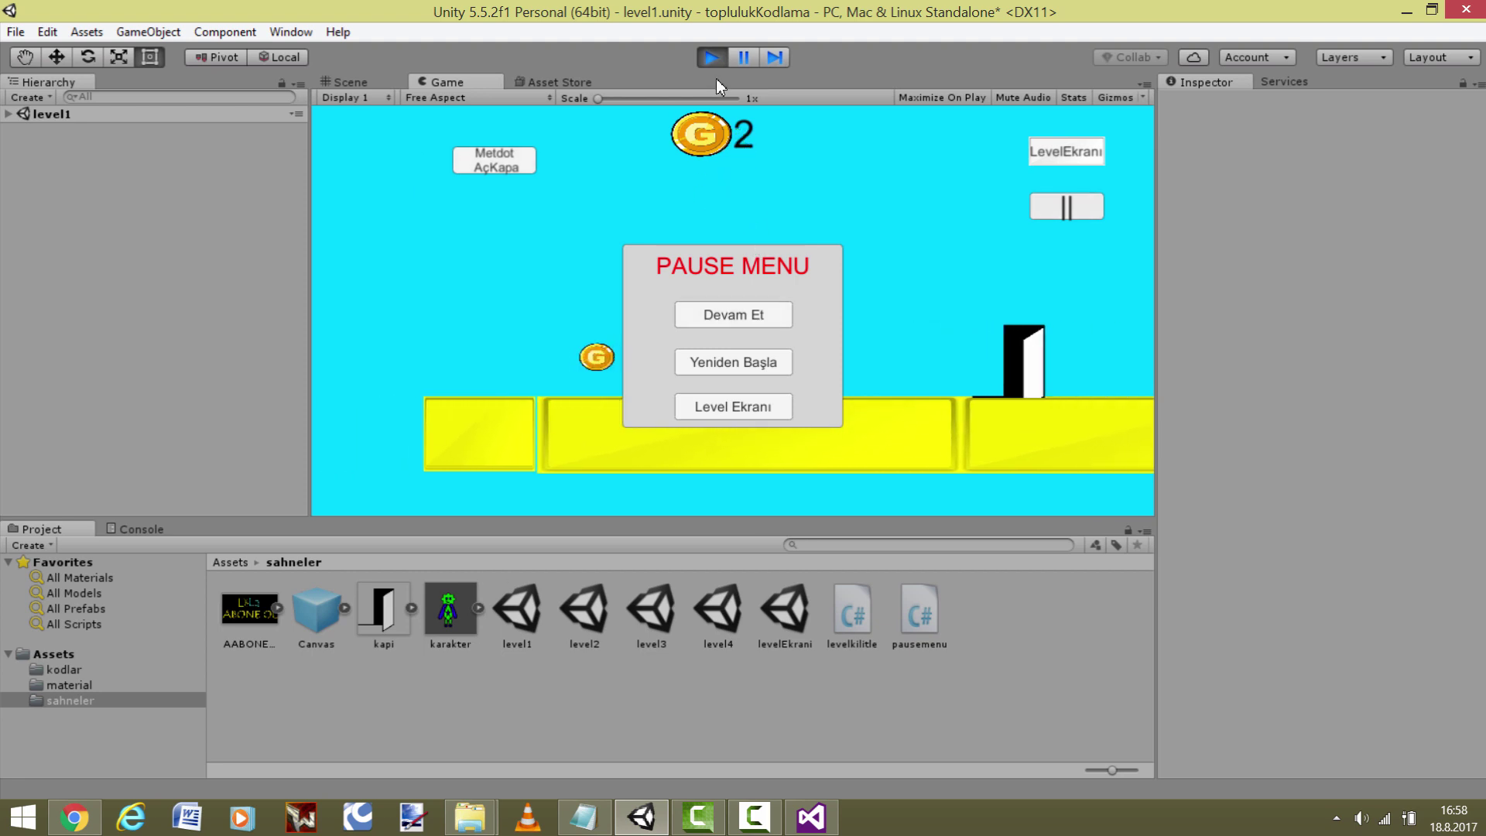
{"action": "left_click", "coordinate": [711, 57]}
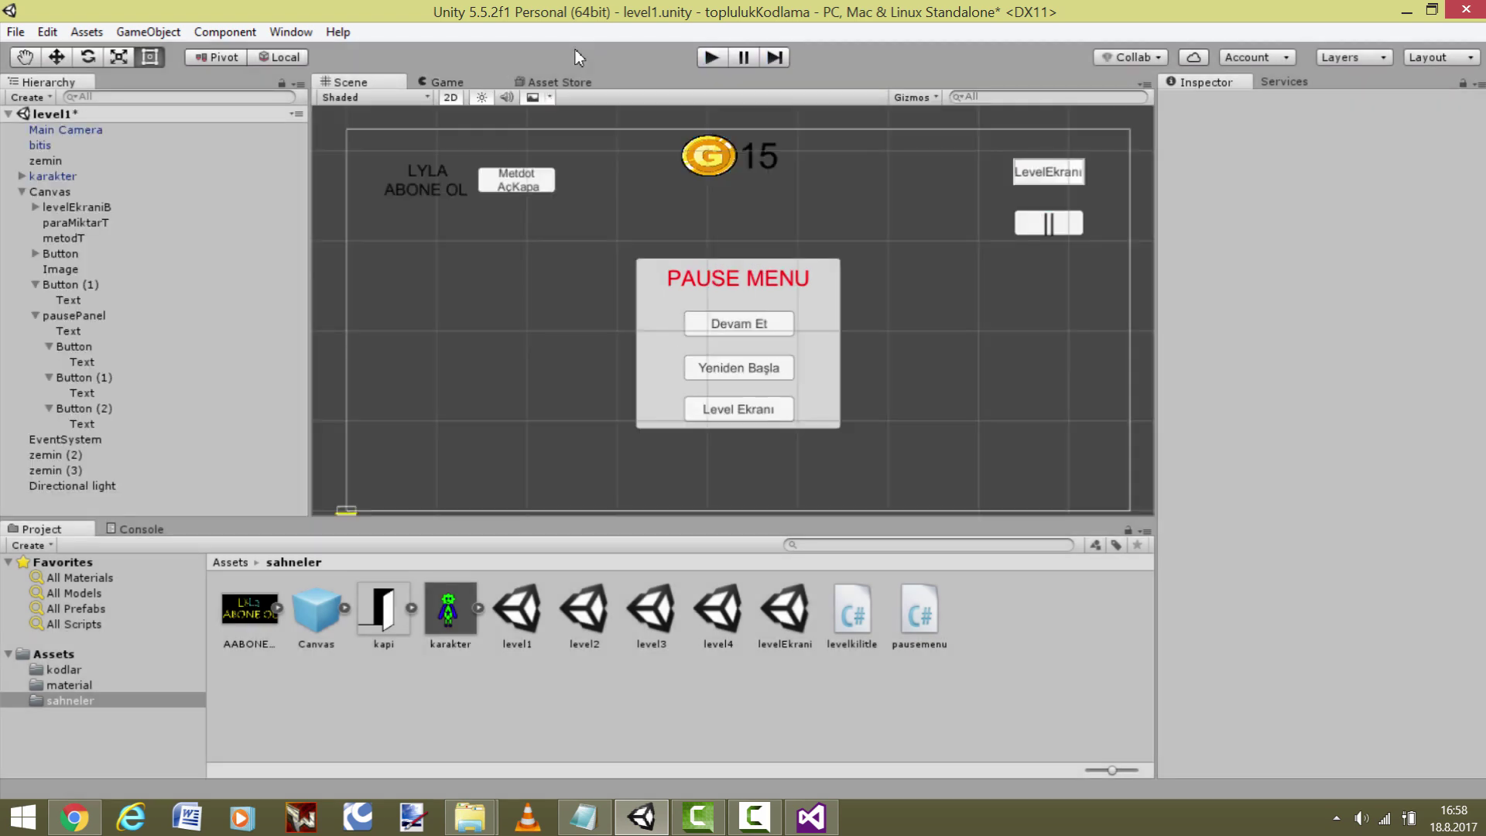
- Add Time.timeScale = 0; after pausep.SetActive(true) in the pause branch
{"action": "left_click", "coordinate": [811, 817]}
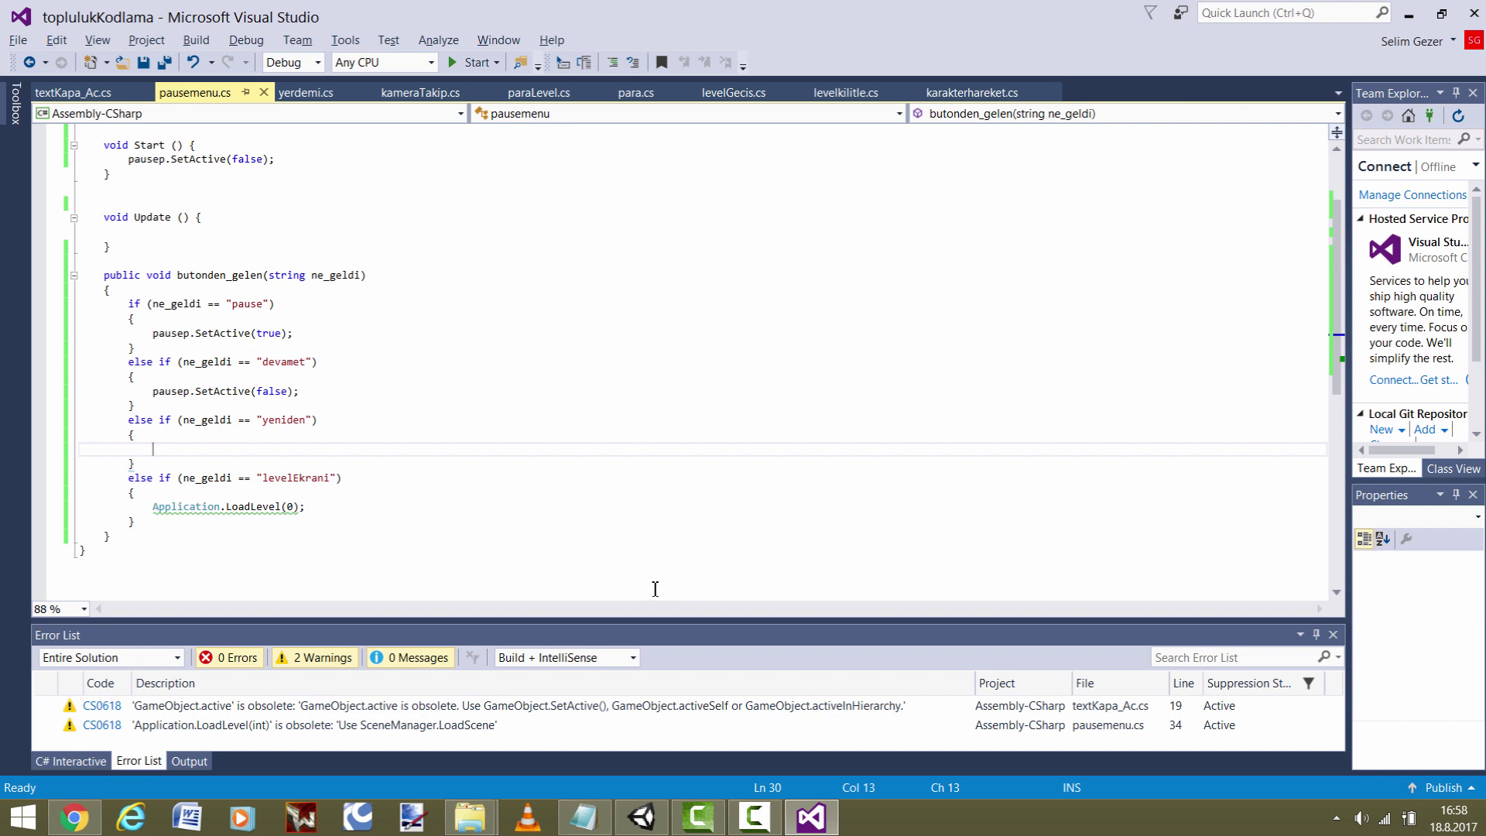
{"action": "left_click", "coordinate": [323, 332]}
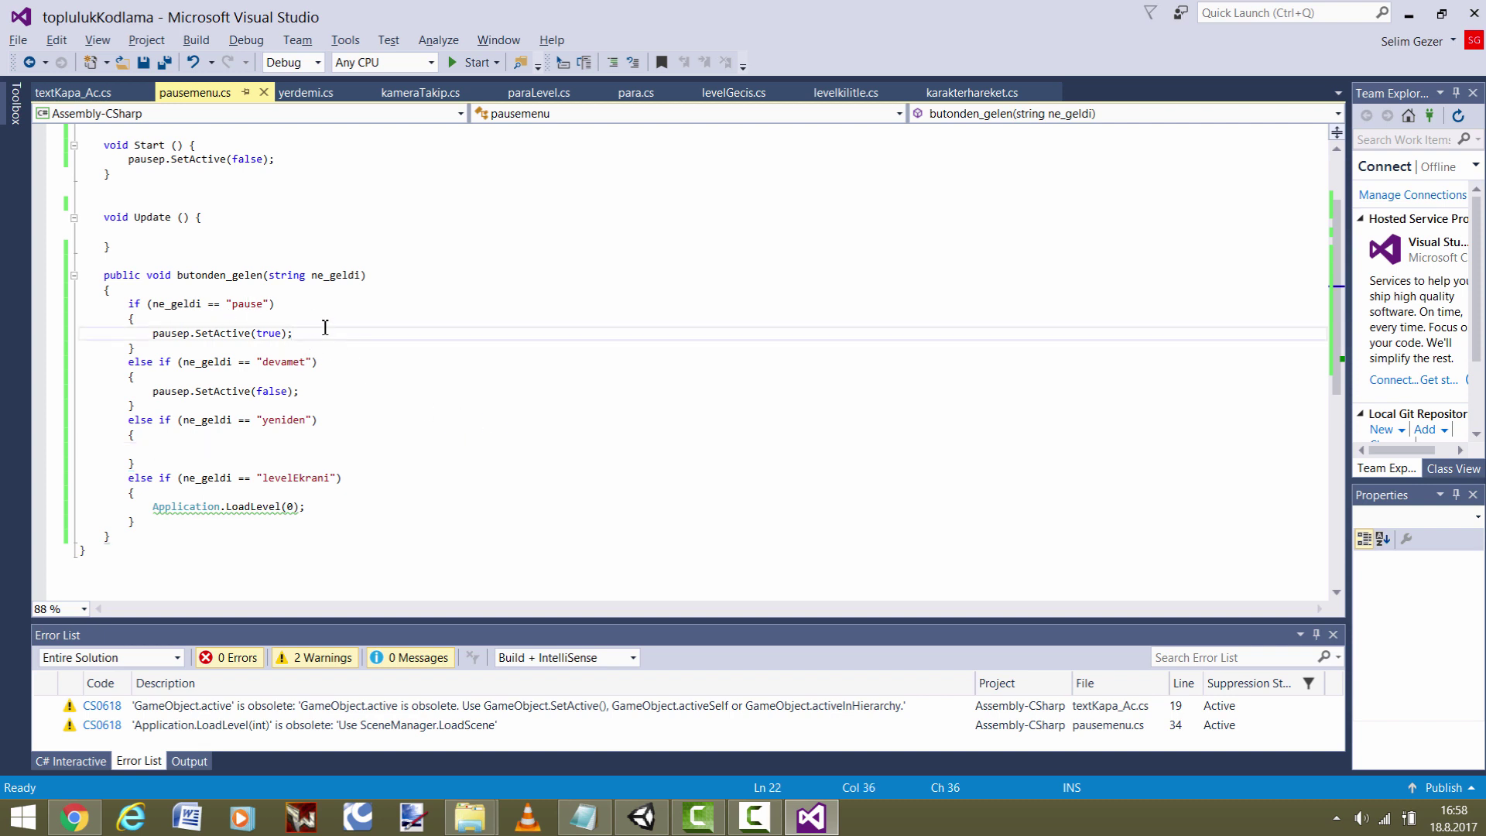
{"action": "key", "text": "Return"}
{"action": "type", "text": "time"}
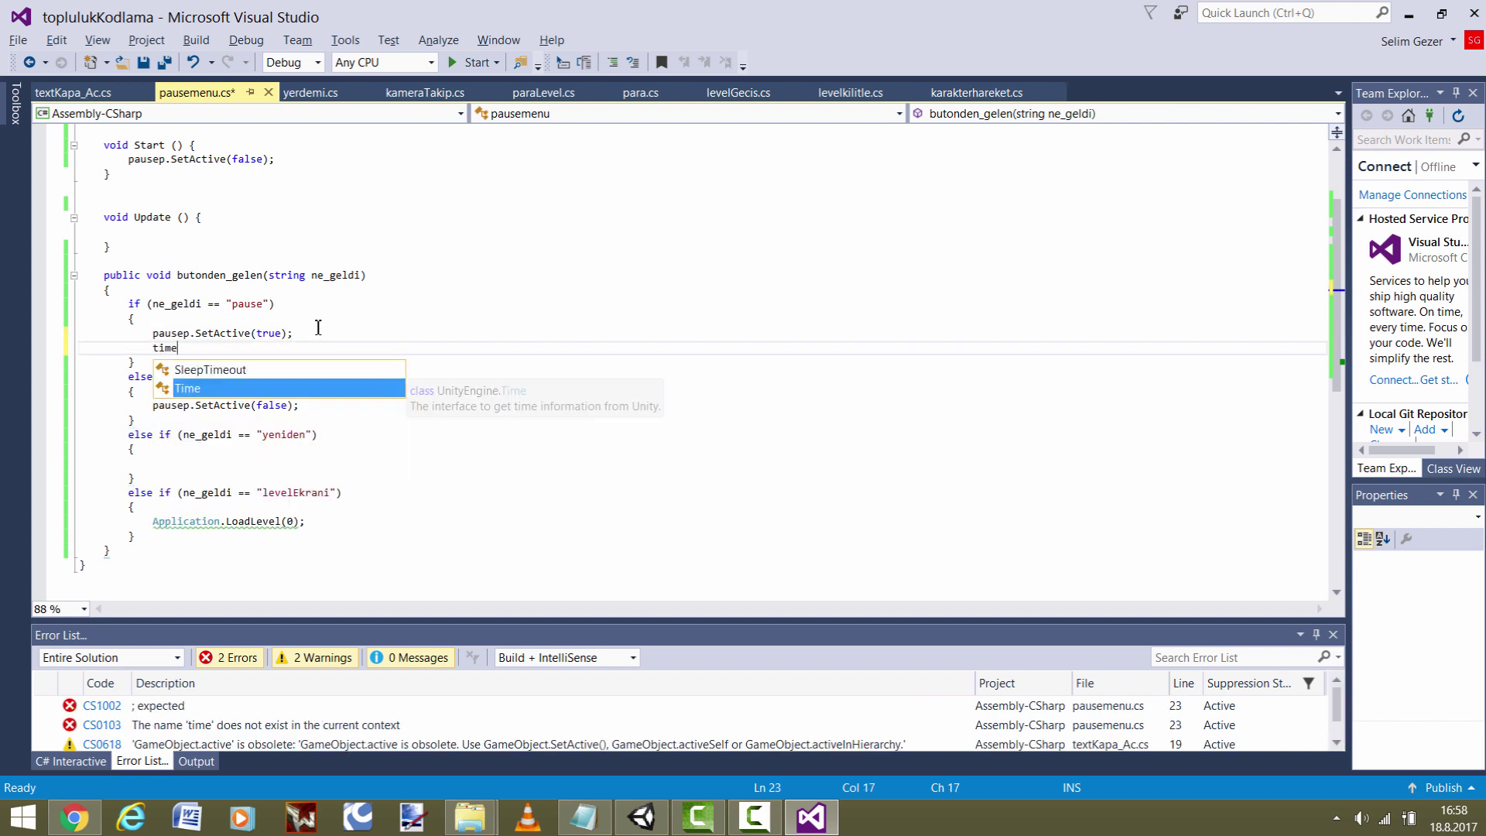
{"action": "type", "text": ".time"}
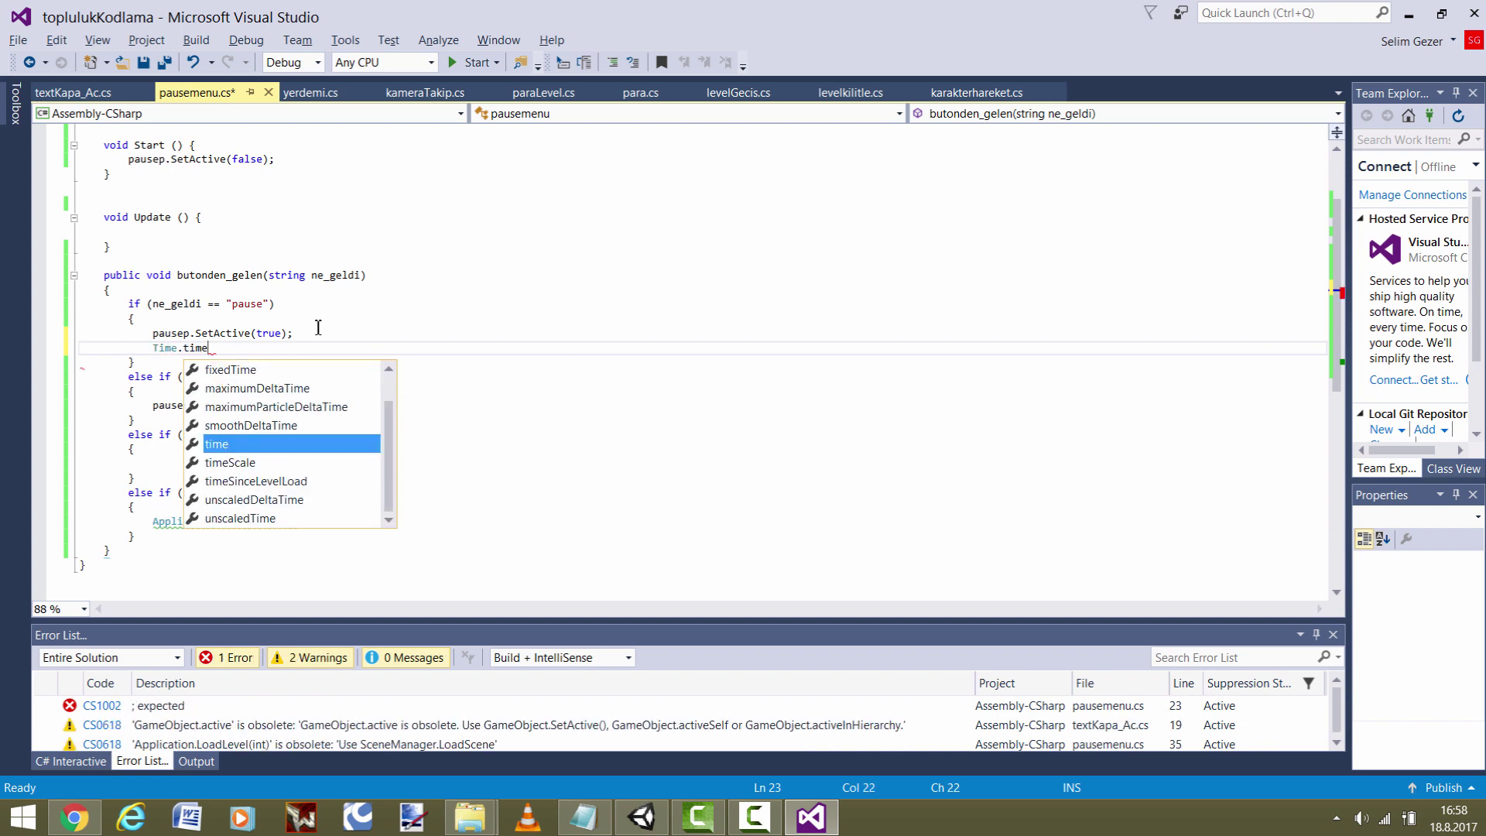
{"action": "key", "text": "Return"}
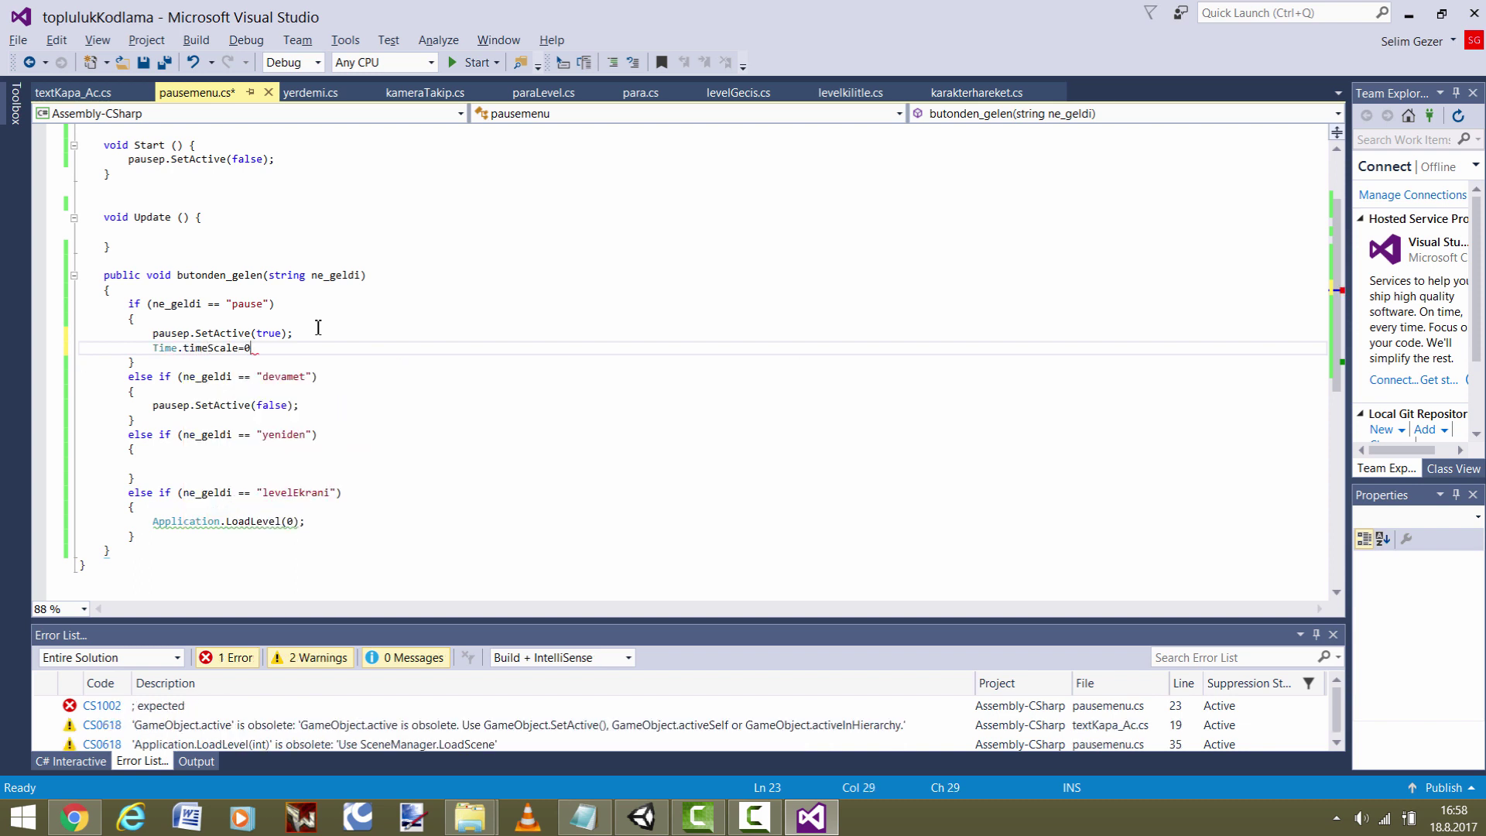
{"action": "type", "text": " 0;"}
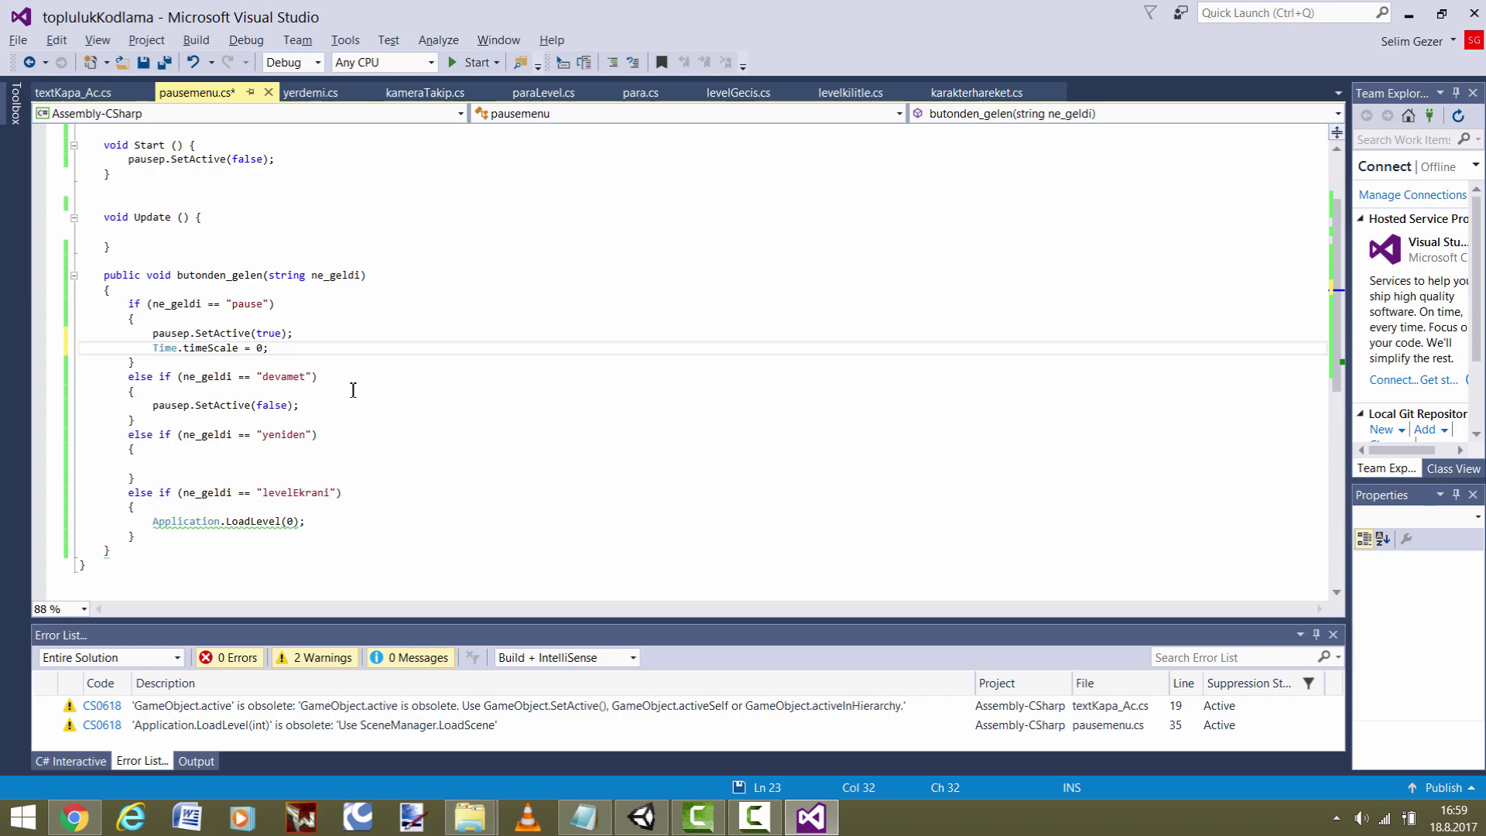
{"action": "left_click", "coordinate": [641, 816]}
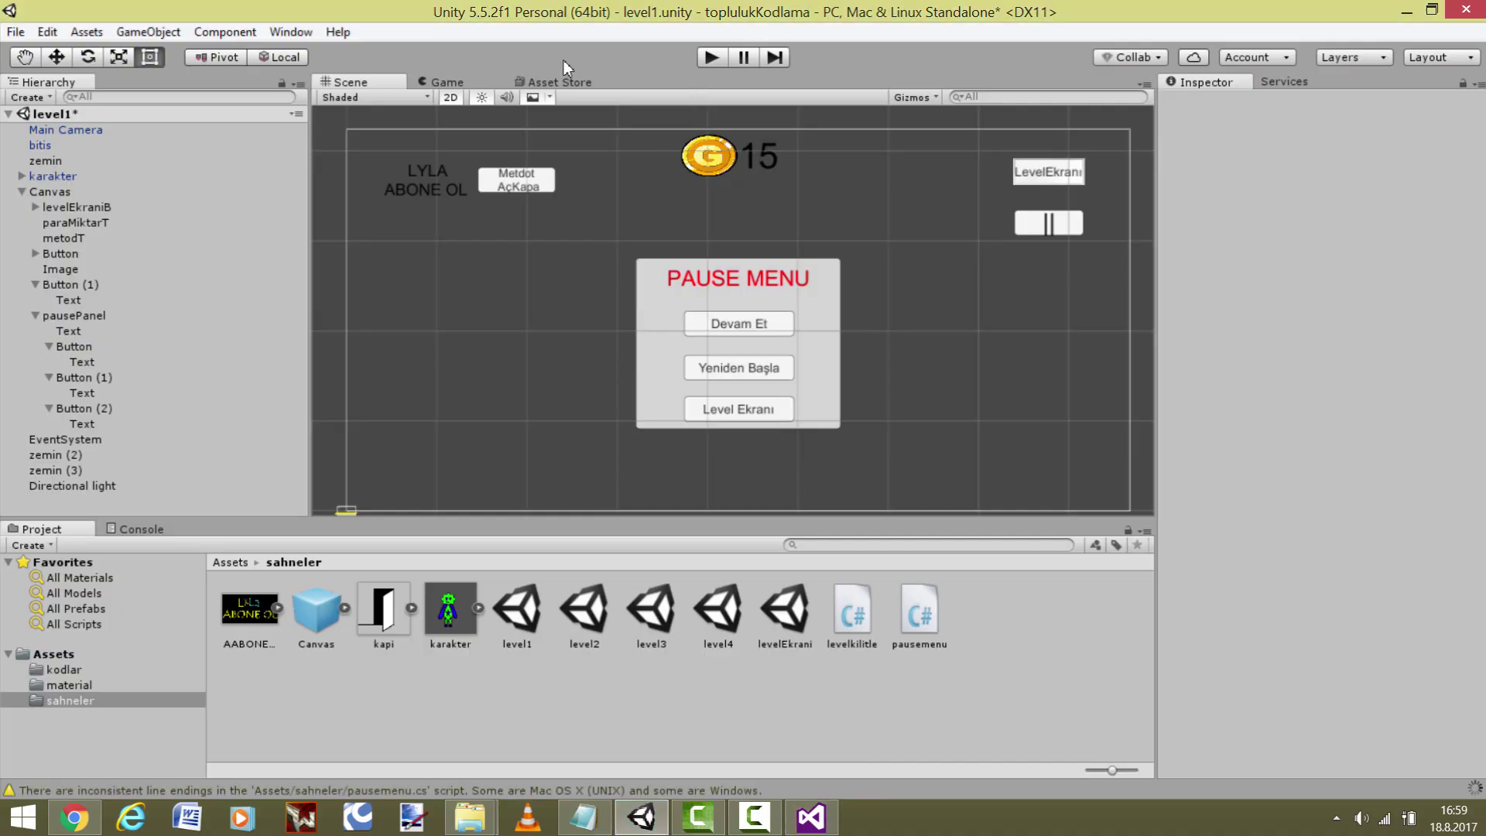
- Play-test level1, resuming from the pause menu with Devam Et, then stop play mode
{"action": "left_click", "coordinate": [711, 56]}
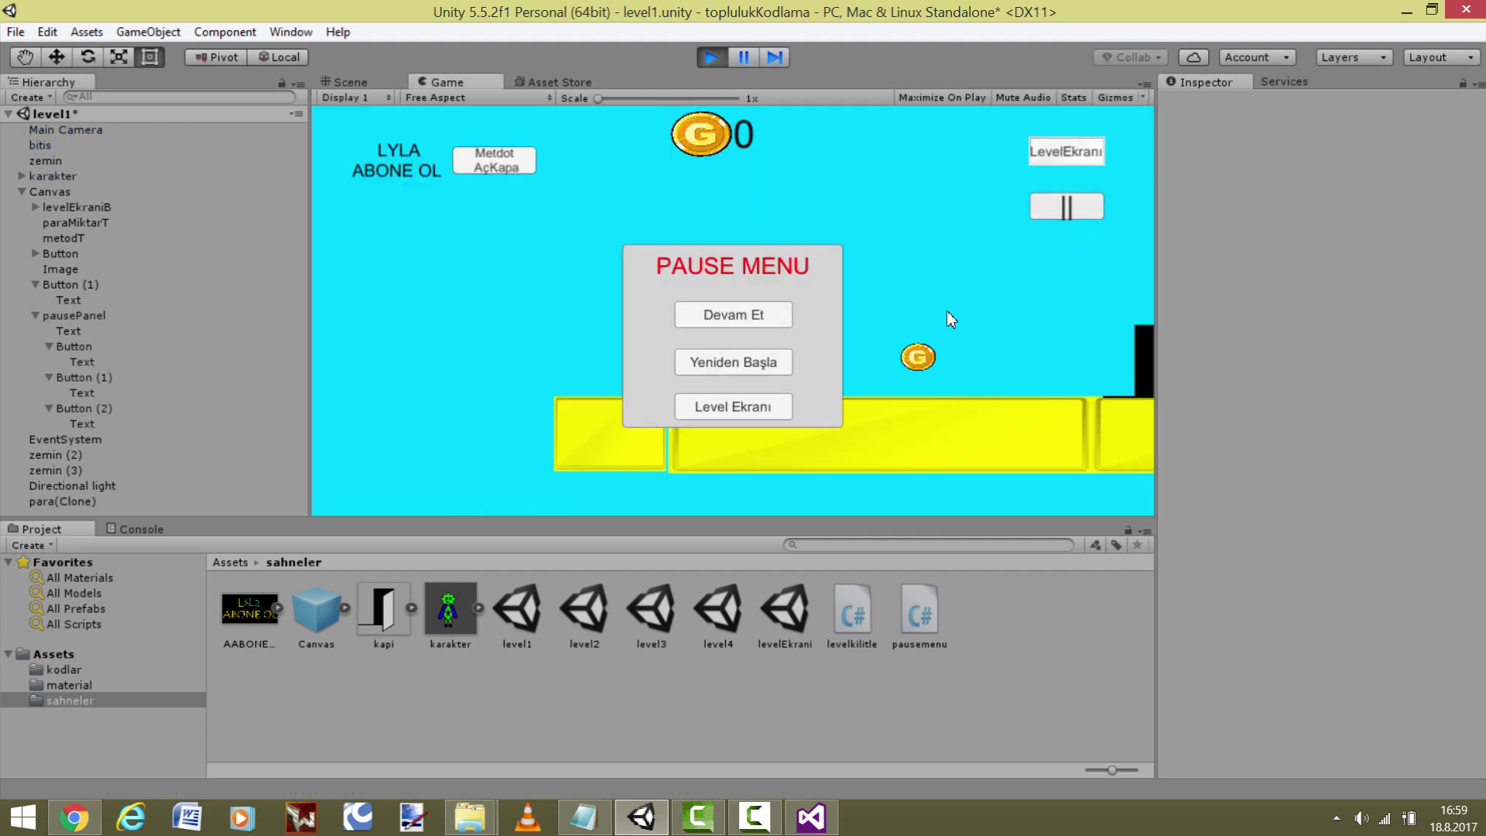
{"action": "left_click", "coordinate": [755, 317]}
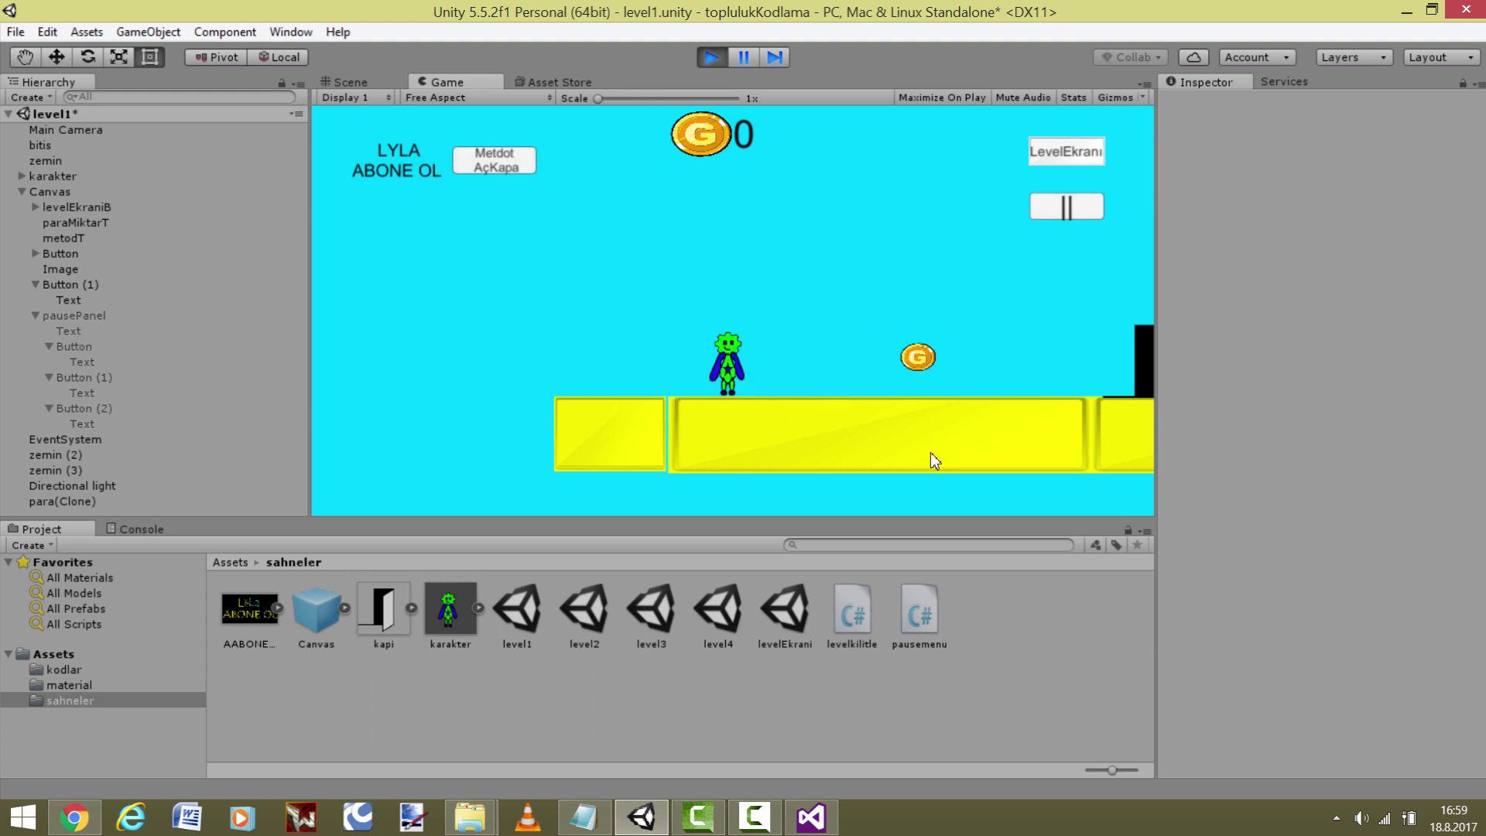
{"action": "left_click", "coordinate": [710, 56]}
{"action": "left_click", "coordinate": [810, 816]}
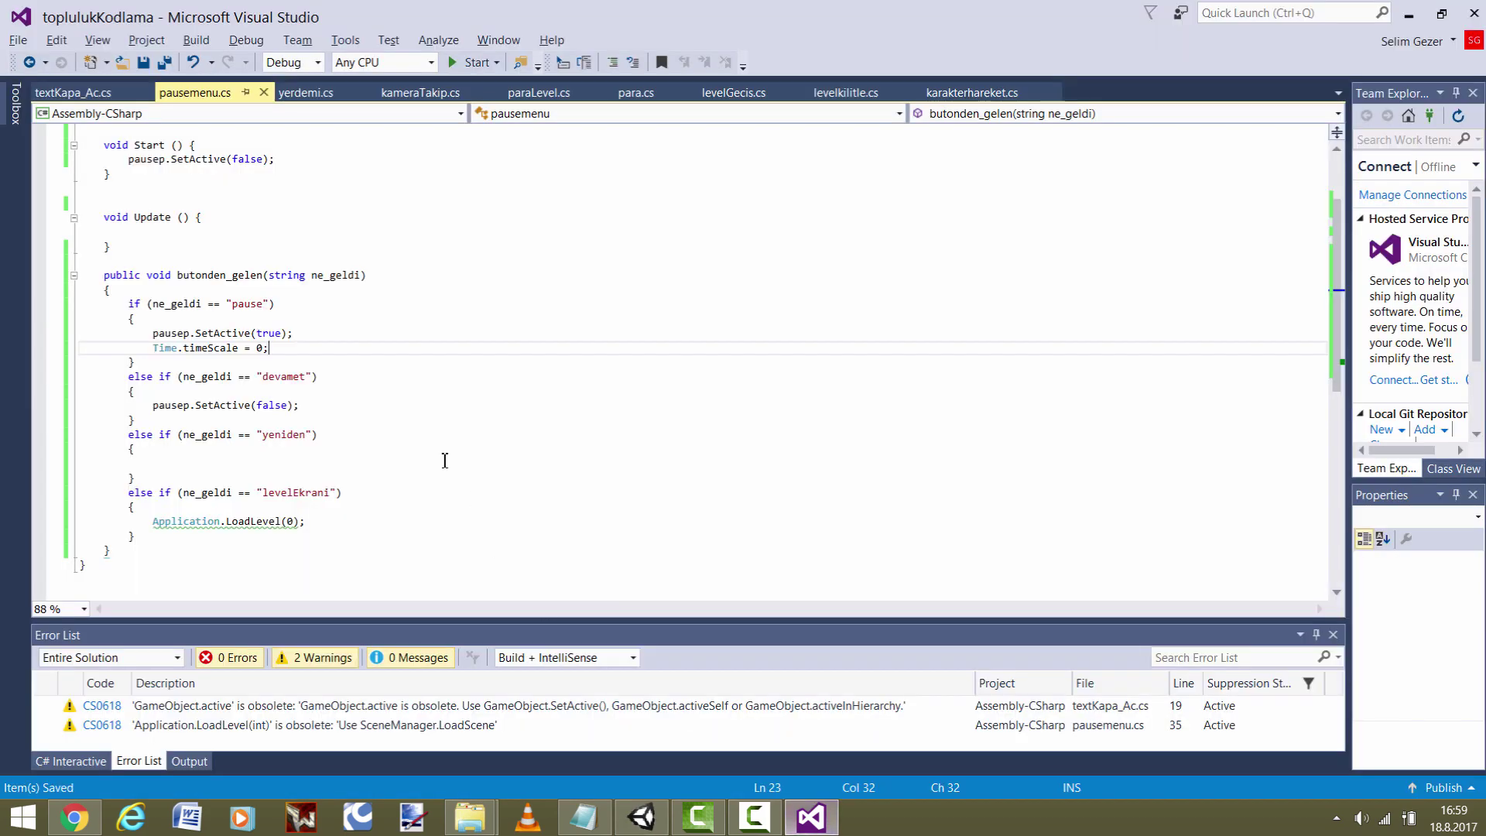
- Add Time.timeScale = 1; after pausep.SetActive(false) in the devamet branch and save
{"action": "left_click_drag", "start_coordinate": [153, 349], "coordinate": [271, 350]}
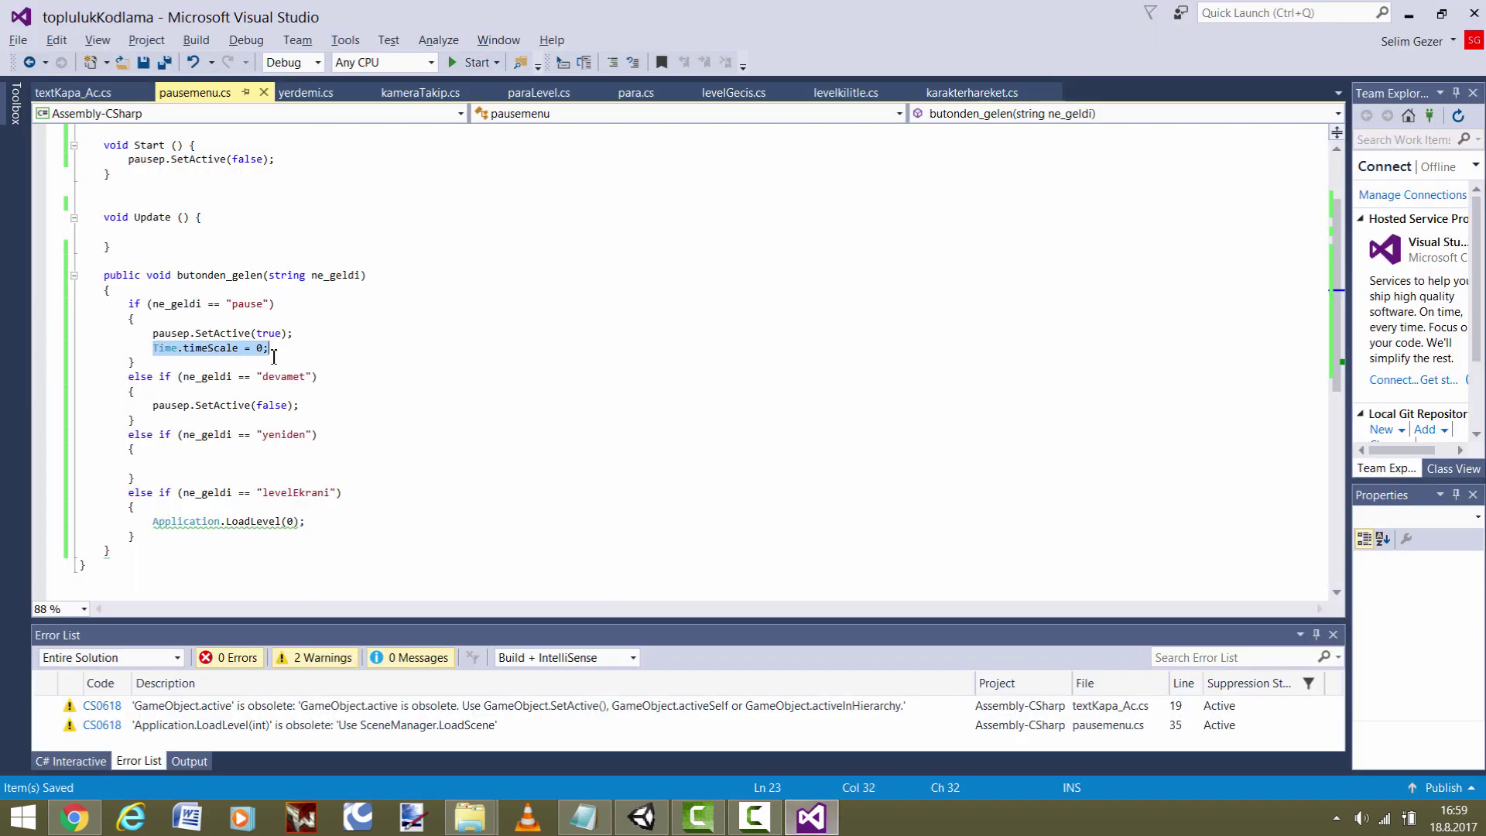
{"action": "left_click", "coordinate": [275, 356]}
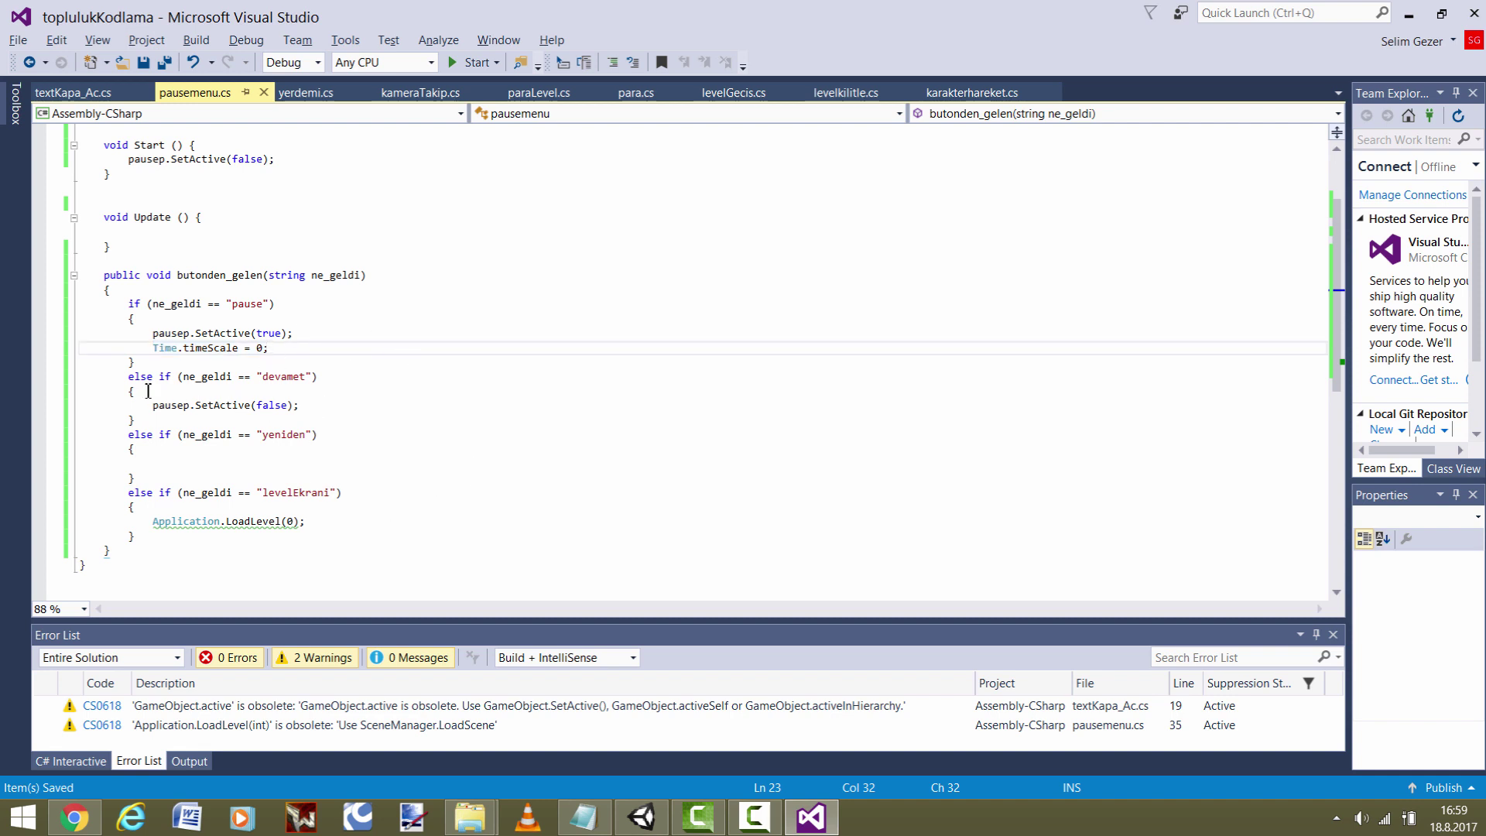
{"action": "left_click_drag", "start_coordinate": [147, 391], "coordinate": [315, 379]}
{"action": "left_click", "coordinate": [302, 405]}
{"action": "key", "text": "Return"}
{"action": "type", "text": "ti"}
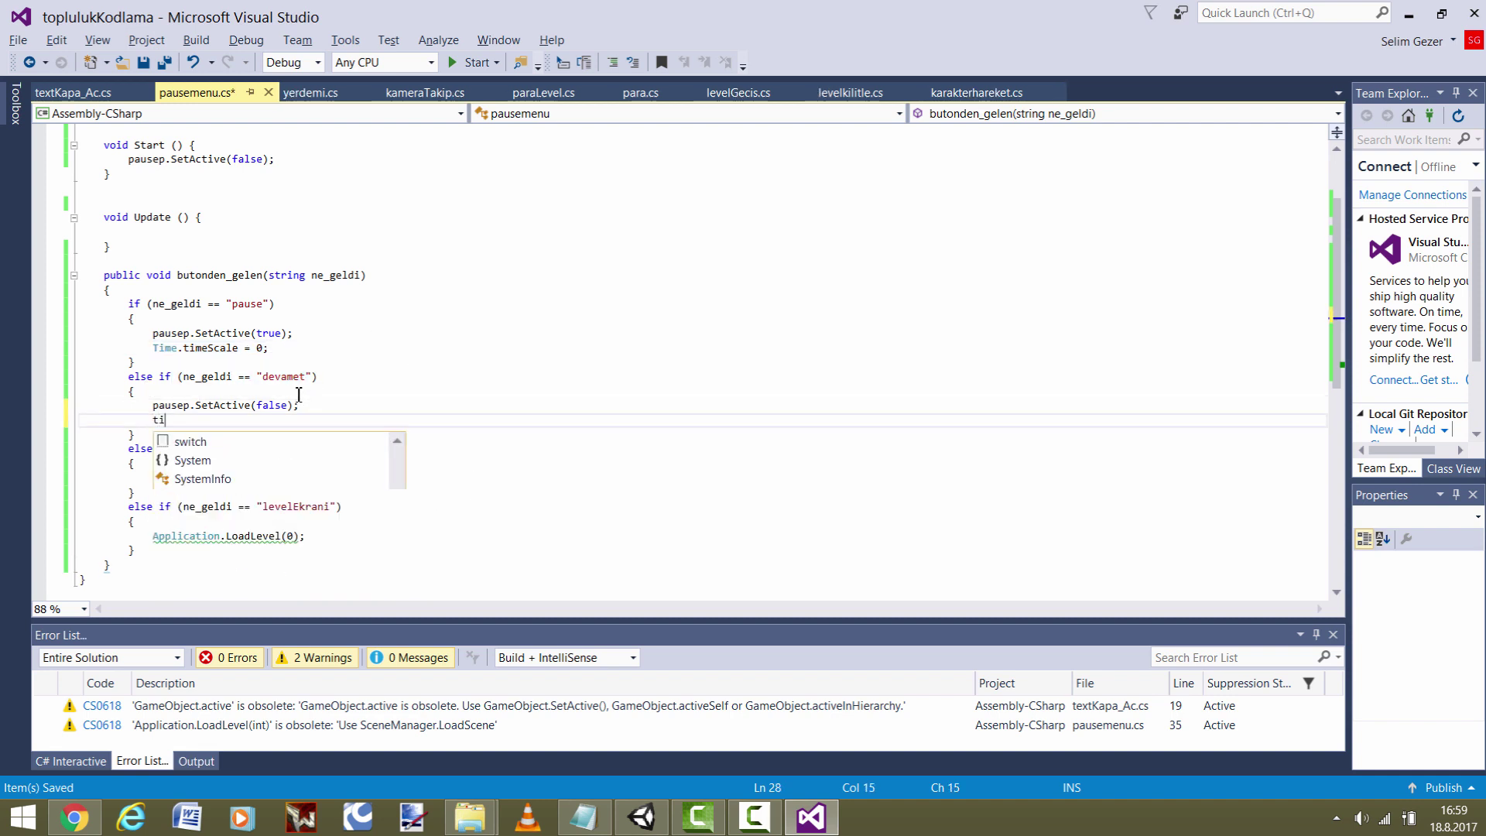
{"action": "type", "text": "me"}
{"action": "key", "text": "Escape"}
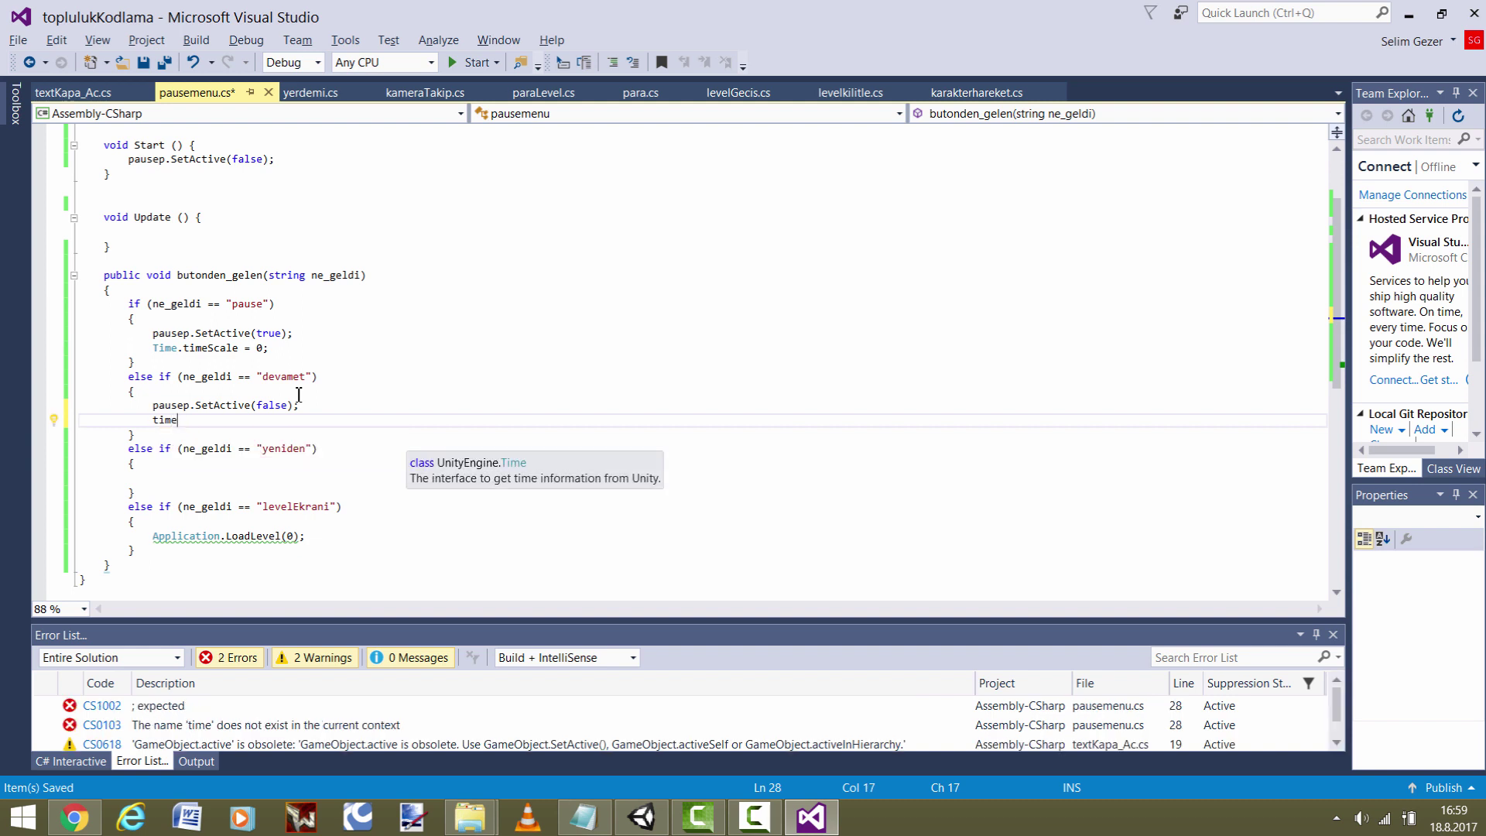
{"action": "type", "text": ".time"}
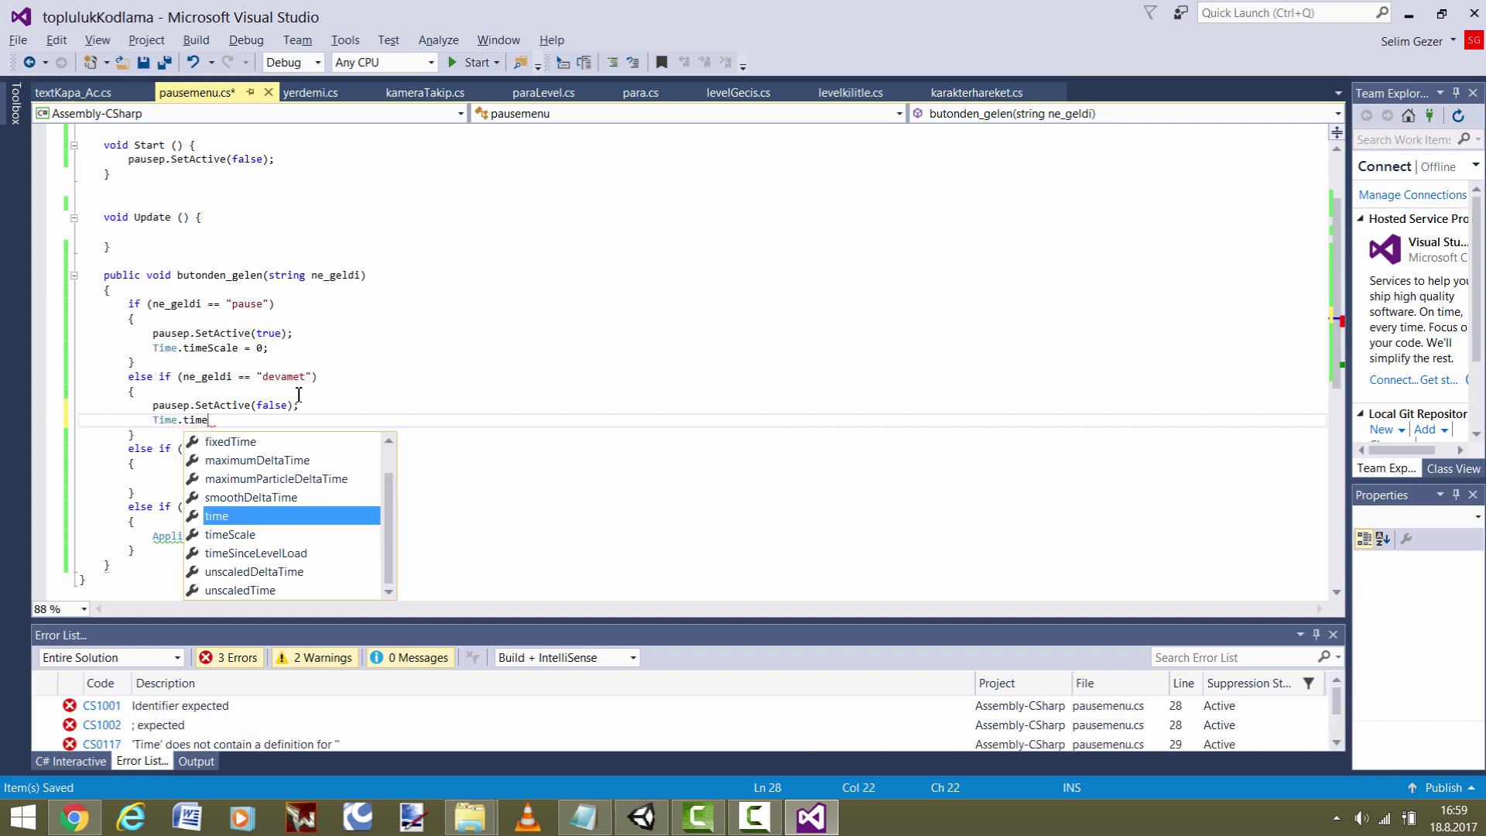
{"action": "type", "text": "Scale"}
{"action": "key", "text": "Escape"}
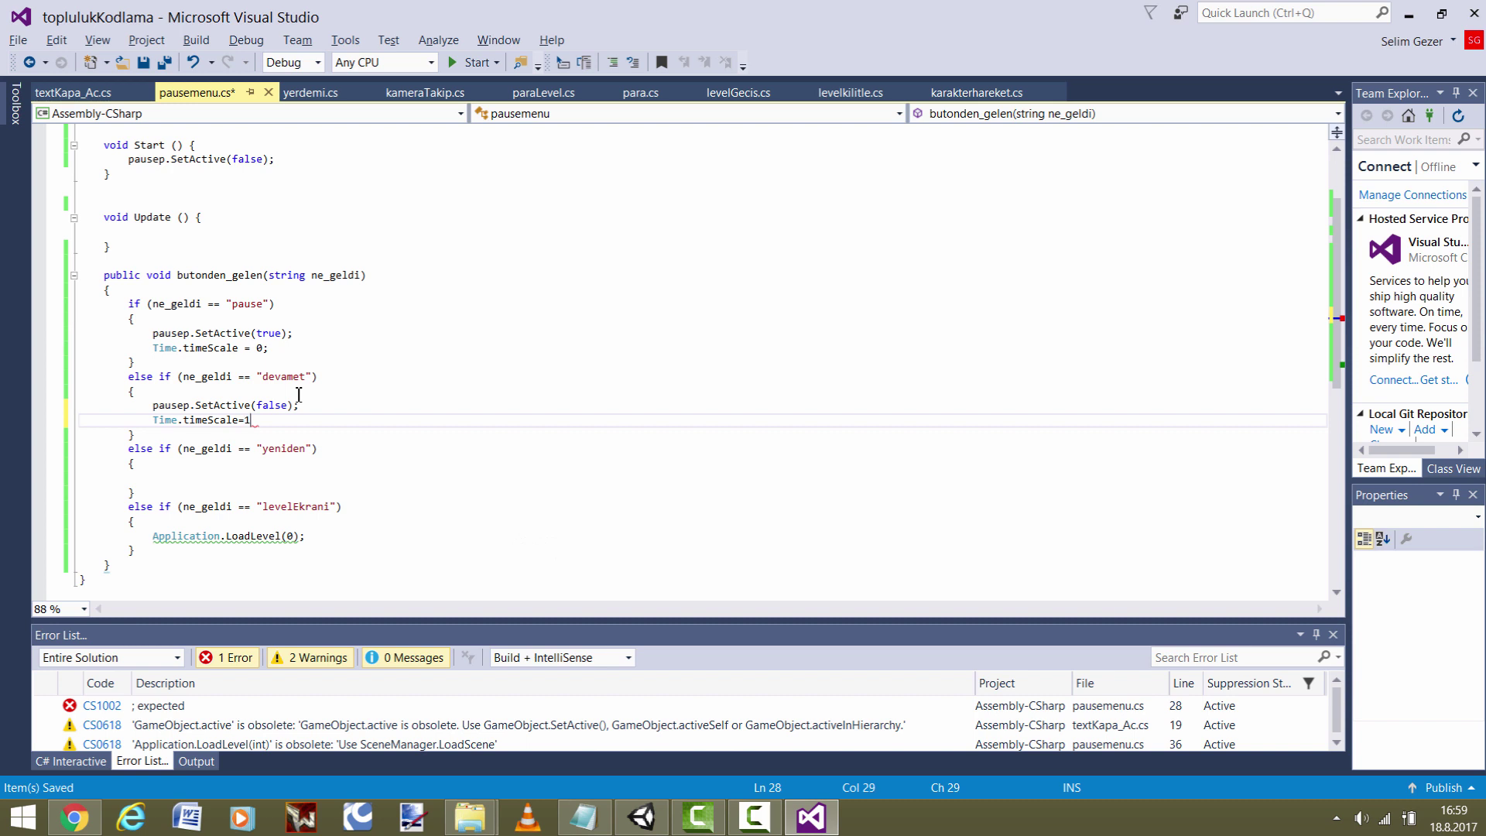
{"action": "type", "text": ";"}
{"action": "key", "text": "ctrl+s"}
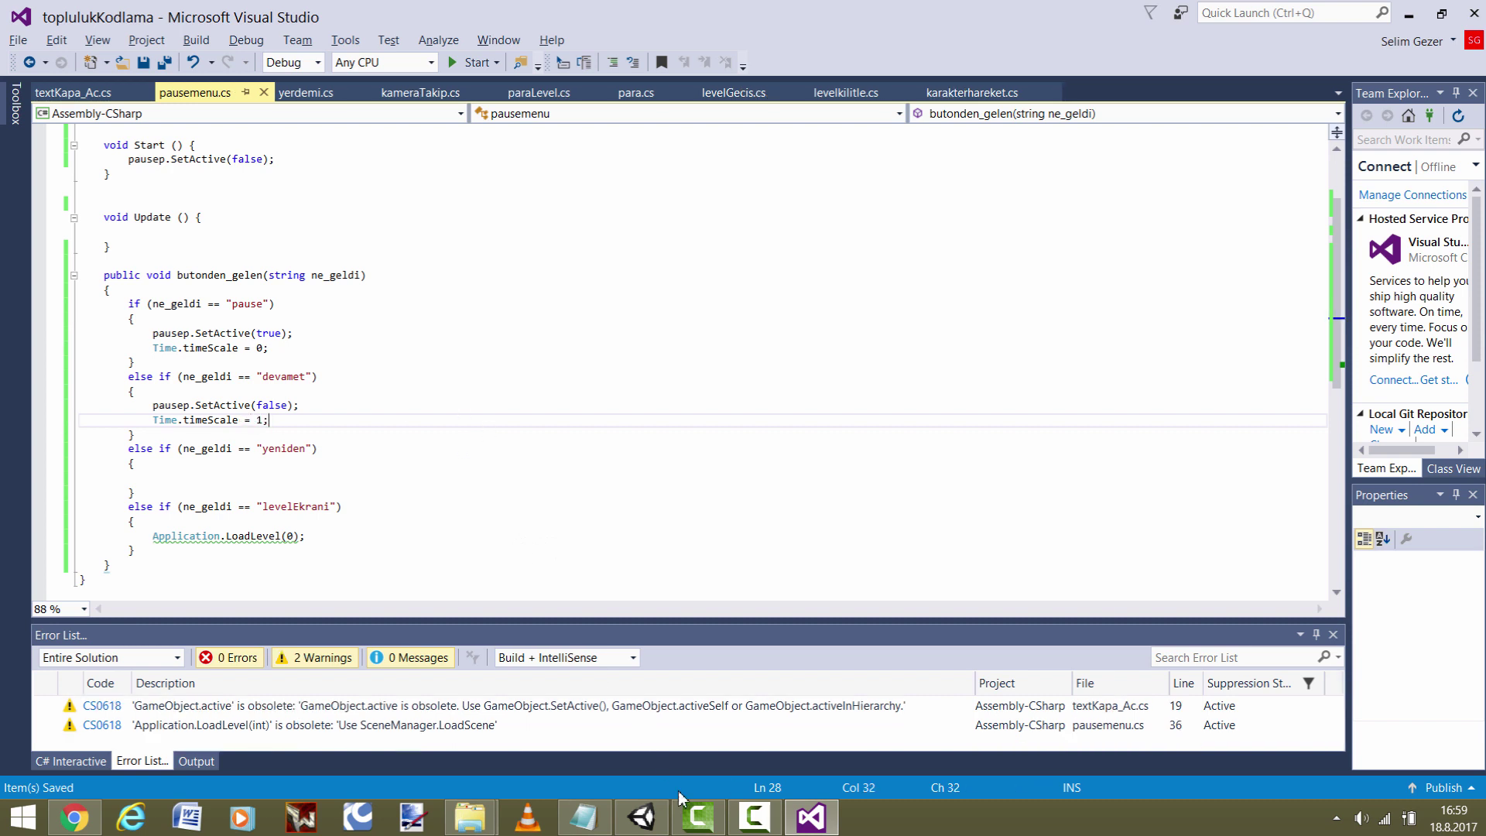
{"action": "left_click", "coordinate": [650, 823]}
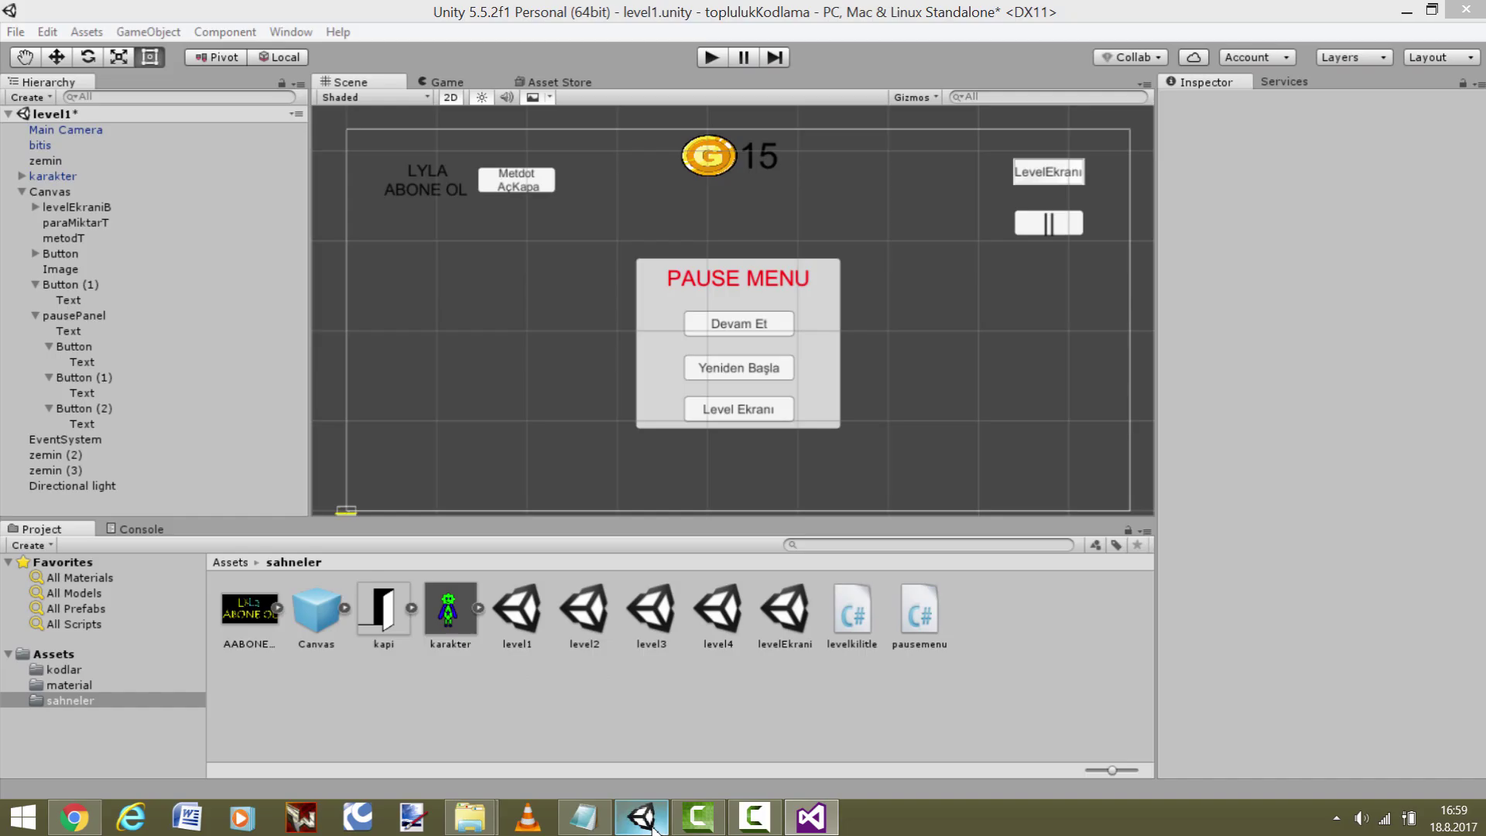
- Play the level, pause it, jump around, then pause again and resume with Devam Et
{"action": "left_click", "coordinate": [713, 65]}
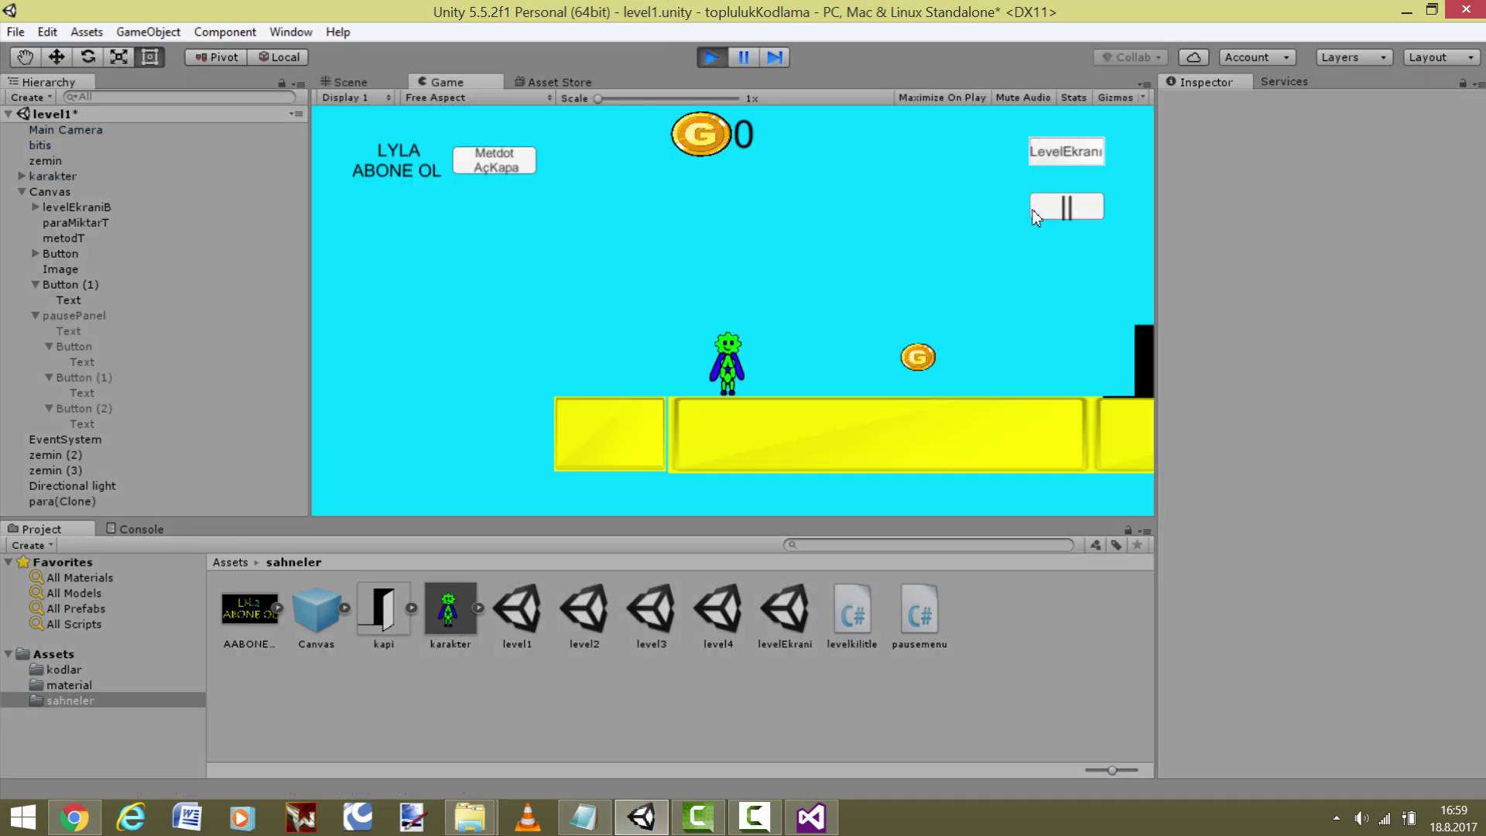
{"action": "left_click", "coordinate": [1058, 208]}
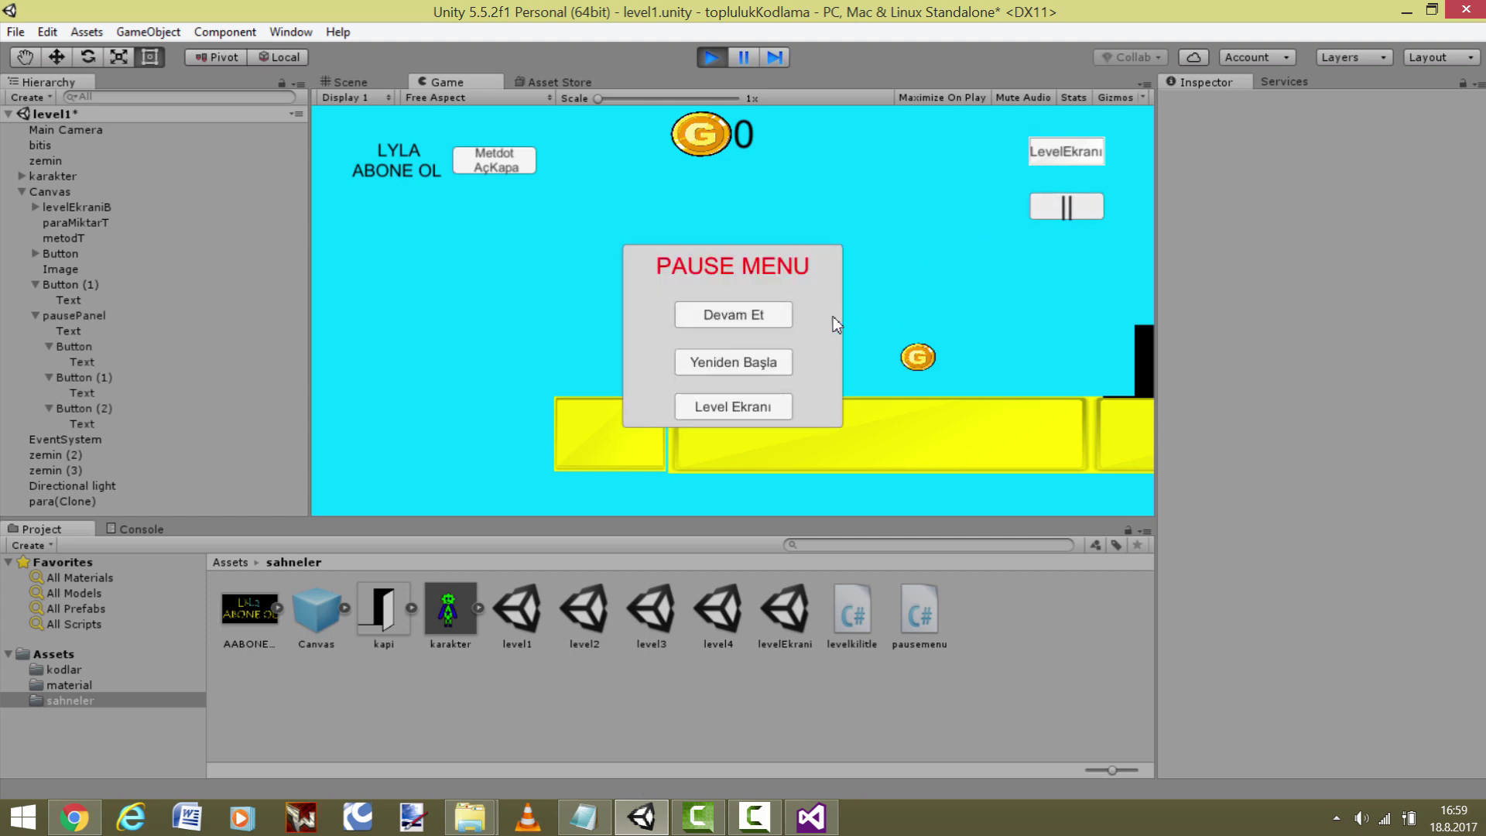
{"action": "key", "text": "Escape"}
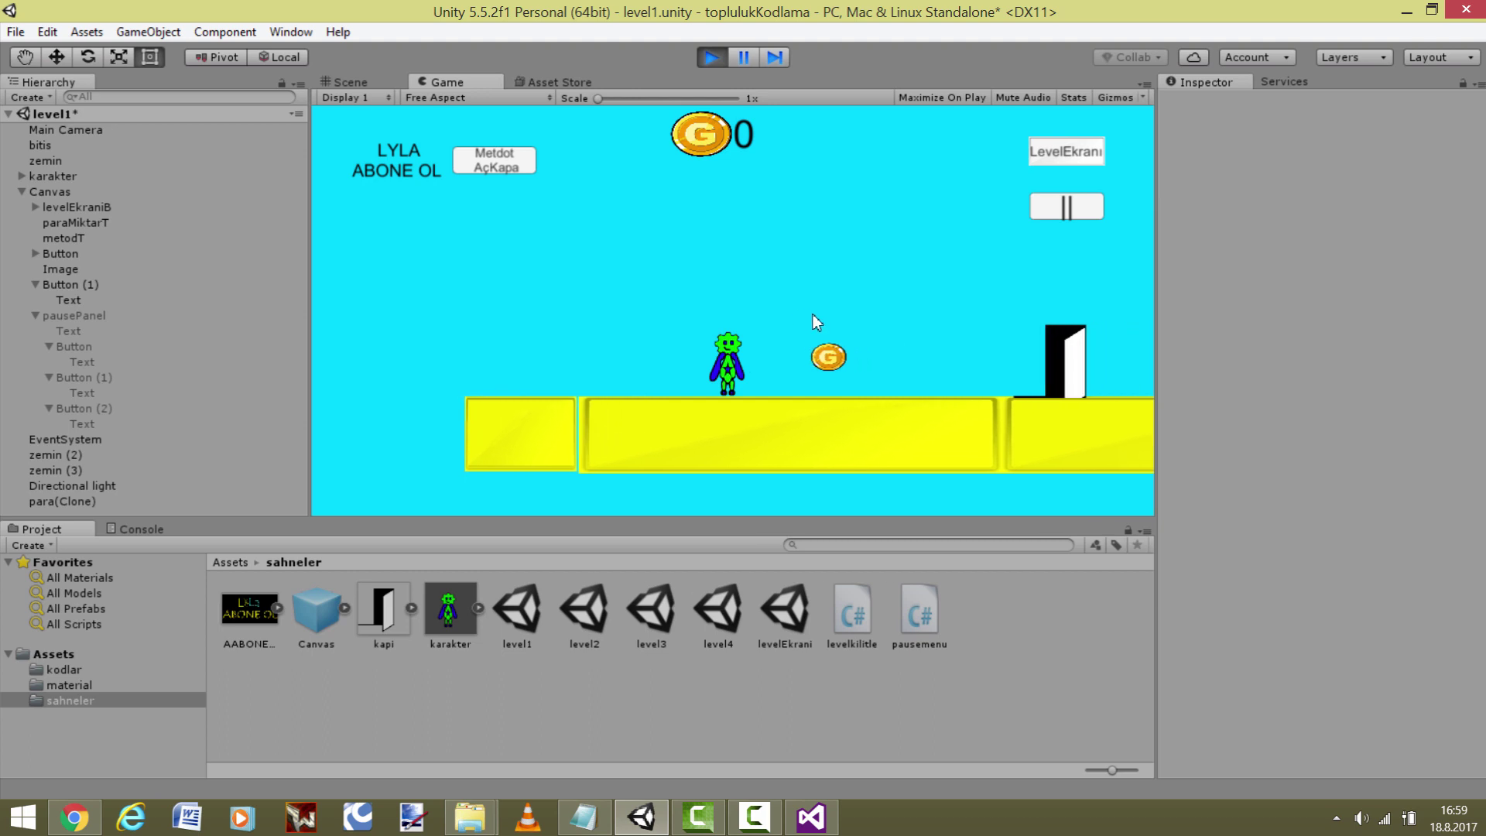
{"action": "key", "text": "space"}
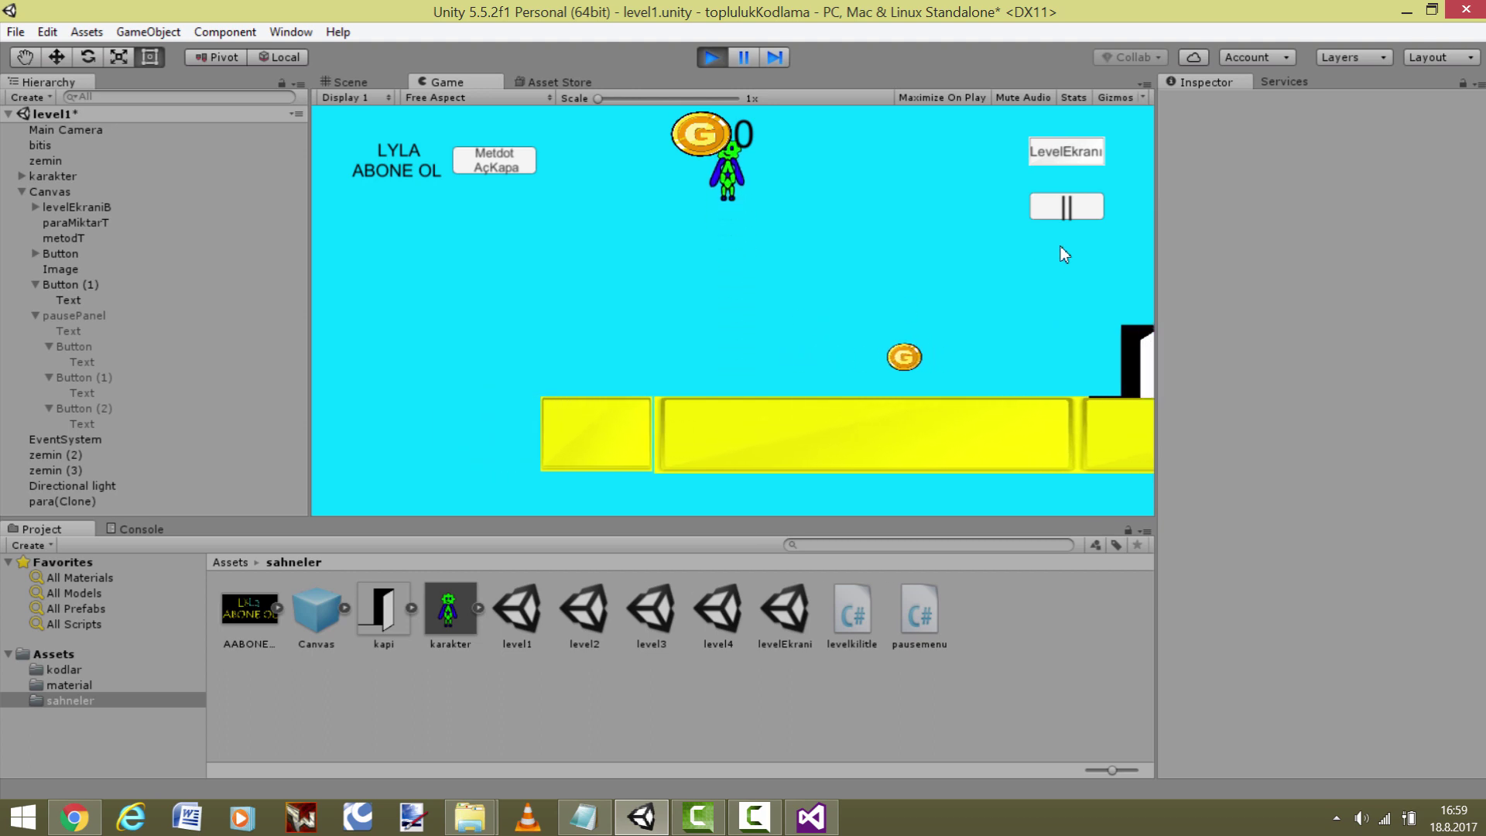
{"action": "left_click", "coordinate": [1065, 215]}
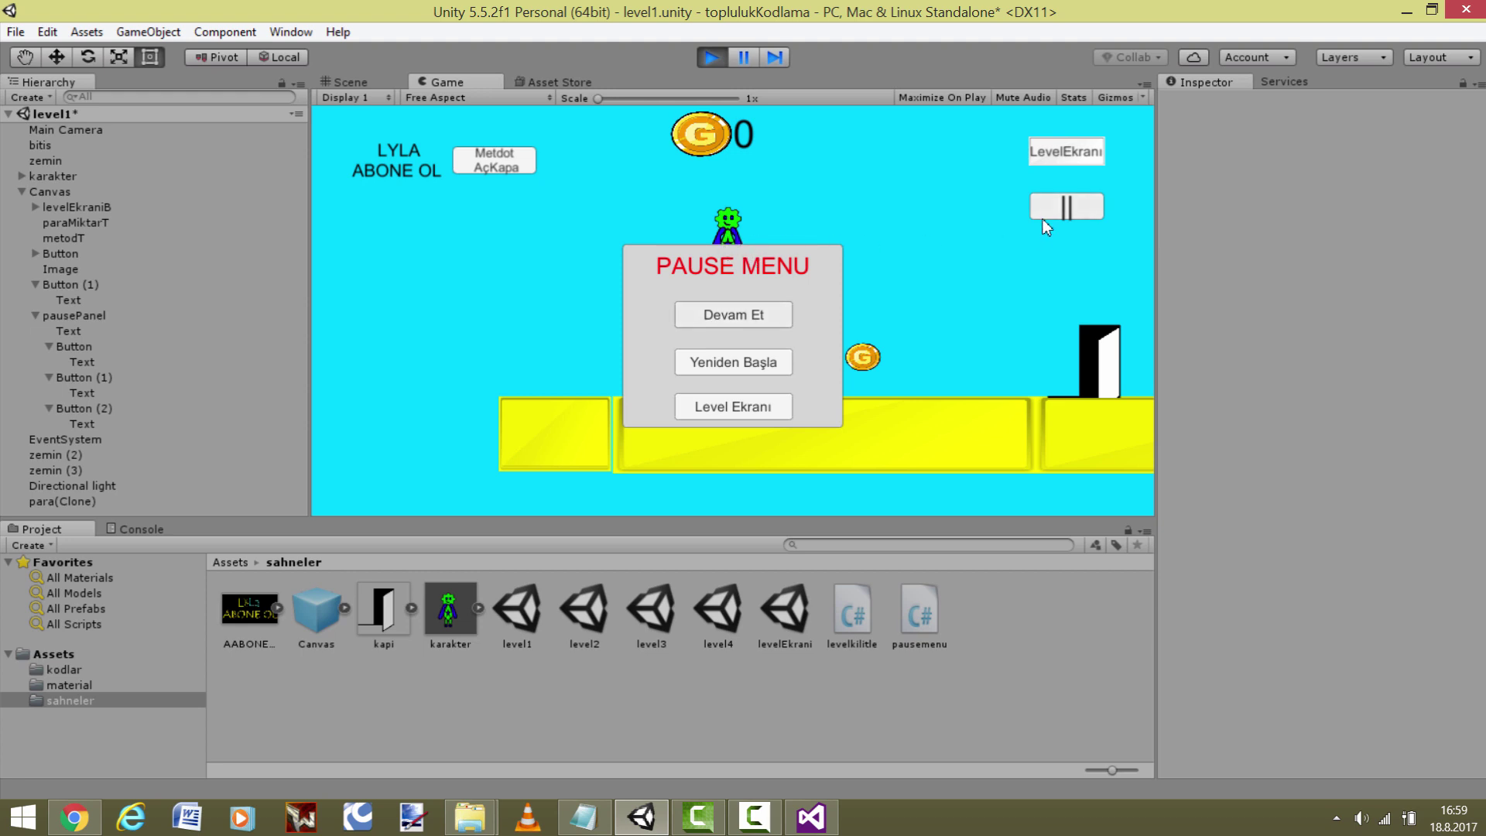
{"action": "left_click", "coordinate": [725, 315]}
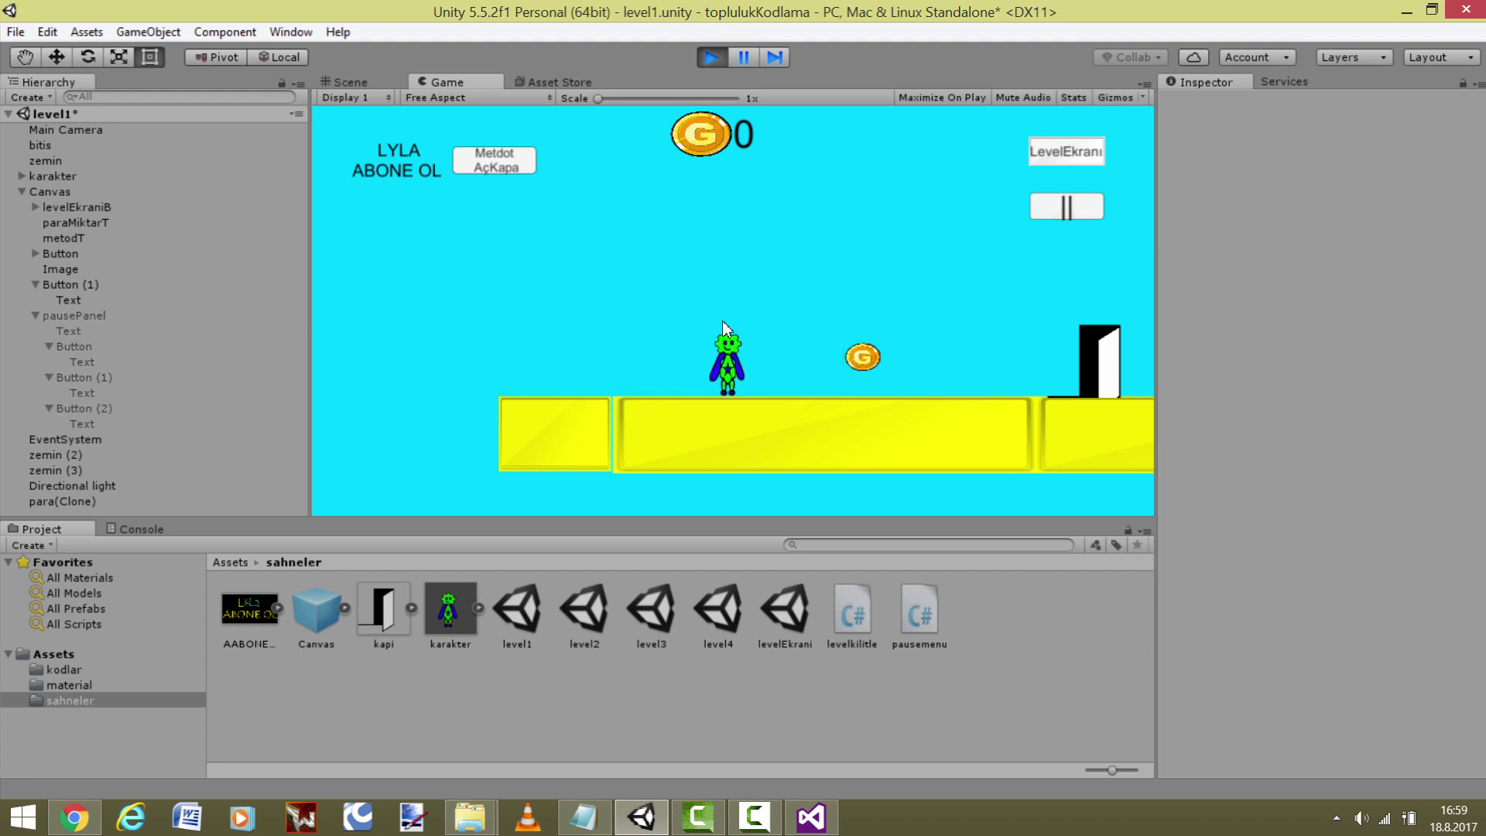
{"action": "left_click", "coordinate": [1062, 205]}
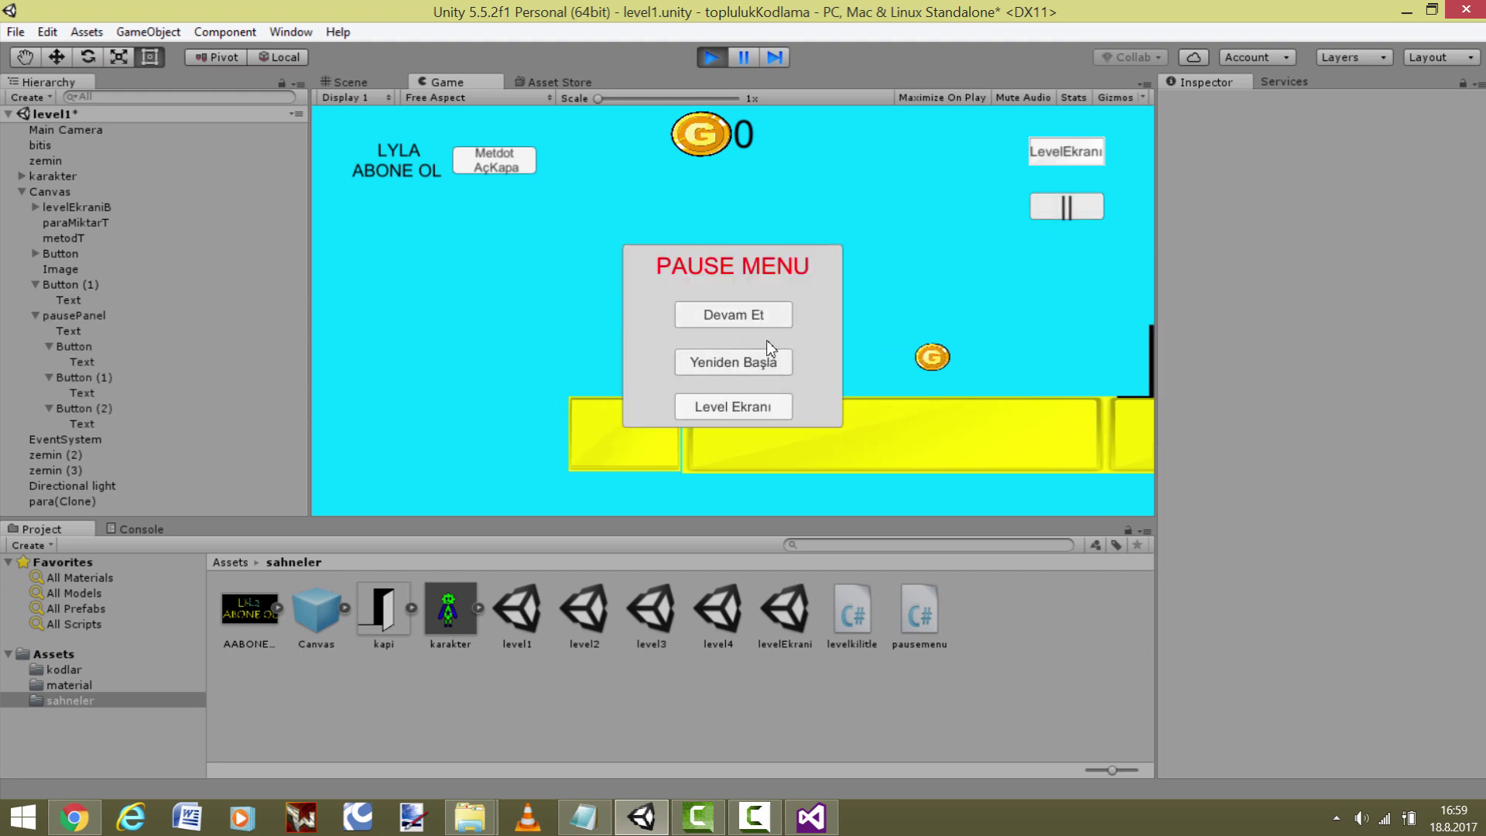
- Stop play mode, select the Yeniden Başla button, and go back to pausemenu.cs
{"action": "left_click", "coordinate": [724, 58]}
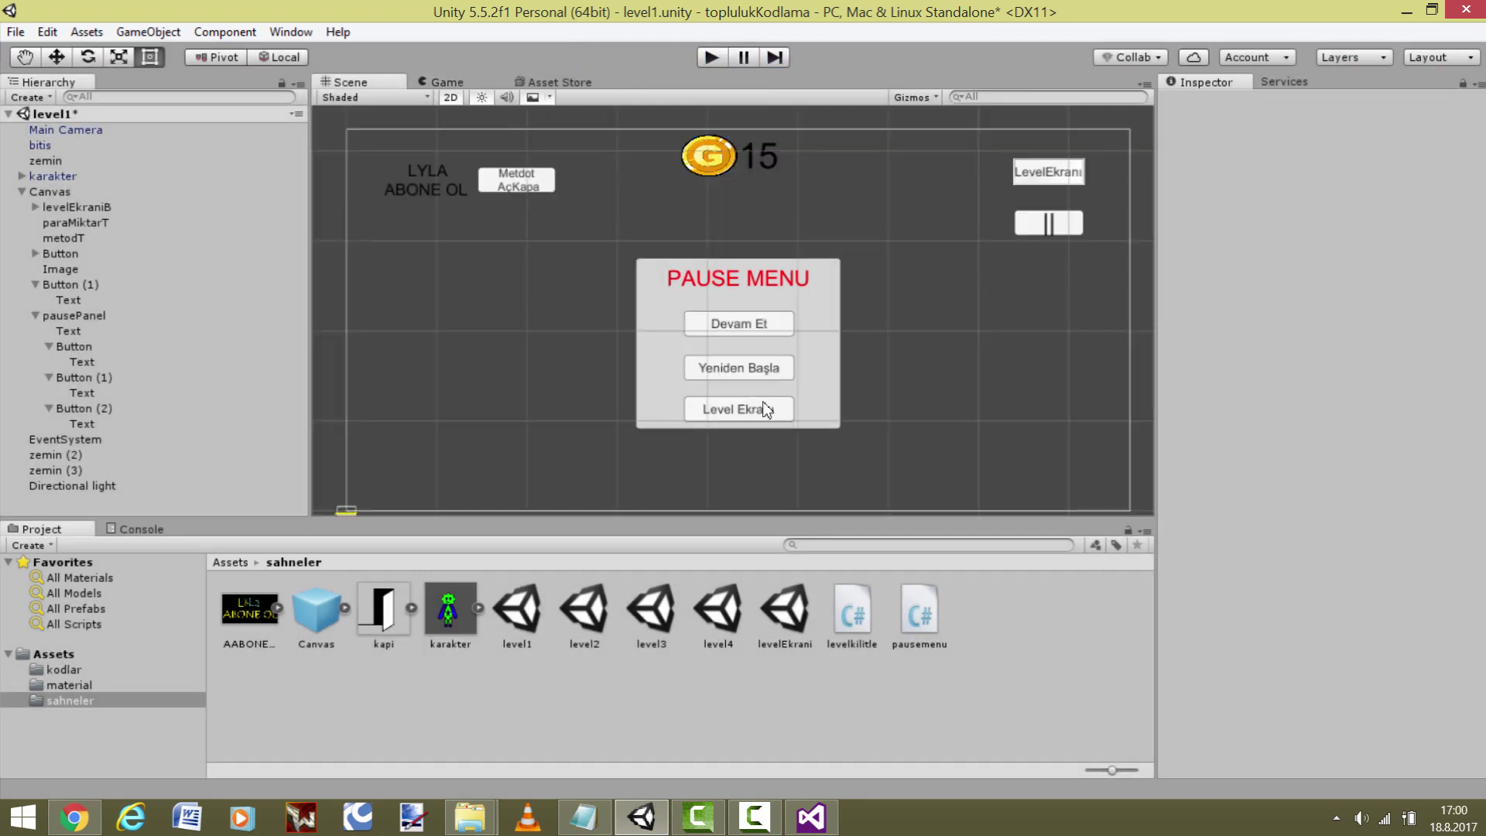
{"action": "left_click", "coordinate": [733, 365]}
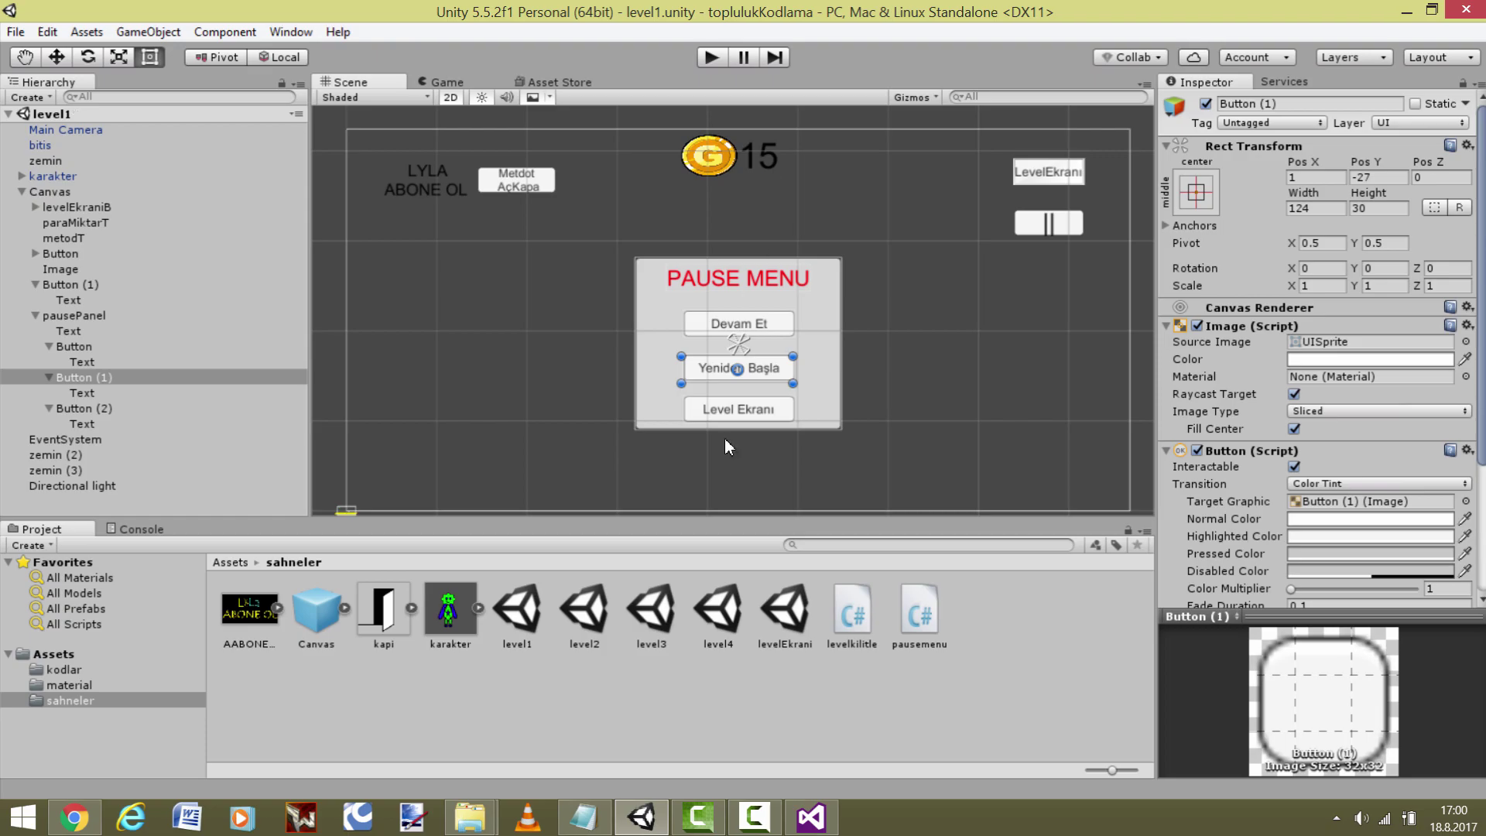
{"action": "left_click", "coordinate": [811, 817]}
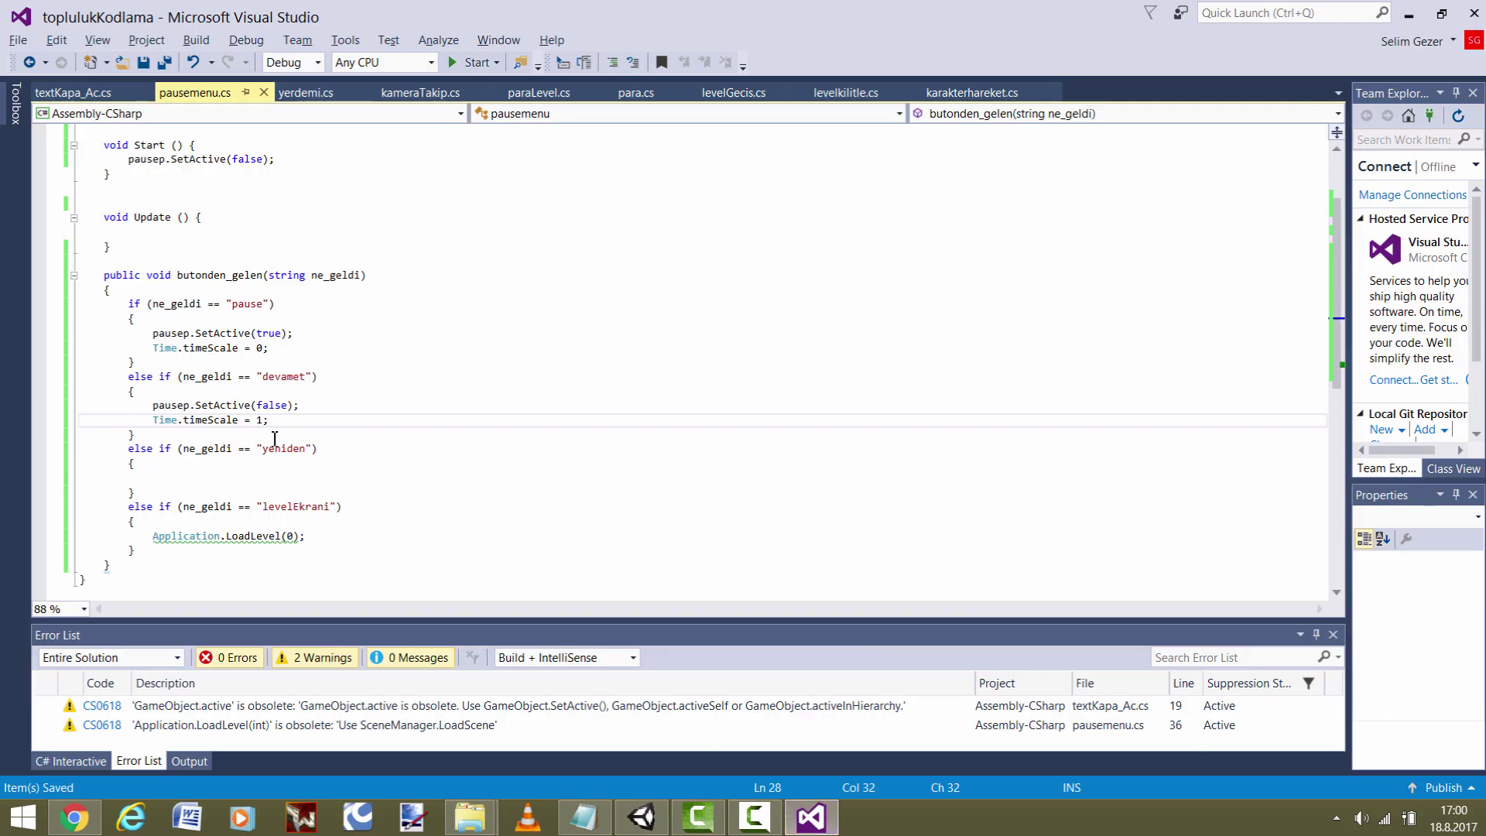
{"action": "left_click_drag", "start_coordinate": [267, 450], "coordinate": [322, 454]}
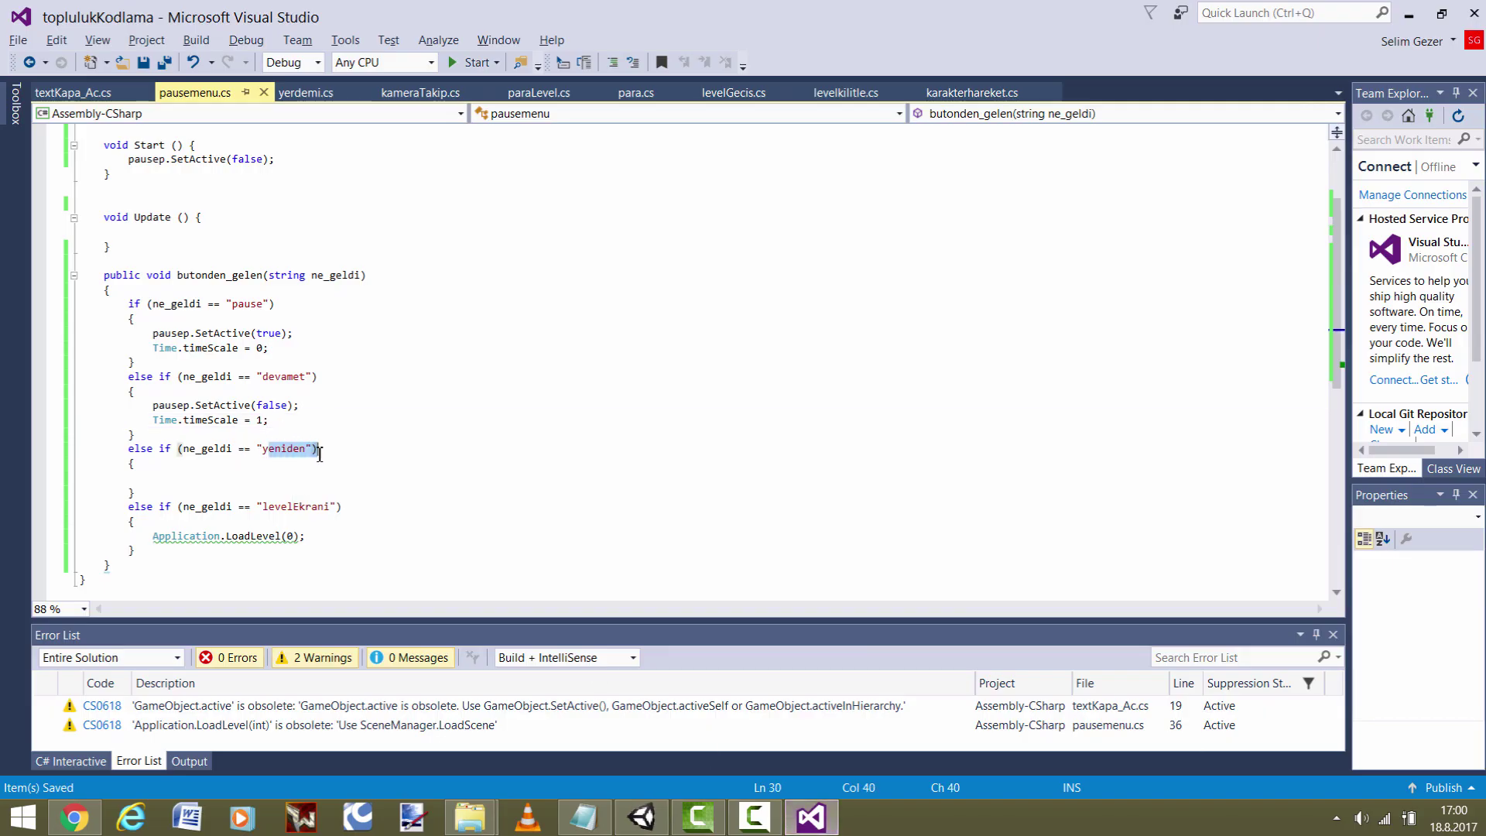
{"action": "left_click", "coordinate": [186, 473]}
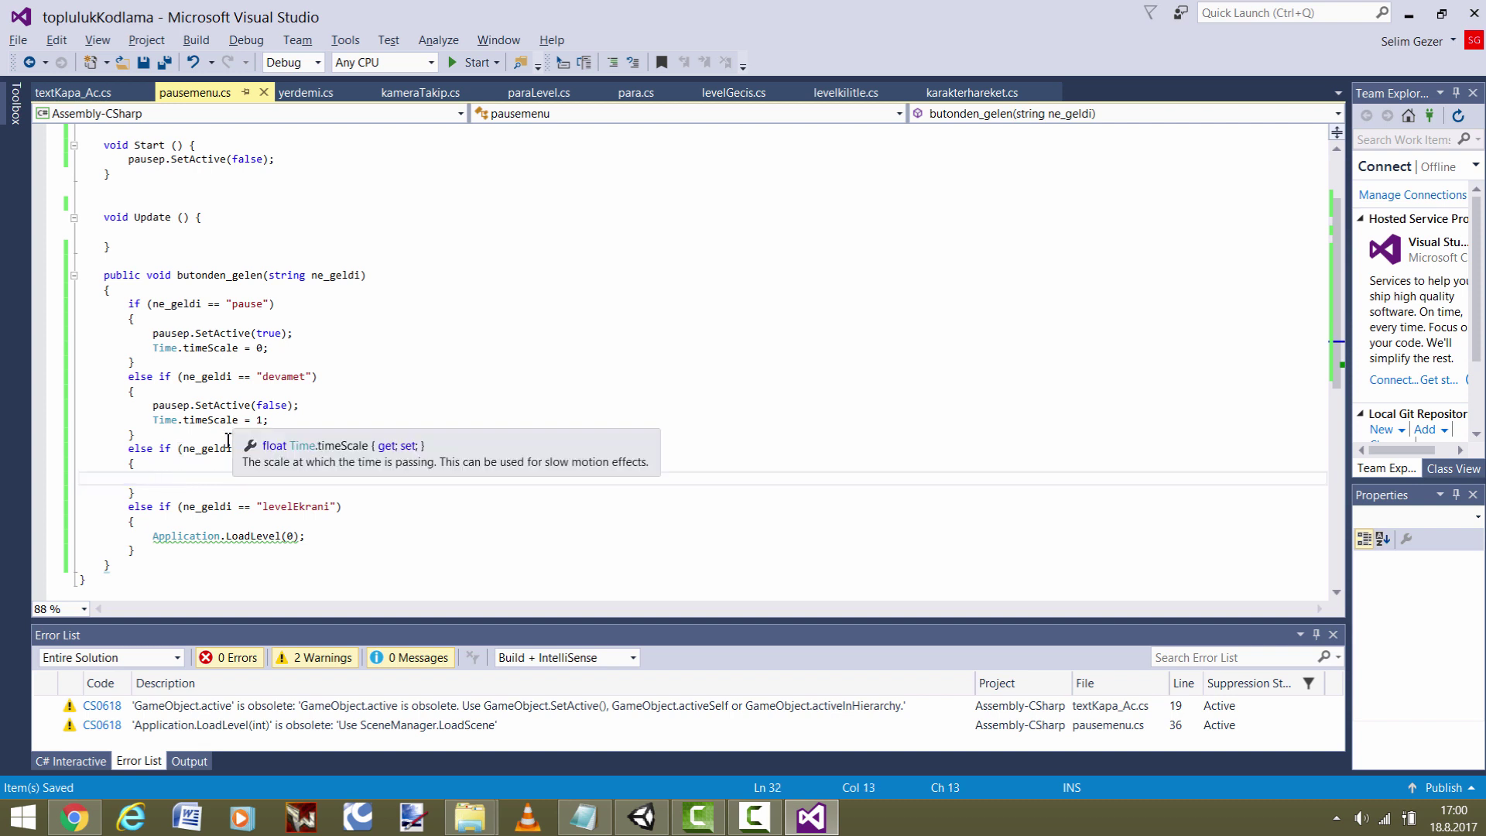
{"action": "left_click", "coordinate": [293, 536]}
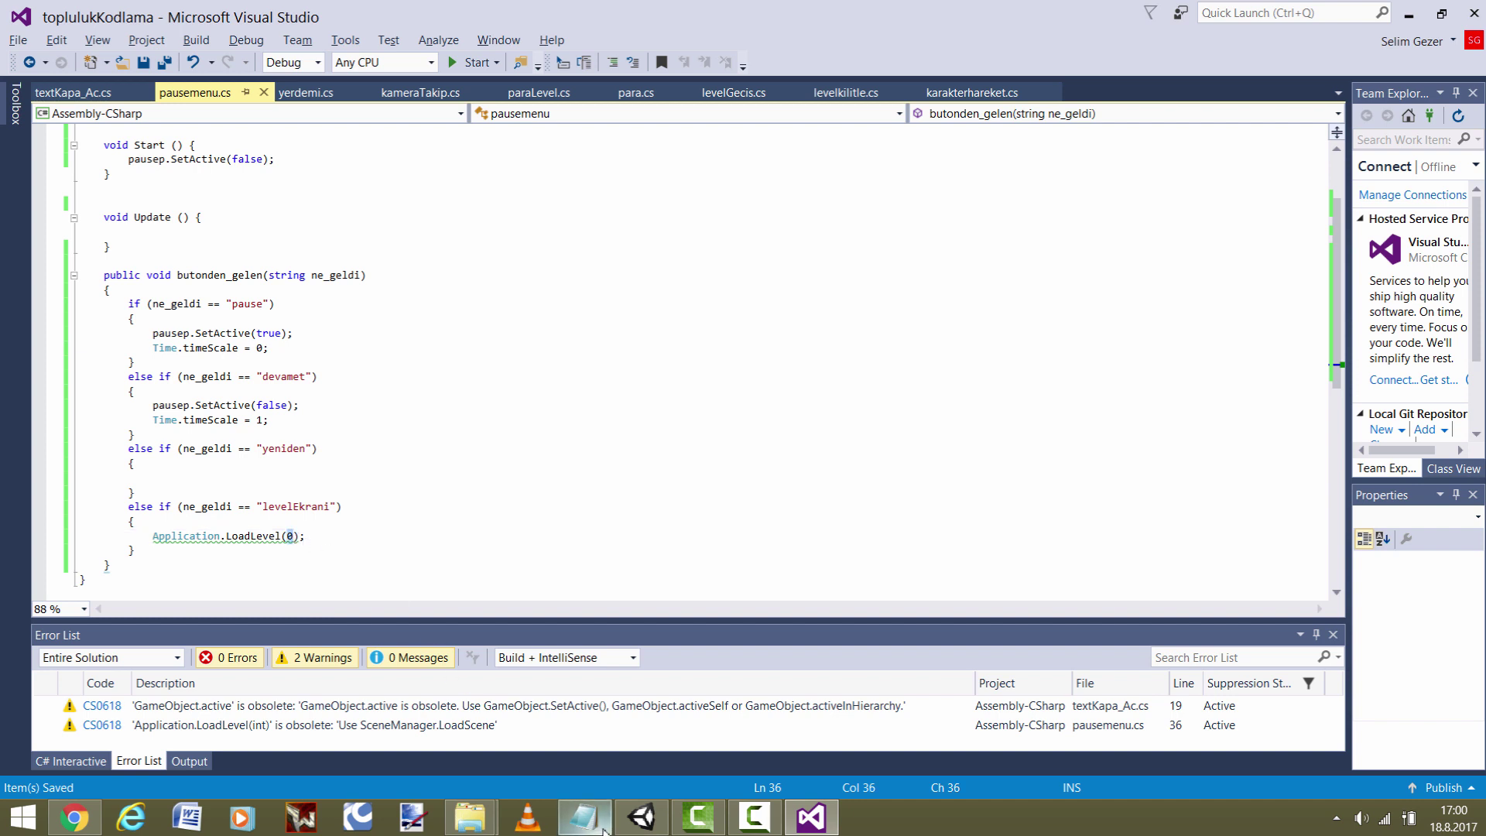
{"action": "left_click", "coordinate": [244, 480]}
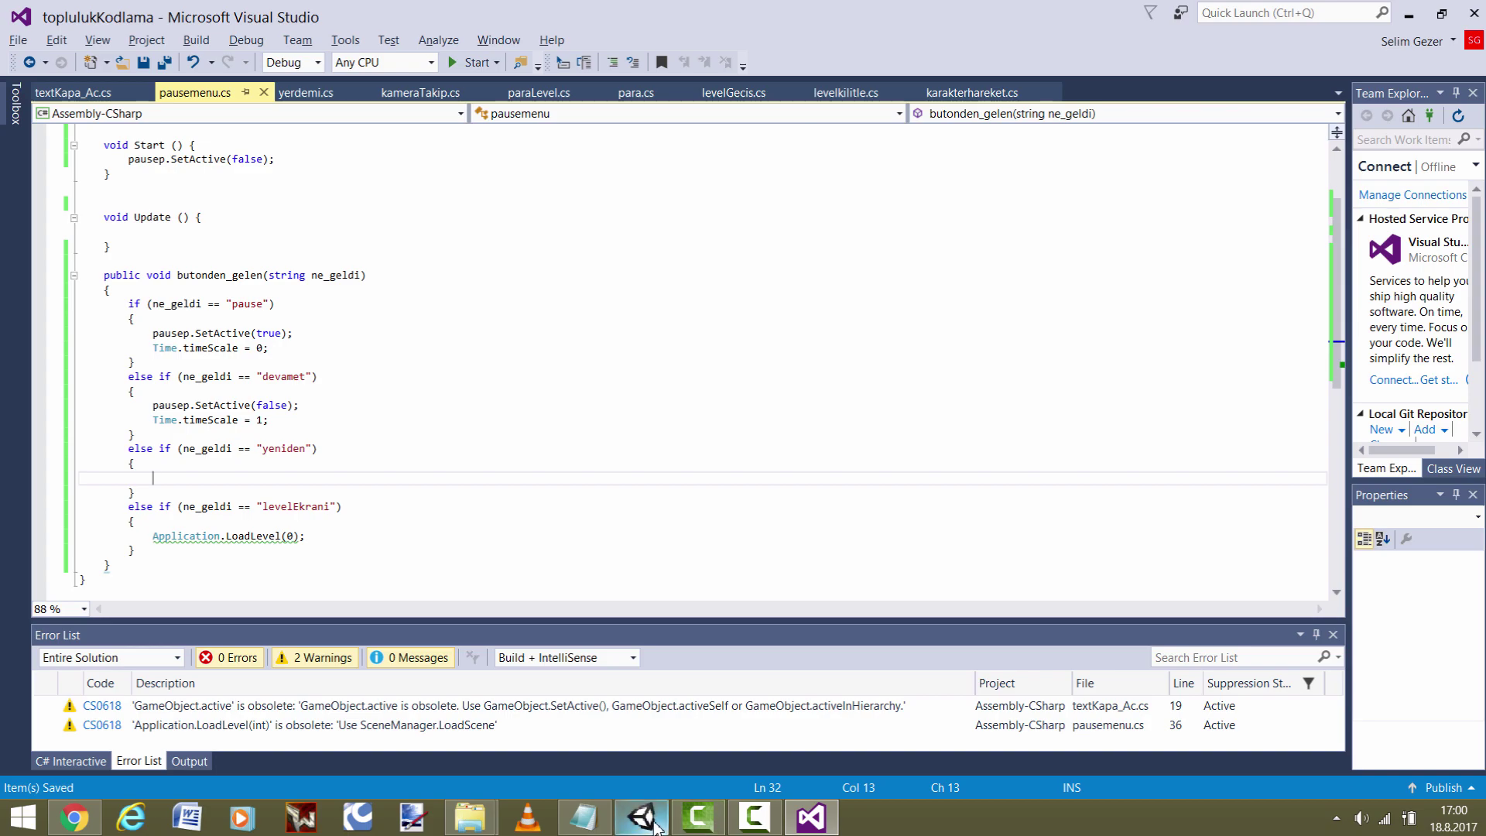
{"action": "left_click", "coordinate": [655, 827]}
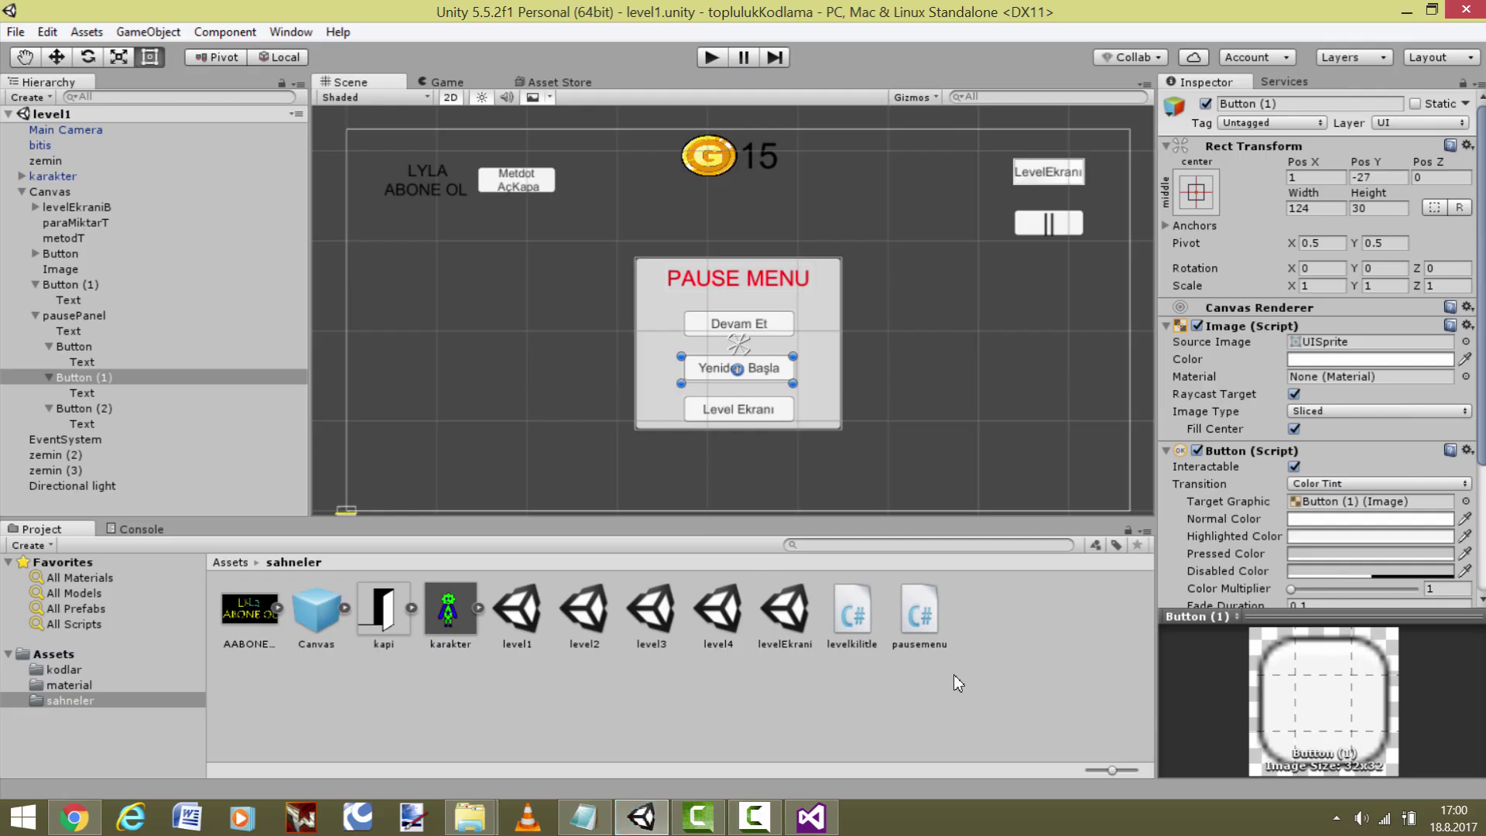
{"action": "left_click", "coordinate": [810, 817]}
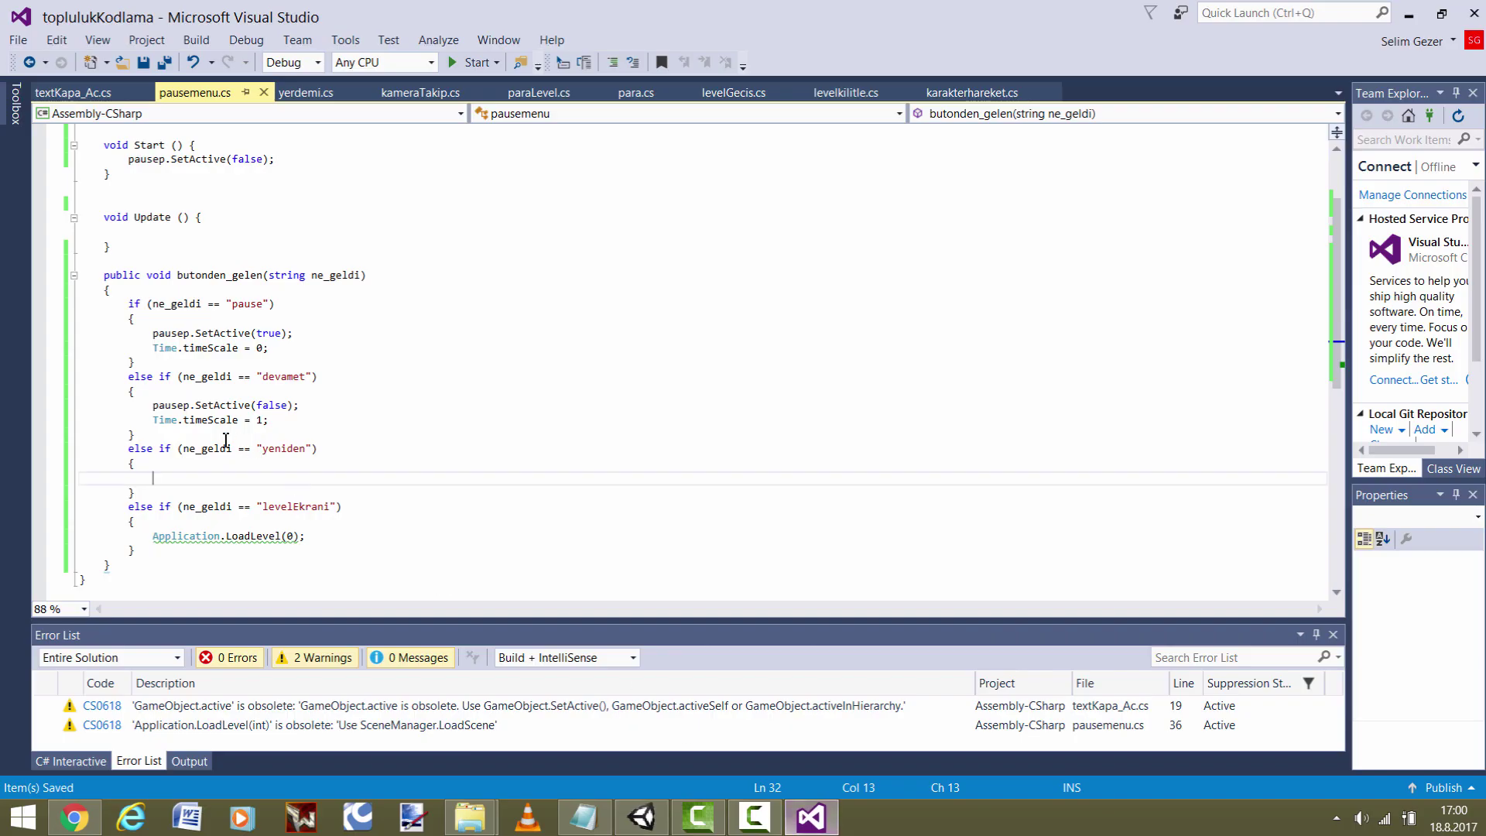
{"action": "left_click", "coordinate": [138, 562]}
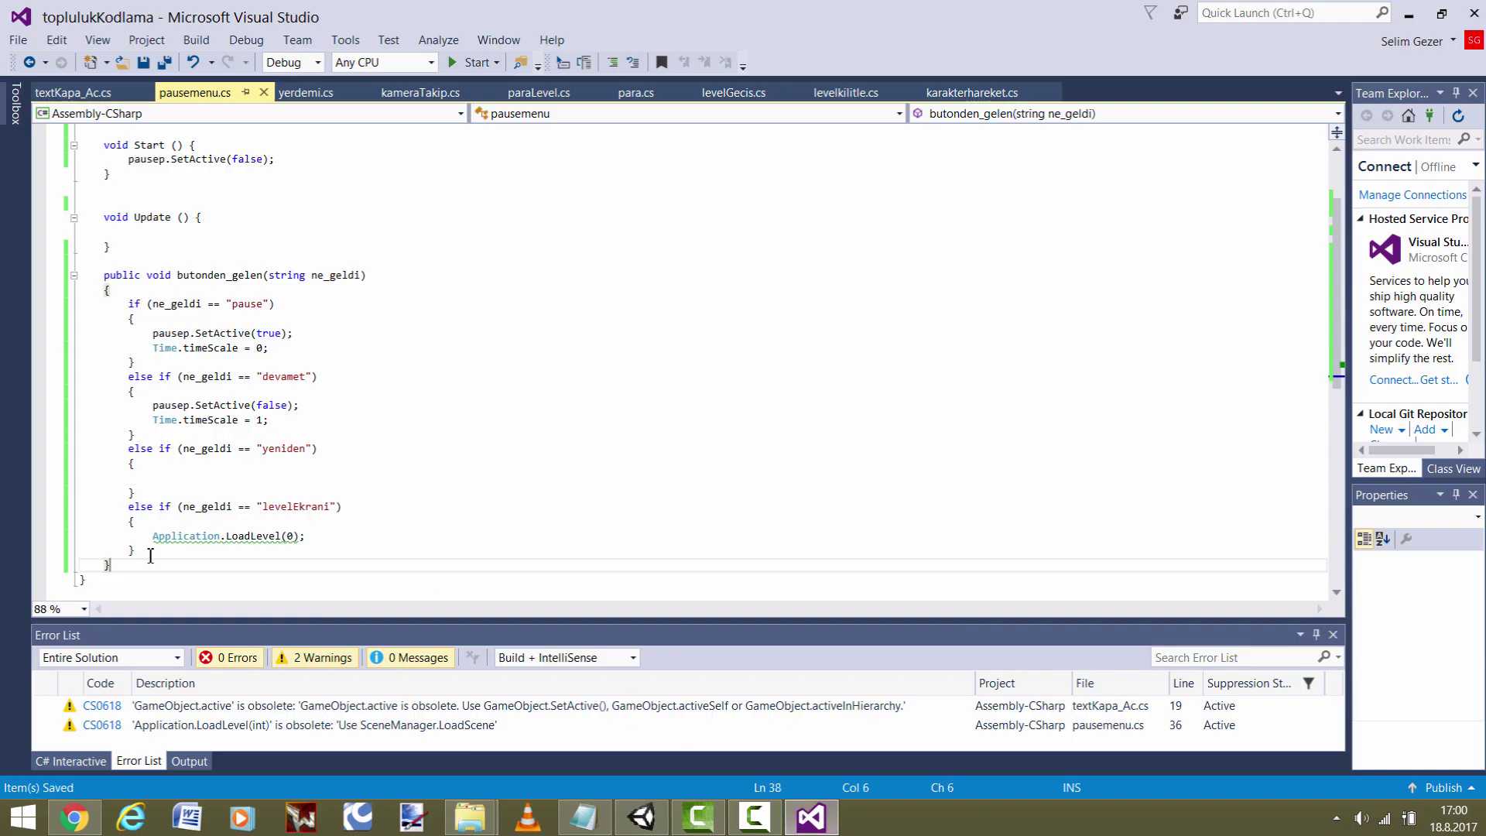
- Add a public void hangi_level(int level) method with an empty braced body
{"action": "key", "text": "Return"}
{"action": "type", "text": "publi"}
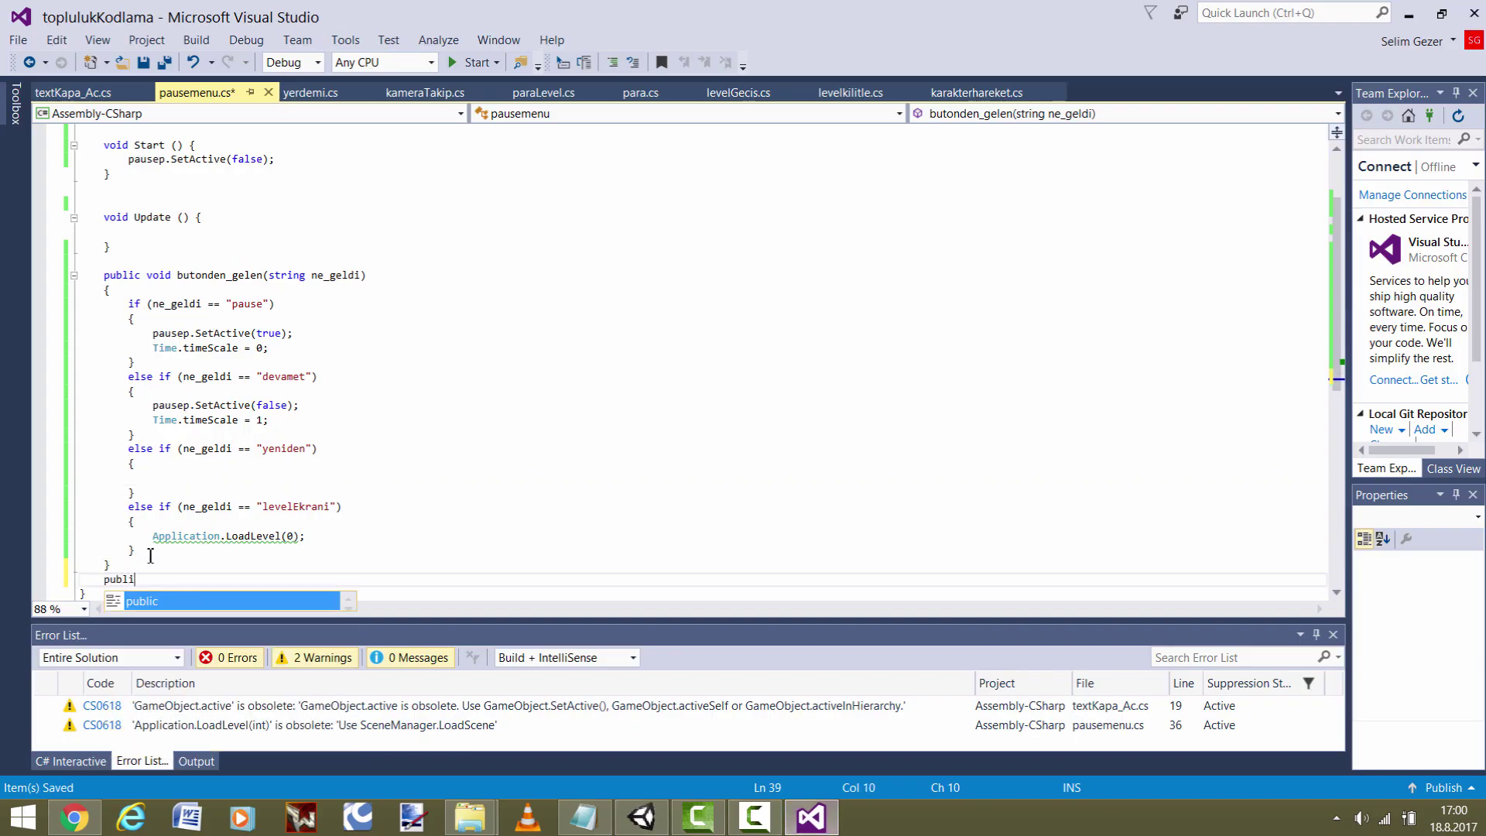
{"action": "type", "text": "c void "}
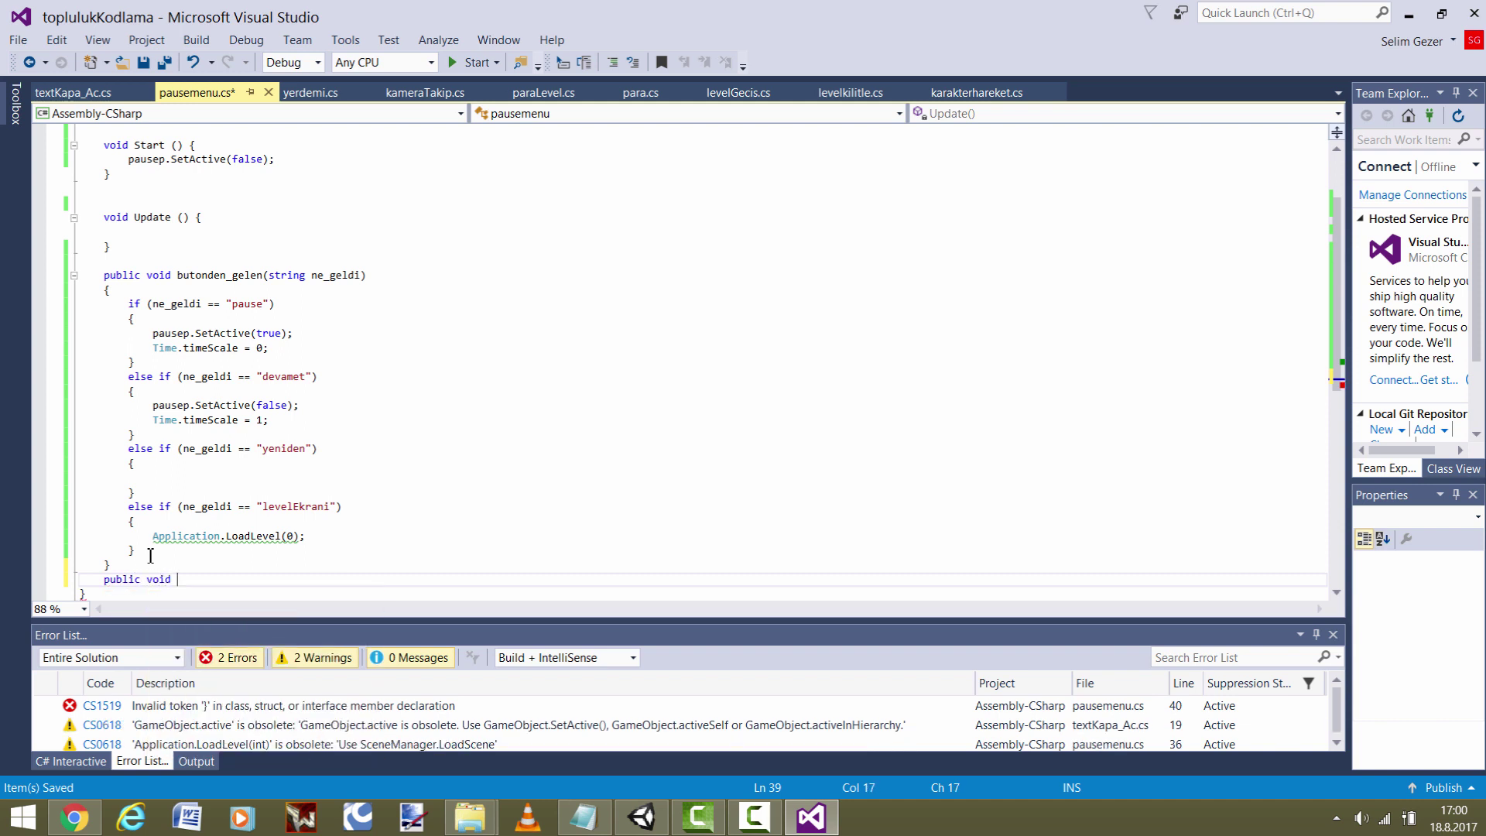
{"action": "type", "text": "hangi"}
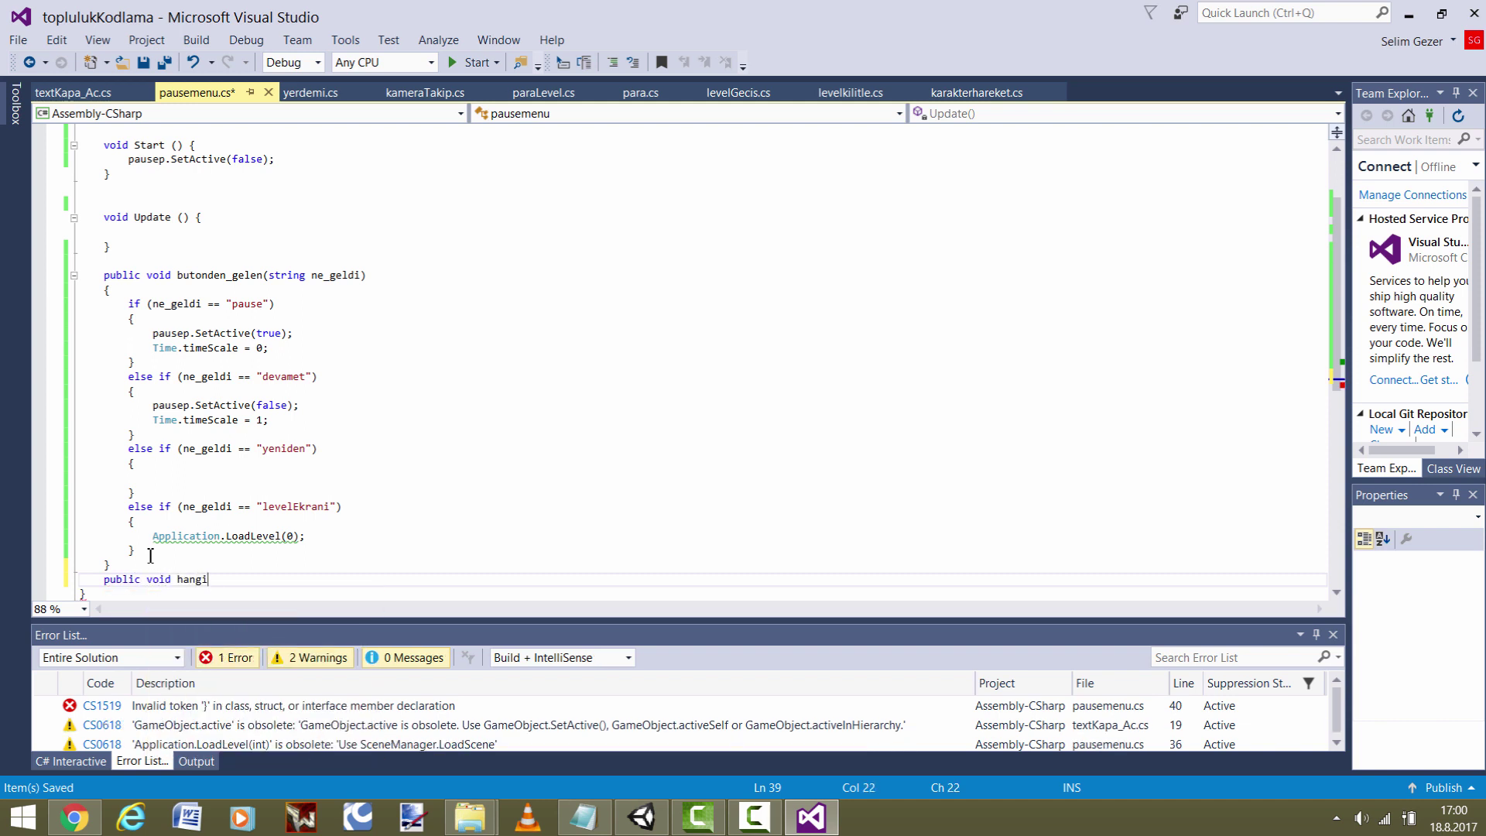
{"action": "type", "text": "_level("}
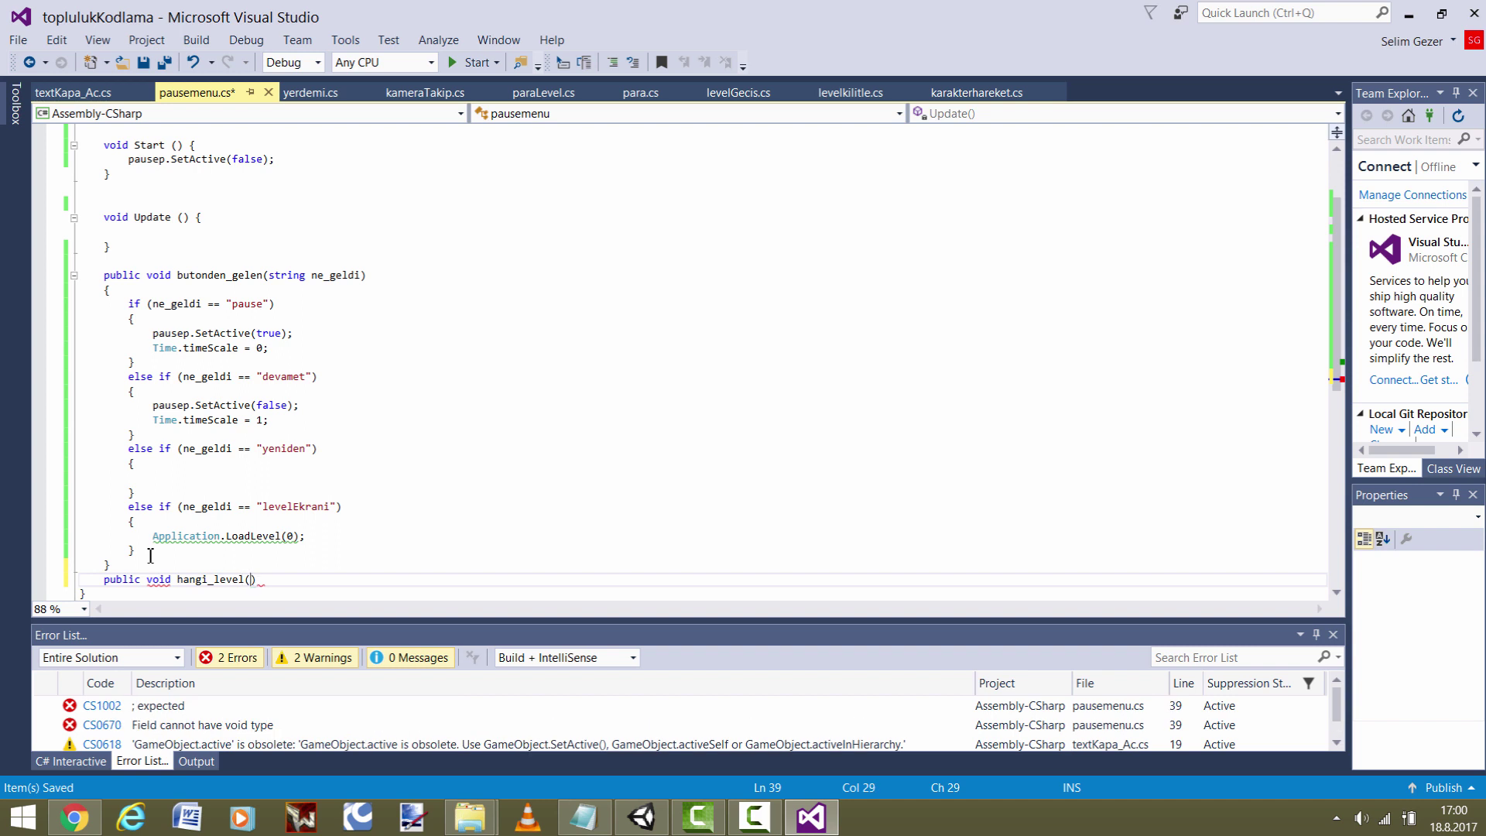
{"action": "type", "text": "int "}
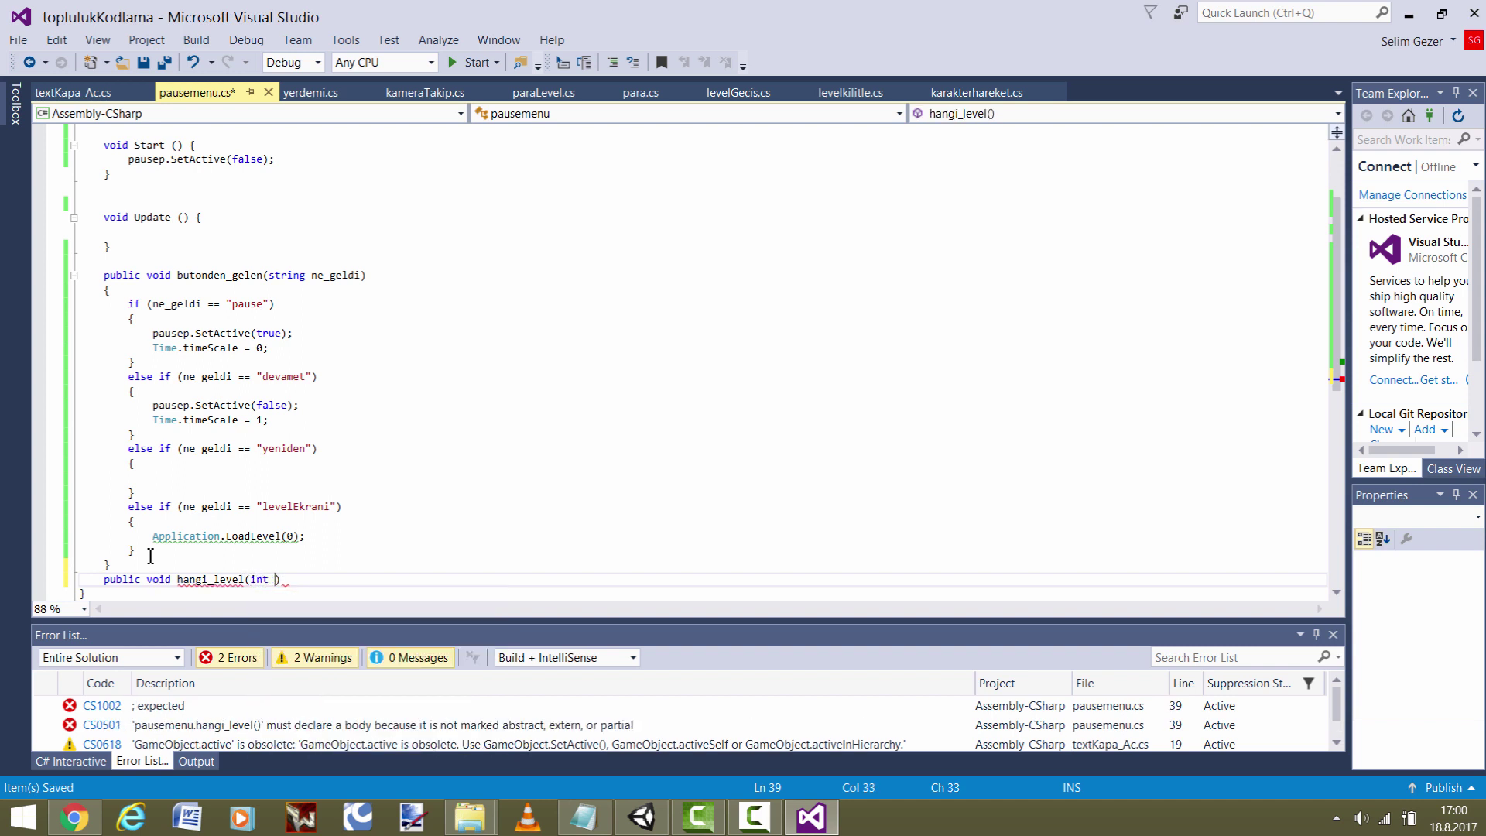
{"action": "type", "text": "level"}
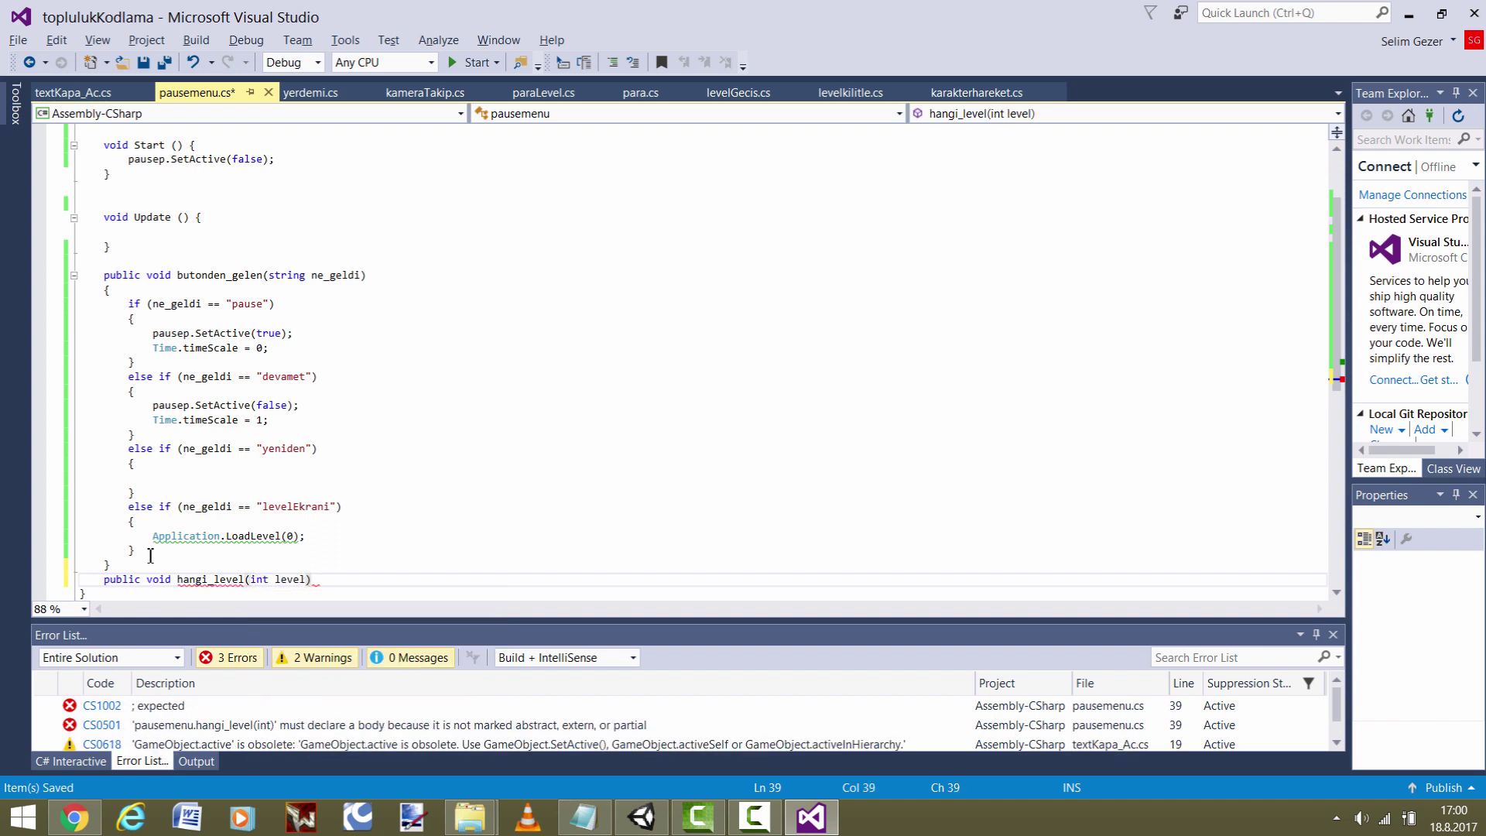
{"action": "type", "text": ") {"}
{"action": "key", "text": "Return"}
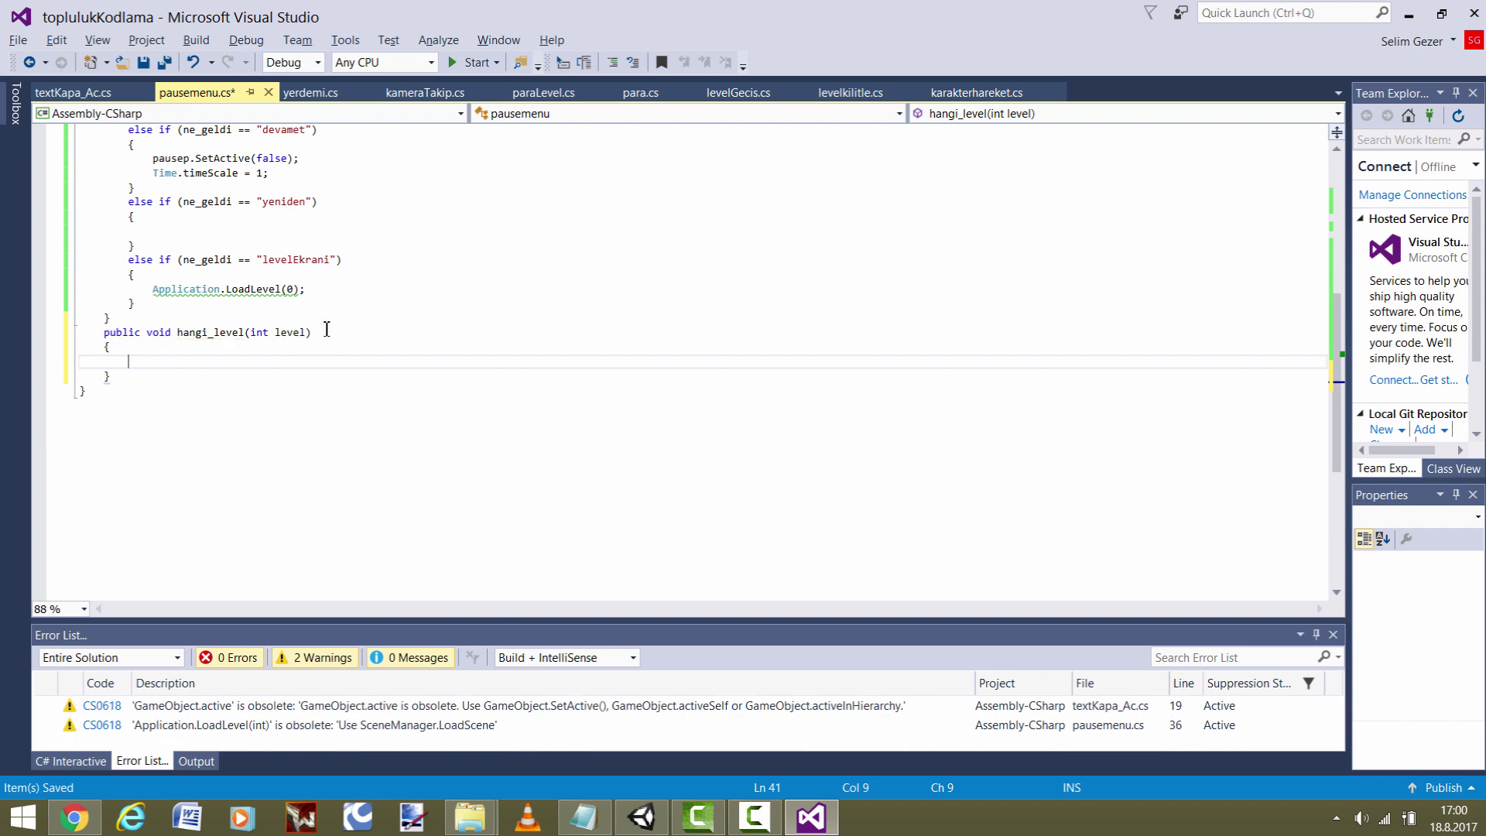
{"action": "scroll", "coordinate": [325, 325], "scroll_direction": "up", "scroll_amount": 2}
{"action": "scroll", "coordinate": [318, 322], "scroll_direction": "up", "scroll_amount": 3}
{"action": "scroll", "coordinate": [275, 387], "scroll_direction": "up", "scroll_amount": 2}
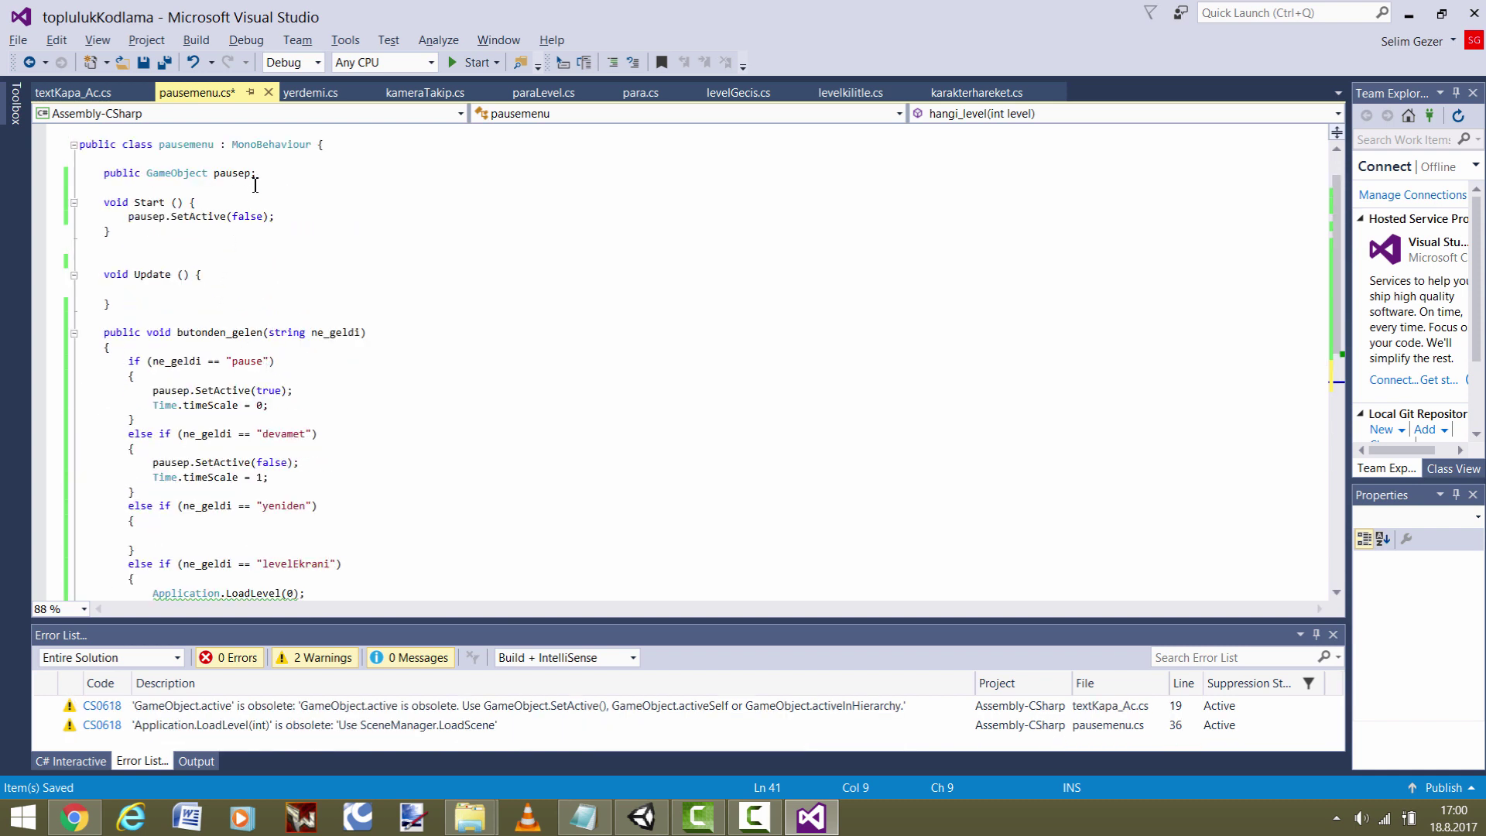
- Declare a public int deger field, set deger = level in hangi_level, and save
{"action": "left_click", "coordinate": [205, 186]}
{"action": "type", "text": "publ"}
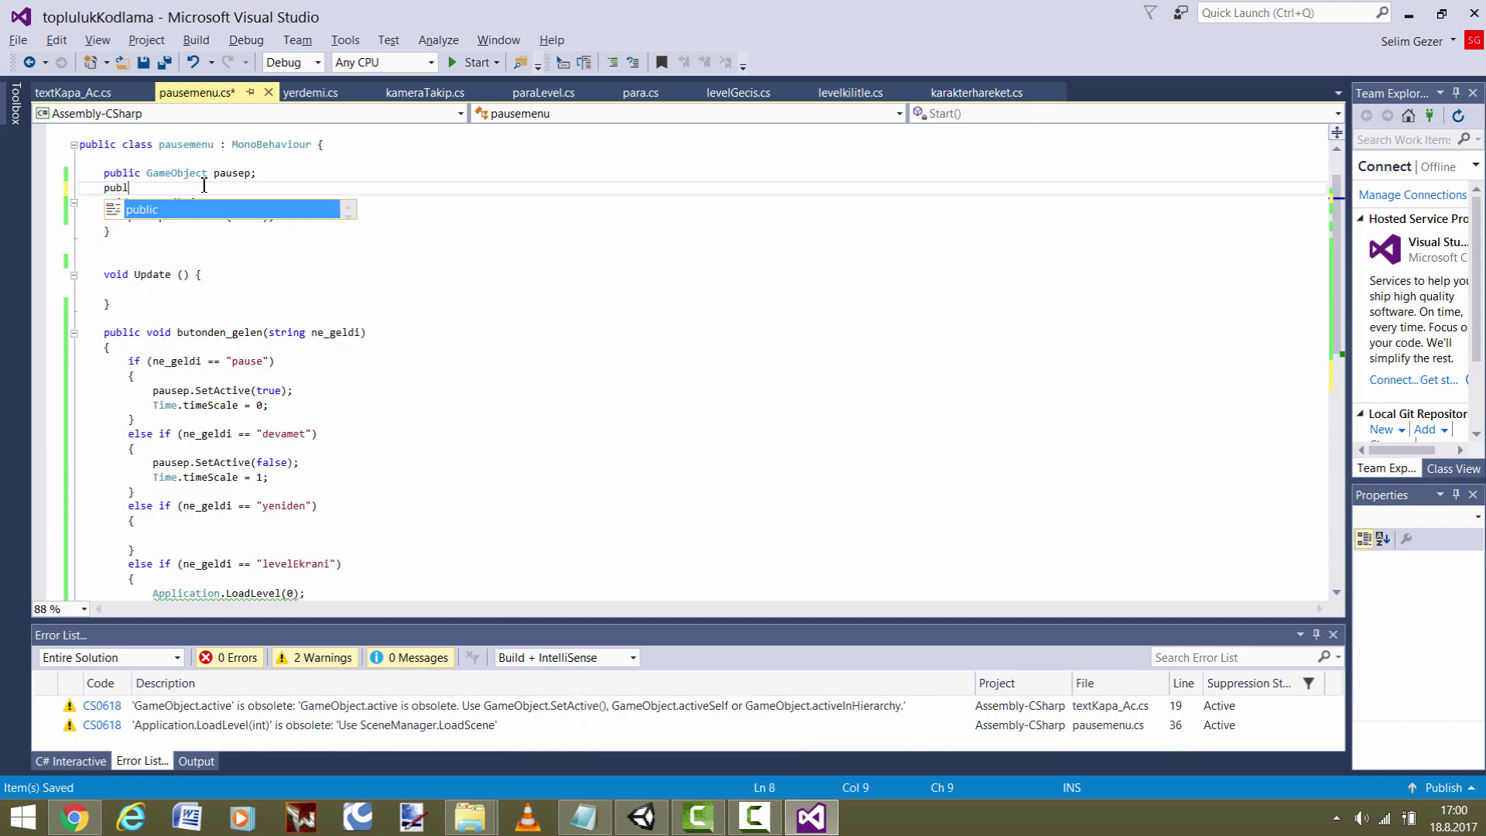
{"action": "type", "text": "ic de"}
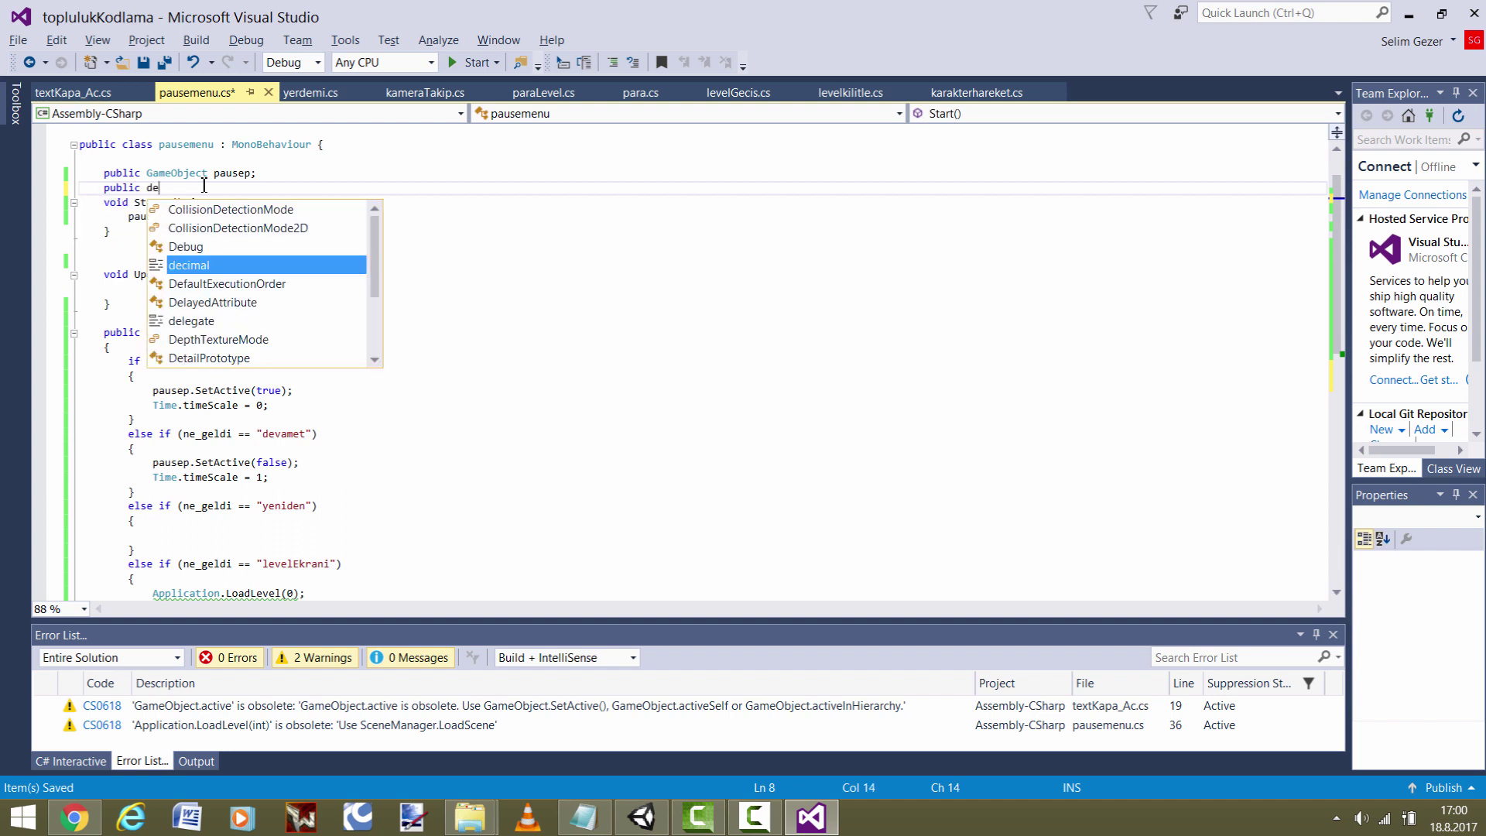
{"action": "type", "text": "ger"}
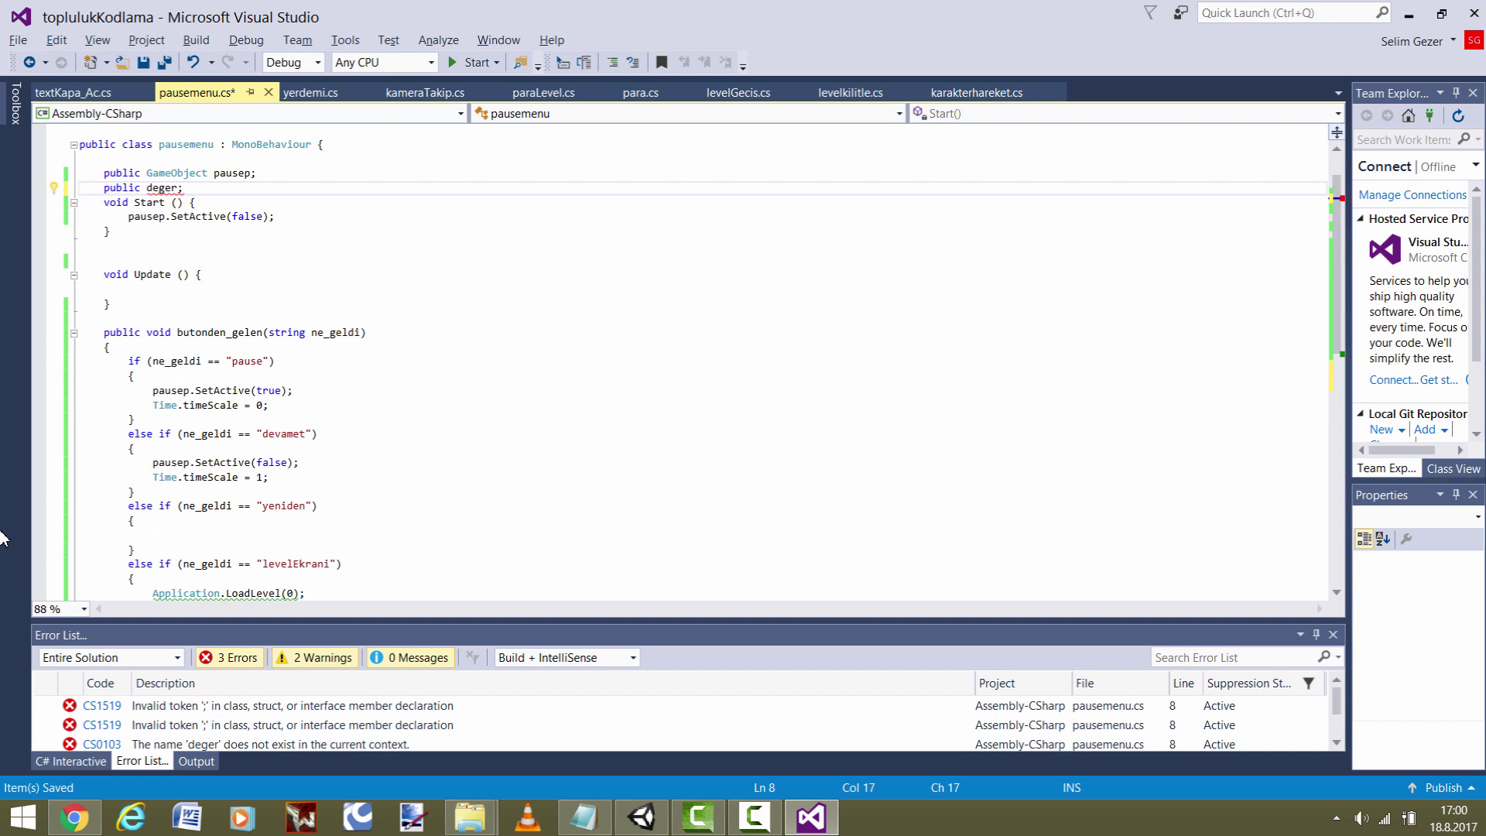
{"action": "type", "text": "int"}
{"action": "scroll", "coordinate": [203, 509], "scroll_direction": "down", "scroll_amount": 5}
{"action": "left_click", "coordinate": [242, 465]}
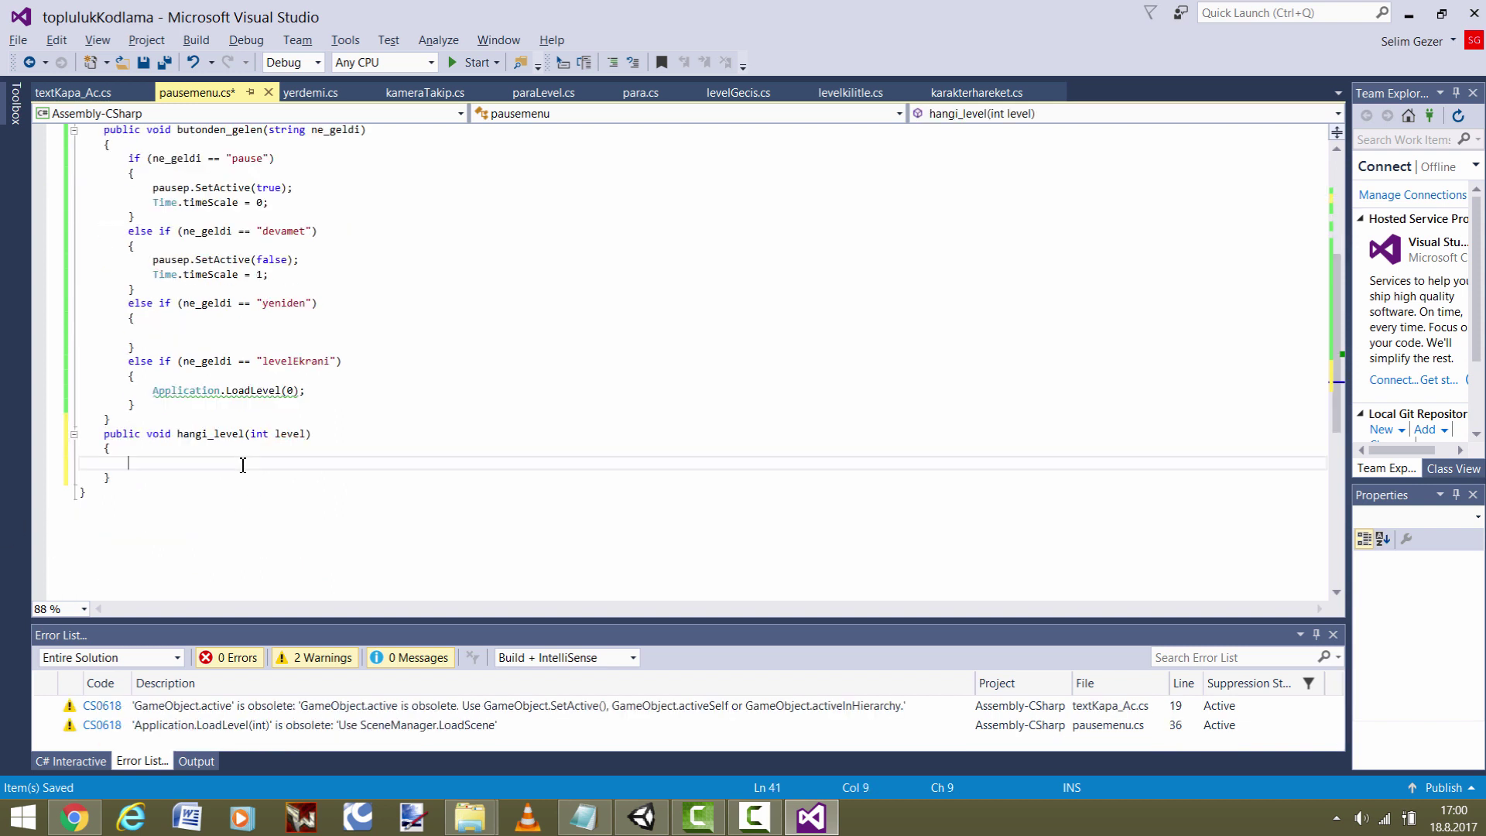
{"action": "type", "text": "deger "}
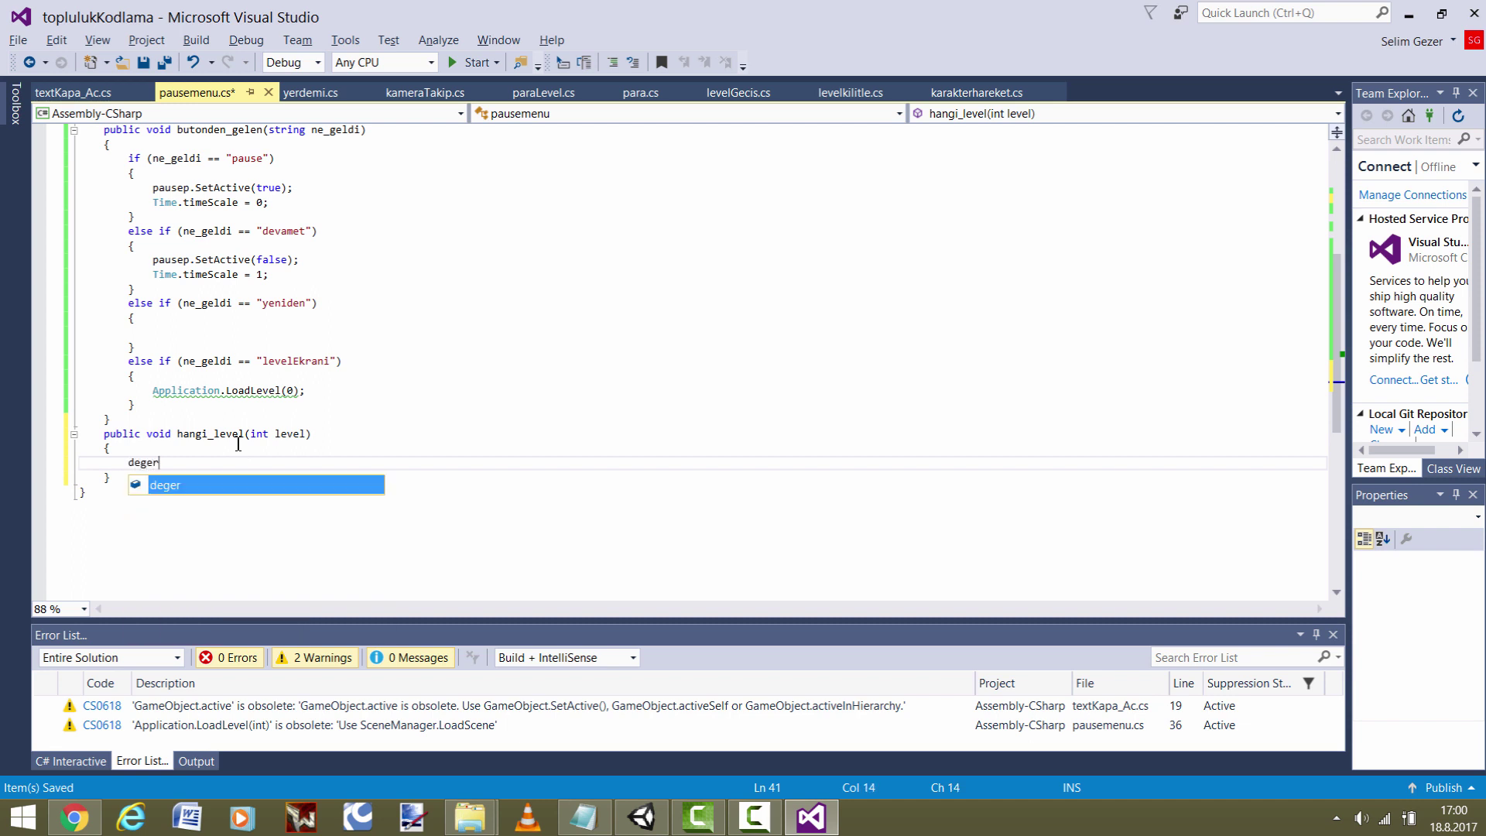
{"action": "type", "text": "=level"}
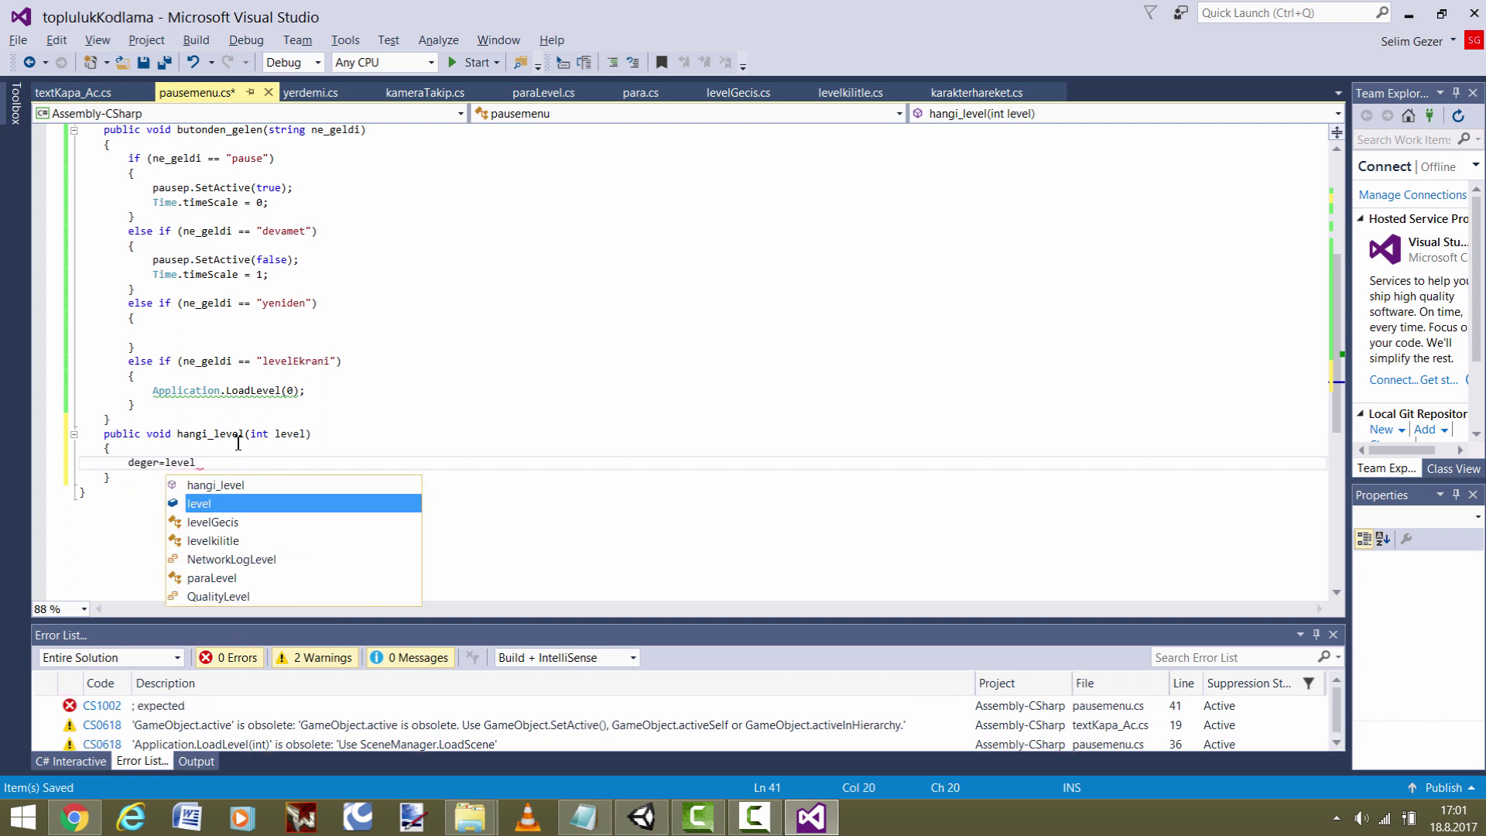
{"action": "key", "text": "BackSpace"}
{"action": "key", "text": "BackSpace"}
{"action": "key", "text": "BackSpace"}
{"action": "key", "text": "BackSpace"}
{"action": "key", "text": "BackSpace"}
{"action": "key", "text": "BackSpace"}
{"action": "type", "text": " = level;"}
{"action": "key", "text": "ctrl+s"}
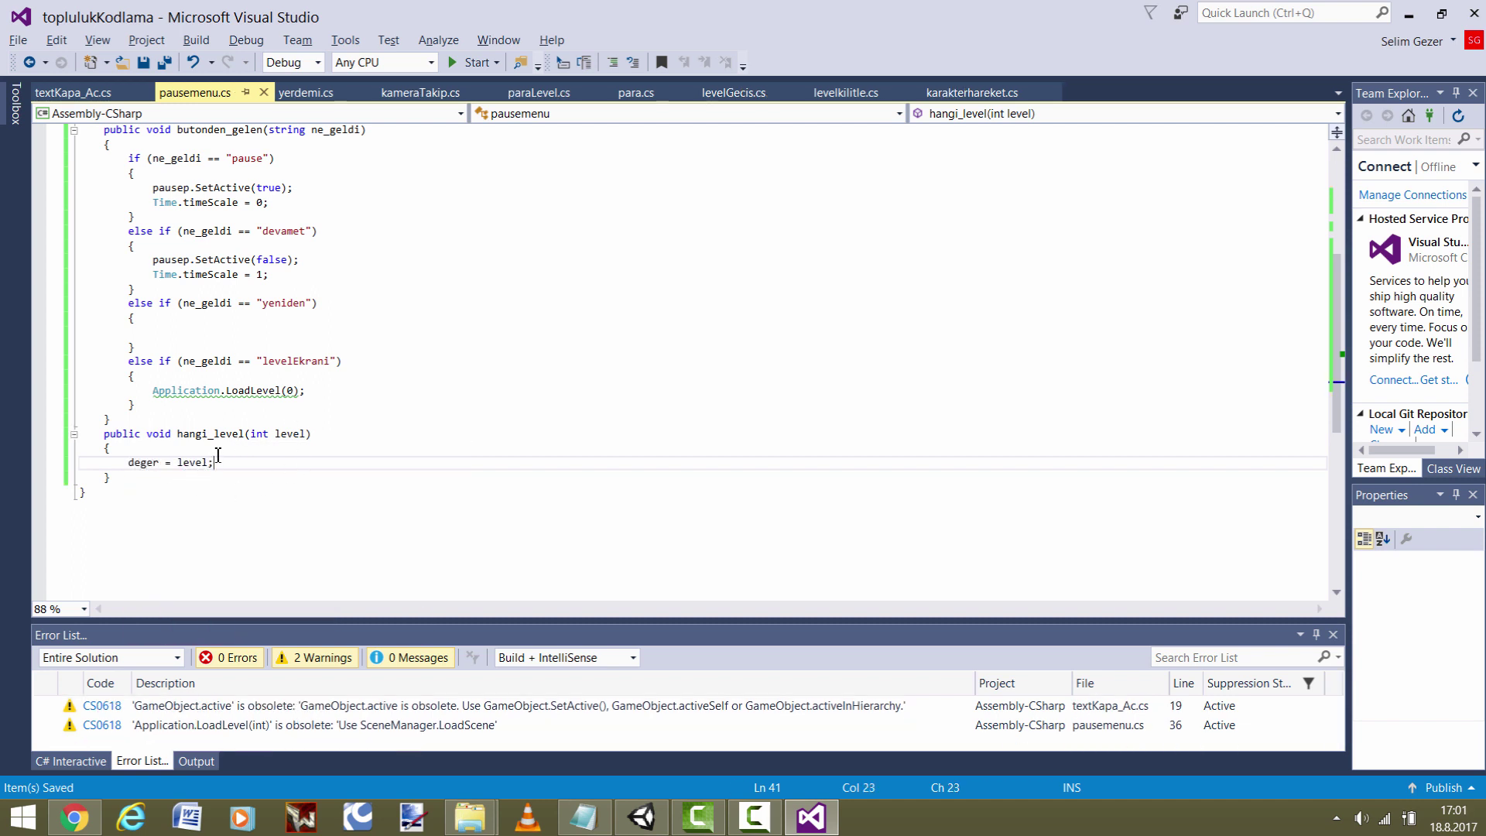
- Review where the level parameter is used in the hangi_level method
{"action": "left_click", "coordinate": [297, 434]}
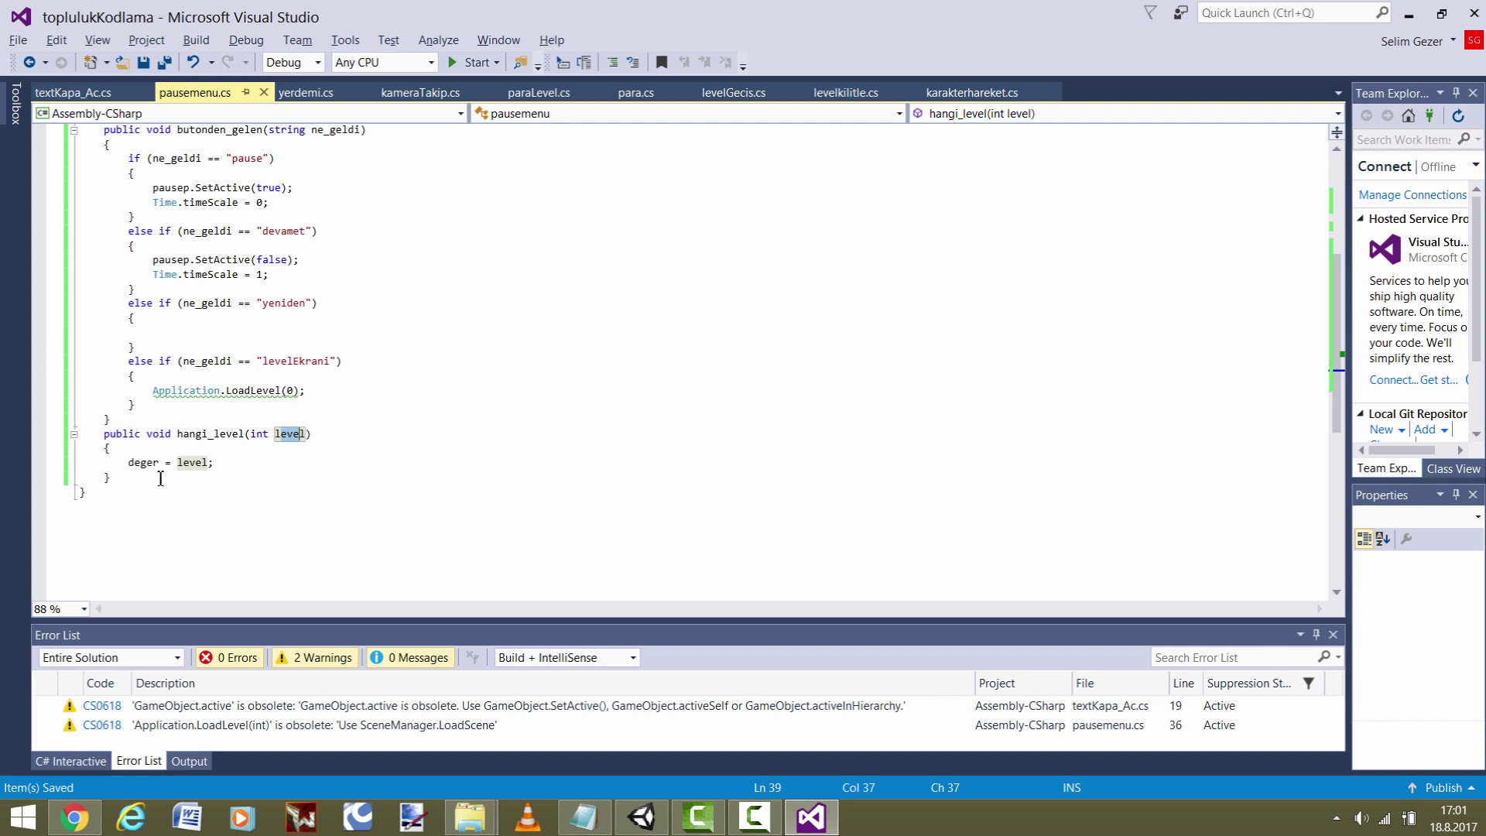
{"action": "left_click_drag", "start_coordinate": [114, 449], "coordinate": [128, 462]}
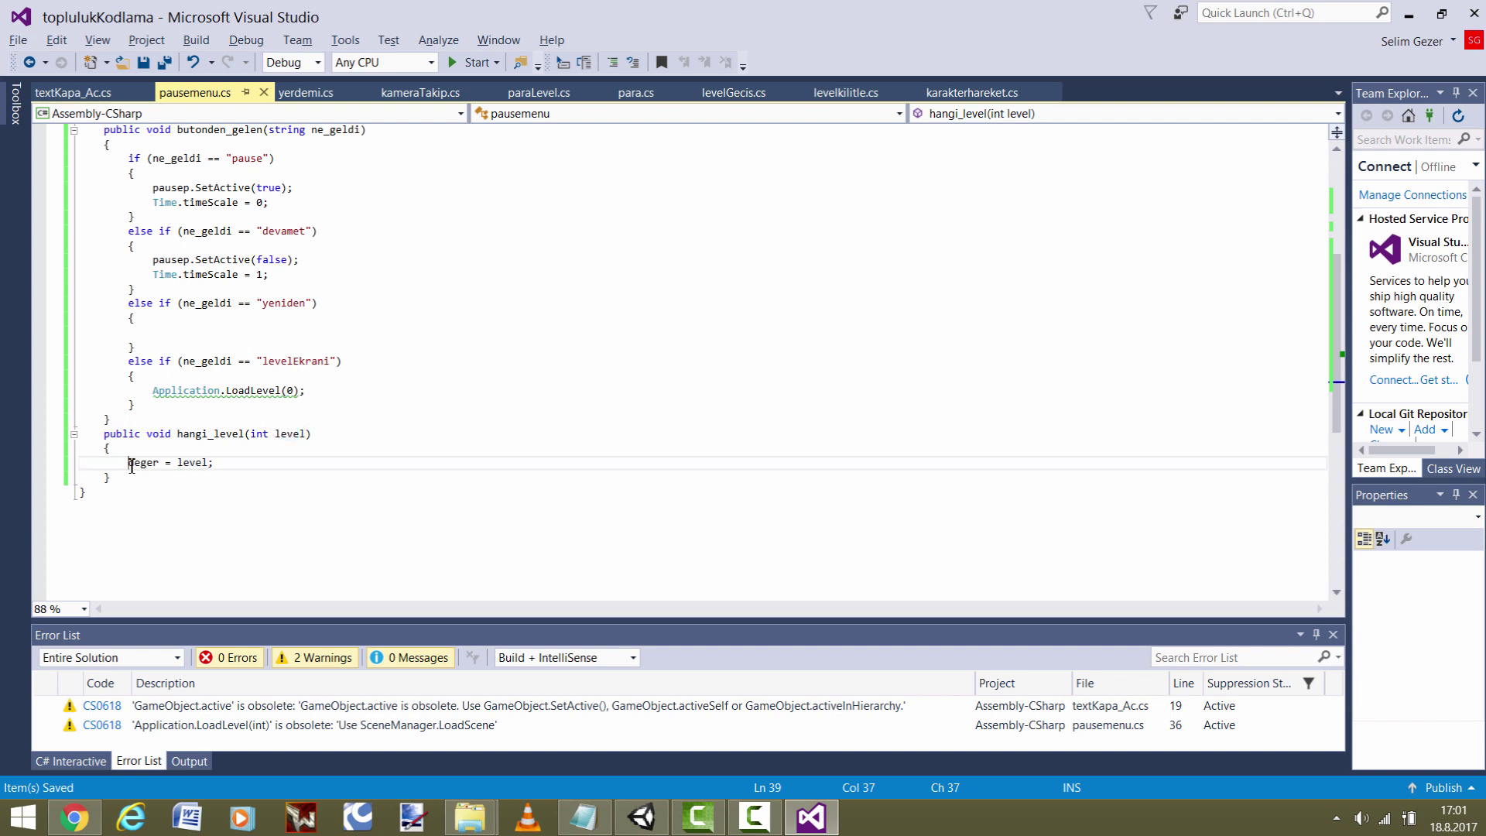
{"action": "left_click", "coordinate": [170, 453]}
{"action": "scroll", "coordinate": [294, 470], "scroll_direction": "up", "scroll_amount": 2}
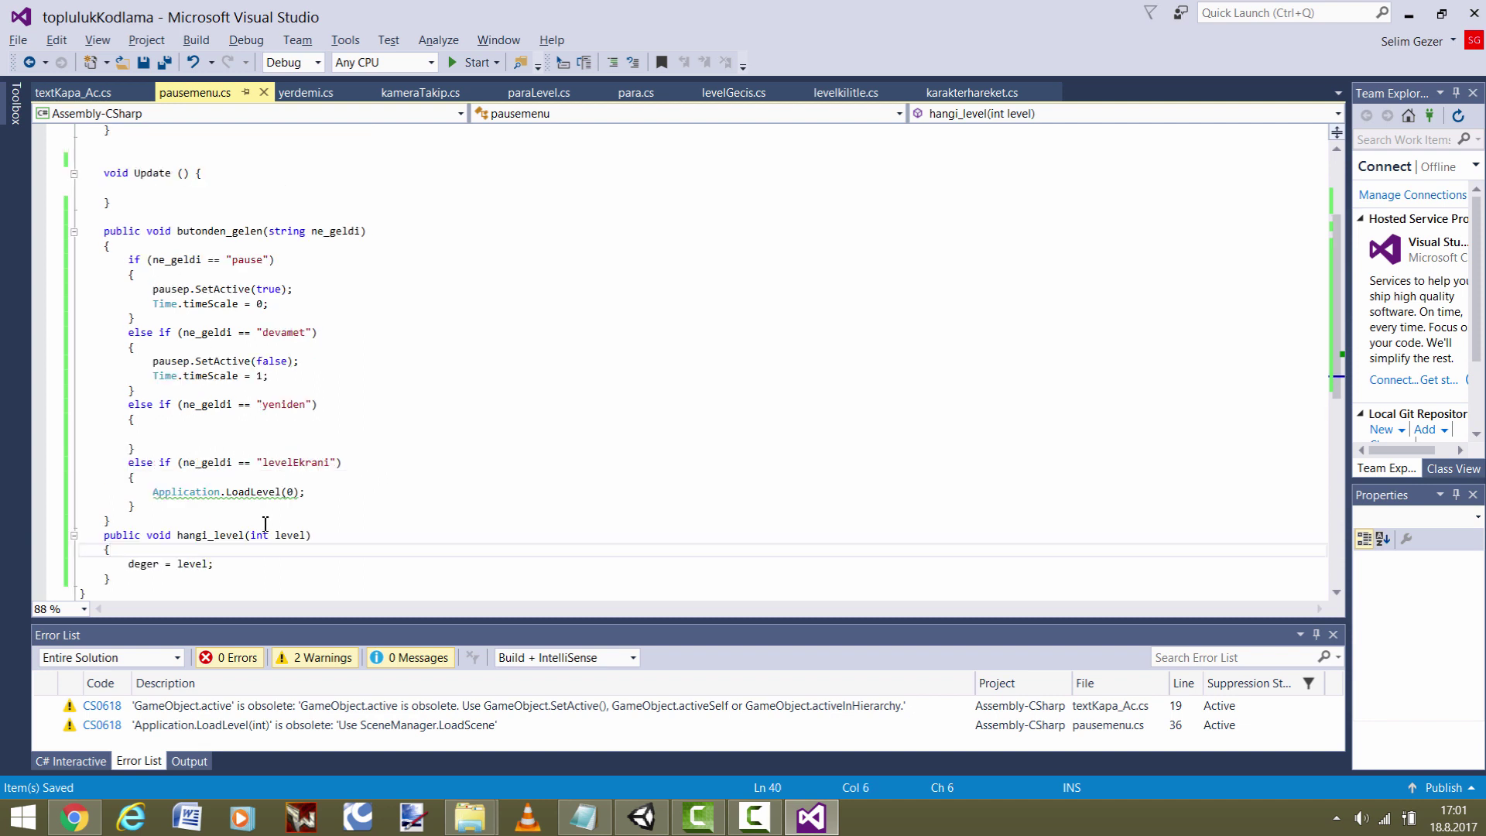
{"action": "scroll", "coordinate": [265, 524], "scroll_direction": "down", "scroll_amount": 2}
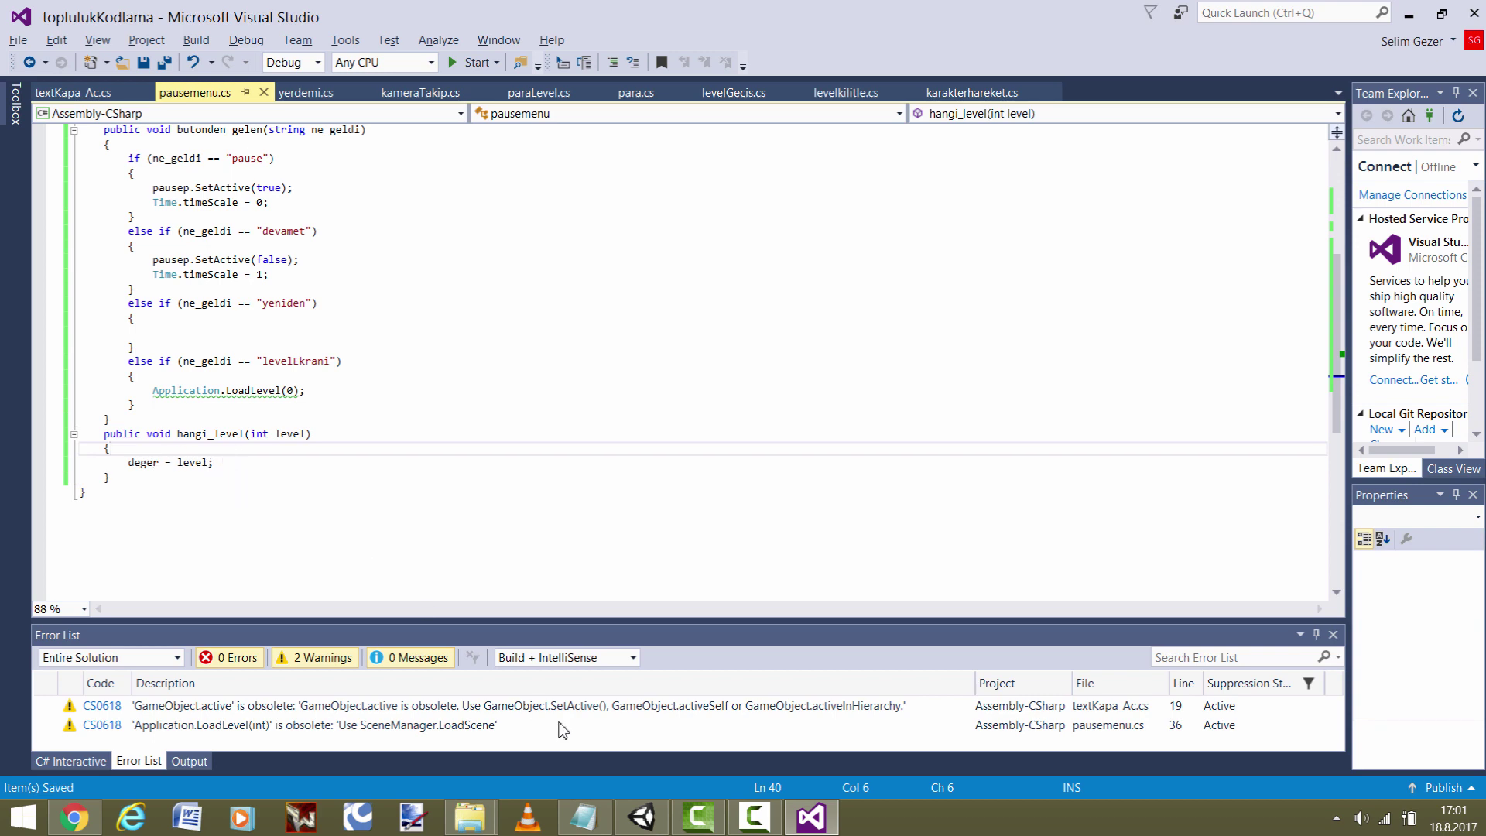
- Open the levelEkrani scene from the Project panel in Unity
{"action": "mouse_move", "coordinate": [644, 817]}
{"action": "left_click", "coordinate": [649, 739]}
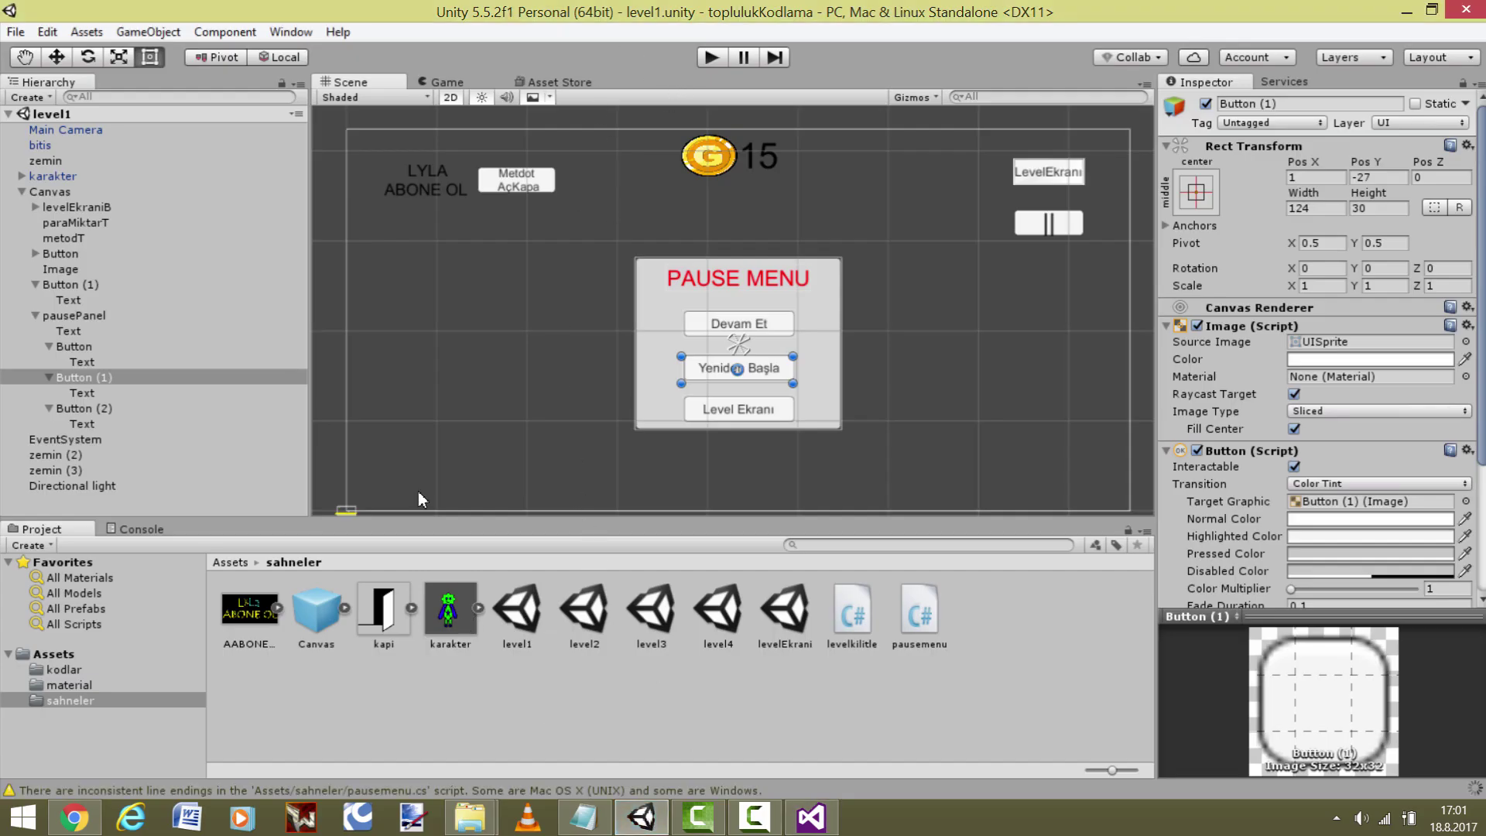
{"action": "left_click", "coordinate": [533, 623]}
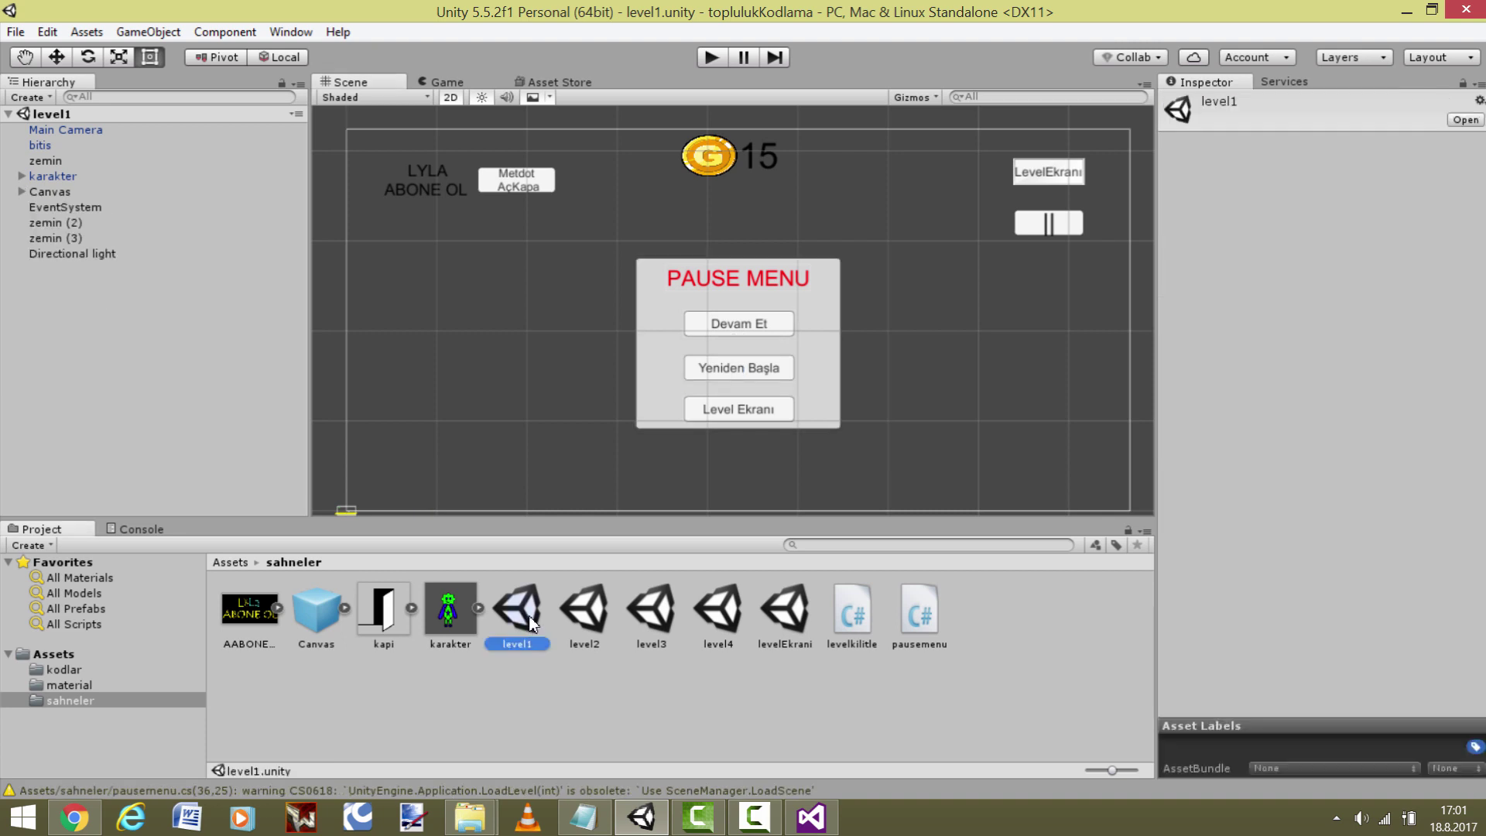
{"action": "double_click", "coordinate": [786, 615]}
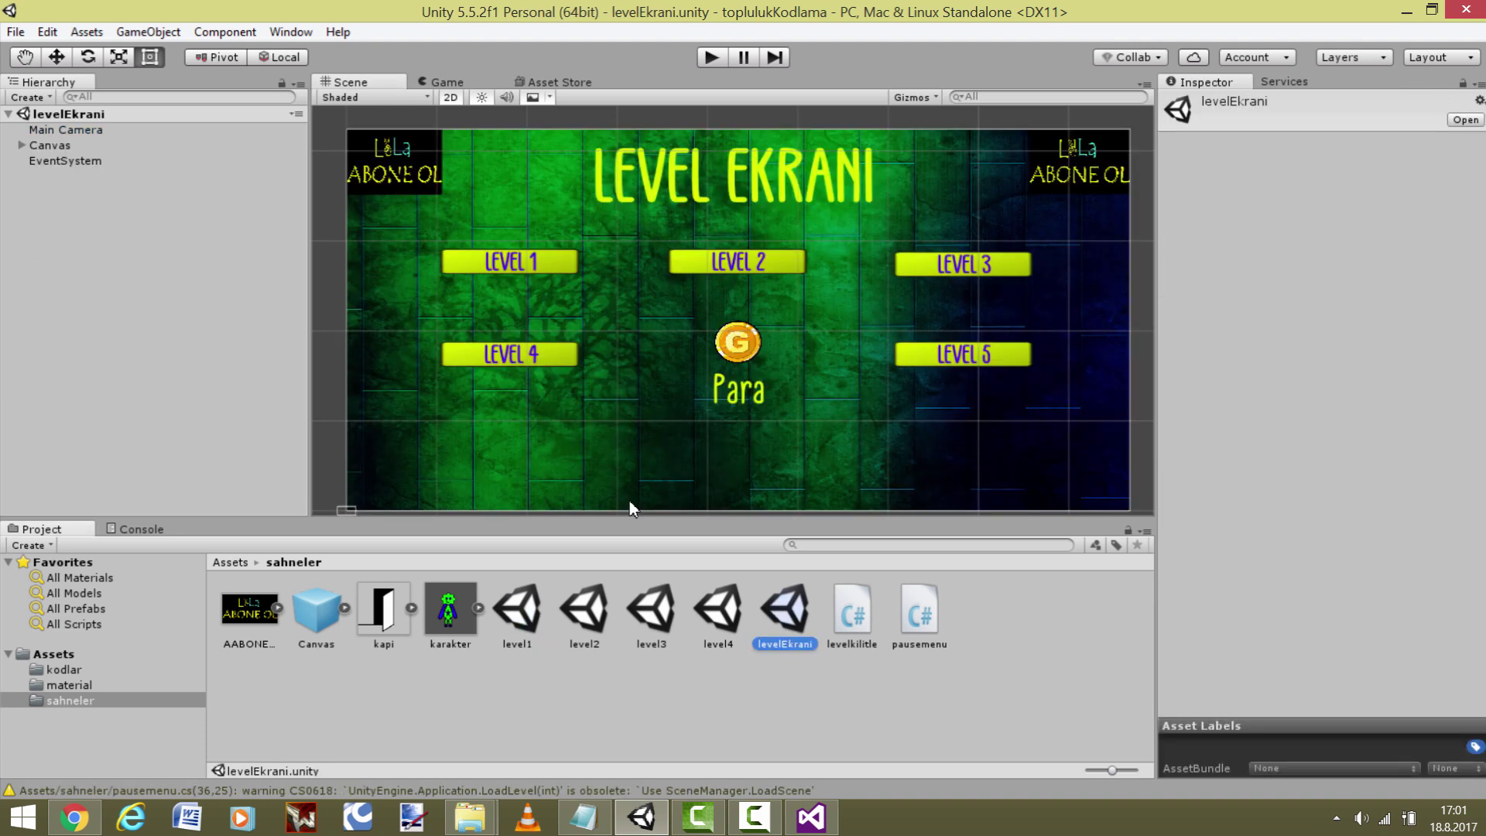
- Review the LEVEL 1 button's On Click actions and Main Camera's scripts, then return to pausemenu.cs
{"action": "left_click", "coordinate": [480, 261]}
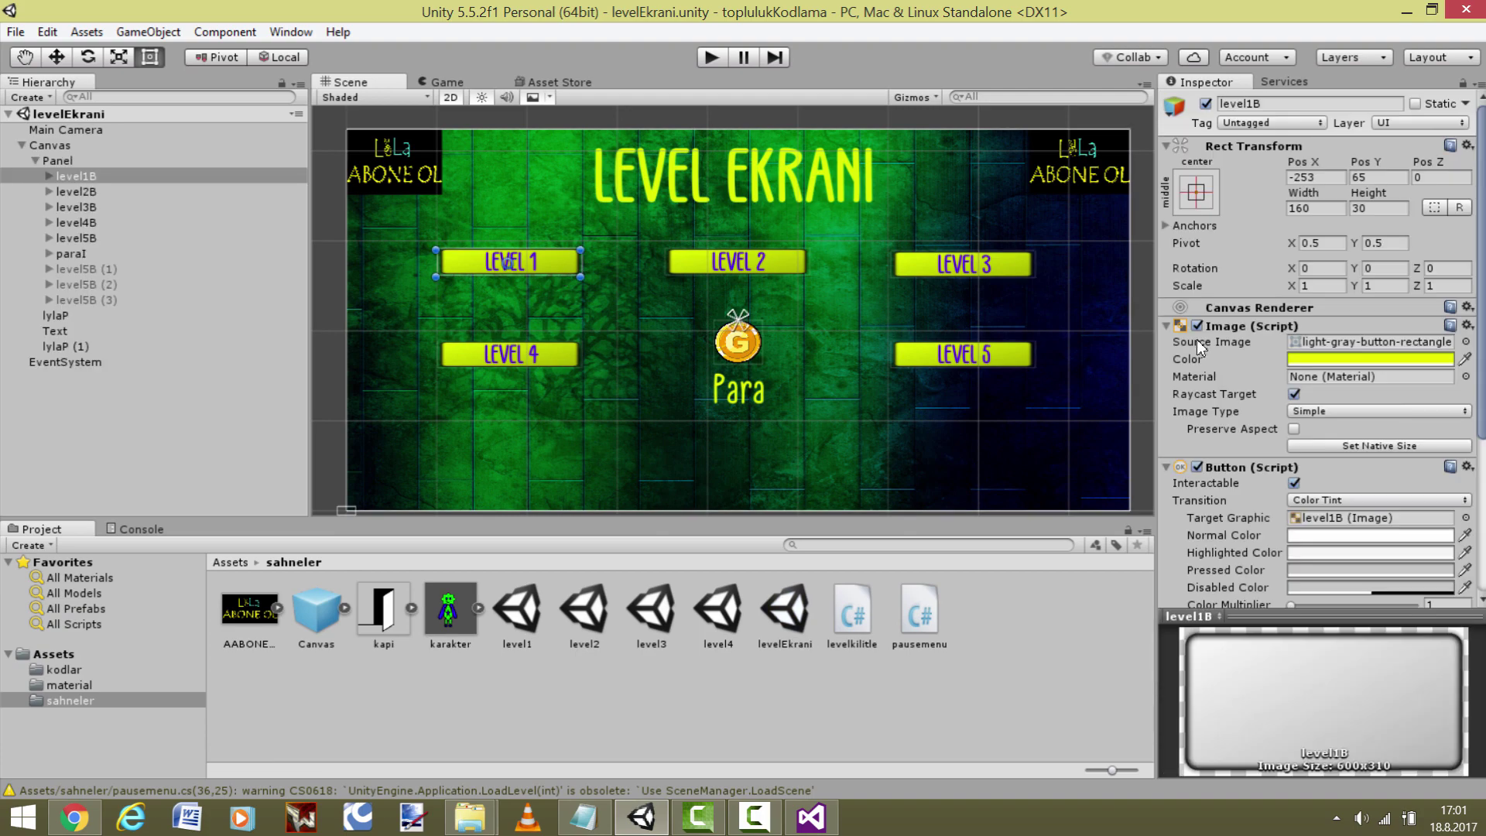
{"action": "scroll", "coordinate": [1196, 339], "scroll_direction": "down", "scroll_amount": 5}
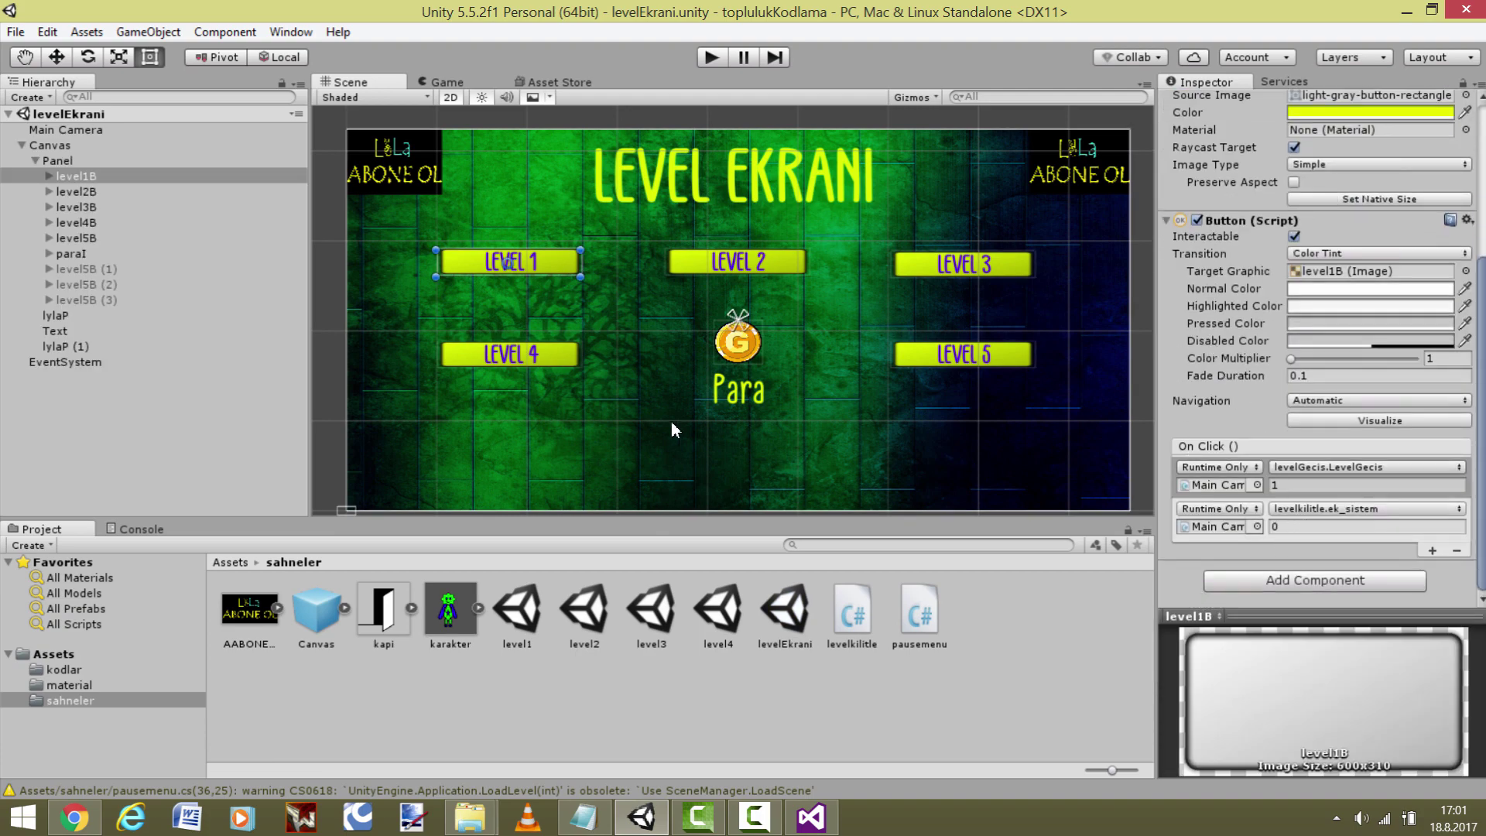
{"action": "scroll", "coordinate": [578, 307], "scroll_direction": "up", "scroll_amount": 1}
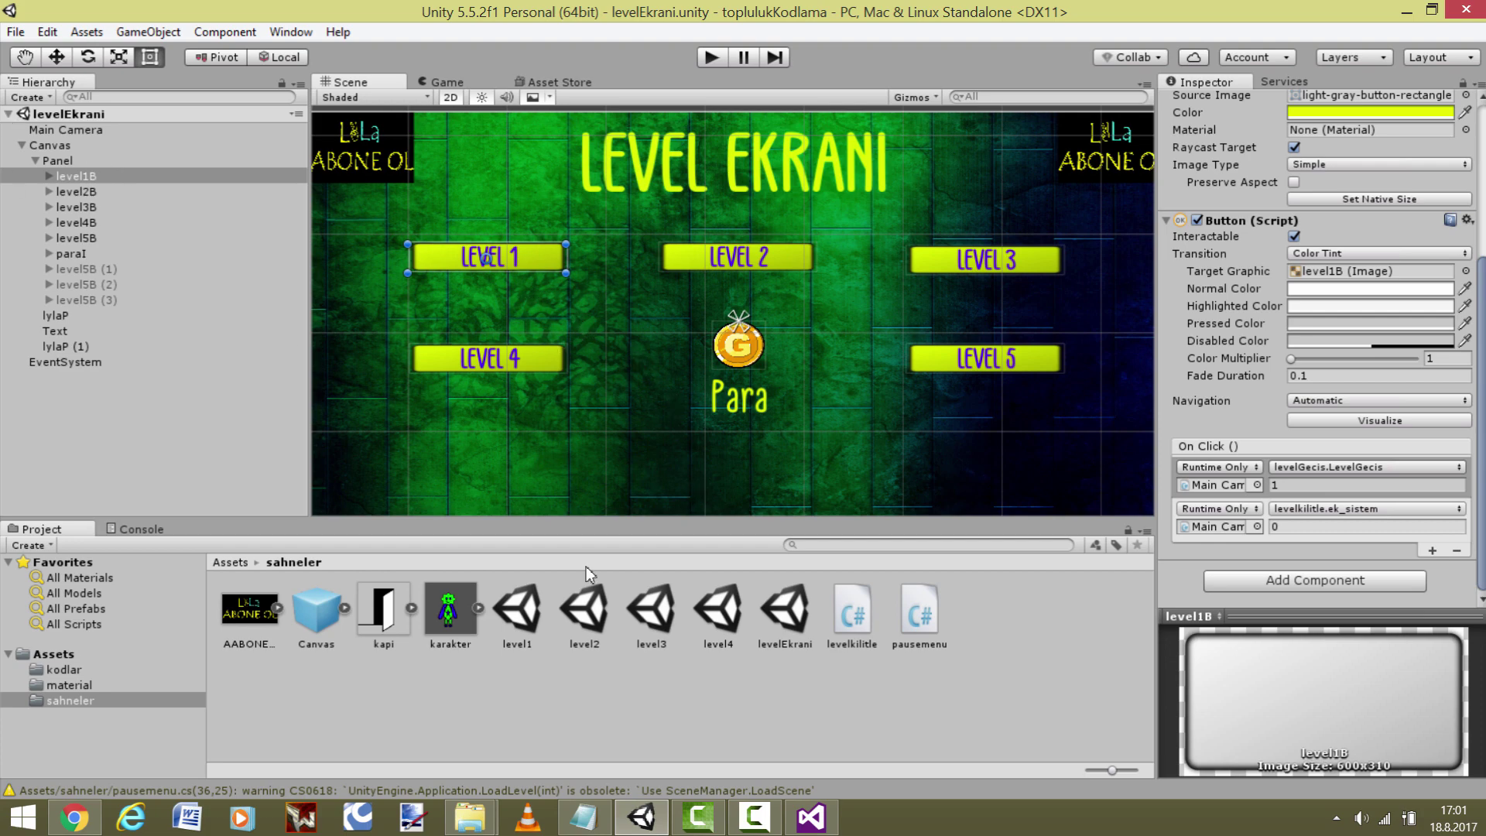
{"action": "left_click", "coordinate": [96, 130]}
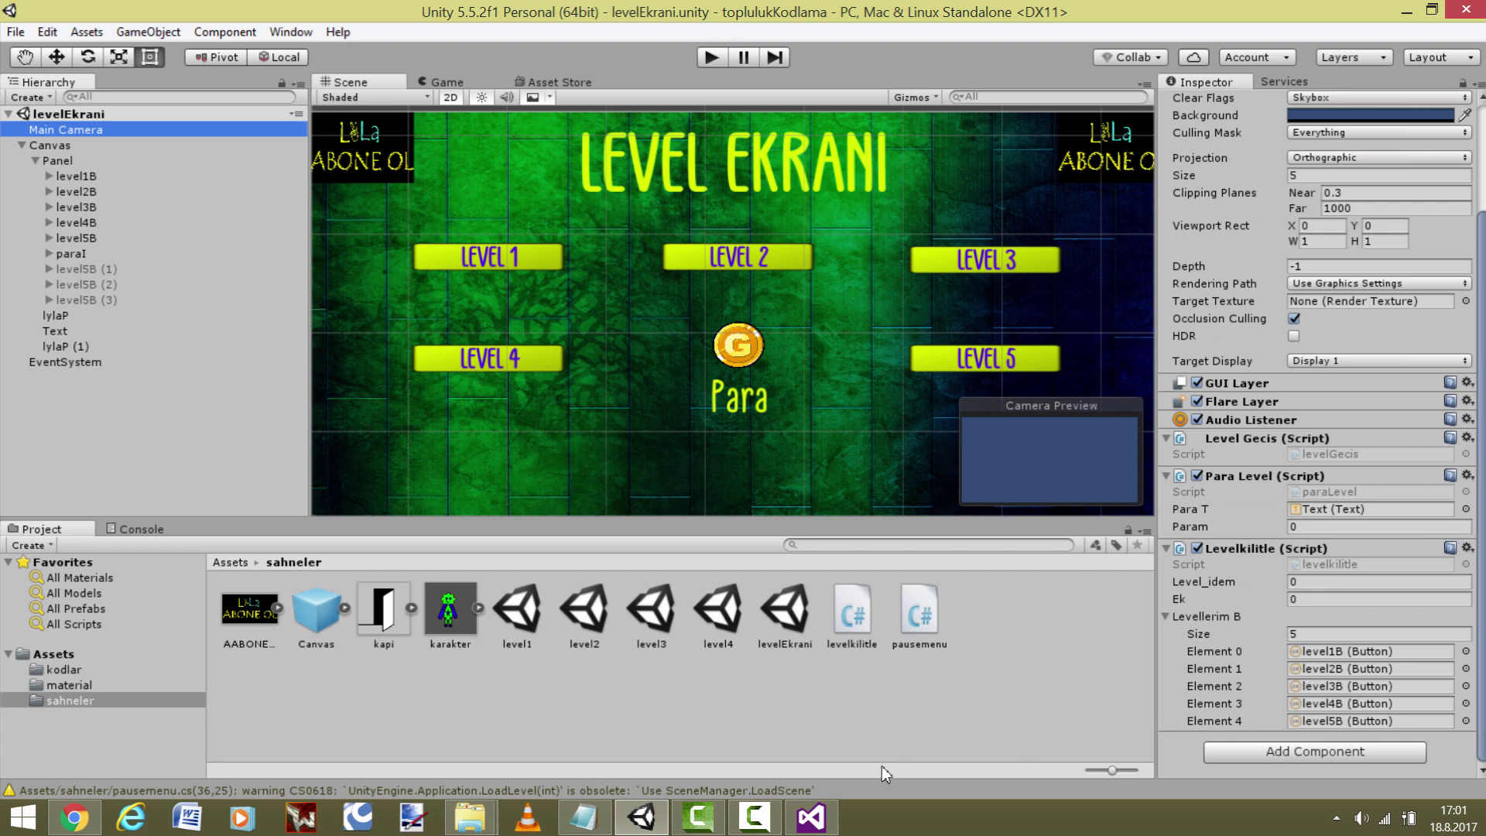
{"action": "left_click", "coordinate": [826, 832]}
- Review the pausep and deger field declarations at the top of pausemenu.cs, then return to Unity
{"action": "scroll", "coordinate": [434, 443], "scroll_direction": "up", "scroll_amount": 6}
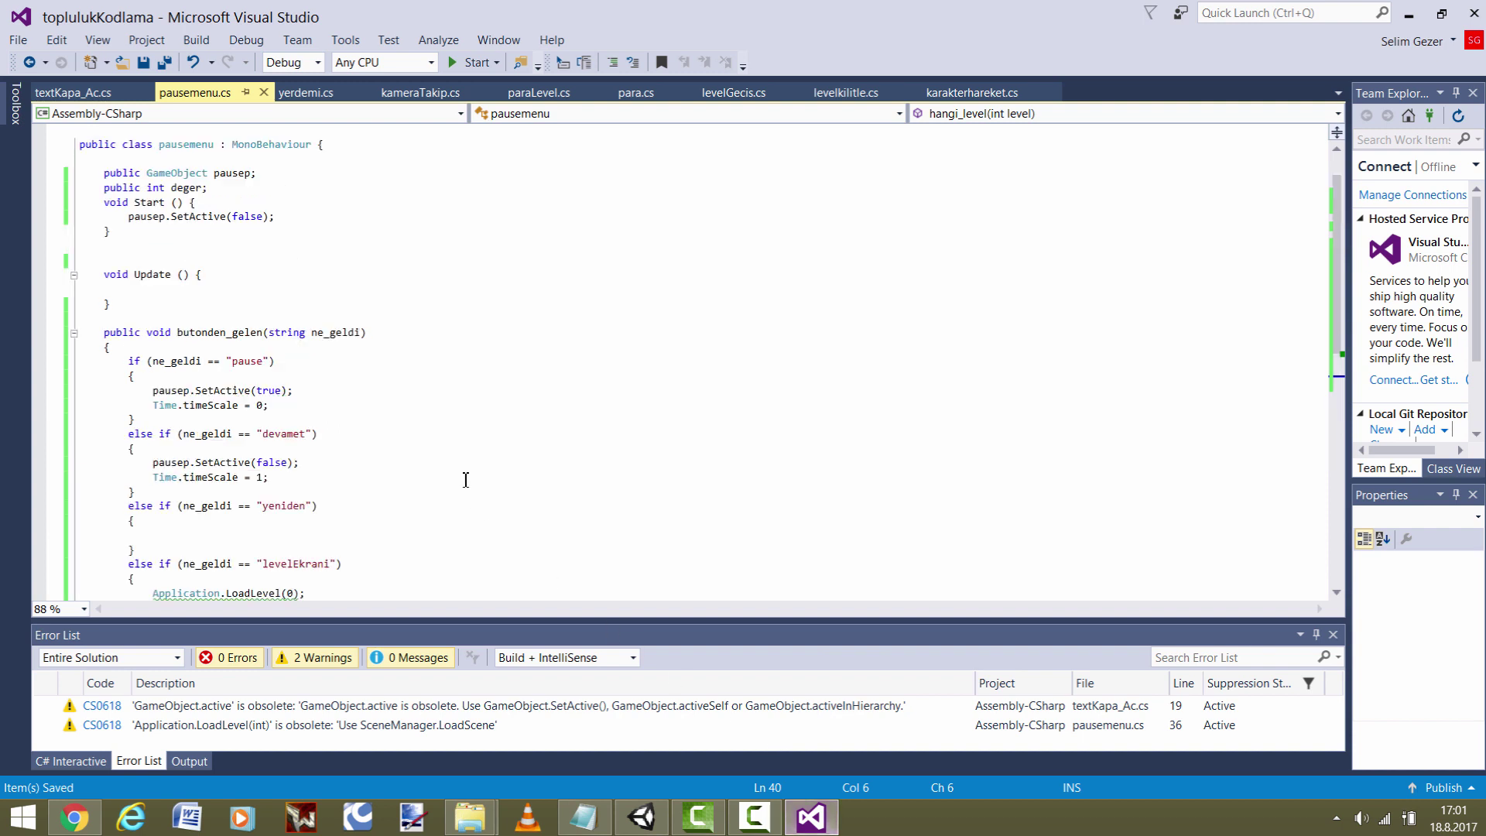
{"action": "scroll", "coordinate": [436, 459], "scroll_direction": "up", "scroll_amount": 2}
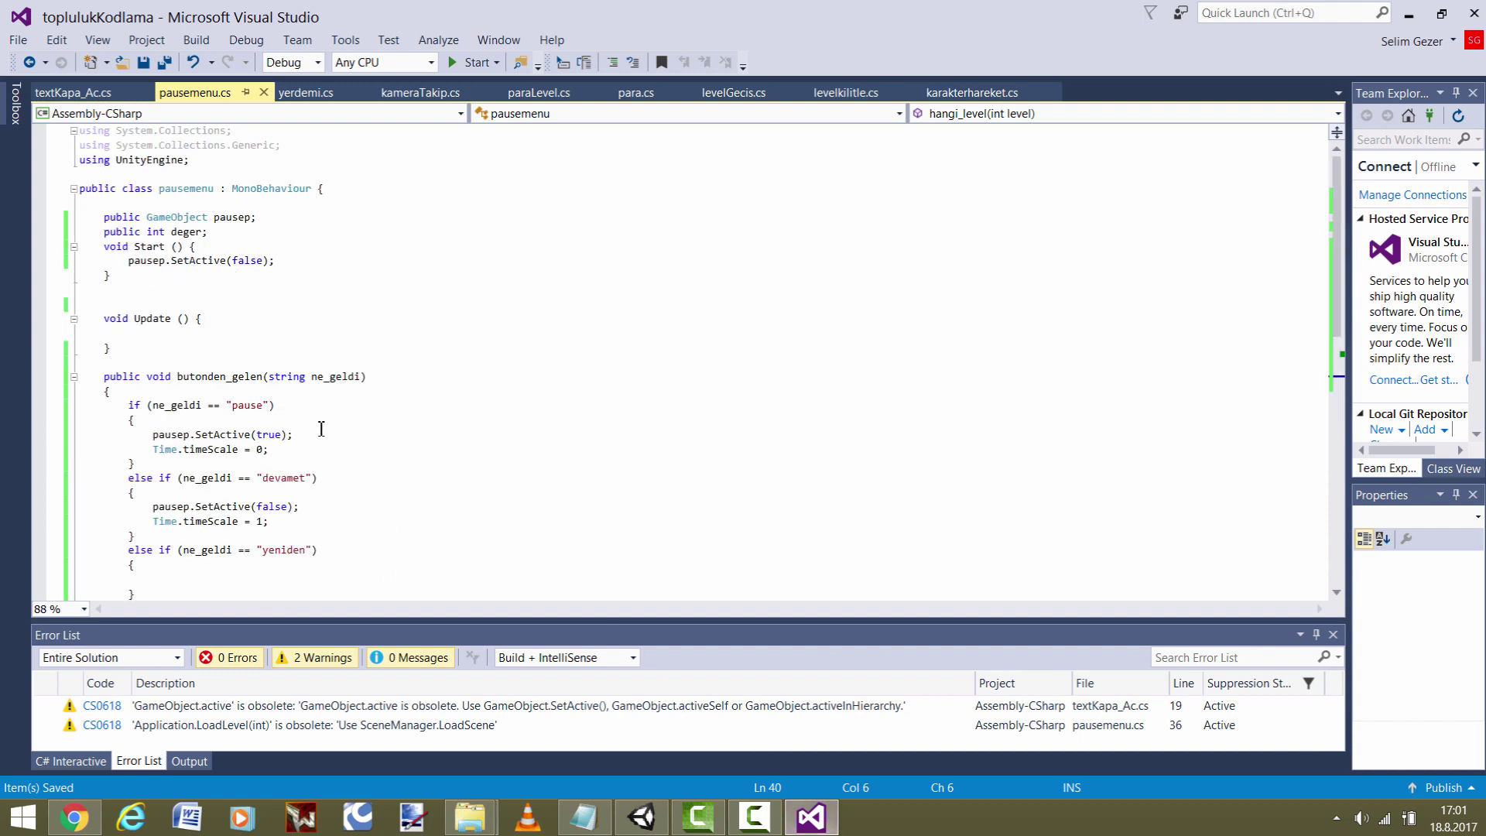
{"action": "left_click_drag", "start_coordinate": [105, 217], "coordinate": [253, 219]}
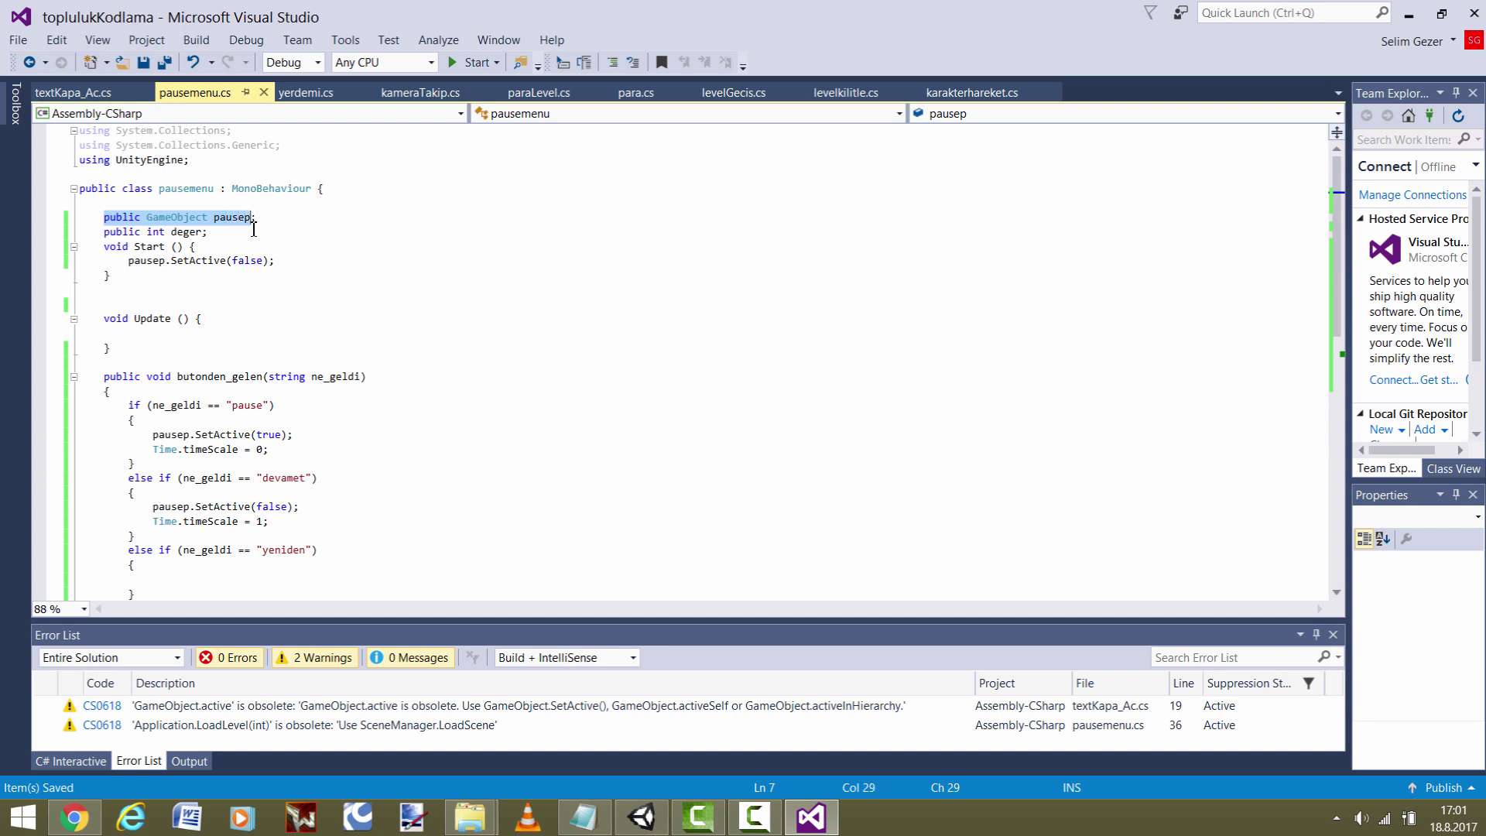
{"action": "key", "text": "shift+Down"}
{"action": "left_click", "coordinate": [167, 209]}
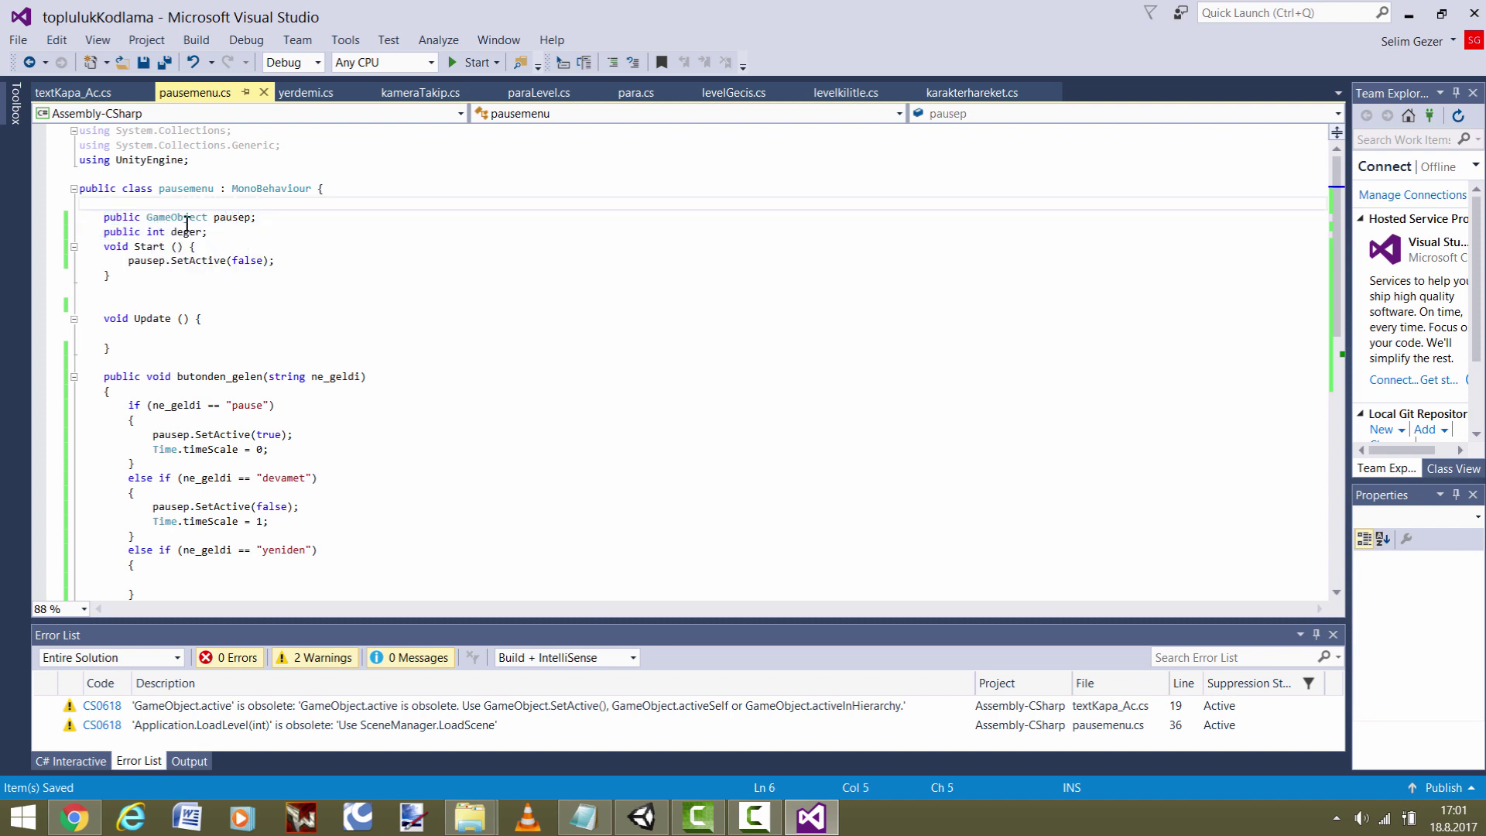
{"action": "left_click", "coordinate": [641, 816]}
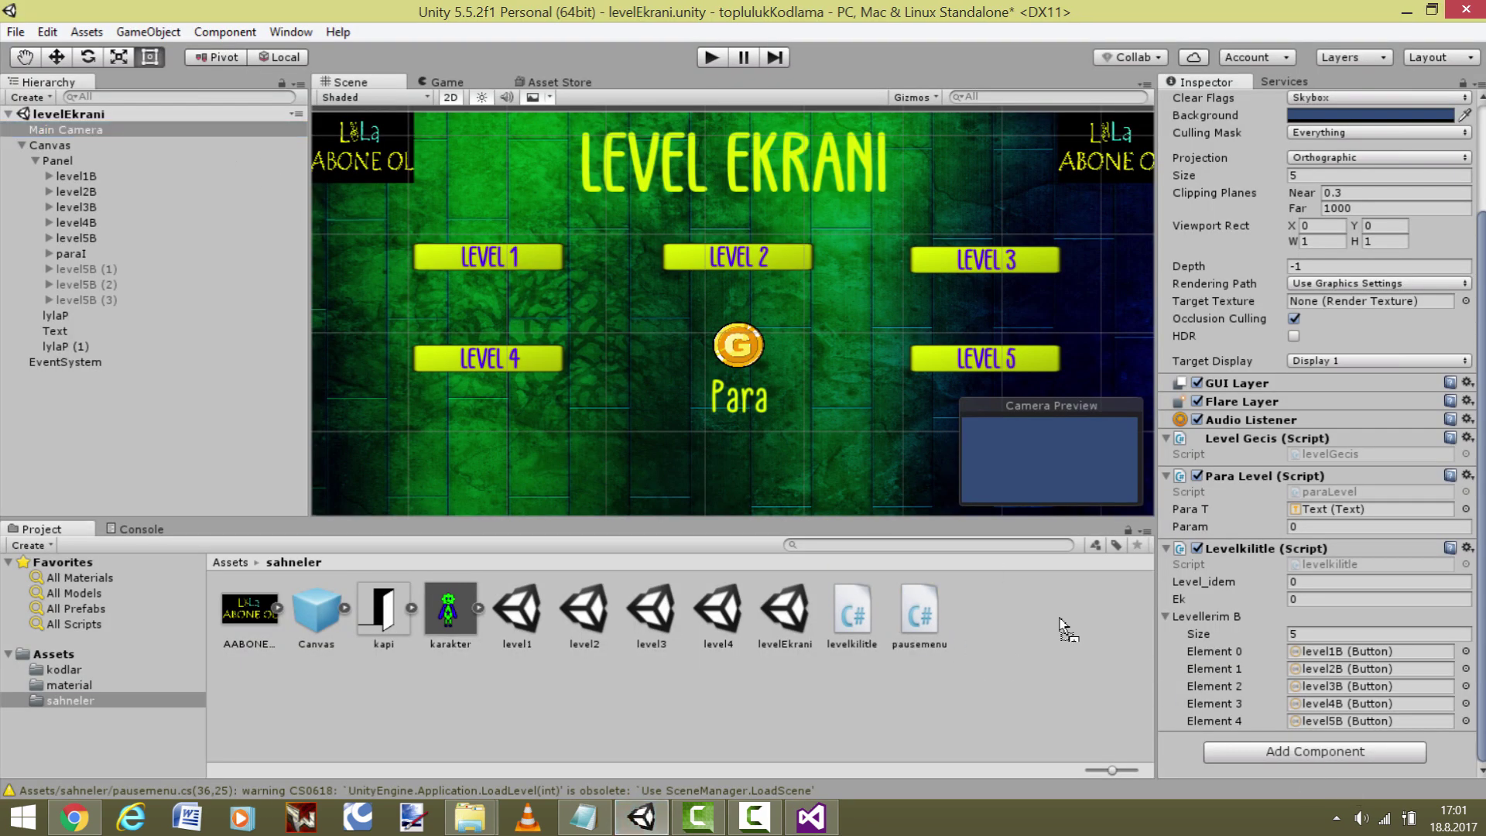
- Drag pausemenu.cs onto the Main Camera's Inspector, adding Pausep and Deger (0) fields
{"action": "left_click_drag", "start_coordinate": [926, 621], "coordinate": [1343, 735]}
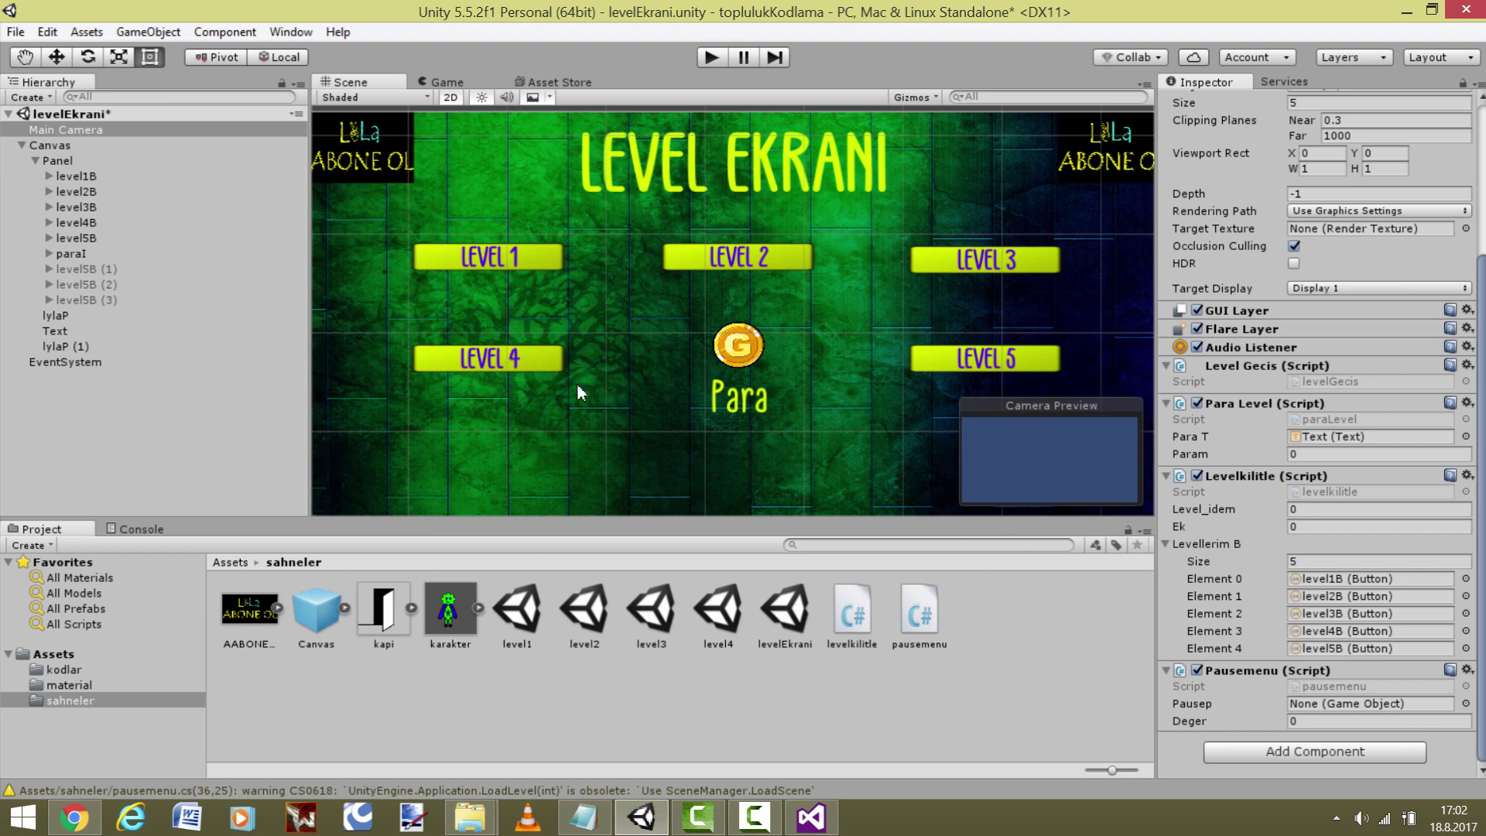
- Create a new empty GameObject in the levelEkrani scene
{"action": "left_click", "coordinate": [147, 438]}
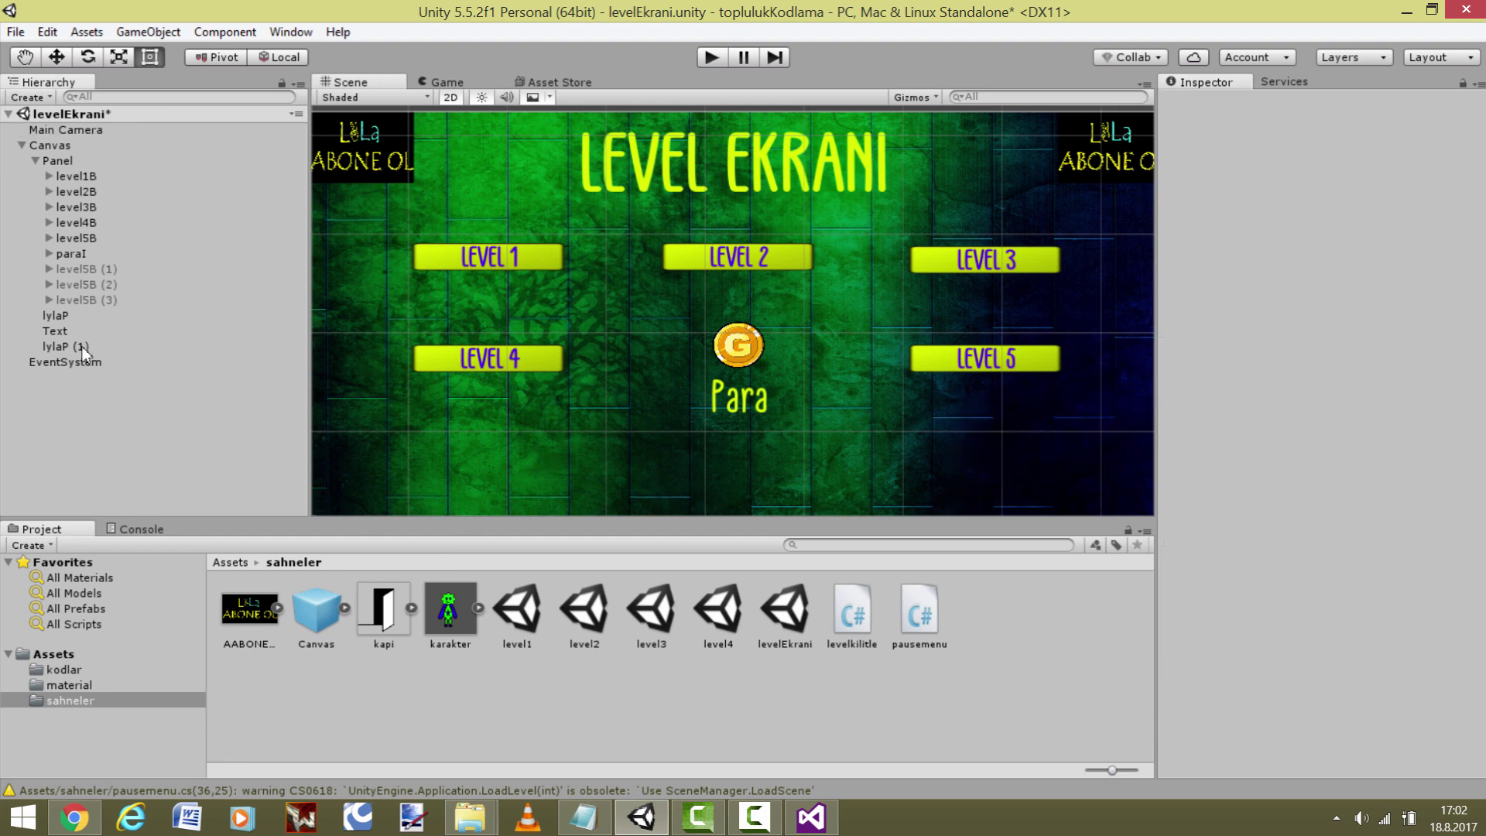
{"action": "right_click", "coordinate": [73, 420]}
{"action": "left_click", "coordinate": [186, 578]}
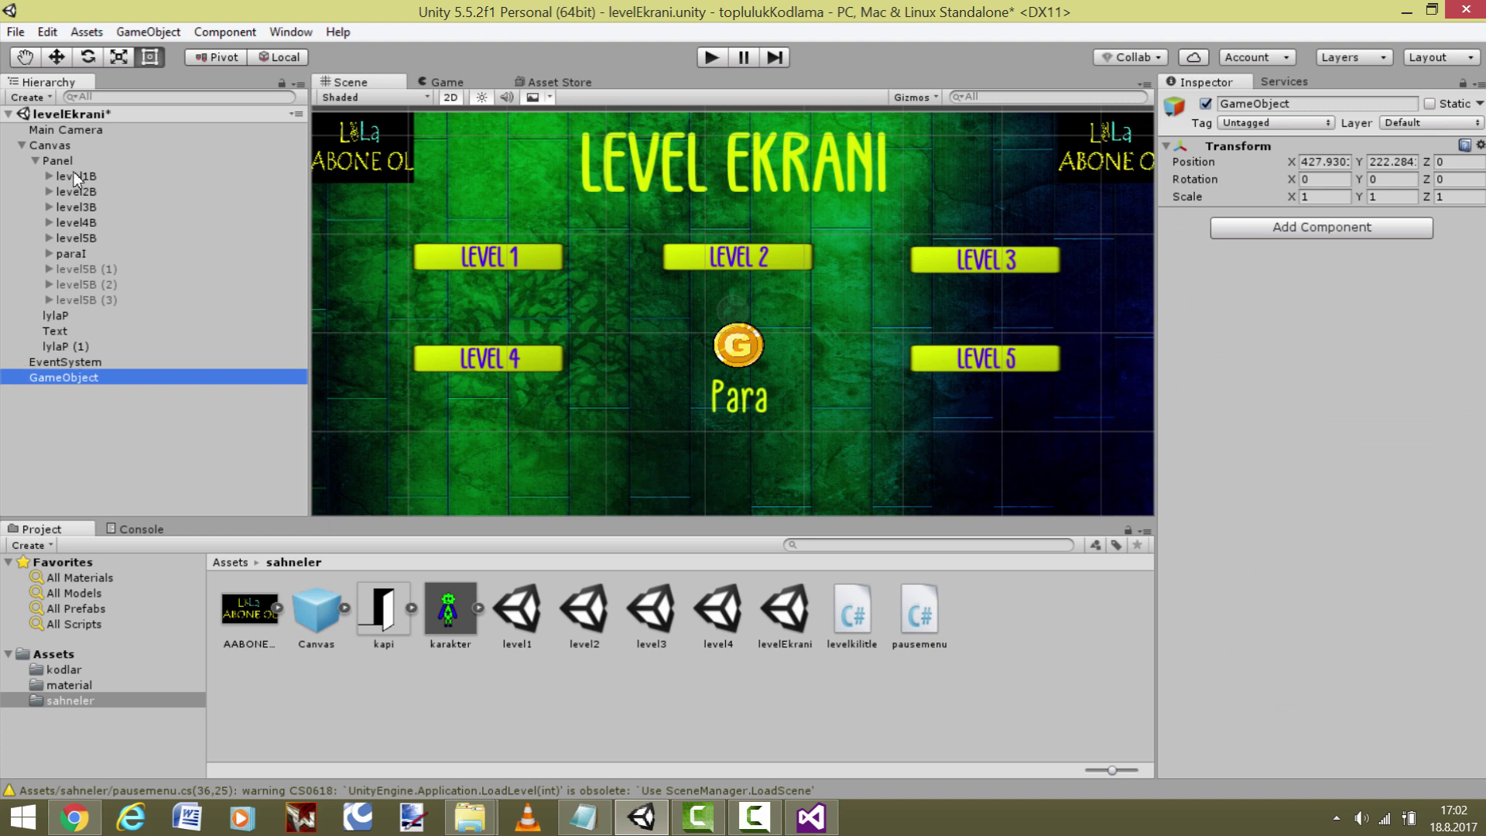
- Assign the new GameObject to the Main Camera's Pausemenu Pausep field
{"action": "left_click", "coordinate": [66, 129]}
{"action": "left_click_drag", "start_coordinate": [63, 376], "coordinate": [1335, 725]}
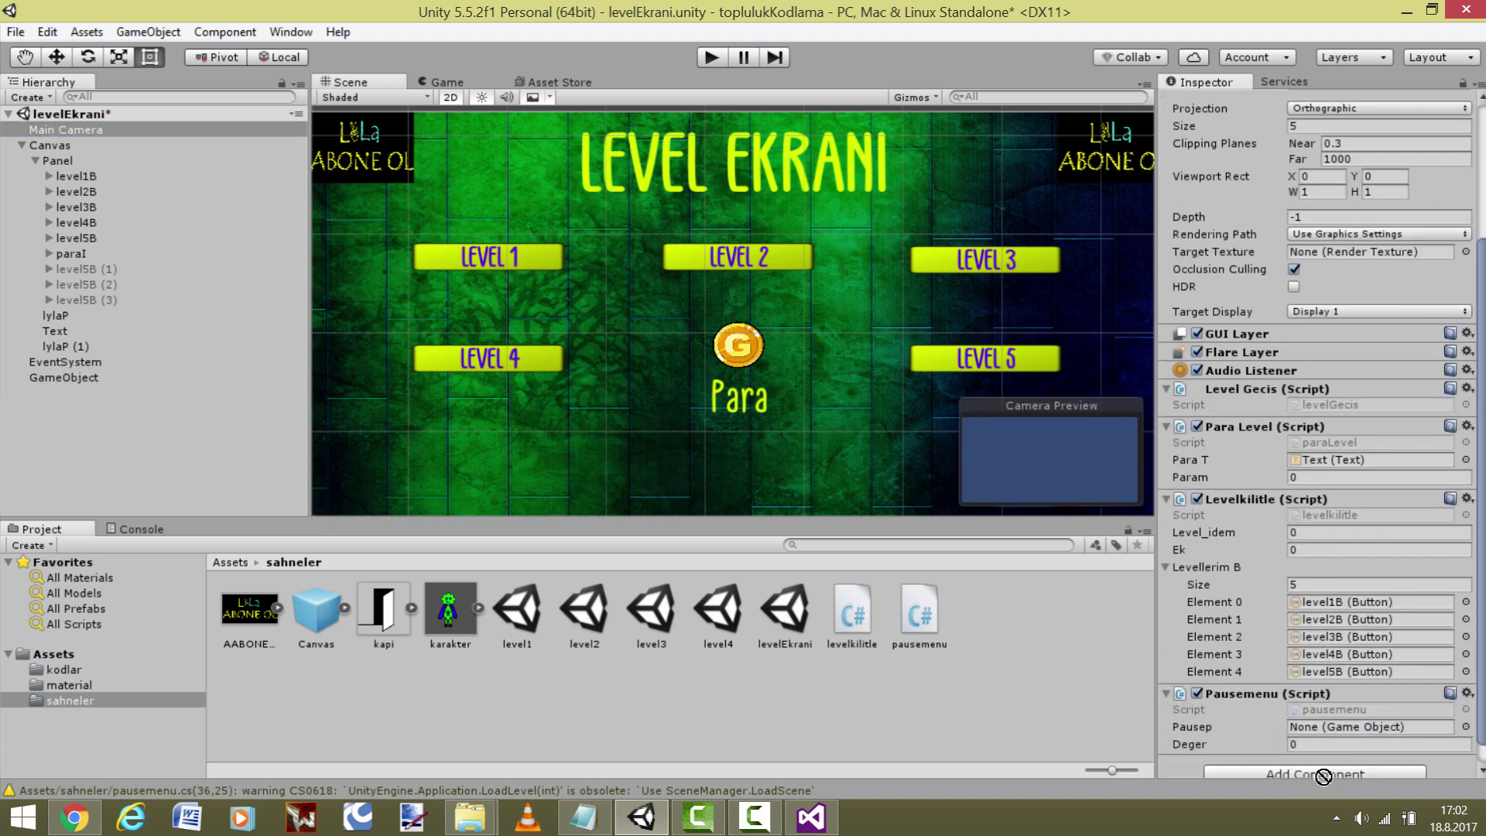
{"action": "left_click_drag", "start_coordinate": [1335, 725], "coordinate": [1339, 706]}
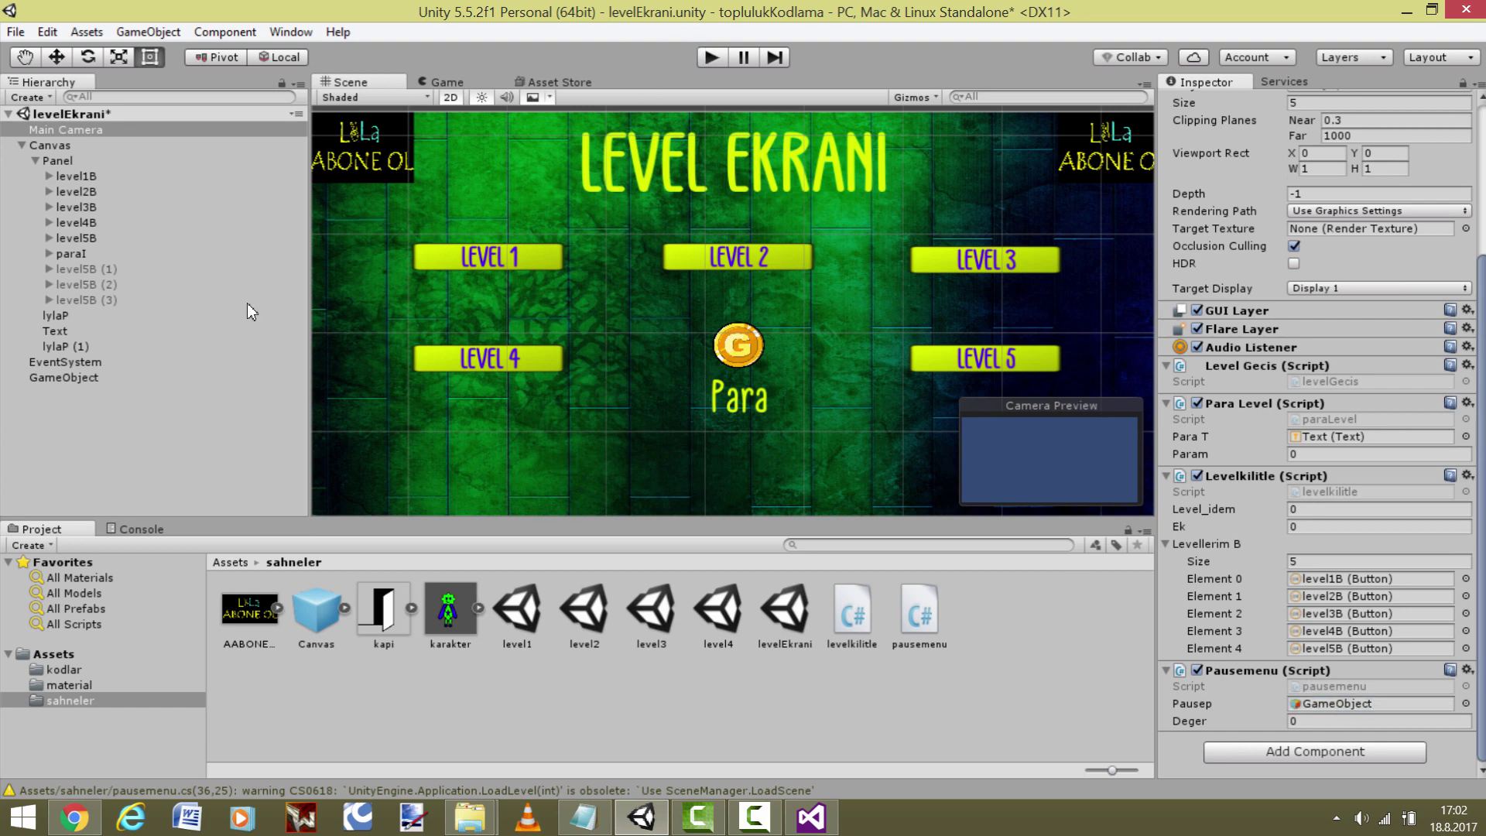
{"action": "left_click", "coordinate": [232, 377]}
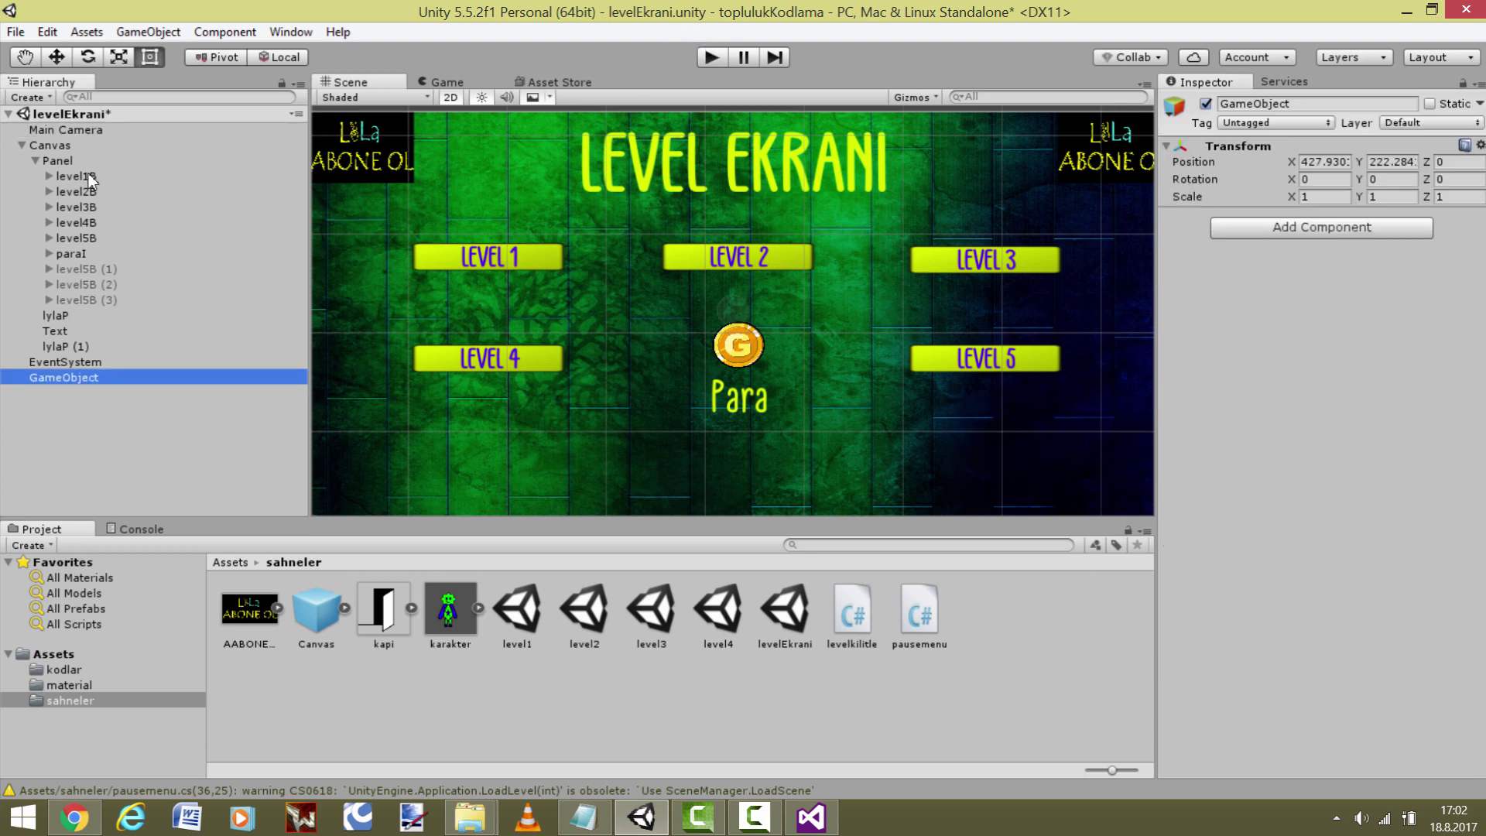
{"action": "left_click", "coordinate": [87, 131]}
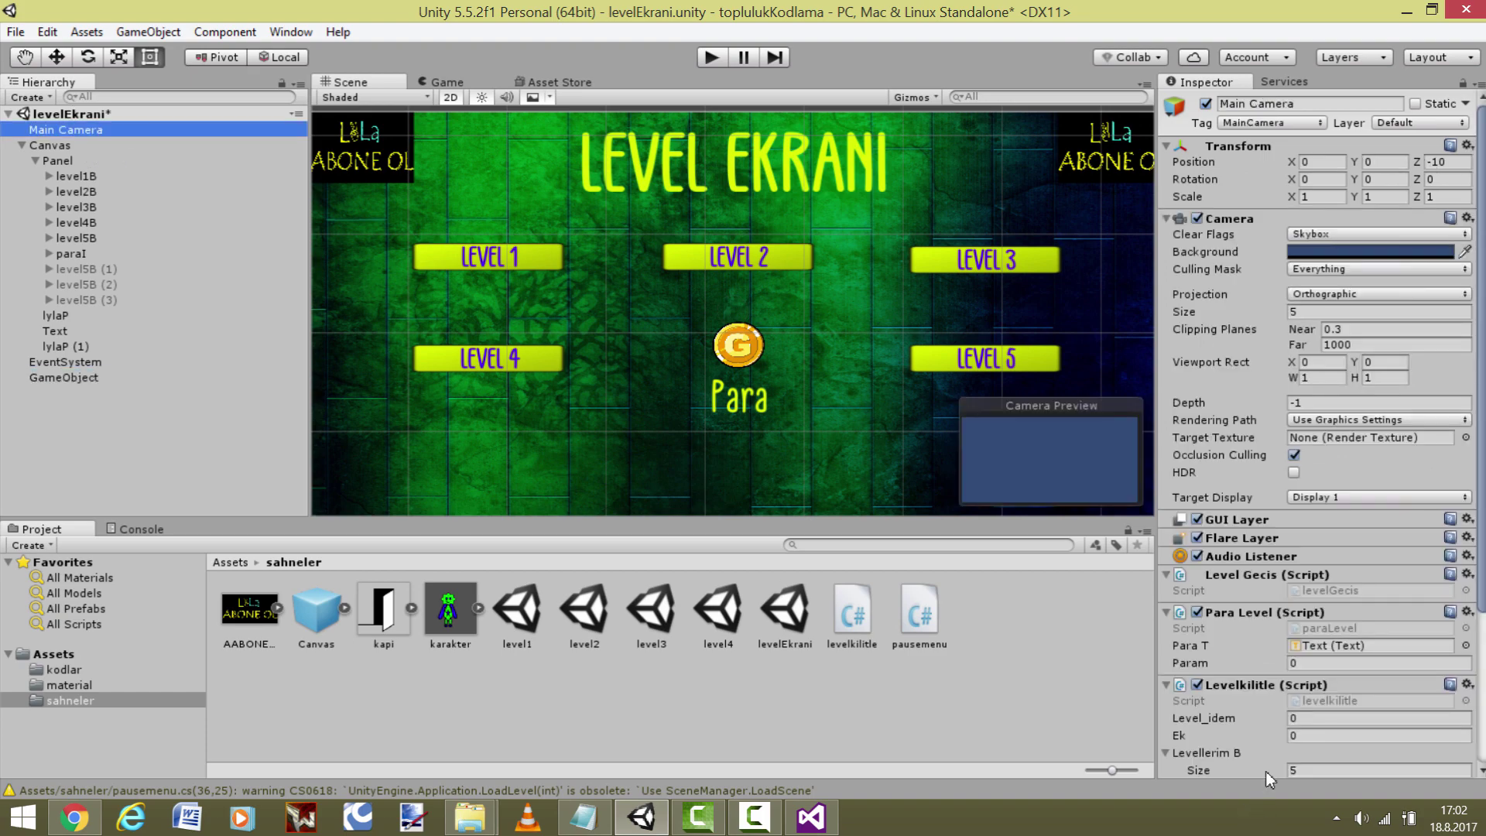
- Look over the pausemenu.cs script in Visual Studio, then return to Unity
{"action": "scroll", "coordinate": [1265, 771], "scroll_direction": "down", "scroll_amount": 3}
{"action": "scroll", "coordinate": [1233, 728], "scroll_direction": "down", "scroll_amount": 1}
{"action": "left_click", "coordinate": [810, 816]}
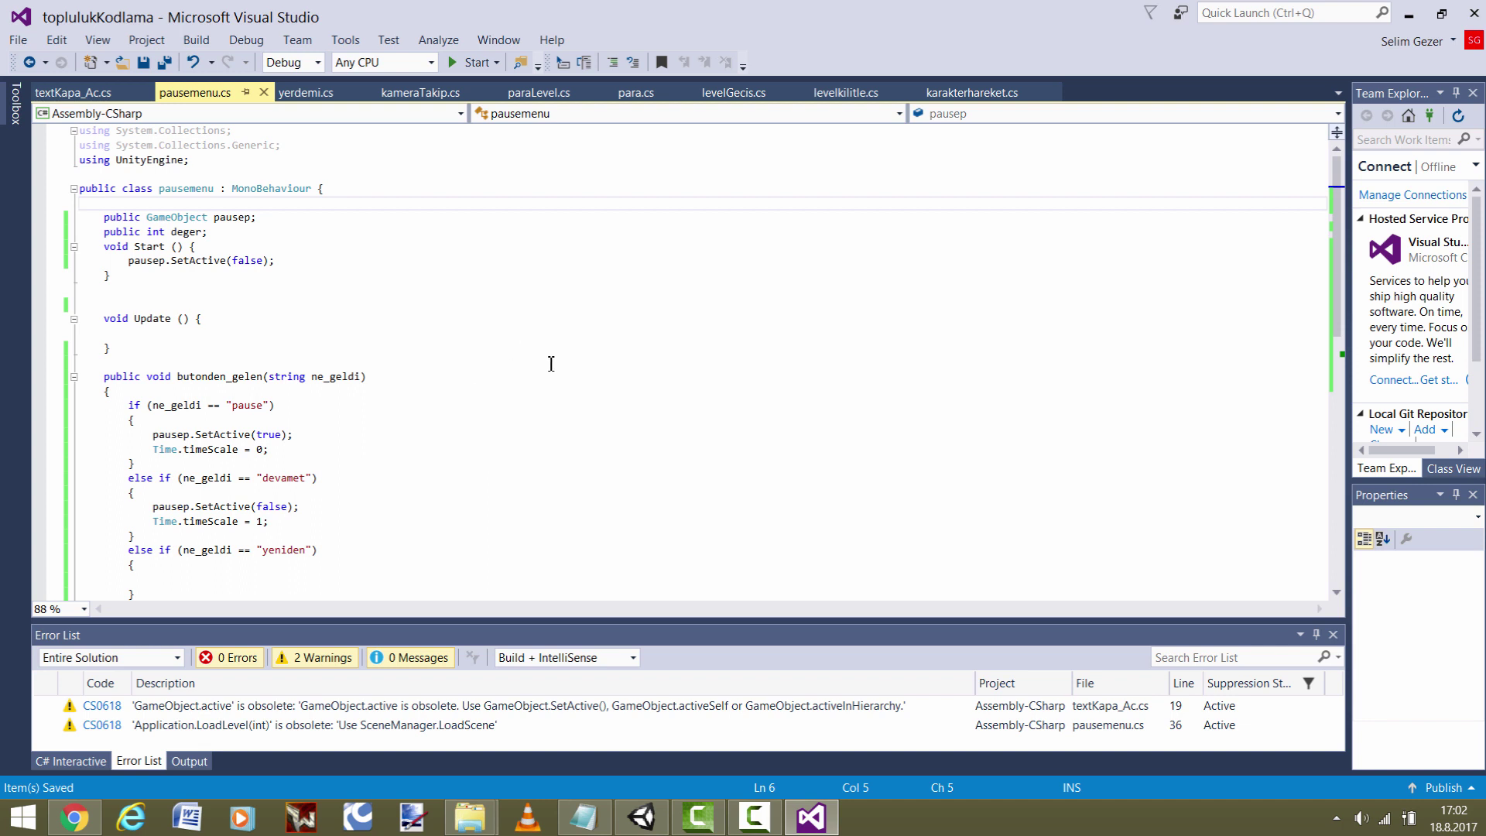
{"action": "scroll", "coordinate": [473, 403], "scroll_direction": "down", "scroll_amount": 5}
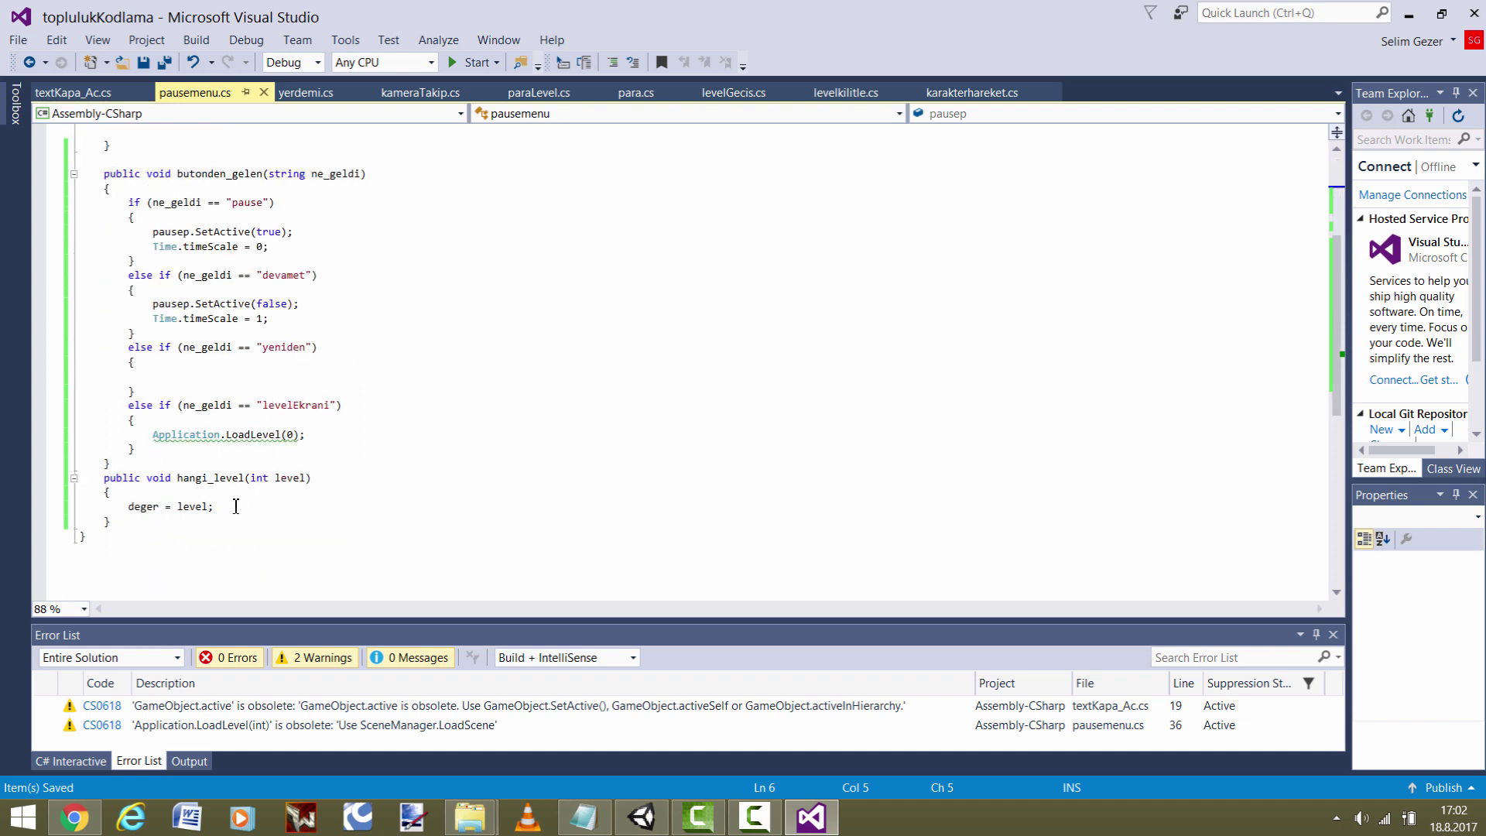
{"action": "left_click", "coordinate": [641, 816]}
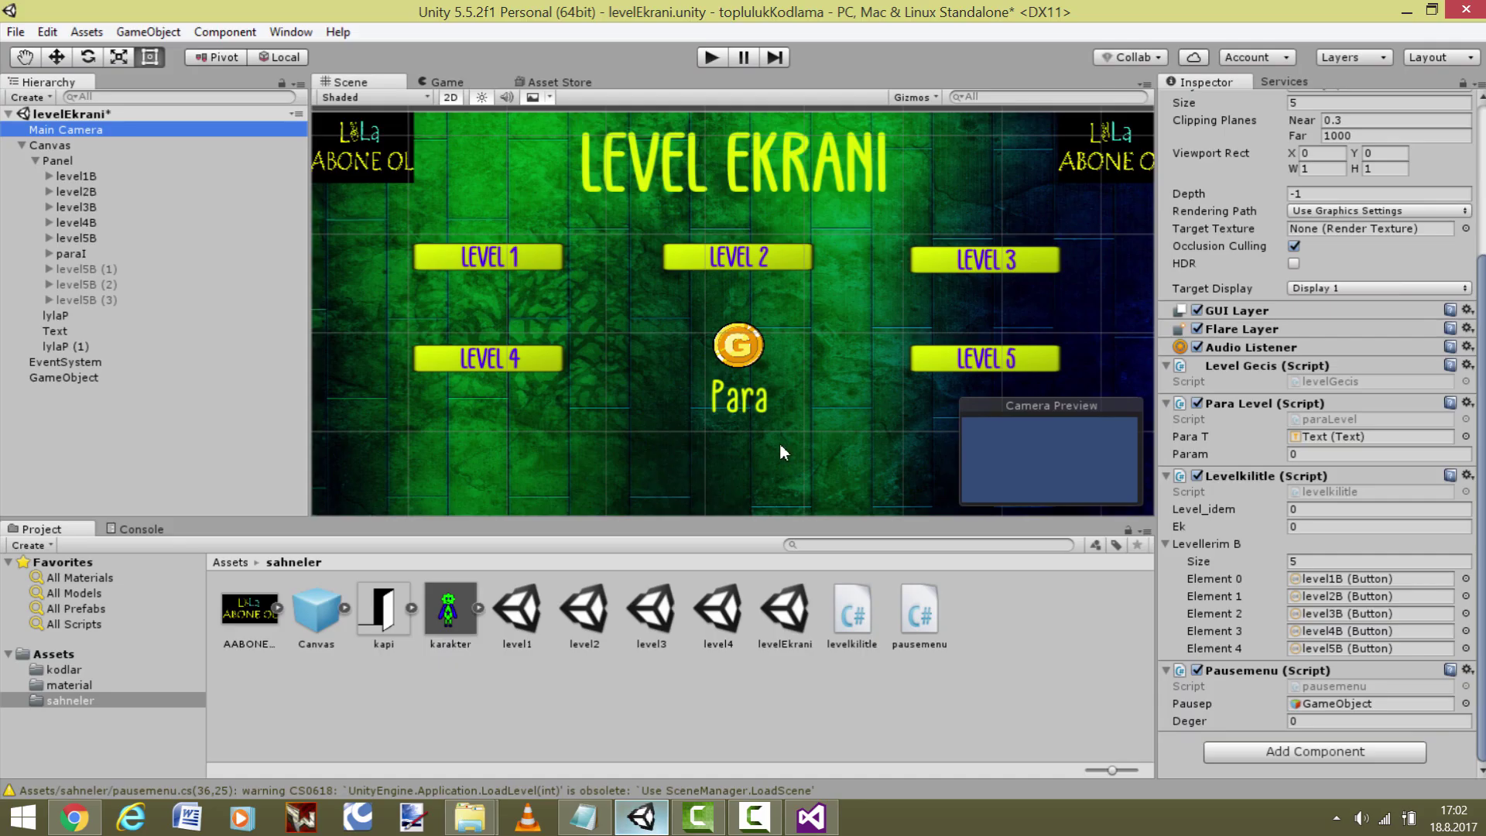
- Add a LEVEL 1 On Click action calling Main Camera's pausemenu.hangi_level with 1
{"action": "left_click", "coordinate": [487, 257]}
{"action": "scroll", "coordinate": [1234, 418], "scroll_direction": "down", "scroll_amount": 1}
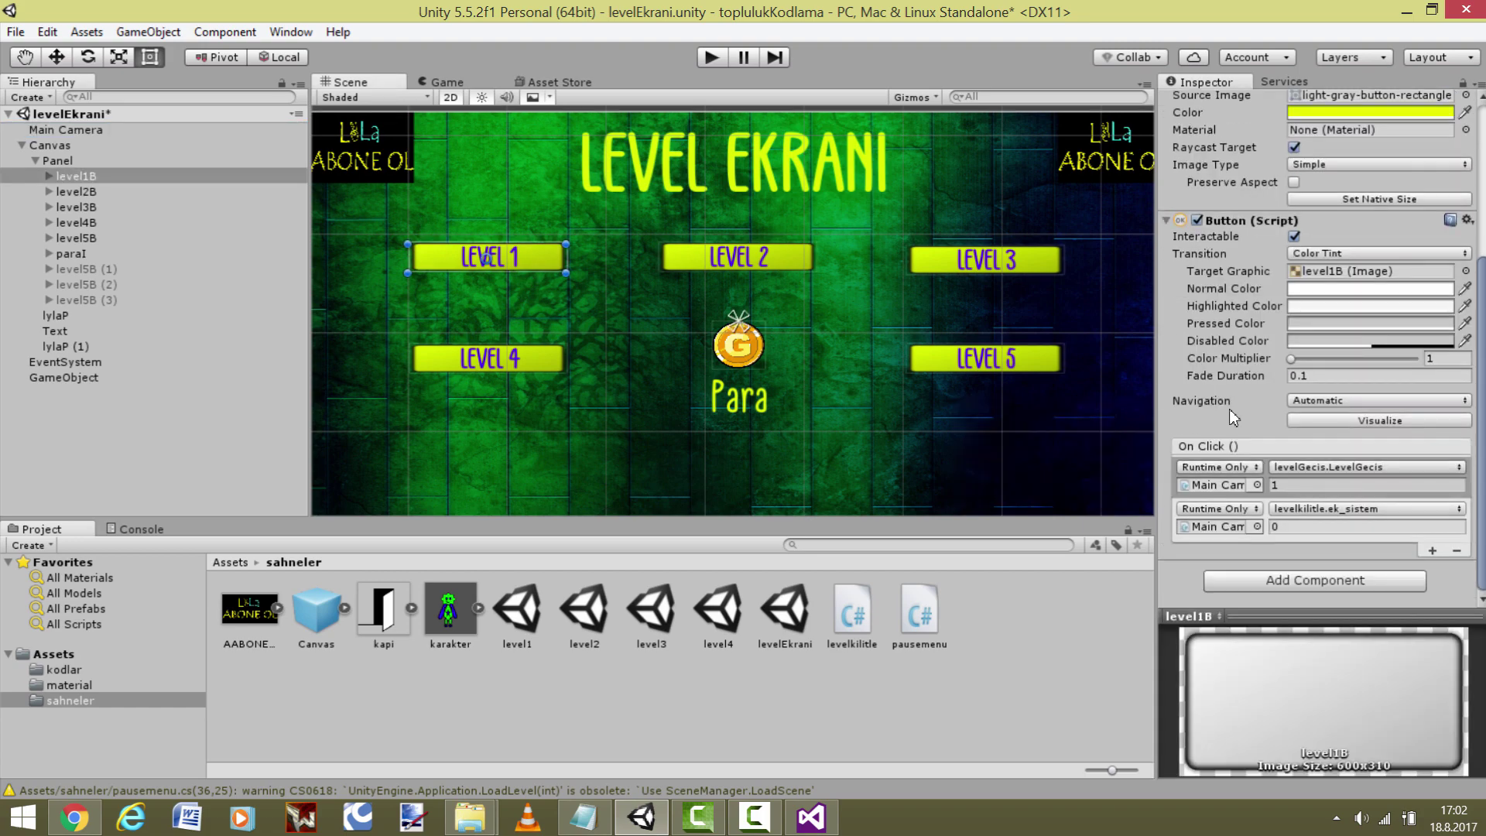
{"action": "left_click", "coordinate": [1432, 550]}
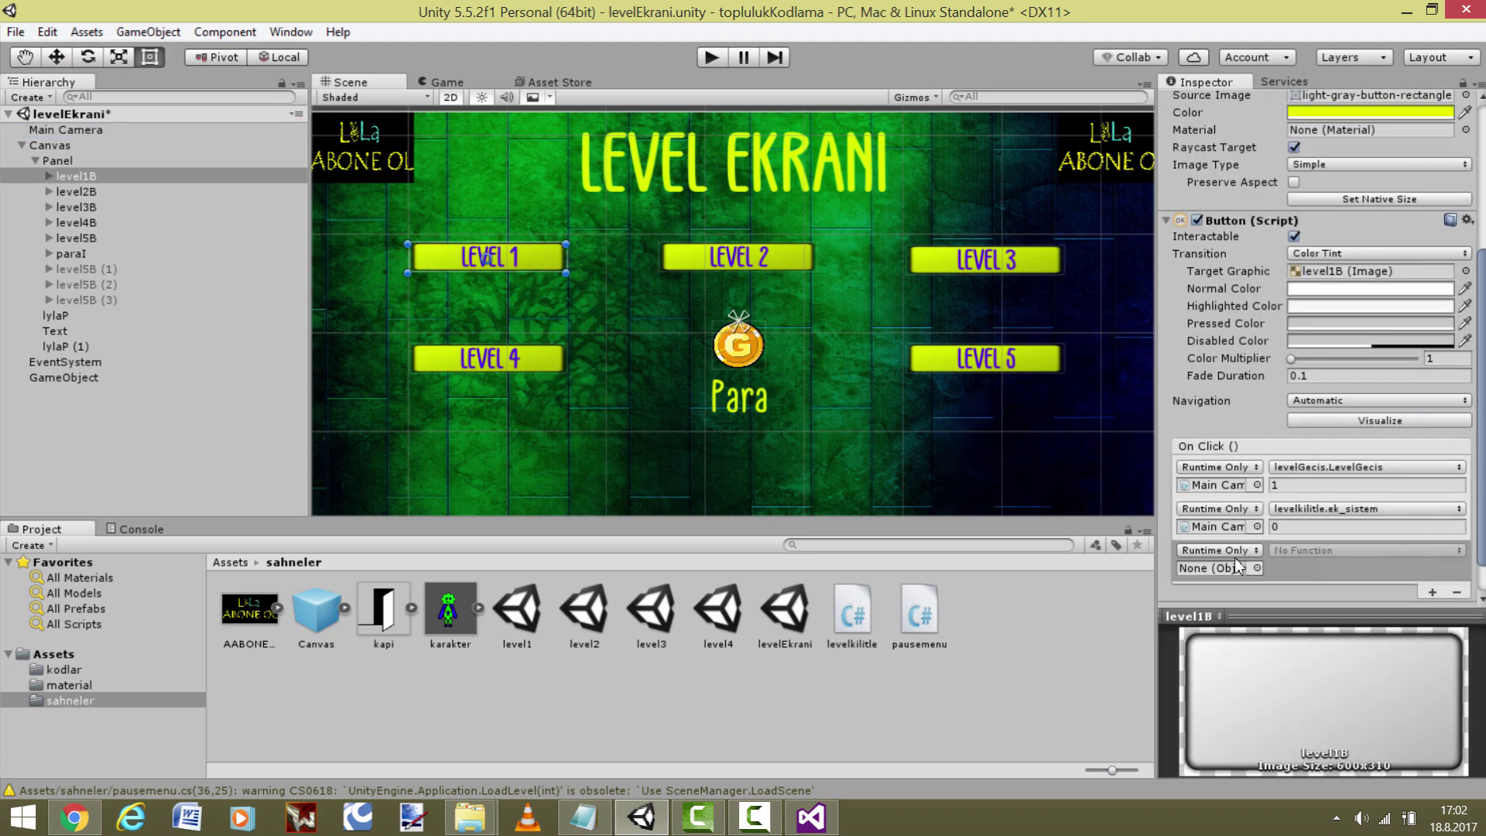
{"action": "left_click_drag", "start_coordinate": [66, 129], "coordinate": [1218, 568]}
{"action": "left_click", "coordinate": [1302, 553]}
{"action": "mouse_move", "coordinate": [1339, 549]}
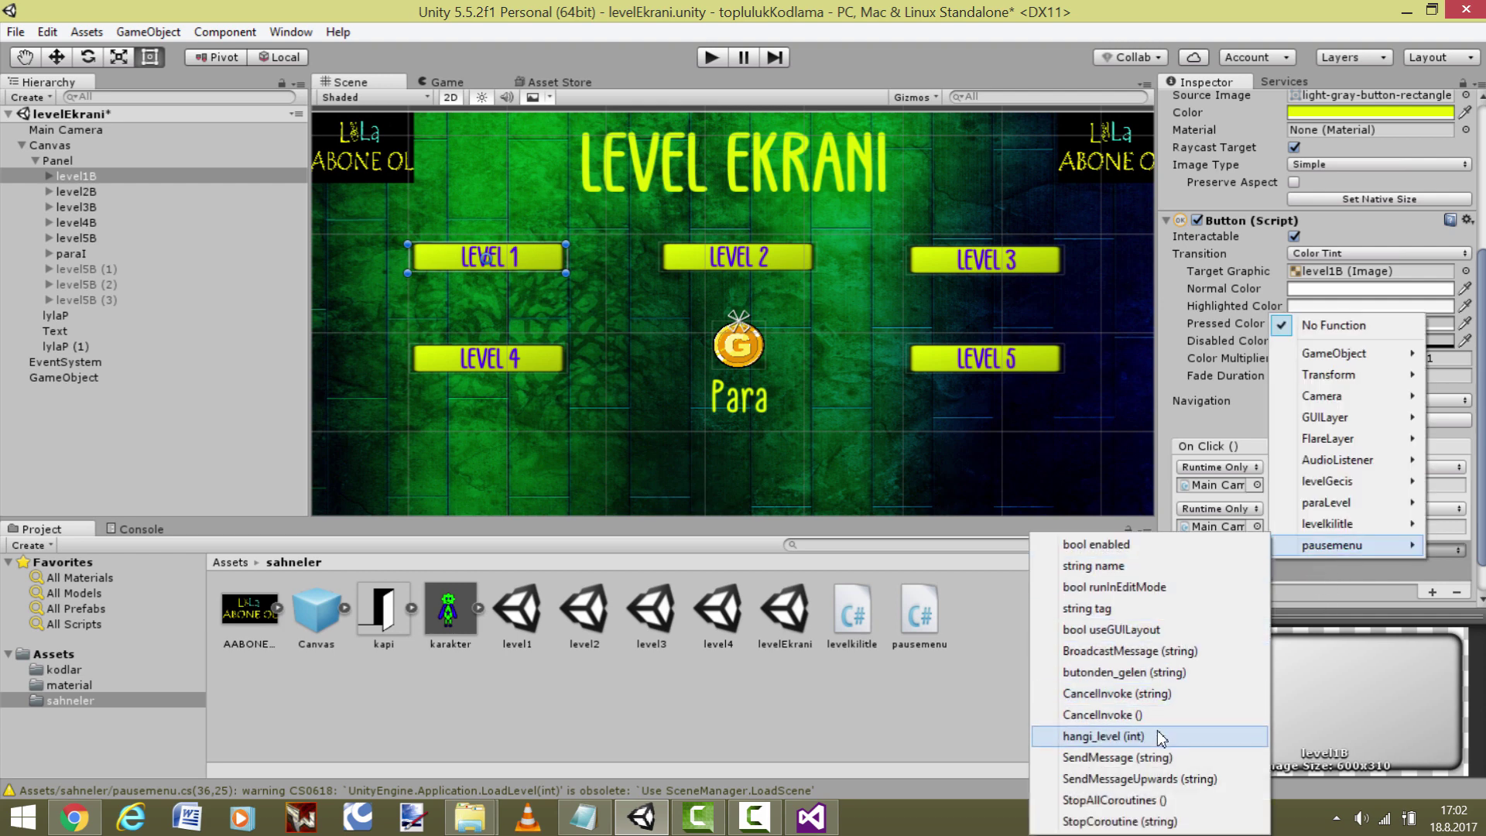
{"action": "left_click", "coordinate": [1196, 736]}
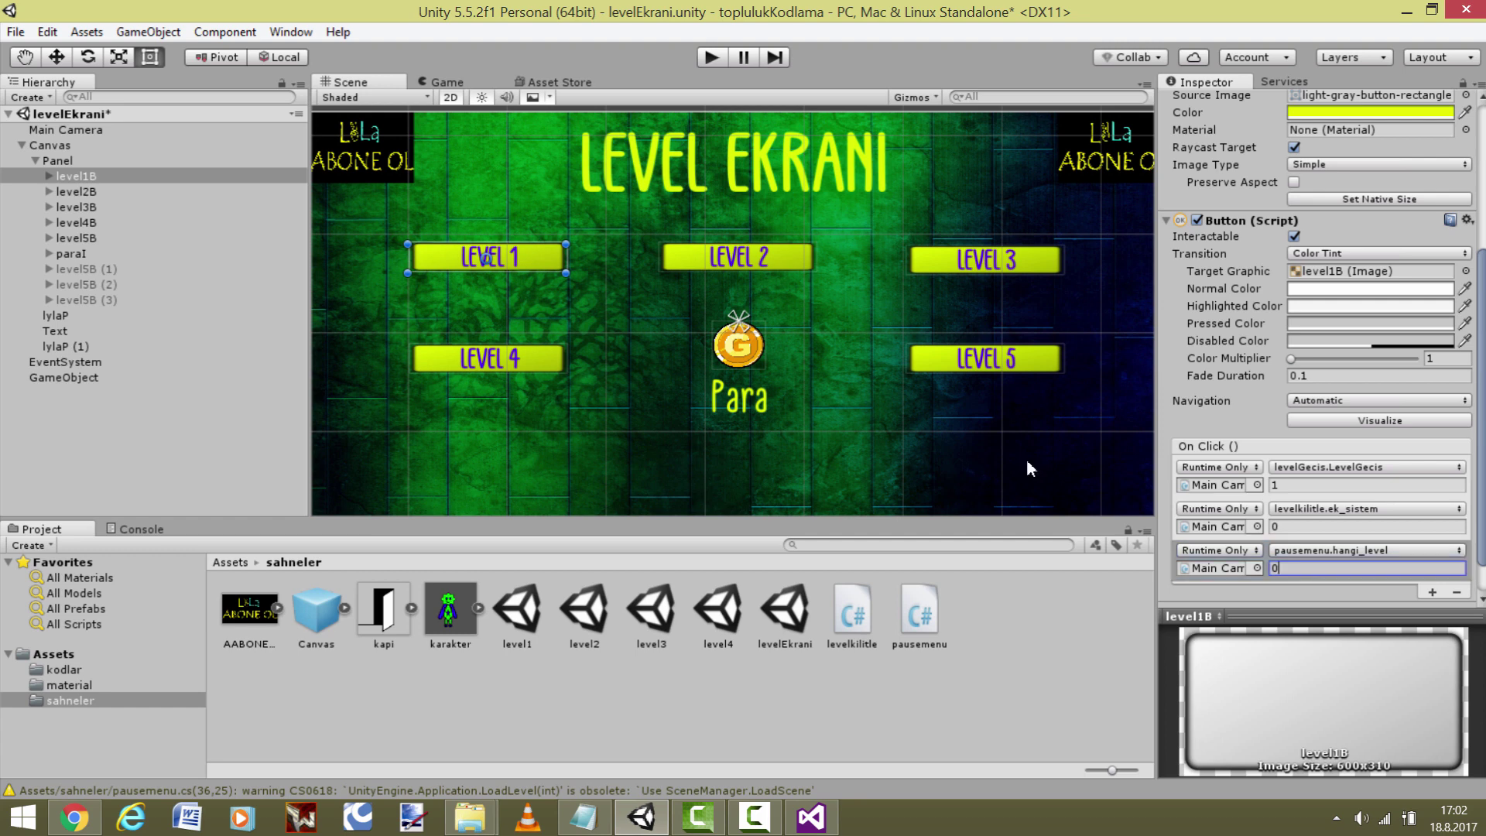
{"action": "type", "text": "1"}
- Compare against the LEVEL 2 button's actions, reselect LEVEL 1, and start Play mode
{"action": "left_click", "coordinate": [797, 267]}
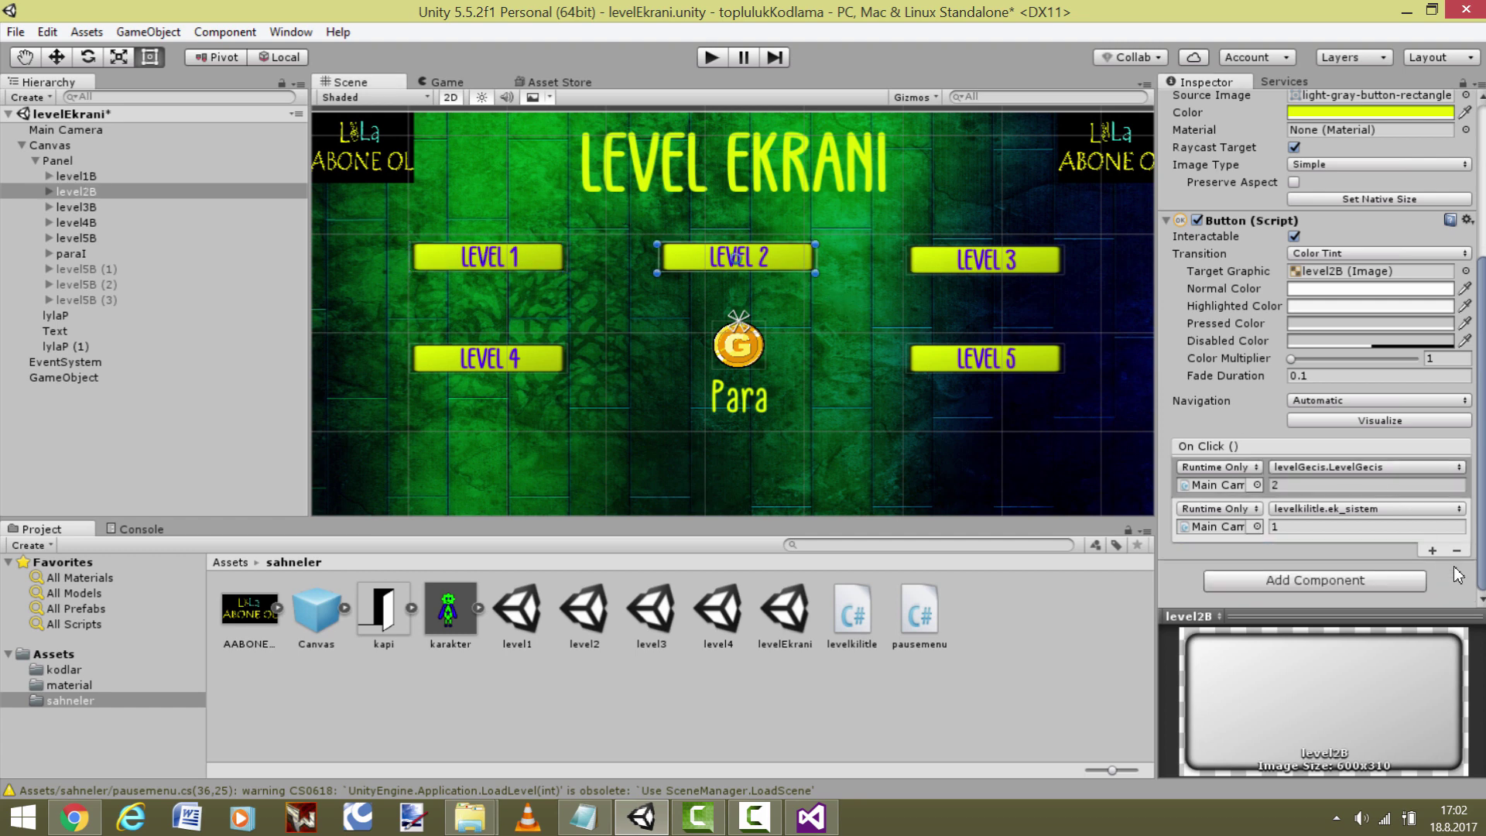
{"action": "left_click", "coordinate": [490, 267]}
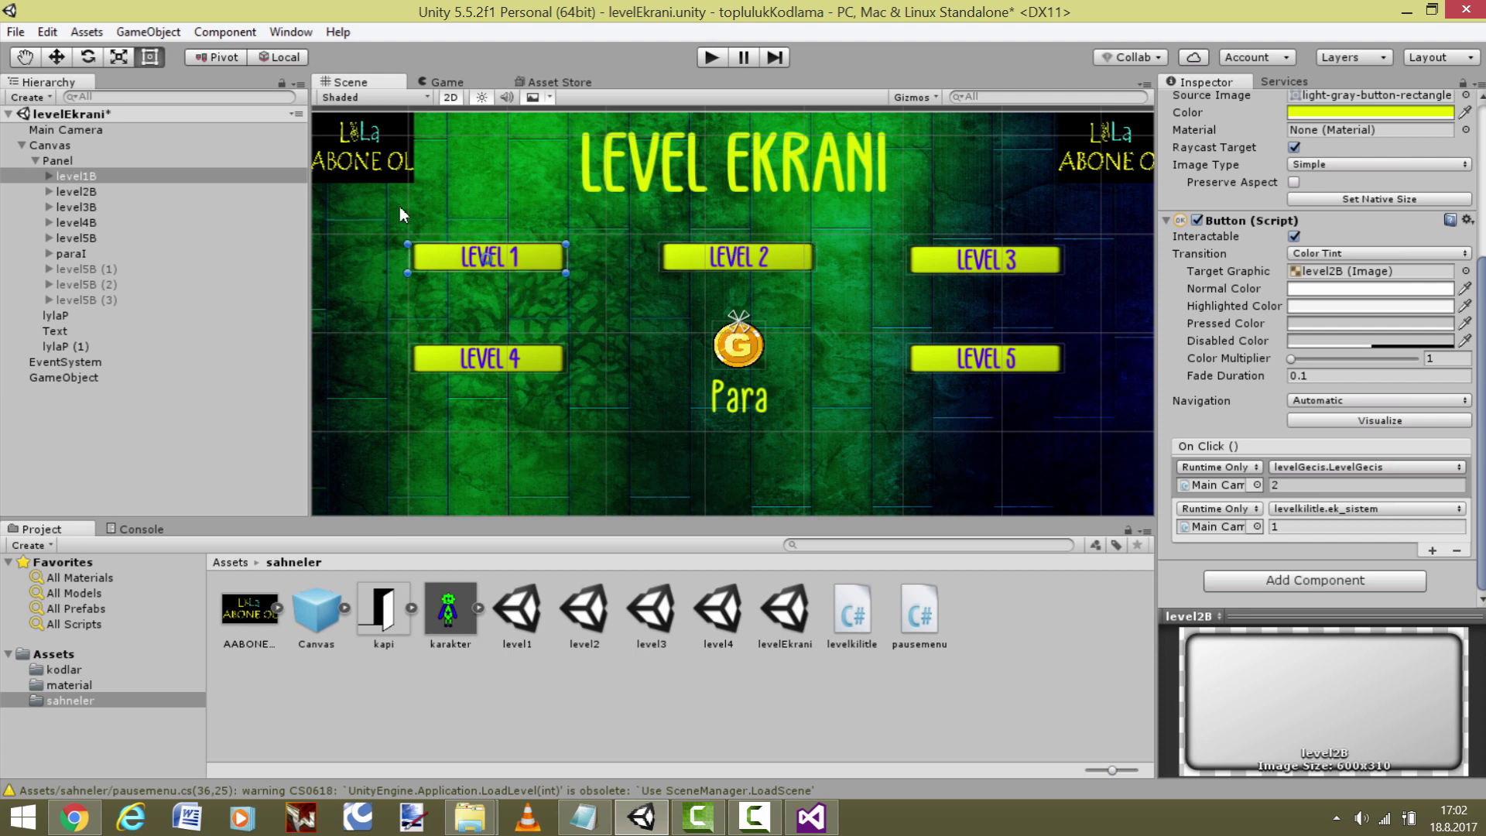
{"action": "left_click", "coordinate": [713, 59]}
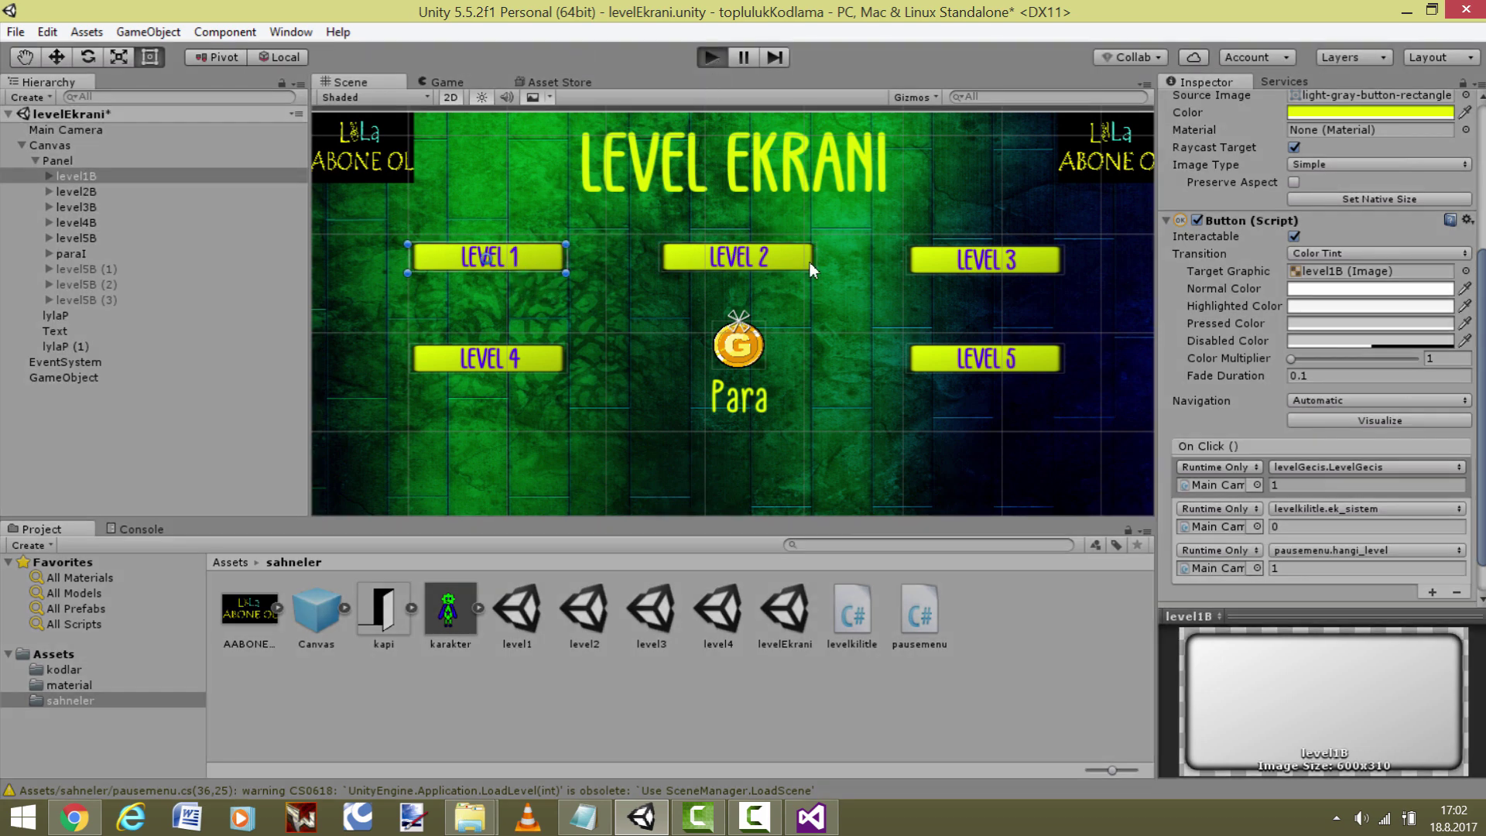
- Load level1 via LEVEL 1, check its camera's Pausemenu Deger (still 0), and stop
{"action": "left_click", "coordinate": [500, 257]}
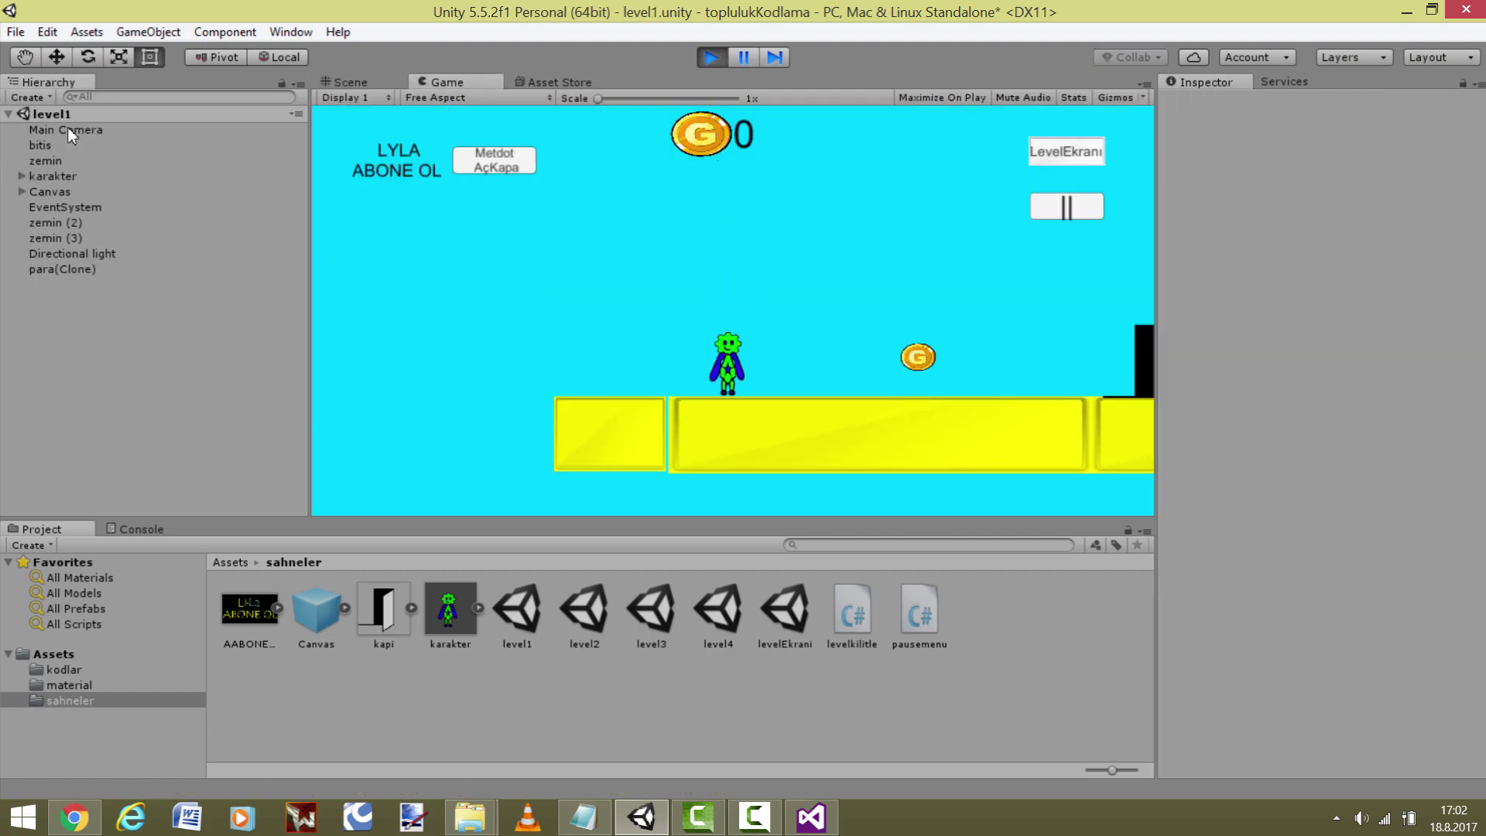
{"action": "left_click", "coordinate": [39, 130]}
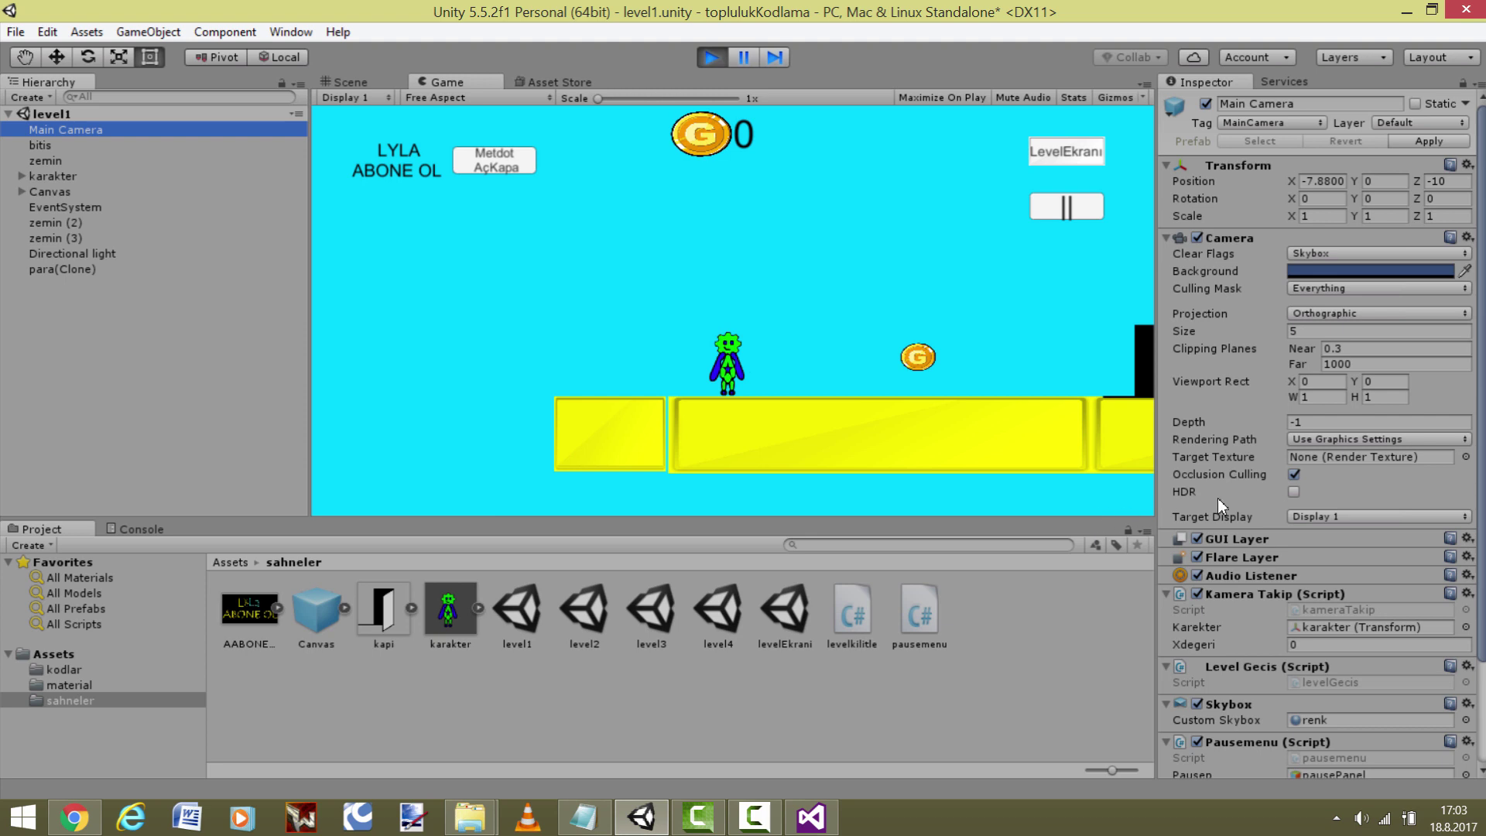
{"action": "scroll", "coordinate": [1220, 503], "scroll_direction": "down", "scroll_amount": 3}
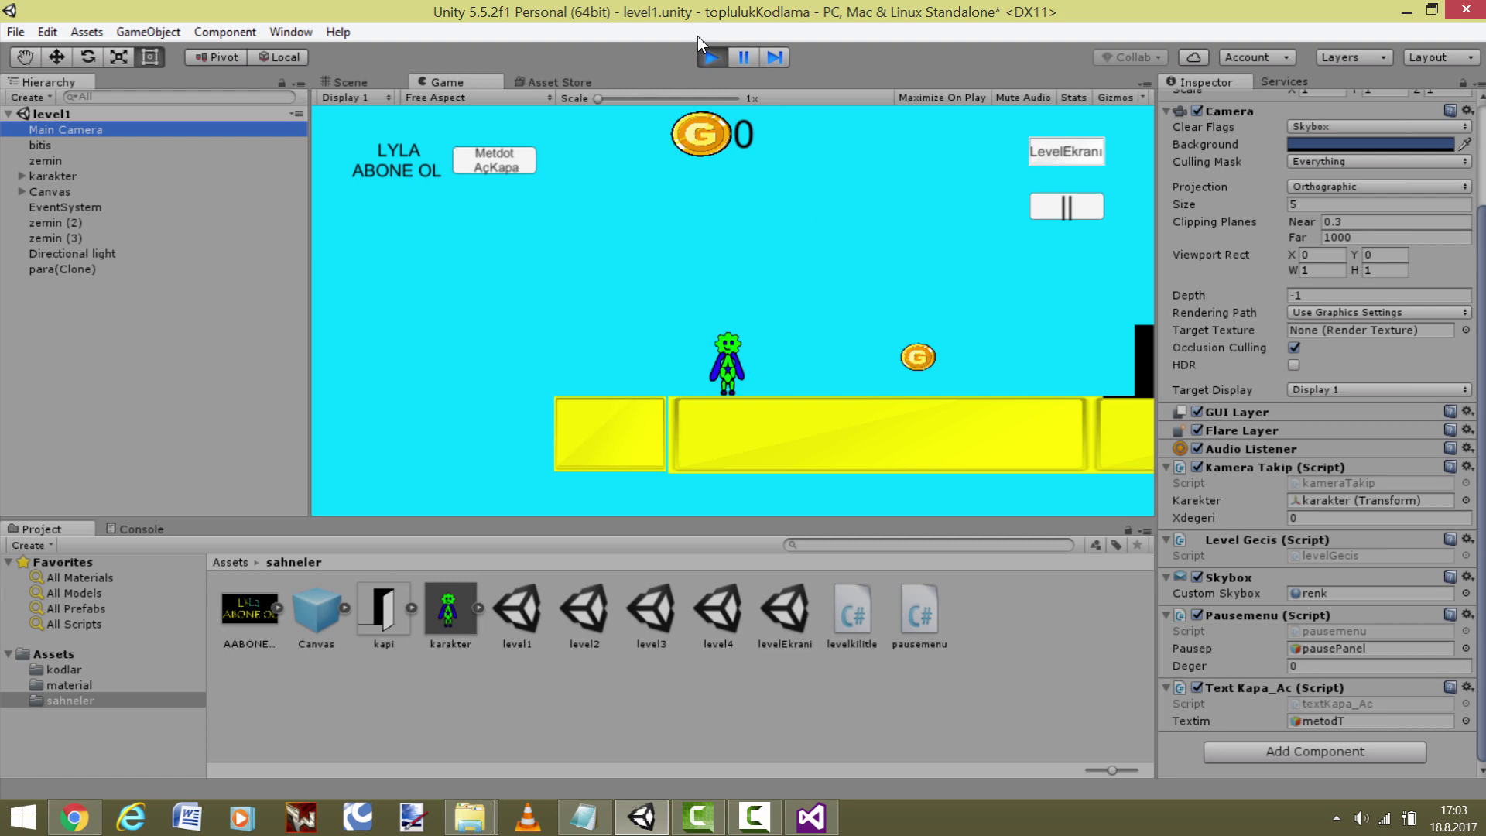
{"action": "left_click", "coordinate": [710, 58]}
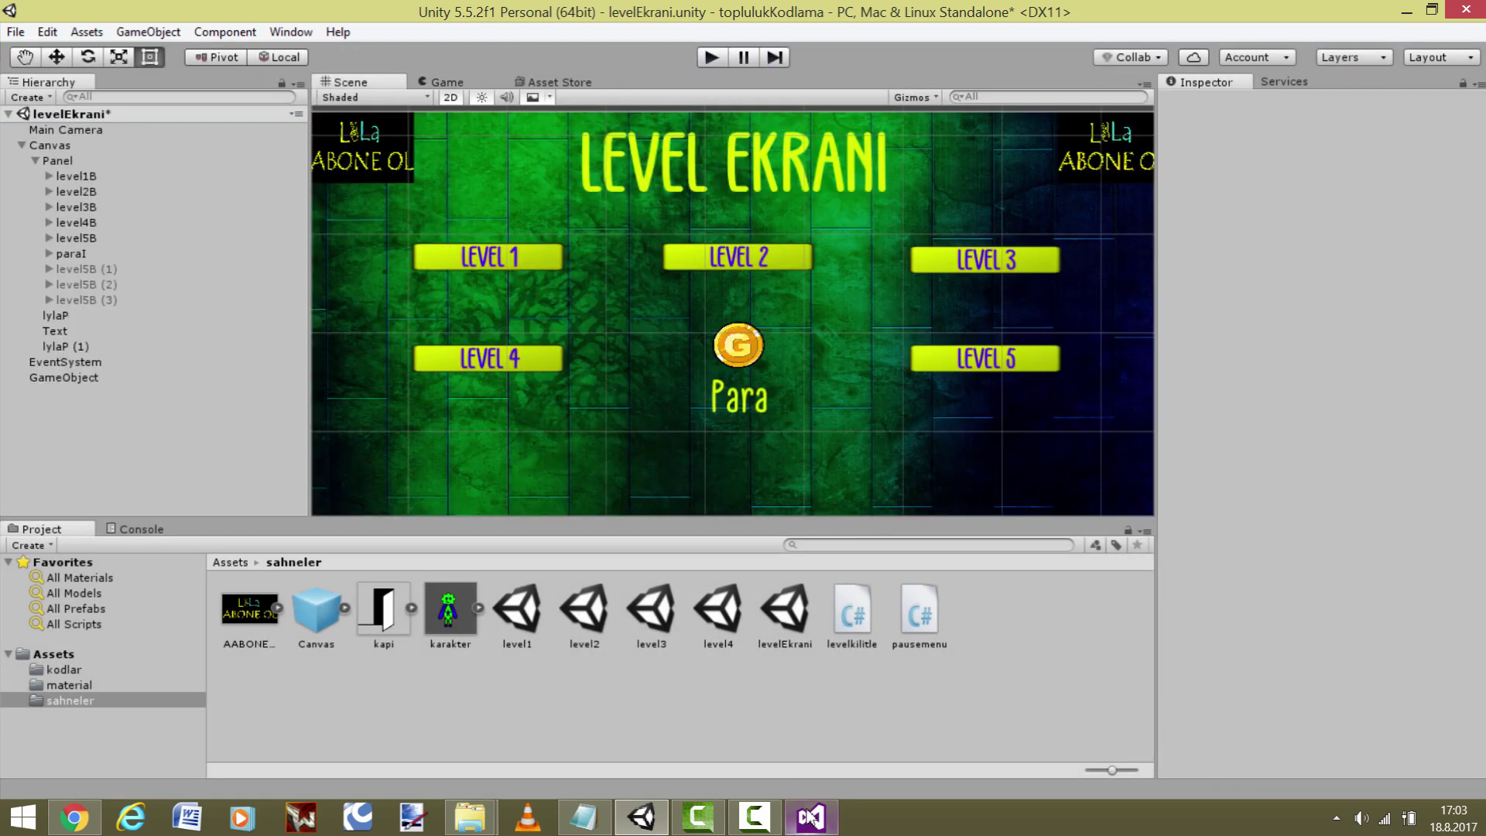
- Review LEVEL 1's actions and the deger-storing line in pausemenu.cs
{"action": "left_click", "coordinate": [486, 258]}
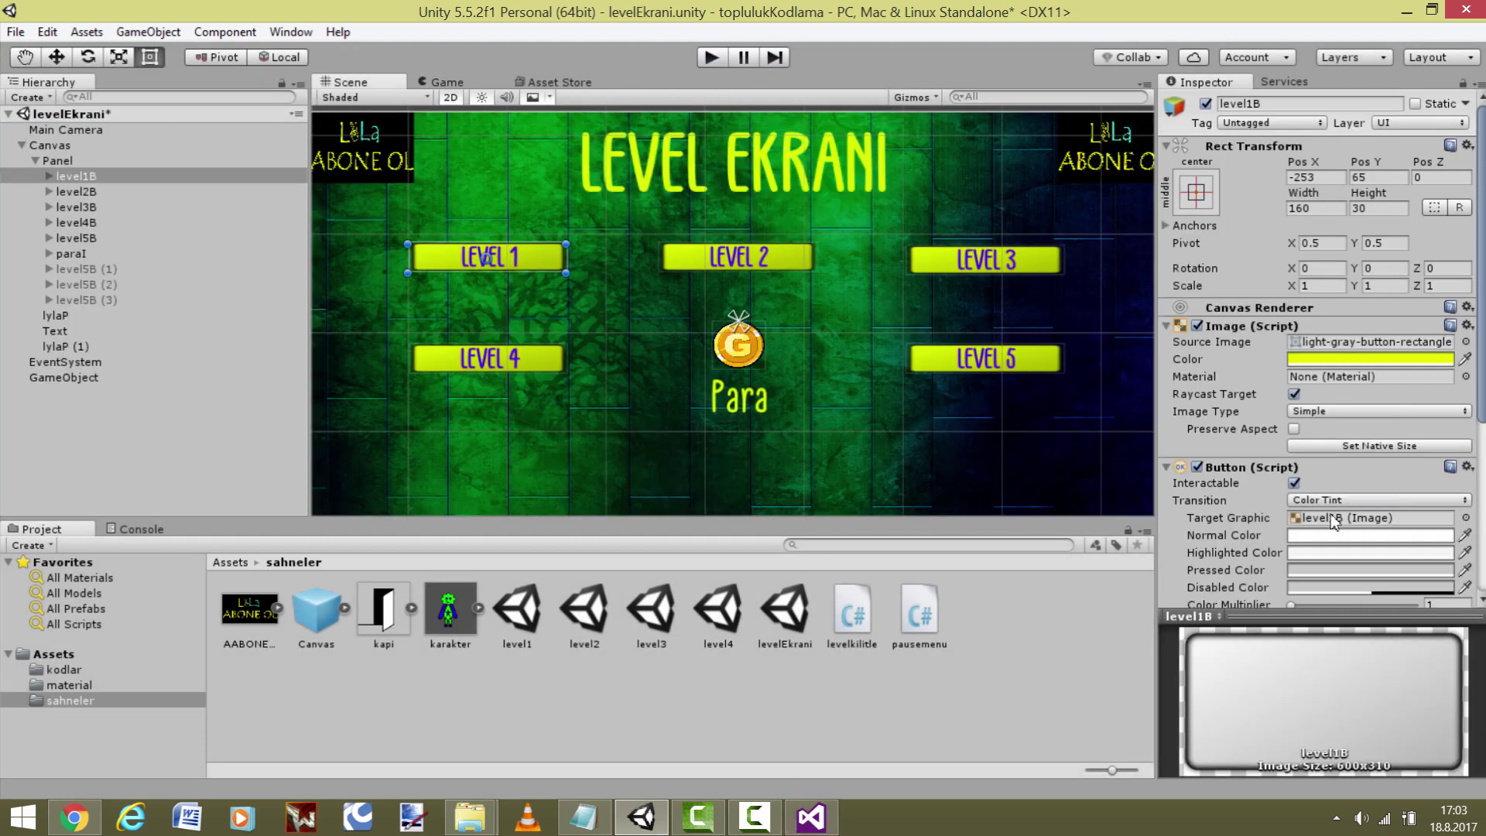
{"action": "scroll", "coordinate": [1388, 551], "scroll_direction": "down", "scroll_amount": 5}
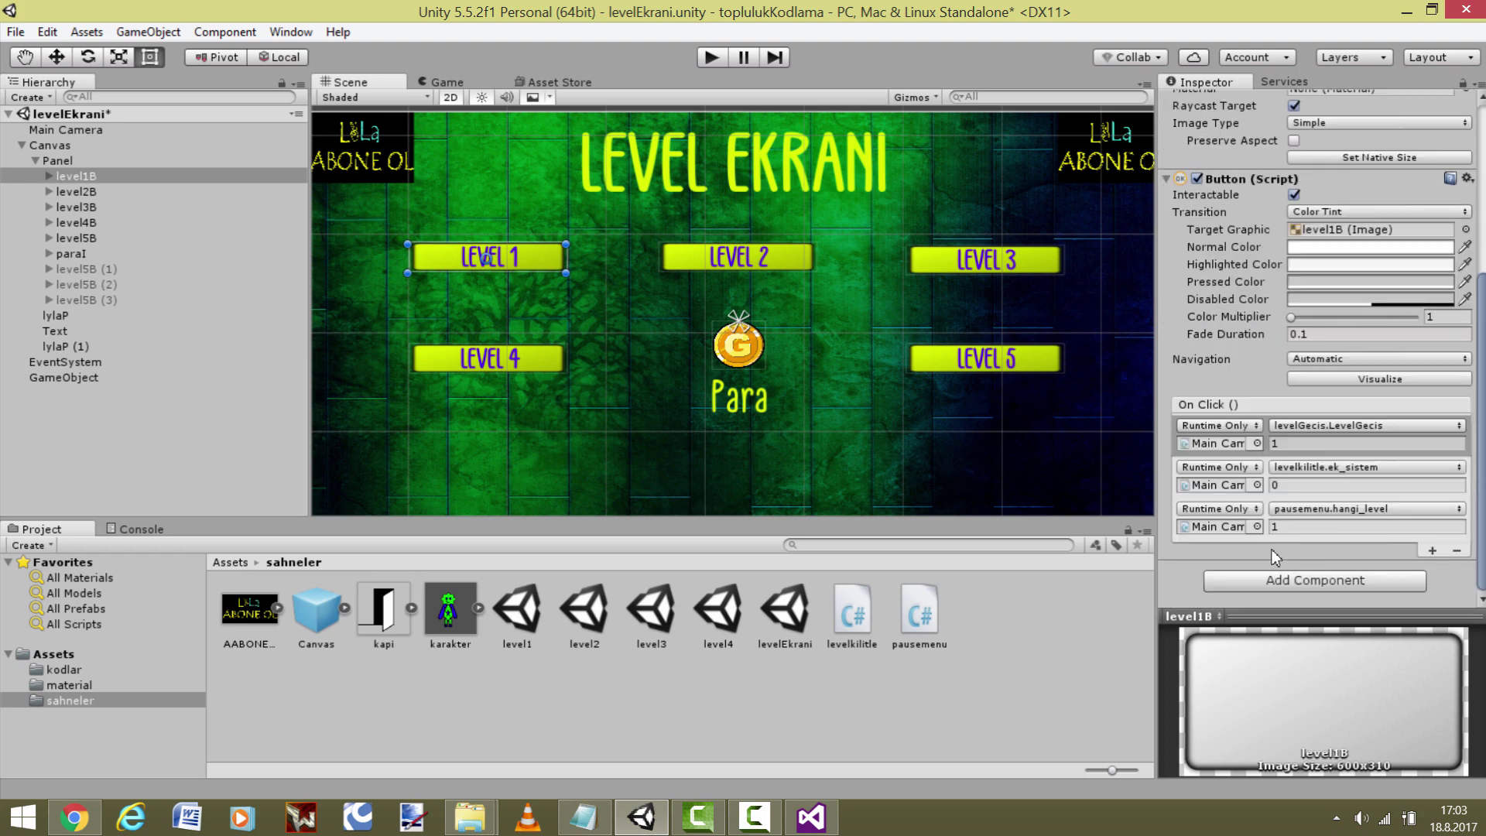
{"action": "left_click", "coordinate": [811, 818]}
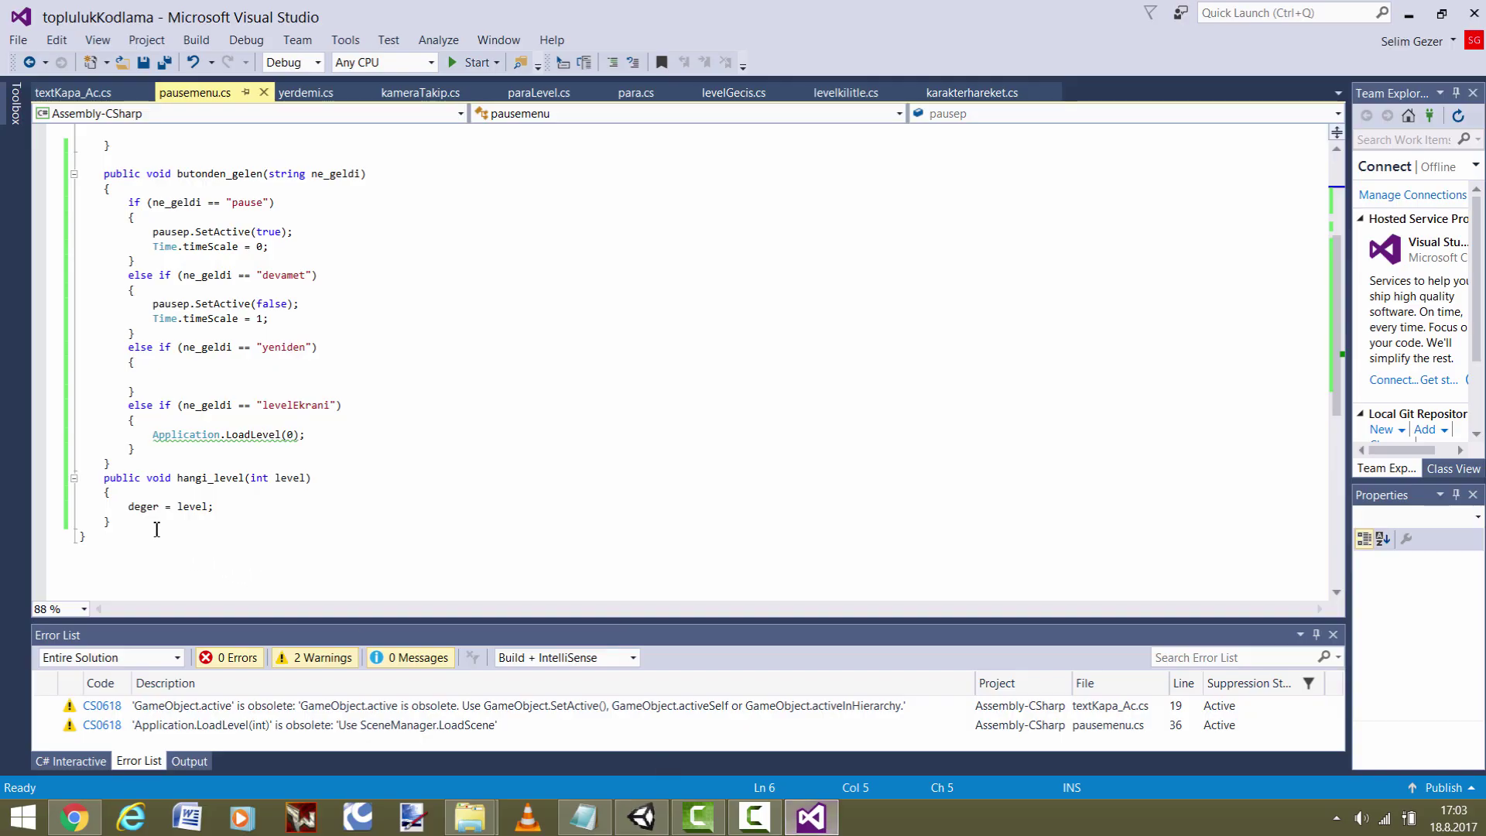
{"action": "left_click_drag", "start_coordinate": [134, 506], "coordinate": [207, 507]}
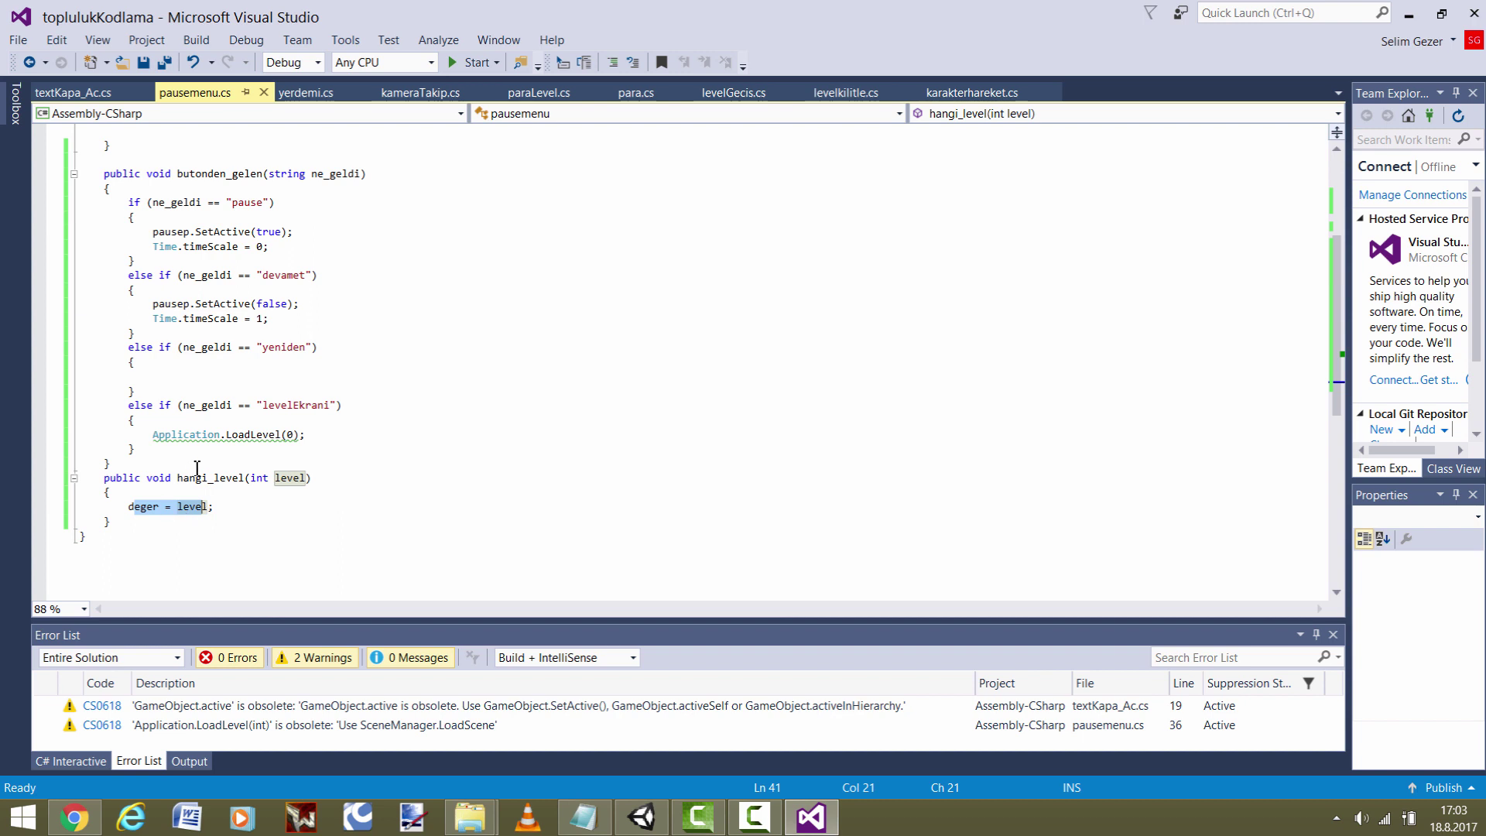
{"action": "left_click", "coordinate": [153, 509]}
{"action": "scroll", "coordinate": [180, 503], "scroll_direction": "up", "scroll_amount": 2}
{"action": "scroll", "coordinate": [180, 503], "scroll_direction": "up", "scroll_amount": 2}
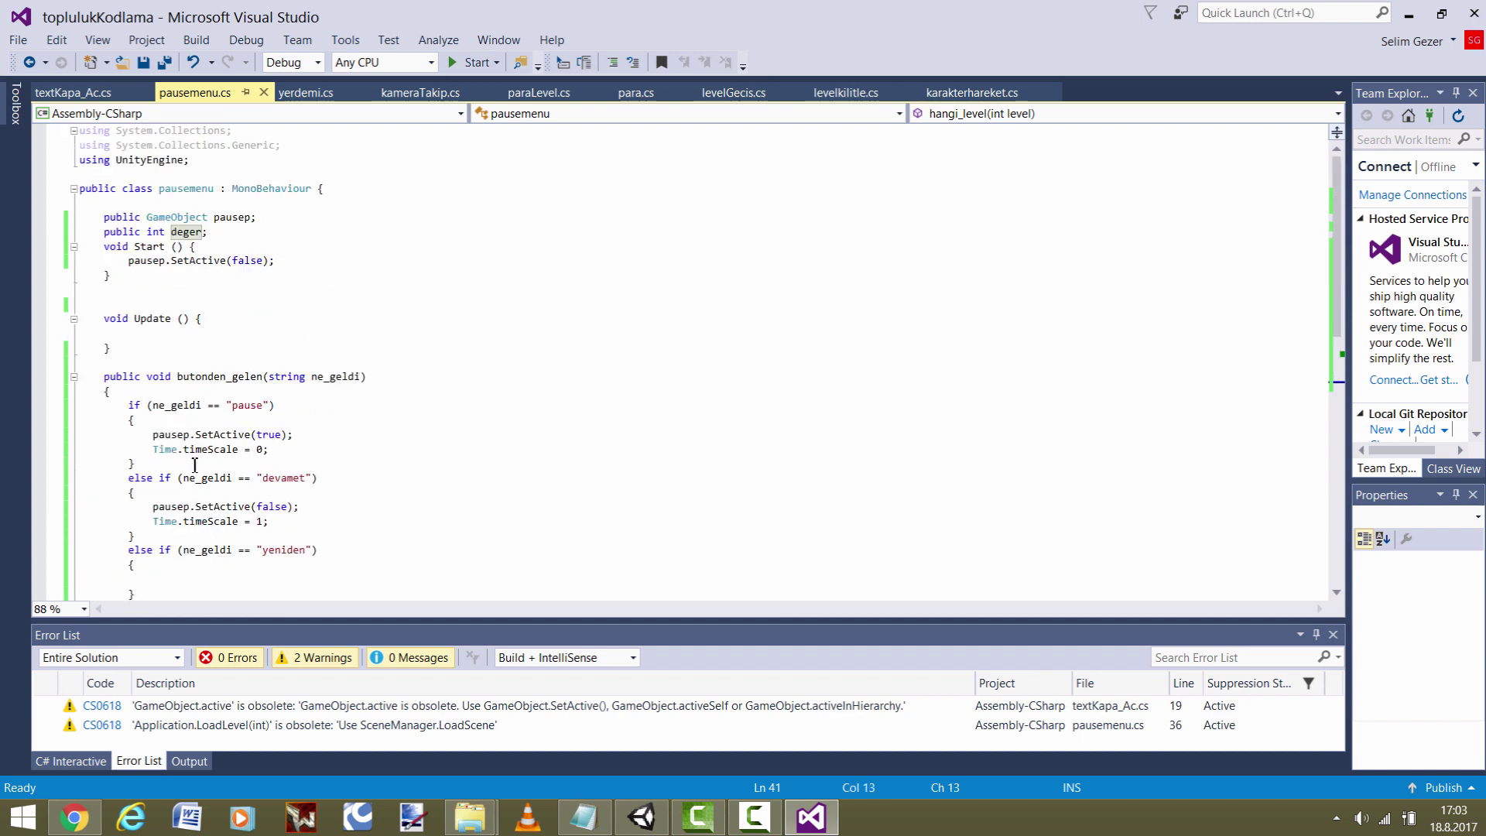
- Replay into level1 and confirm its Main Camera's Pausemenu Deger still reads 0
{"action": "left_click", "coordinate": [642, 816]}
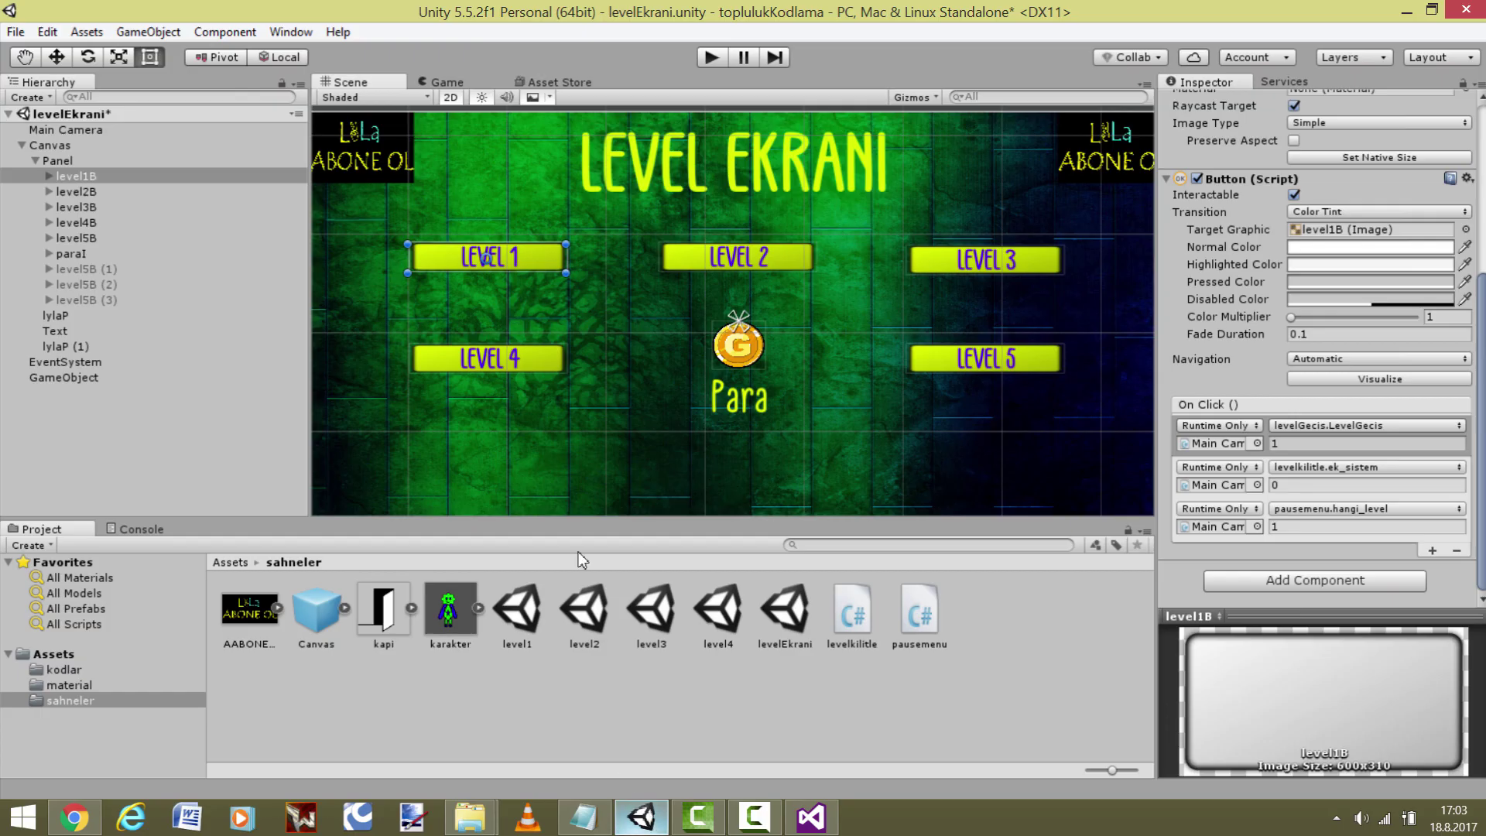
{"action": "left_click", "coordinate": [722, 59]}
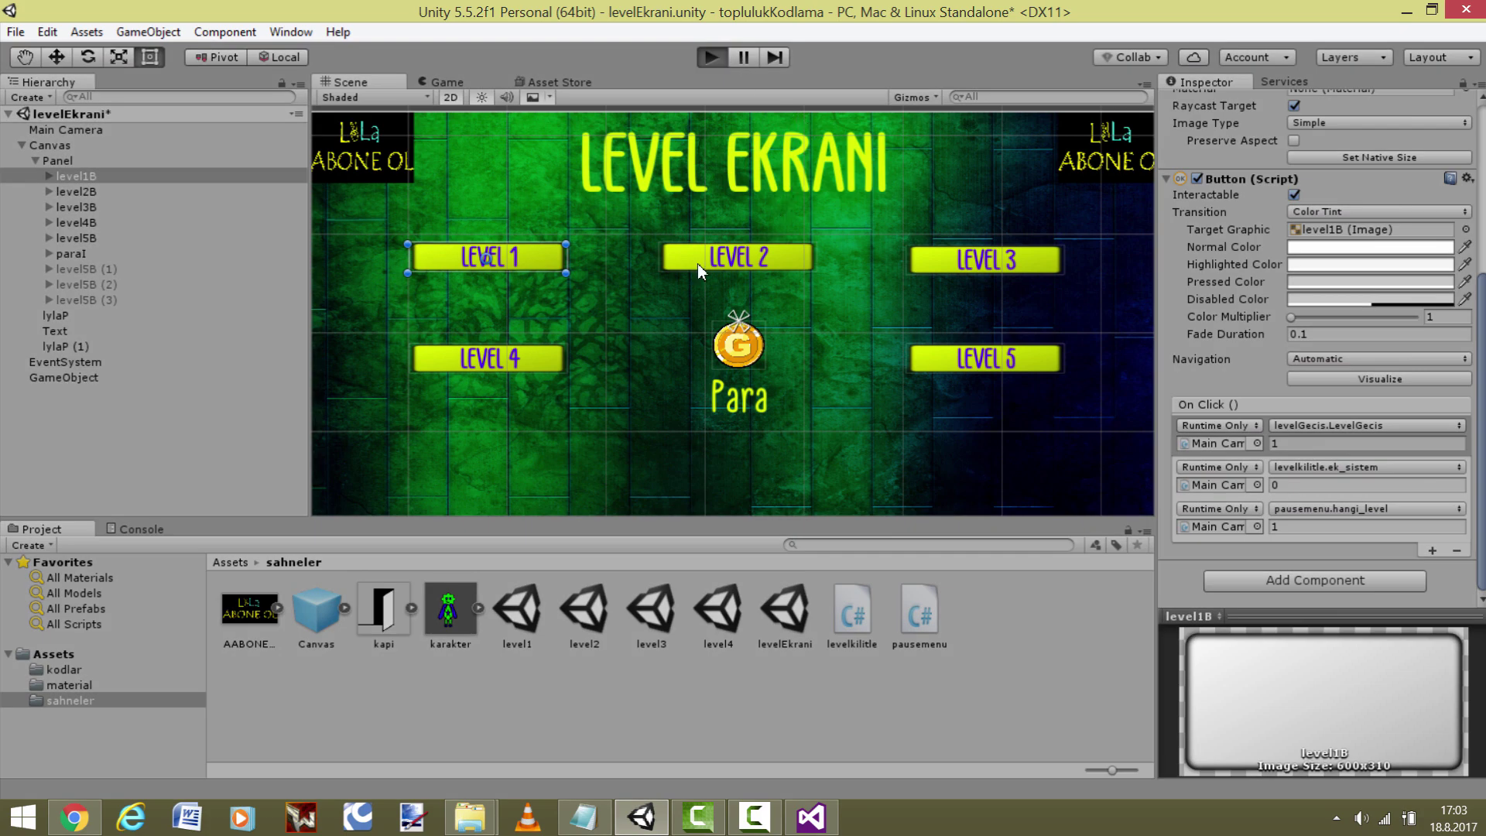
{"action": "left_click", "coordinate": [455, 257]}
{"action": "left_click", "coordinate": [8, 114]}
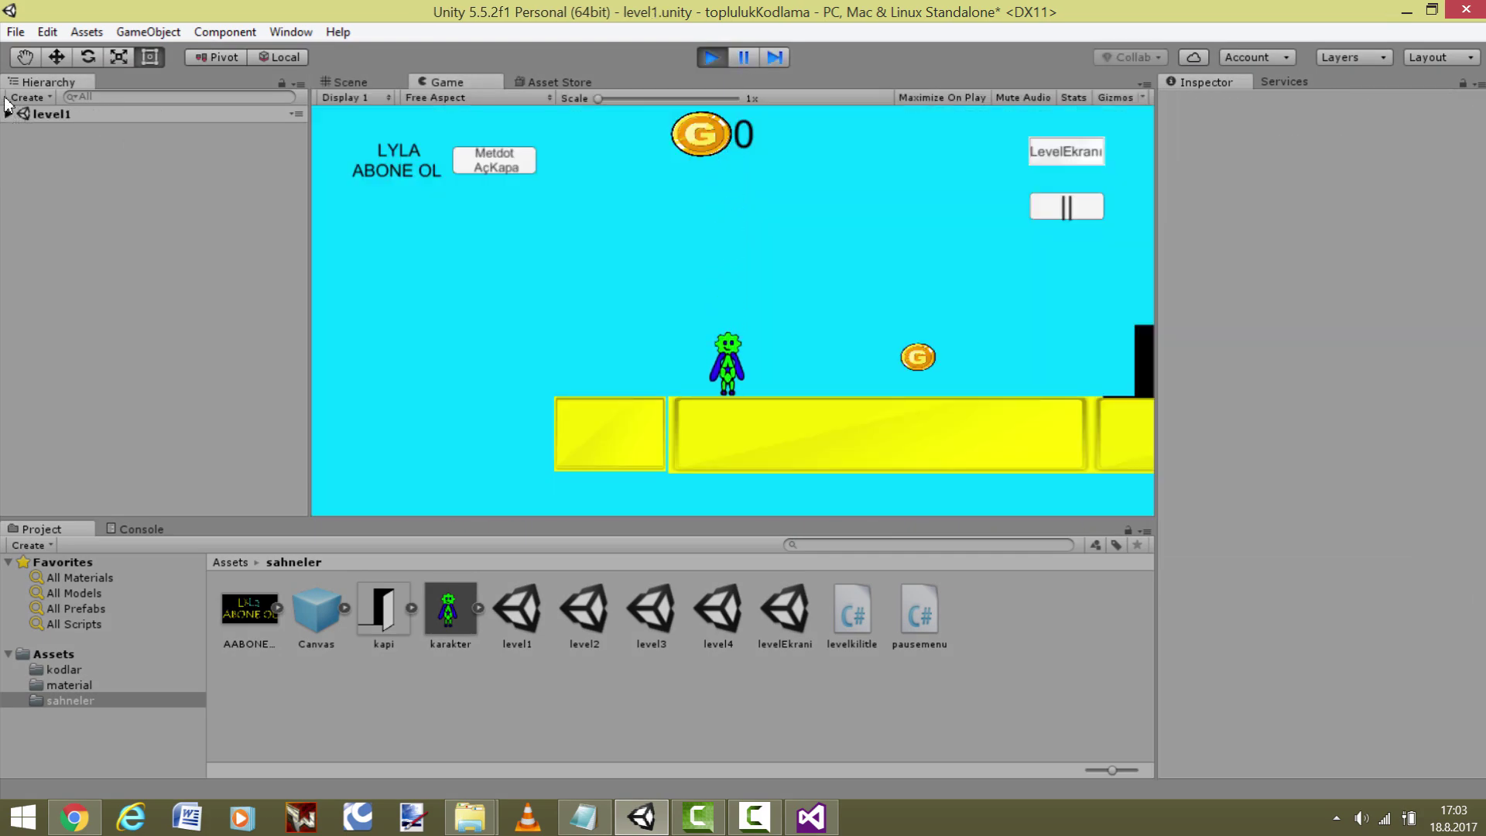
{"action": "left_click", "coordinate": [65, 130]}
{"action": "scroll", "coordinate": [1249, 557], "scroll_direction": "down", "scroll_amount": 3}
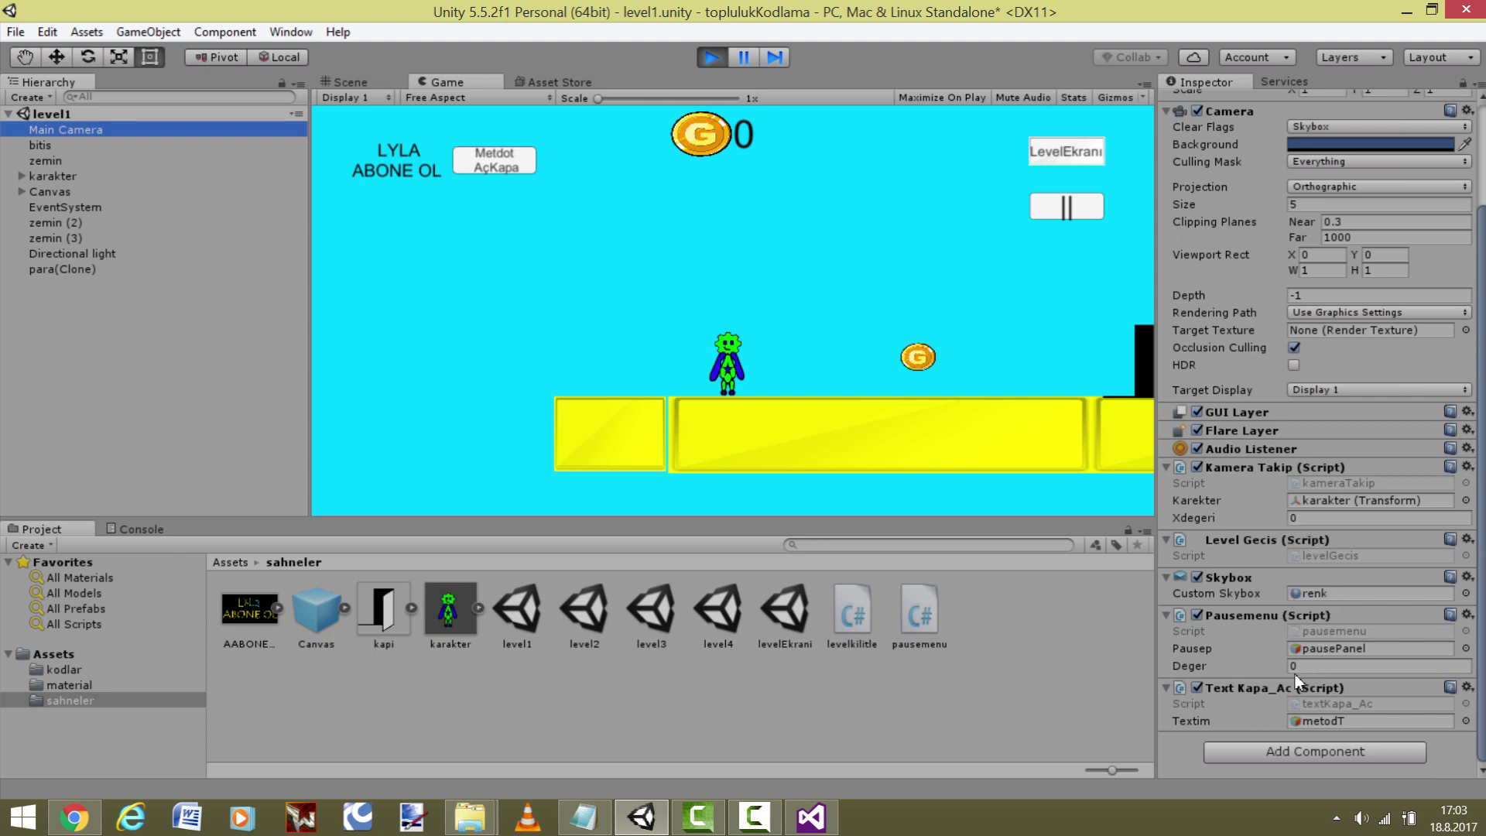
{"action": "left_click", "coordinate": [710, 58]}
{"action": "double_click", "coordinate": [784, 612]}
- Add PlayerPrefs.SetInt("level", deger); in hangi_level and save
{"action": "left_click", "coordinate": [828, 822]}
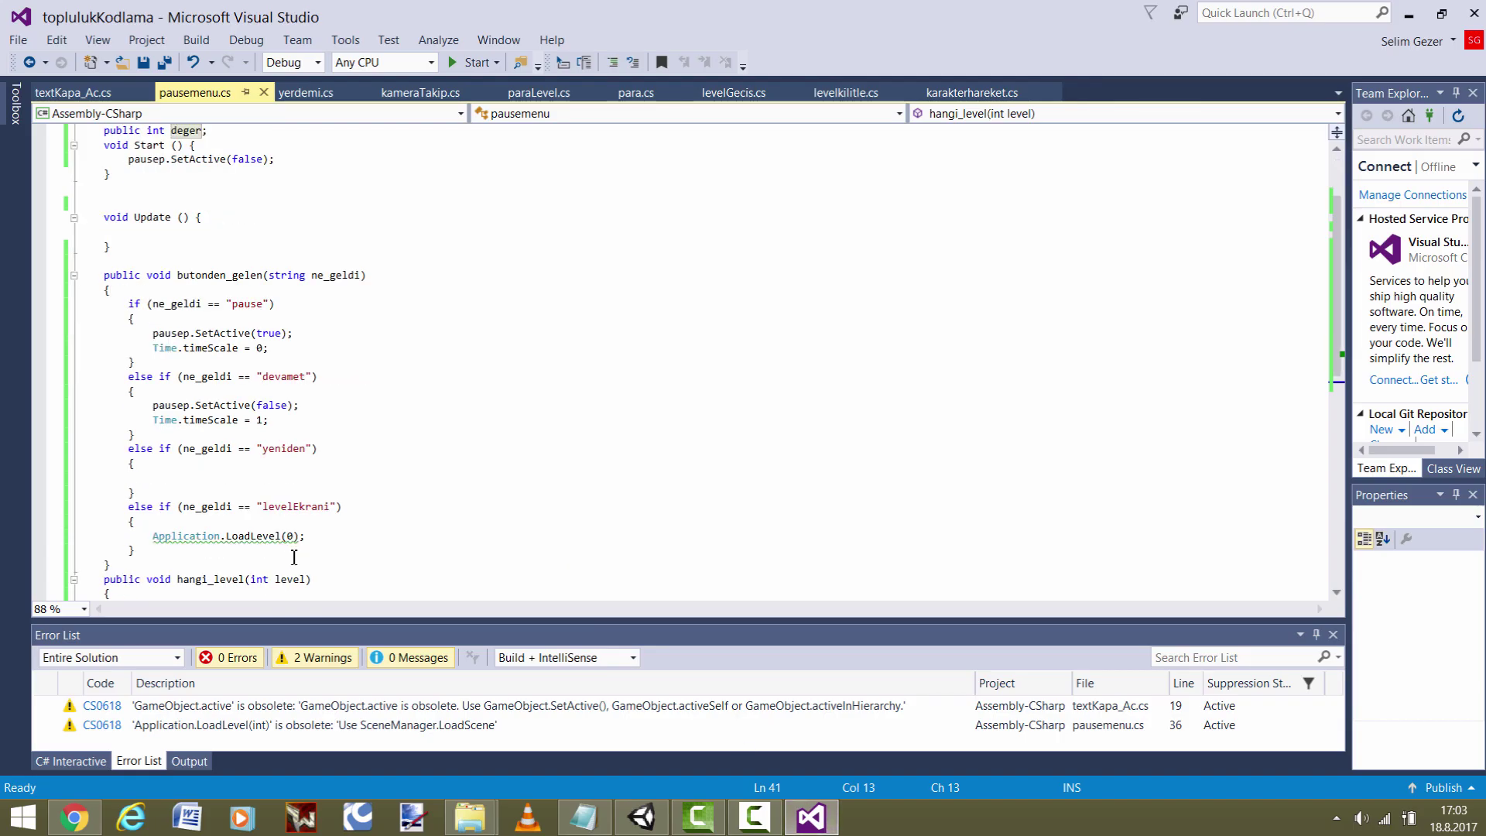
{"action": "scroll", "coordinate": [287, 546], "scroll_direction": "down", "scroll_amount": 2}
{"action": "type", "text": "deger = level;"}
{"action": "key", "text": "Return"}
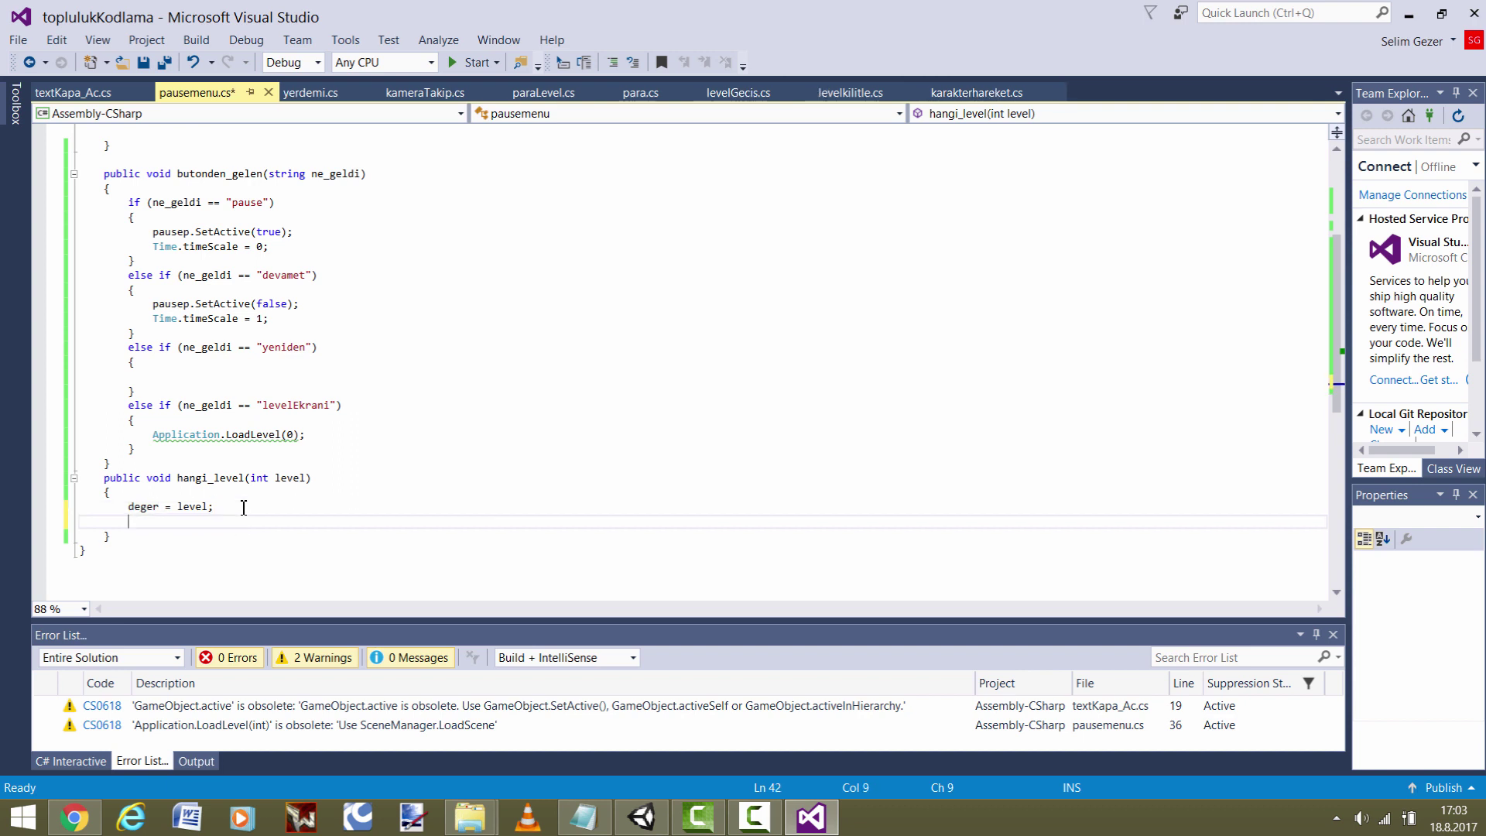
{"action": "type", "text": "player"}
{"action": "type", "text": "."}
{"action": "type", "text": "set"}
{"action": "key", "text": "Down"}
{"action": "key", "text": "Tab"}
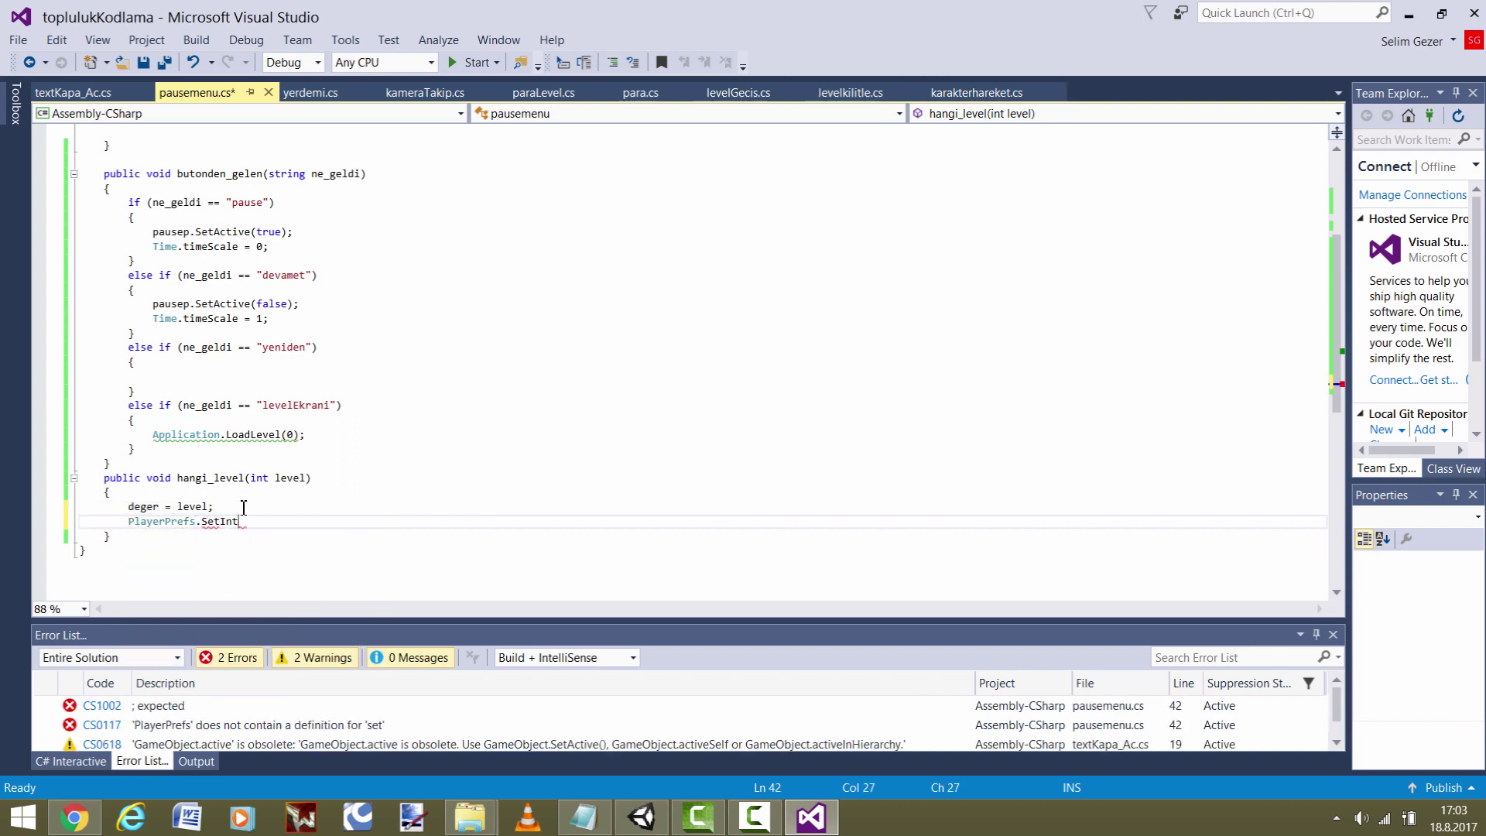
{"action": "type", "text": "(\""}
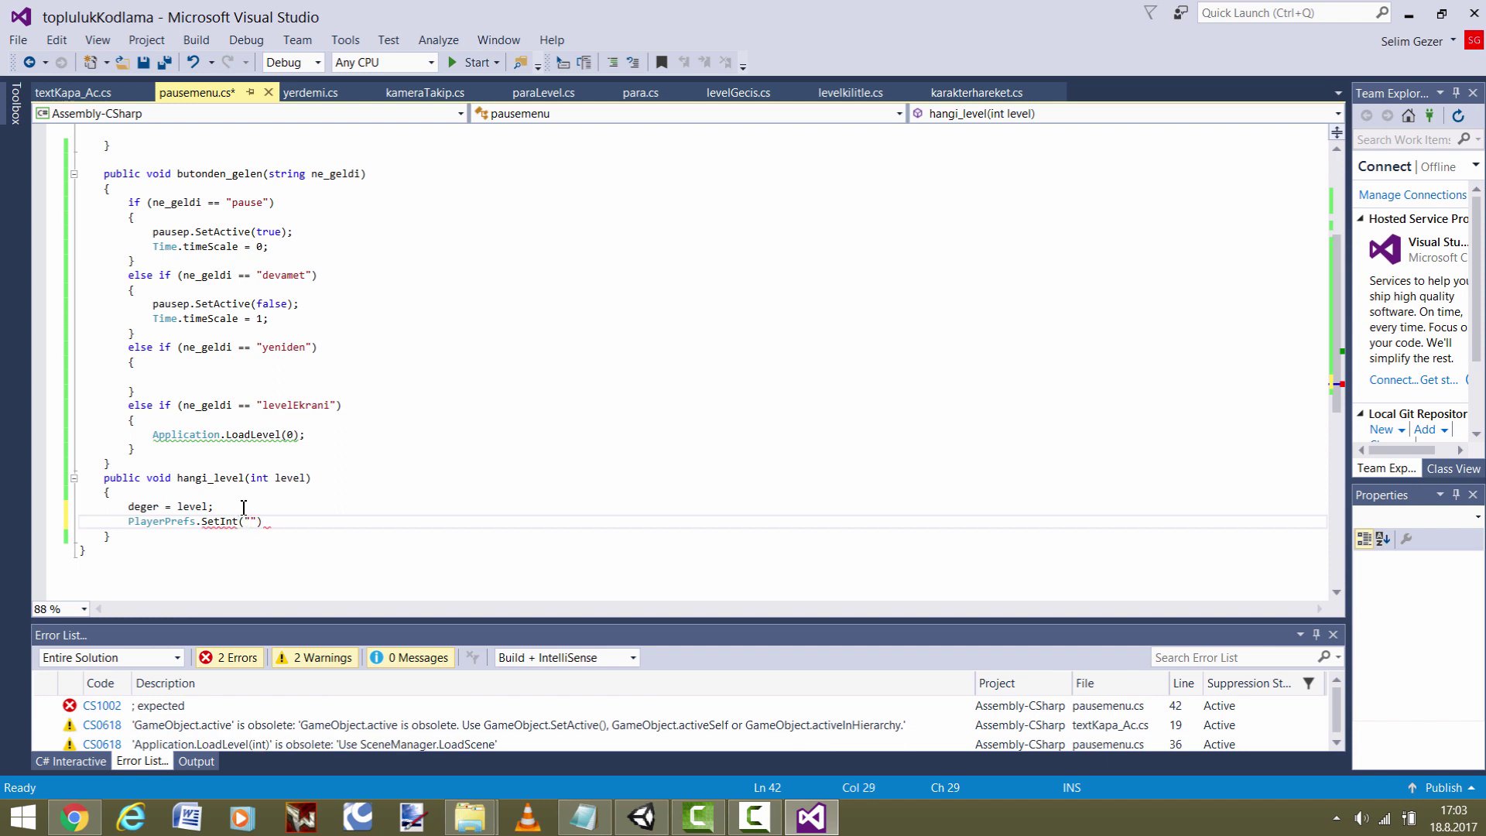
{"action": "type", "text": "level\",de"}
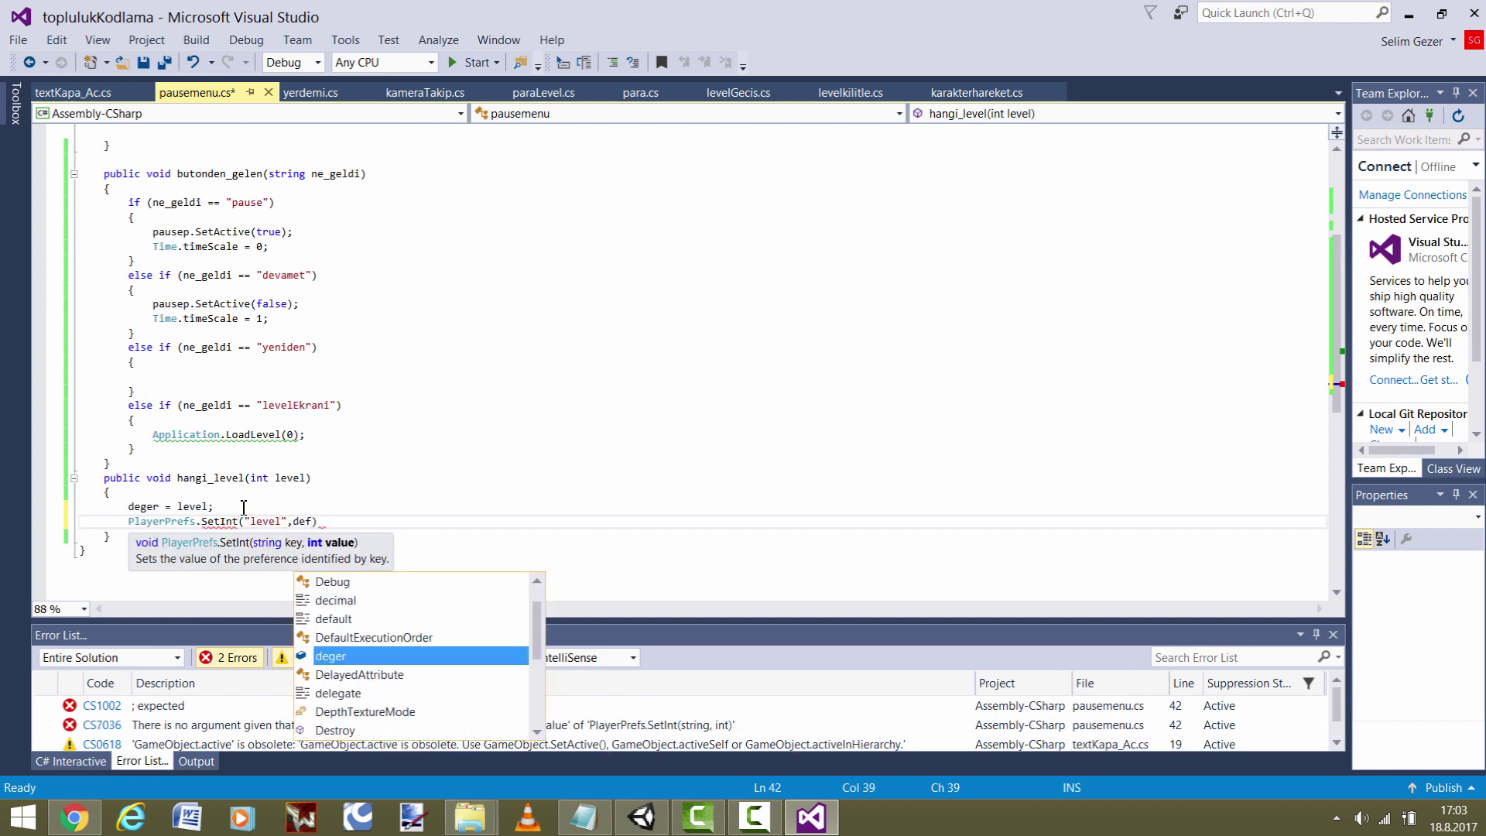
{"action": "type", "text": "ge"}
{"action": "key", "text": "Tab"}
{"action": "type", "text": ")"}
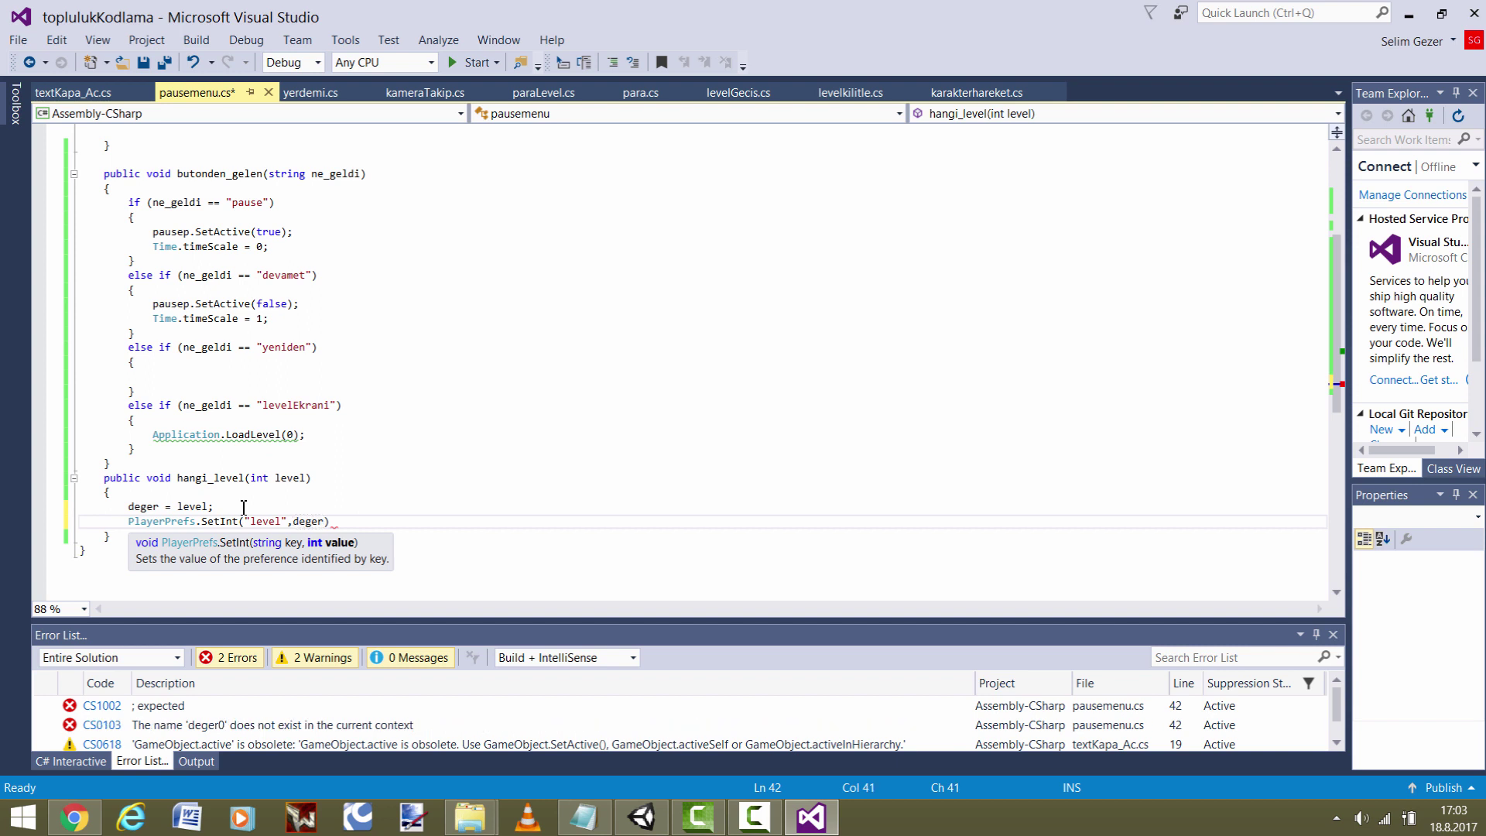
{"action": "type", "text": ";"}
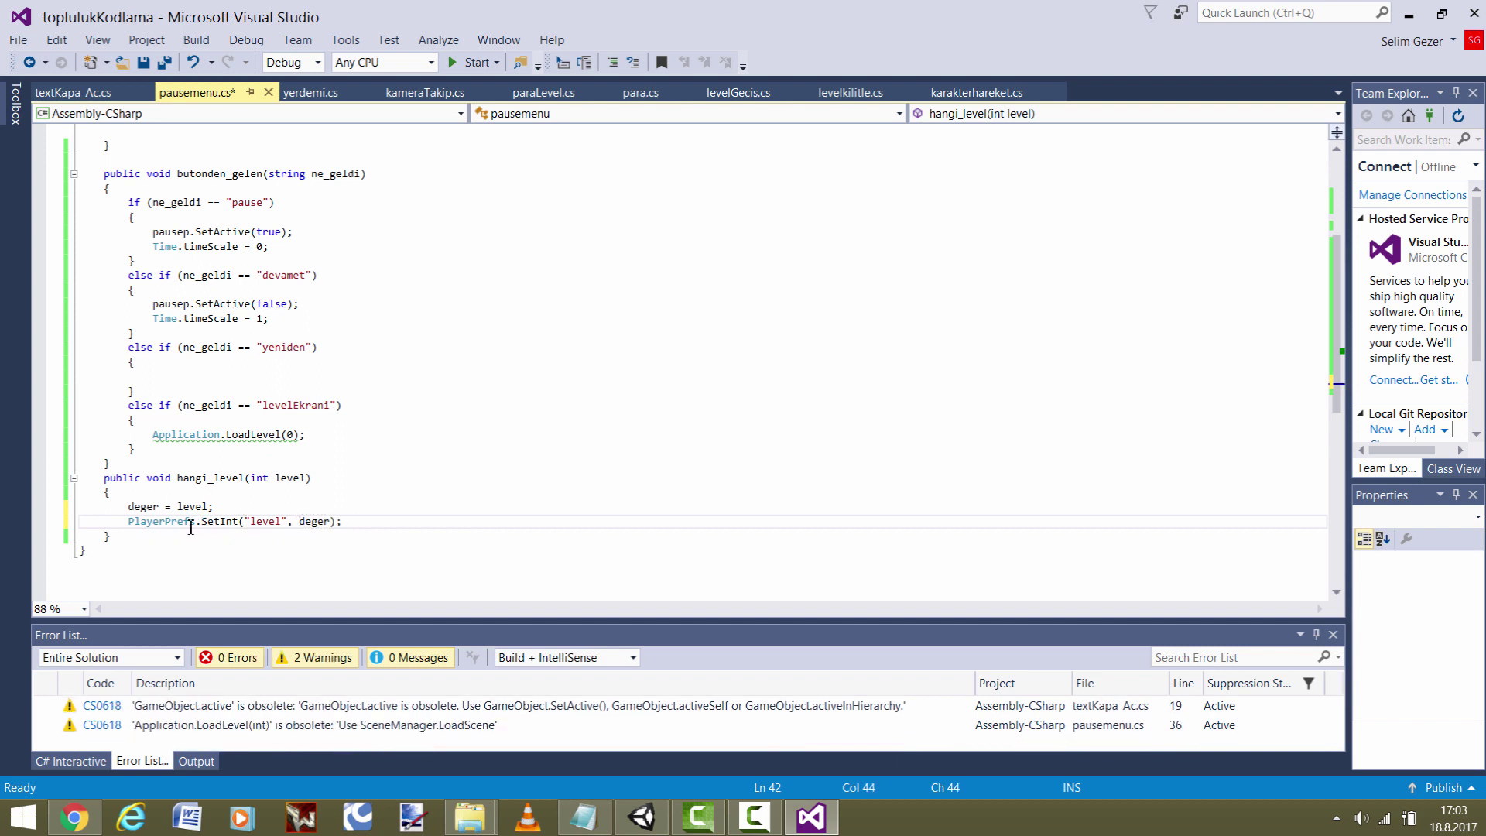
{"action": "key", "text": "ctrl+s"}
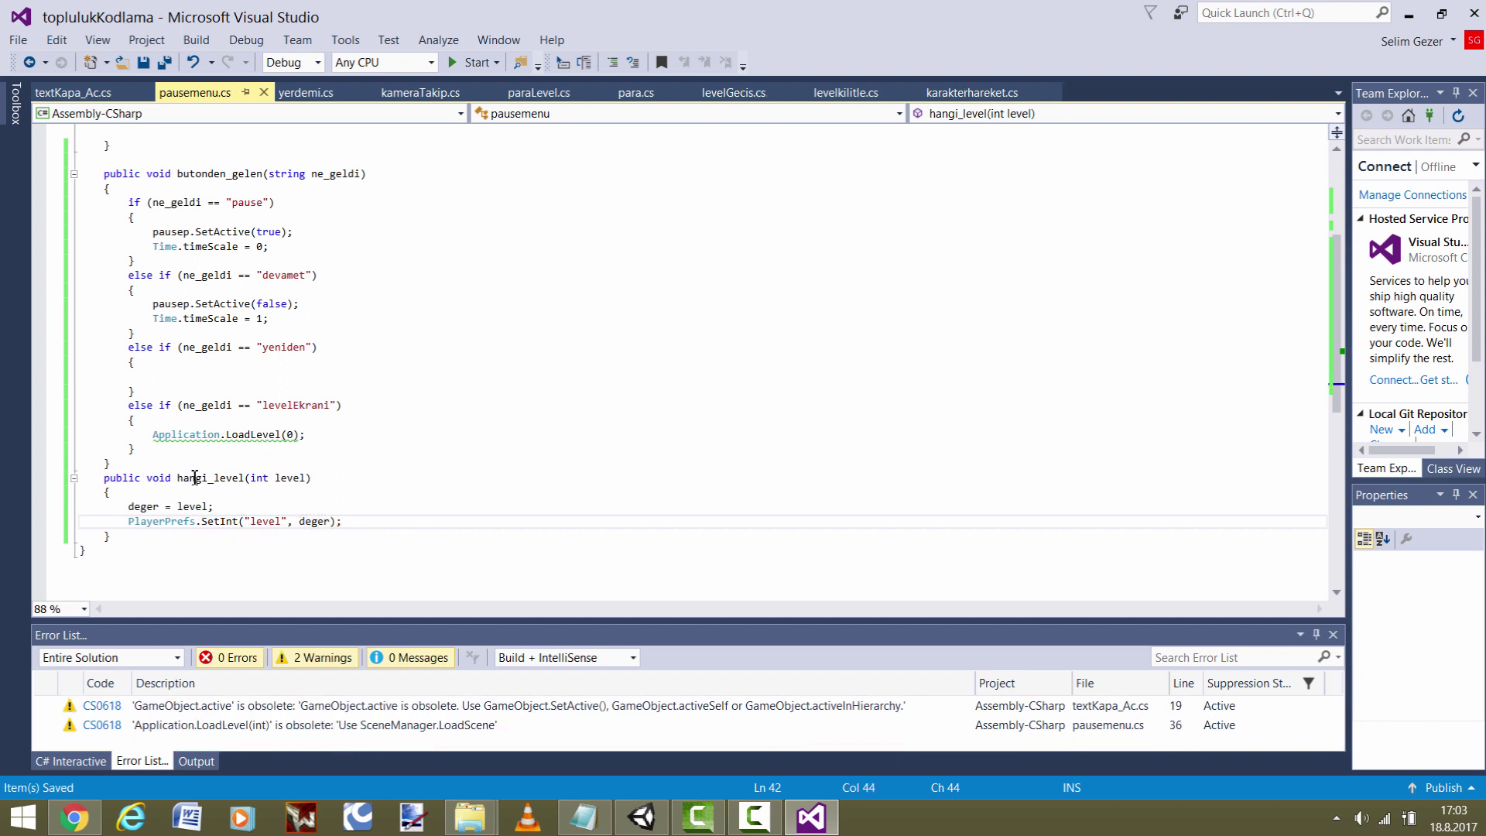
- Add deger = PlayerPrefs.GetInt("level"); to Start and save the script
{"action": "scroll", "coordinate": [326, 554], "scroll_direction": "up", "scroll_amount": 5}
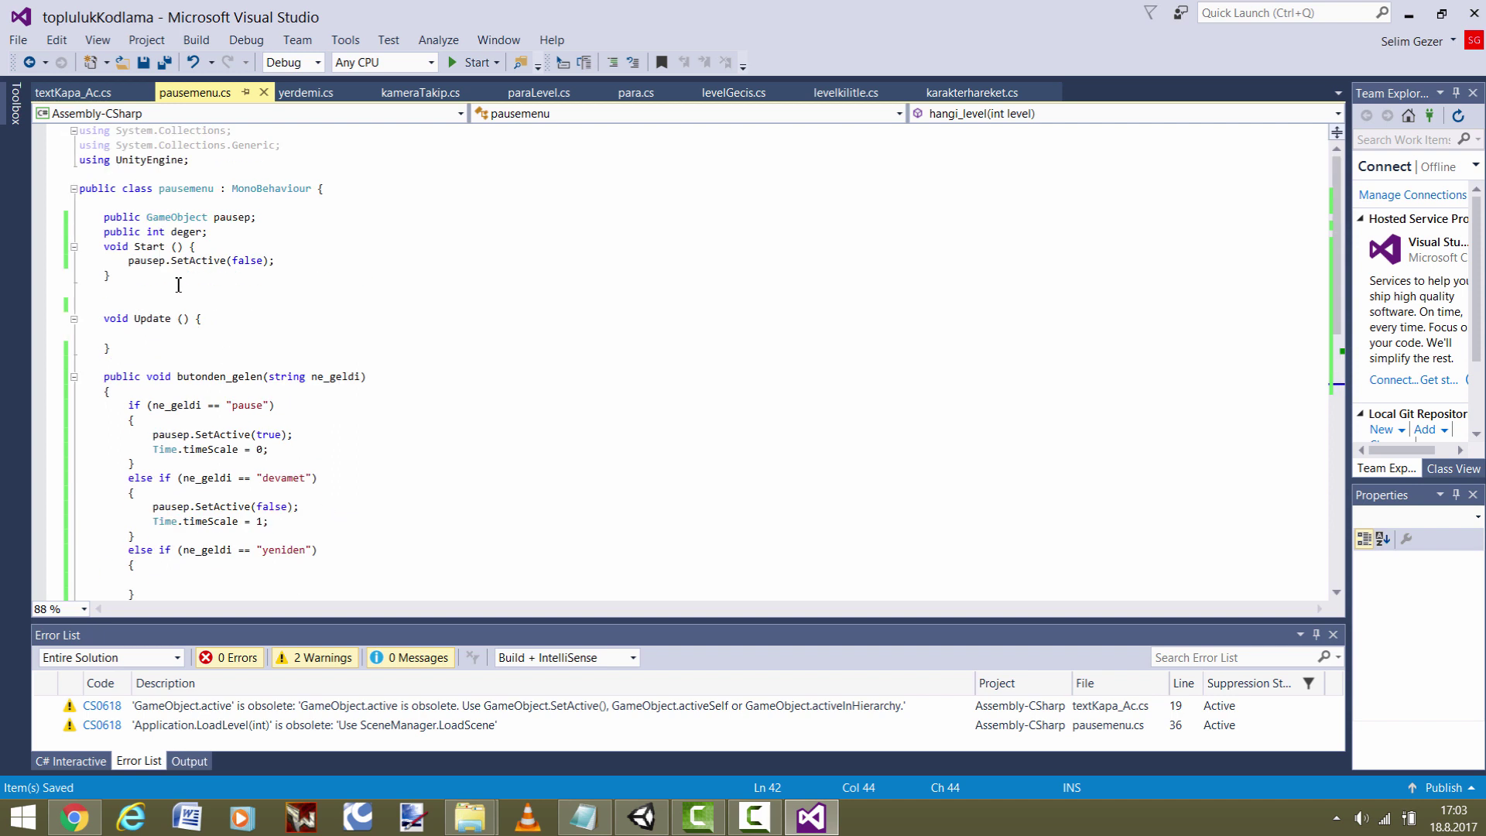
{"action": "left_click", "coordinate": [313, 269]}
{"action": "key", "text": "Return"}
{"action": "type", "text": "deger"}
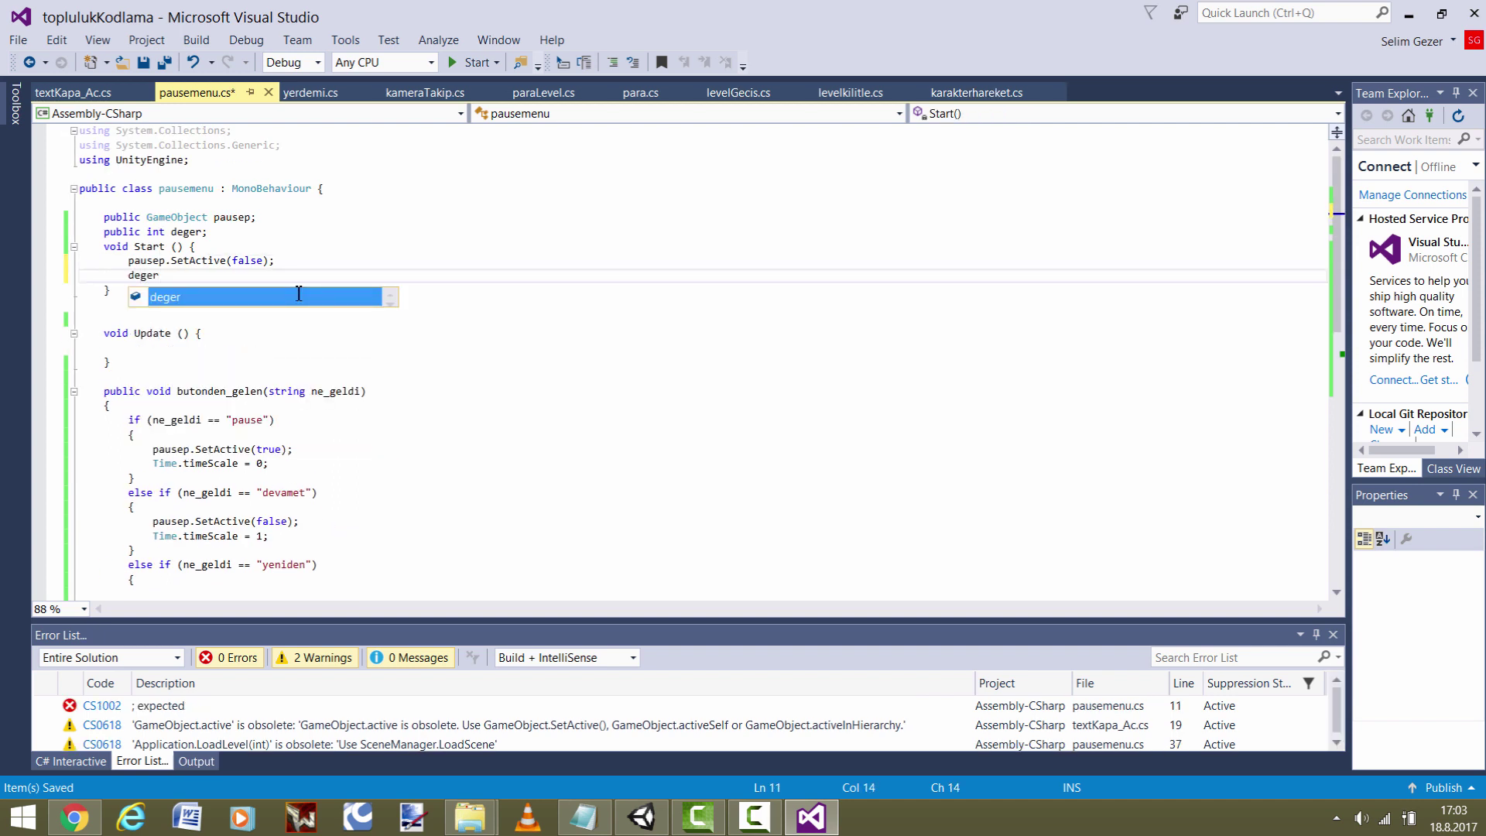
{"action": "type", "text": "=playerPrefs"}
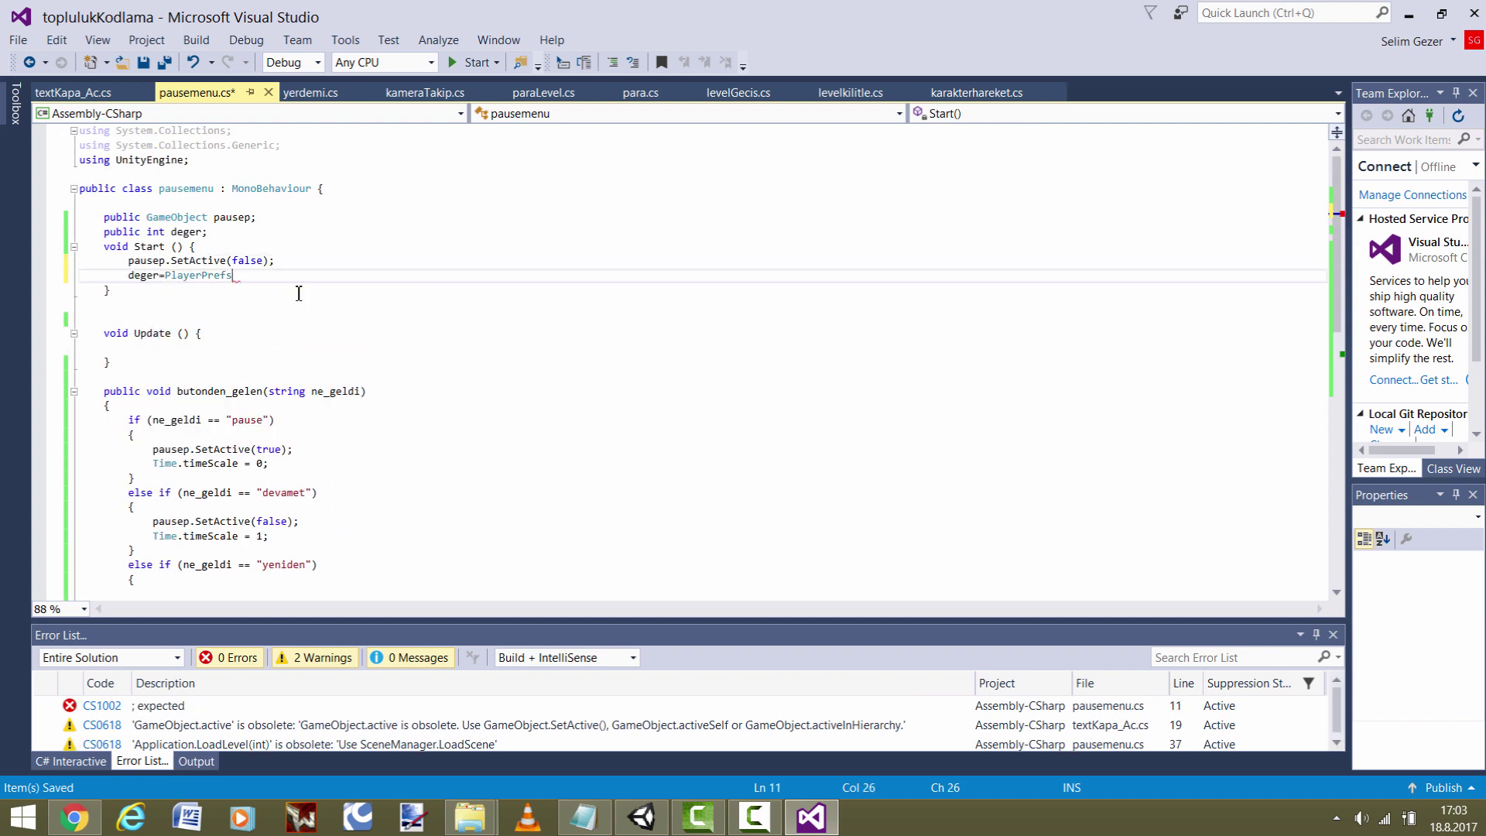
{"action": "type", "text": ".s"}
{"action": "key", "text": "BackSpace"}
{"action": "type", "text": "ge"}
{"action": "key", "text": "Down"}
{"action": "type", "text": "()"}
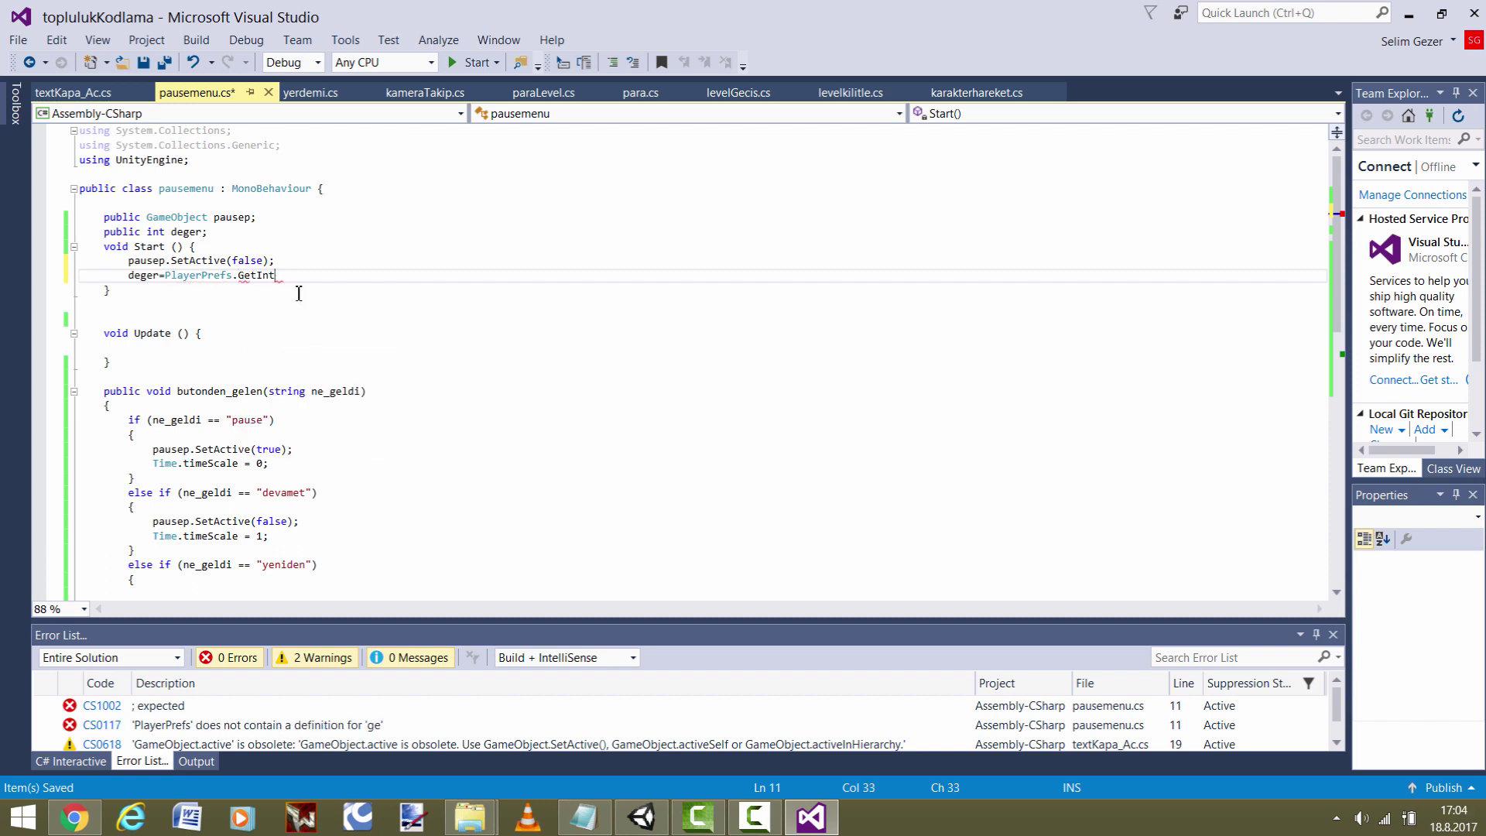
{"action": "type", "text": "\""}
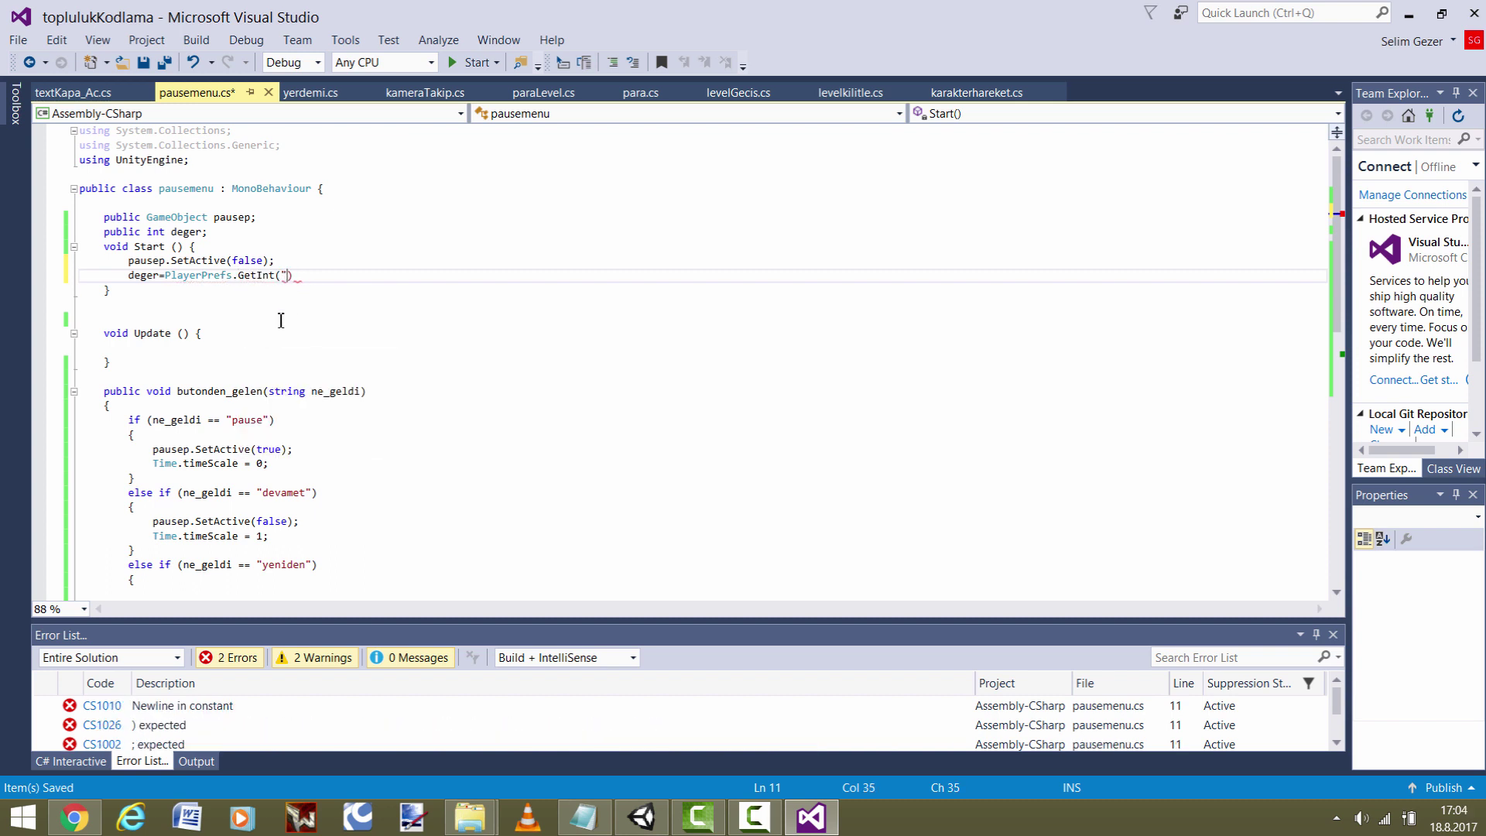
{"action": "type", "text": "level\");"}
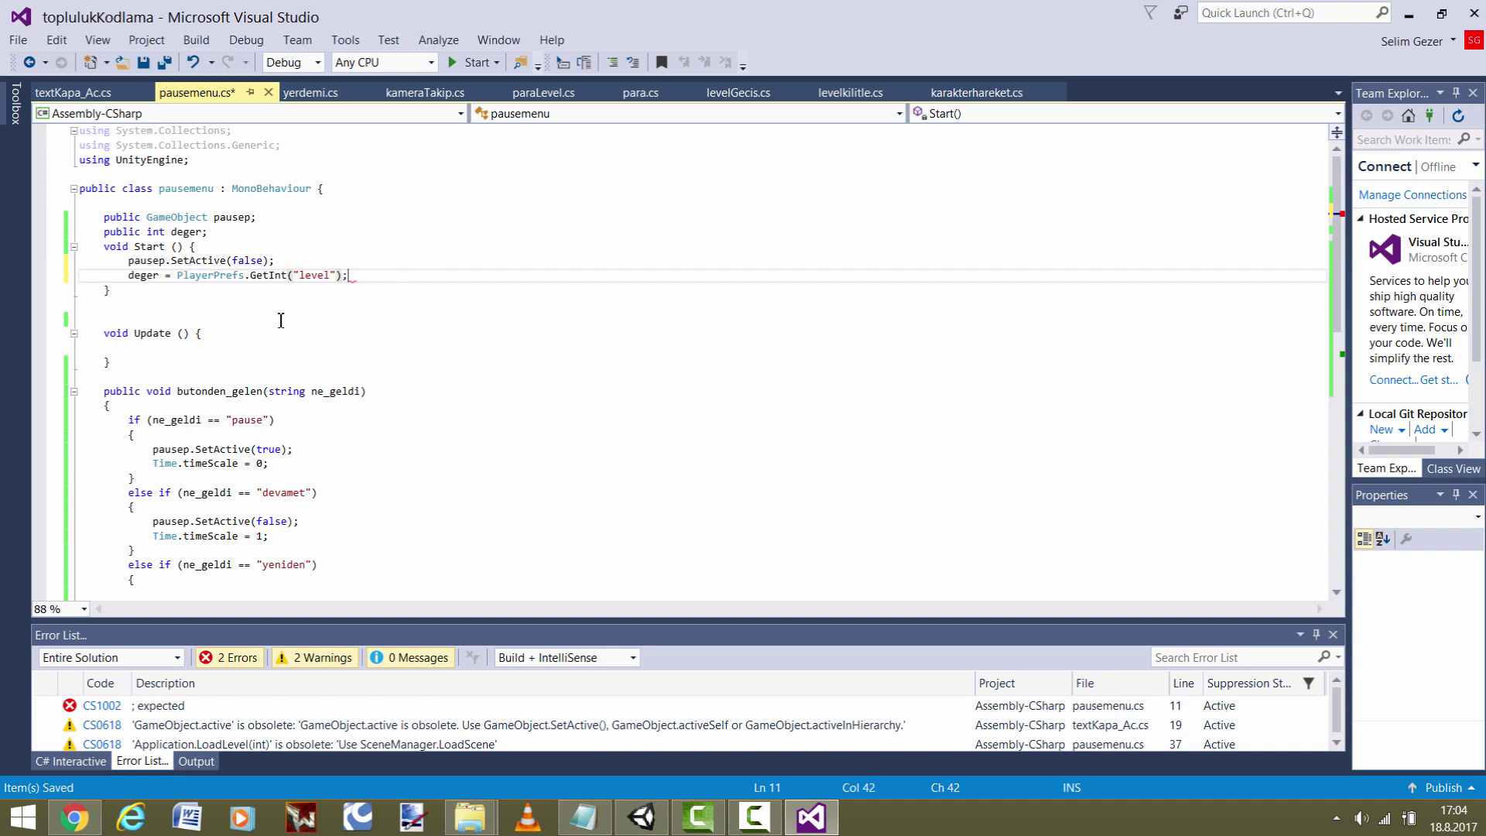
{"action": "key", "text": "ctrl+s"}
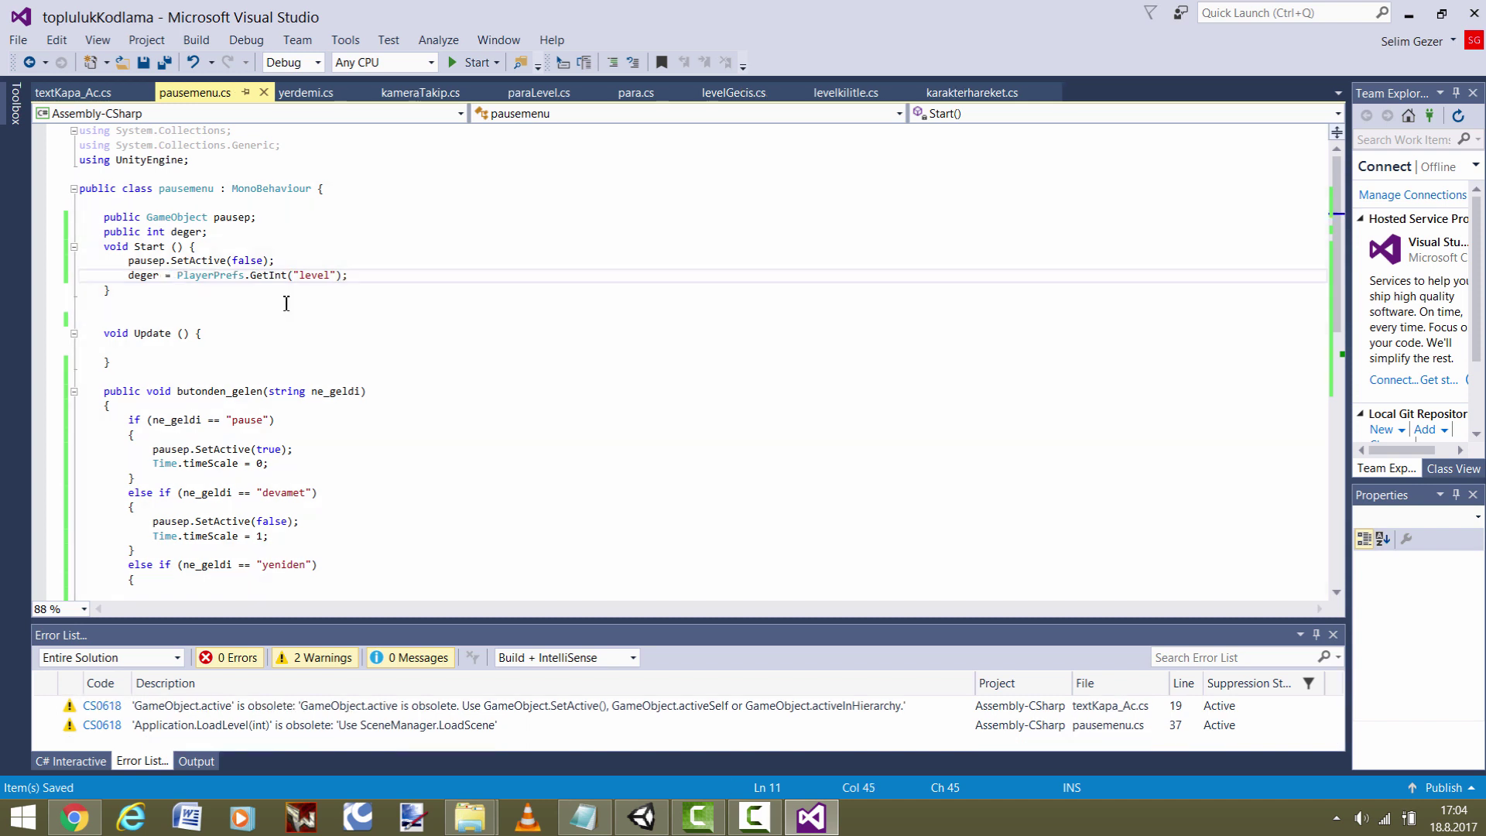
- Play into level1 via LEVEL 1, verify the camera's Pausemenu Deger reads 1, then stop
{"action": "left_click", "coordinate": [642, 816]}
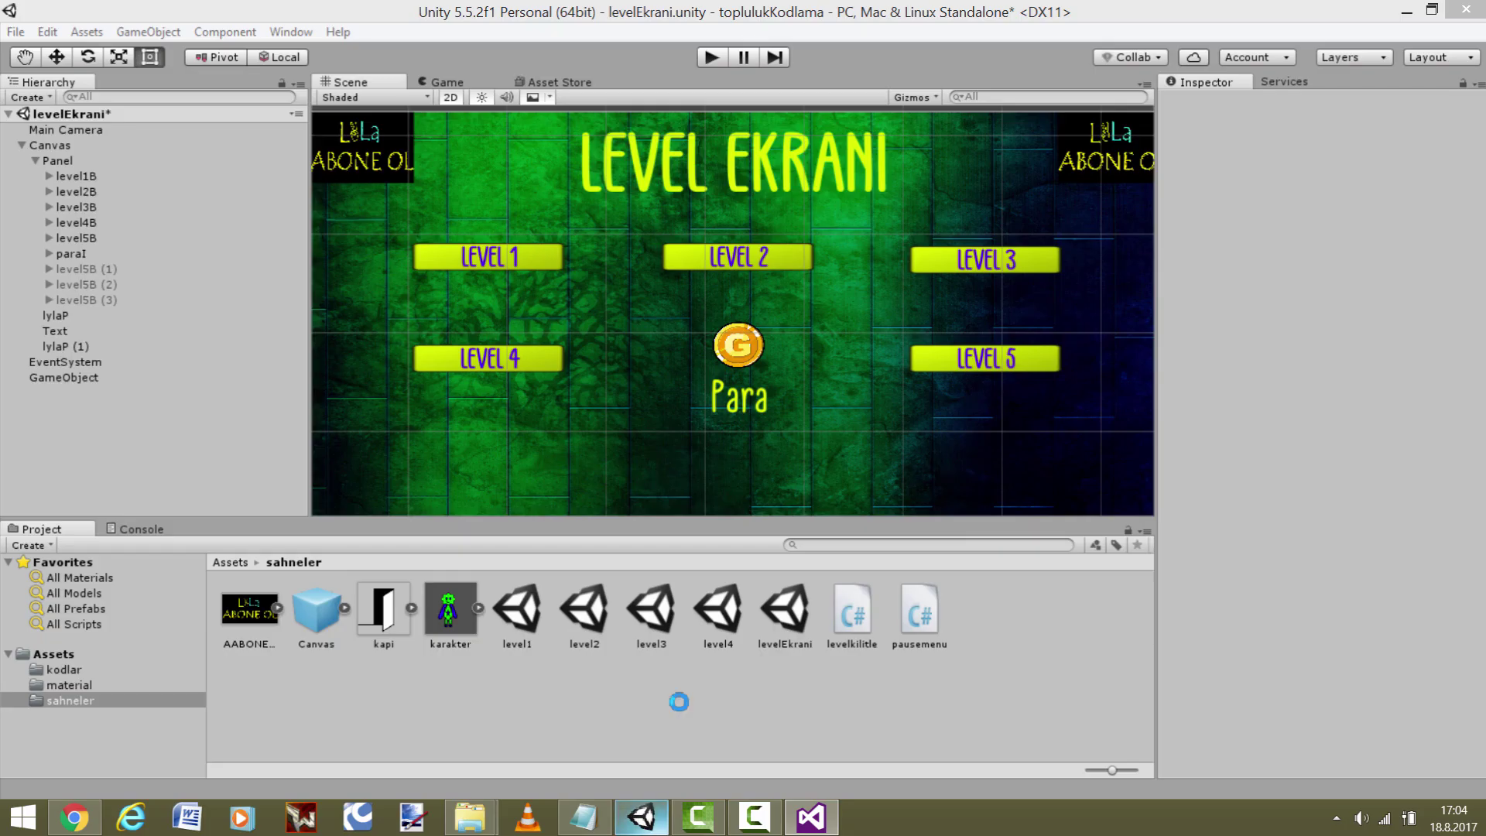
{"action": "left_click", "coordinate": [709, 58]}
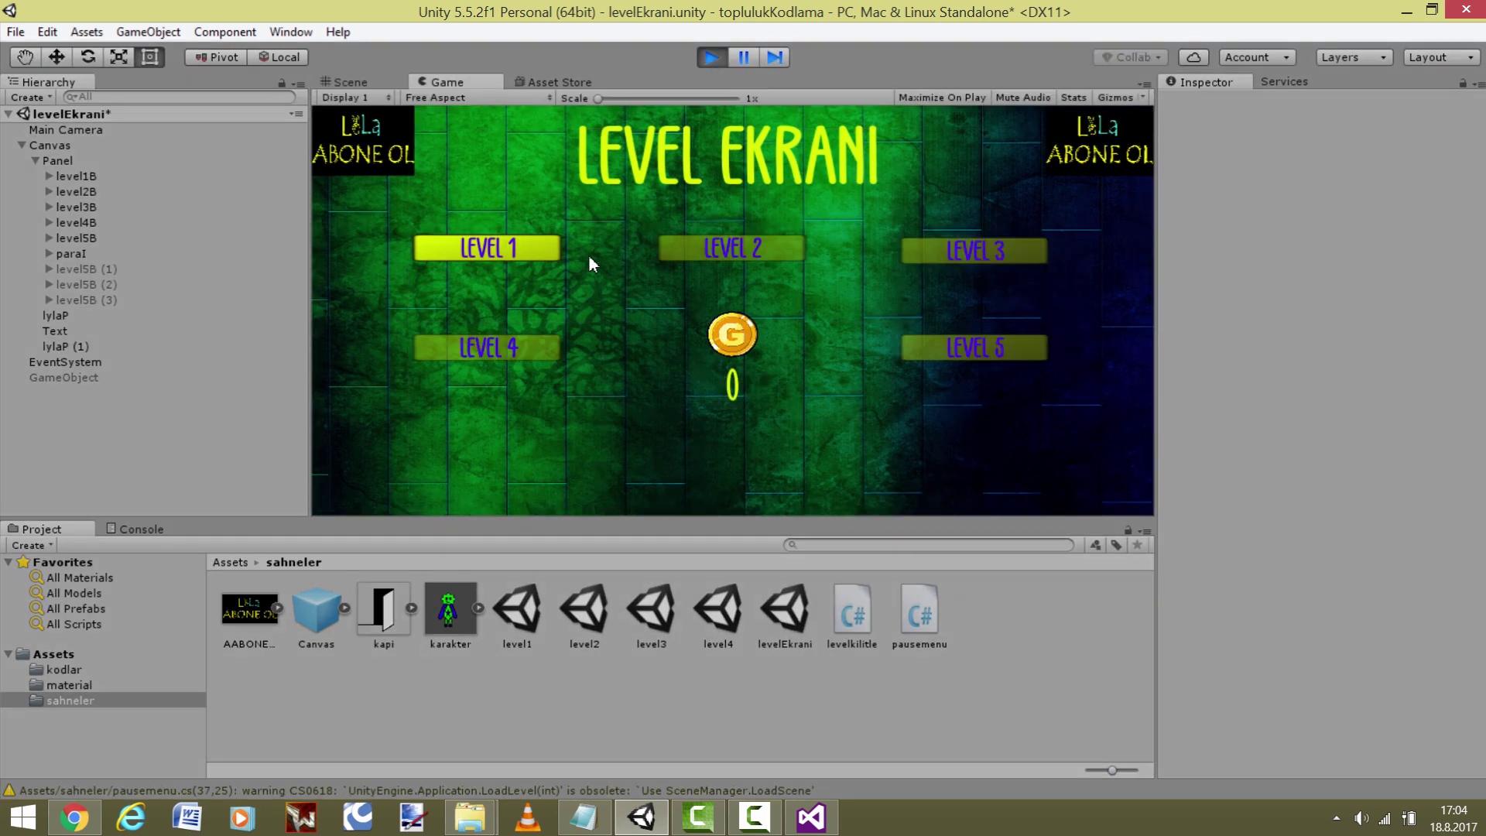
{"action": "left_click", "coordinate": [486, 248]}
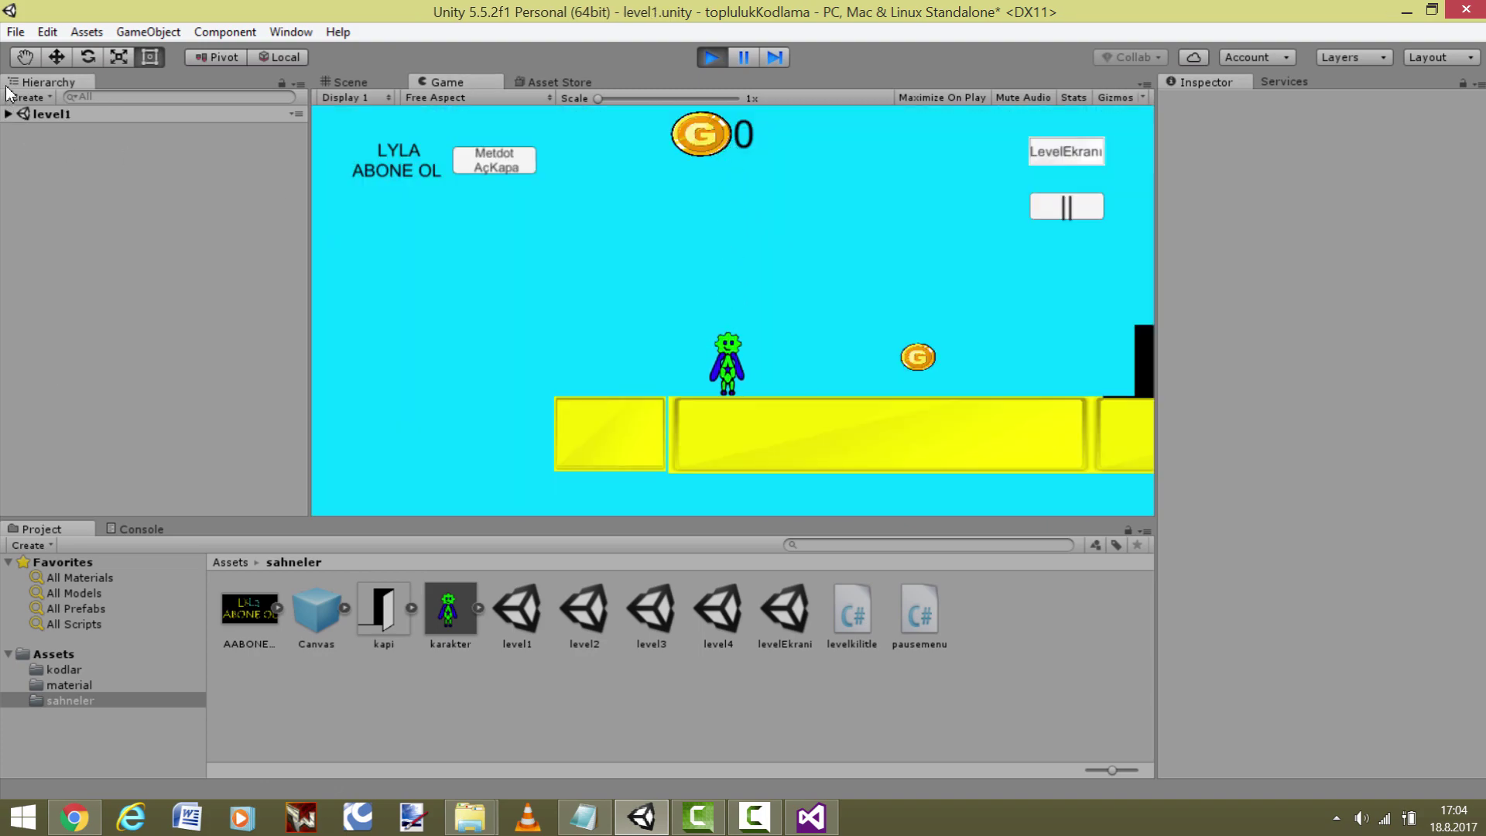
{"action": "left_click", "coordinate": [9, 114]}
{"action": "left_click", "coordinate": [66, 130]}
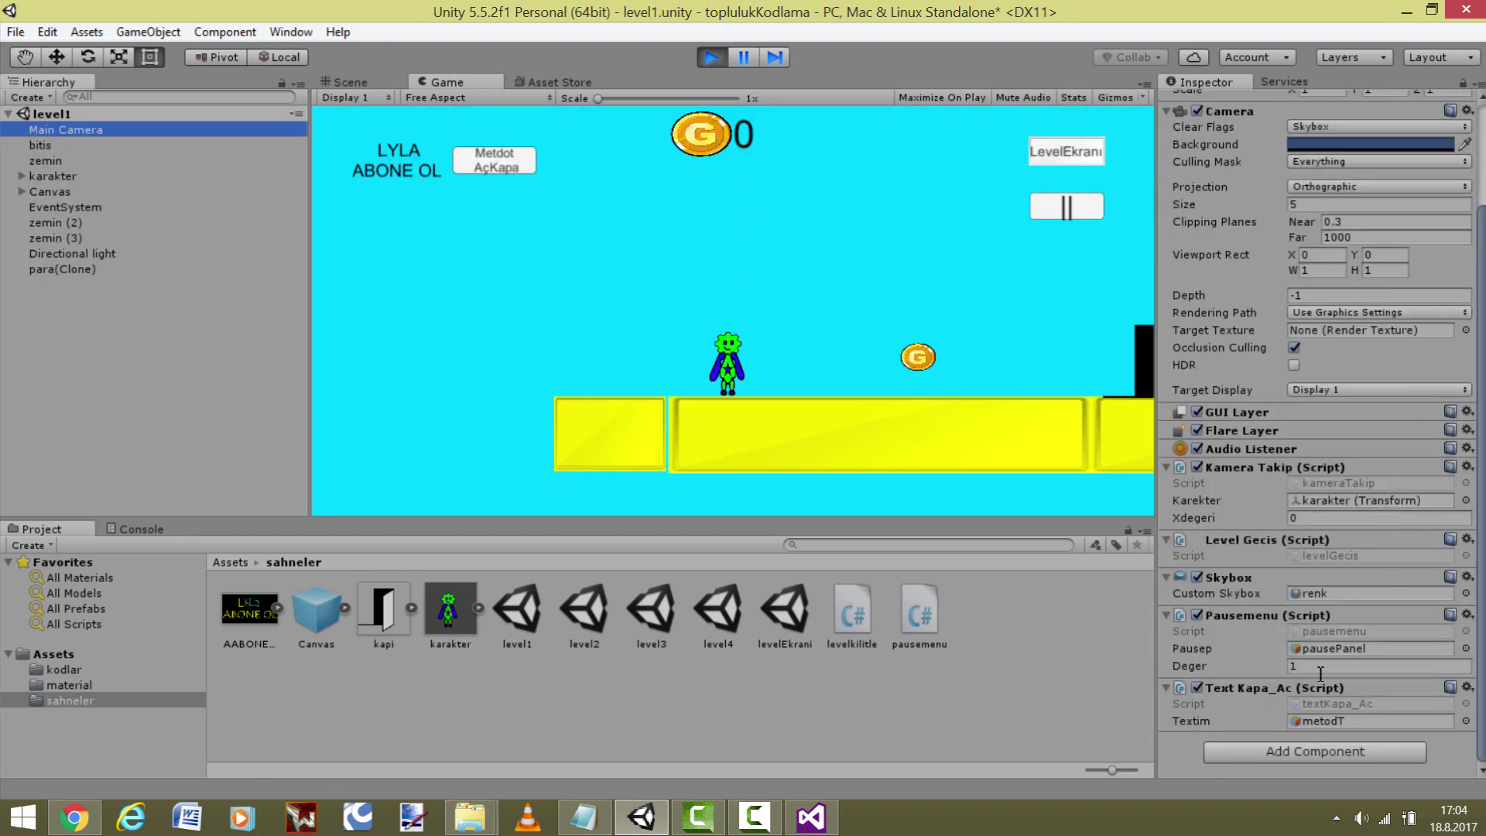
{"action": "left_click", "coordinate": [1300, 669]}
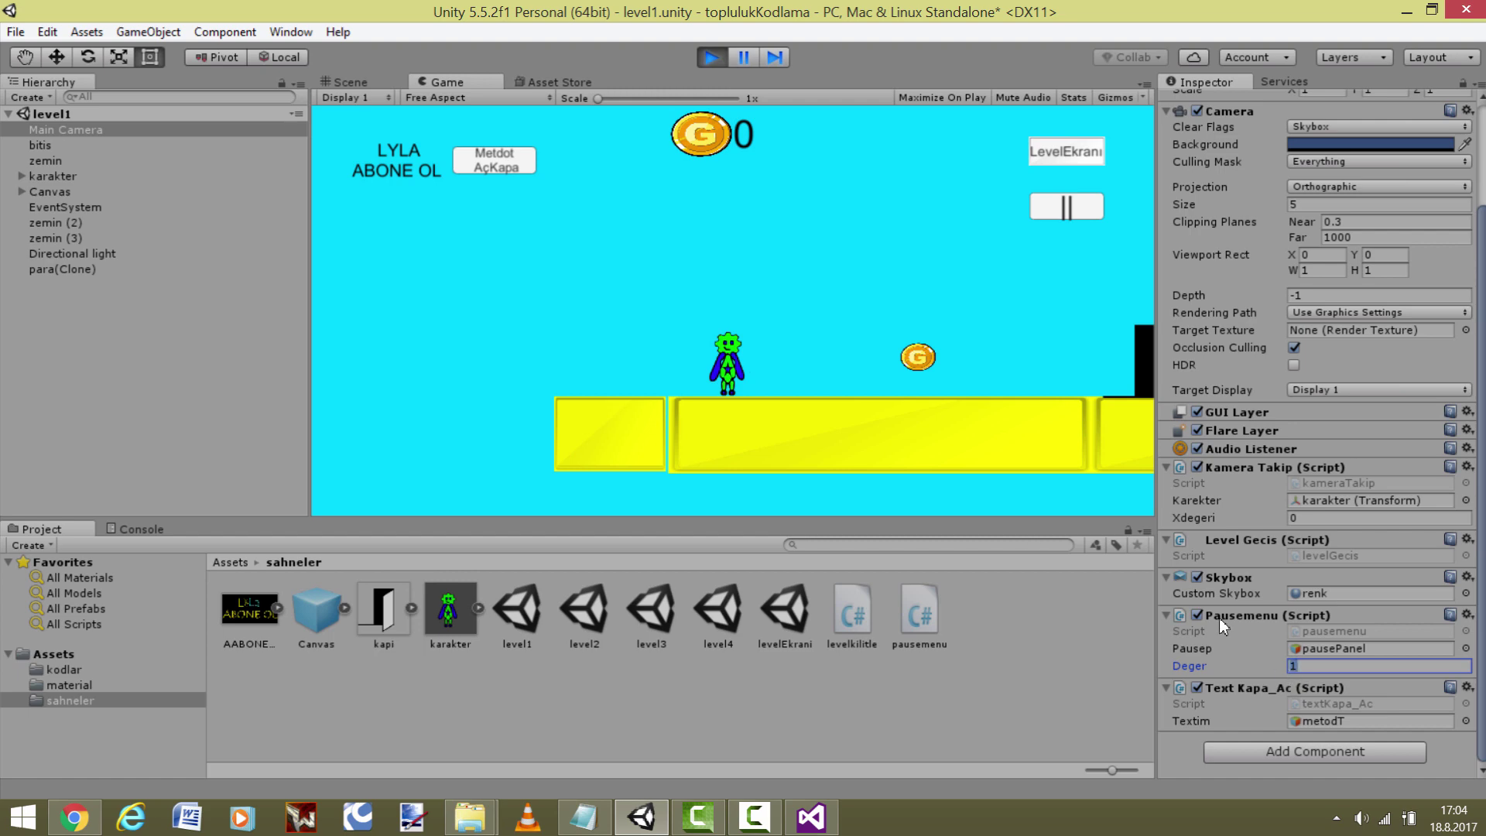
{"action": "left_click", "coordinate": [771, 233]}
{"action": "left_click", "coordinate": [711, 59]}
{"action": "left_click", "coordinate": [810, 817]}
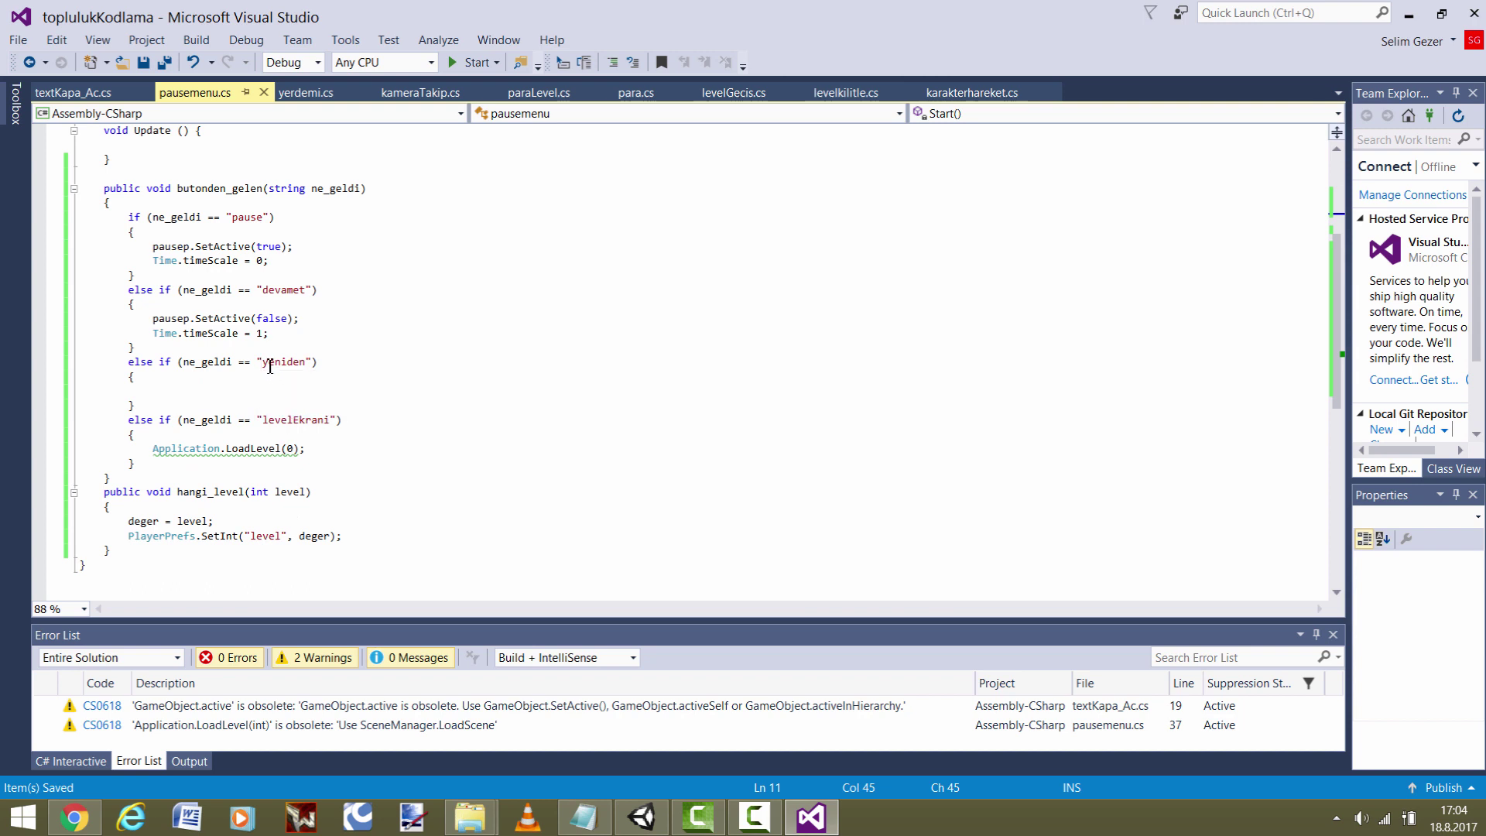
- Add Application.LoadLevel(deger); inside the "yeniden" branch and save pausemenu.cs
{"action": "double_click", "coordinate": [270, 366]}
{"action": "left_click", "coordinate": [201, 391]}
{"action": "type", "text": "a"}
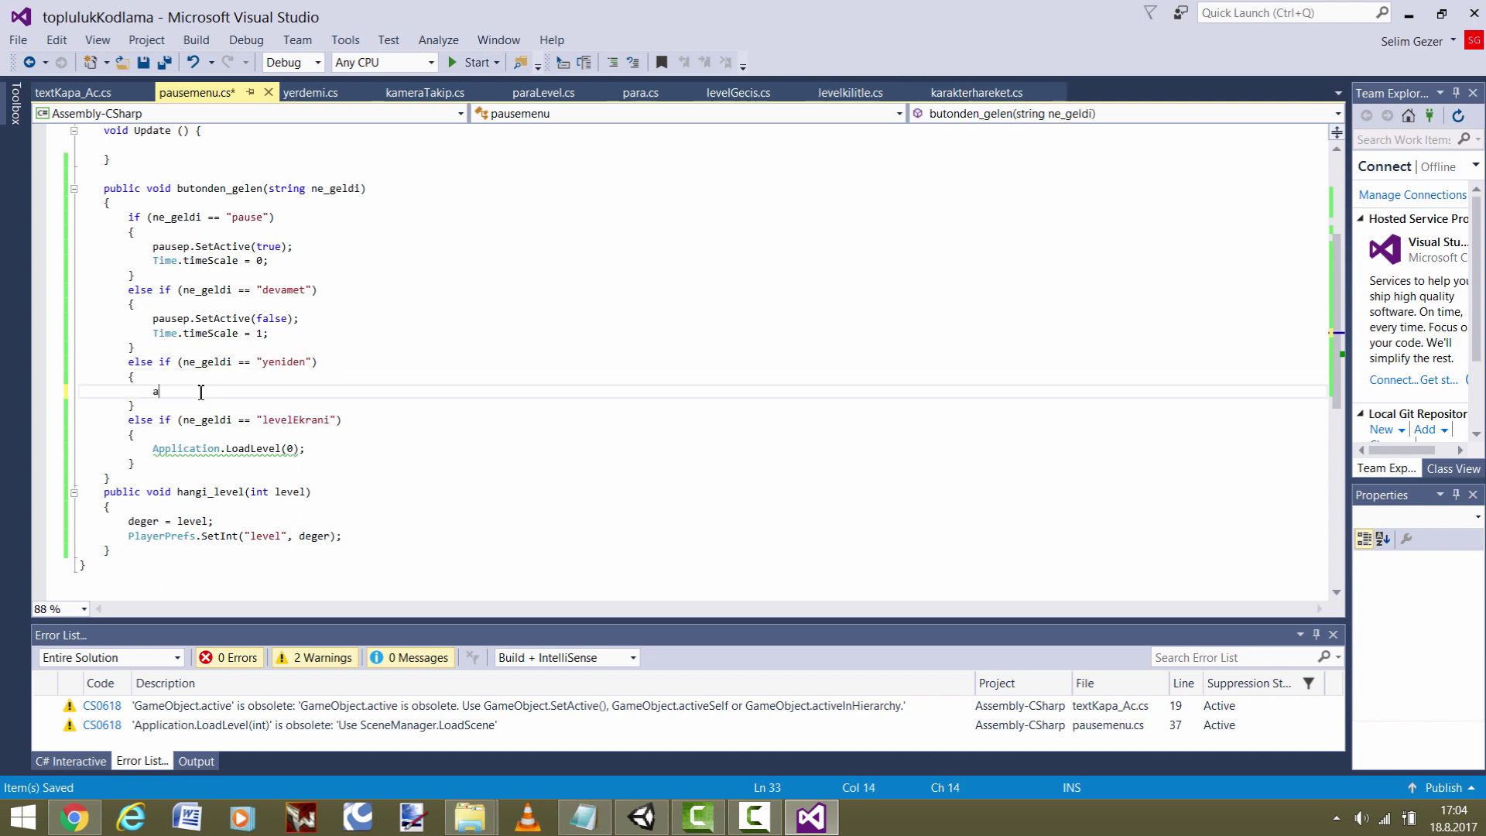
{"action": "type", "text": "pp"}
{"action": "key", "text": "Tab"}
{"action": "type", "text": "."}
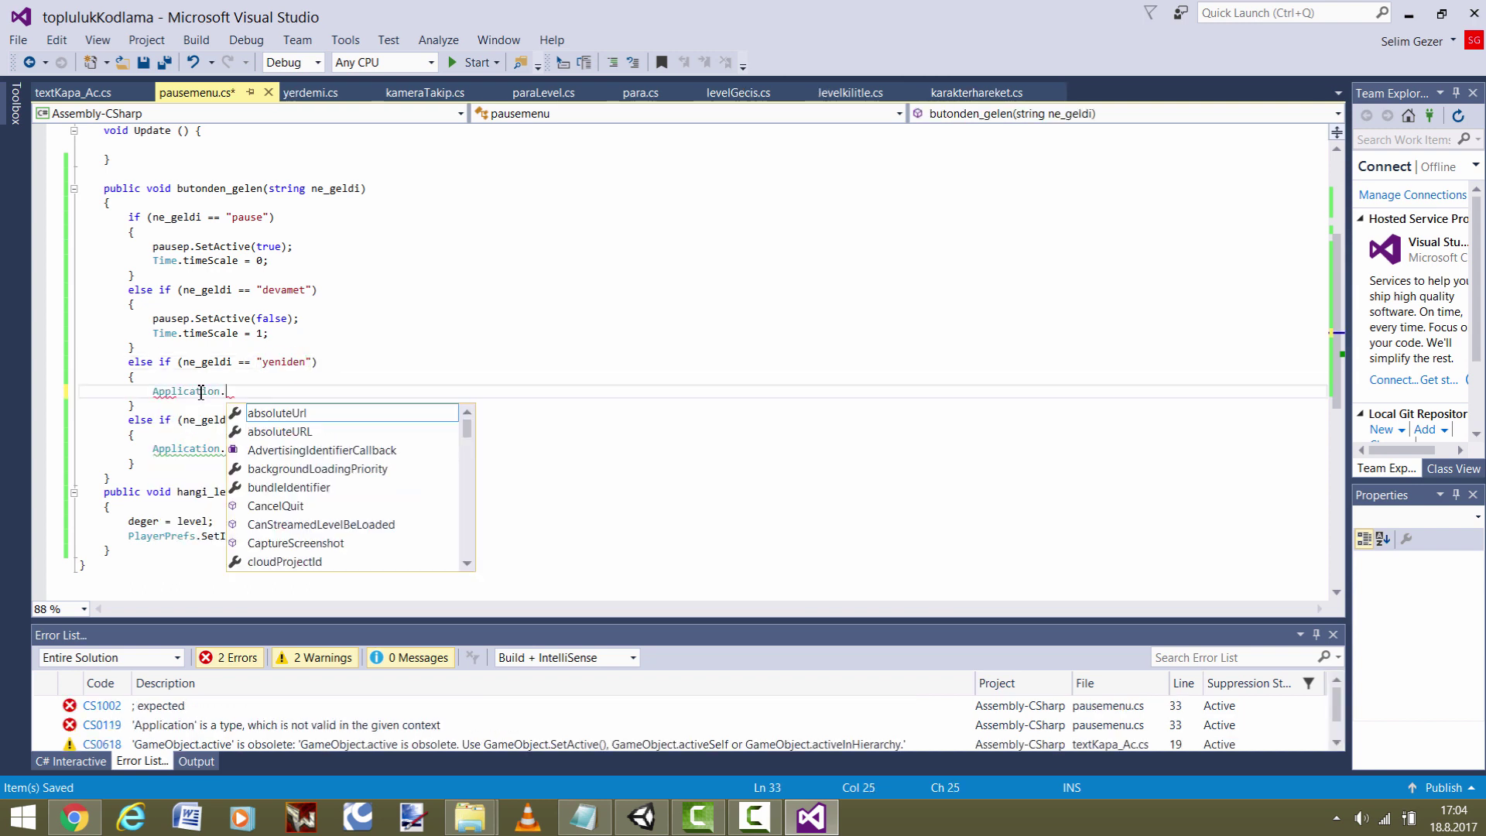
{"action": "type", "text": "load"}
{"action": "key", "text": "Tab"}
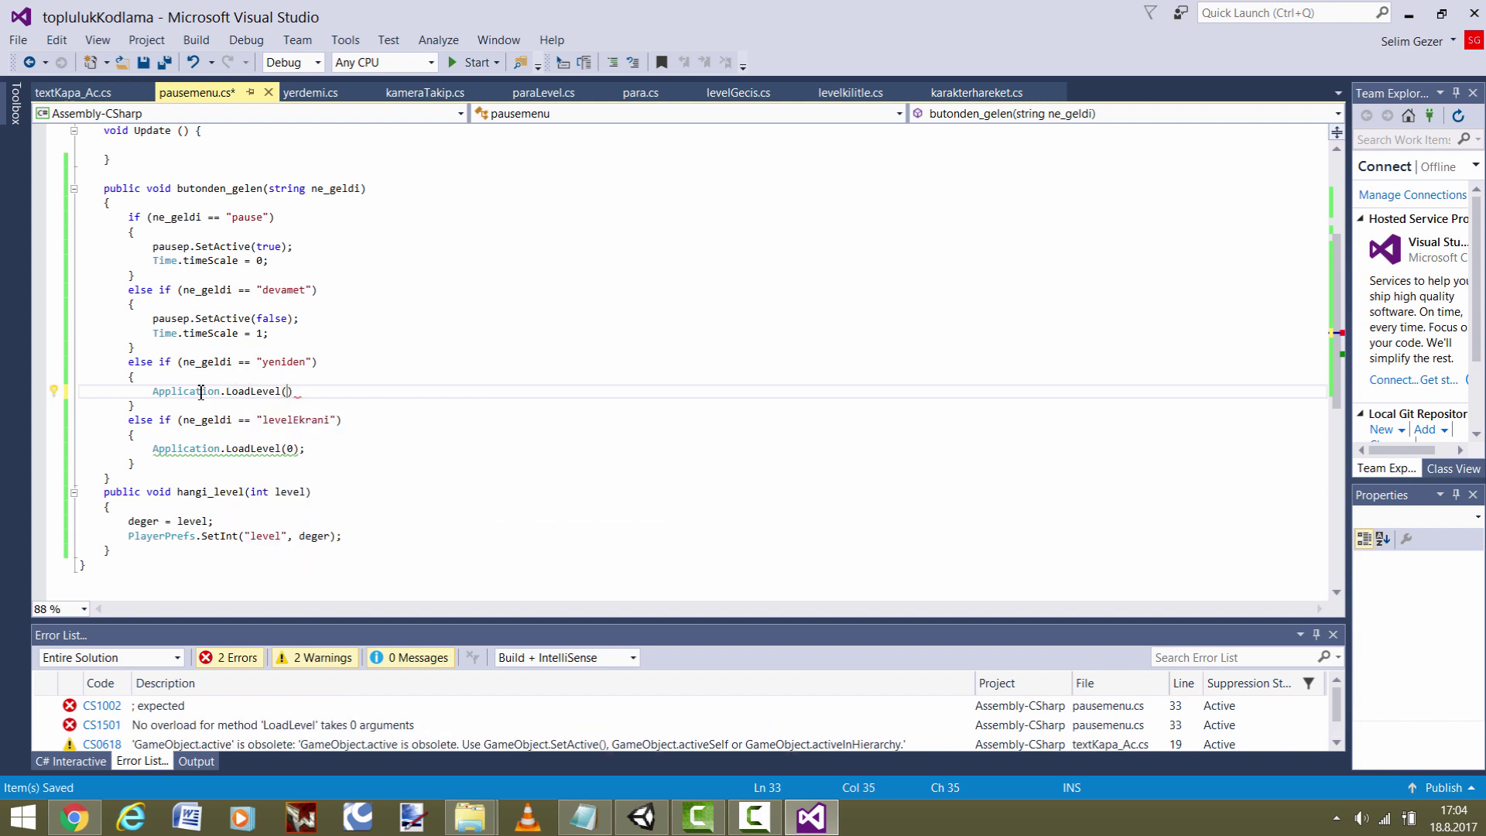
{"action": "type", "text": "deger"}
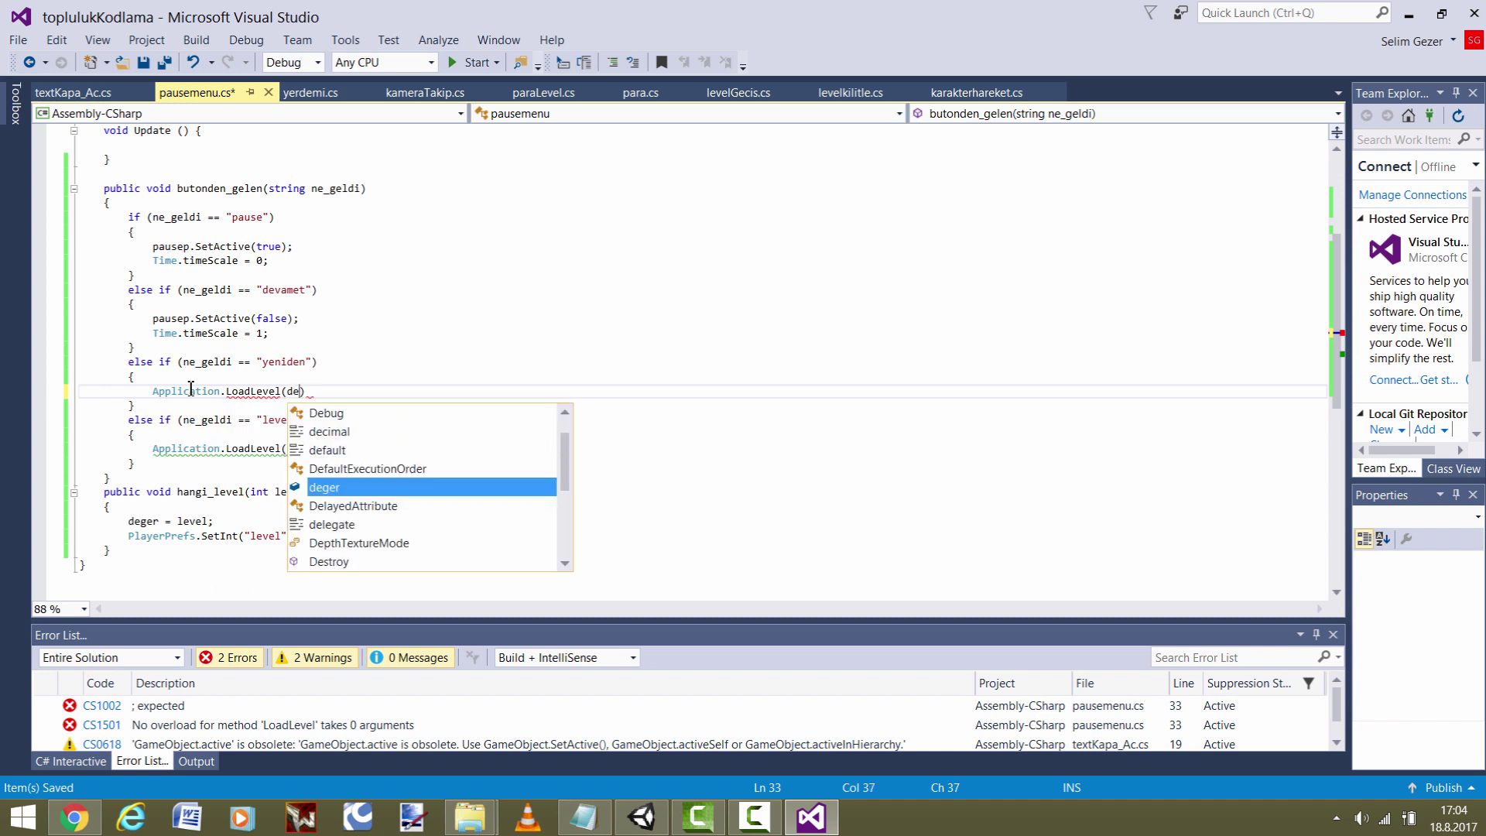
{"action": "left_click", "coordinate": [359, 389]}
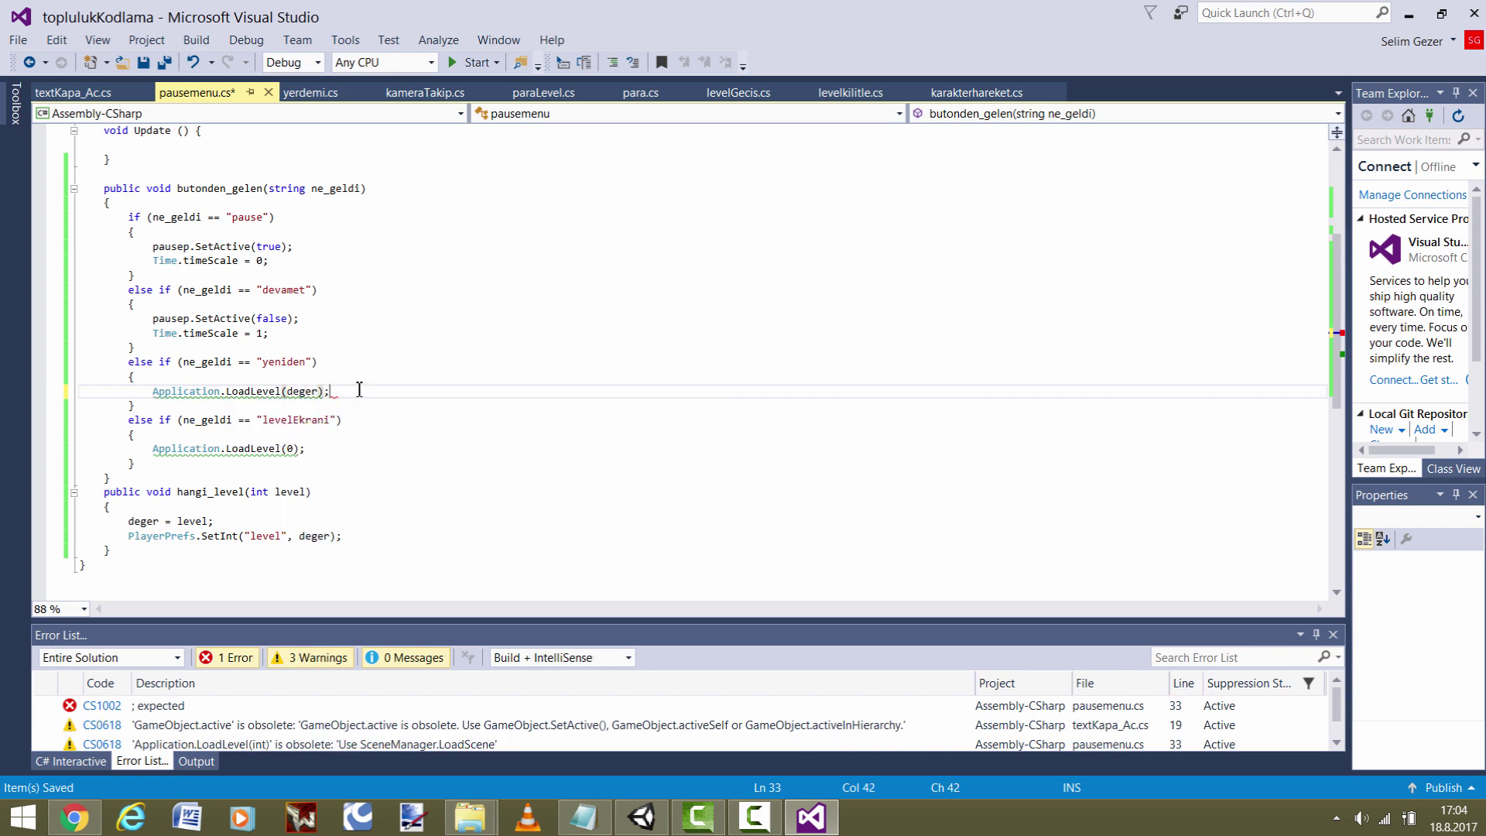
{"action": "key", "text": "ctrl+s"}
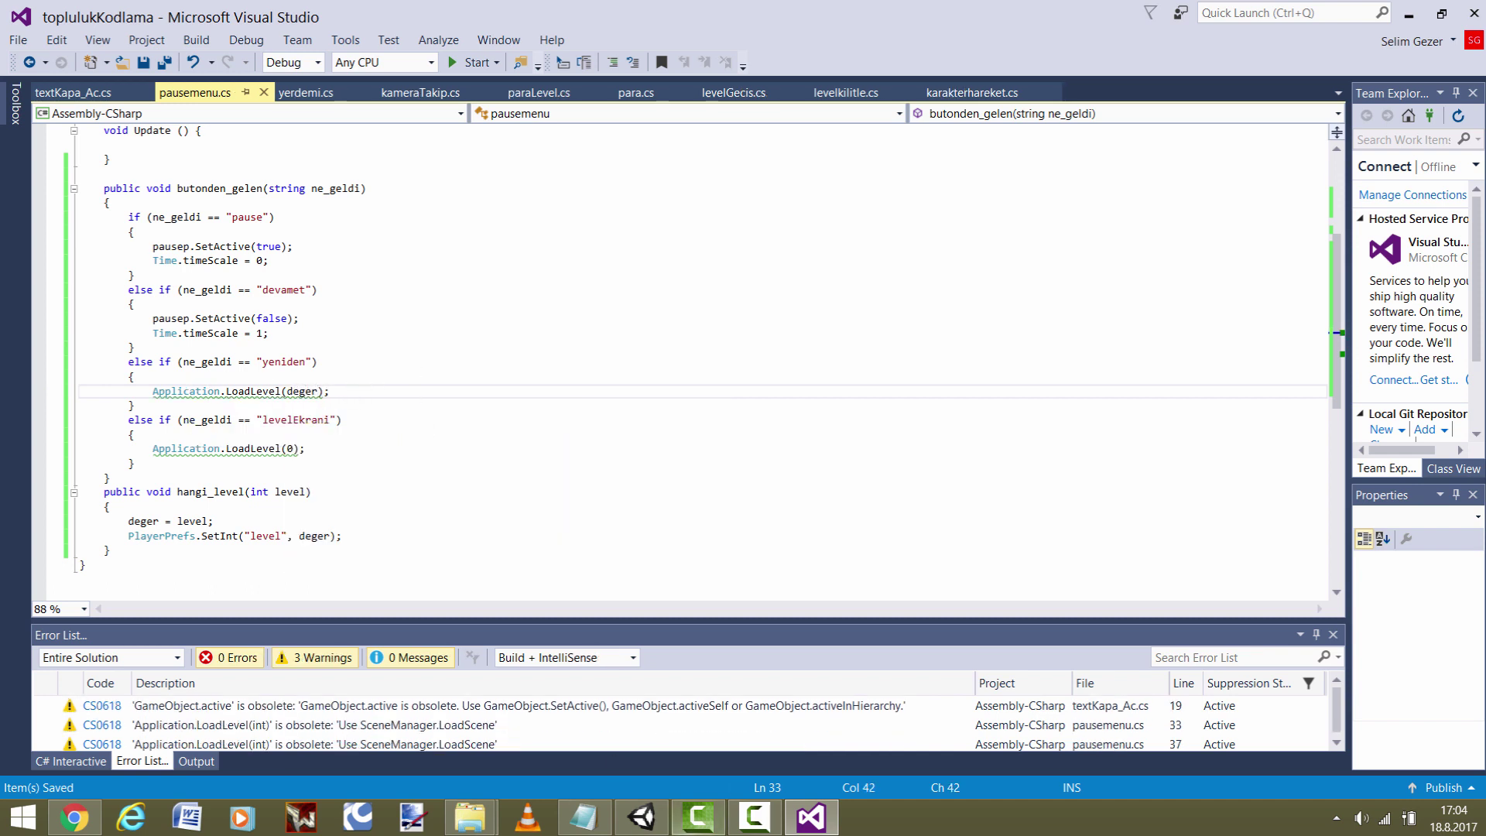
- Play level1, pause, choose Yeniden Başla, pause again, then return to pausemenu.cs
{"action": "left_click", "coordinate": [641, 816]}
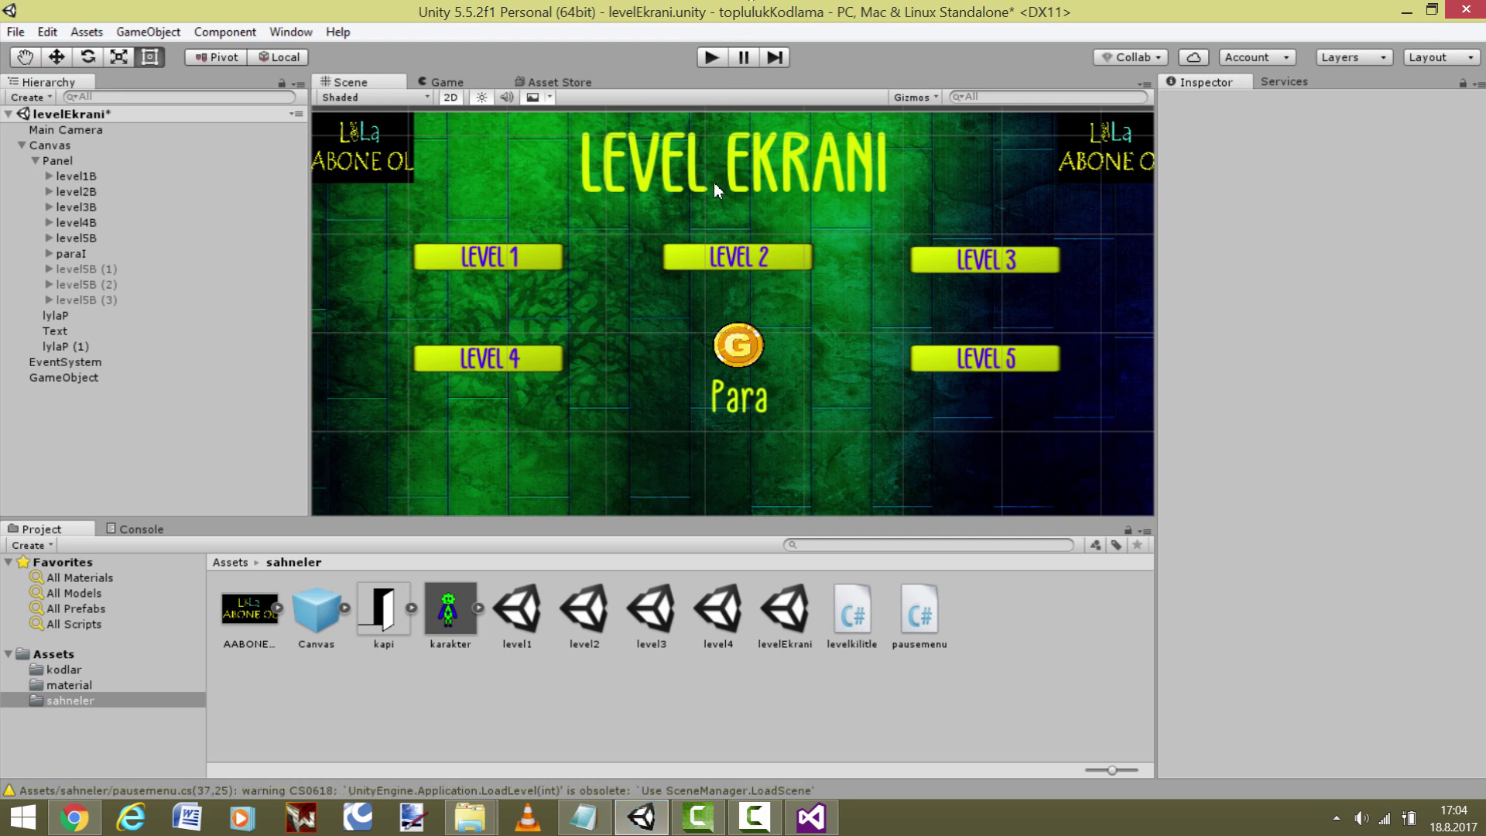
{"action": "left_click", "coordinate": [716, 61]}
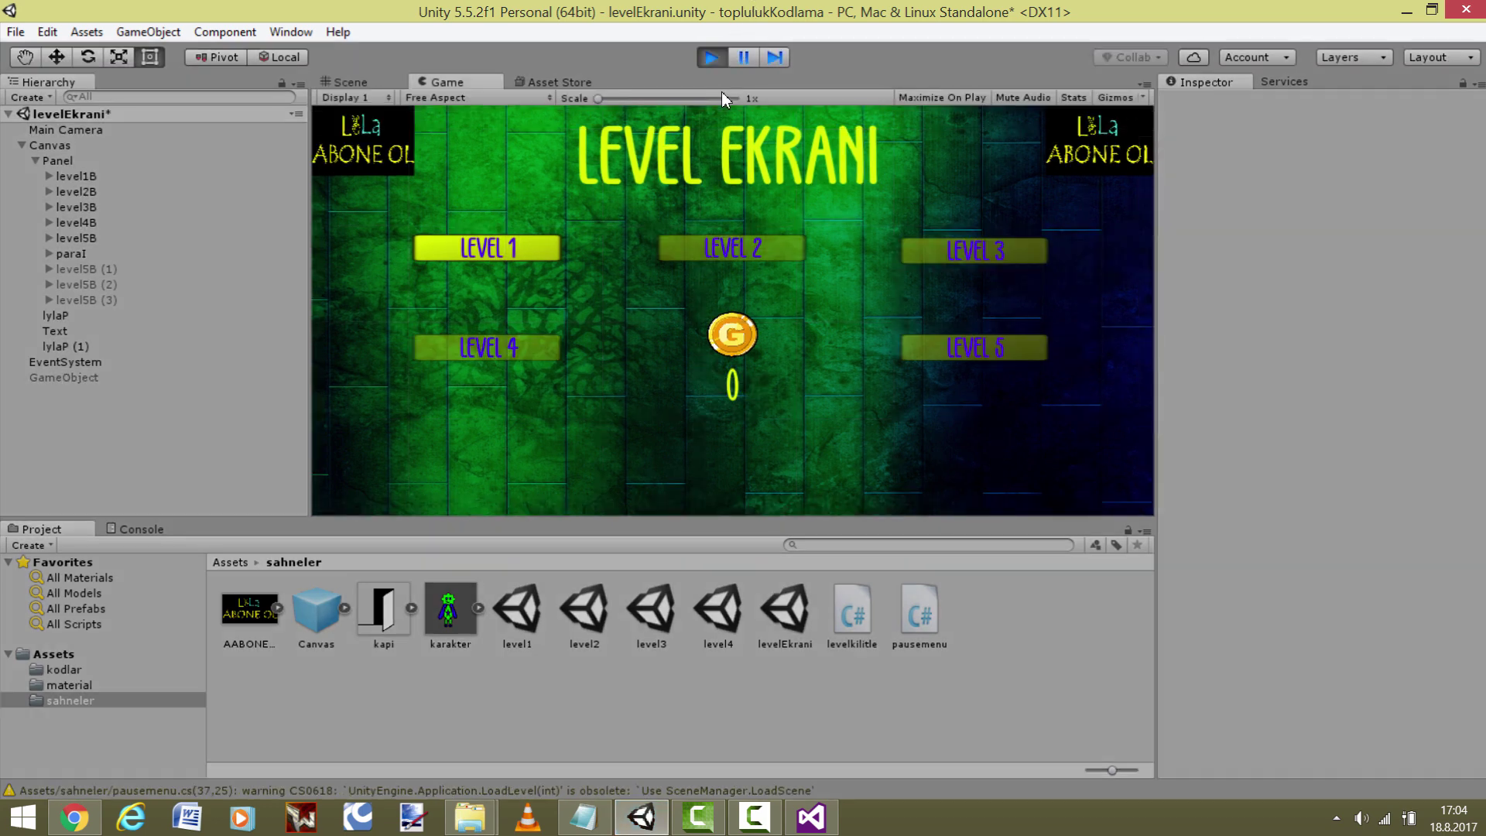
{"action": "left_click", "coordinate": [510, 244]}
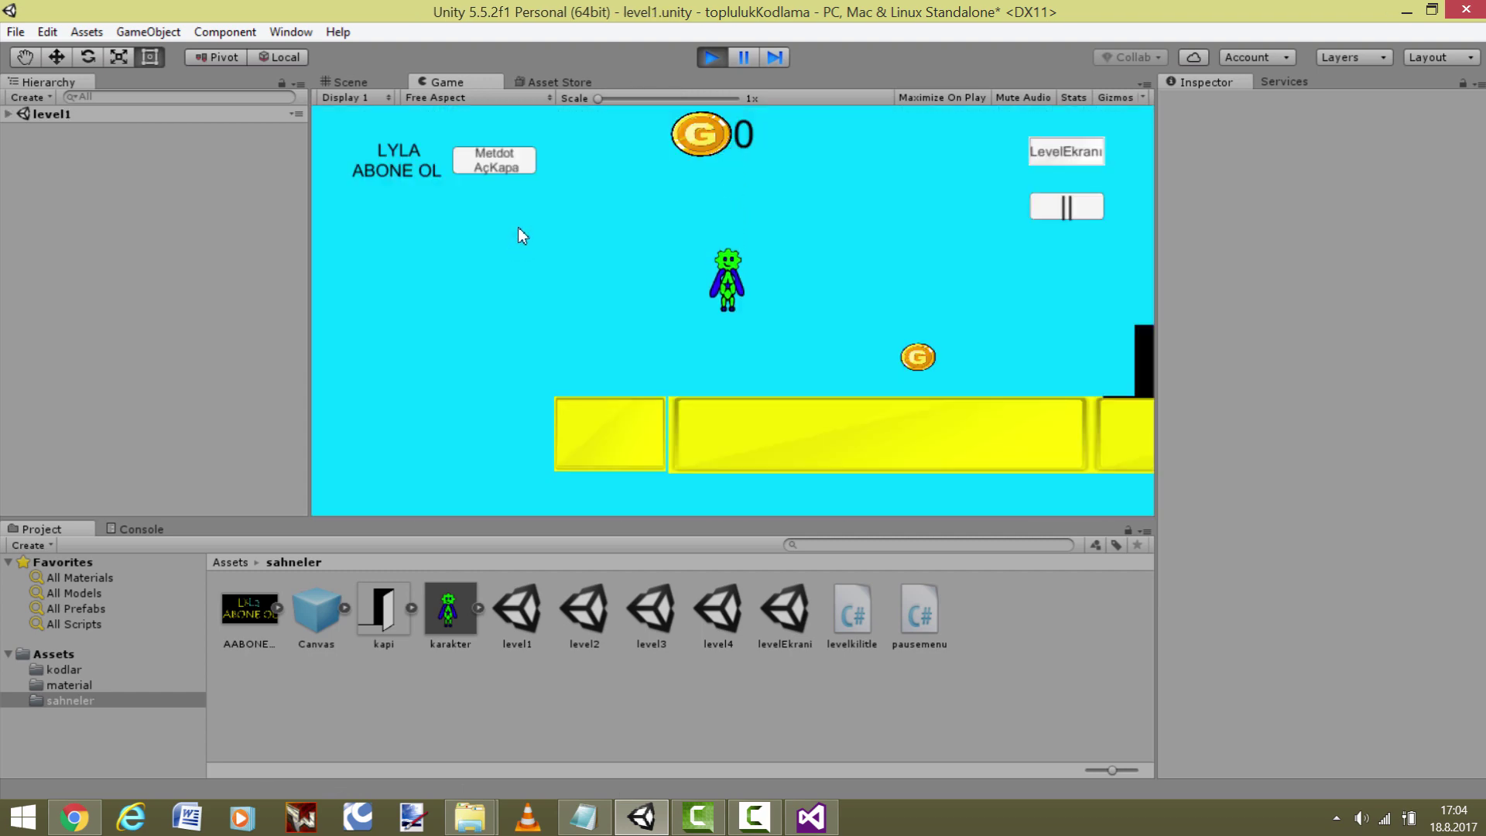
{"action": "left_click", "coordinate": [1058, 215]}
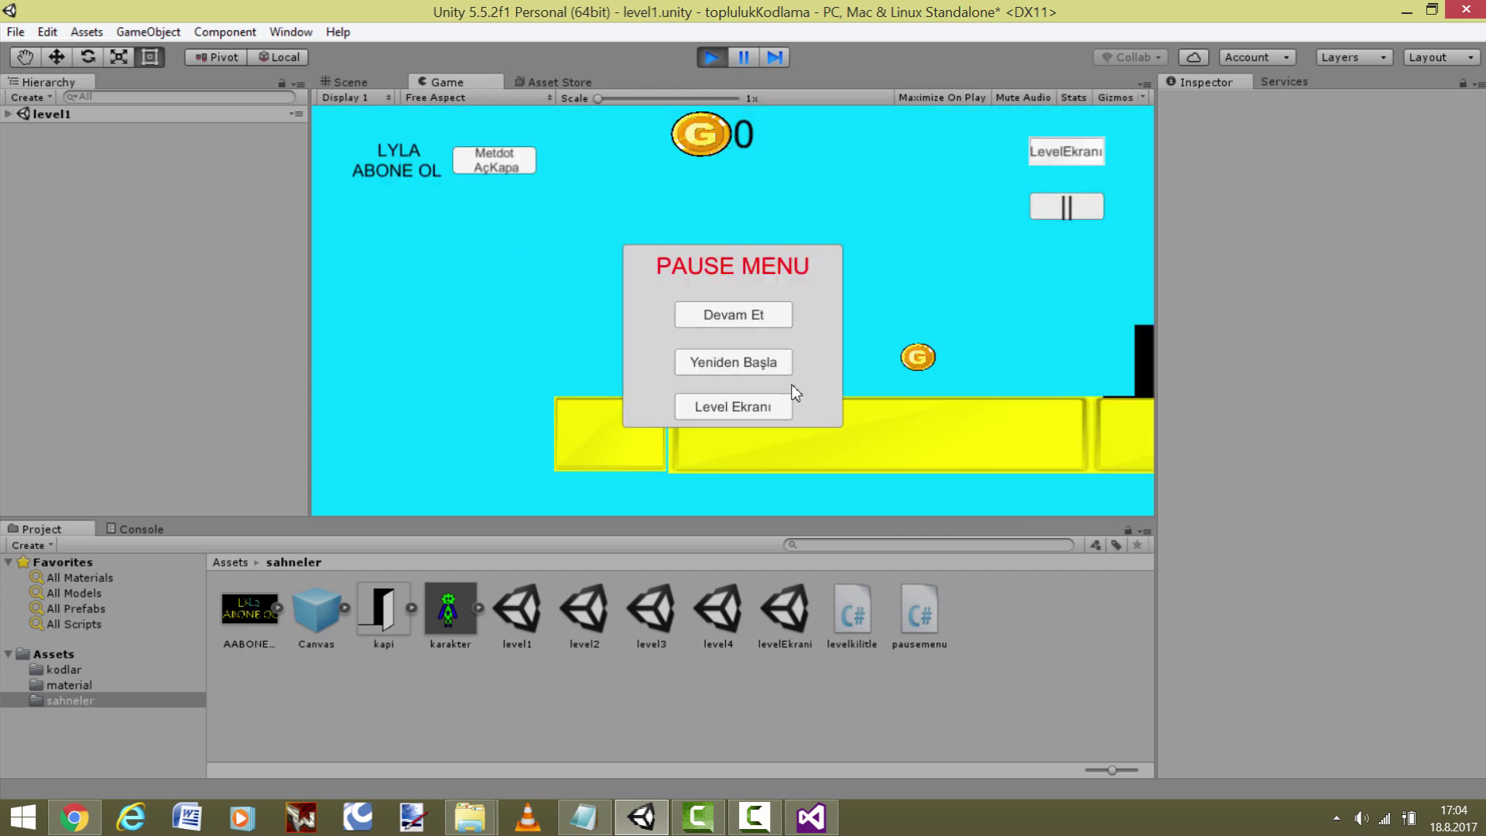
{"action": "left_click", "coordinate": [735, 361]}
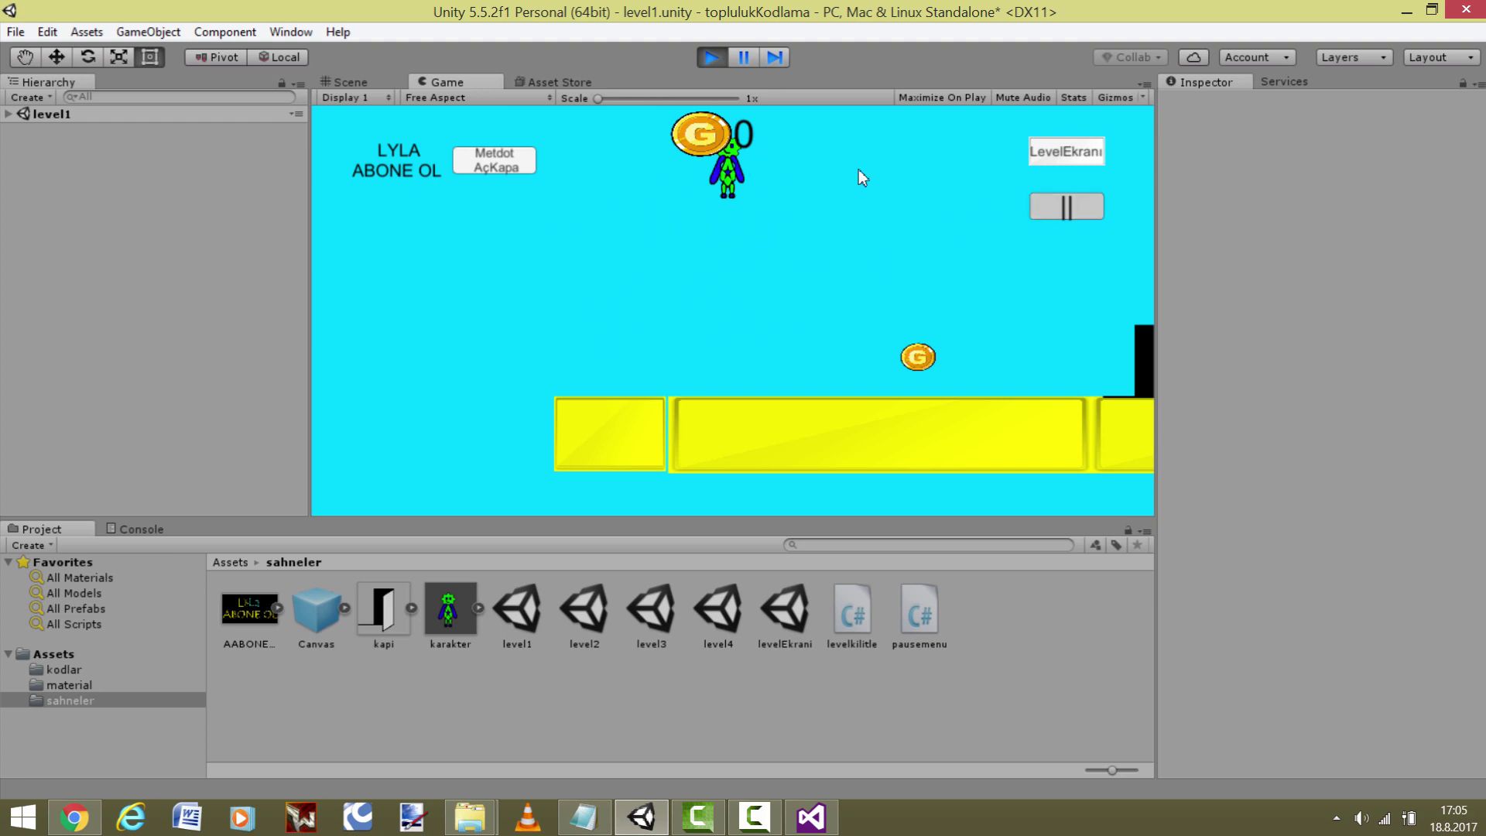
{"action": "left_click", "coordinate": [1071, 212]}
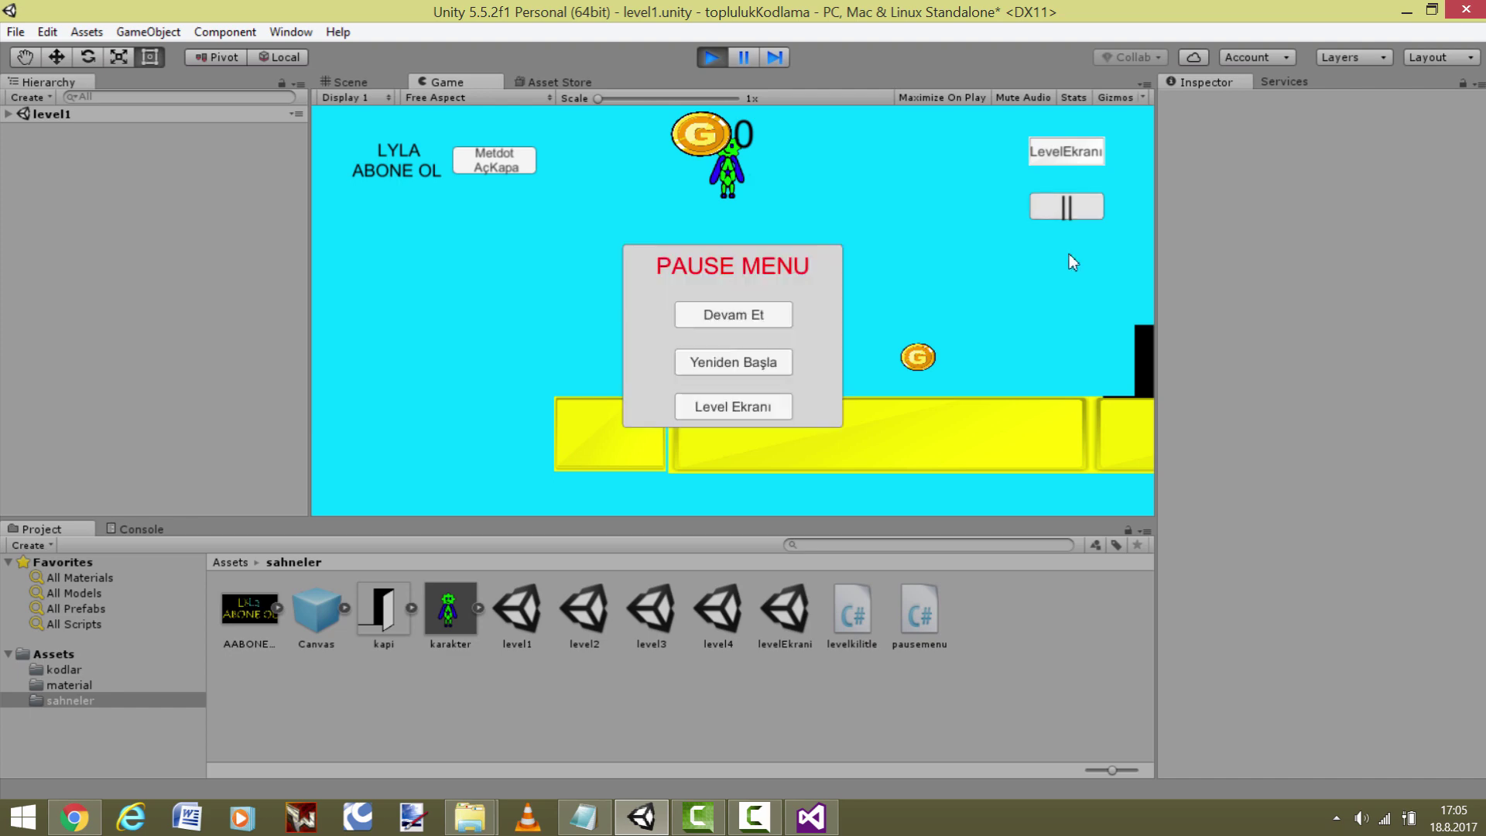
{"action": "left_click", "coordinate": [819, 826]}
- Compare the Time.timeScale = 0 pause branch with the devamet branch's timeScale = 1
{"action": "left_click", "coordinate": [266, 272]}
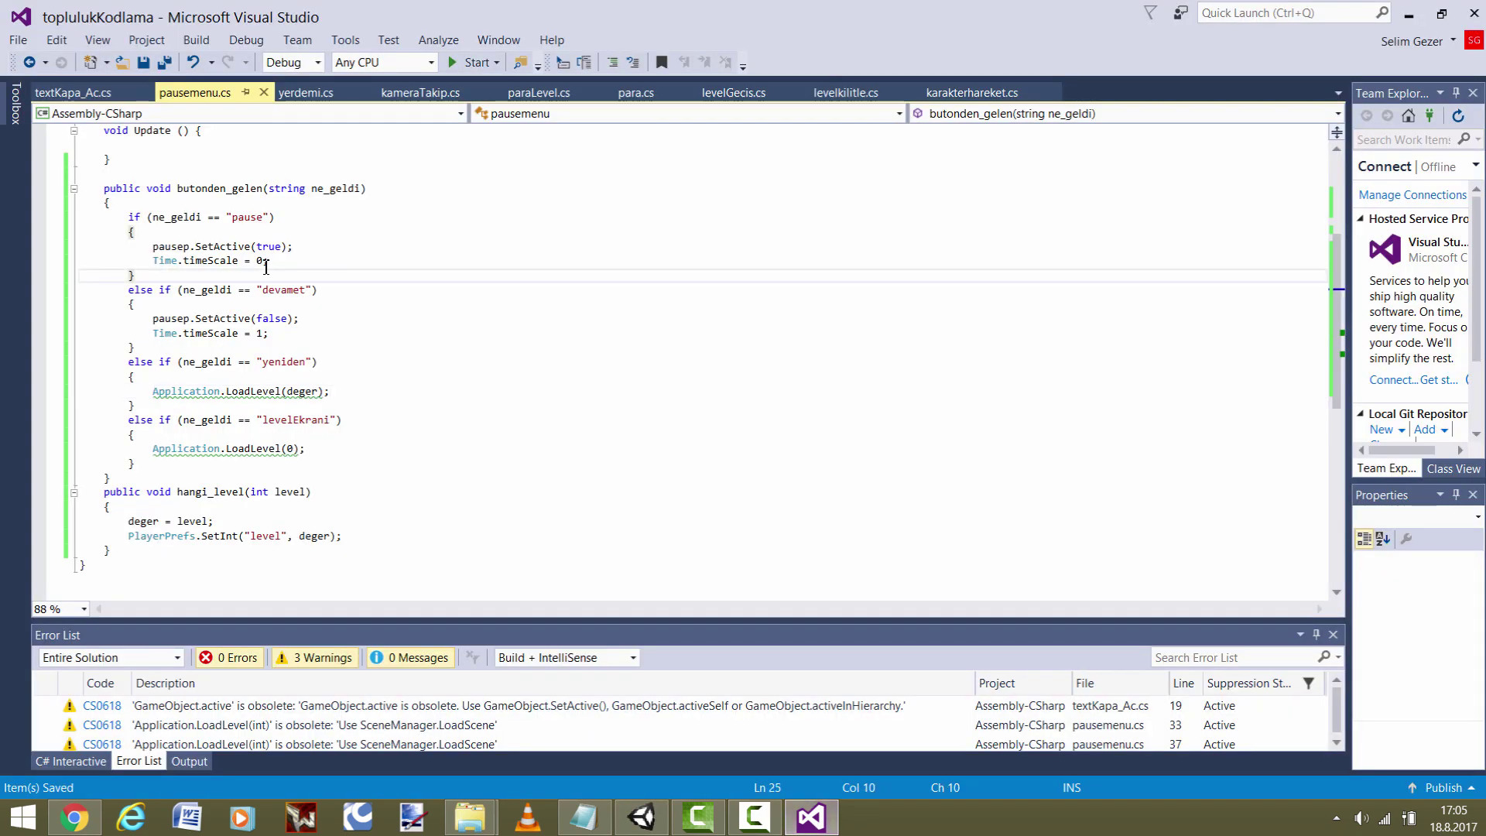
{"action": "left_click_drag", "start_coordinate": [265, 272], "coordinate": [266, 266]}
{"action": "left_click", "coordinate": [318, 264]}
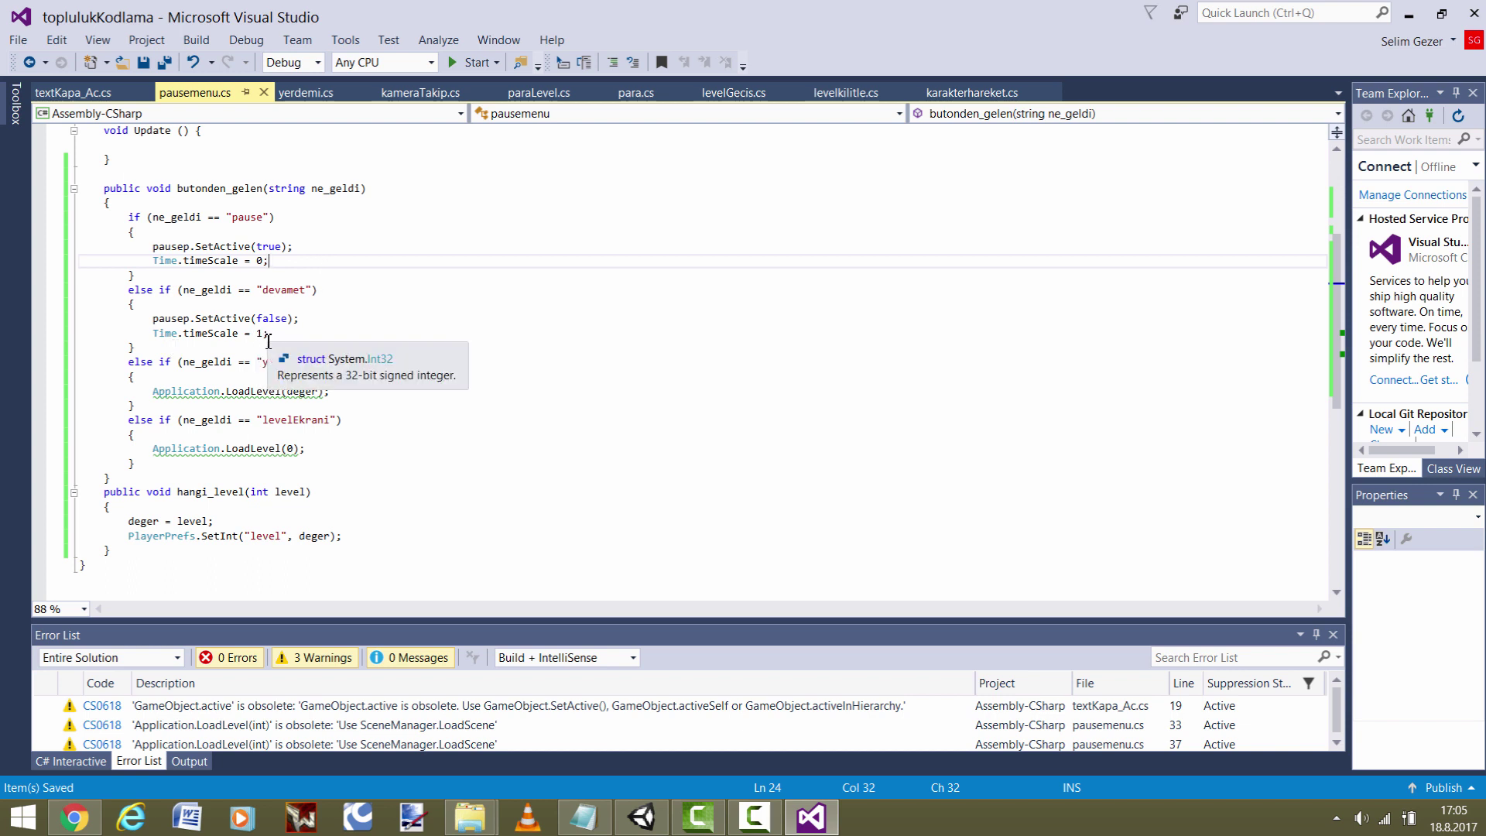
{"action": "left_click_drag", "start_coordinate": [263, 334], "coordinate": [171, 338]}
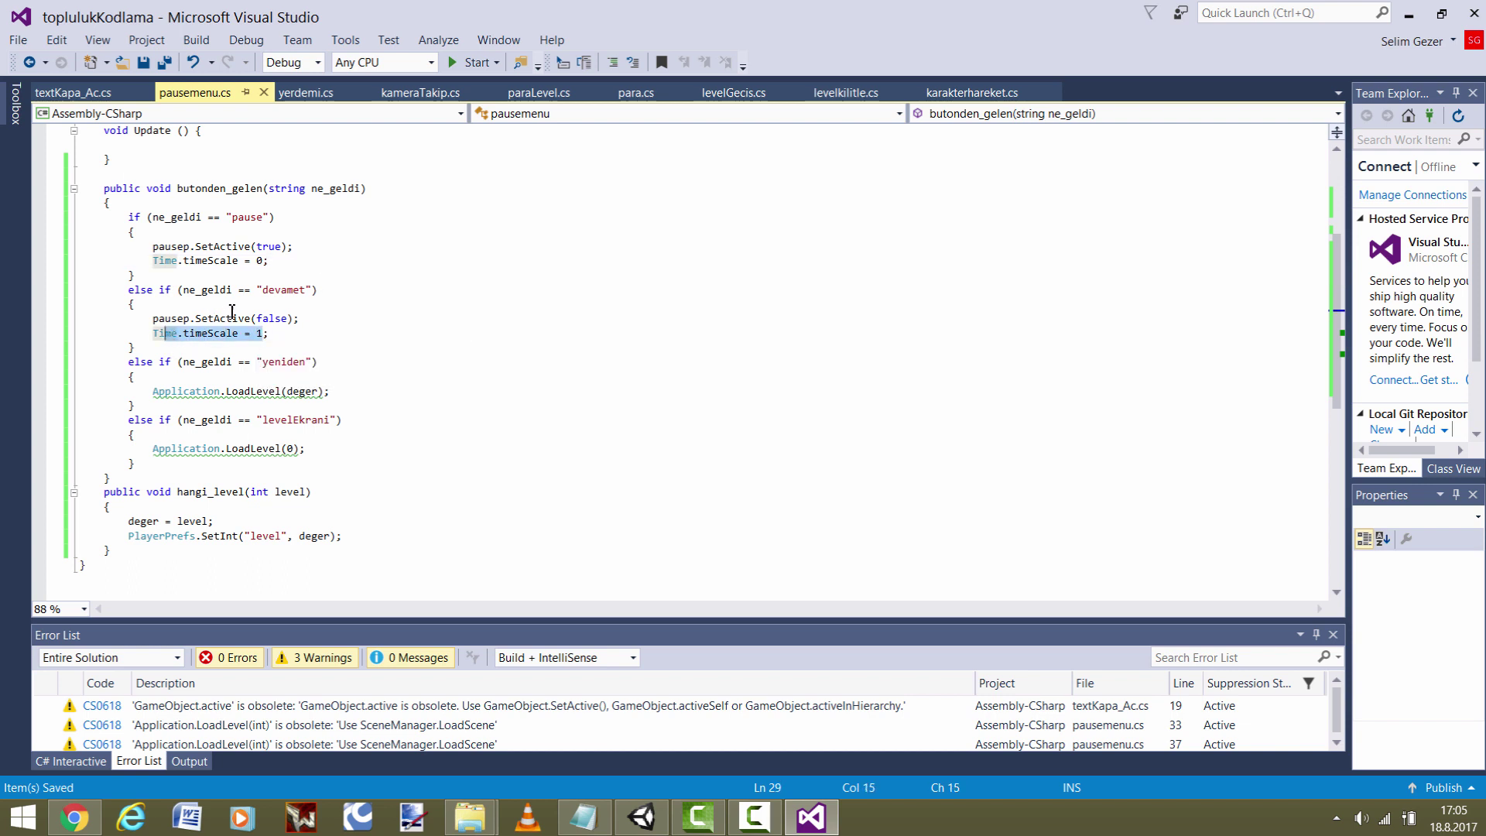
{"action": "left_click_drag", "start_coordinate": [268, 291], "coordinate": [316, 291]}
{"action": "left_click", "coordinate": [281, 318]}
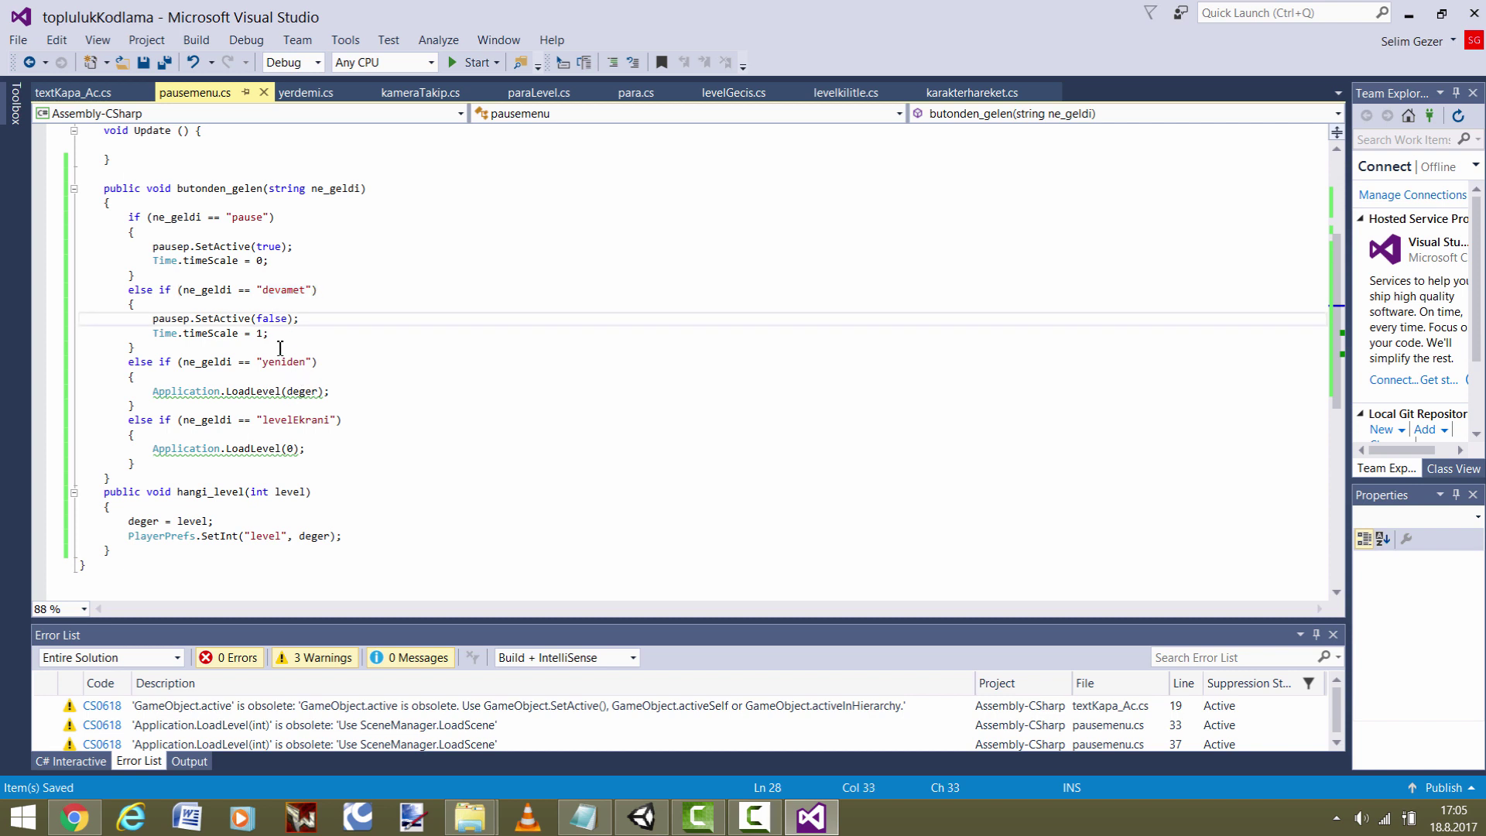
{"action": "left_click", "coordinate": [267, 262]}
- Add Time.timeScale = 1; after Application.LoadLevel(deger) in the yeniden branch
{"action": "left_click", "coordinate": [343, 393]}
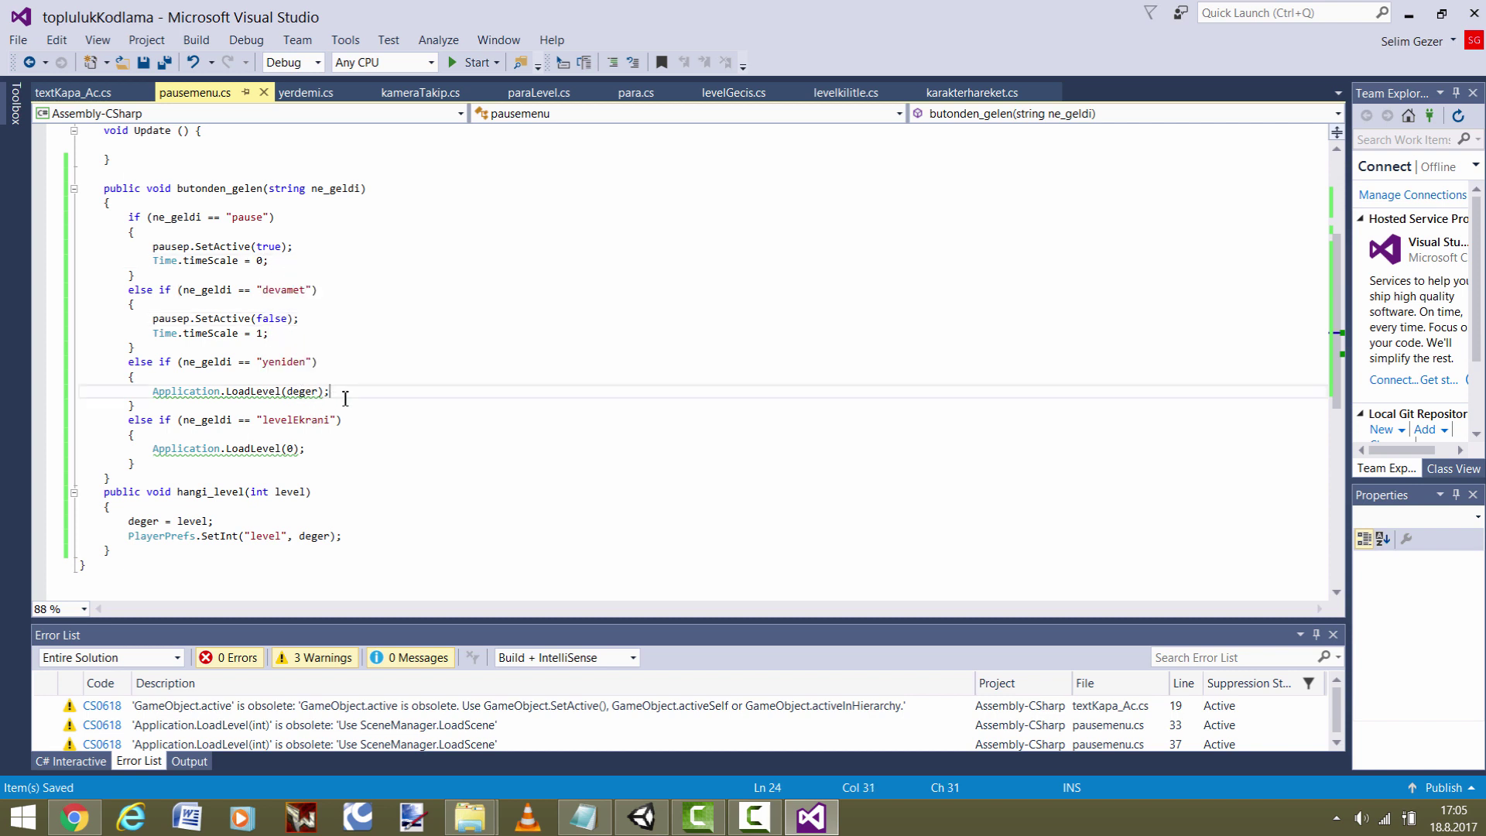
{"action": "key", "text": "Return"}
{"action": "type", "text": "t"}
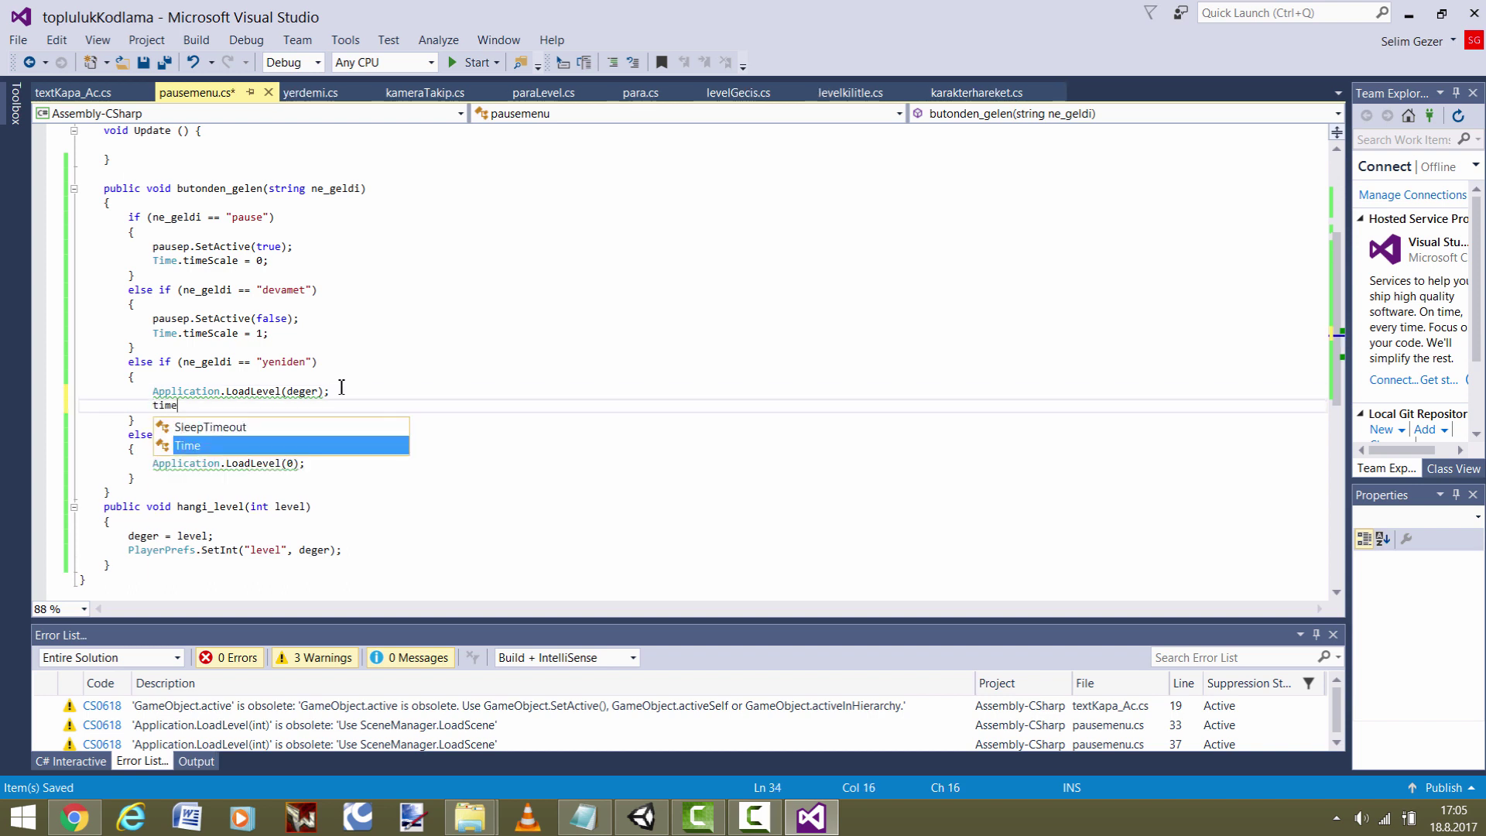
{"action": "type", "text": "ime.time"}
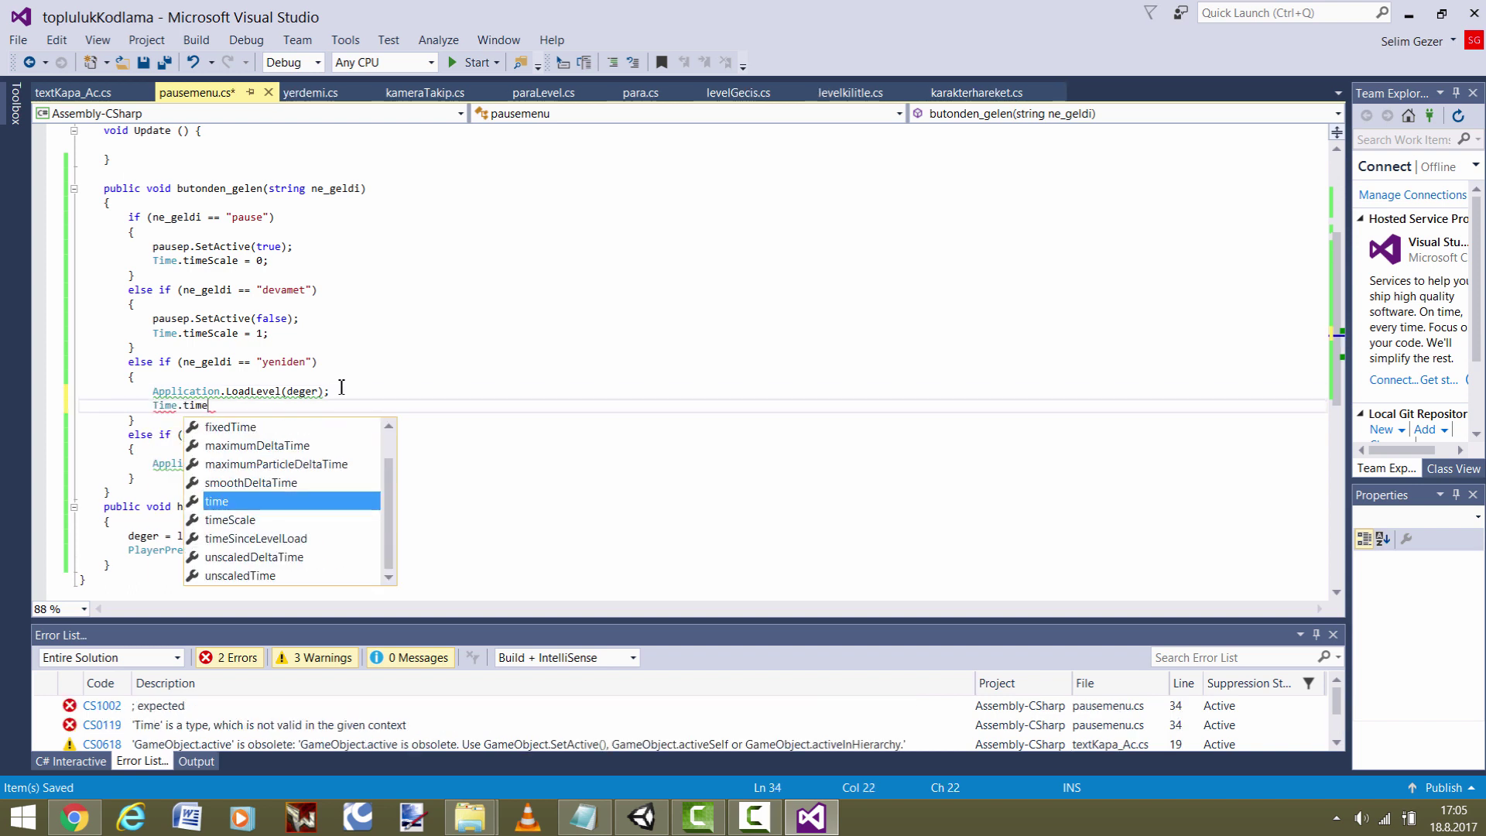
{"action": "type", "text": "Scale = 1"}
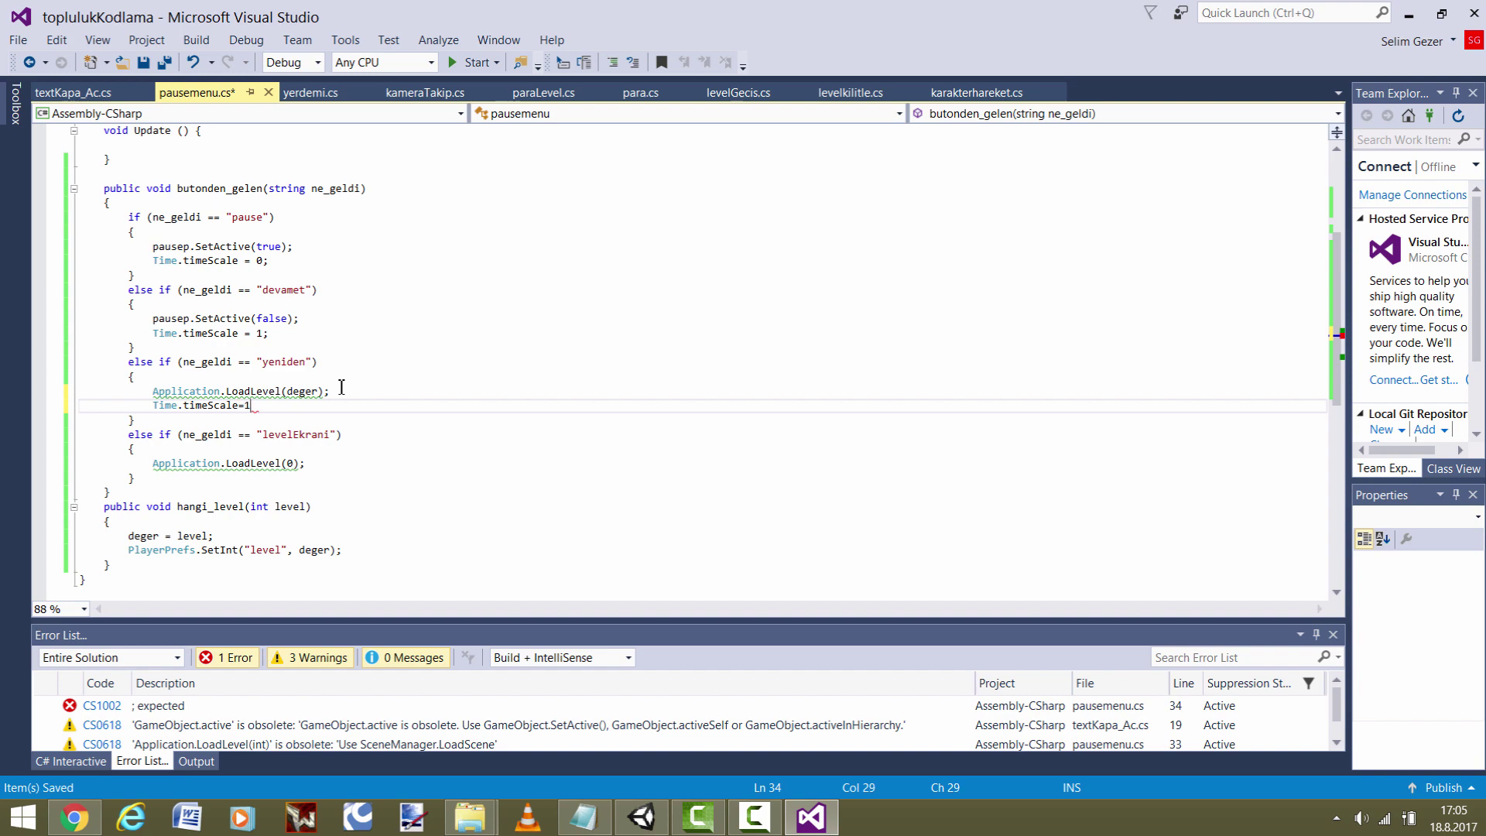
{"action": "type", "text": ";"}
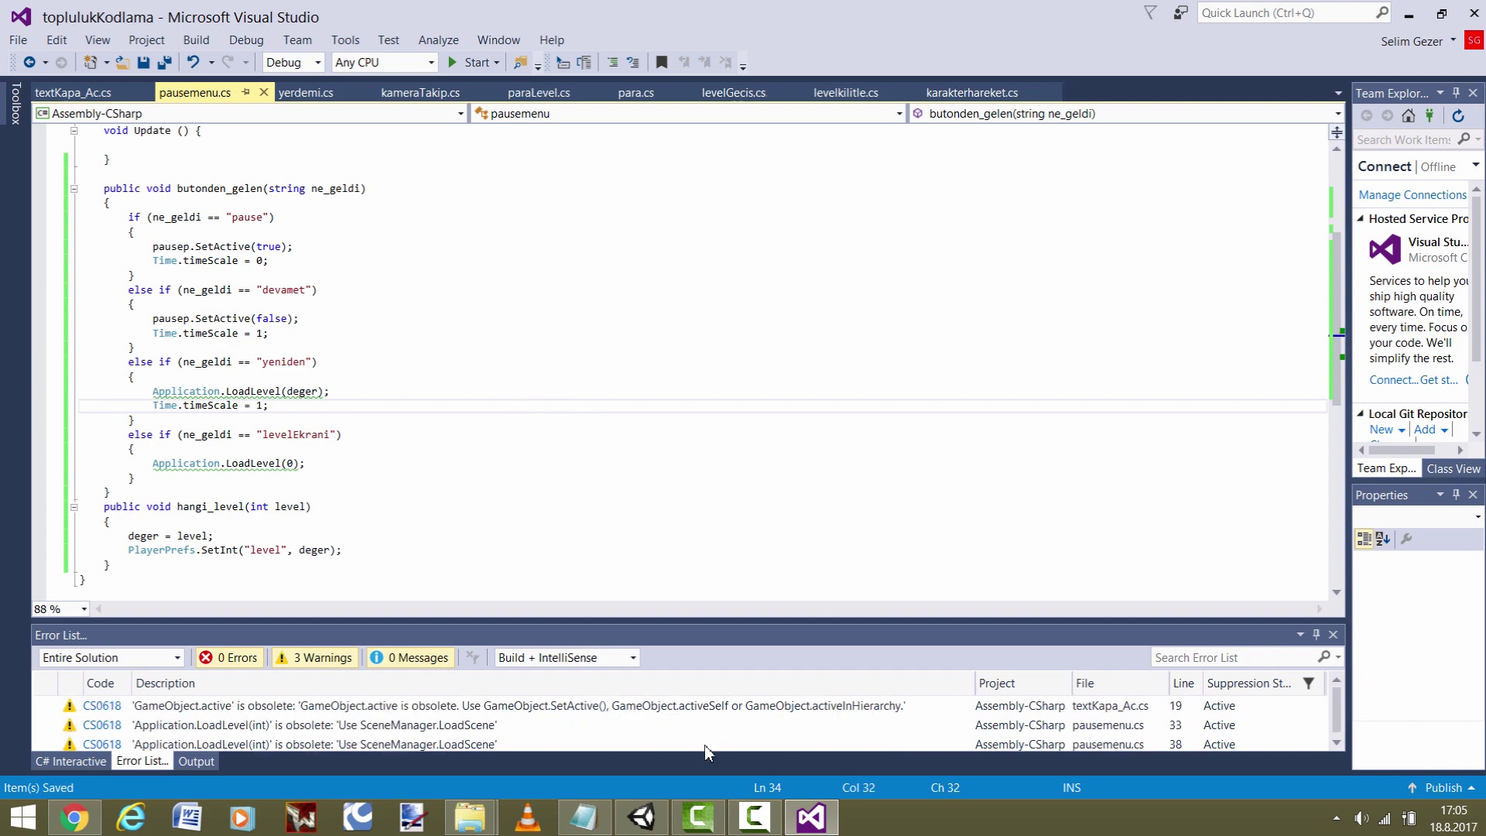
{"action": "left_click", "coordinate": [643, 813]}
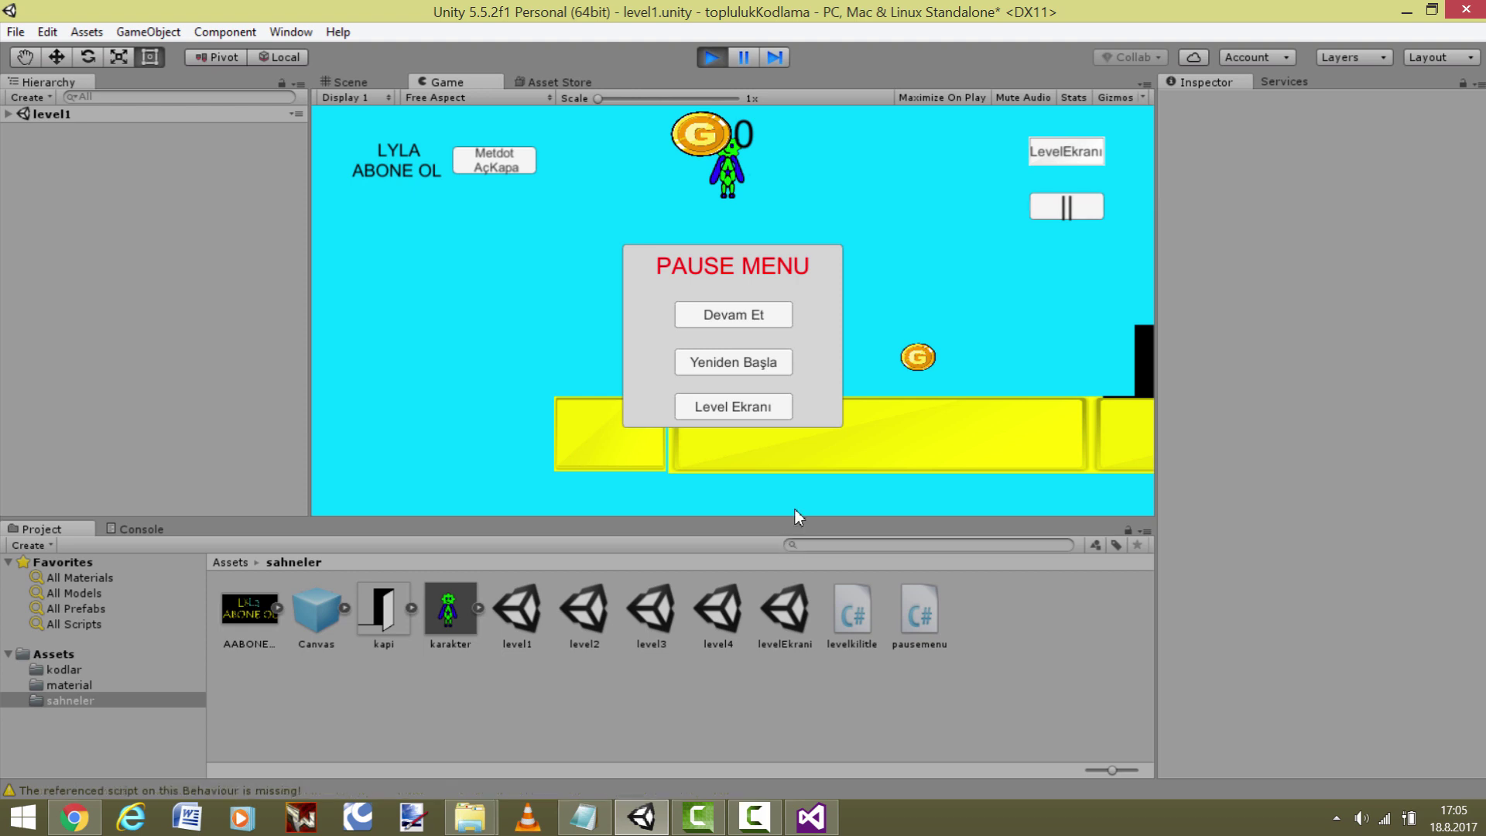
- Restart Play, load level1, move right, then pause and choose Yeniden Başla
{"action": "left_click", "coordinate": [710, 57]}
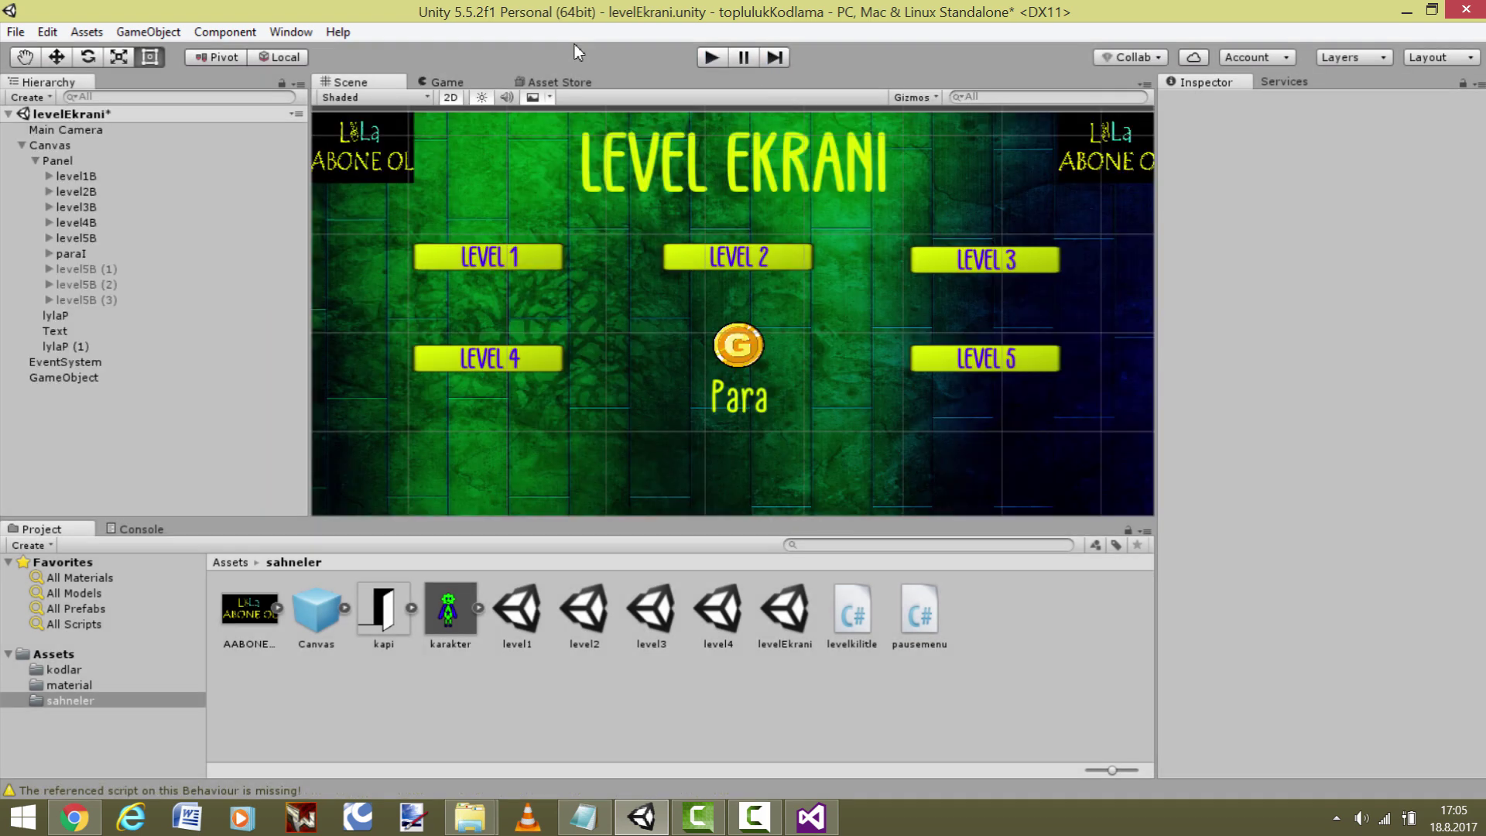
{"action": "left_click", "coordinate": [710, 57]}
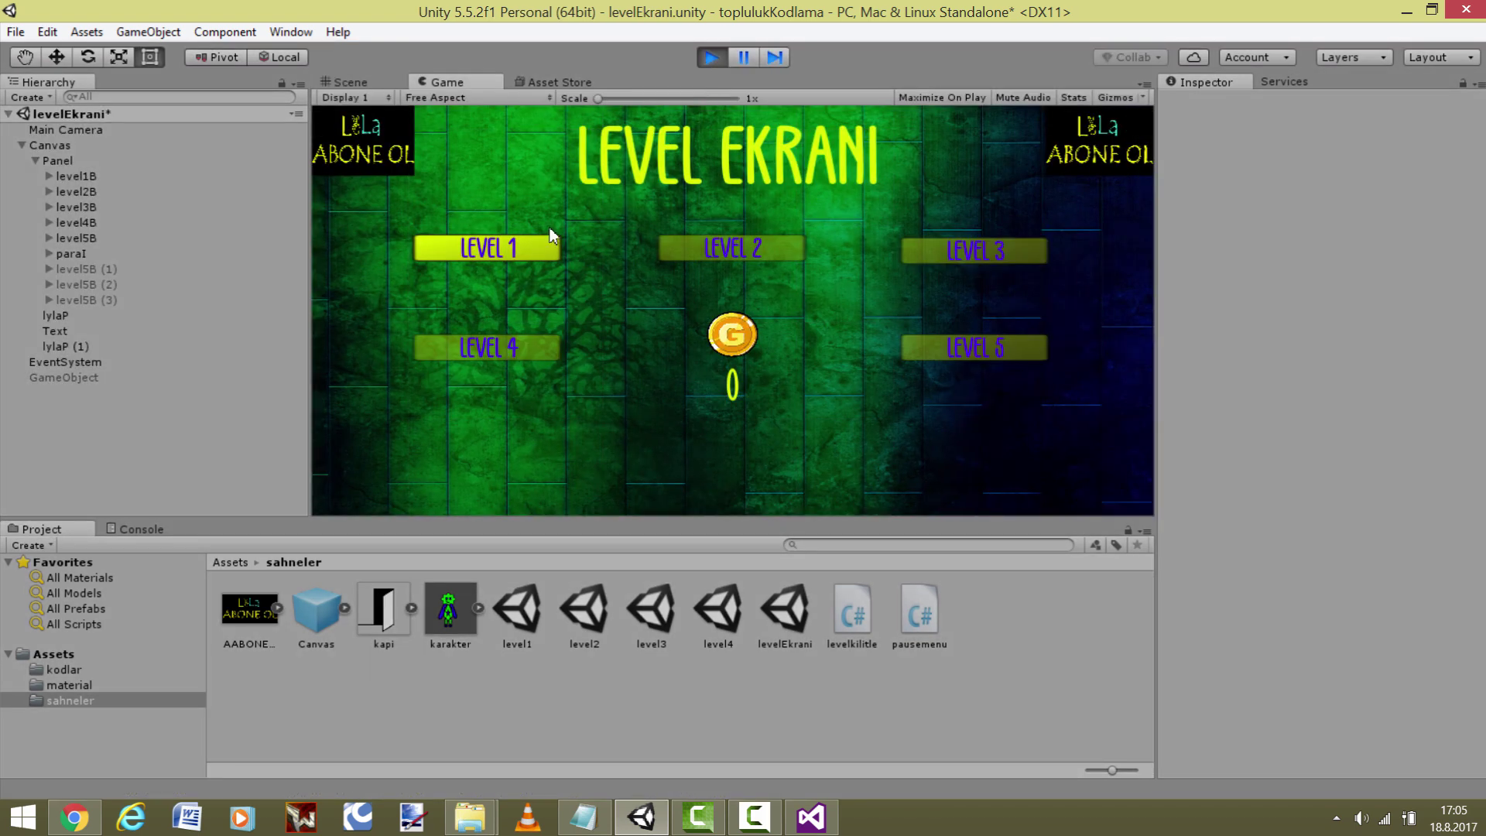
{"action": "left_click", "coordinate": [539, 243]}
{"action": "key", "text": "Right"}
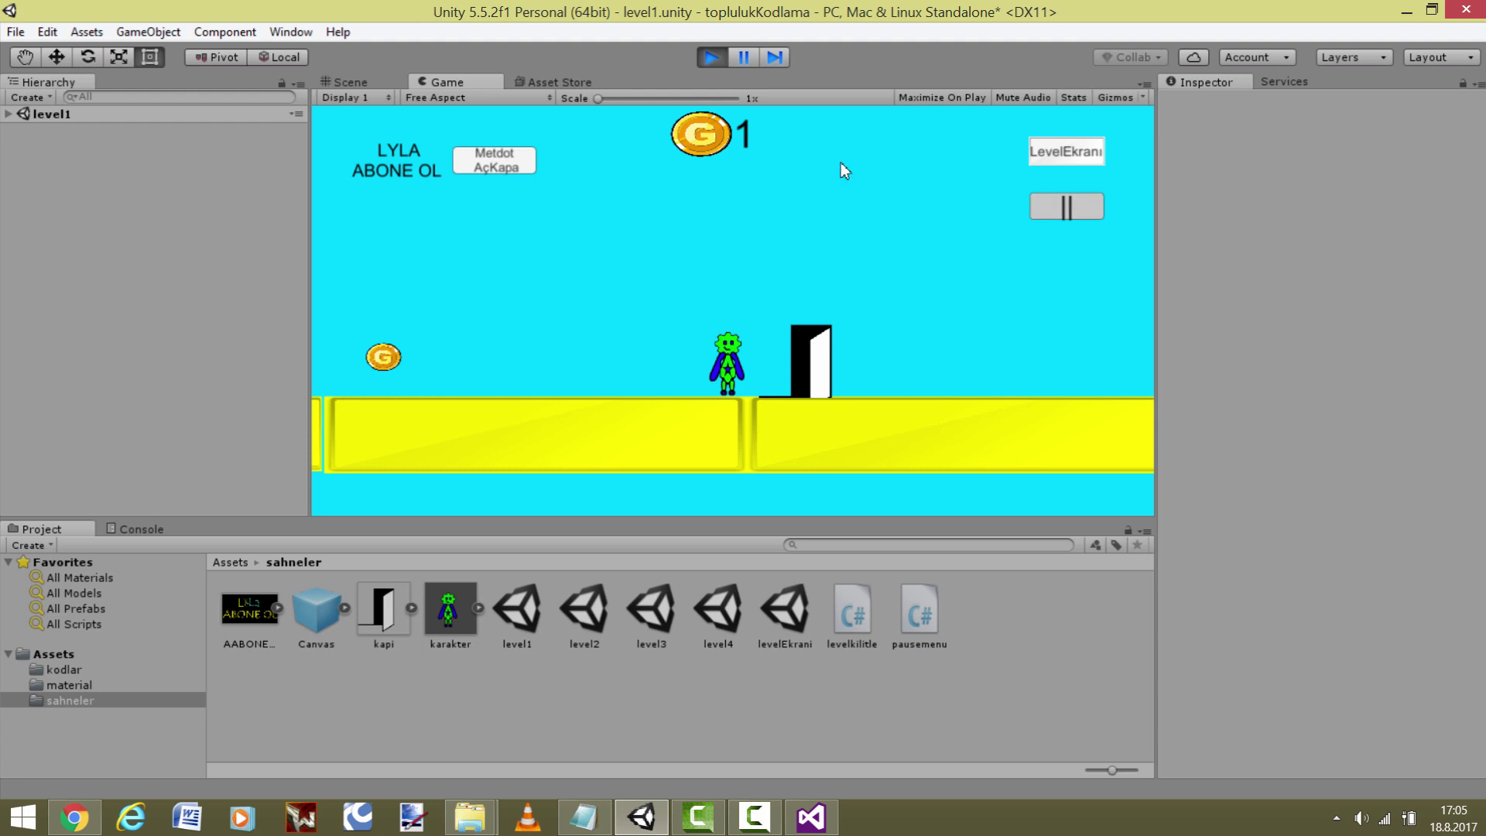
{"action": "left_click", "coordinate": [1053, 206]}
{"action": "left_click", "coordinate": [785, 362]}
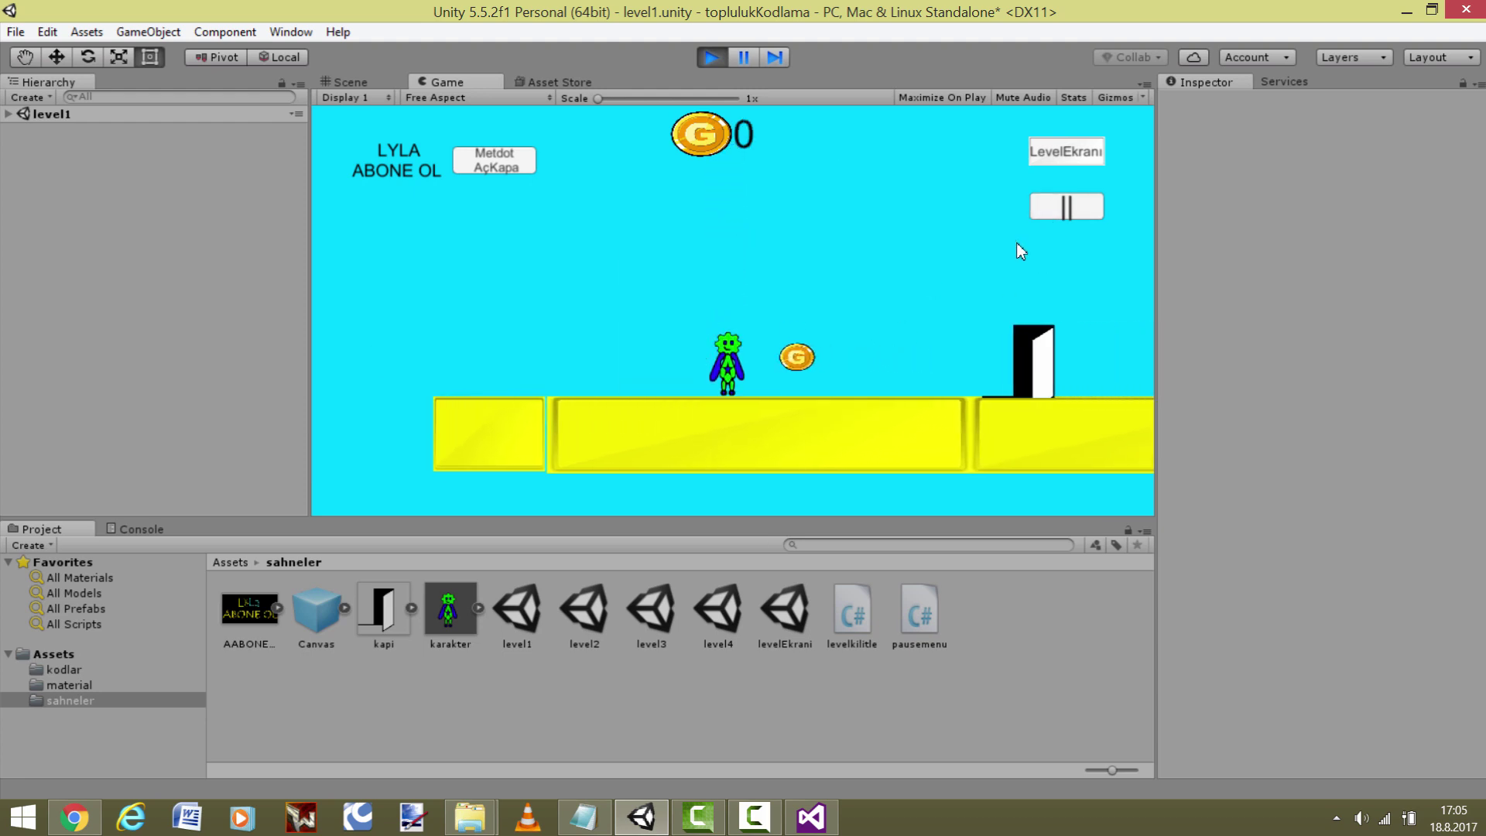
- Test Devam Et and Level Ekranı from the pause menu, reload level 1, then stop
{"action": "left_click", "coordinate": [1049, 210]}
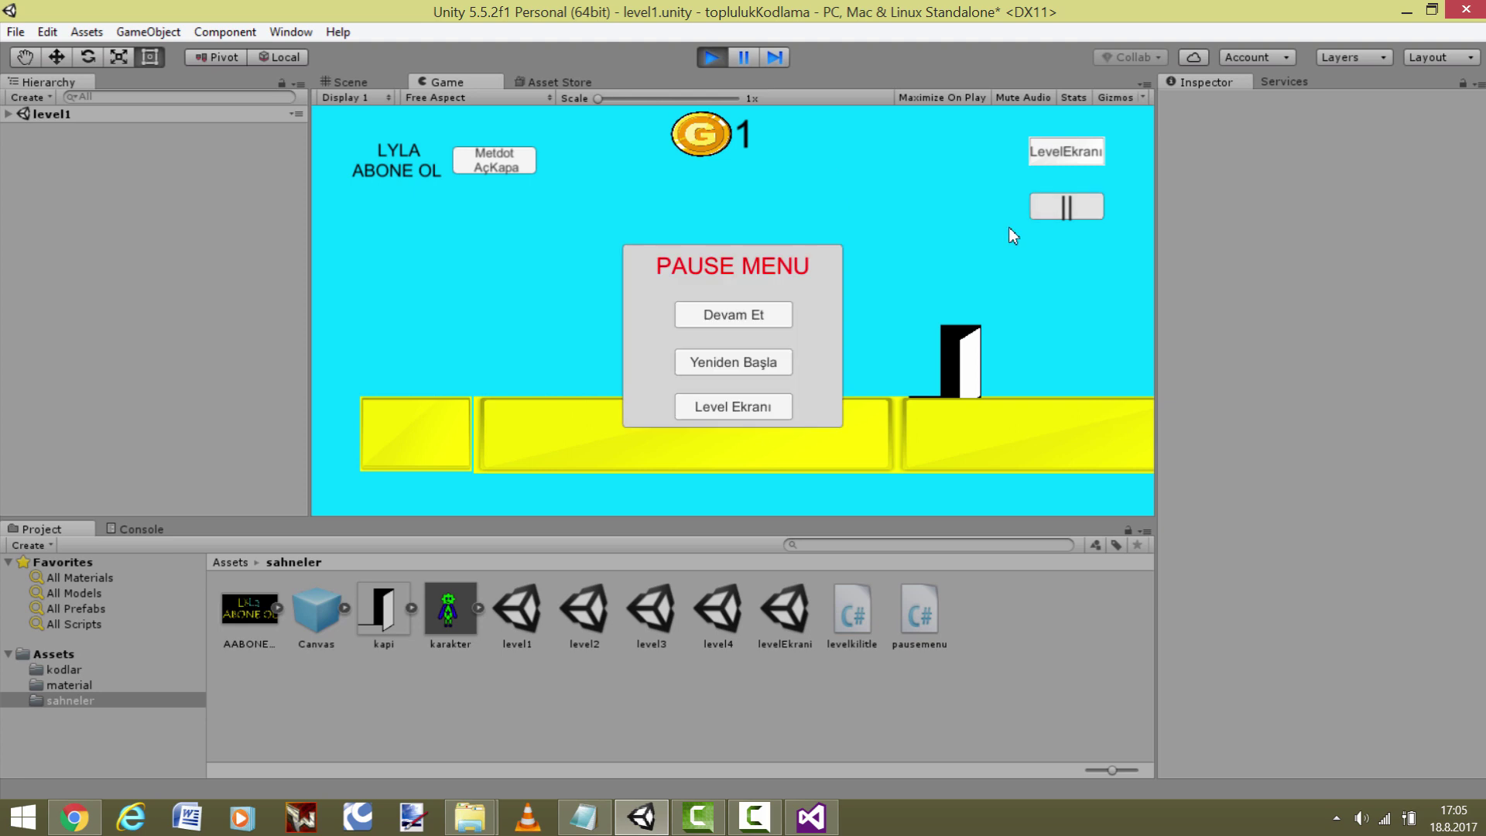
{"action": "left_click", "coordinate": [757, 324]}
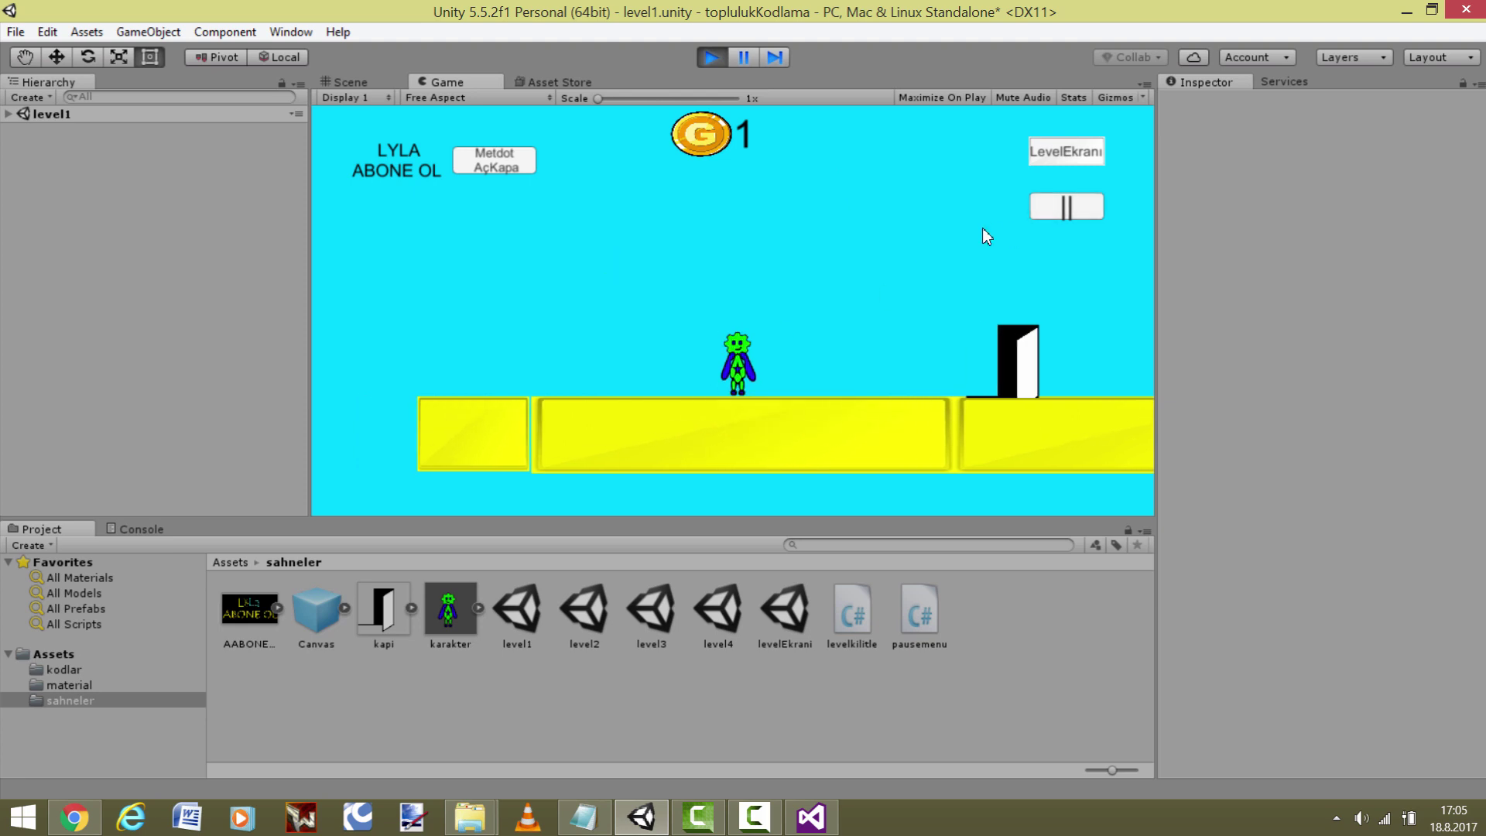
{"action": "left_click", "coordinate": [1066, 205]}
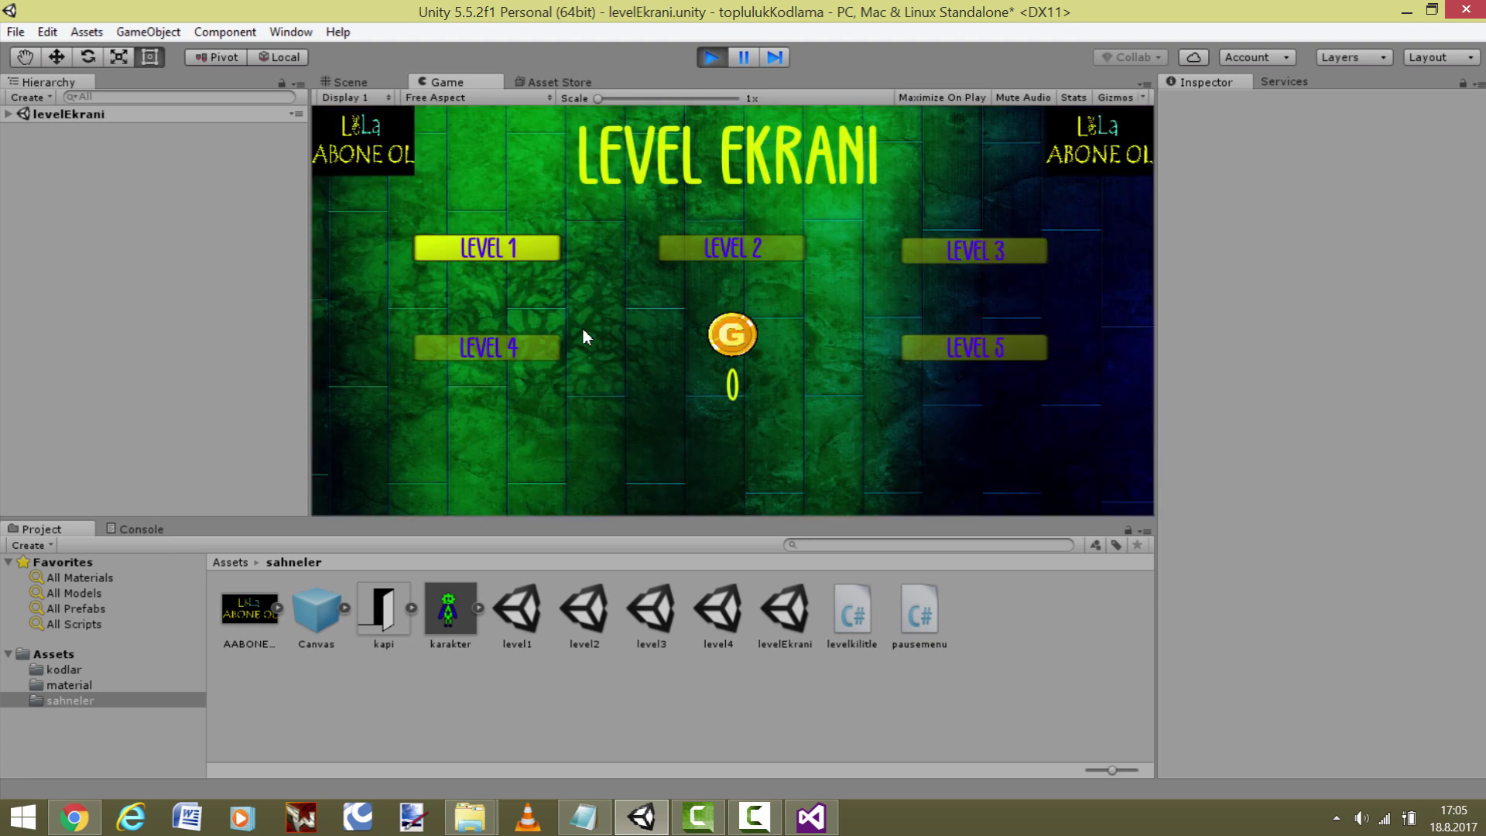
{"action": "left_click", "coordinate": [511, 251]}
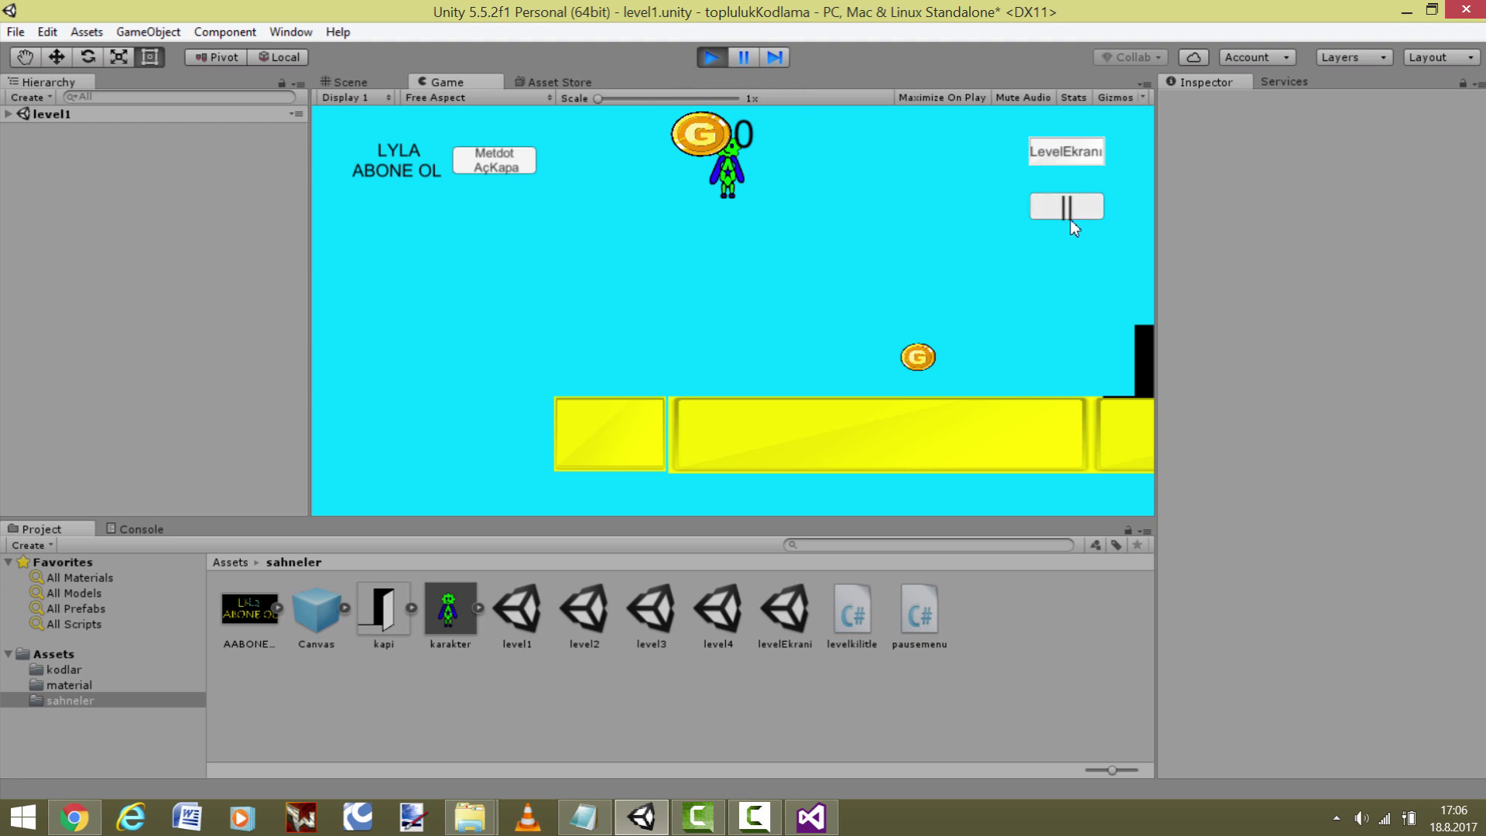
{"action": "left_click", "coordinate": [710, 57]}
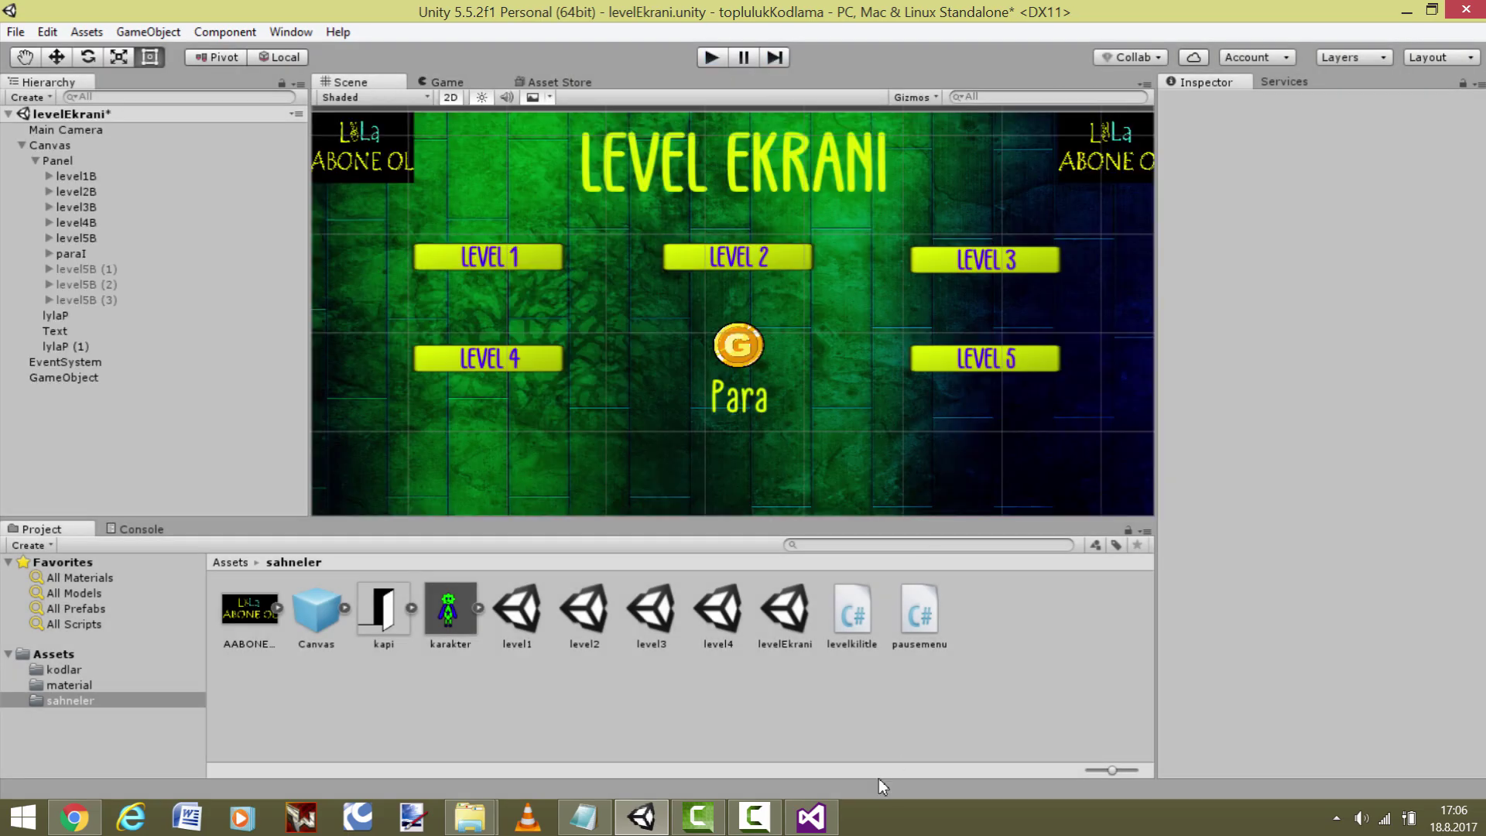
- Add 'Time.timeScale = 1;' after Application.LoadLevel(0) in pausemenu.cs, save, and return to Unity
{"action": "left_click", "coordinate": [810, 817]}
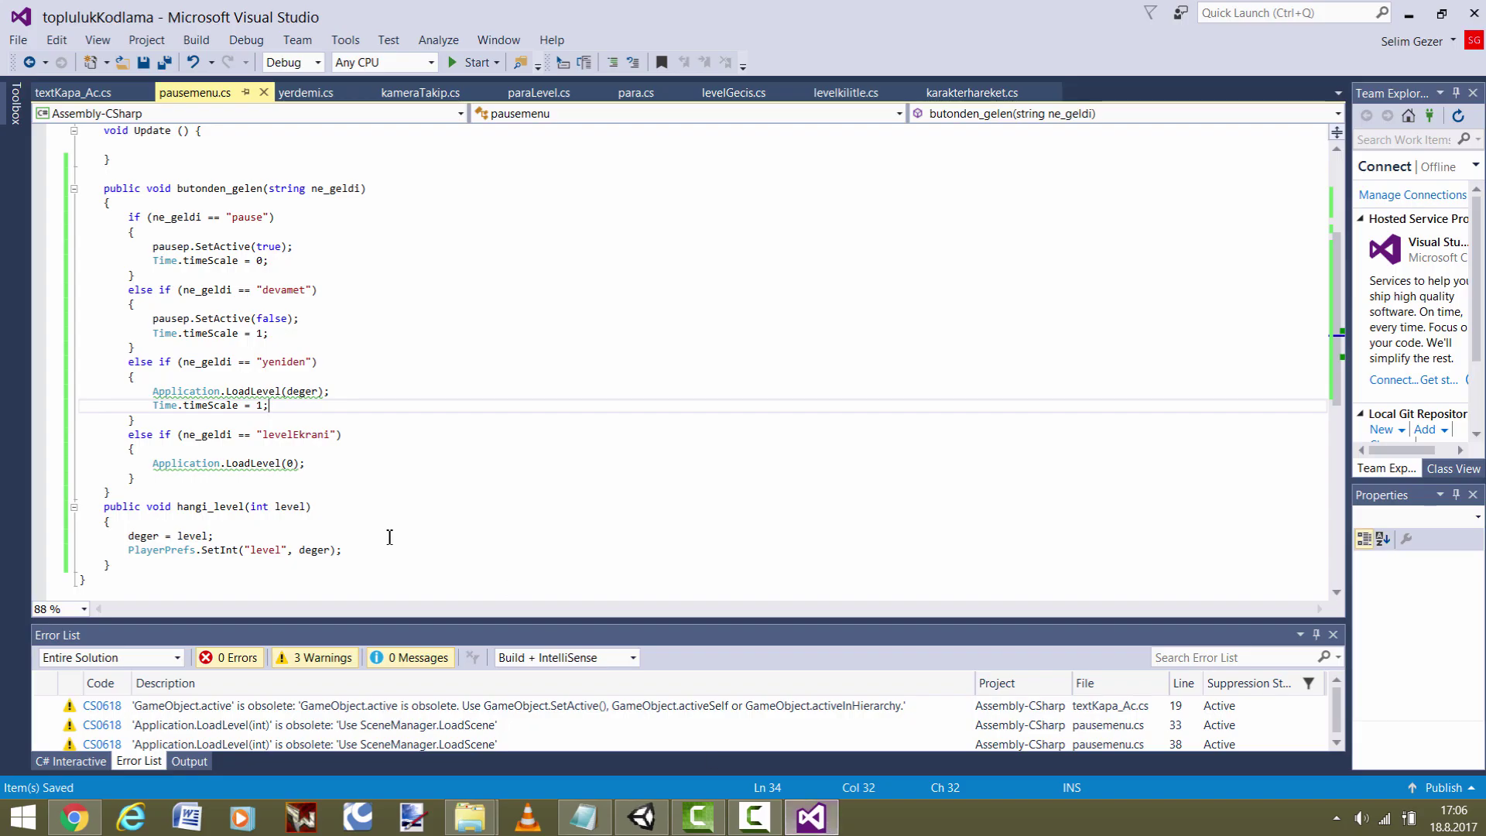
{"action": "left_click", "coordinate": [328, 467]}
{"action": "key", "text": "Return"}
{"action": "type", "text": "t"}
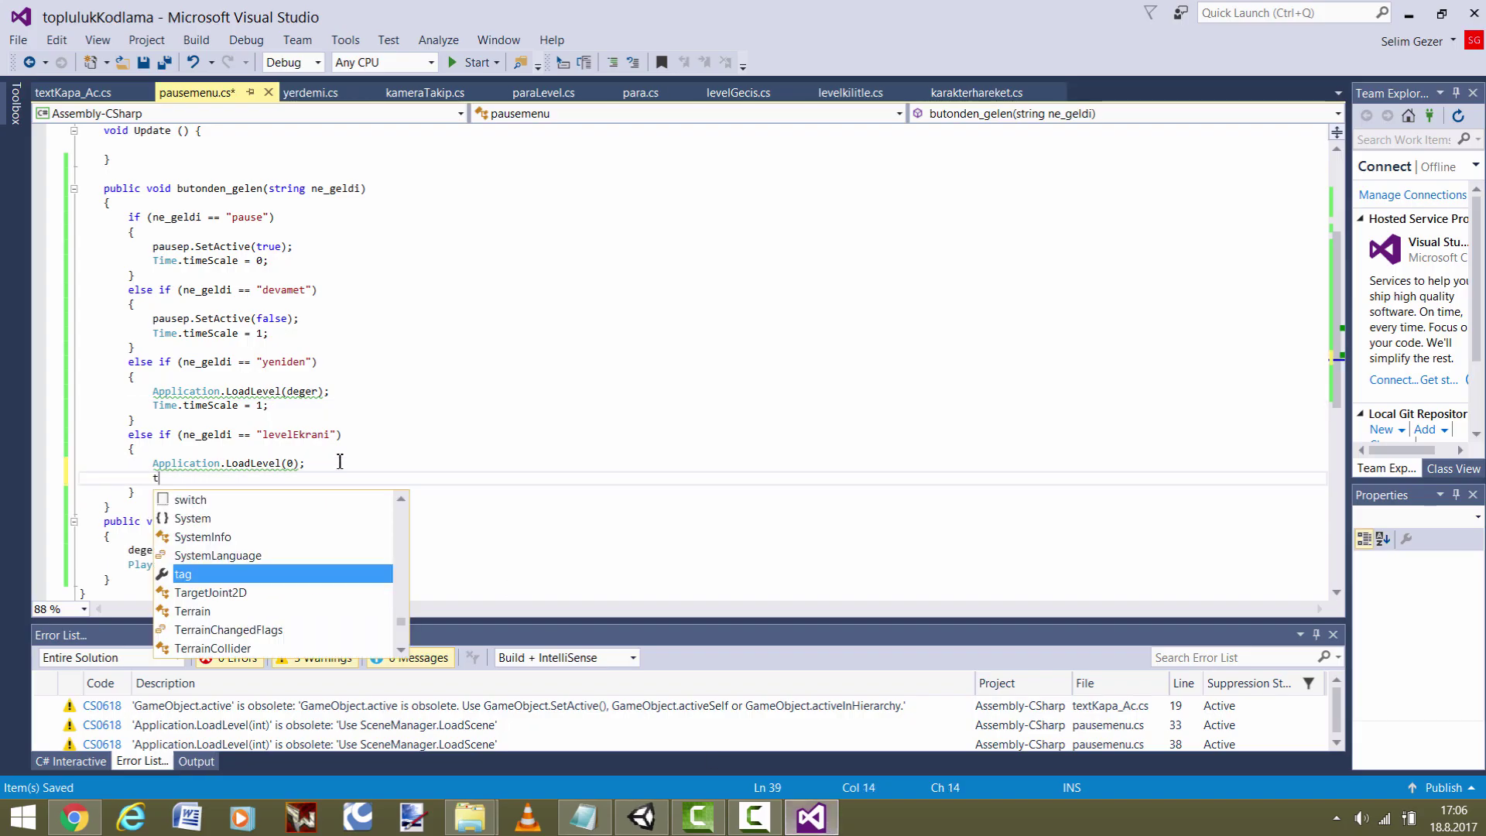
{"action": "type", "text": "Time.ti"}
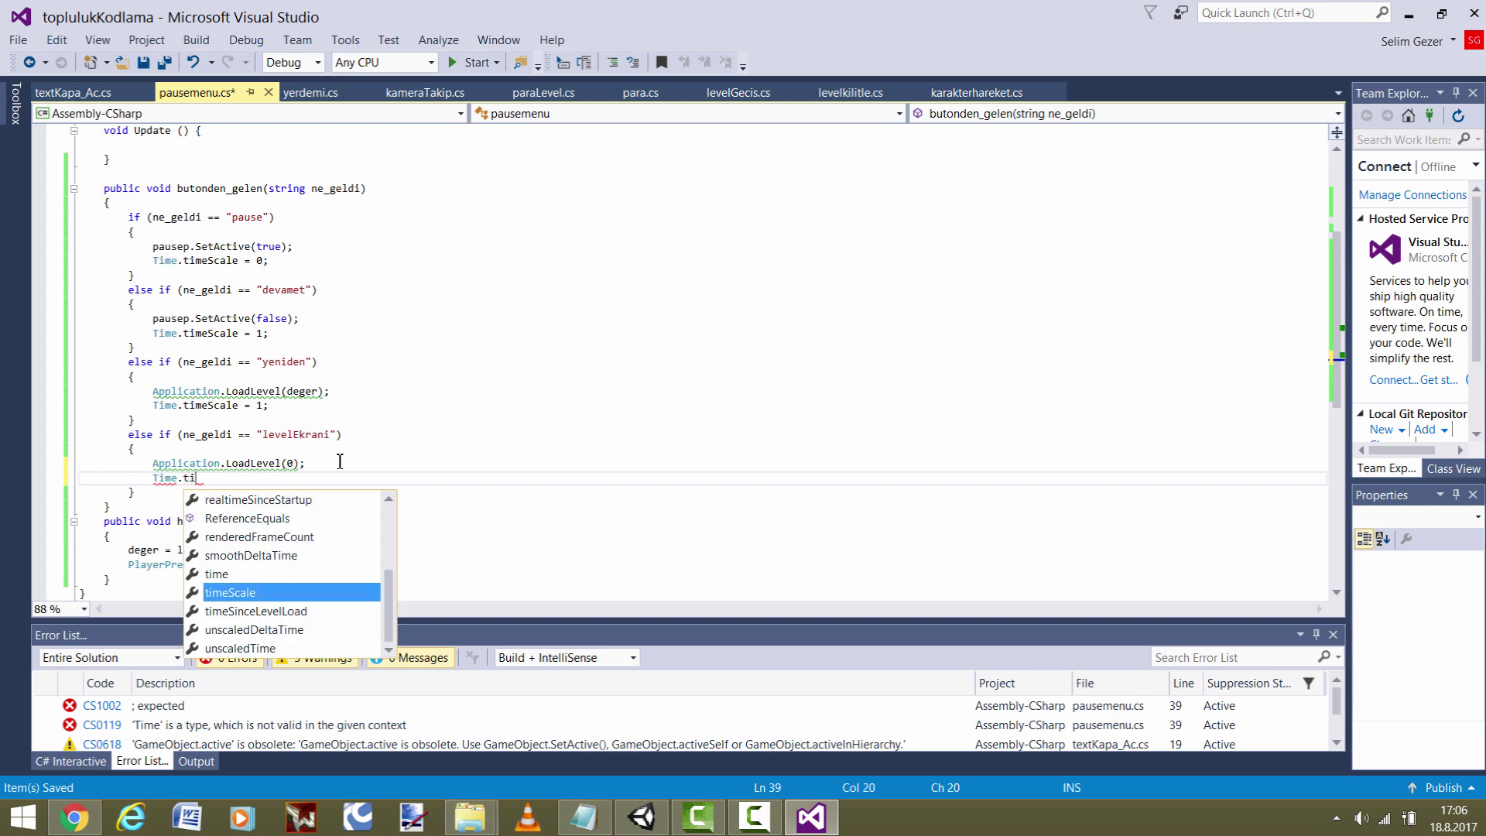
{"action": "type", "text": "meScale ="}
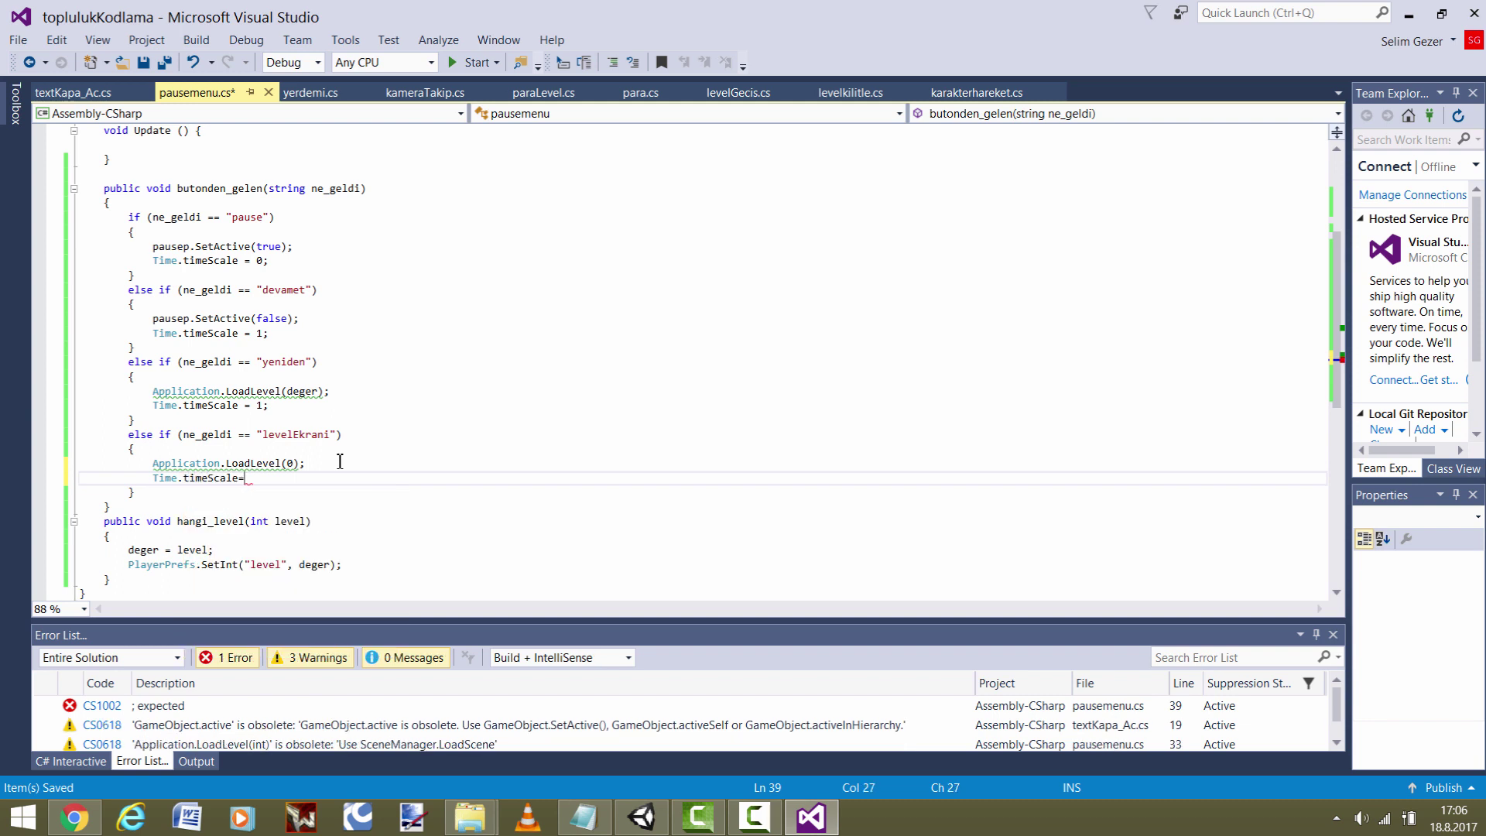
{"action": "type", "text": " 1;"}
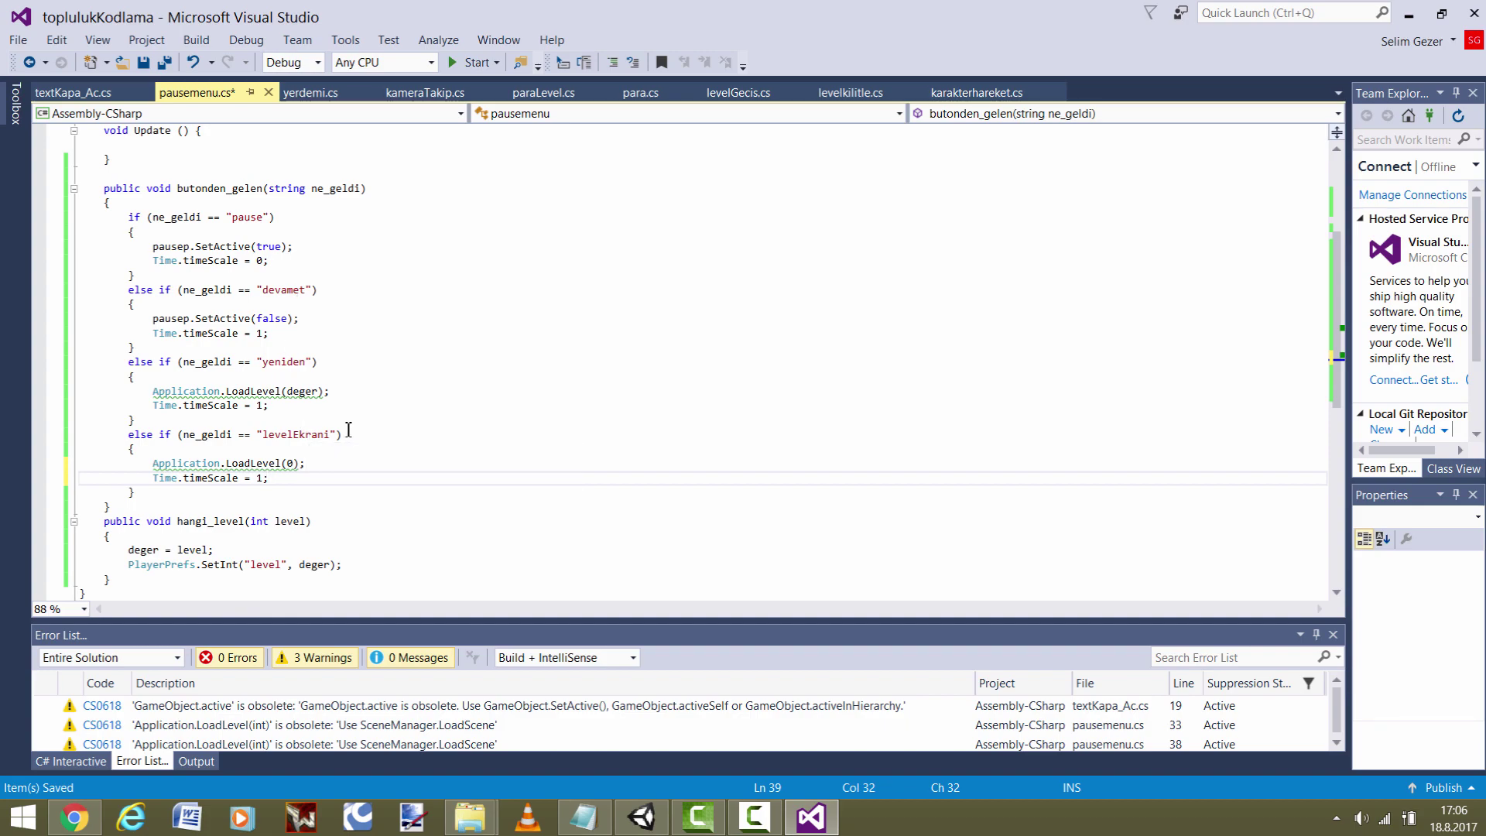
{"action": "key", "text": "ctrl+s"}
{"action": "left_click", "coordinate": [641, 816]}
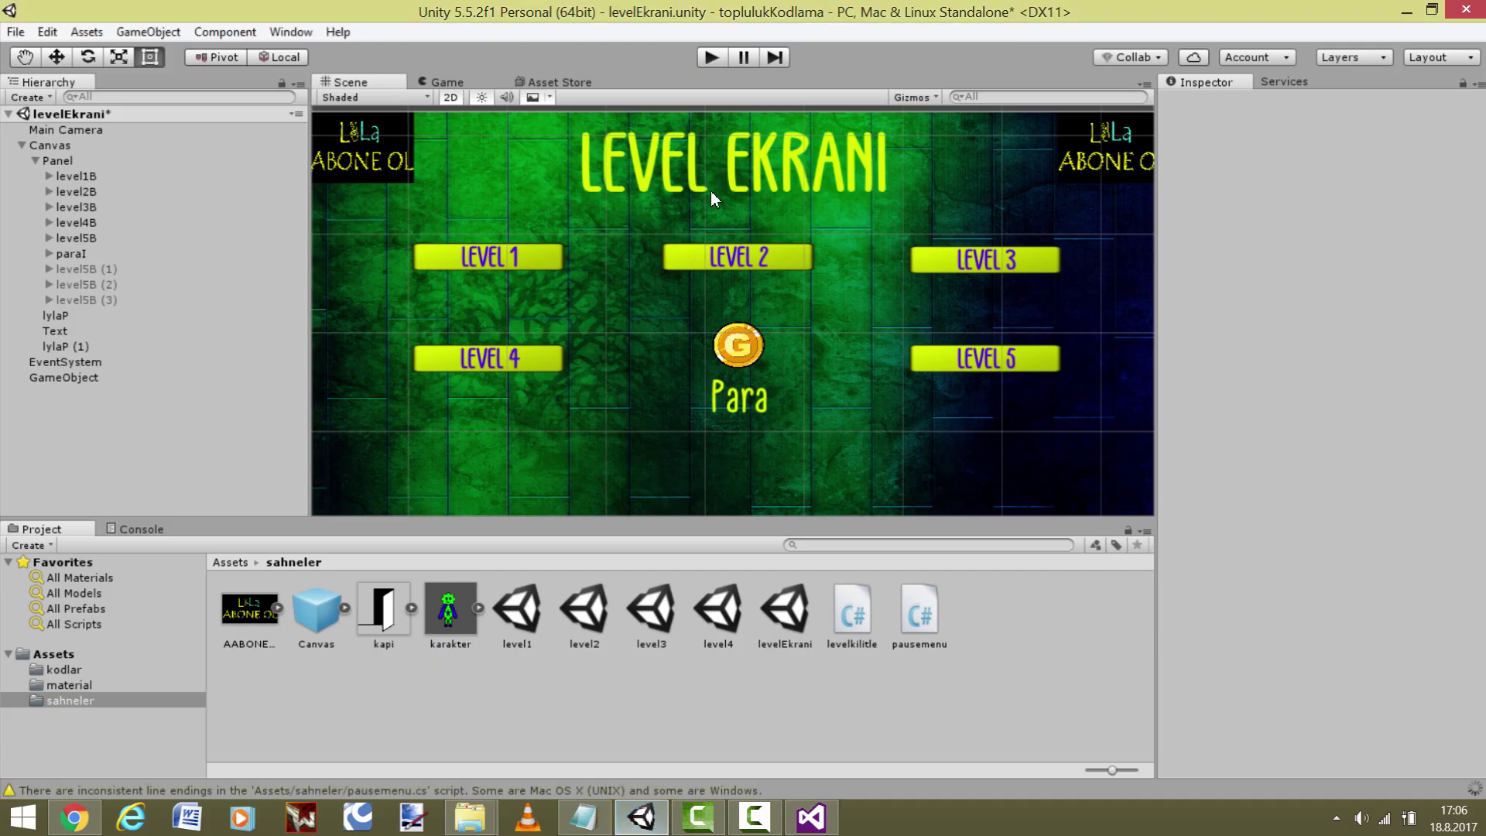
- Enter play mode and load level1 from the level select screen
{"action": "left_click", "coordinate": [713, 62]}
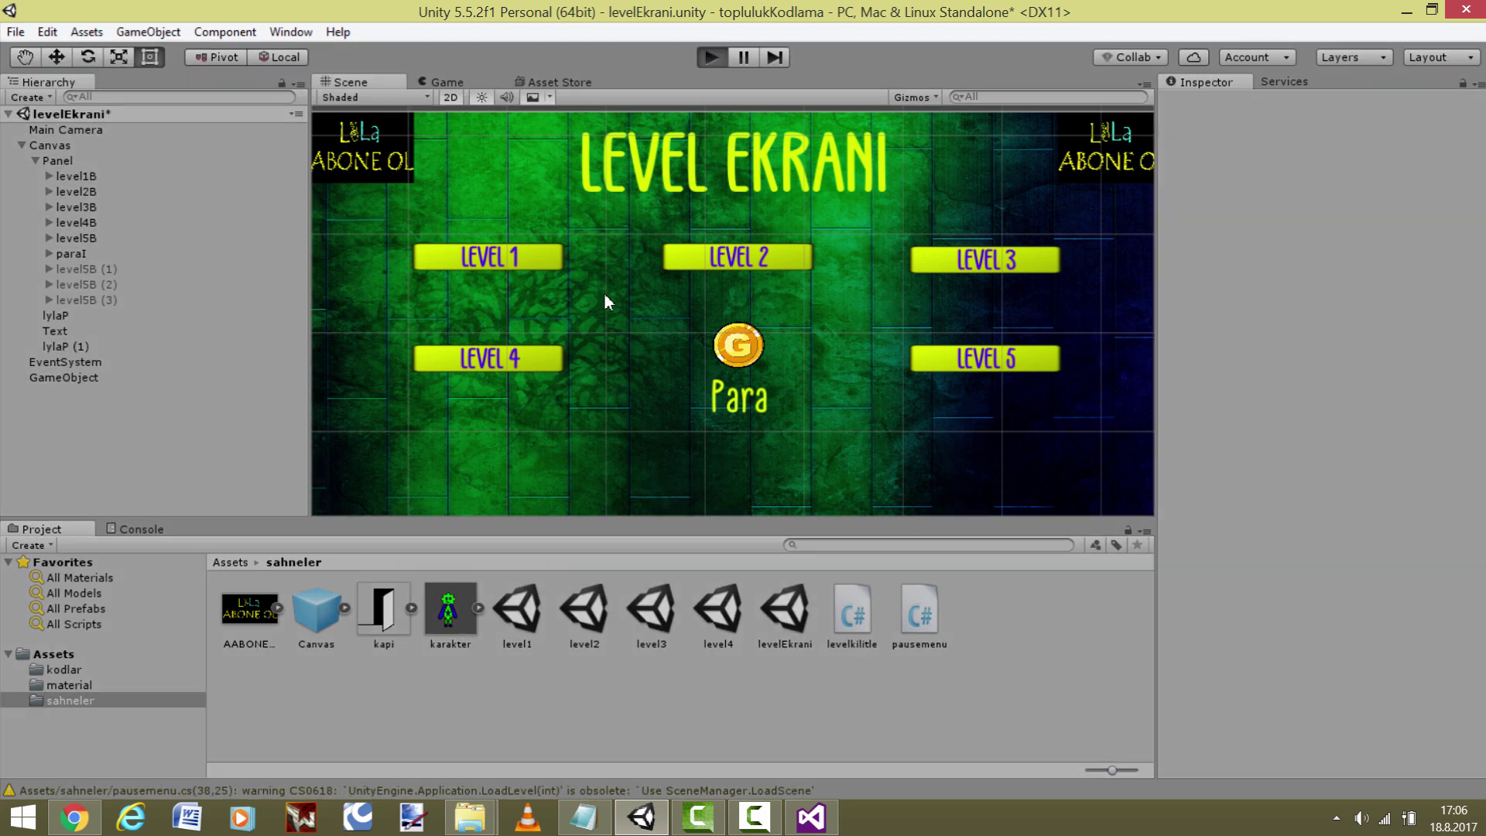
{"action": "left_click", "coordinate": [447, 249]}
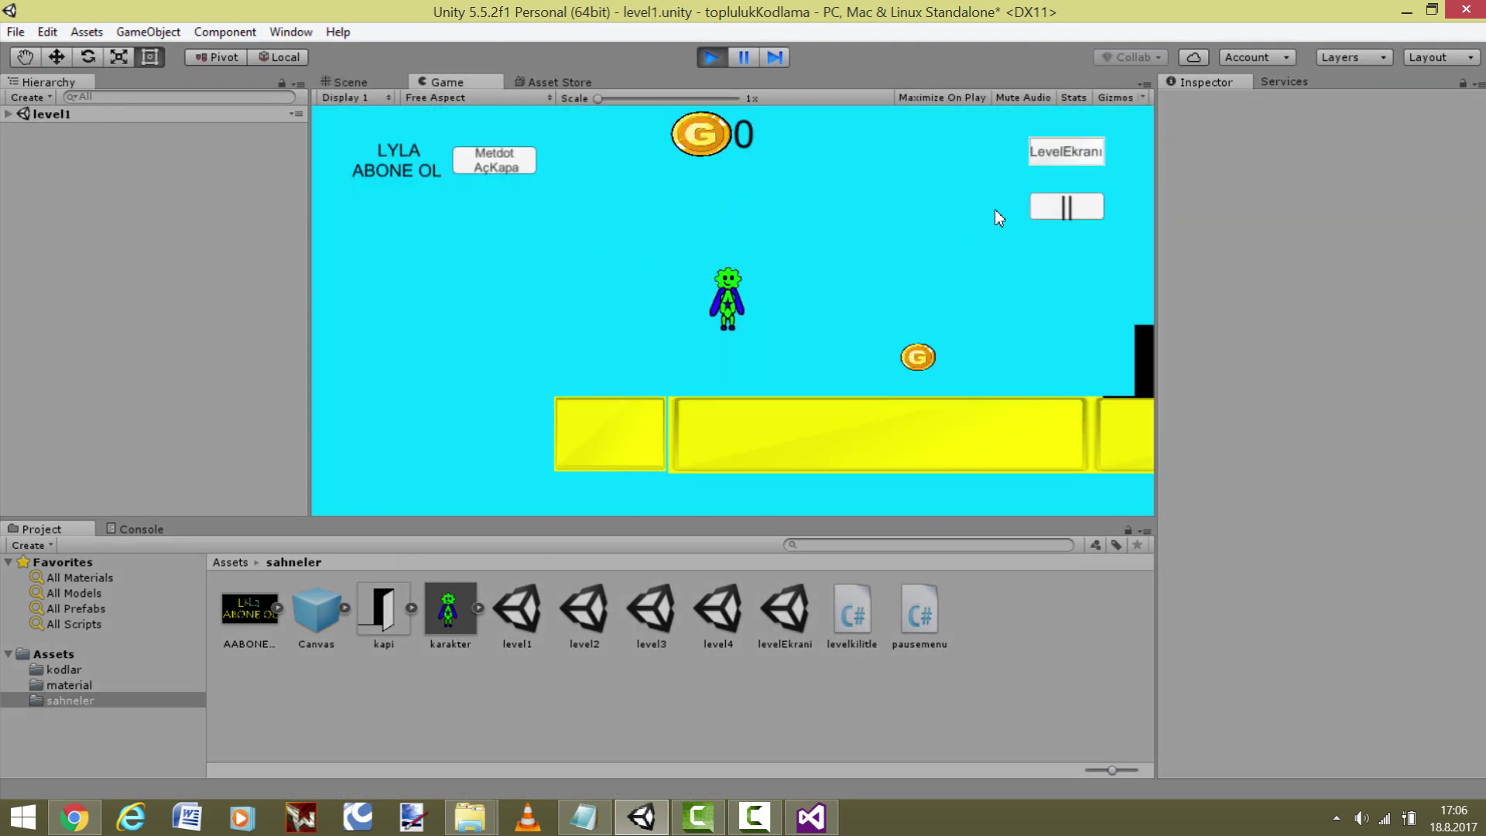
{"action": "left_click", "coordinate": [1060, 208]}
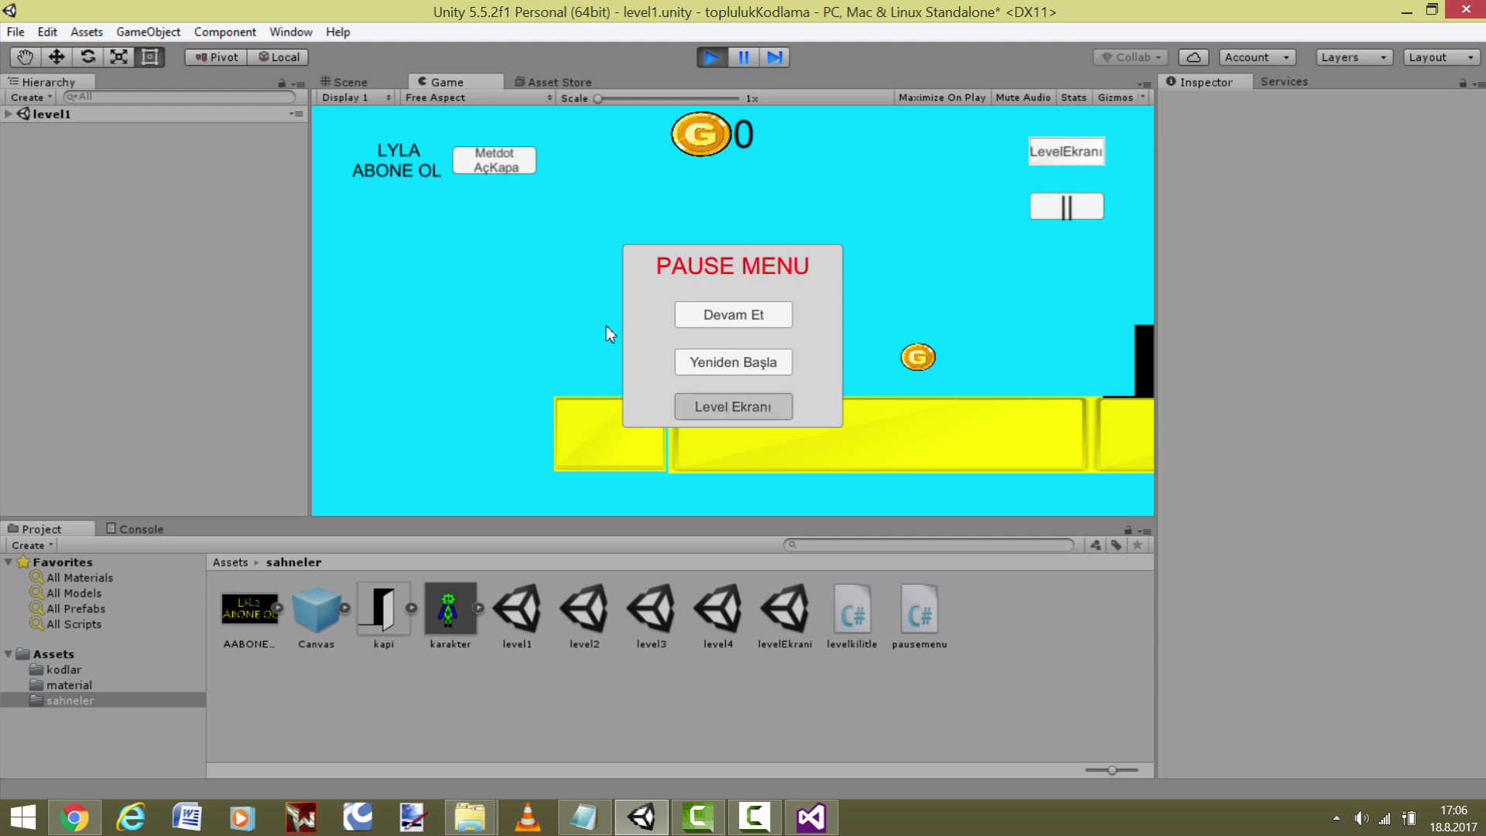
{"action": "left_click", "coordinate": [458, 253]}
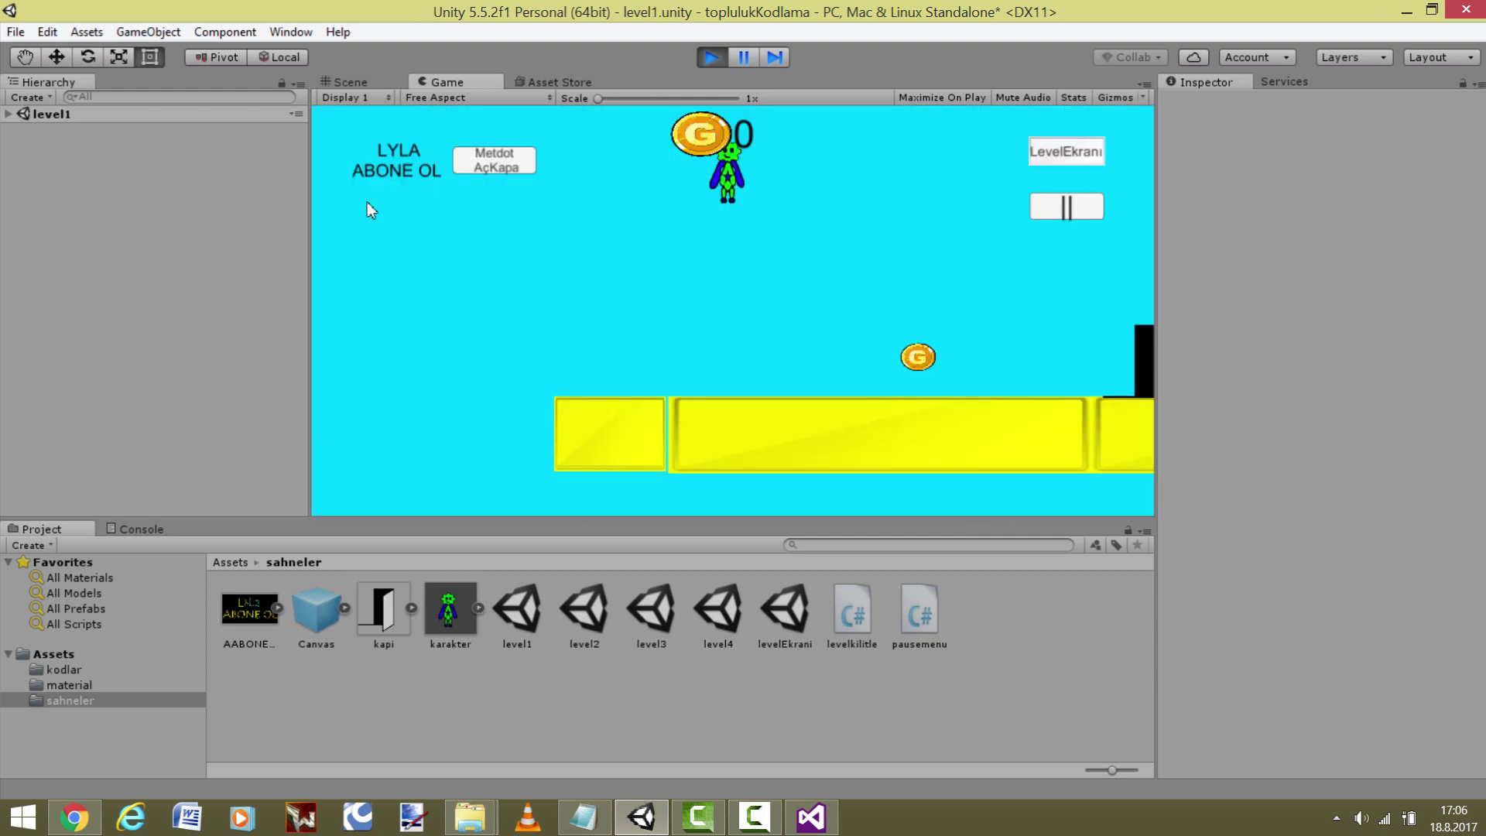
- Test the pause menu's Yeniden Başla, Devam Et and Level Ekranı buttons, then stop play mode
{"action": "left_click", "coordinate": [1066, 206]}
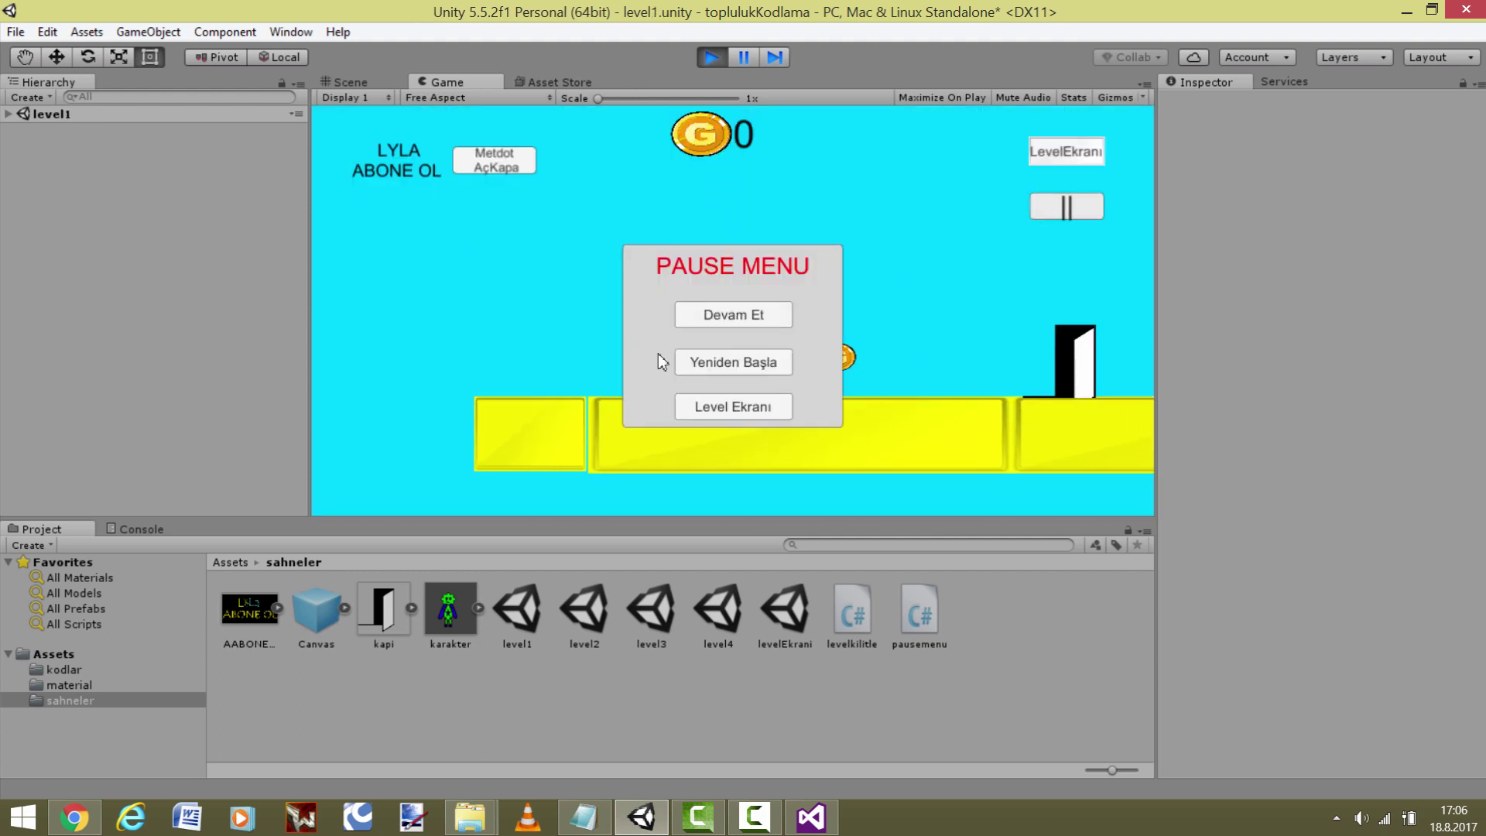
{"action": "left_click", "coordinate": [666, 354]}
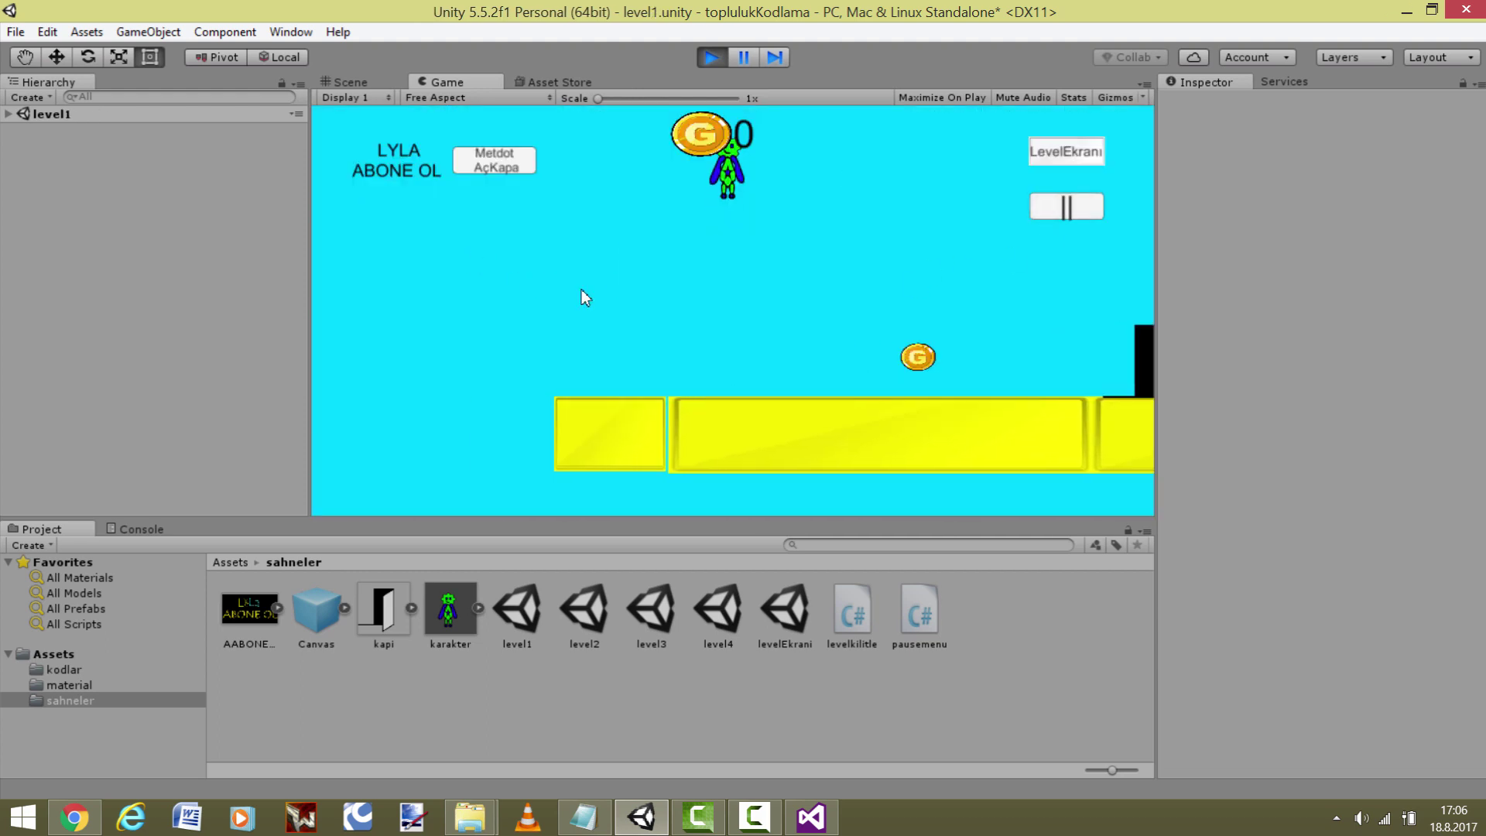
{"action": "left_click", "coordinate": [1061, 207]}
{"action": "left_click", "coordinate": [1066, 206]}
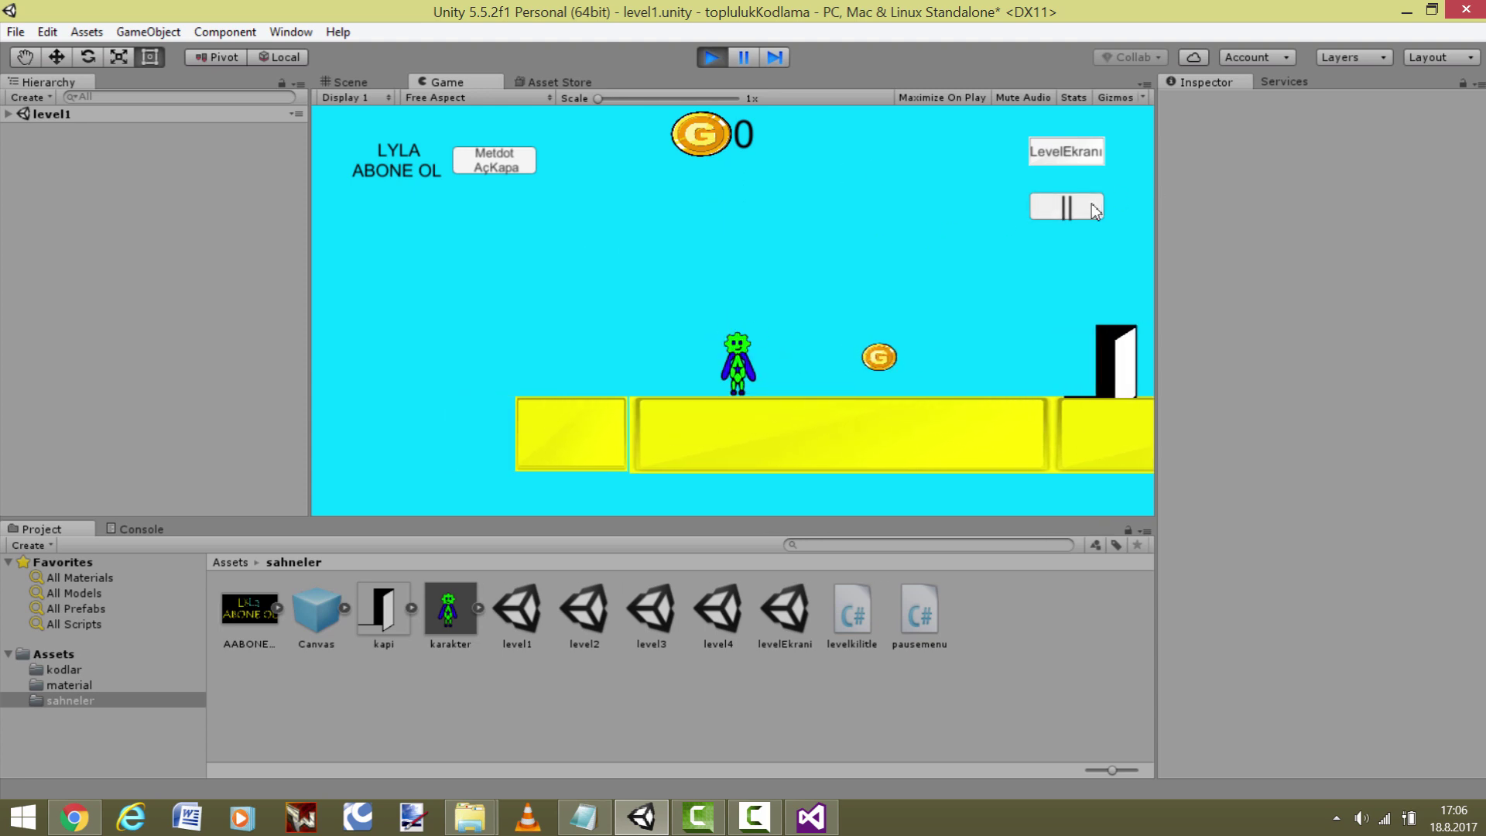
{"action": "left_click", "coordinate": [1066, 206]}
{"action": "left_click", "coordinate": [733, 406]}
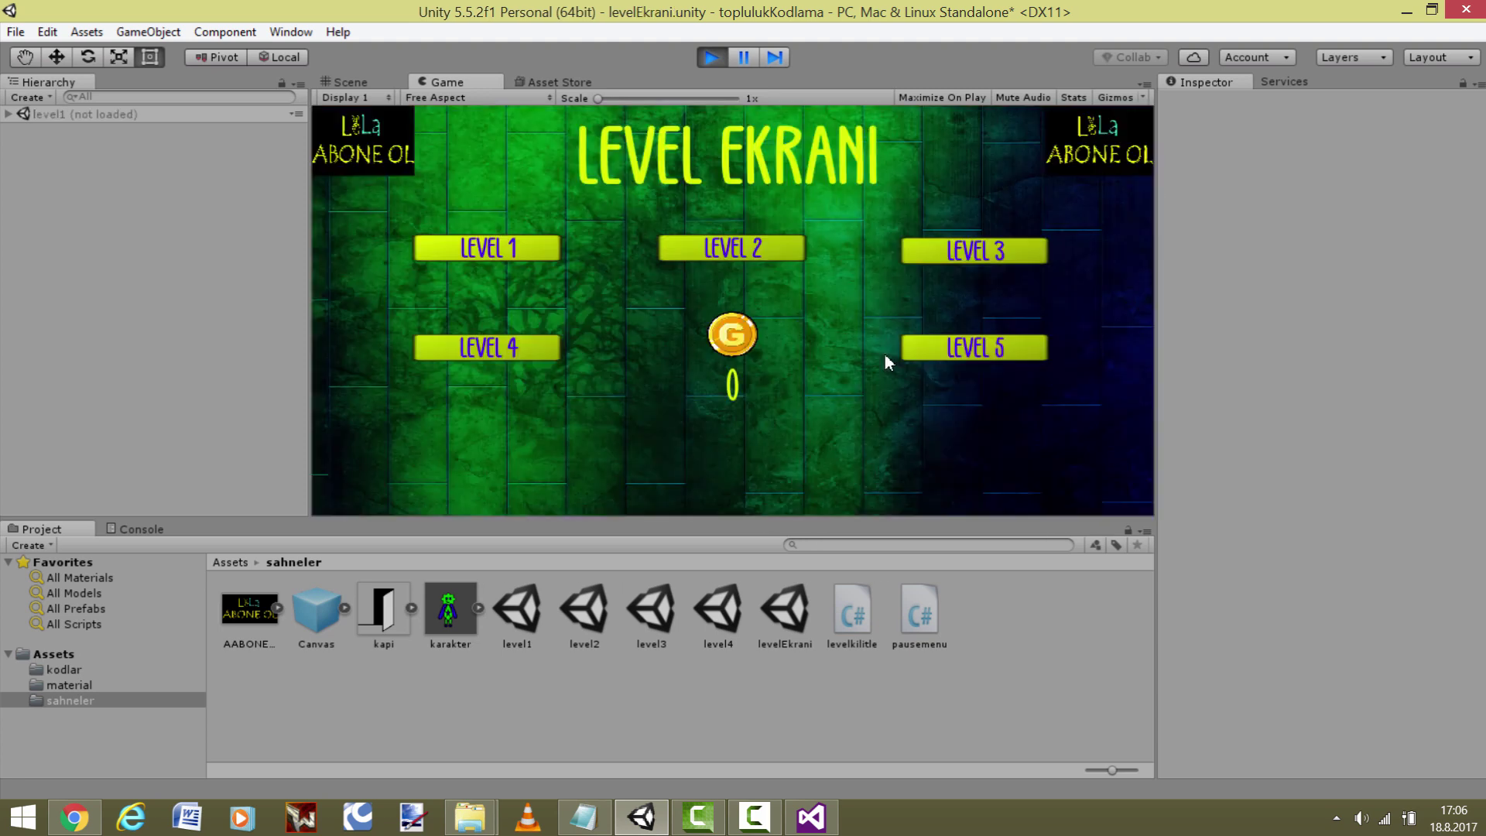
{"action": "left_click", "coordinate": [551, 253]}
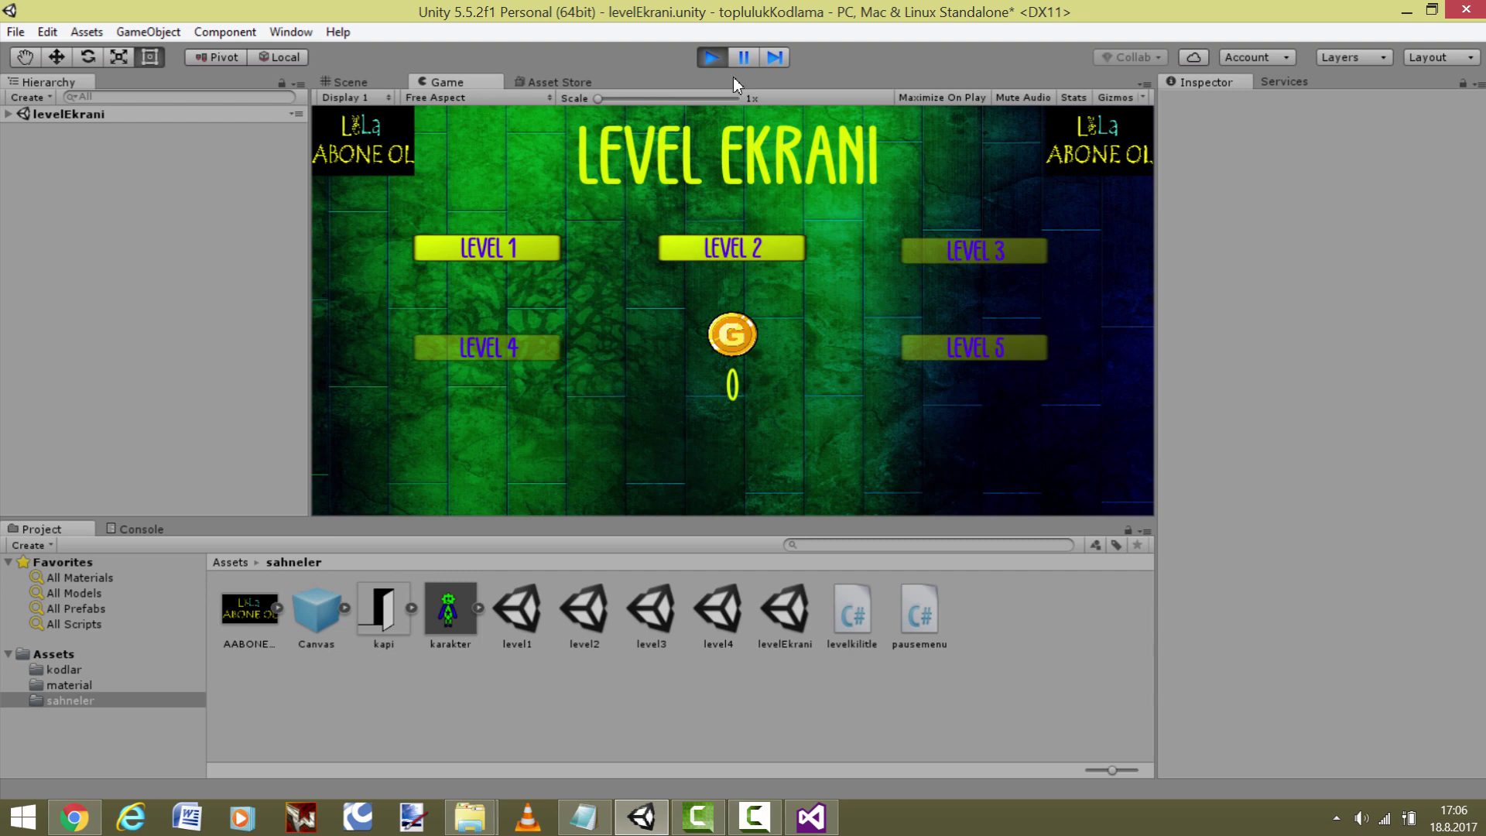
{"action": "left_click", "coordinate": [711, 57]}
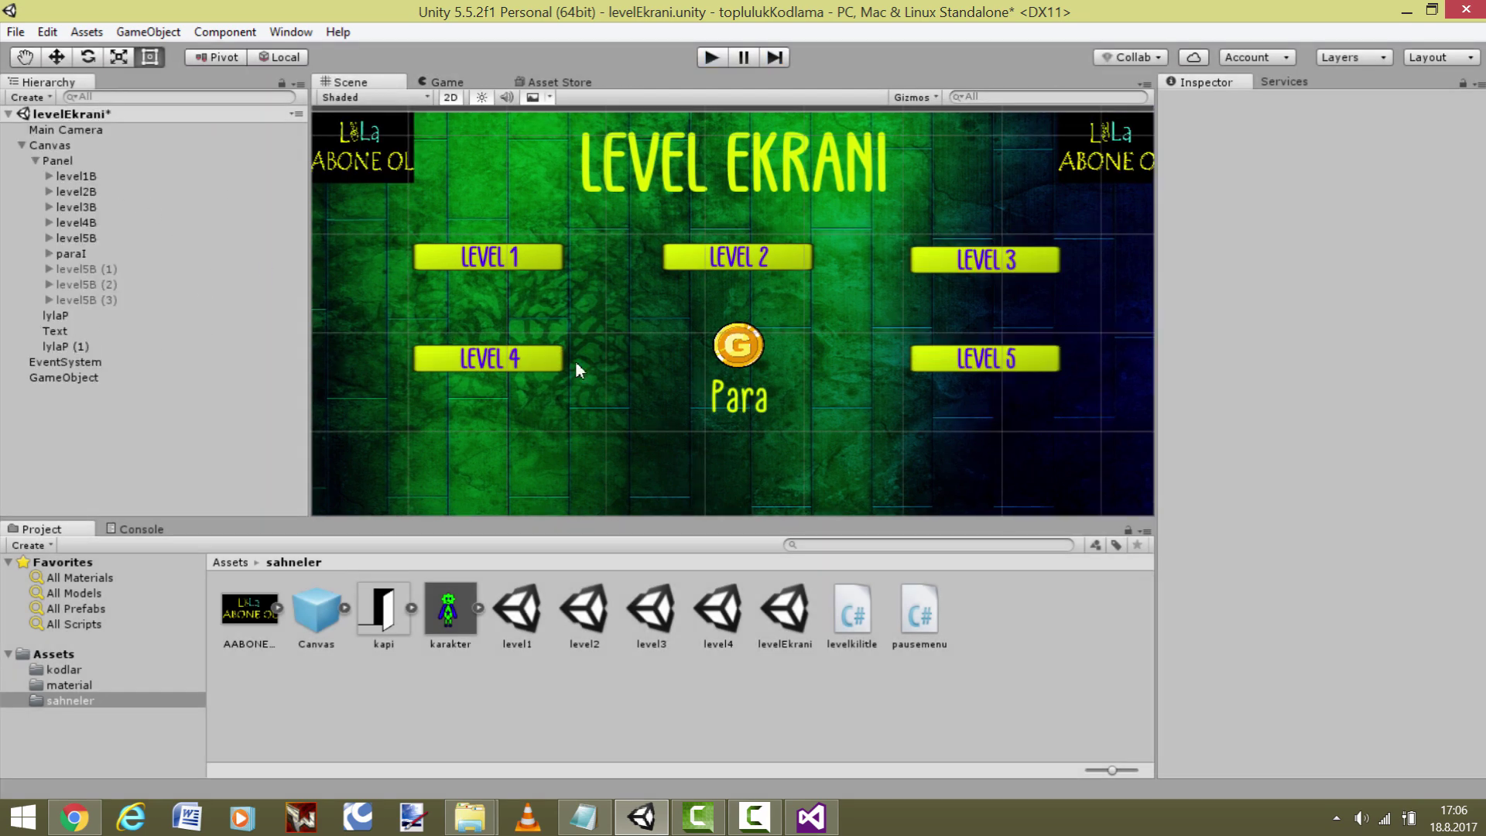
- Open level1, saving the current scene first, and frame its pause-menu Canvas
{"action": "double_click", "coordinate": [517, 619]}
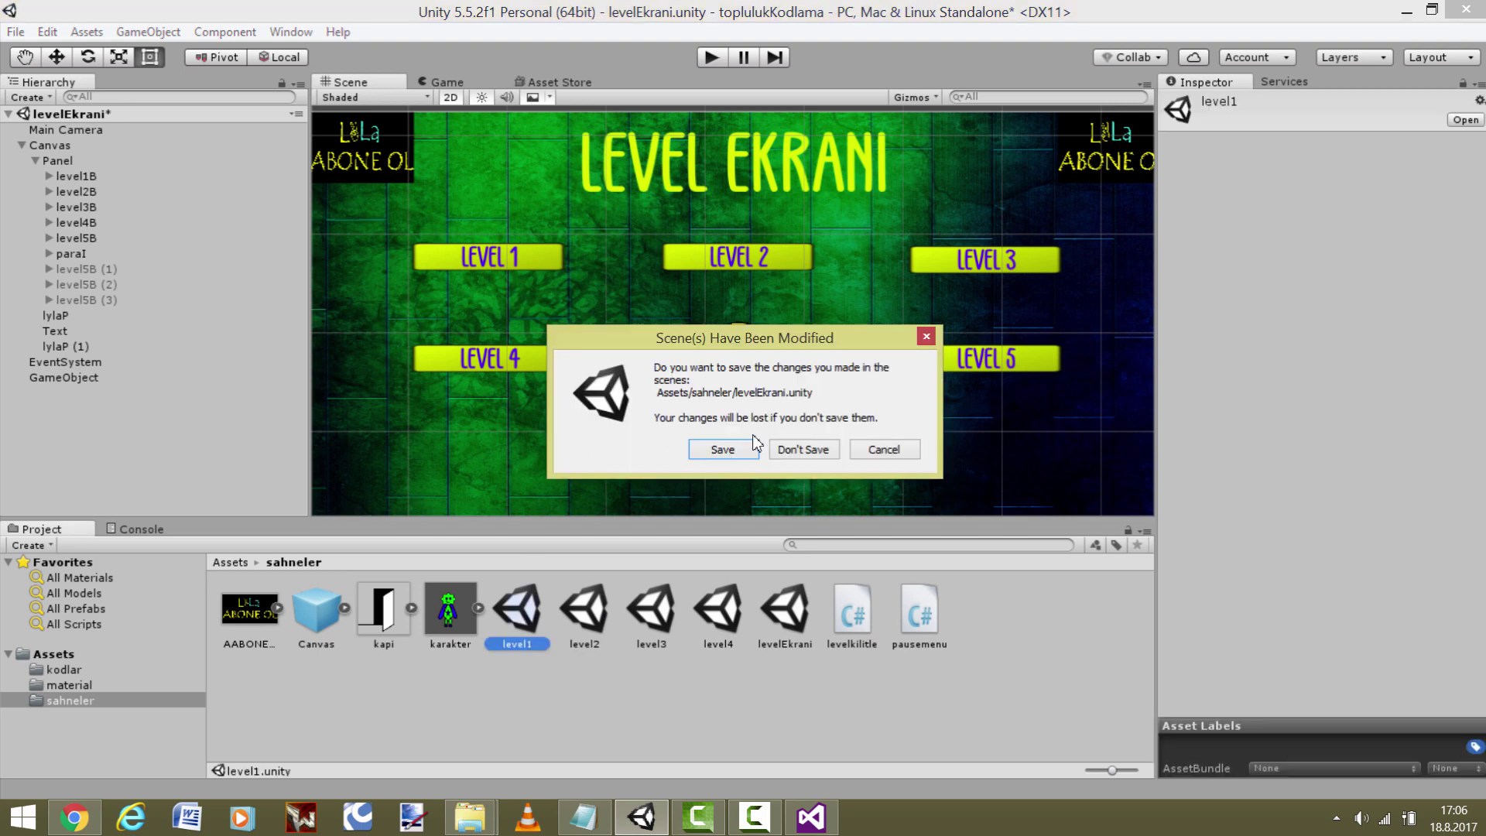
{"action": "left_click", "coordinate": [724, 456]}
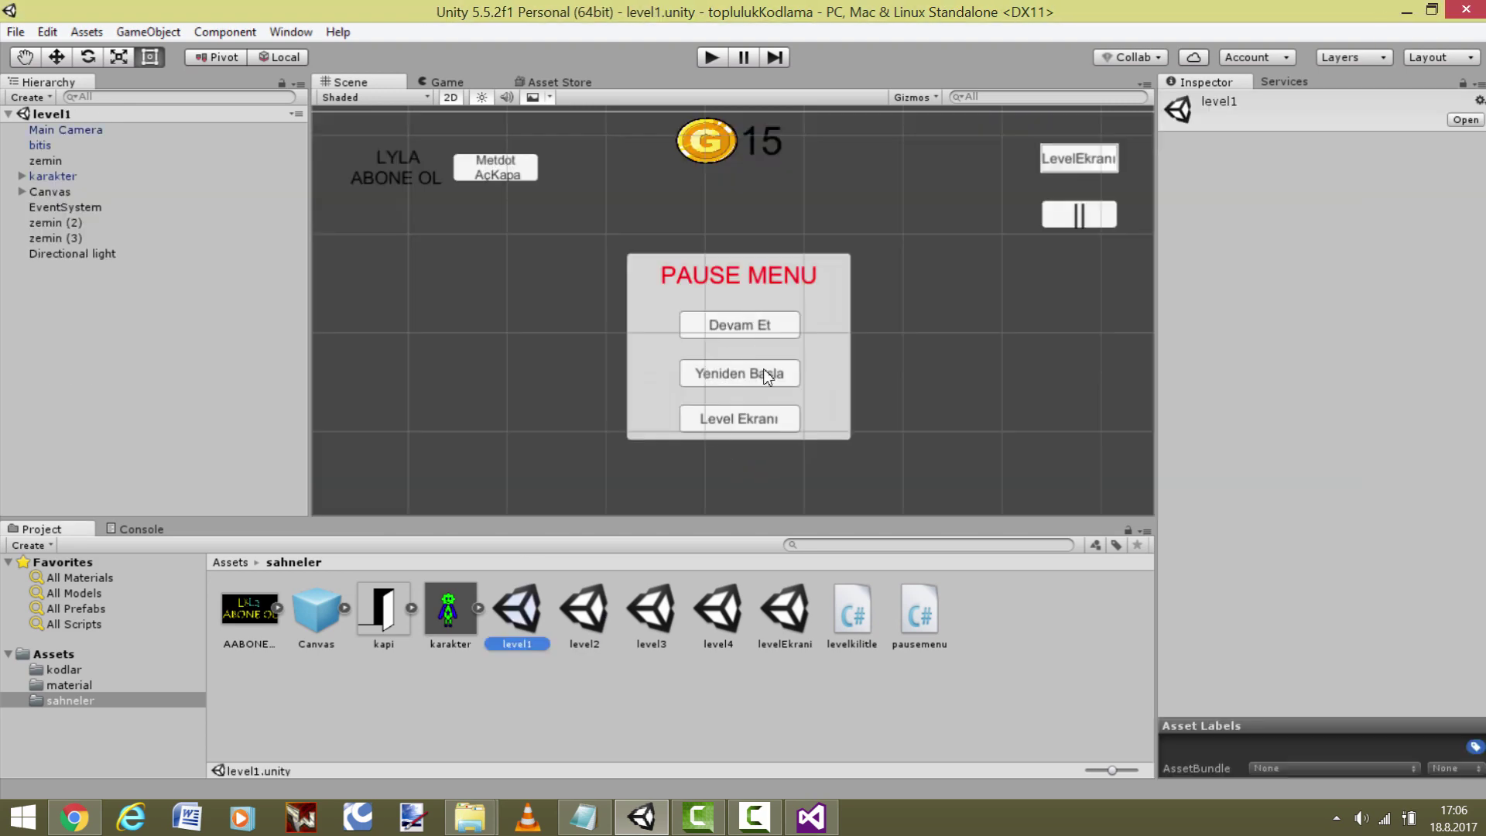
{"action": "double_click", "coordinate": [49, 191]}
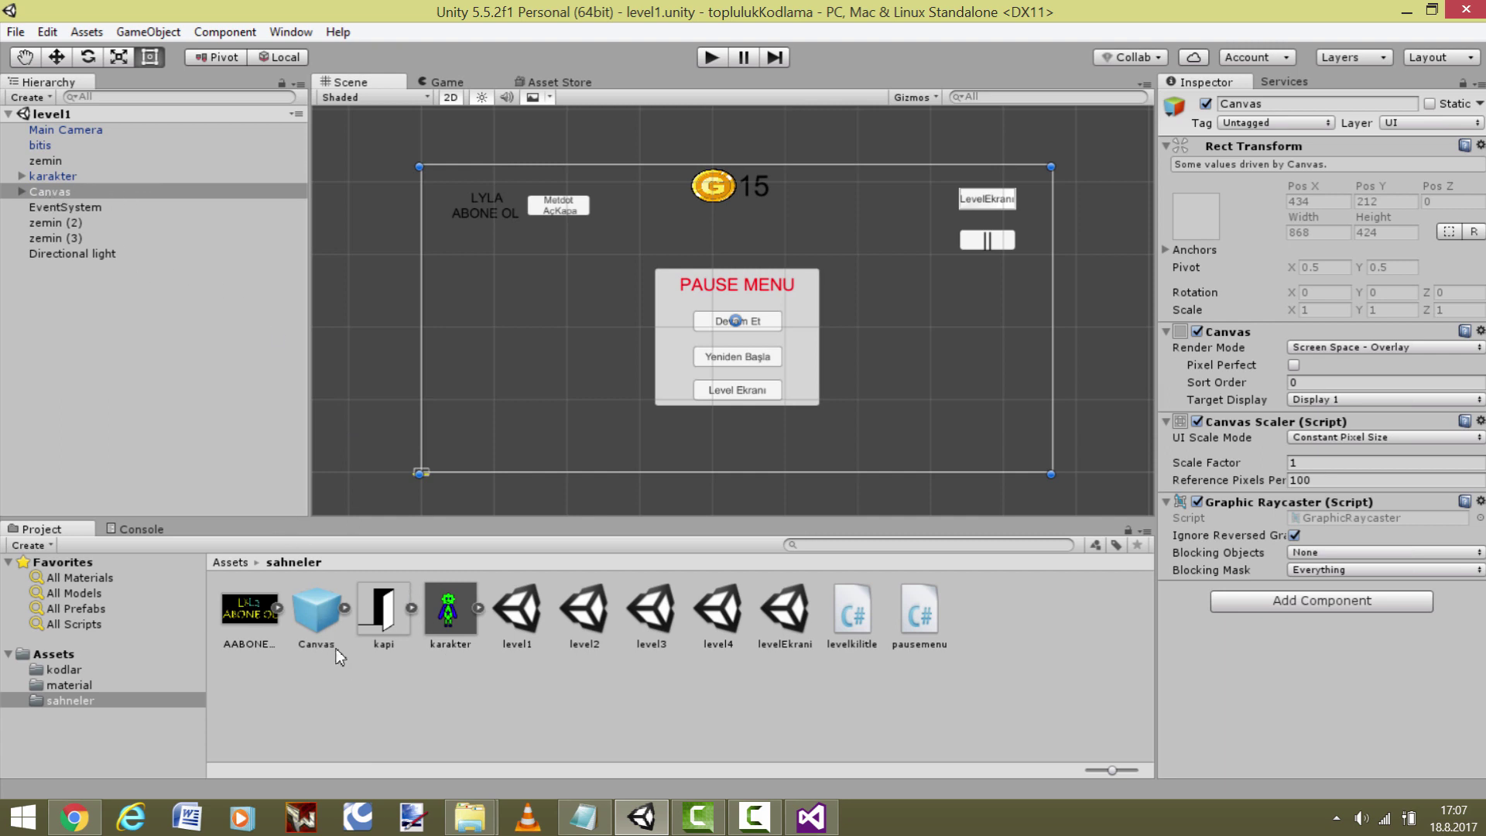
- Inspect the Canvas prefab's children, then open level4 and frame its existing Canvas
{"action": "left_click", "coordinate": [322, 626]}
{"action": "left_click", "coordinate": [345, 608]}
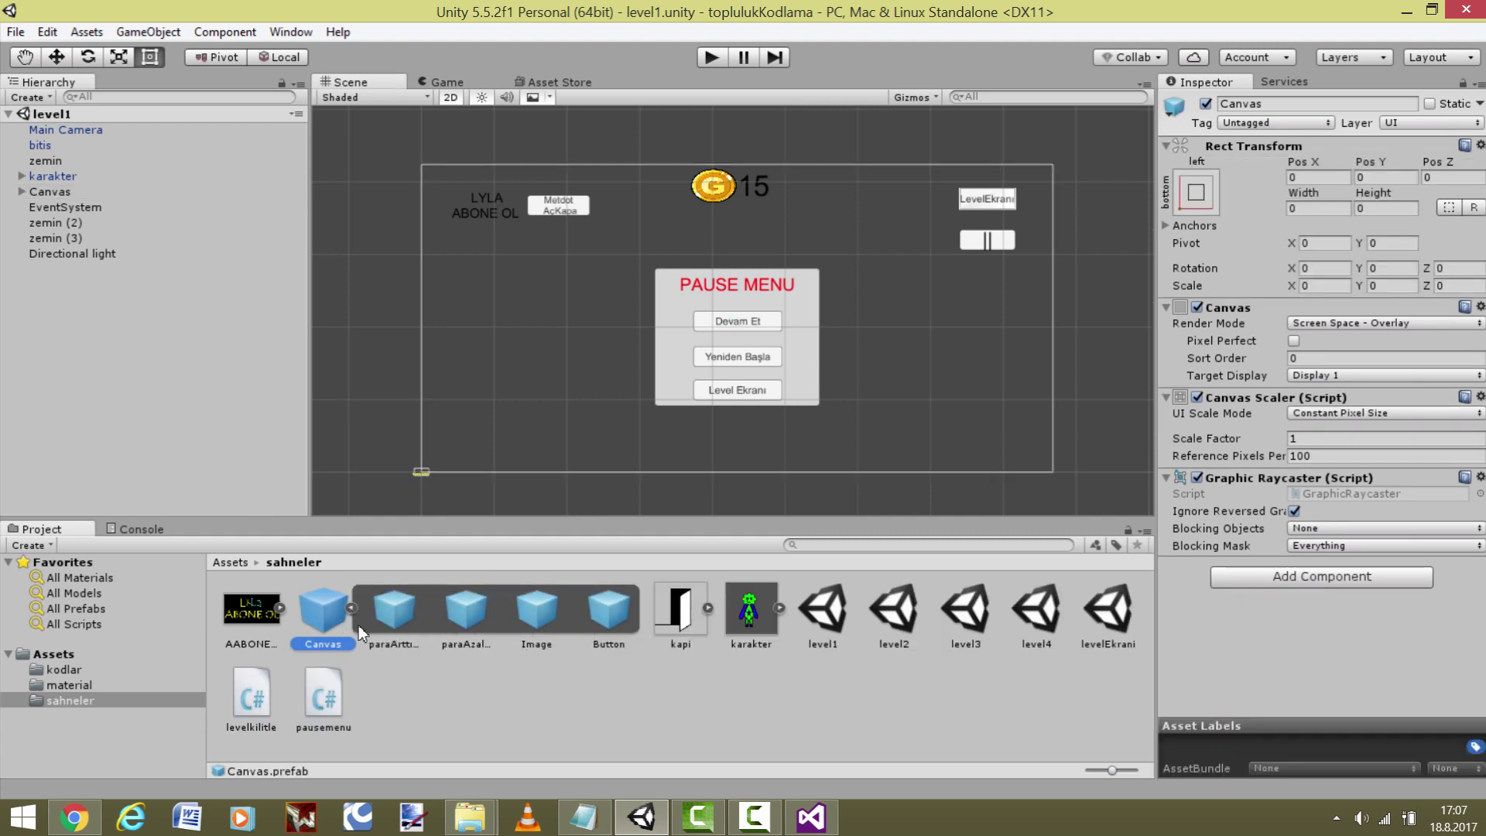
{"action": "left_click", "coordinate": [352, 608]}
{"action": "double_click", "coordinate": [718, 611]}
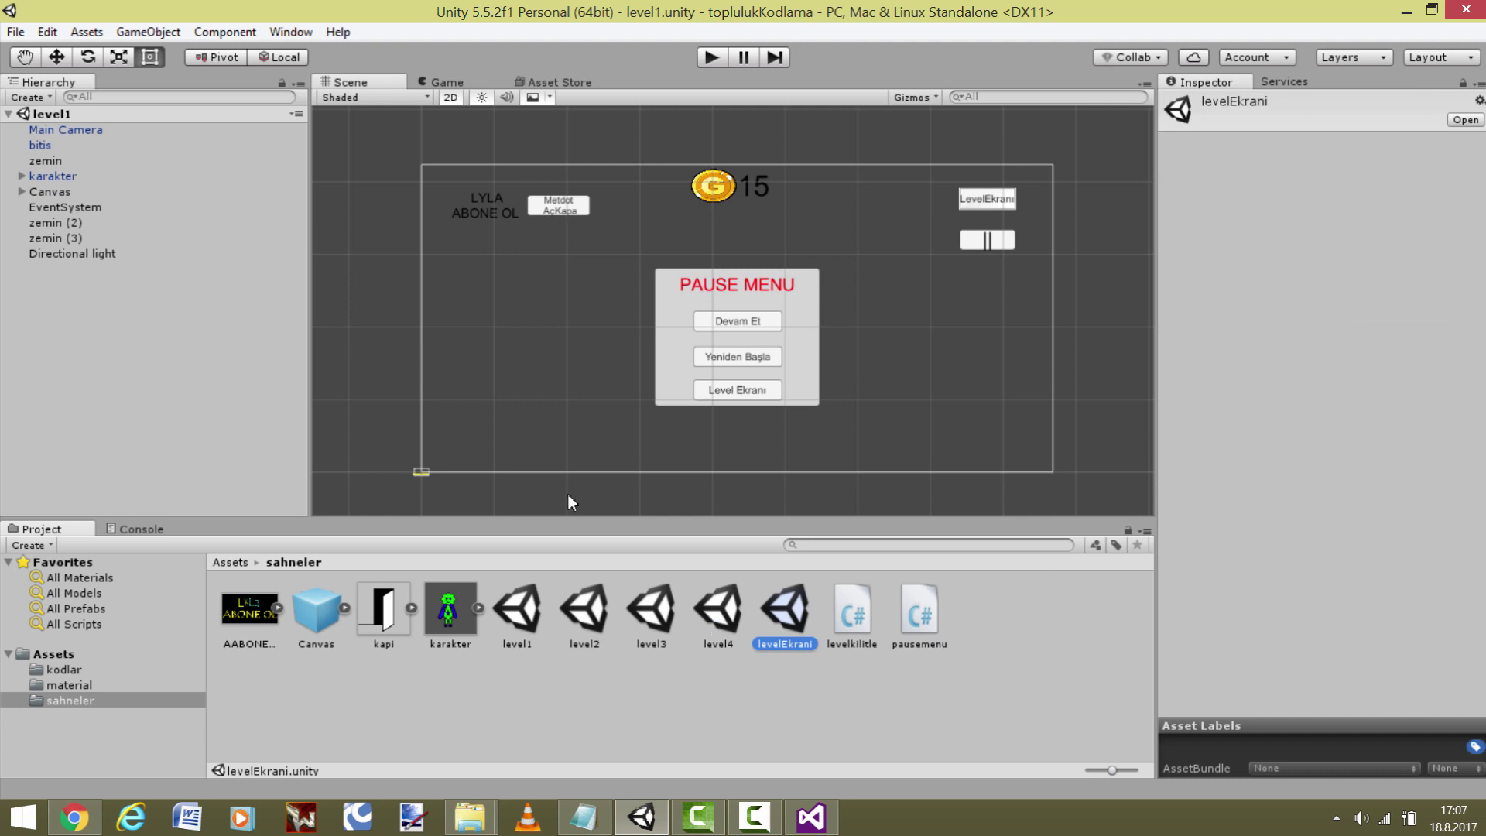
{"action": "left_click", "coordinate": [78, 191]}
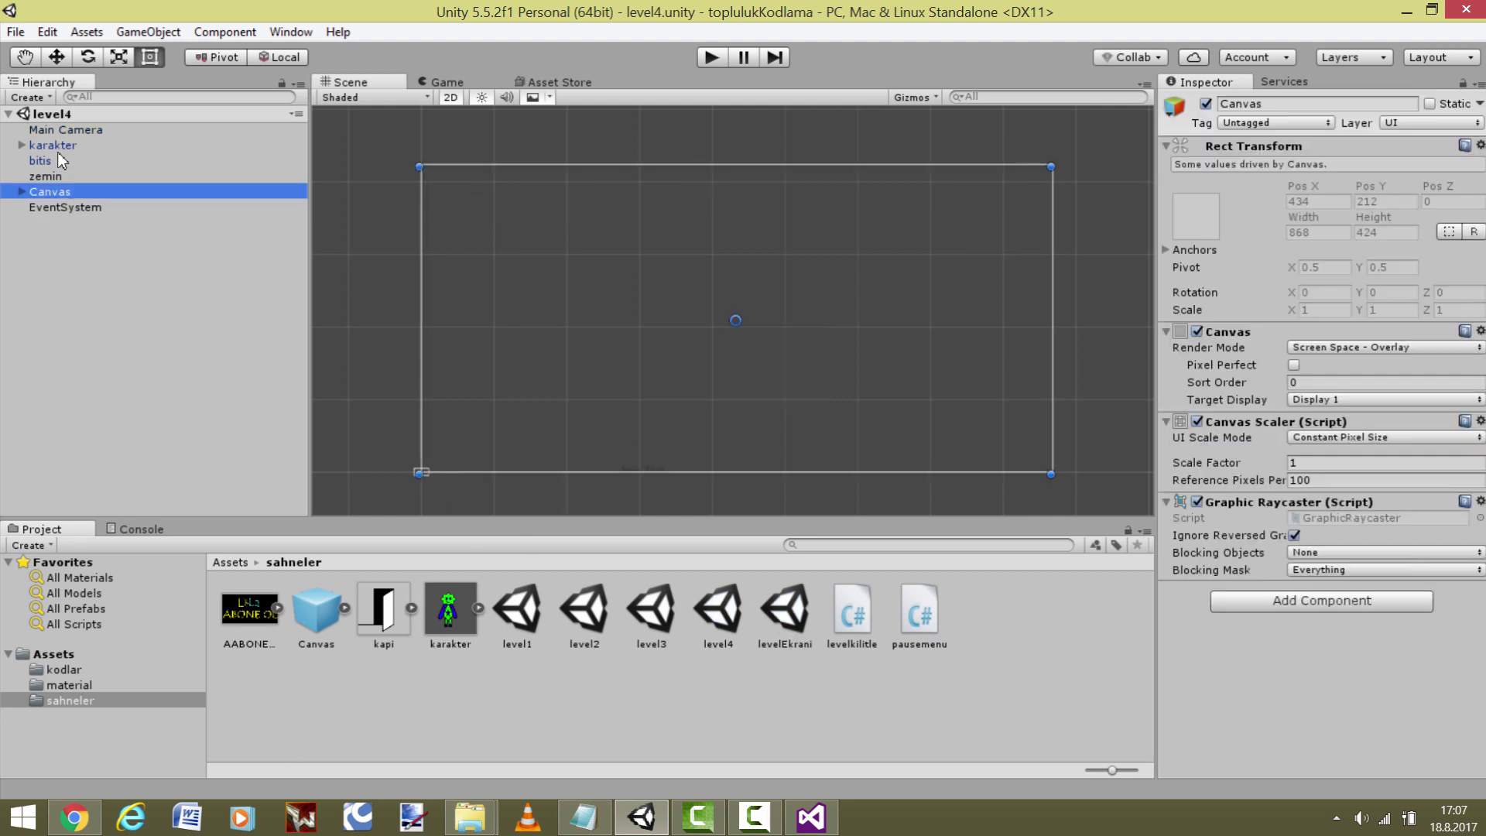
{"action": "double_click", "coordinate": [77, 192]}
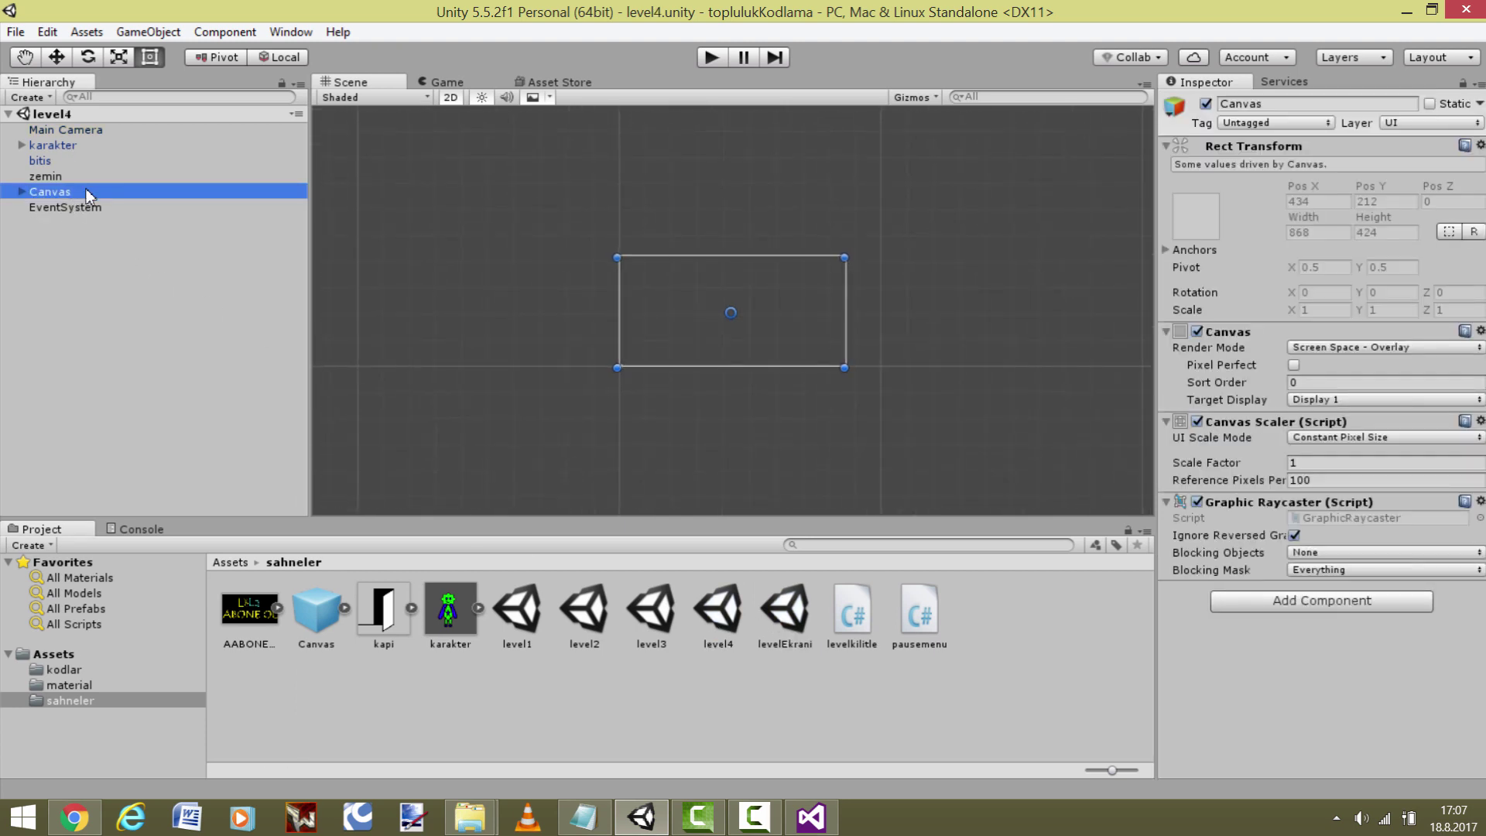
- Add a Canvas prefab instance to level4, then delete the extra Canvas (1)
{"action": "left_click_drag", "start_coordinate": [164, 338], "coordinate": [128, 266]}
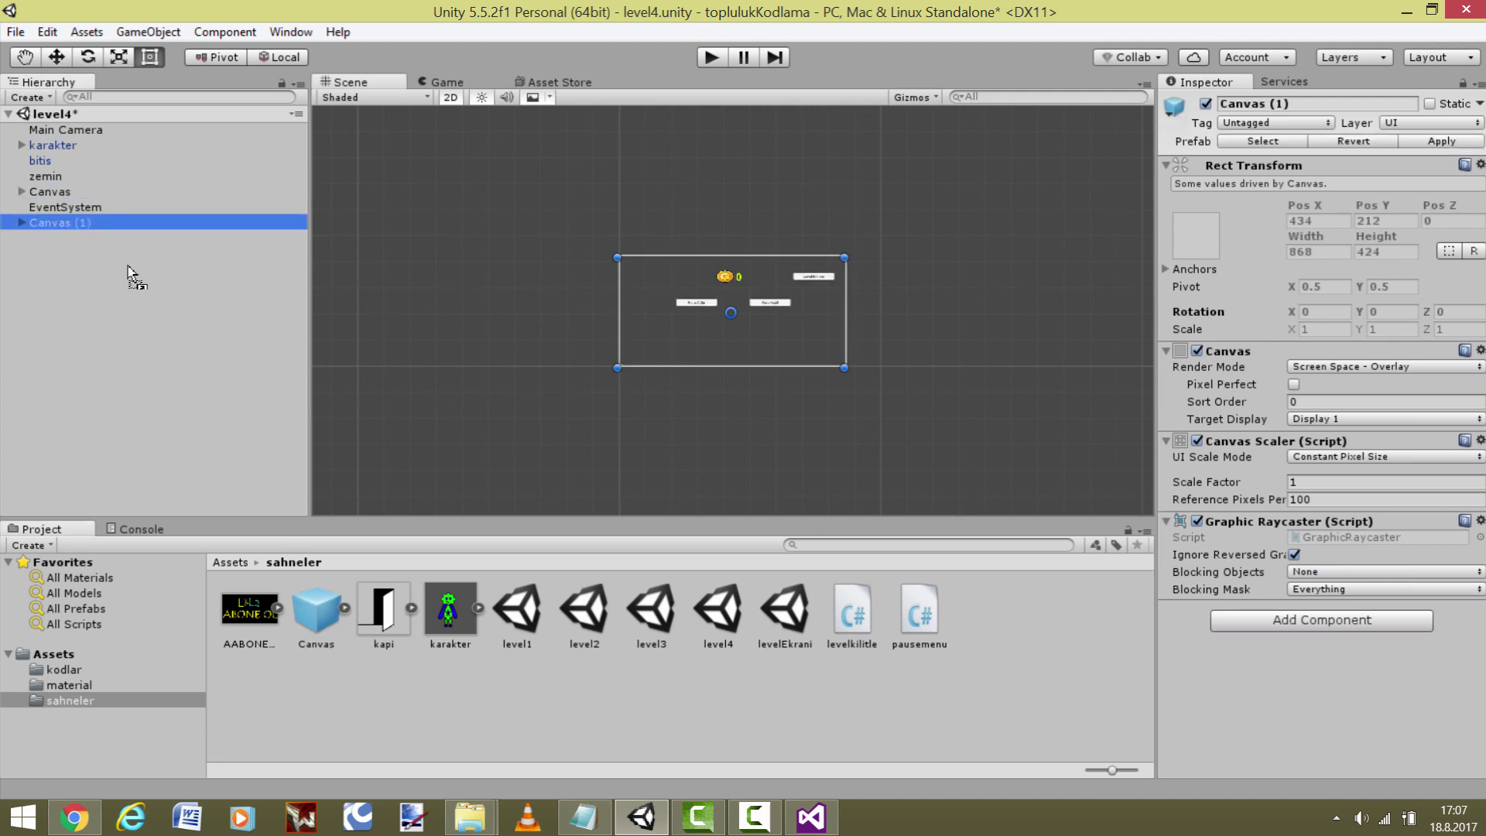
{"action": "scroll", "coordinate": [732, 327], "scroll_direction": "up", "scroll_amount": 3}
{"action": "scroll", "coordinate": [769, 357], "scroll_direction": "up", "scroll_amount": 3}
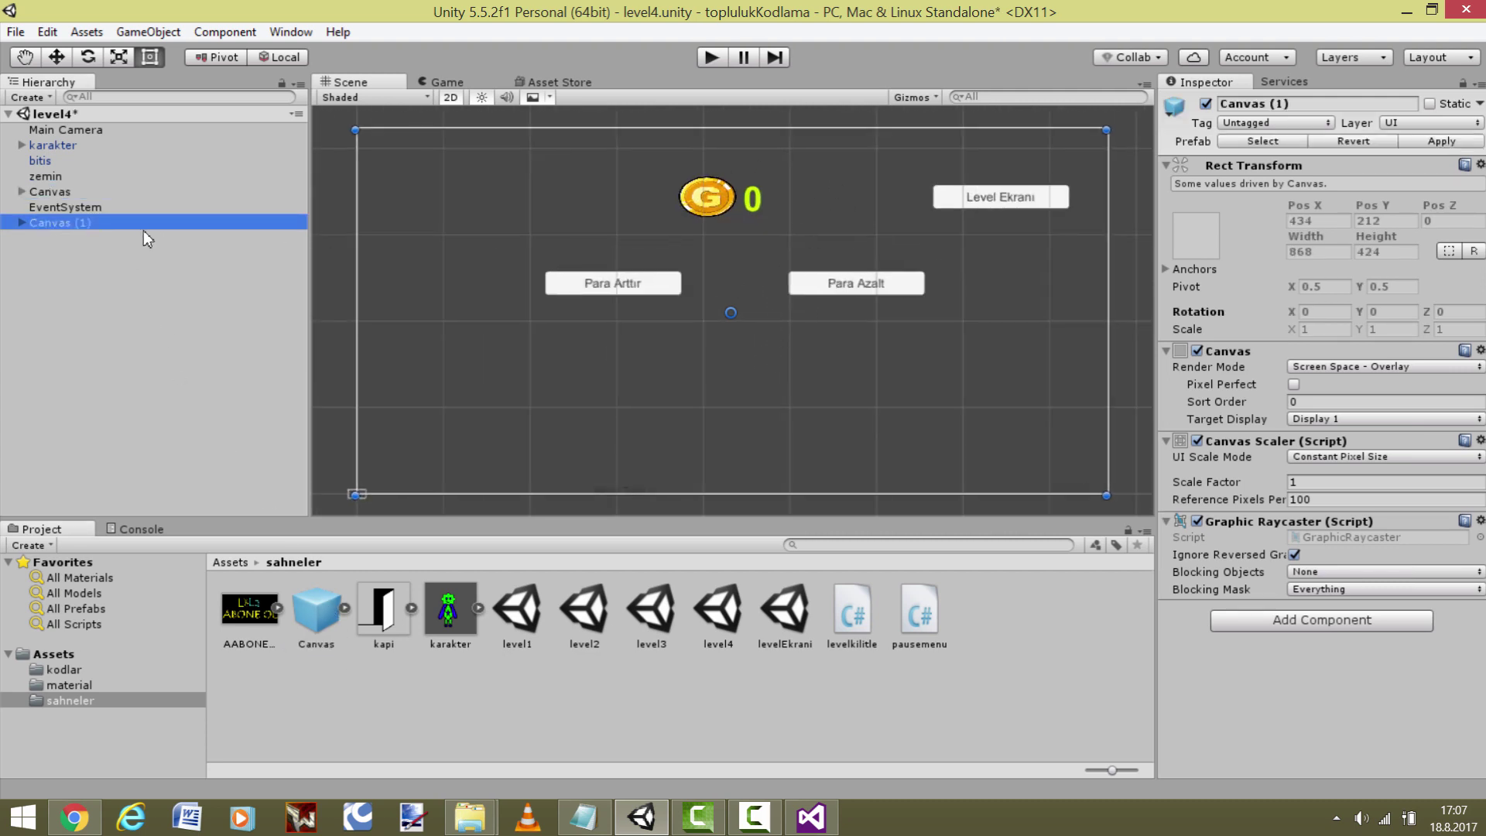
{"action": "key", "text": "Delete"}
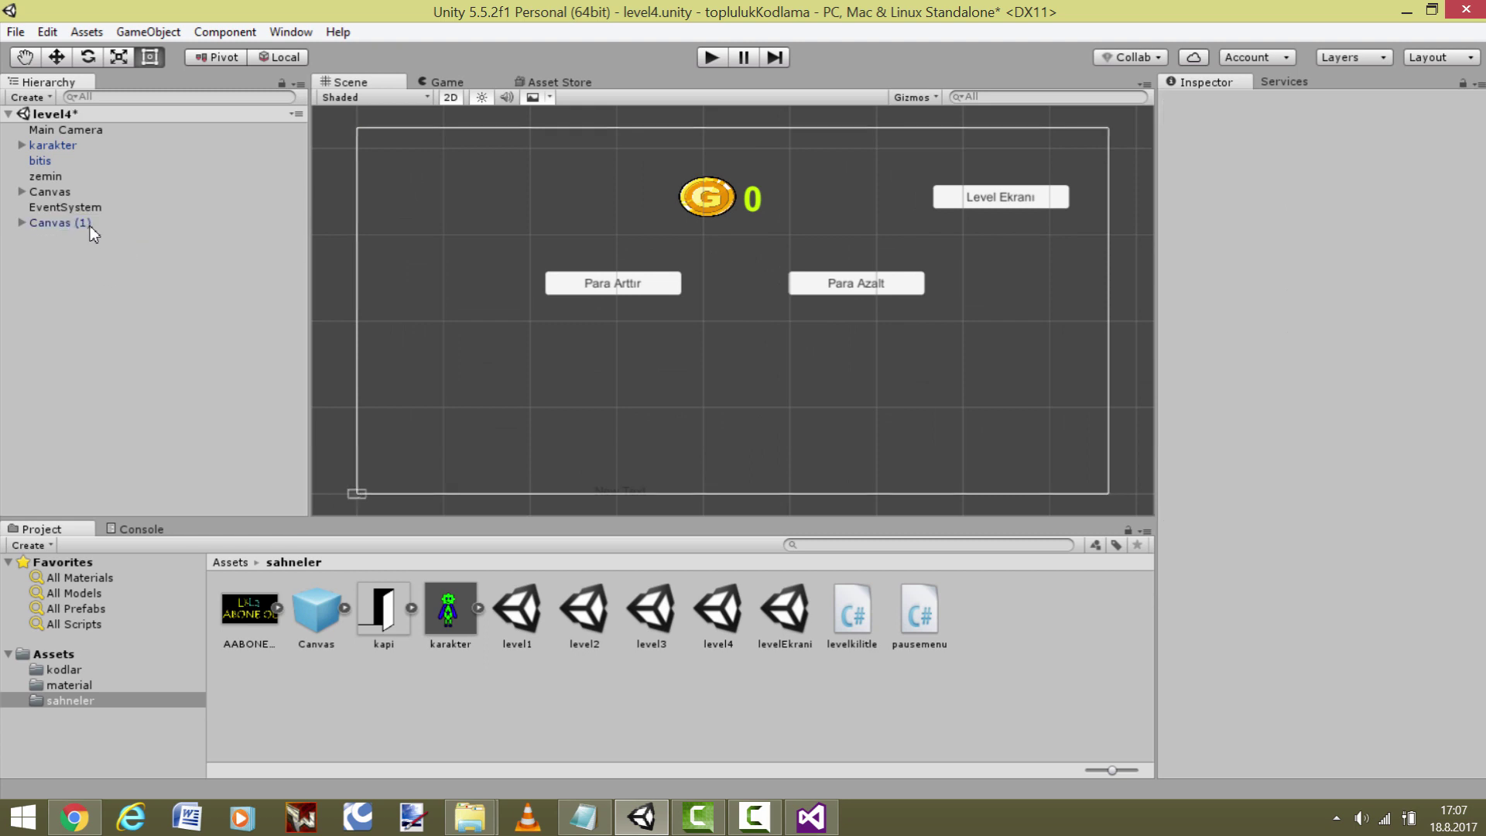
{"action": "double_click", "coordinate": [517, 642]}
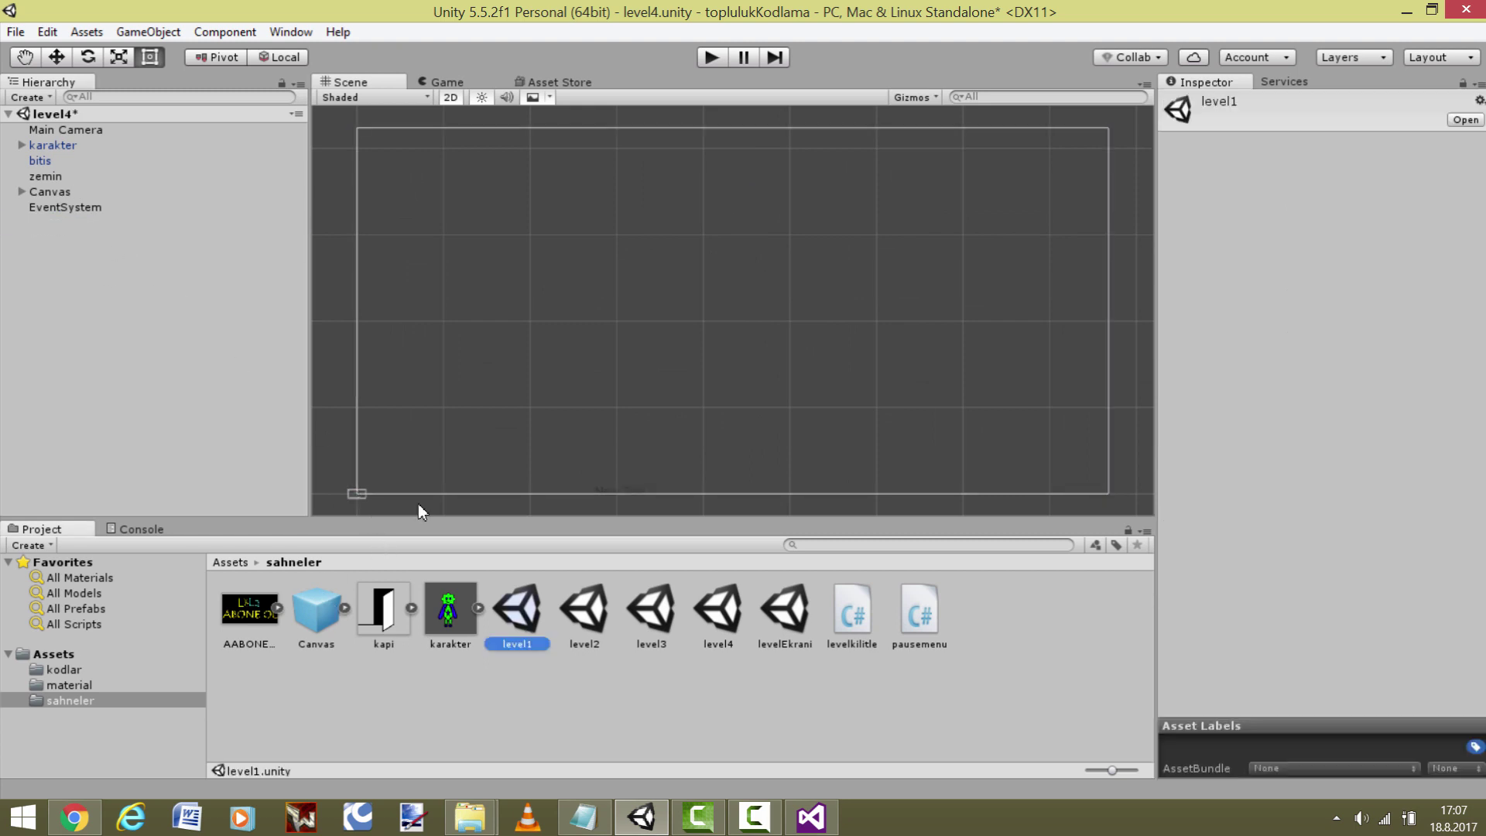
- Confirm the save prompt to open level1 and select its pause-menu Canvas
{"action": "left_click", "coordinate": [722, 452]}
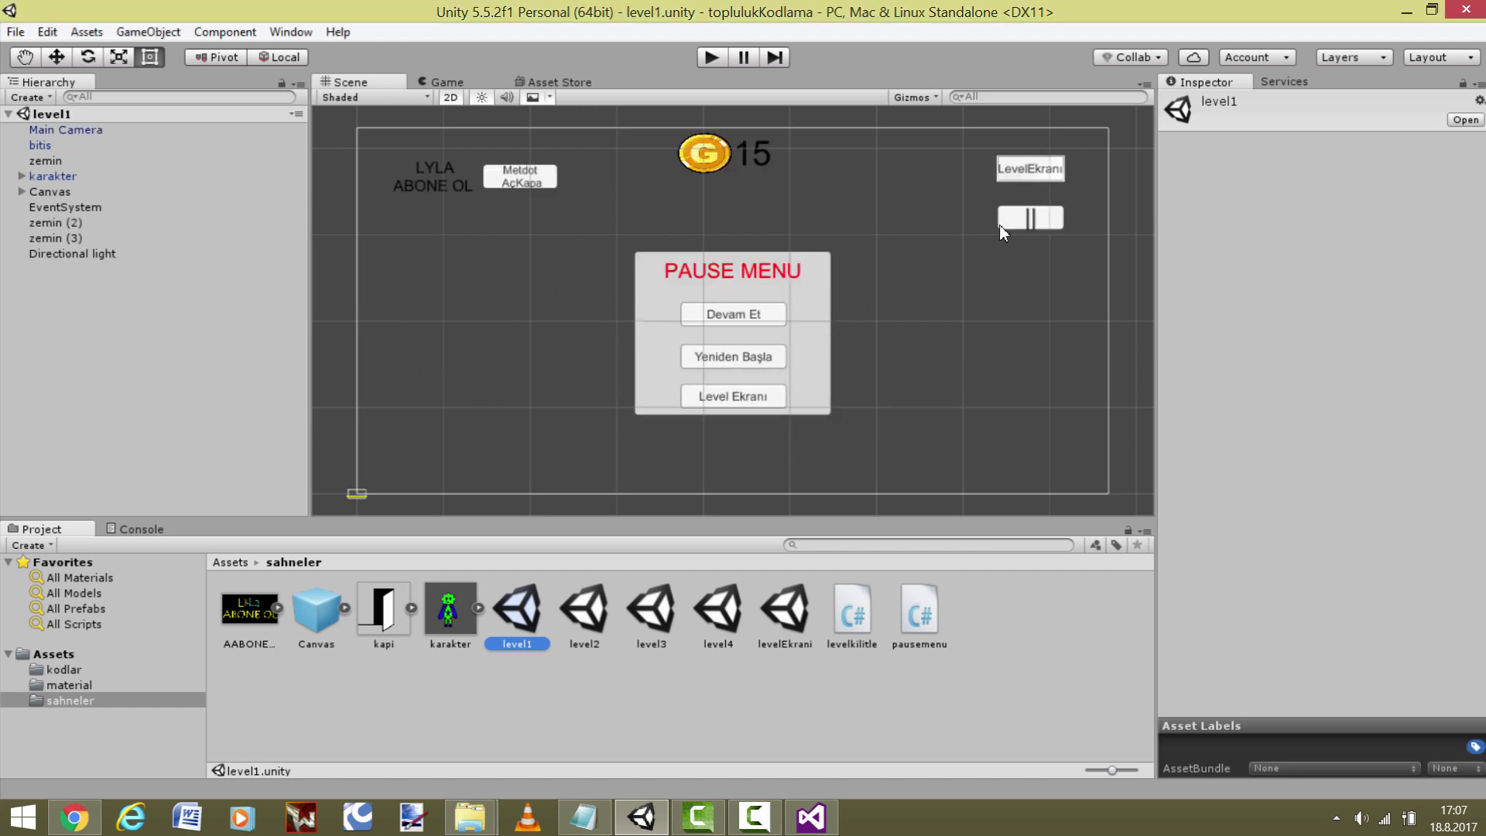
{"action": "left_click", "coordinate": [1020, 218]}
{"action": "left_click", "coordinate": [696, 285]}
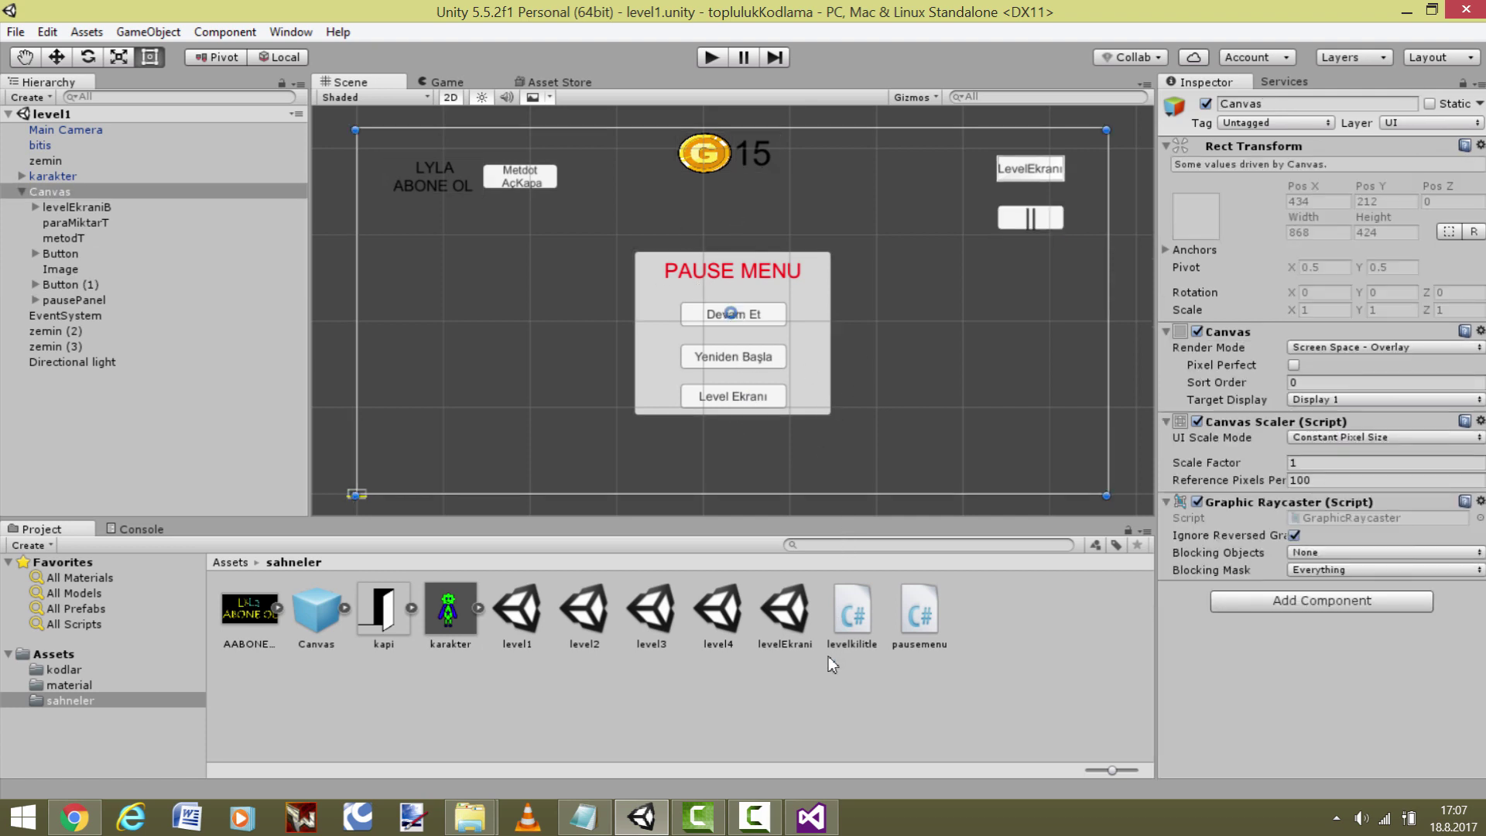
- Zoom and pan the Scene view to centre the PAUSE MENU panel
{"action": "left_click", "coordinate": [763, 830]}
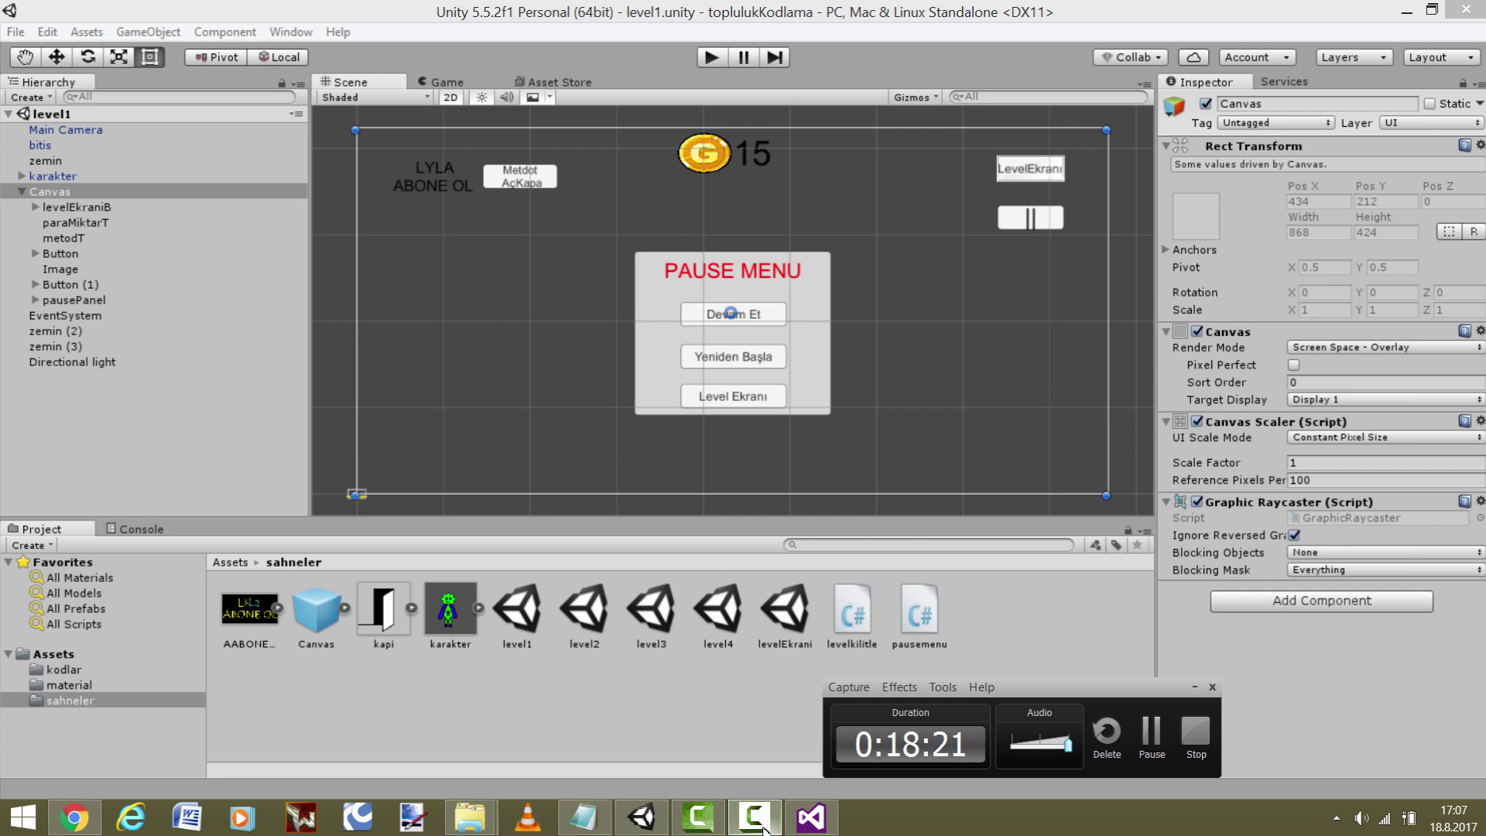
{"action": "left_click", "coordinate": [762, 830]}
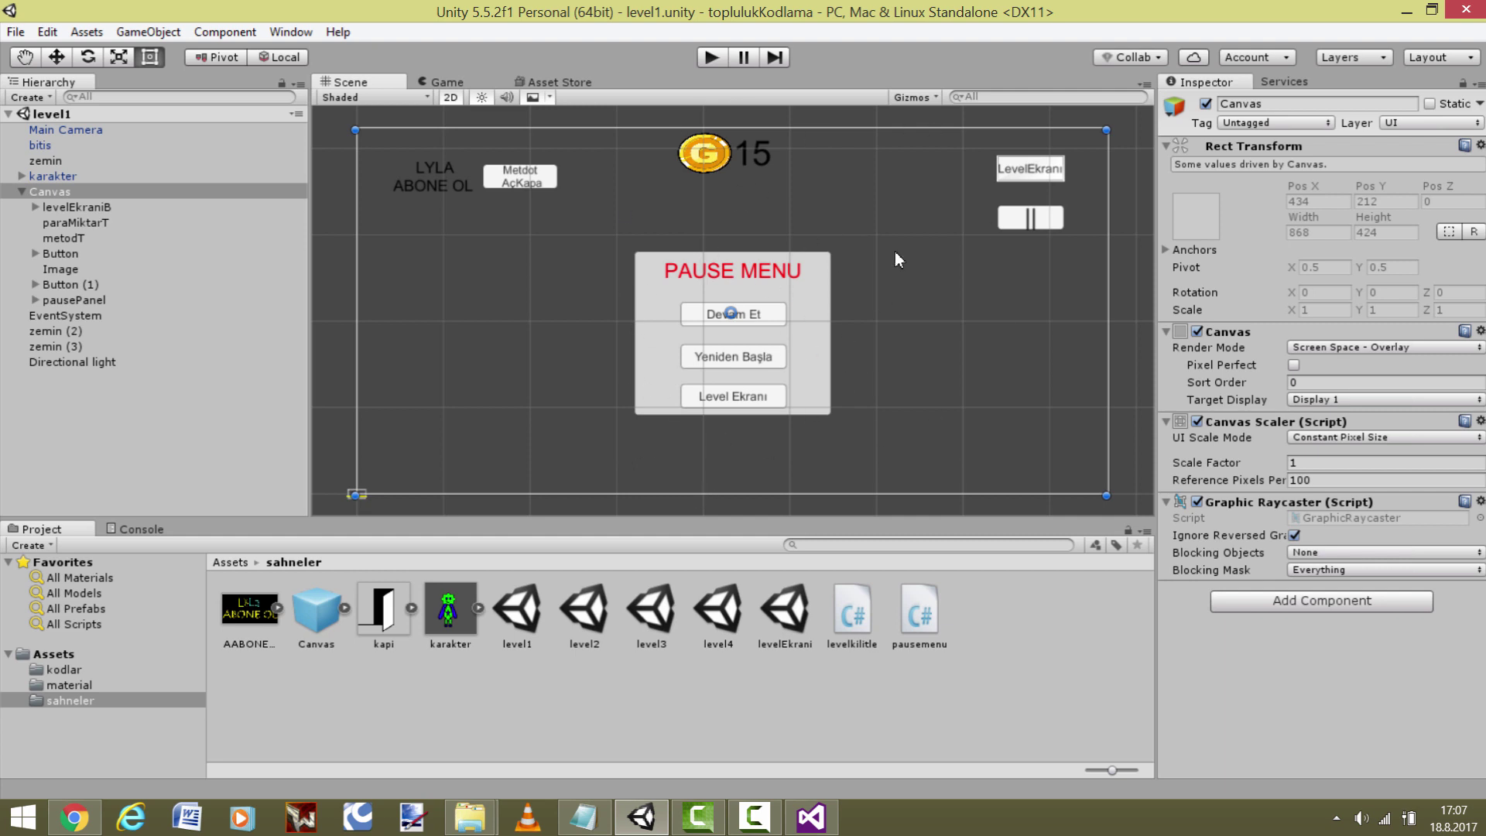
{"action": "scroll", "coordinate": [847, 418], "scroll_direction": "up", "scroll_amount": 2}
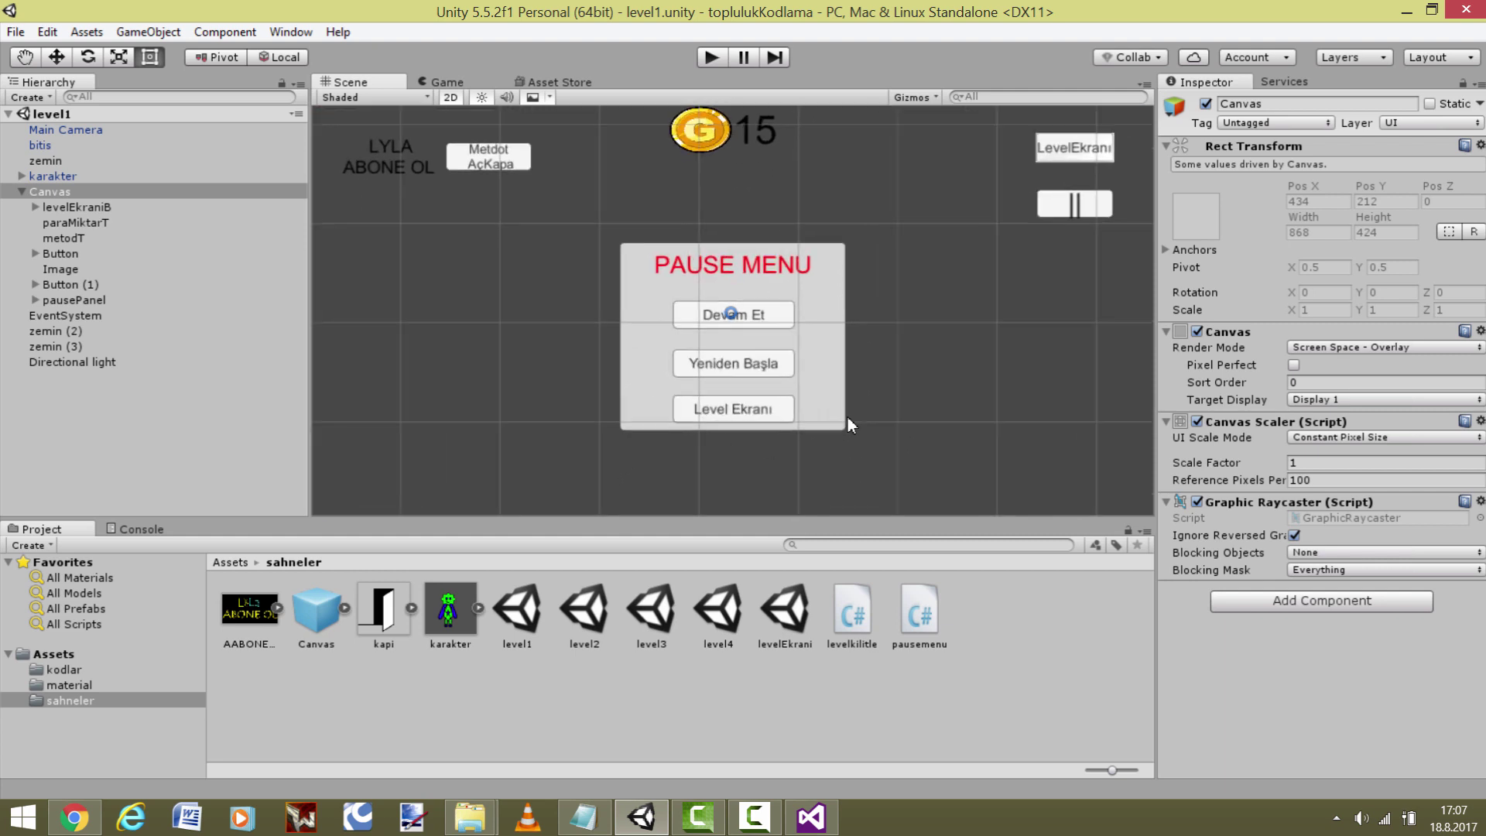
{"action": "scroll", "coordinate": [852, 411], "scroll_direction": "down", "scroll_amount": 1}
{"action": "scroll", "coordinate": [890, 424], "scroll_direction": "up", "scroll_amount": 2}
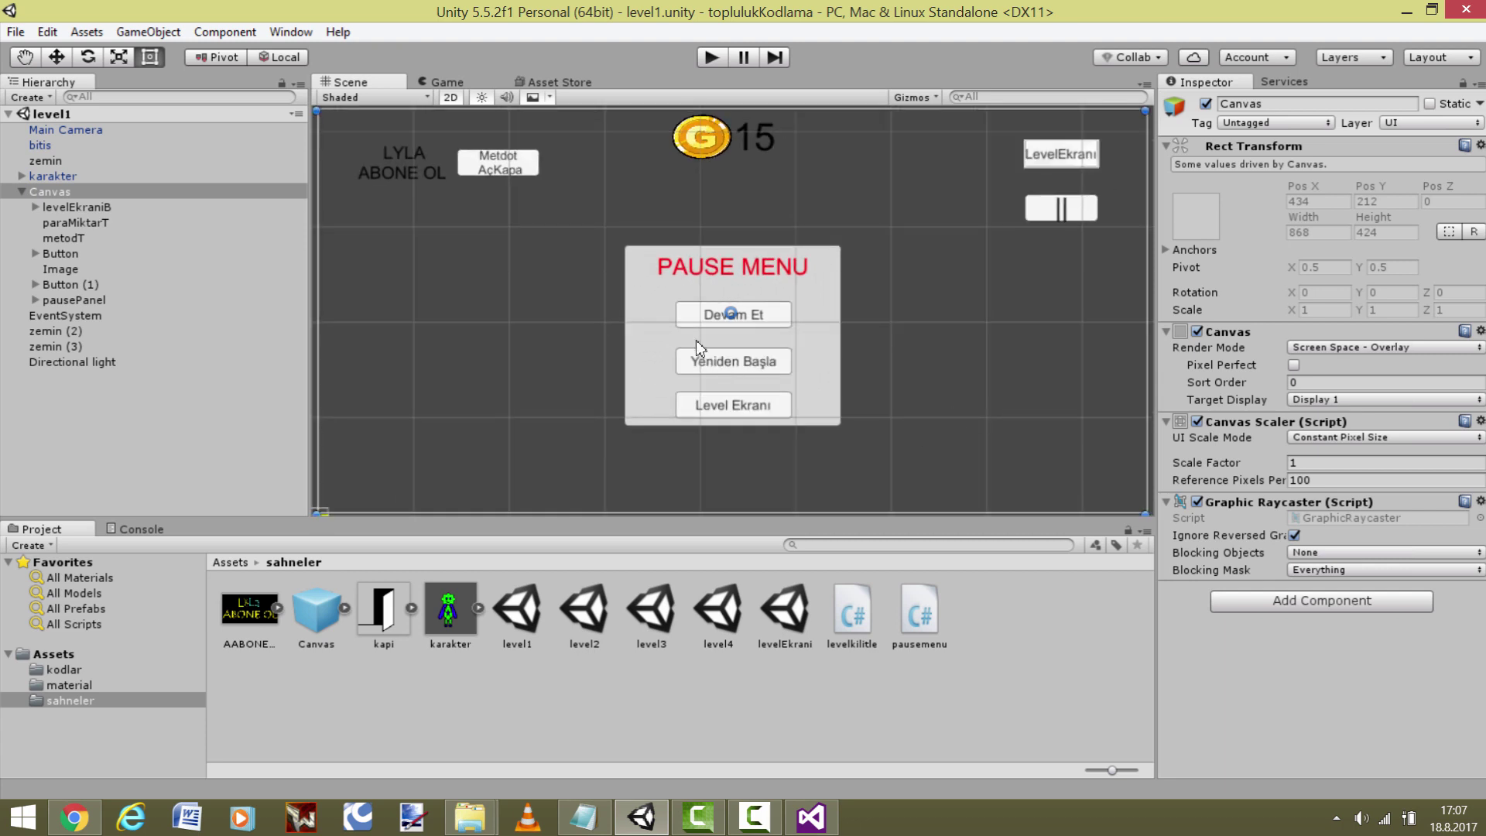
{"action": "middle_click_drag", "start_coordinate": [586, 380], "coordinate": [584, 382]}
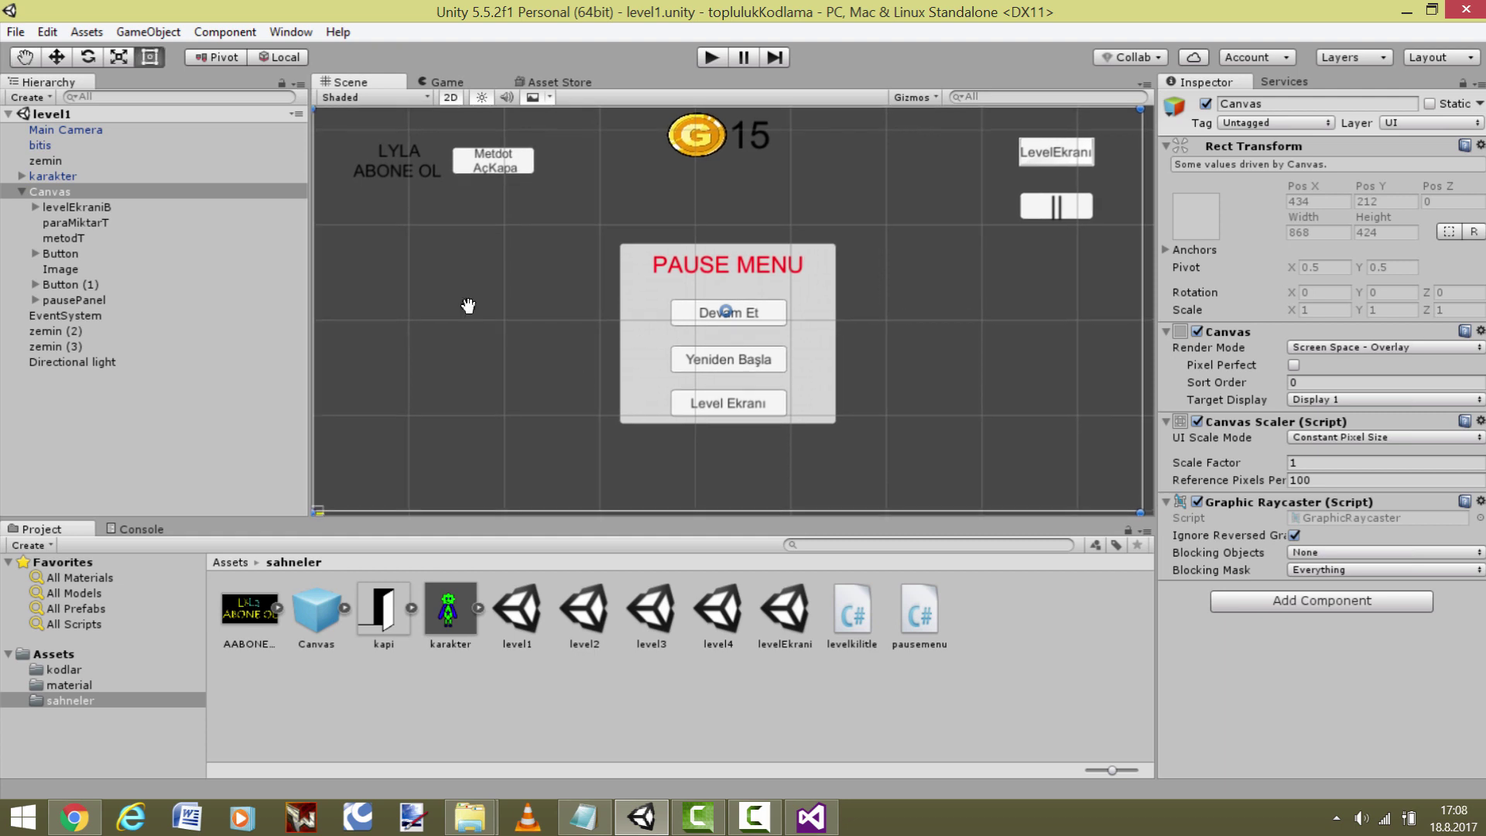
{"action": "scroll", "coordinate": [571, 383], "scroll_direction": "up", "scroll_amount": 1}
{"action": "scroll", "coordinate": [571, 384], "scroll_direction": "up", "scroll_amount": 1}
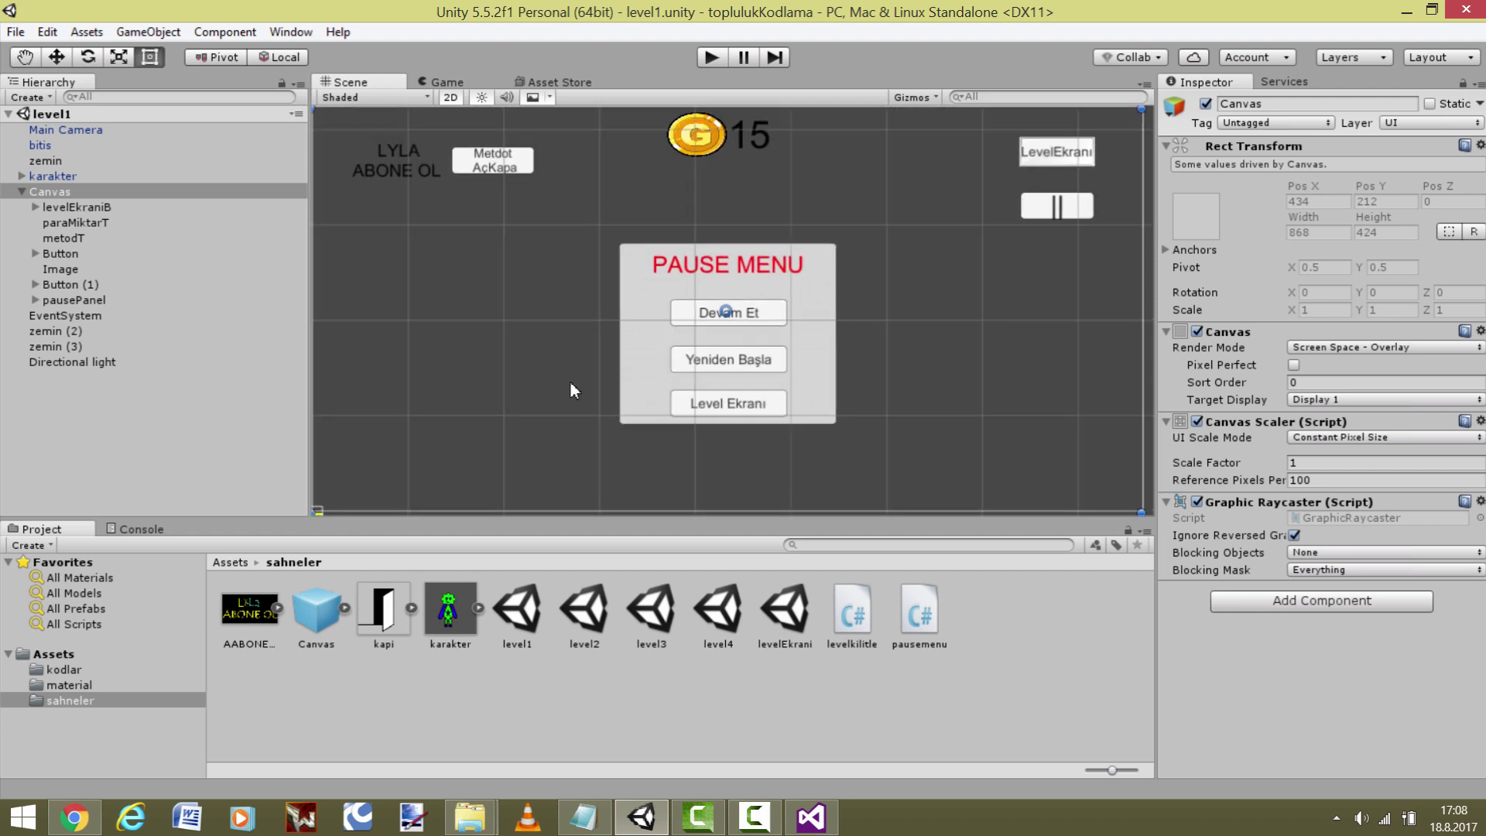
{"action": "scroll", "coordinate": [571, 384], "scroll_direction": "up", "scroll_amount": 1}
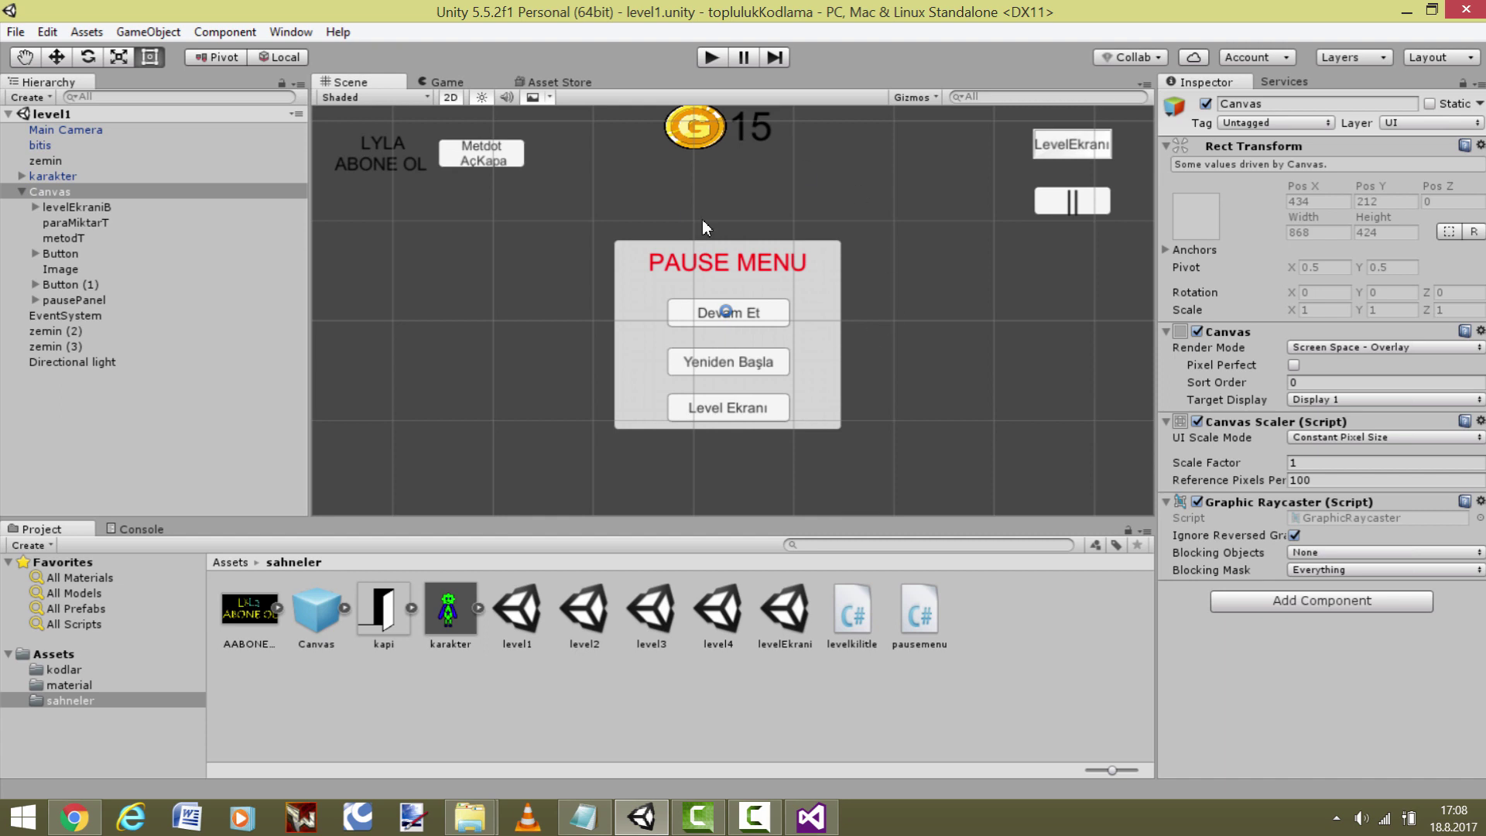